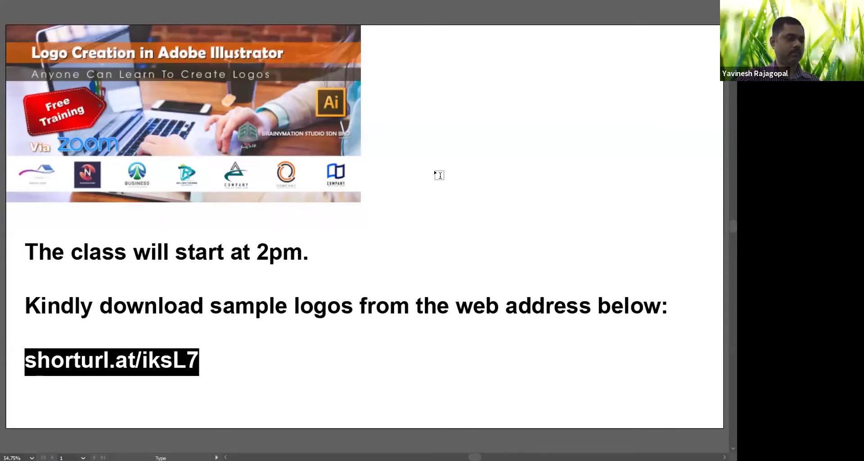
Leave the Type tool and close the presentation document without saving its changes.
type("v")
key("Escape")
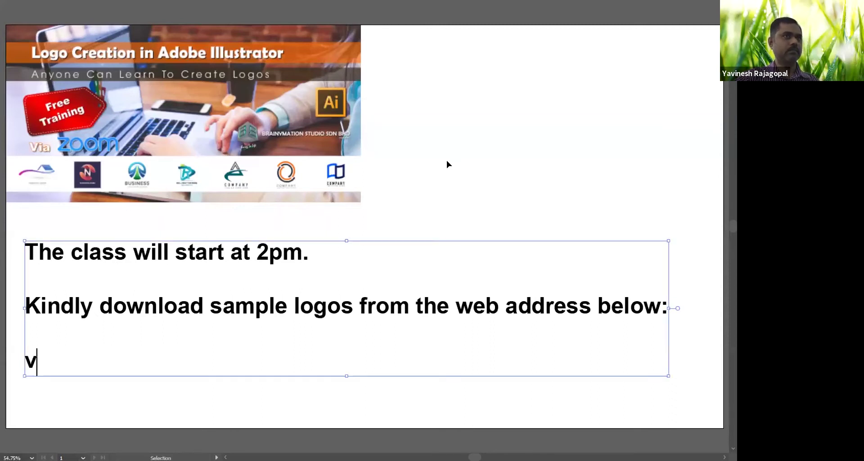
key("ctrl+w")
left_click(412, 251)
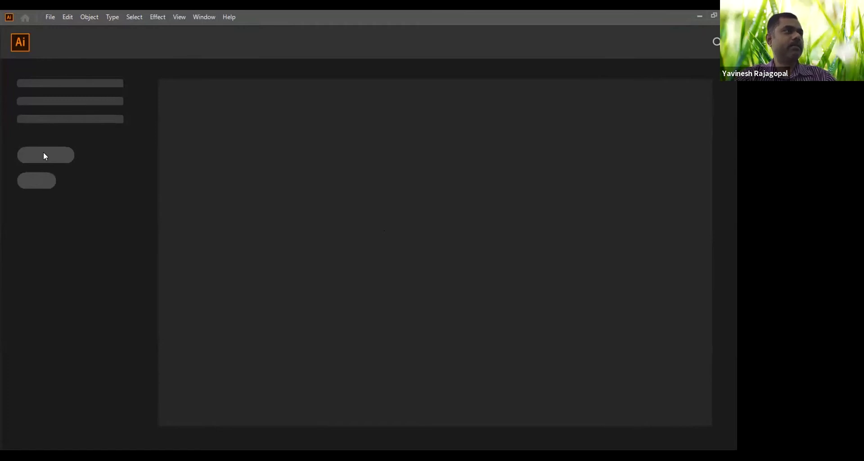
Bring up the New Document dialog through File > New.
left_click(47, 17)
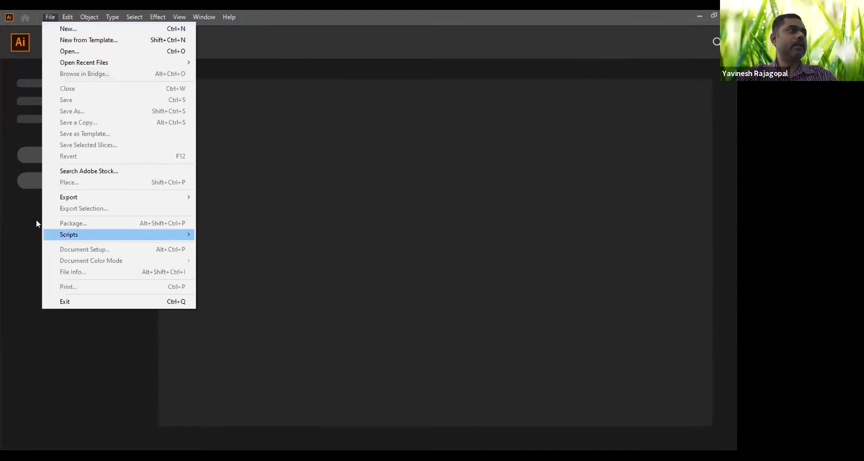
left_click(19, 209)
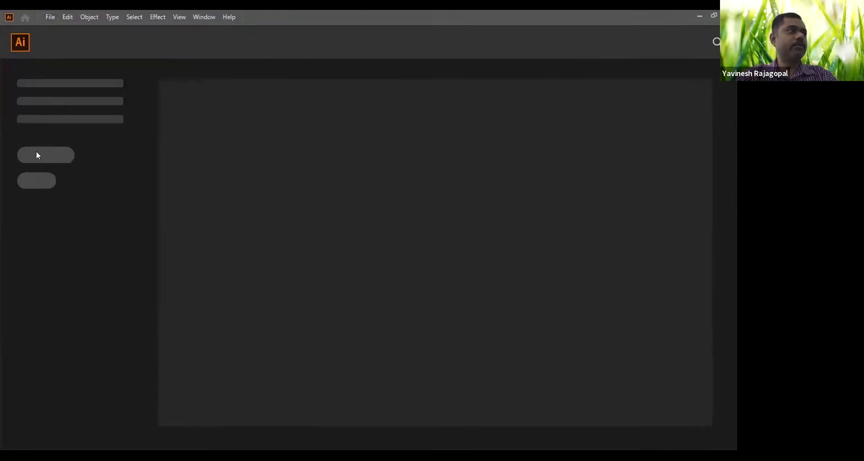
left_click(48, 18)
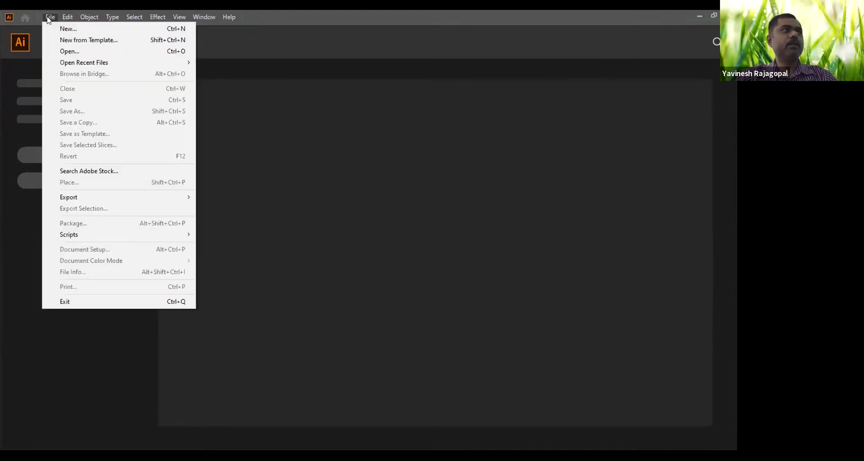
left_click(61, 28)
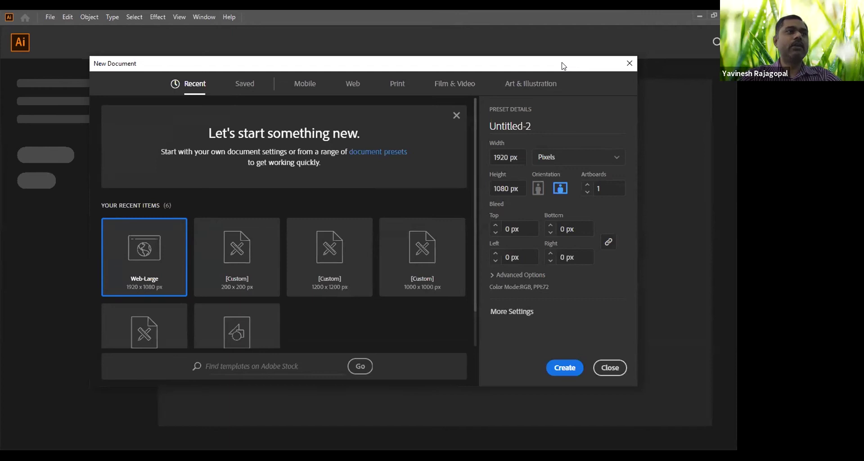
left_click_drag(516, 72, 448, 78)
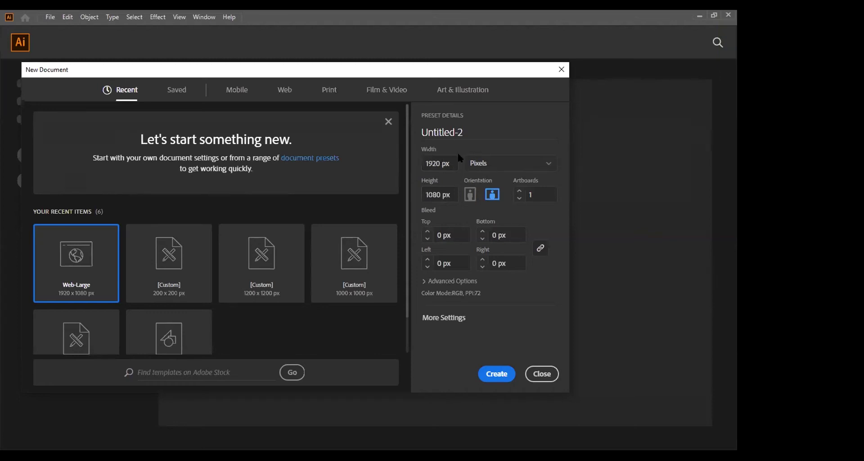
left_click(484, 163)
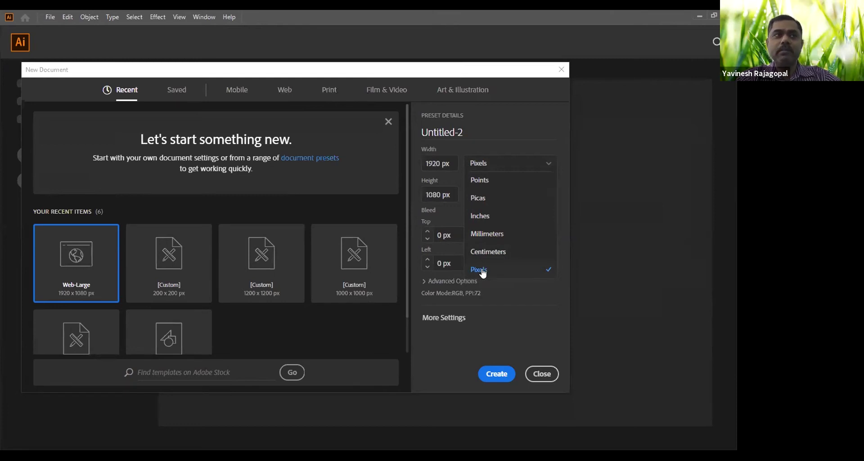
left_click(464, 144)
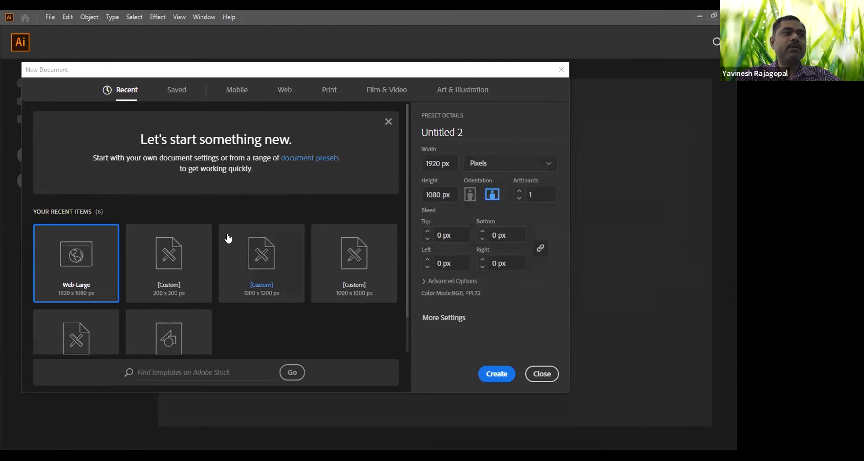
left_click_drag(299, 71, 337, 61)
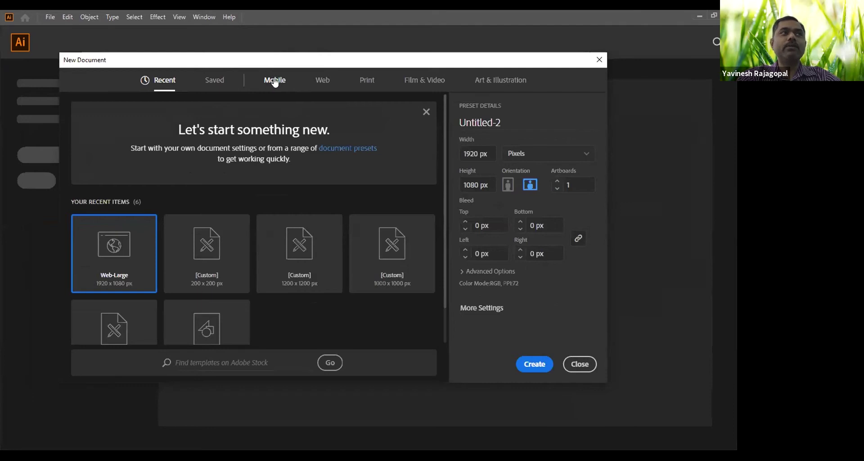
Browse the Mobile, Web and Print preset tabs, then pick the Web-Large 1920 × 1080 px preset.
left_click(276, 83)
left_click(320, 81)
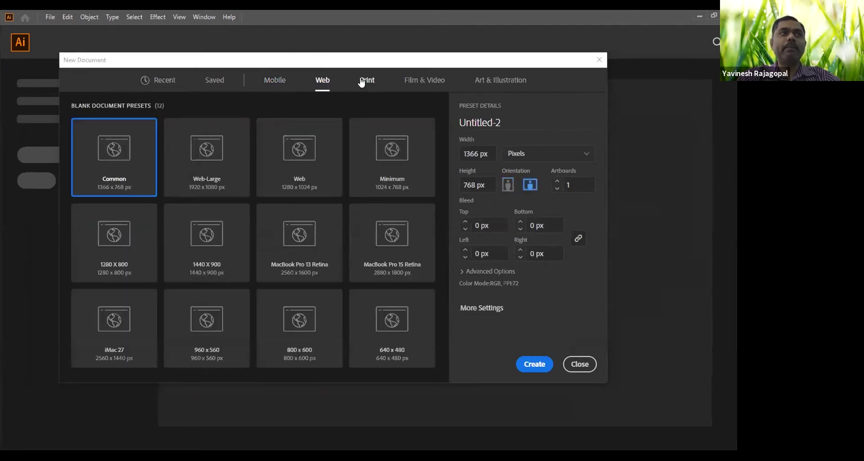
left_click(365, 81)
left_click(271, 84)
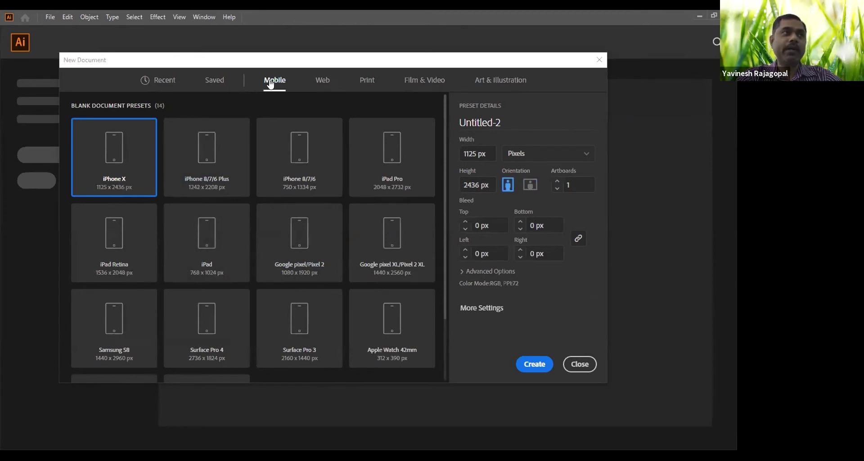
left_click(320, 82)
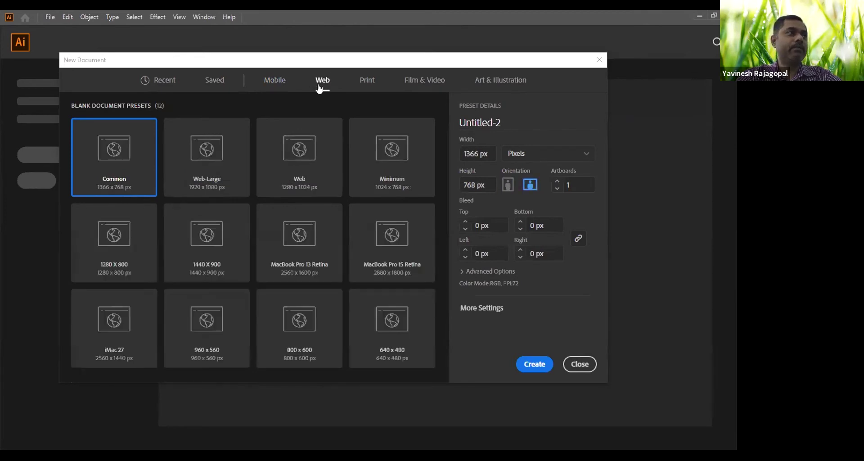
left_click(198, 173)
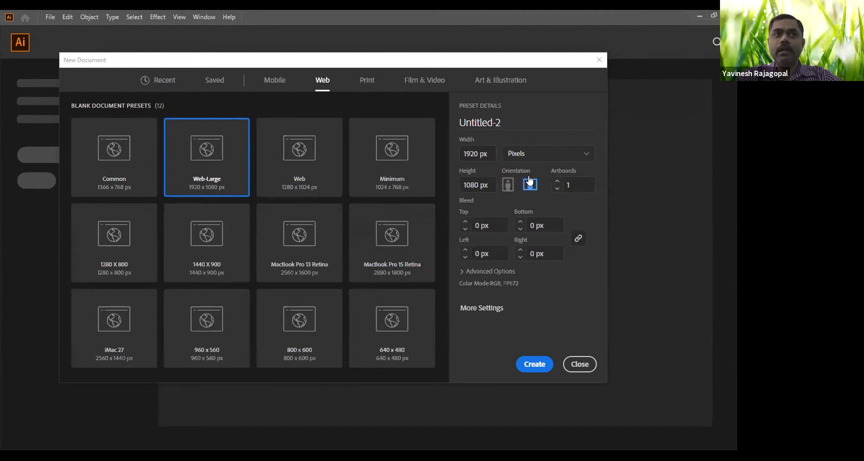
left_click(576, 185)
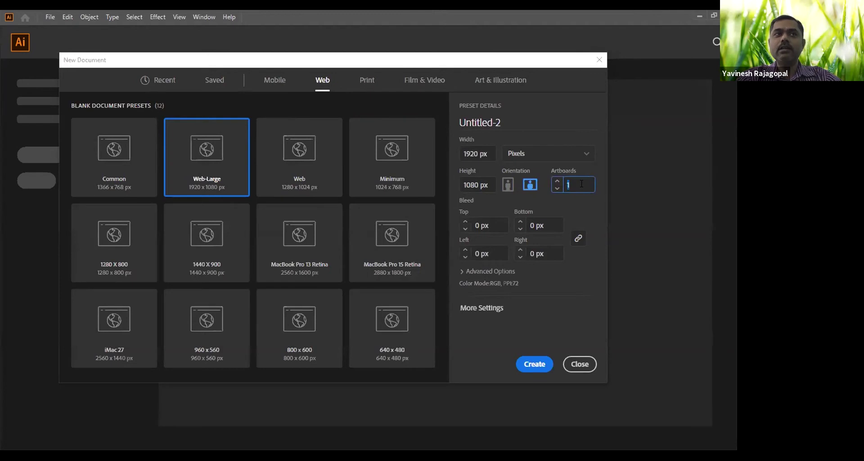
type("1")
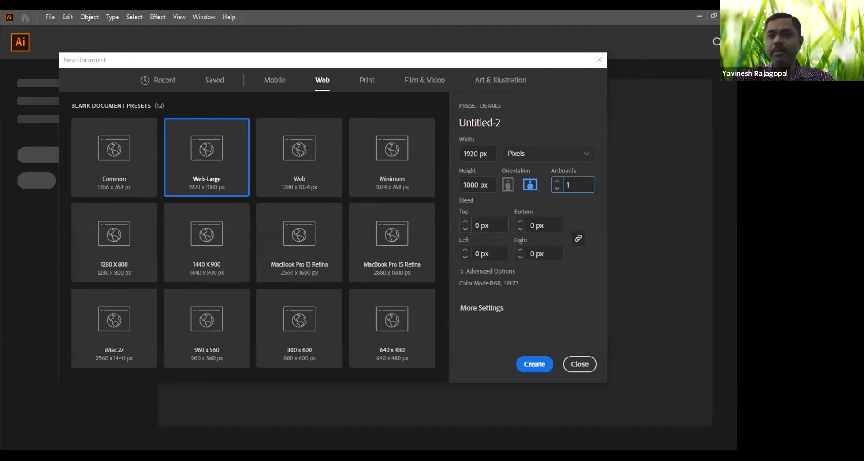
Check the Bleed Top value and expand Advanced Options to show RGB, Screen (72 ppi), Default preview.
left_click(470, 225)
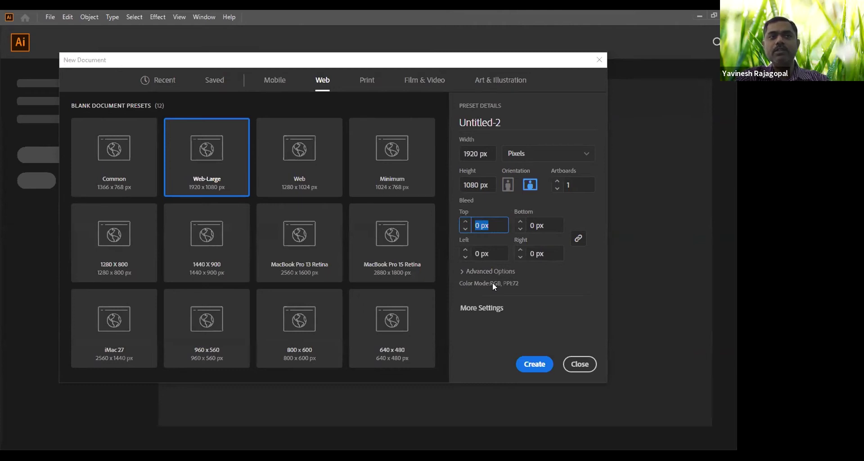
left_click(463, 271)
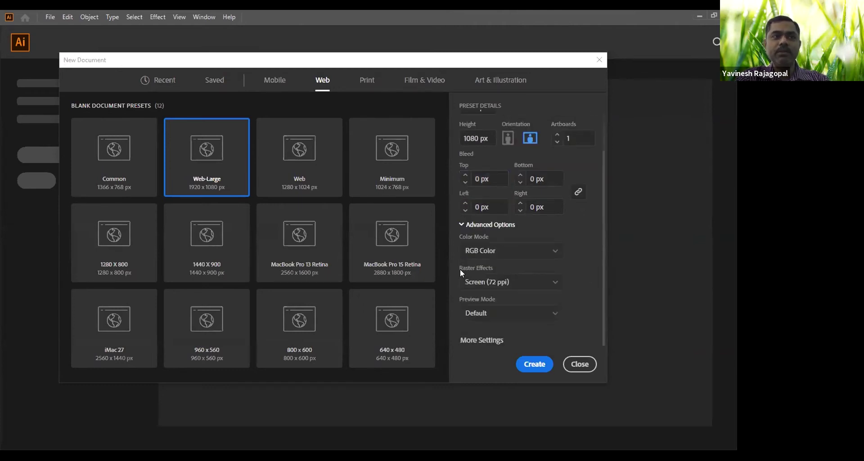
left_click(479, 253)
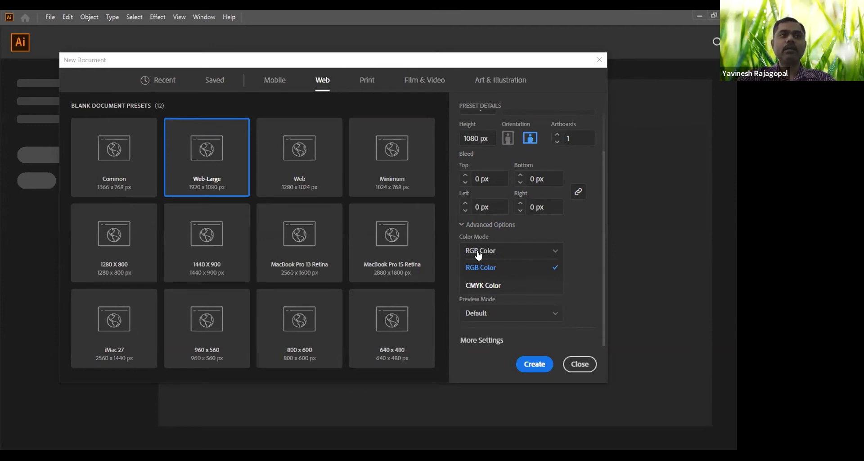
left_click(580, 228)
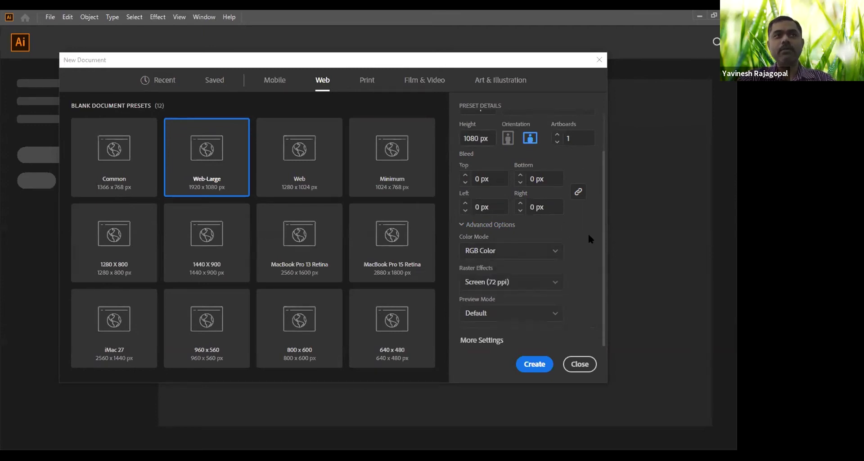
scroll(588, 233, "up", 2)
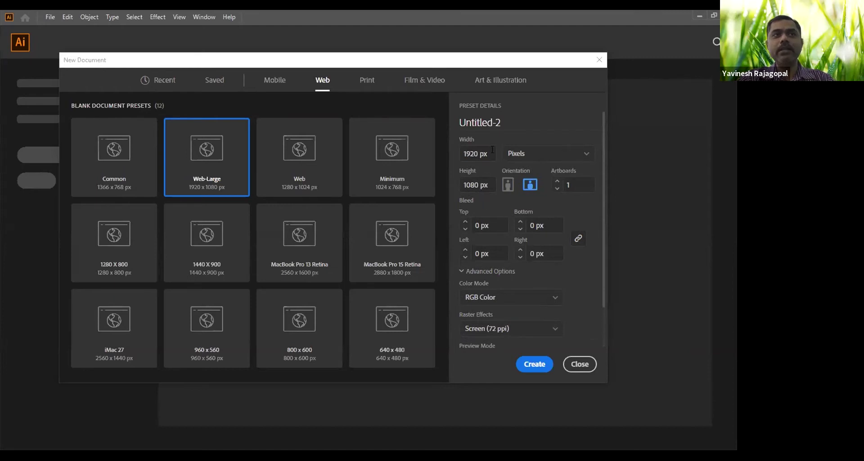
Try Millimeters as the document units, then switch back to Pixels for 1920 × 1080 px.
left_click(515, 154)
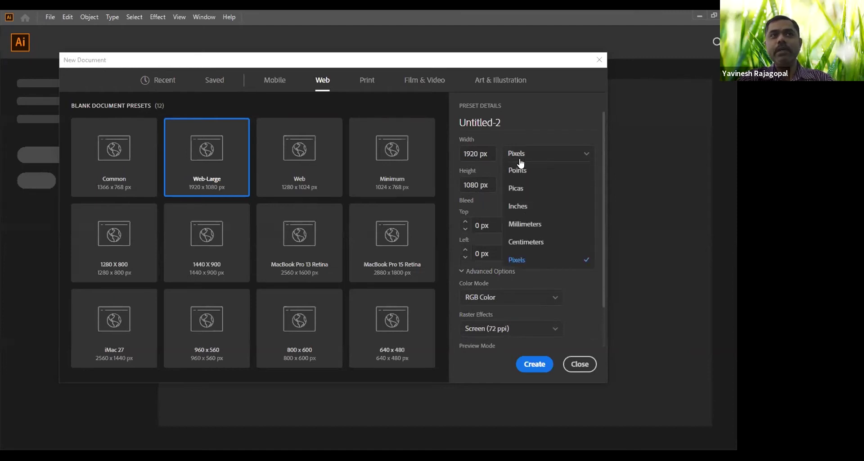
left_click(522, 225)
left_click(484, 225)
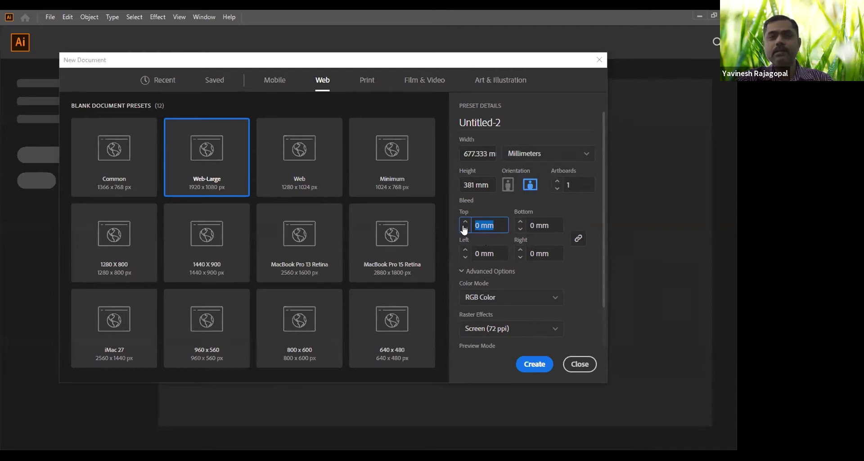
left_click(533, 153)
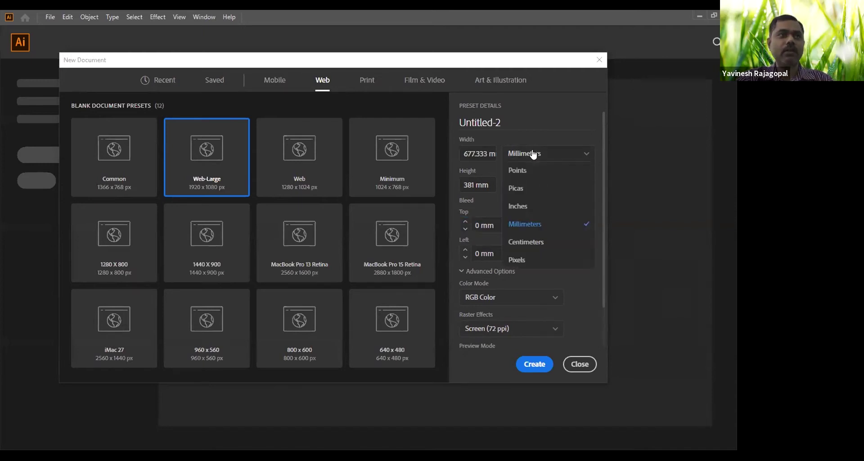
left_click(518, 259)
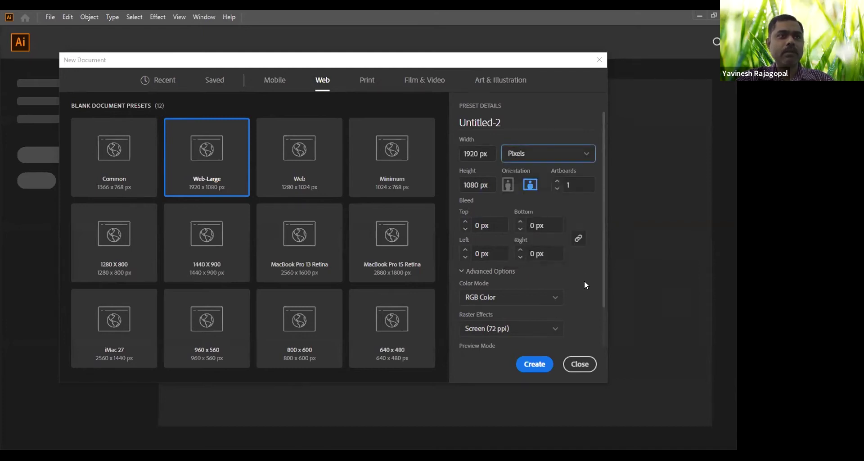
scroll(586, 274, "down", 2)
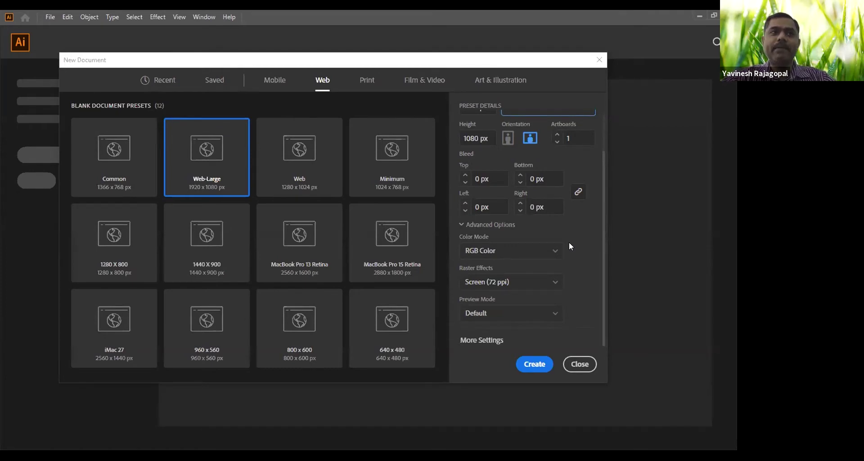
left_click(478, 253)
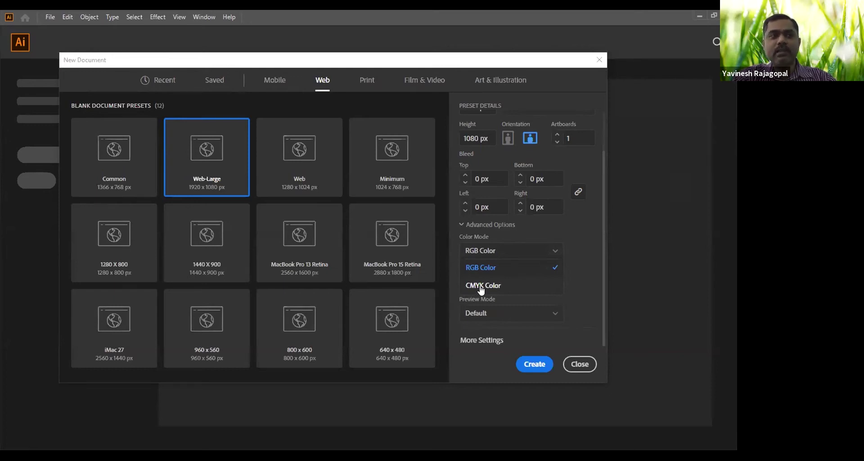
left_click(475, 288)
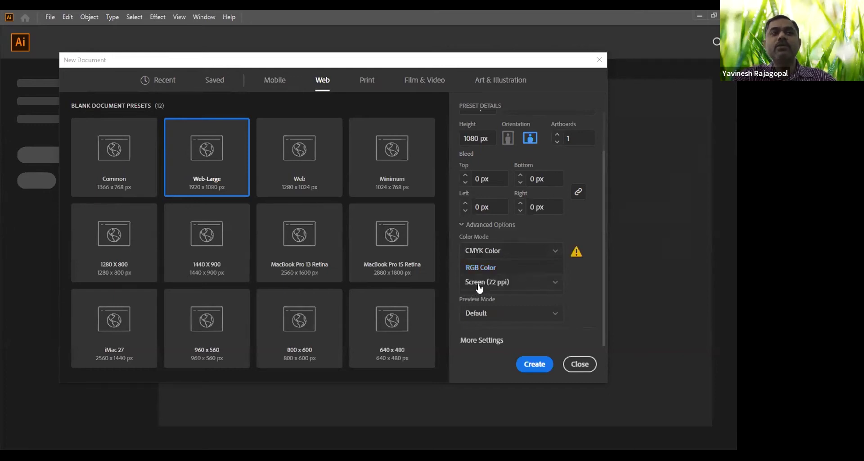
left_click(477, 255)
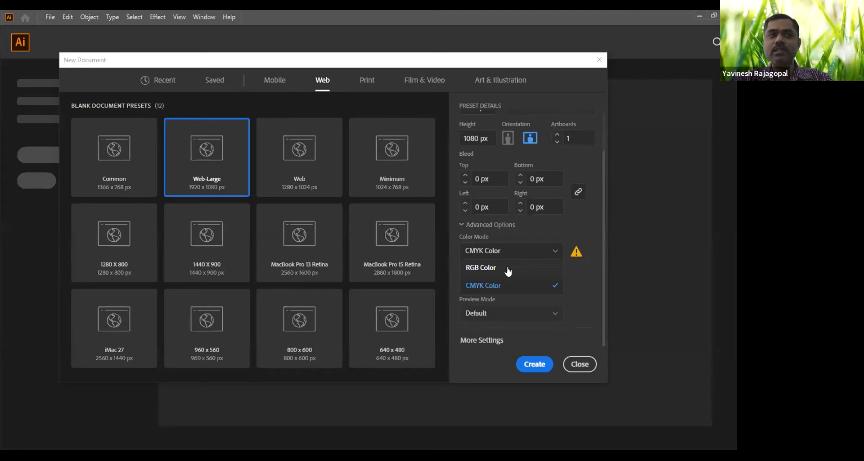
left_click(588, 264)
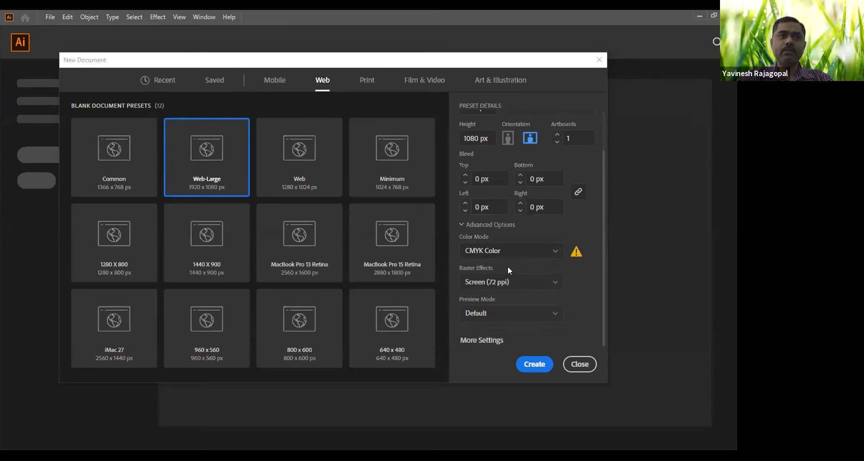
left_click(488, 251)
left_click(476, 269)
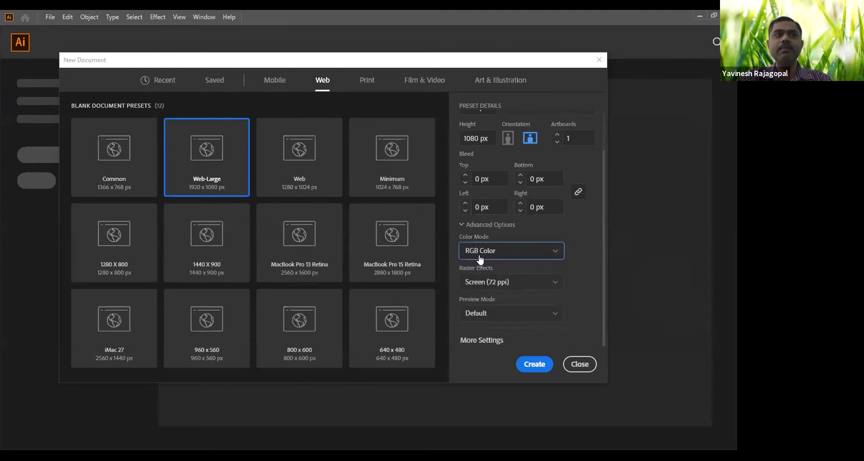
Set the raster effects resolution to High (300 ppi) and confirm it stays selected.
left_click(508, 286)
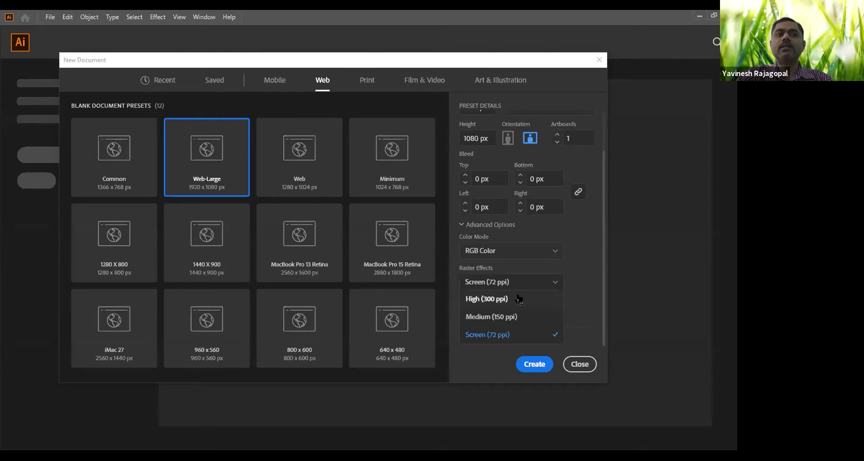
left_click(478, 300)
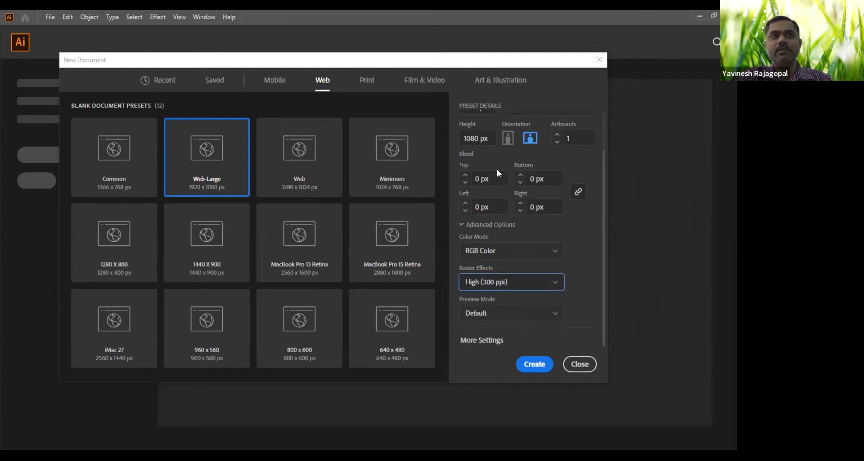
scroll(594, 243, "up", 2)
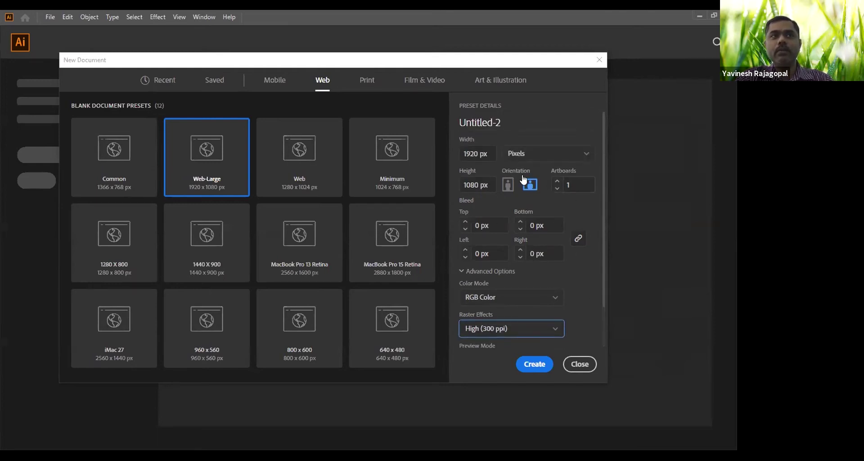
scroll(582, 292, "down", 2)
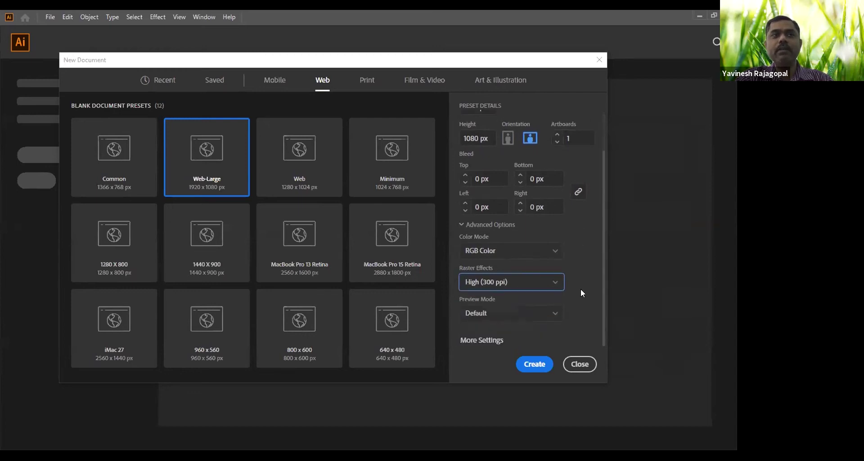
left_click(485, 284)
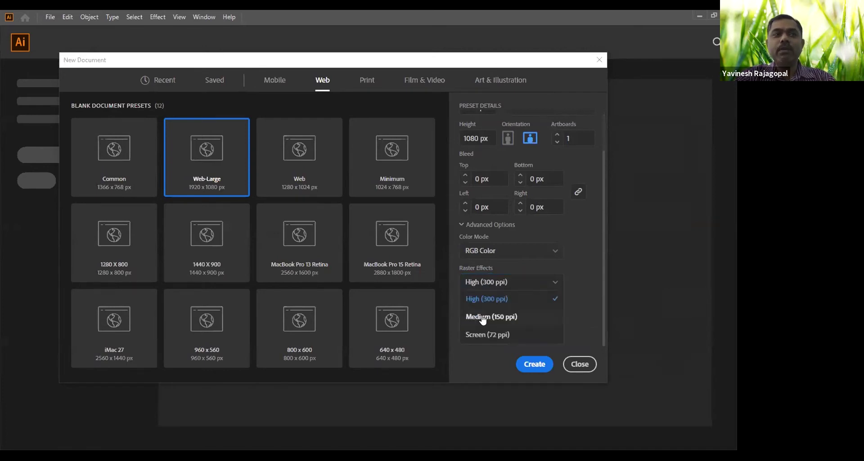
left_click(481, 283)
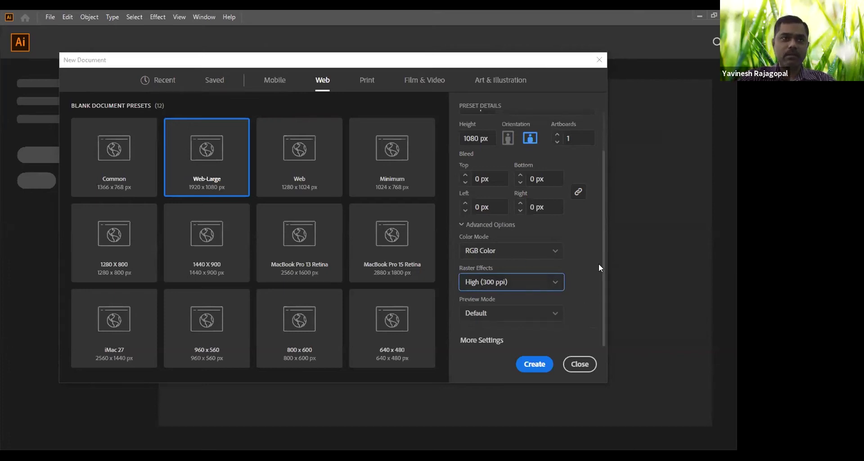
left_click(486, 310)
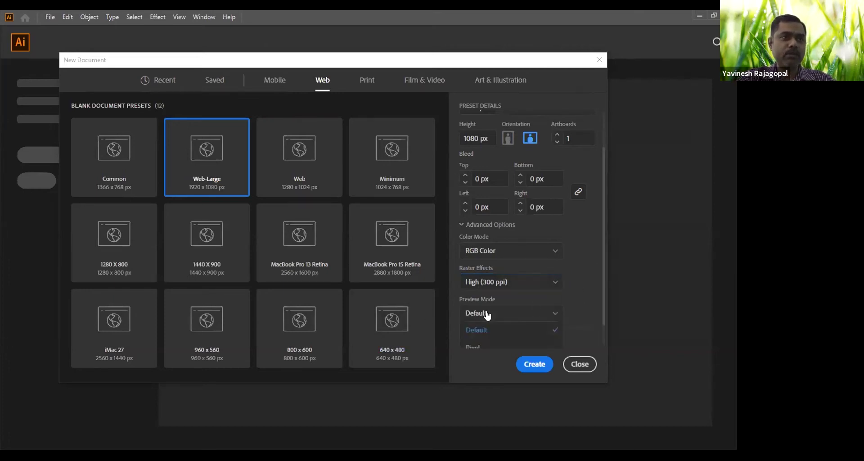
left_click(580, 300)
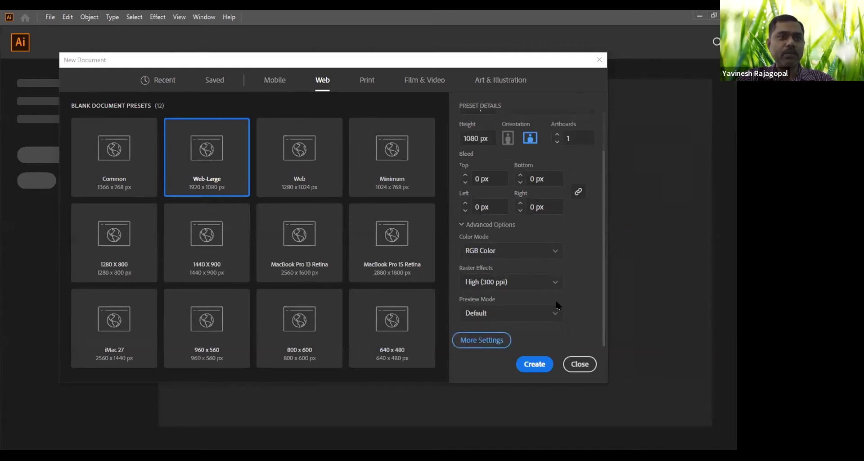
left_click(482, 340)
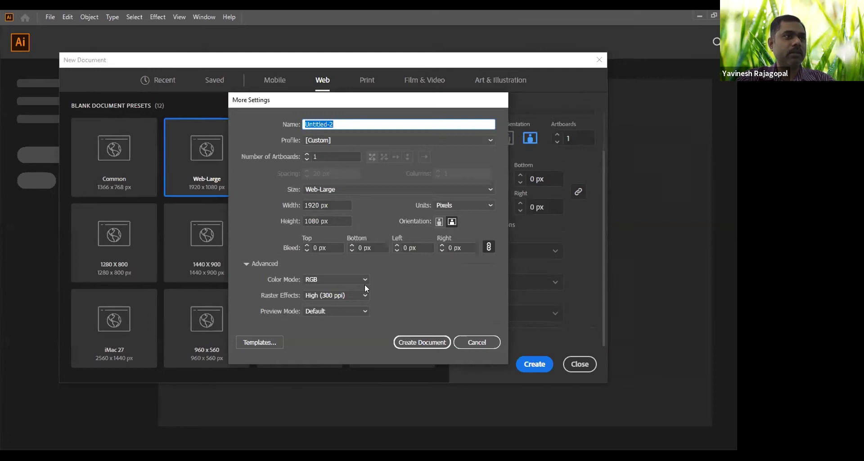
left_click(478, 342)
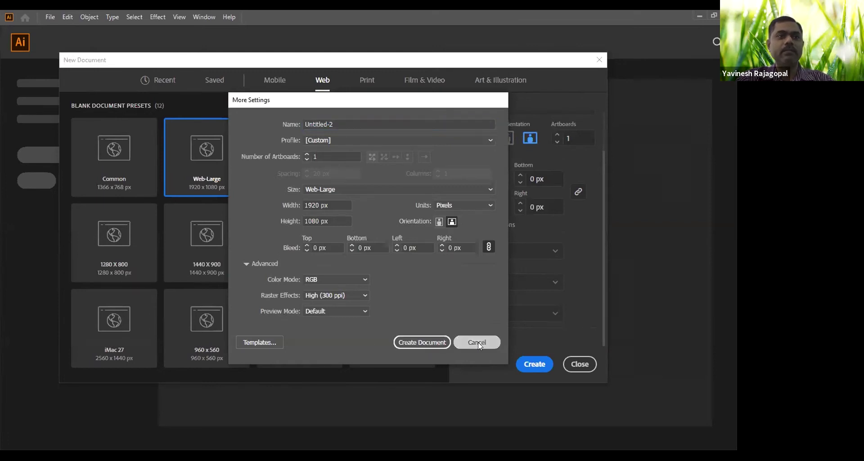
scroll(591, 236, "up", 2)
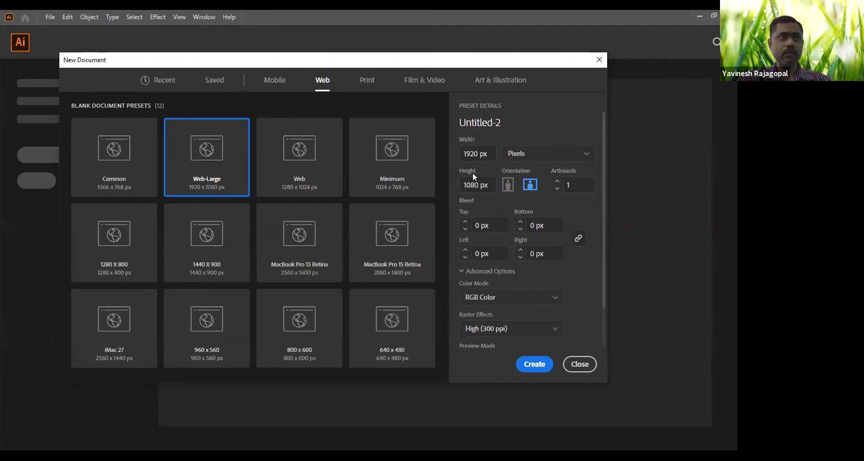
Keep Pixels as the units and re-expand the Advanced Options section.
left_click(517, 155)
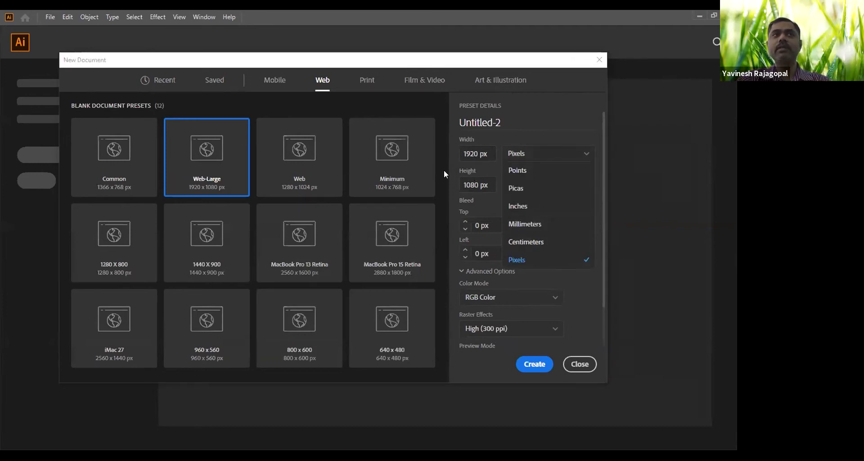
left_click(473, 181)
left_click(477, 224)
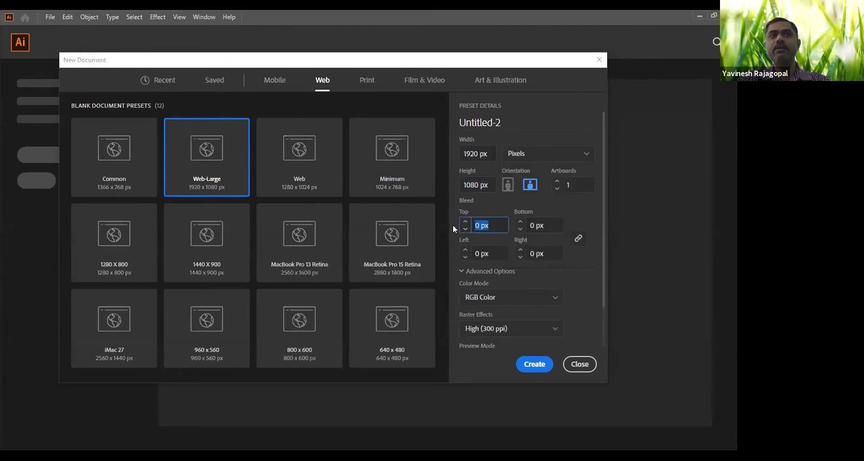
left_click(584, 271)
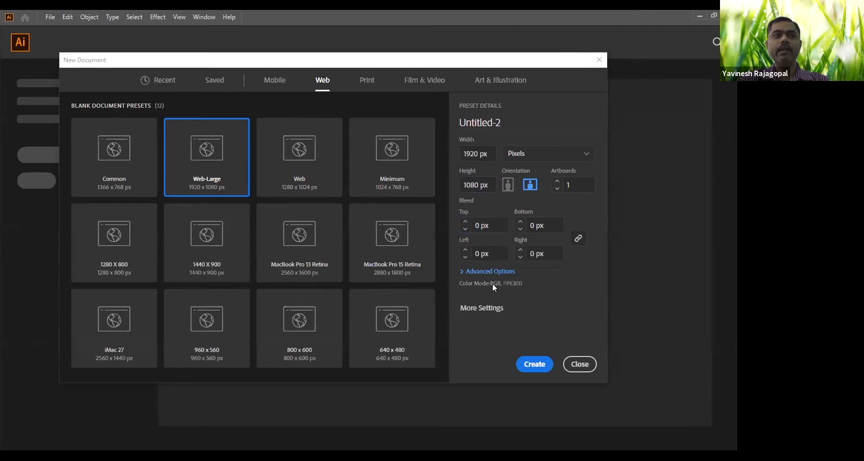
left_click(473, 271)
scroll(472, 271, "down", 2)
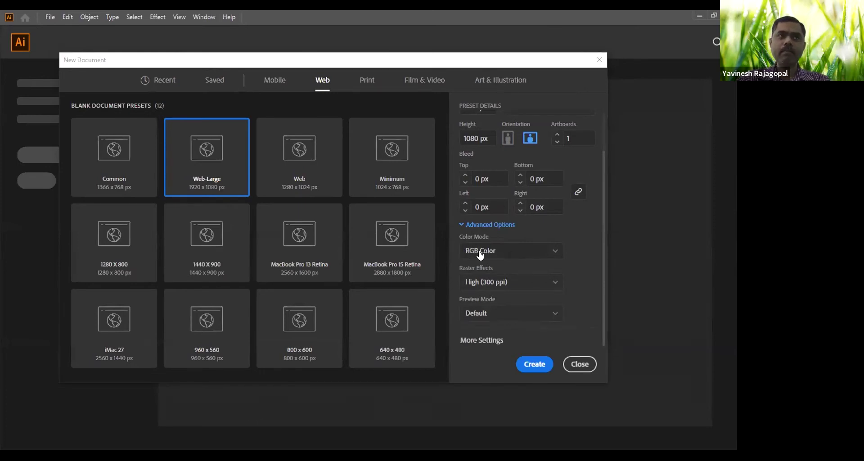
Keep RGB Color mode and set raster effects back to Screen (72 ppi).
left_click(480, 252)
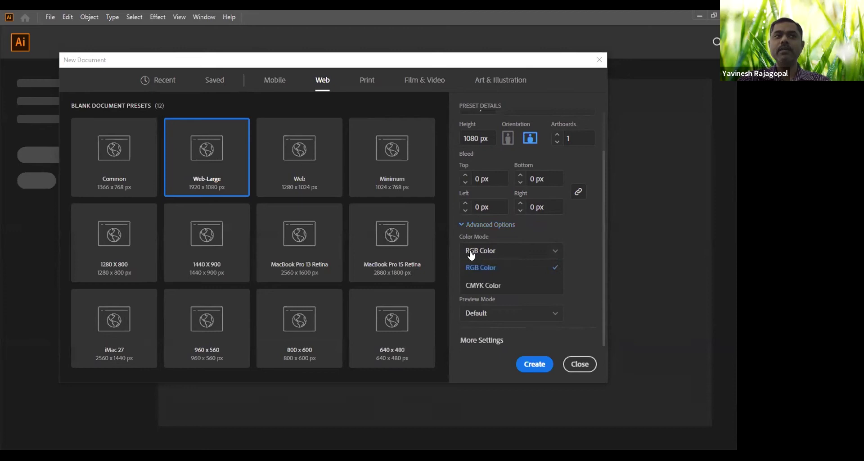
left_click(475, 253)
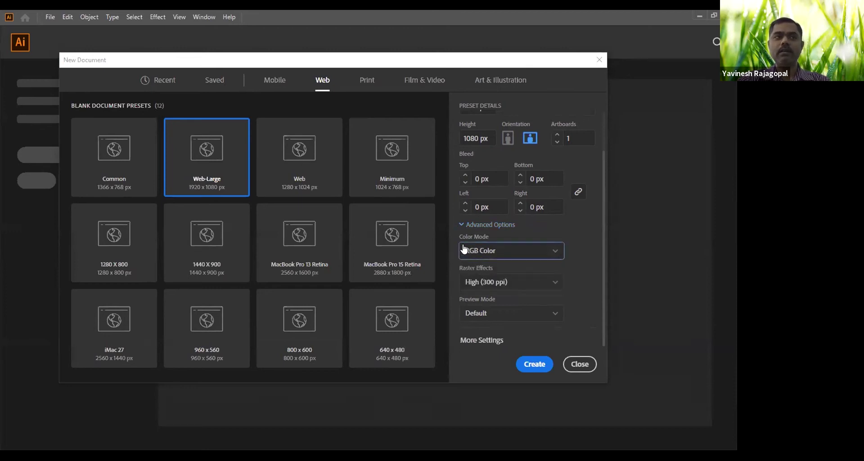
left_click(486, 282)
left_click(483, 335)
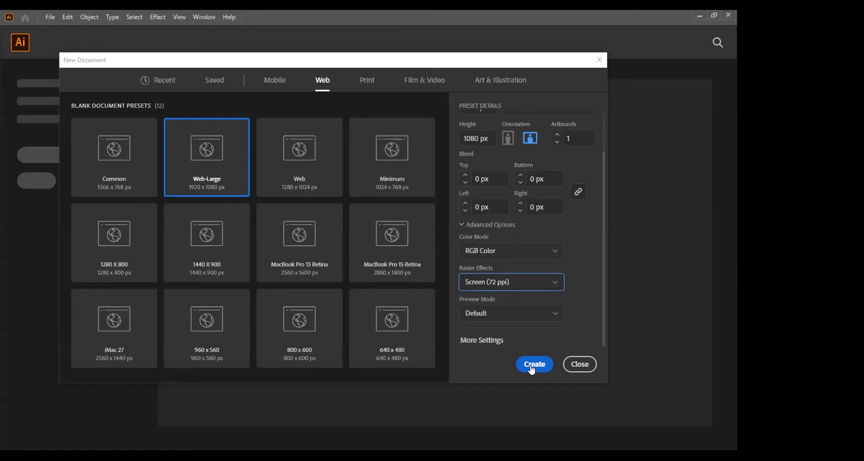
Fold the Advanced Options section, leaving the Web-Large 1920 × 1080 px, RGB, 72 PPI summary.
left_click(479, 224)
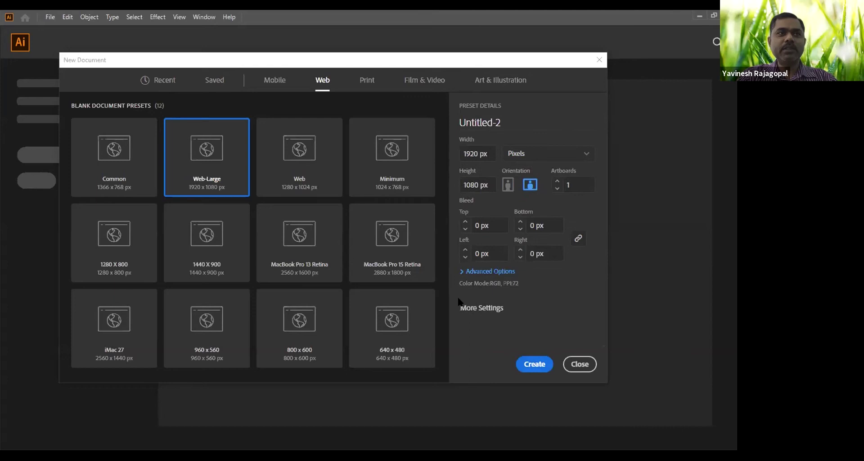
Re-expand Advanced Options and scroll to view RGB Color, Screen (72 ppi) and Default preview.
left_click(479, 272)
scroll(477, 268, "down", 1)
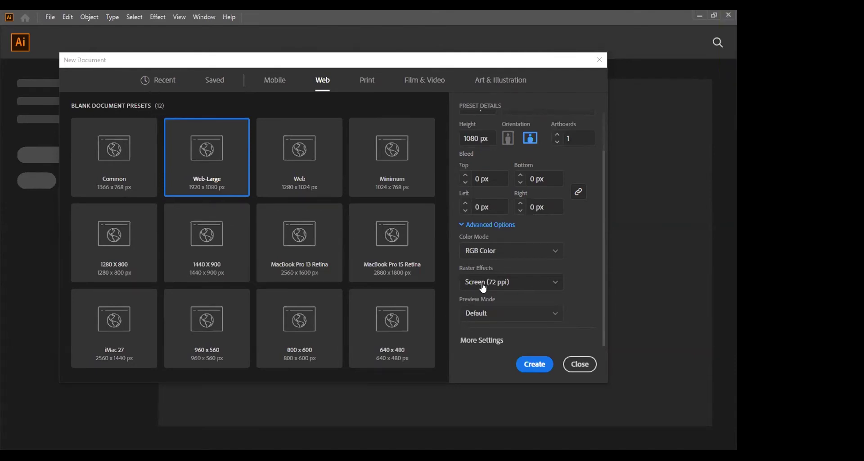
Collapse Advanced Options and open the More Settings window for Untitled-2.
left_click(487, 224)
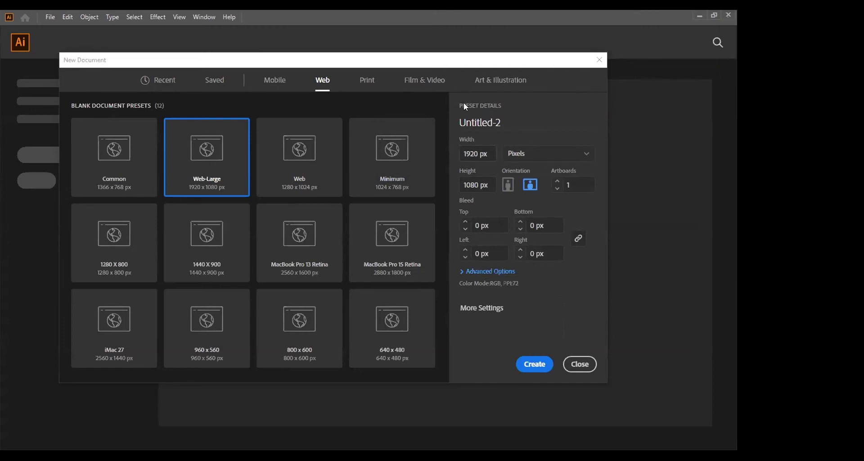
left_click(474, 310)
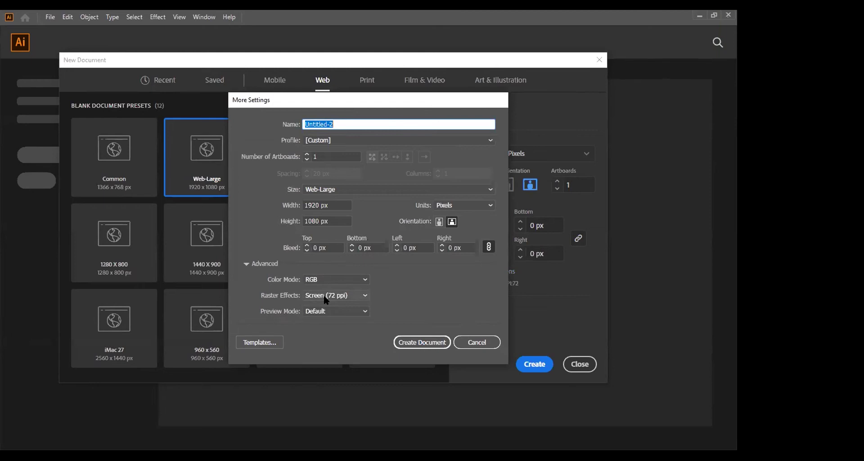
Cancel More Settings, leaving Untitled-2 as Web-Large 1920 × 1080 px, RGB, 72 PPI.
left_click(480, 344)
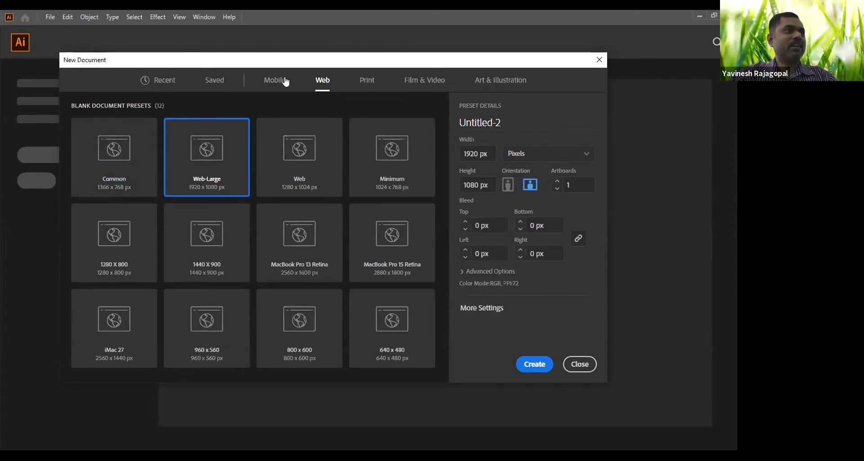
Close the New Document dialog and reopen it through File > New.
left_click(579, 367)
left_click(51, 18)
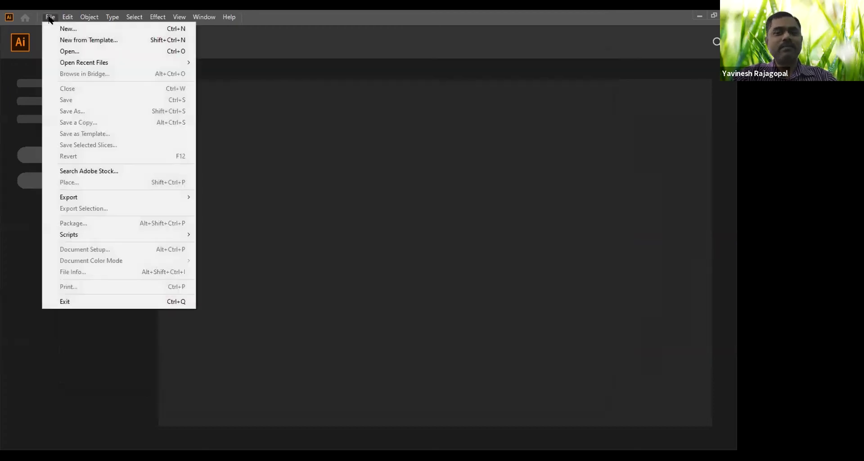
left_click(64, 27)
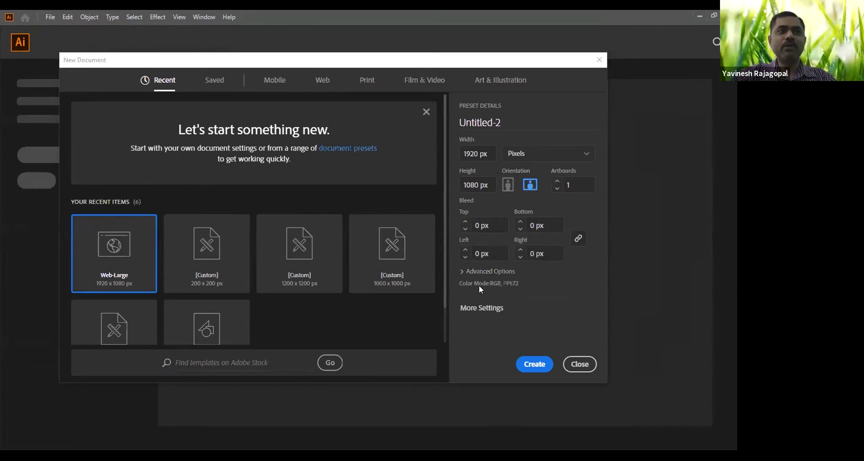
Open More Settings and list the raster effects choices High, Medium and Screen (72 ppi).
left_click(473, 311)
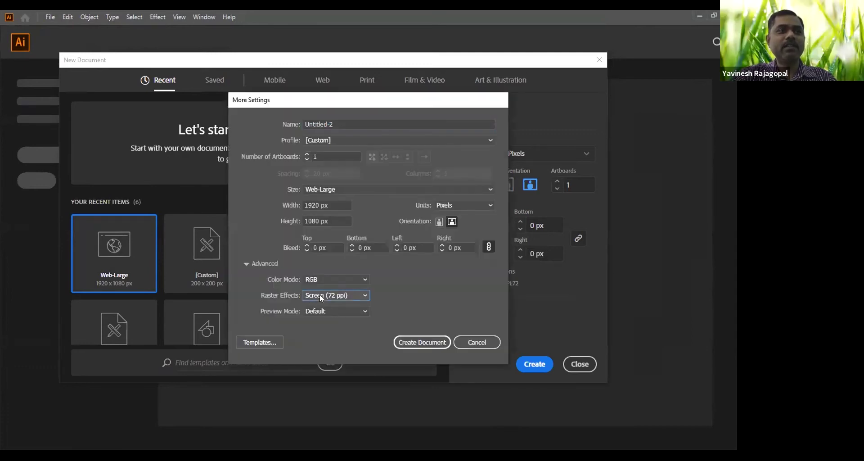
left_click(320, 293)
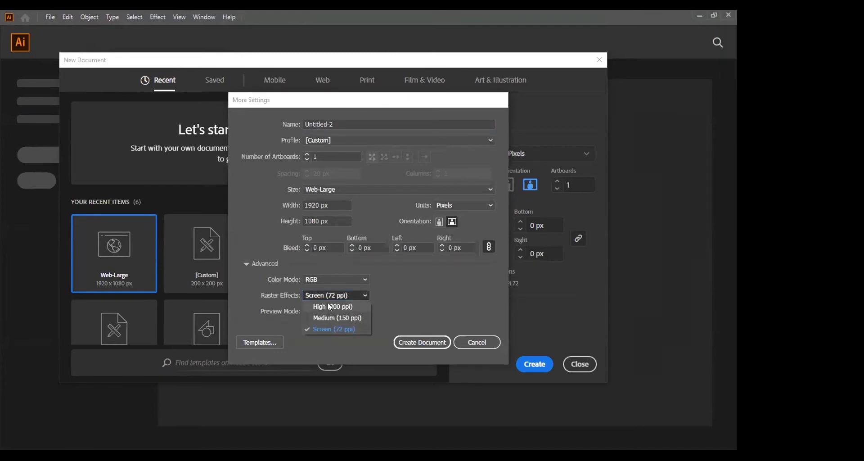
Keep raster effects at Screen (72 ppi) for the Web-Large 1920 × 1080 px document.
left_click(463, 301)
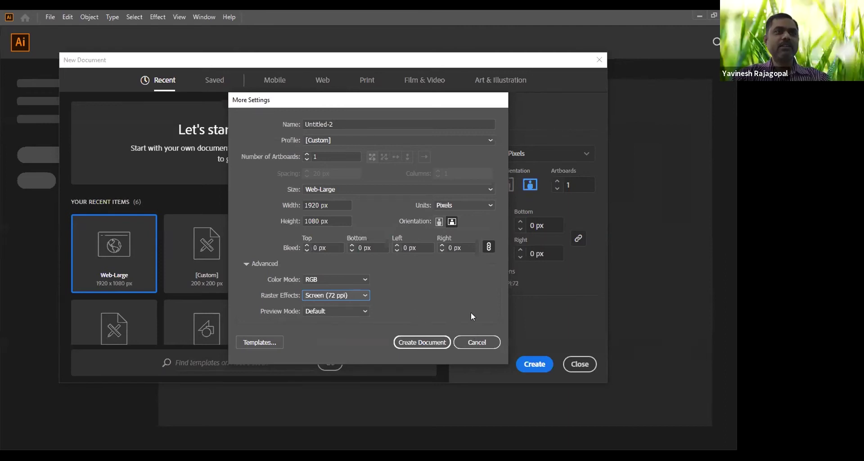
Cancel More Settings and highlight the 1920 px width and 1080 px height values.
left_click(474, 343)
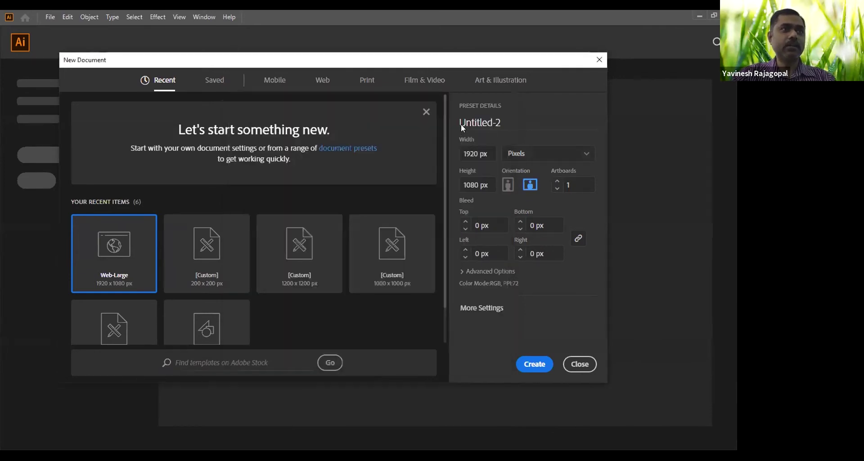
left_click_drag(488, 153, 452, 154)
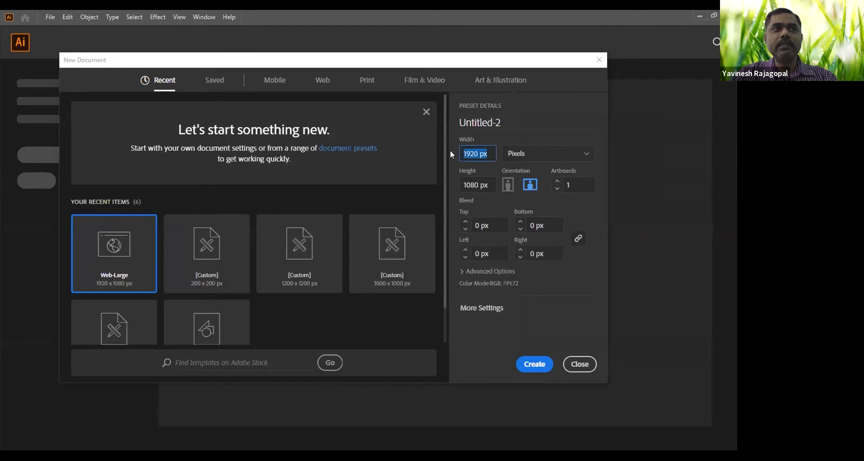
left_click_drag(491, 181, 448, 186)
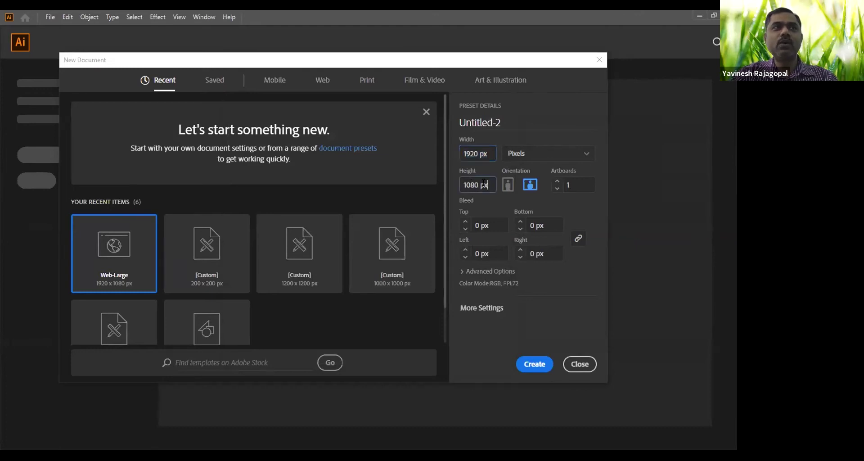
left_click(477, 154)
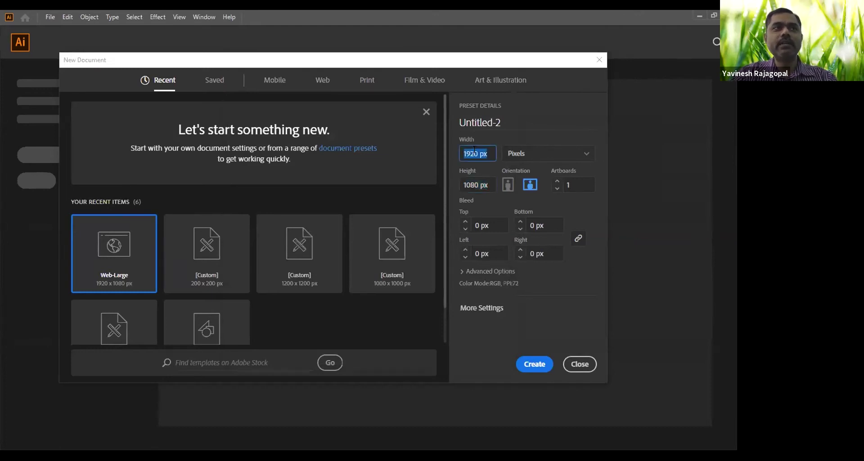
left_click(474, 184)
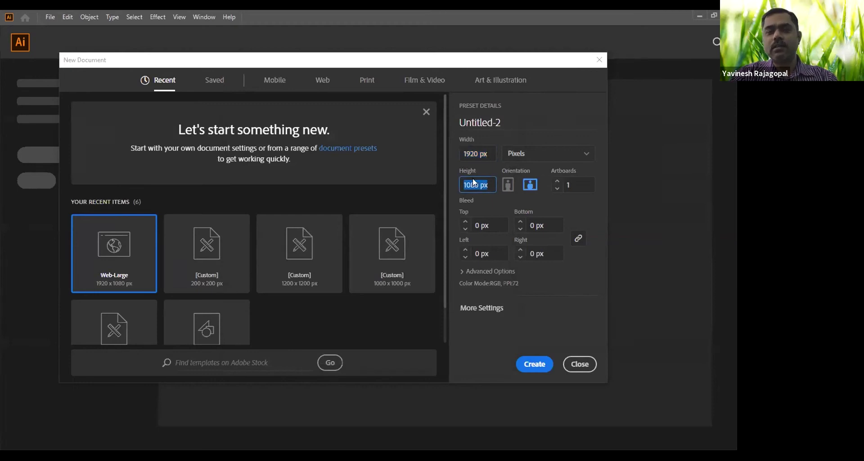
left_click(471, 150)
left_click(475, 182)
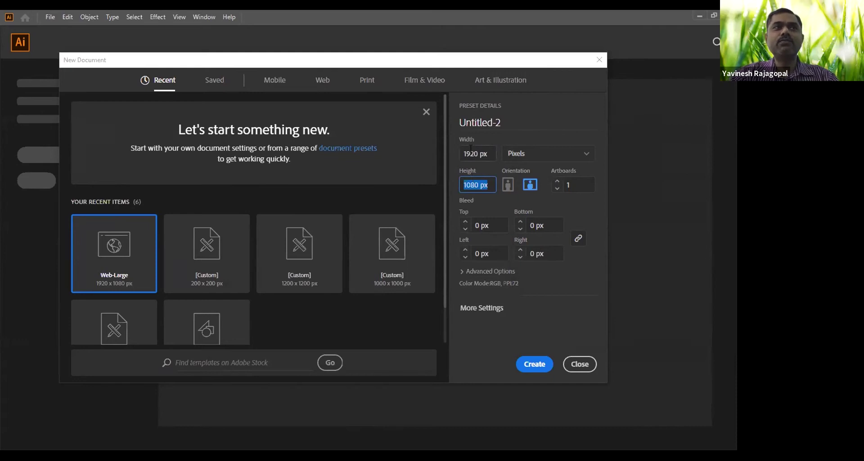
Shift focus between width and height, then expand Advanced Options showing RGB Color and Screen (72 ppi).
key("shift+Tab")
key("Tab")
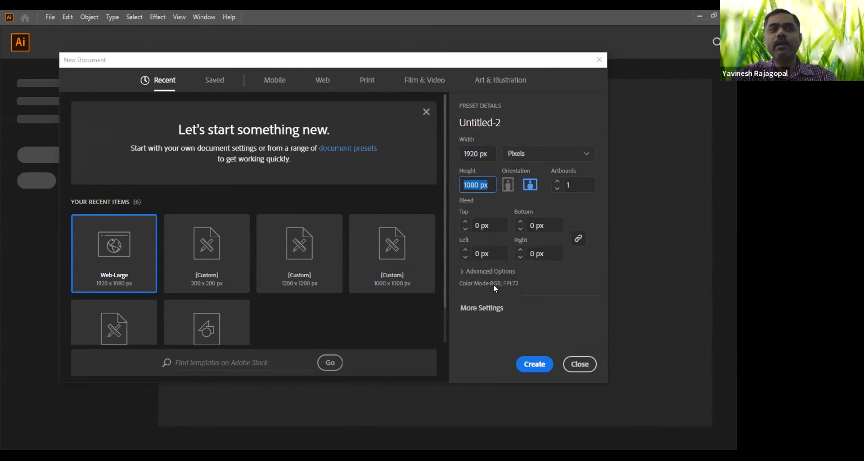
left_click(477, 272)
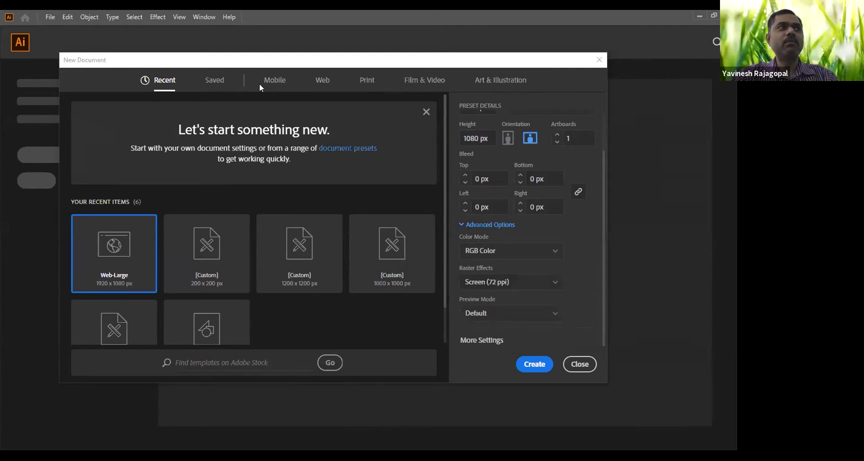
Browse the Mobile and Web presets, ending on Print with Letter at 612 × 792 pt.
left_click(323, 81)
left_click(360, 80)
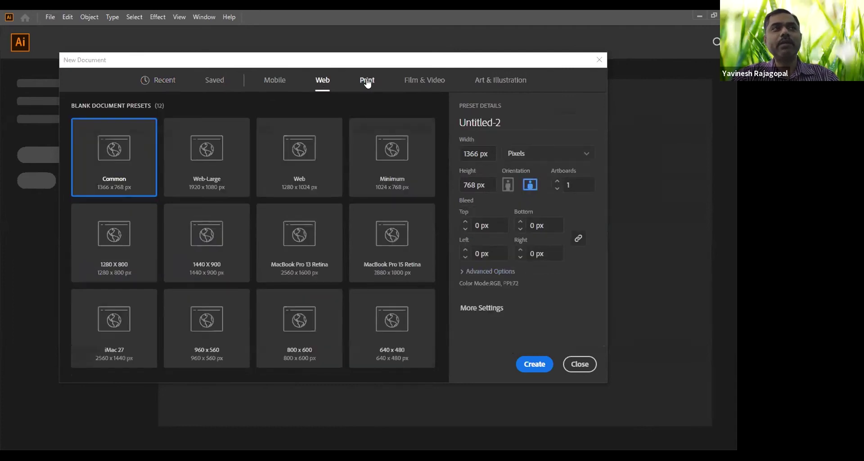
left_click(281, 83)
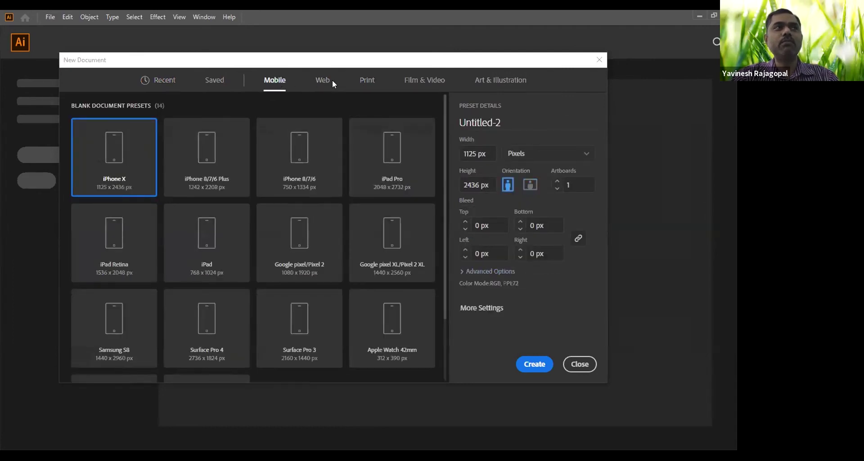
left_click(314, 81)
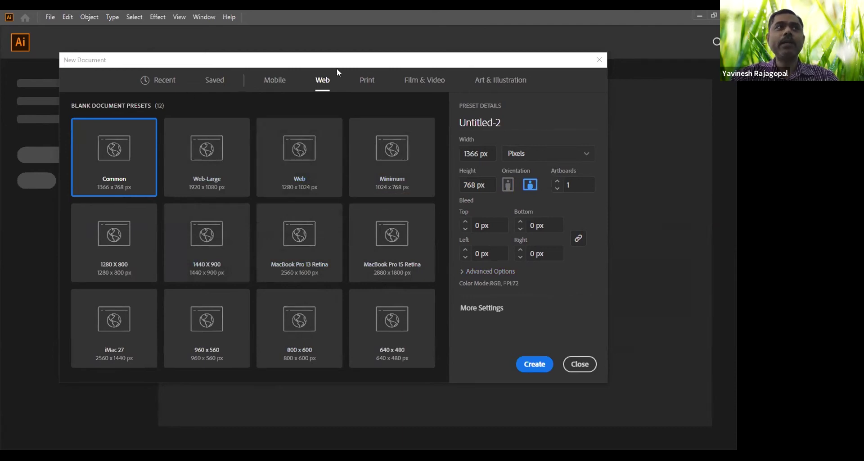
left_click(367, 81)
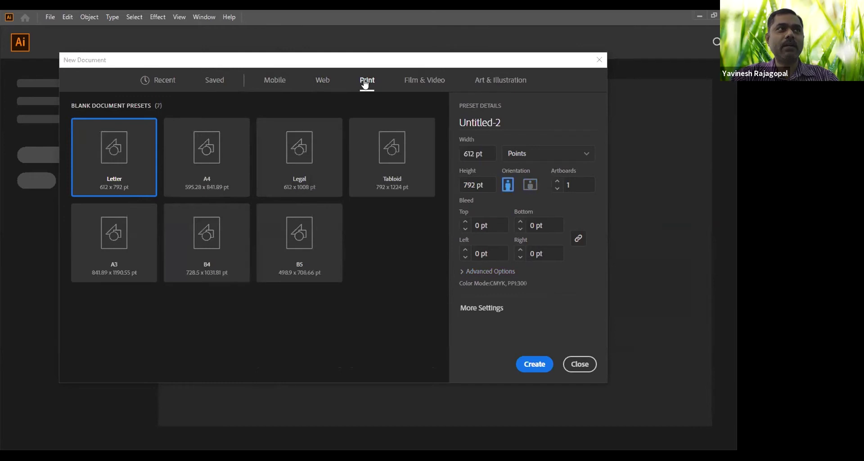
Choose the A4 preset and switch units to Centimeters, giving 21 × 29.7 cm.
left_click(205, 156)
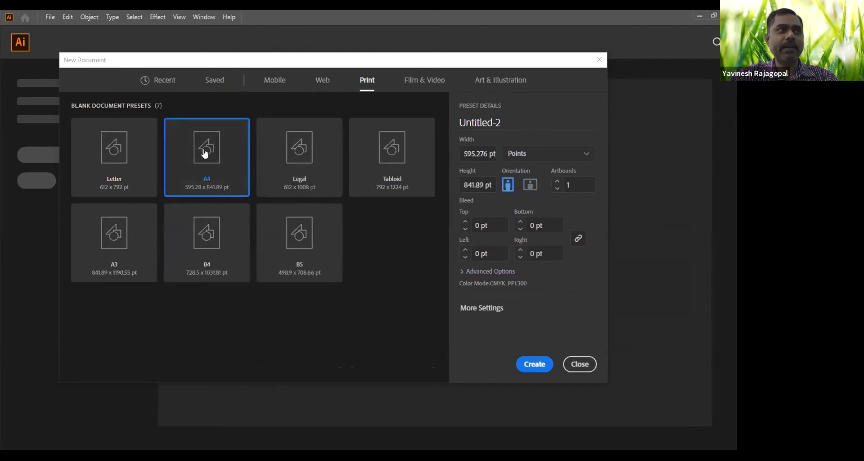
left_click(533, 156)
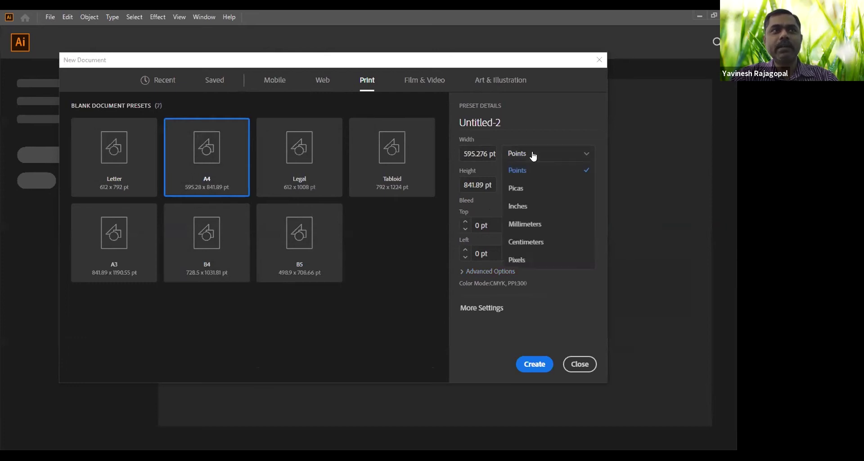
left_click(521, 242)
left_click(483, 148)
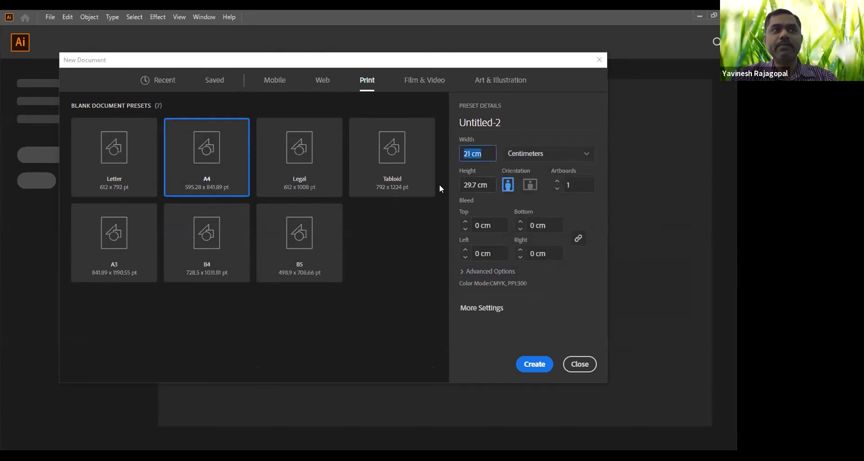
key("Tab")
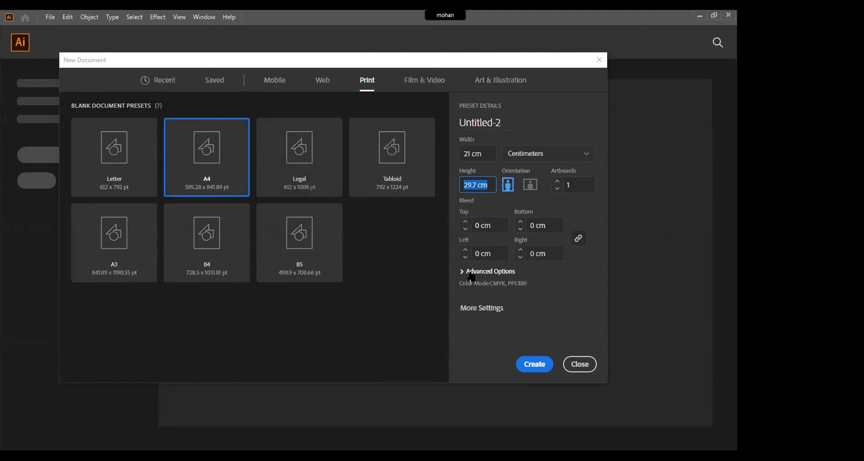
Expand Advanced Options to review CMYK Color, High (300 ppi) raster effects and Default preview.
left_click(459, 272)
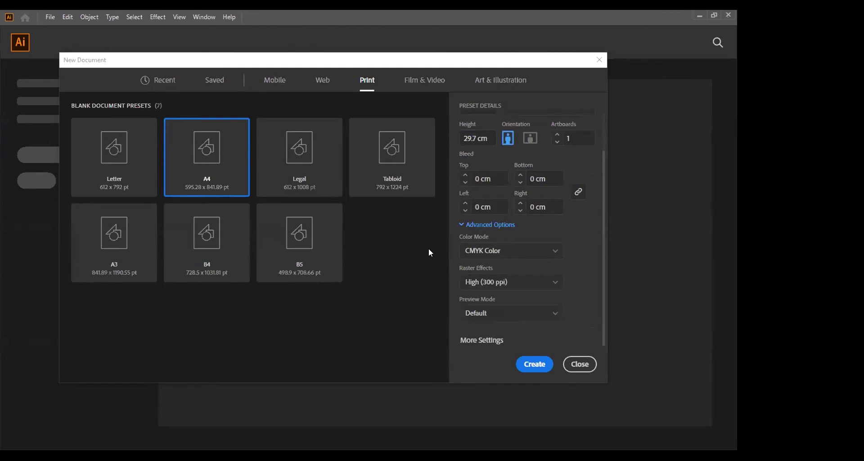
scroll(453, 248, "up", 2)
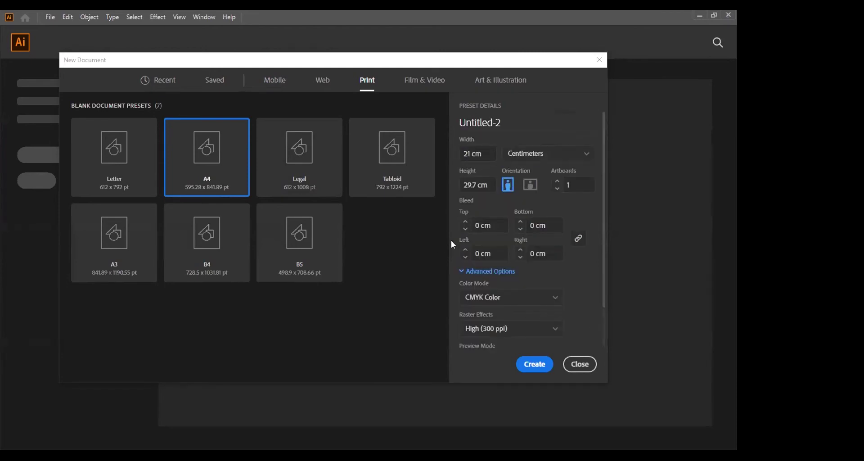
left_click(489, 154)
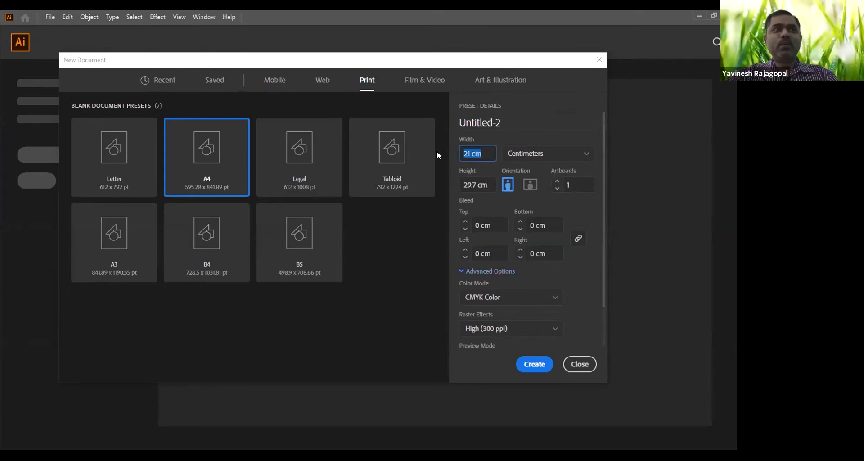
left_click(487, 187)
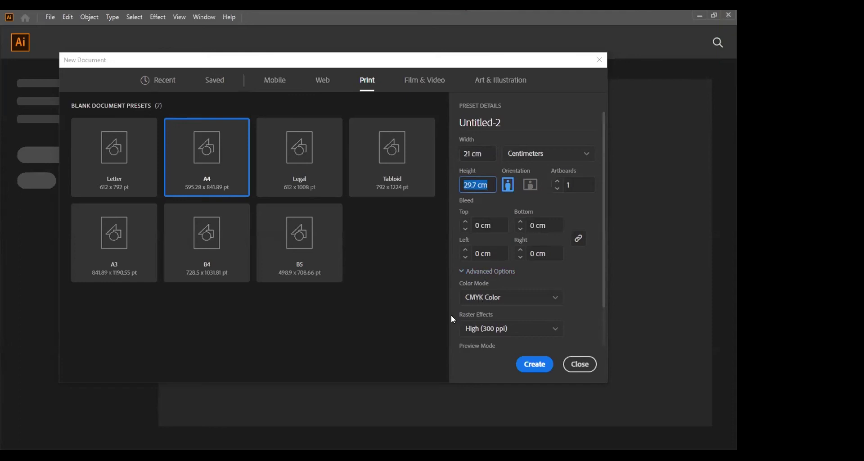
scroll(472, 302, "down", 1)
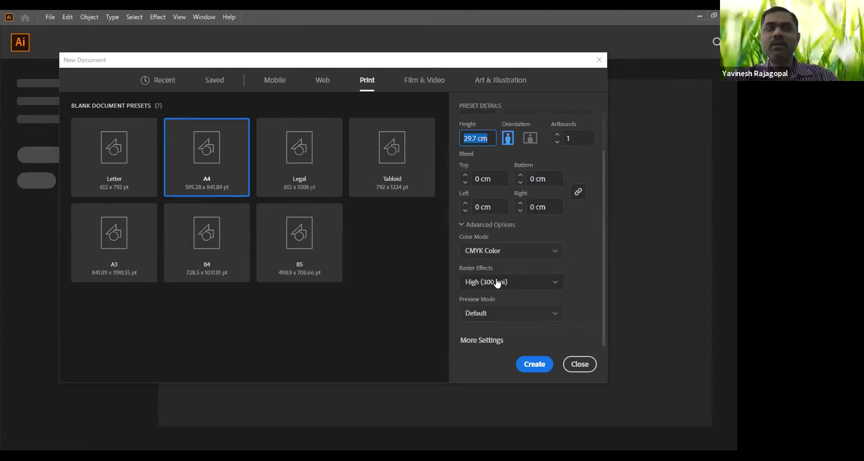
Try Inches as the document units, then return to Centimeters at 21 × 29.7 cm.
scroll(449, 228, "up", 1)
scroll(449, 227, "up", 2)
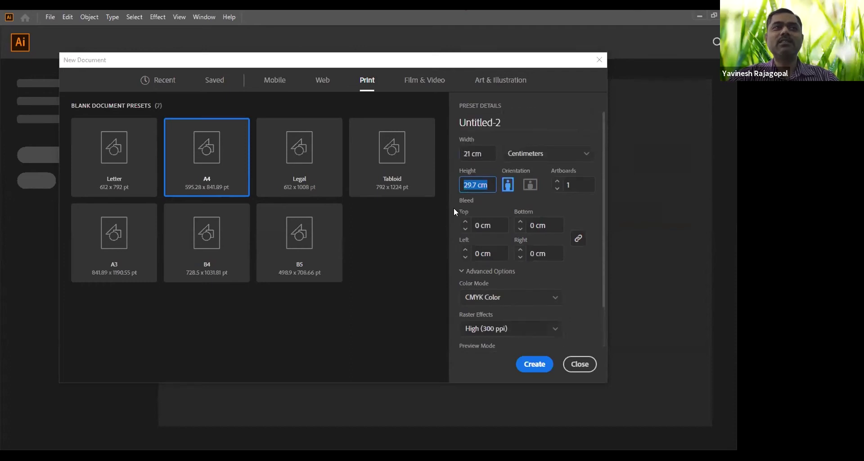
left_click(522, 156)
left_click(519, 208)
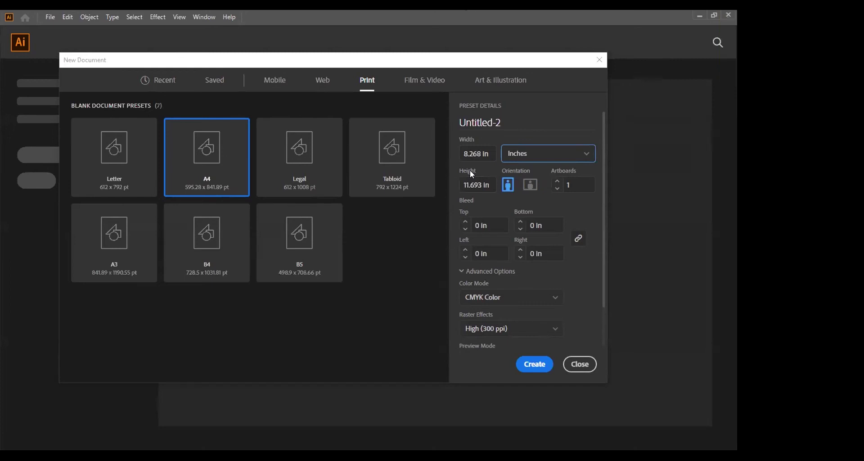
left_click(535, 157)
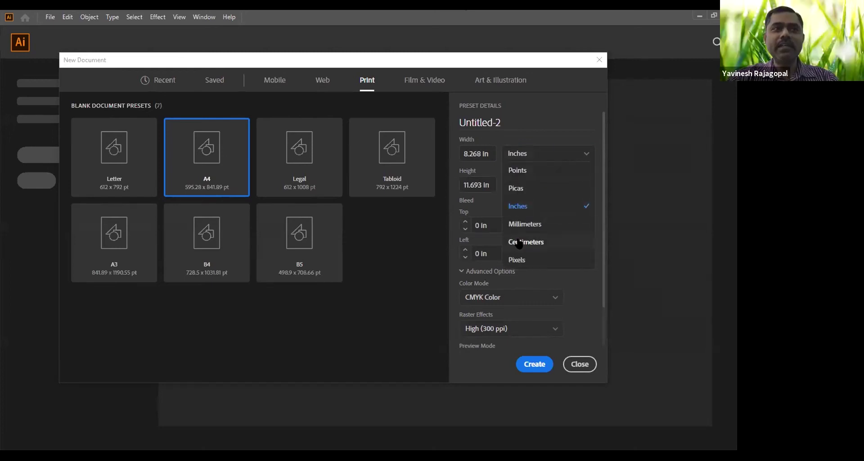
left_click(522, 243)
left_click(468, 154)
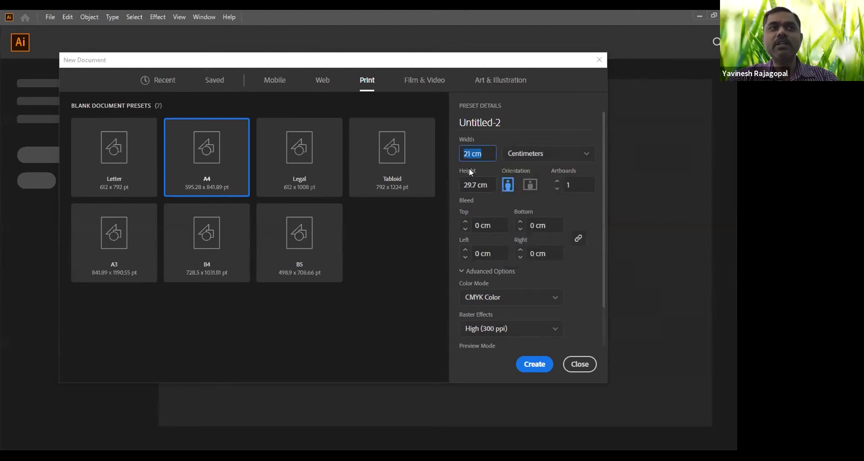
left_click(482, 184)
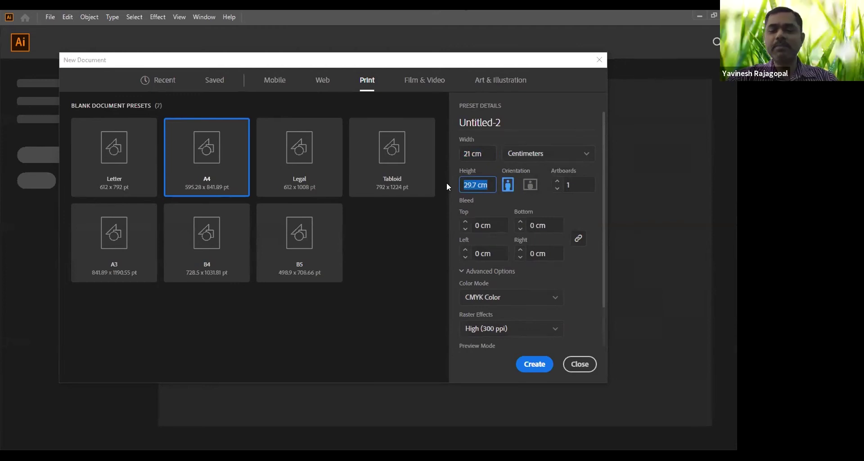
Switch units to Pixels and set the size to 1920 × 1080 px, landscape.
left_click(524, 157)
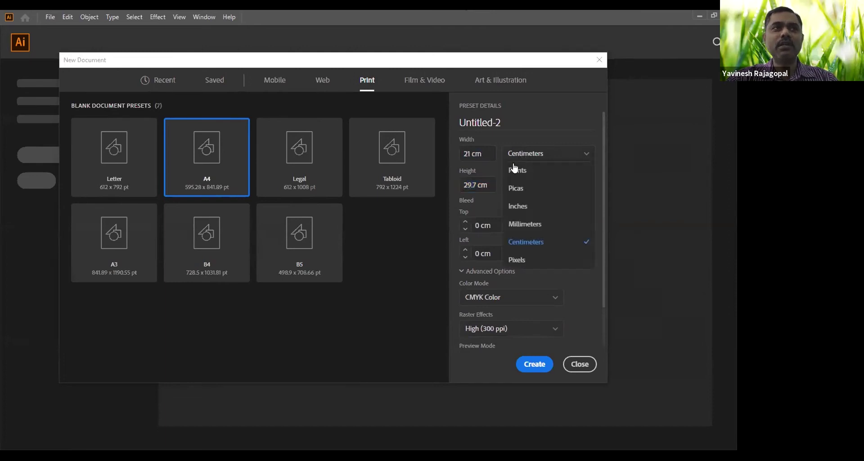
left_click(516, 260)
left_click(487, 151)
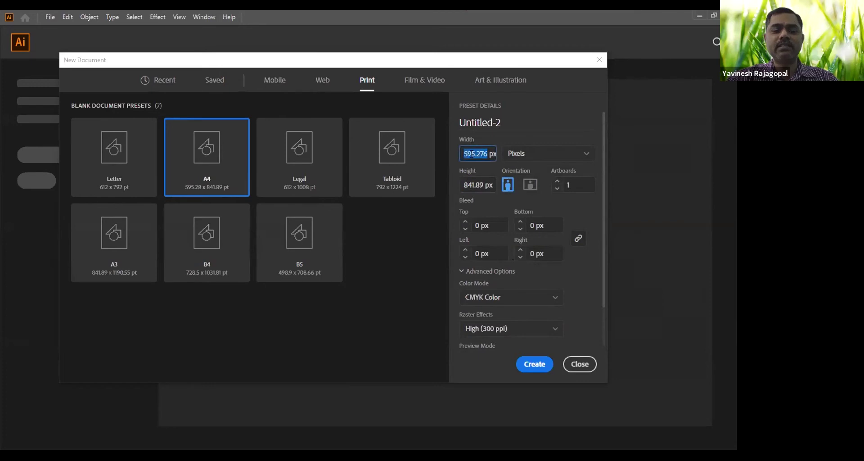
key("BackSpace")
type("1920")
key("Tab")
type("1080")
key("Tab")
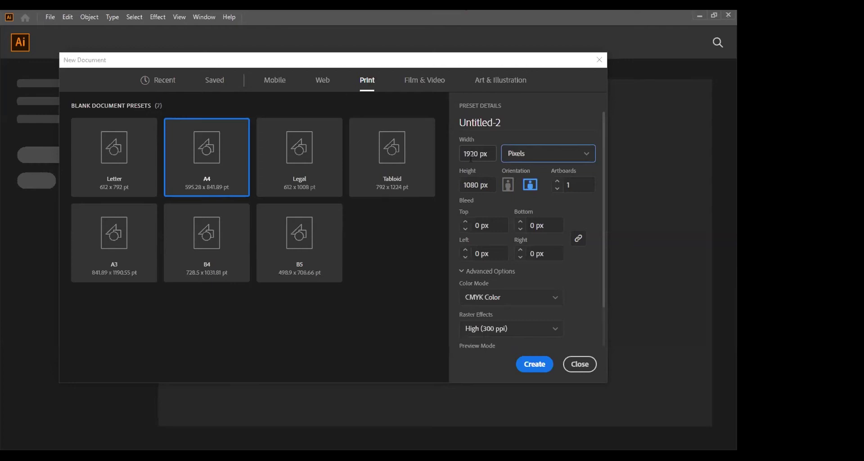
Show the Film & Video presets and inspect HDV 720's 1280 px width and 720 px height.
left_click(414, 82)
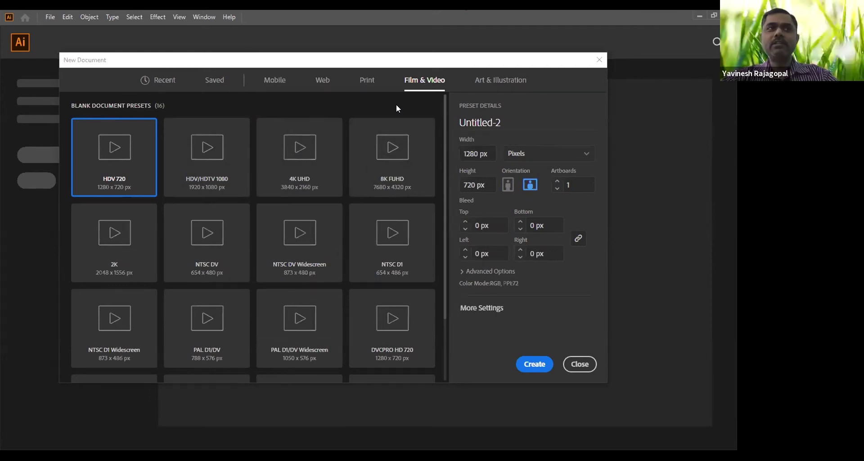
left_click(481, 154)
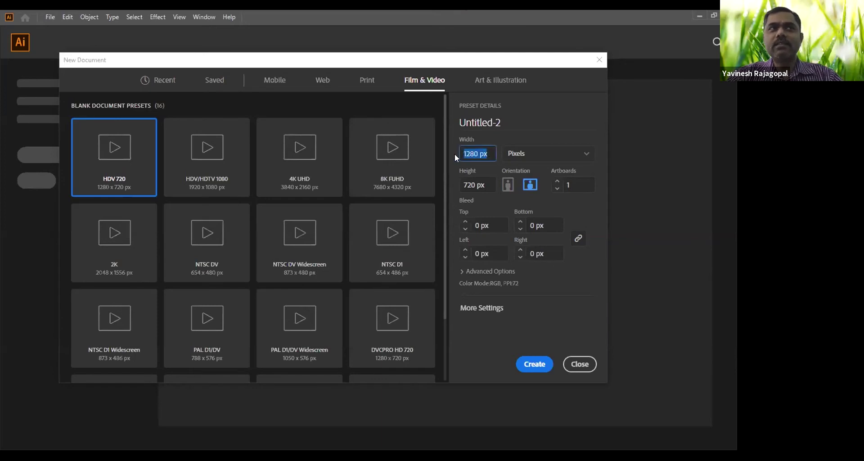
left_click(485, 181)
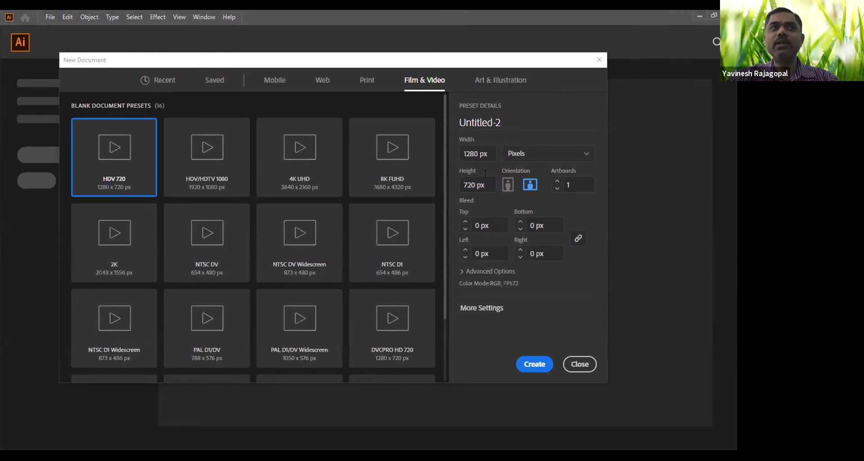
Enter 1920 px as the width and 1080 px as the height.
left_click_drag(488, 153, 462, 153)
type("1920")
key("Tab")
type("1080")
key("Tab")
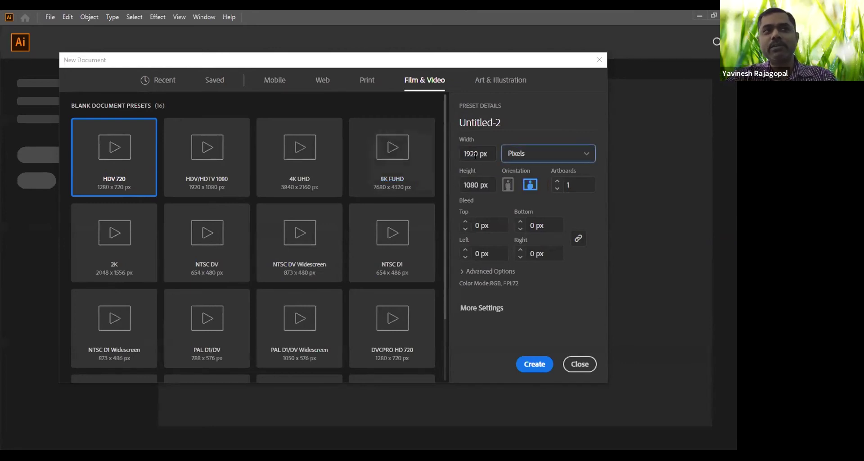
Change the width and height to 2000 × 2000 px.
left_click_drag(488, 153, 463, 154)
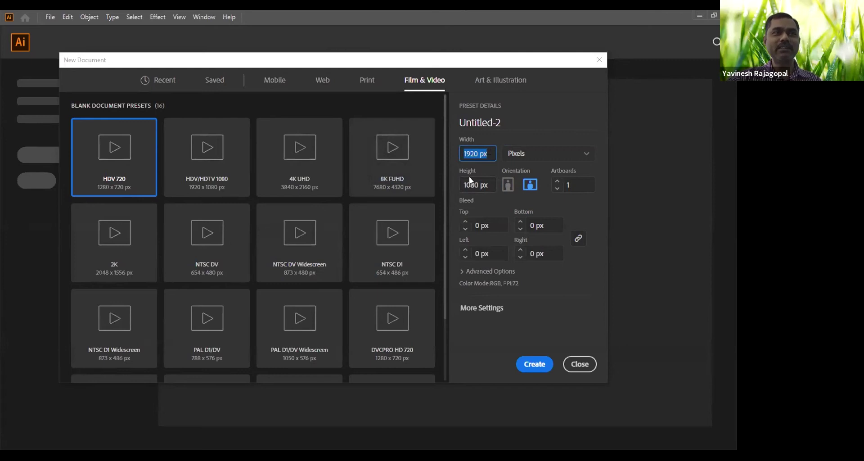
left_click(466, 153)
left_click_drag(489, 154, 445, 153)
type("2000")
key("Tab")
type("2000")
key("Tab")
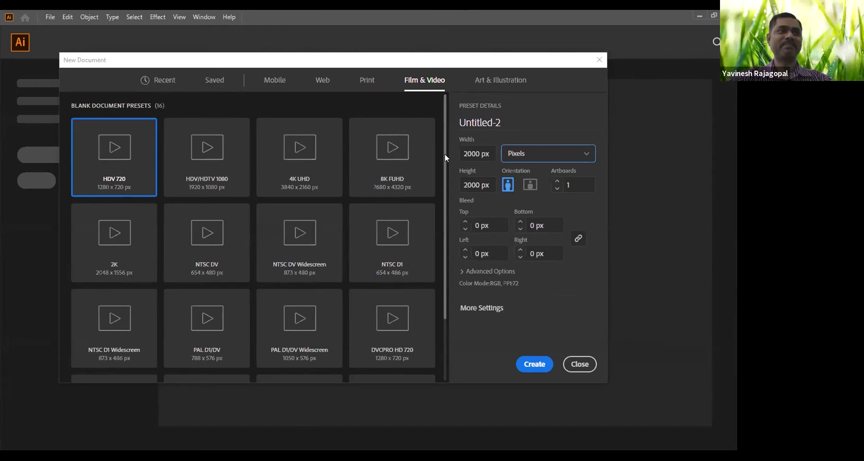
Retype the document size as 1920 px wide by 1080 px high.
left_click(486, 154)
type("1920")
key("Tab")
type("1080")
key("Tab")
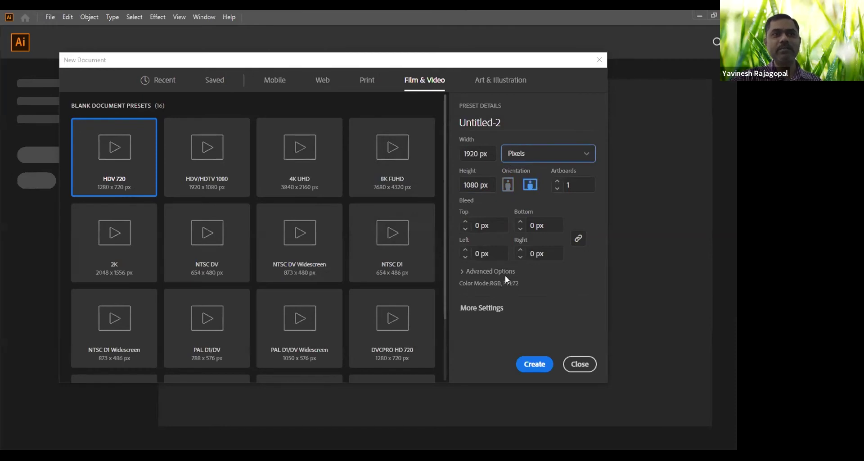
Create the document, then close the floating Gradient panel and the document.
left_click(532, 367)
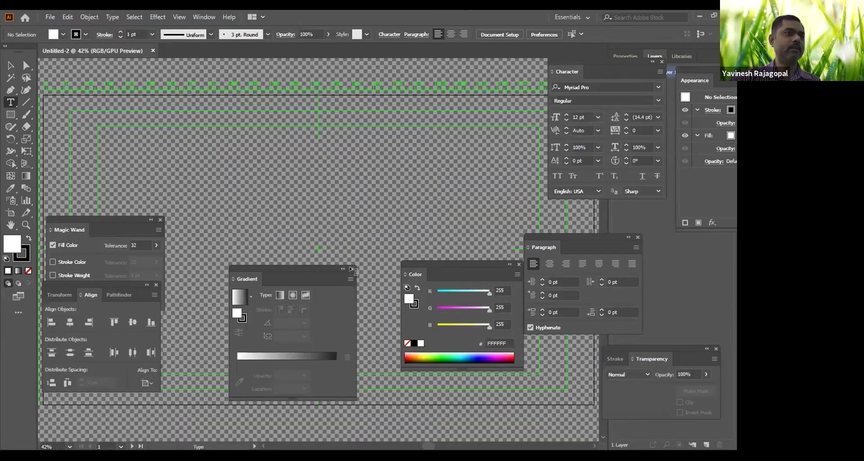
left_click(352, 269)
key("ctrl+w")
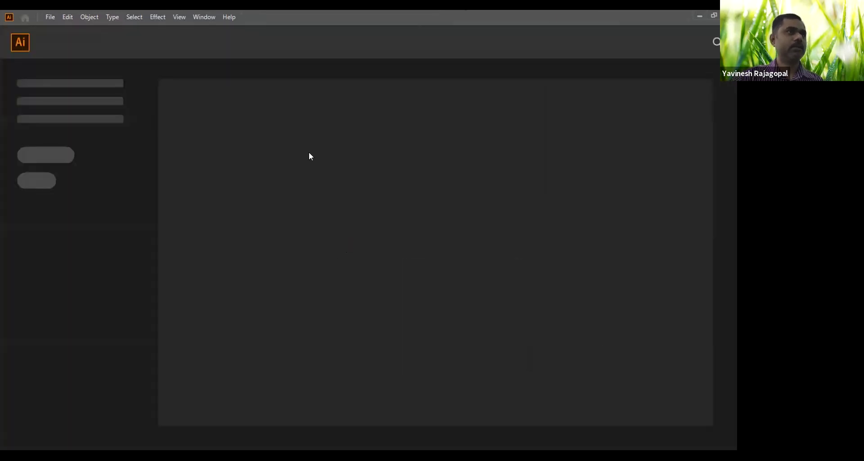
Create a new document from the Web-Large 1920 × 1080 preset.
key("ctrl+n")
left_click(322, 80)
left_click(216, 163)
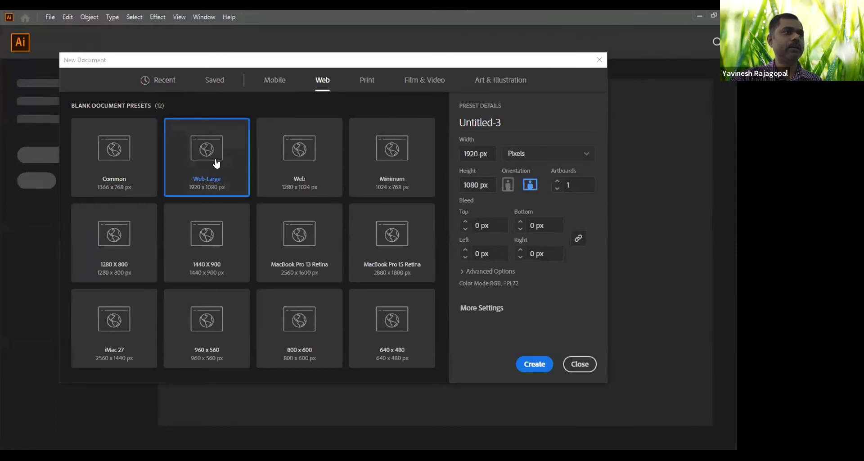
left_click(534, 368)
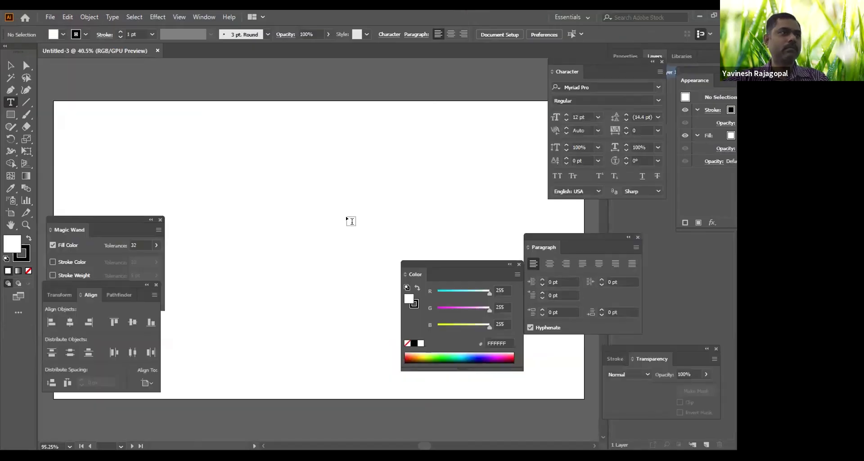
Dismiss the stray text object and close the Magic Wand and Align/Transform panels.
left_click(162, 215)
key("Escape")
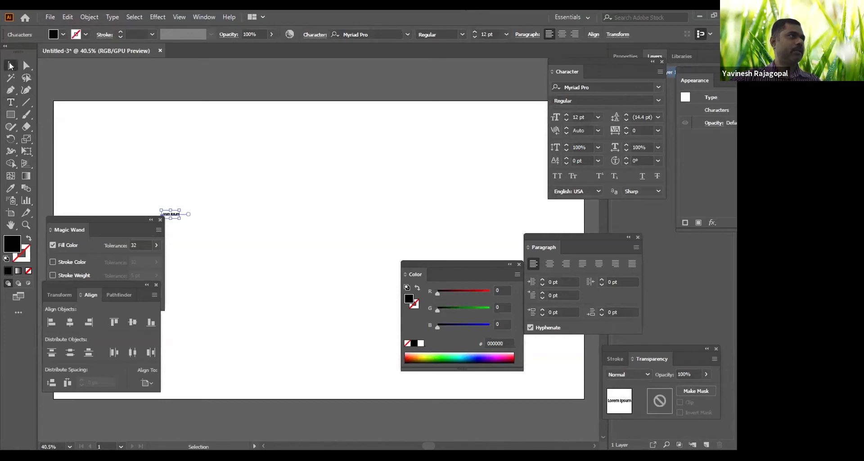
left_click(163, 215)
left_click(160, 219)
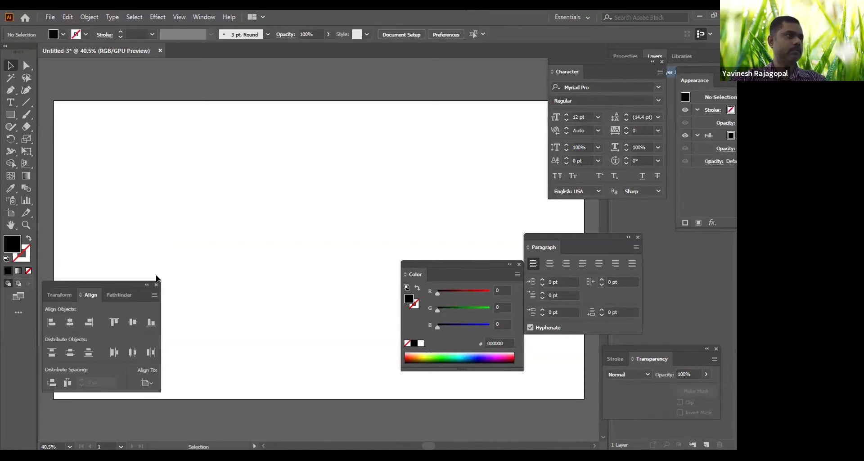
left_click(156, 284)
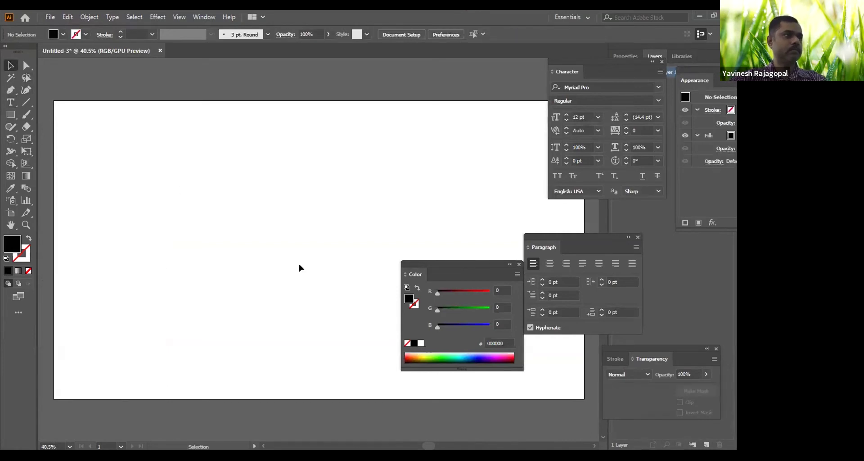
Close the Color, Paragraph and Character panels and float the Layers panel over the artboard.
left_click(519, 264)
left_click(637, 237)
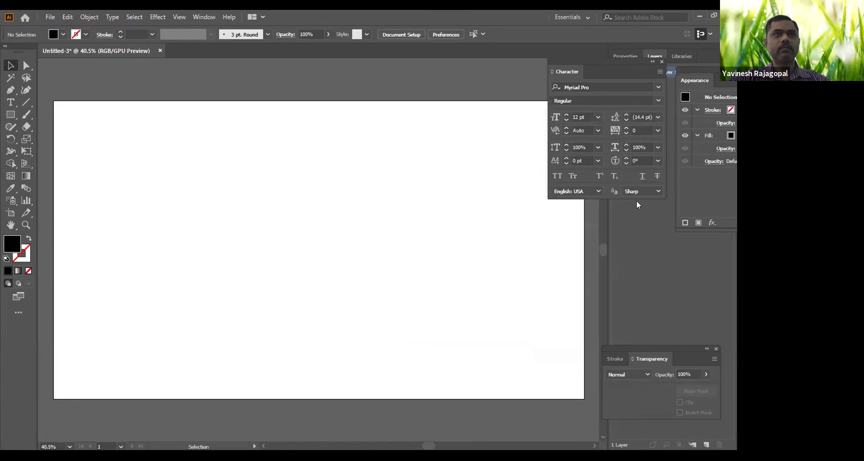
left_click(662, 62)
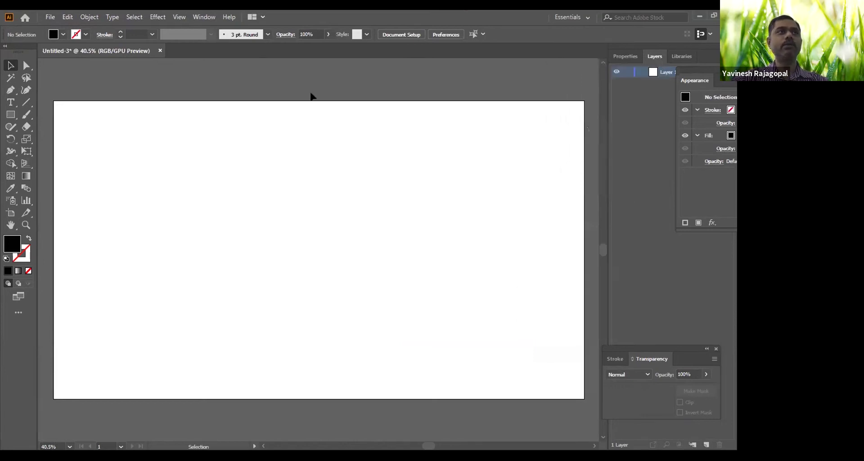
left_click_drag(655, 57, 145, 78)
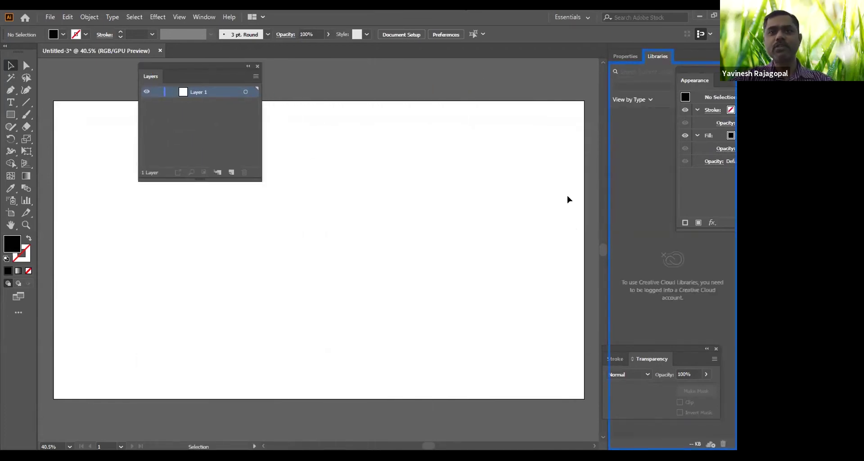
Reset the workspace to Essentials from the Window menu.
left_click(205, 17)
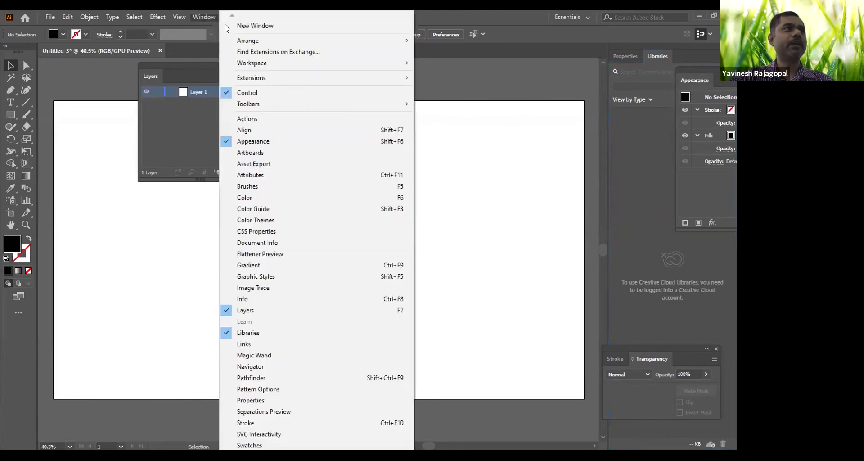
mouse_move(249, 64)
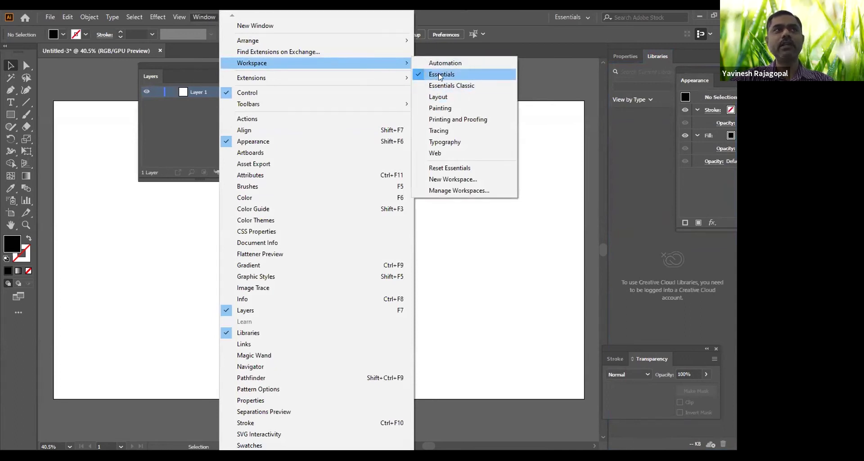
left_click(444, 170)
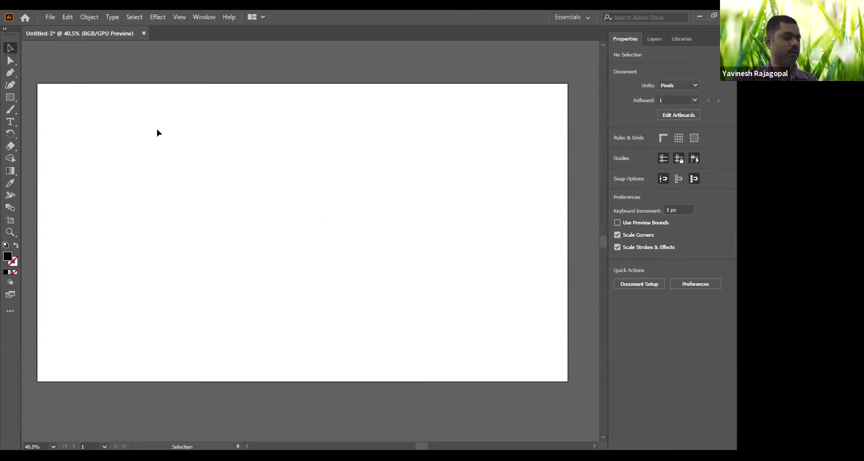
Cycle through the A and P shortcuts to the Rectangle tool (M).
key("a")
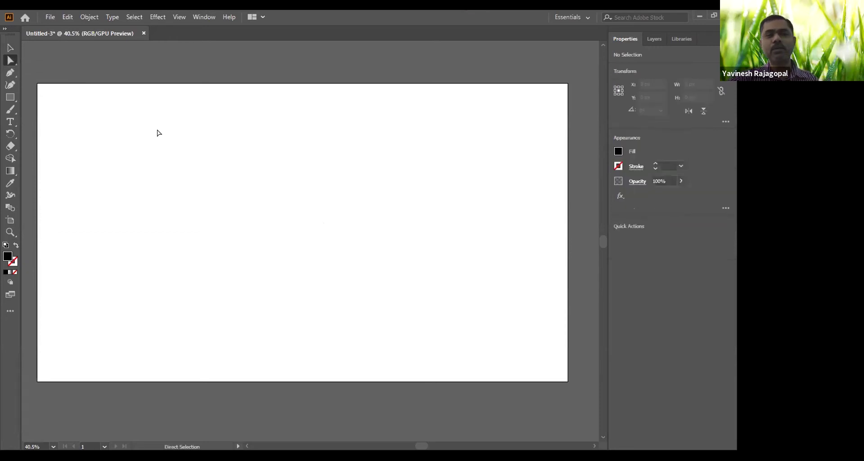
key("p")
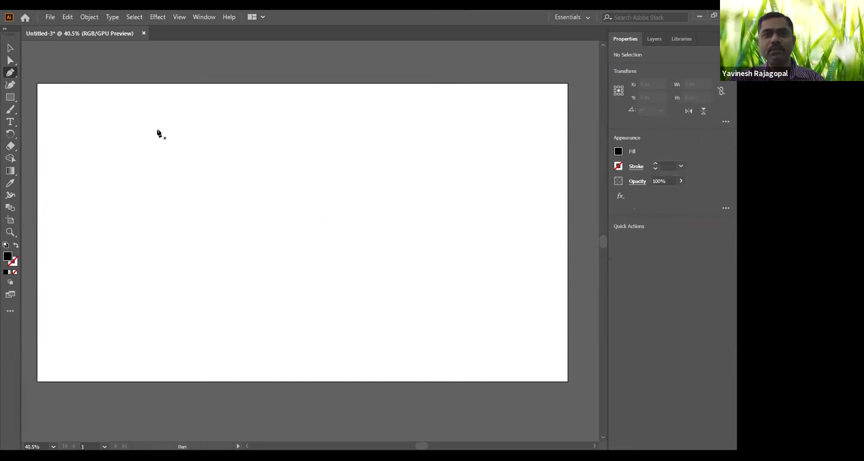
key("m")
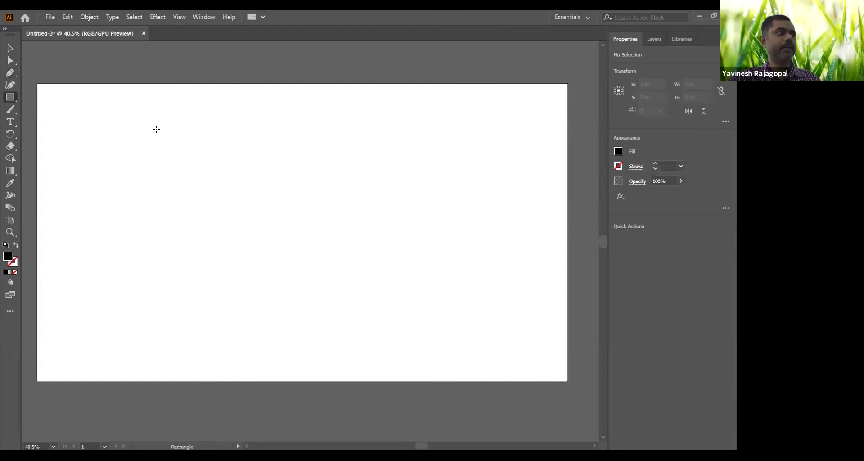
key("l")
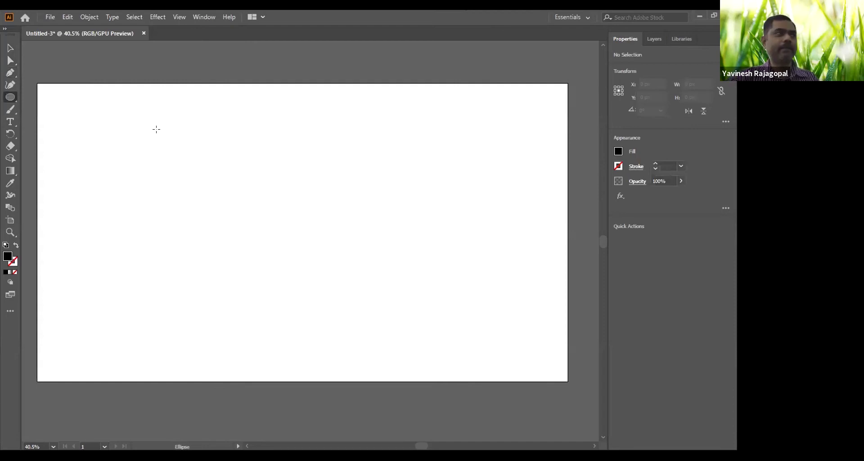
left_click(11, 48)
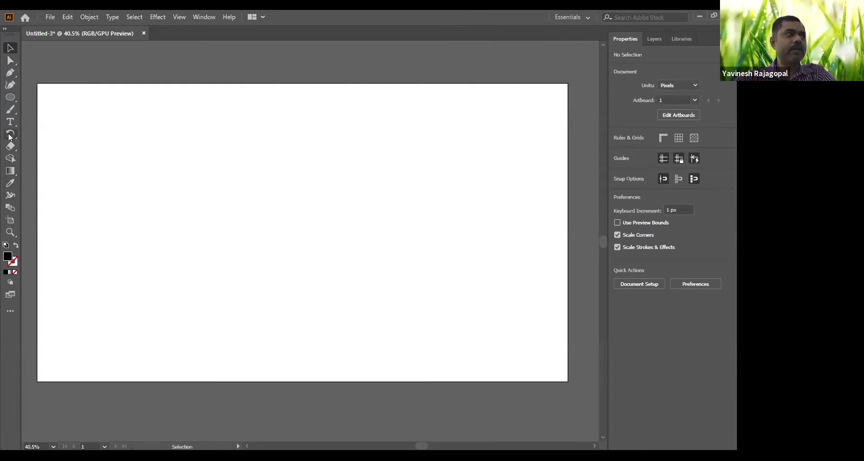
left_click(11, 97)
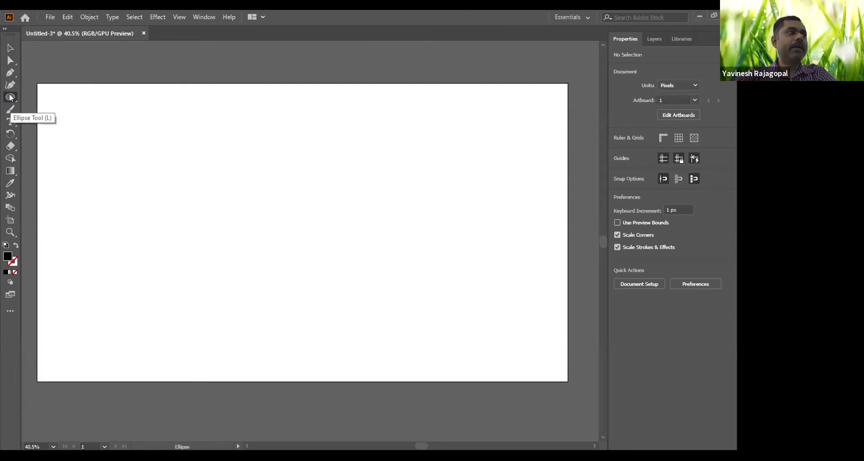
key("m")
left_click_drag(141, 153, 264, 253)
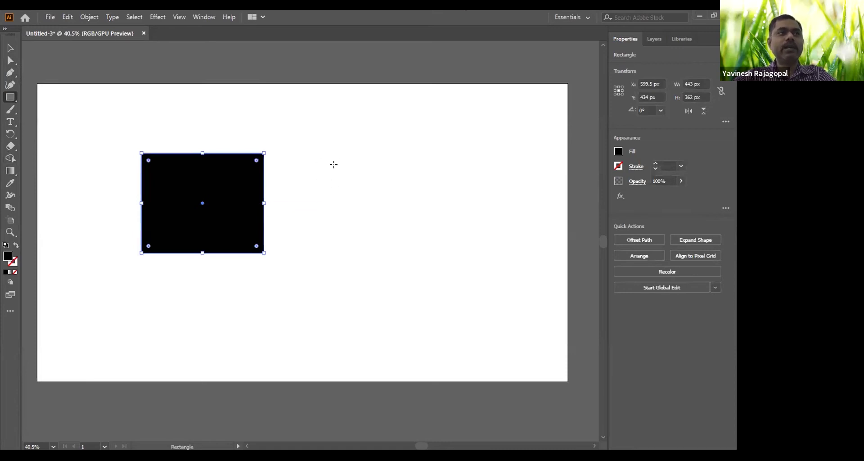
left_click_drag(301, 142, 383, 180)
left_click_drag(333, 207, 375, 239)
mouse_move(424, 257)
left_mouse_down()
mouse_move(488, 295)
mouse_move(492, 337)
left_mouse_up()
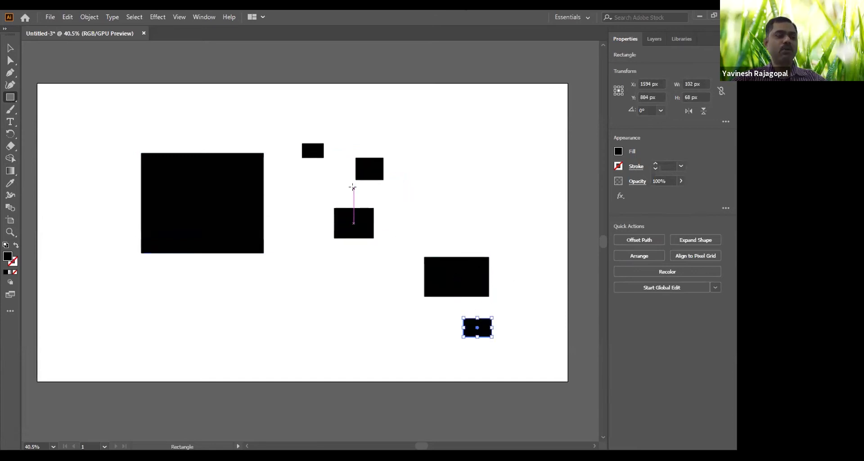
key("ctrl+z")
key("ctrl+z")
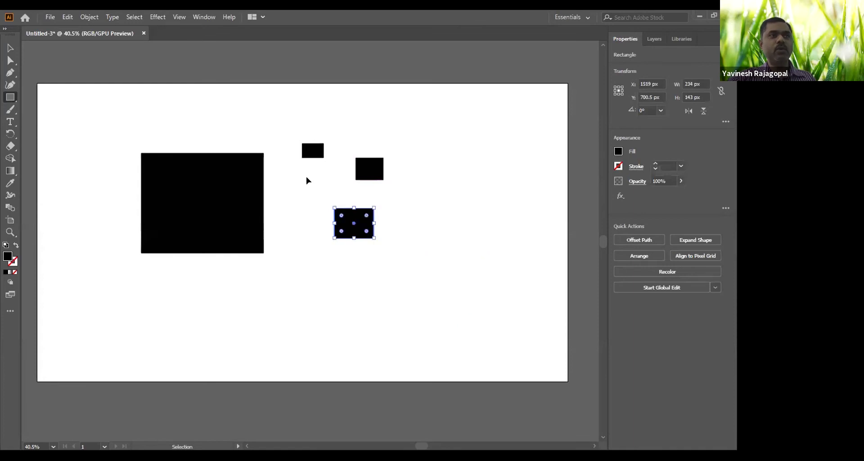
key("ctrl+z")
key("ctrl+z")
key("ctrl+z")
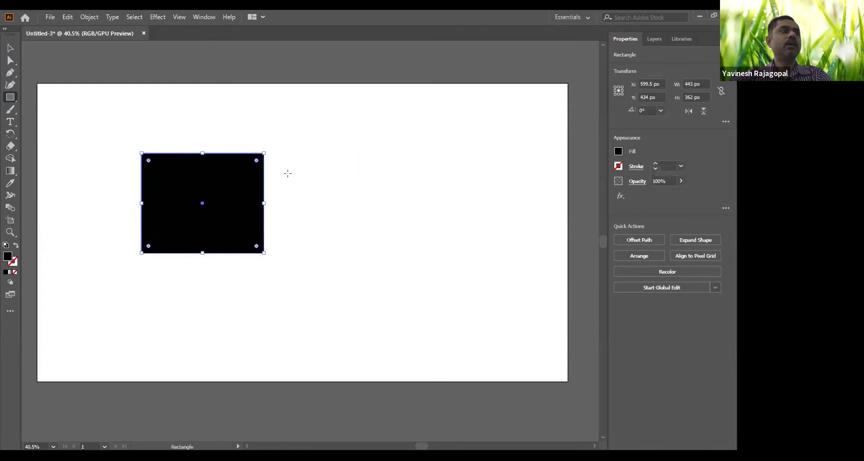
Draw a second black rectangle to the right of the first.
left_click(10, 49)
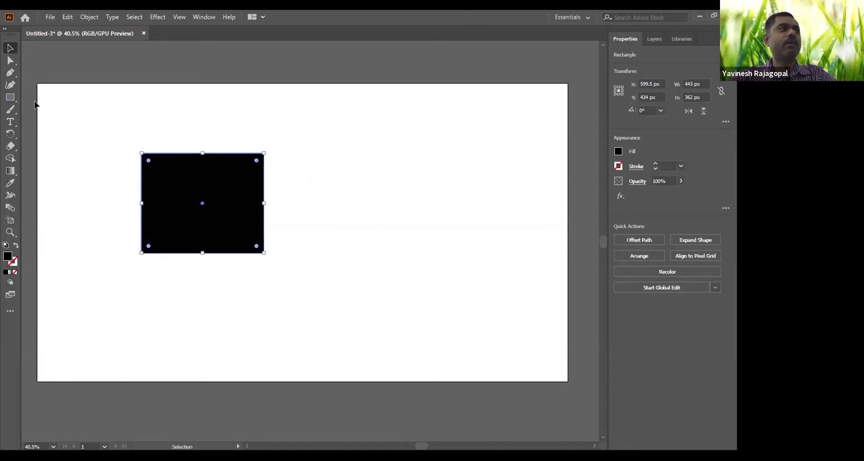
left_click(10, 98)
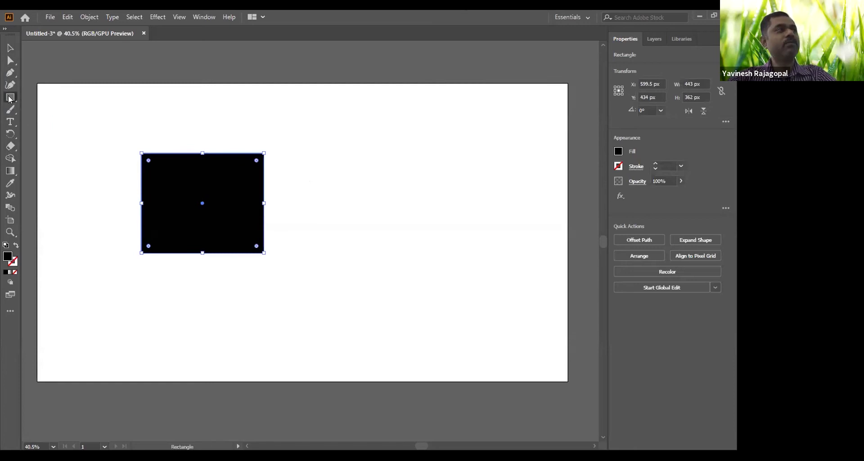
left_click_drag(293, 141, 395, 239)
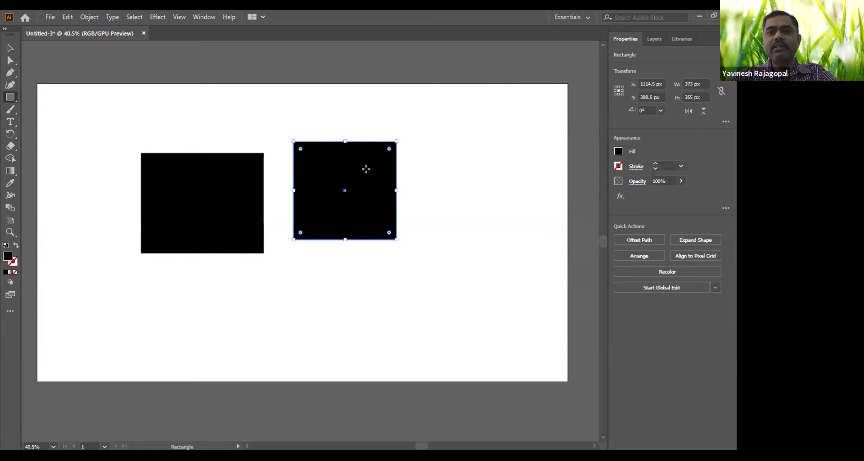
Nudge the second rectangle up and right, then marquee-select both rectangles and delete them.
left_click(9, 48)
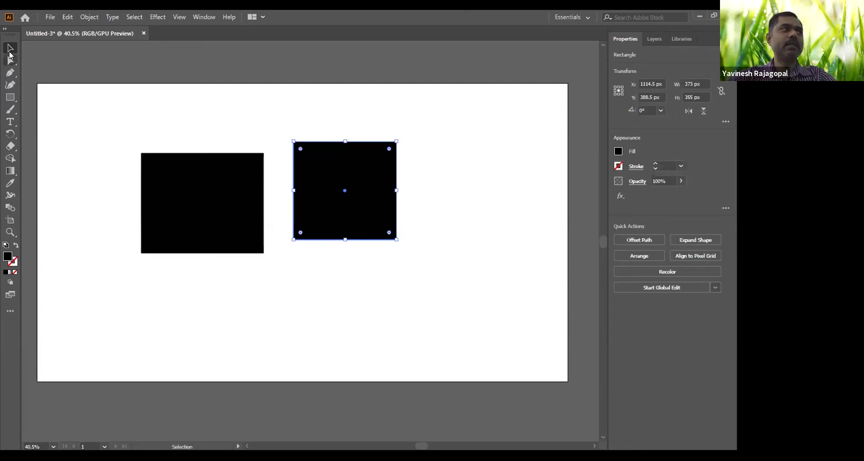
left_click_drag(354, 175, 373, 273)
left_click_drag(436, 143, 185, 281)
key("Delete")
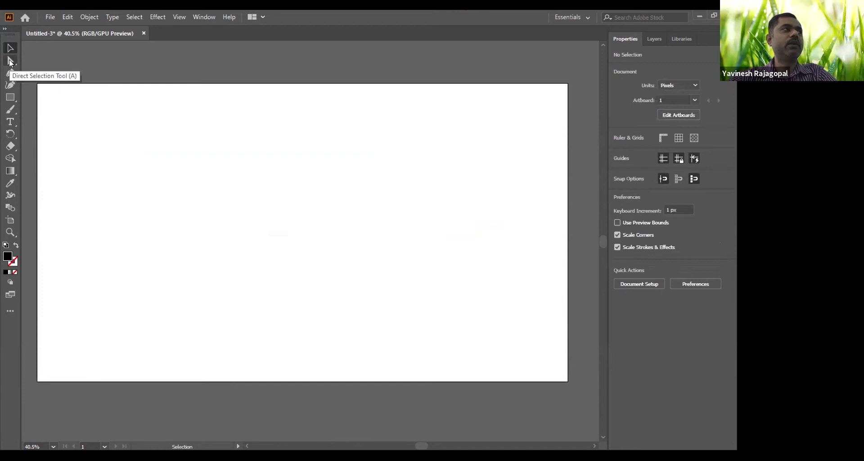
left_click(10, 61)
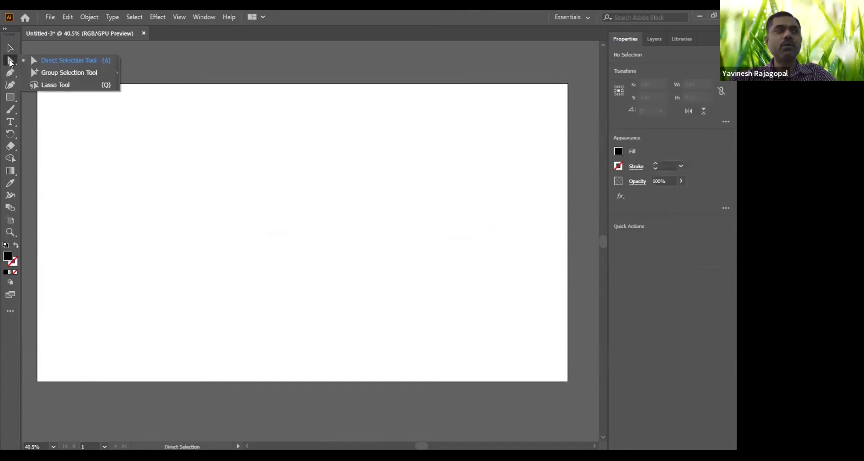
left_click(47, 83)
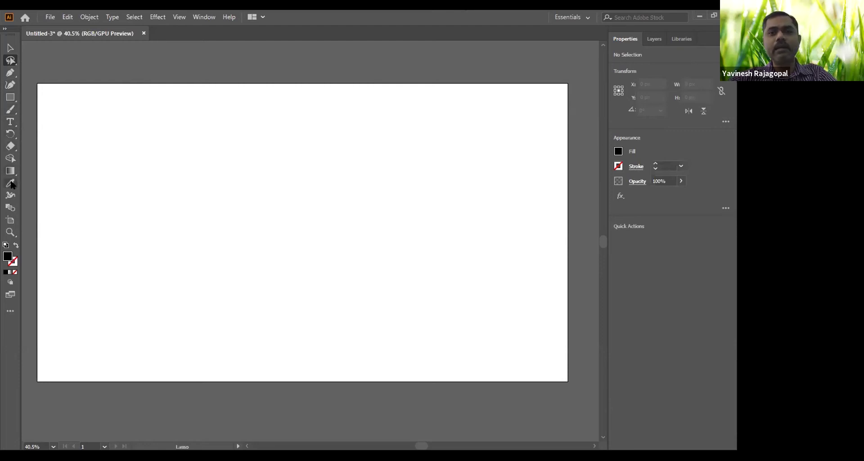
left_click(10, 74)
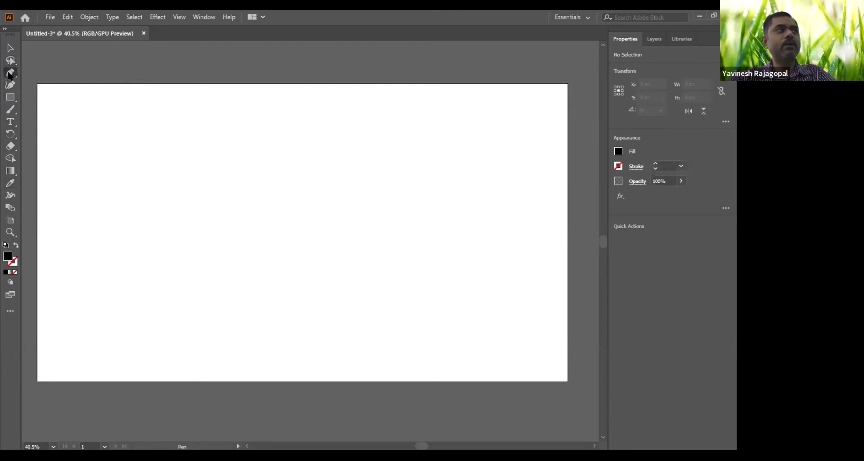
left_click(10, 74)
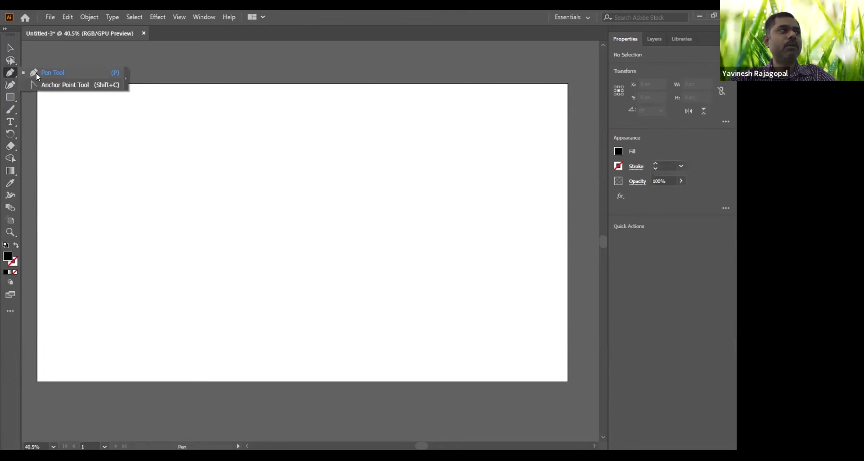
left_click(10, 84)
left_click(11, 98)
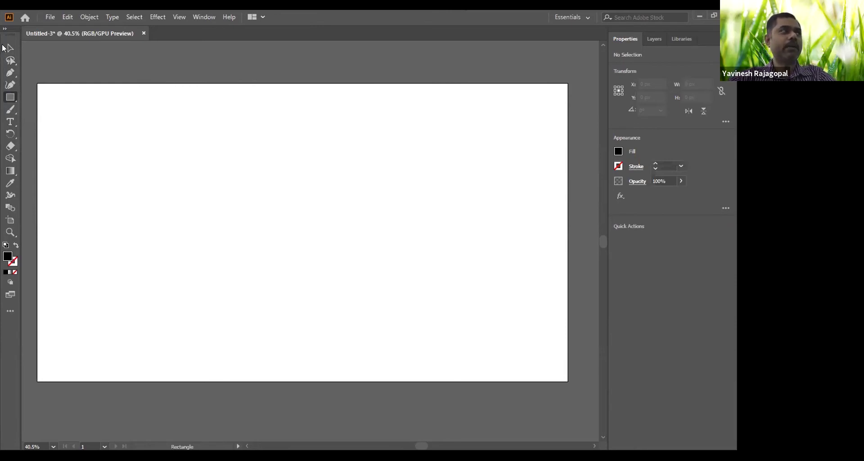
left_click(10, 48)
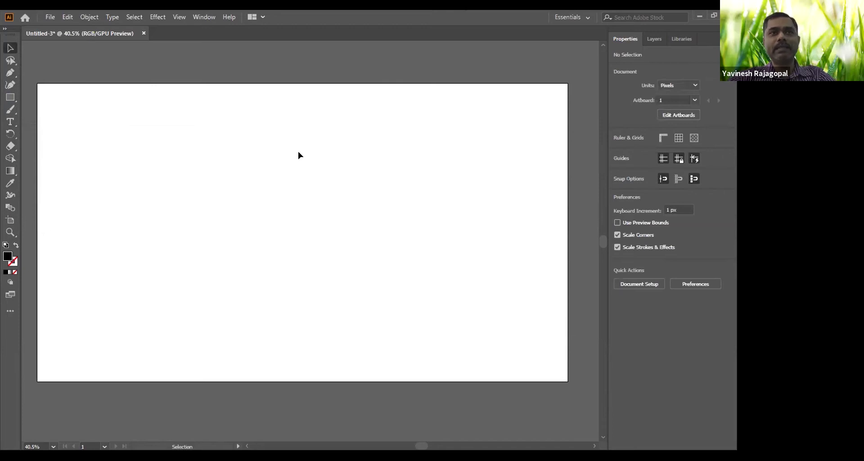
Draw three rectangles: one upper left, one beside it, and a tall one on the right.
left_click(11, 97)
left_click_drag(65, 117, 198, 220)
left_click_drag(232, 131, 360, 259)
left_click_drag(411, 172, 536, 333)
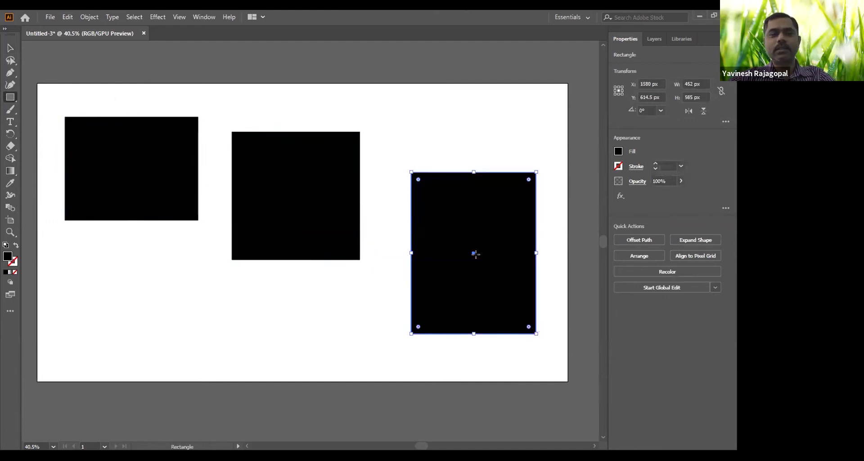
Move the left rectangle down, the middle one to the upper left, and the tall one toward the centre.
left_click(7, 49)
left_click_drag(154, 145, 184, 250)
left_click_drag(299, 193, 190, 149)
left_click_drag(495, 191, 360, 145)
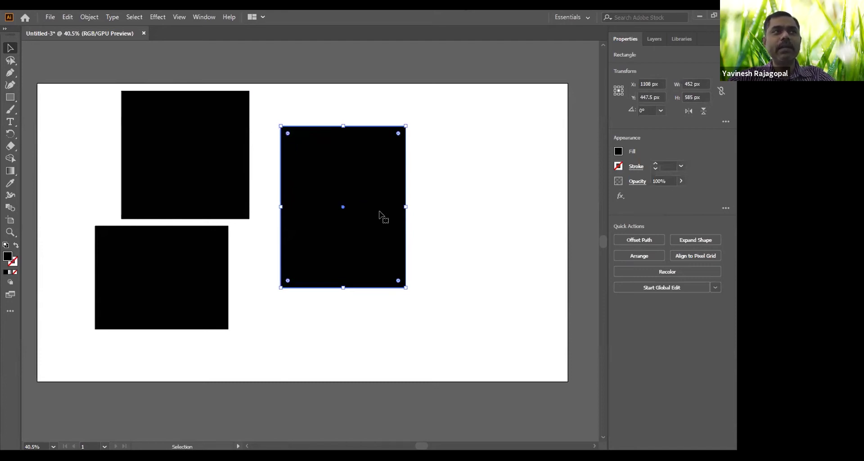
Drag the tall rectangle to the artboard's right side, deselect it, and select the top-left rectangle.
left_click_drag(360, 173, 349, 222)
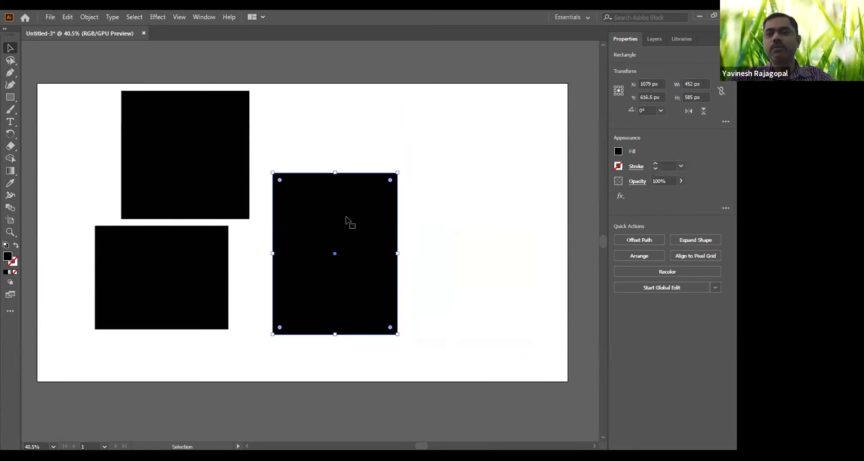
left_click_drag(384, 193, 420, 177)
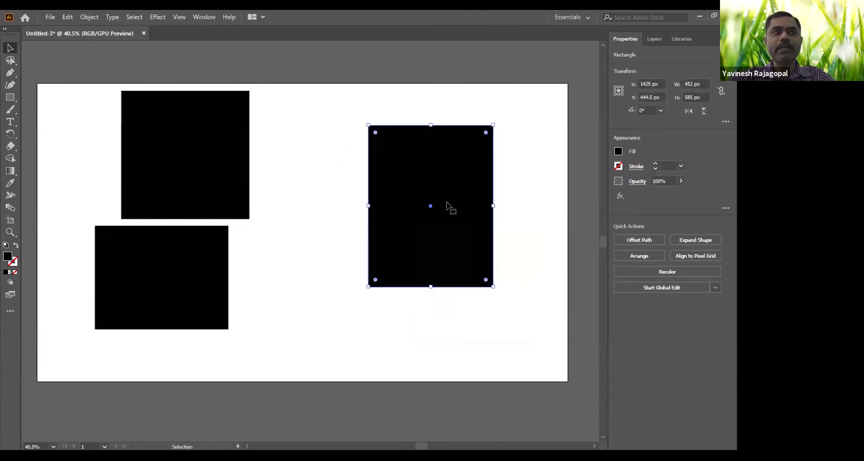
left_click(296, 158)
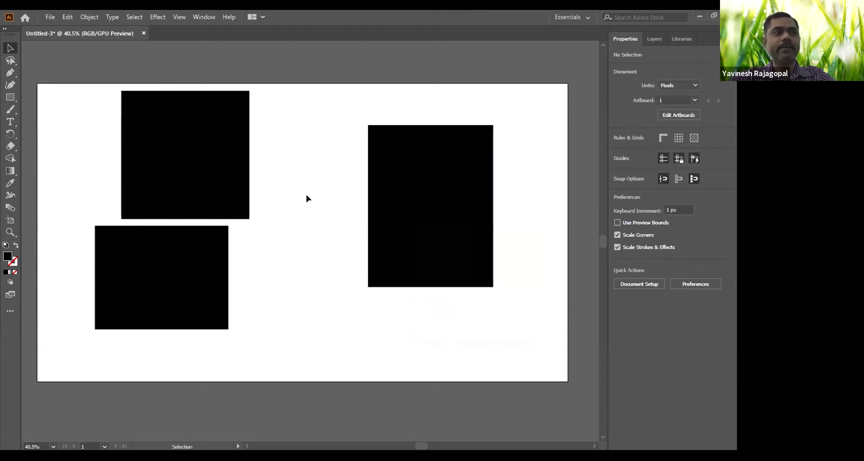
left_click(156, 149)
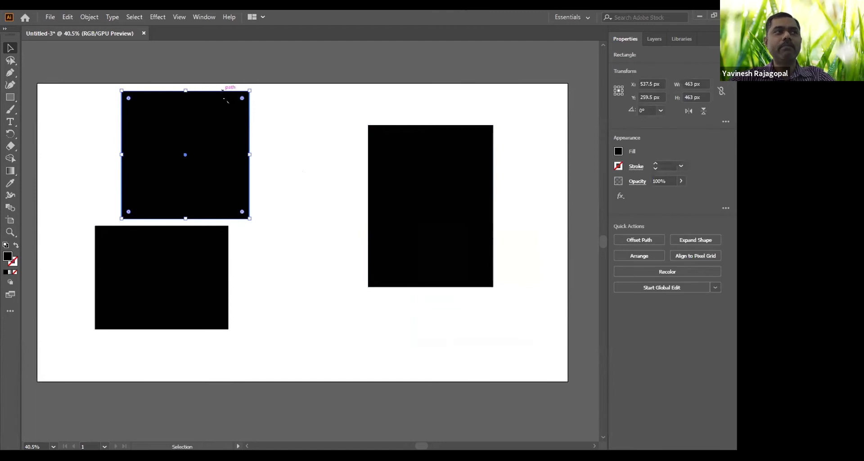
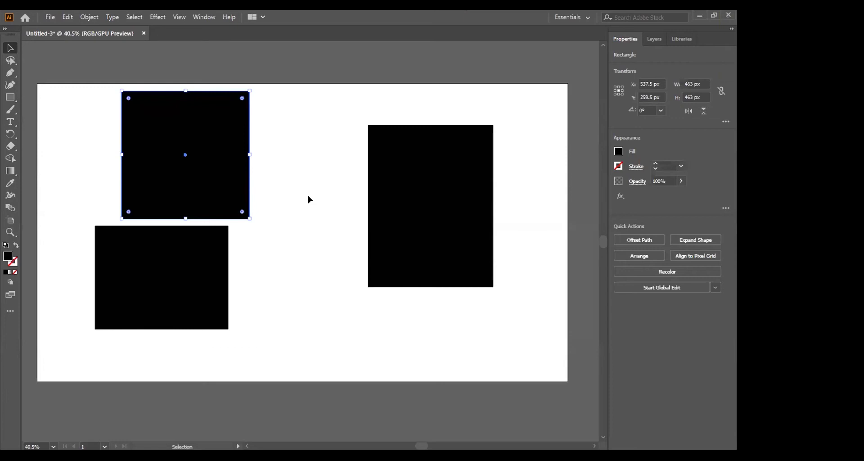
Fill the top-left square with bright red #FF1717 using the Color Picker.
left_click(315, 219)
left_click(186, 130)
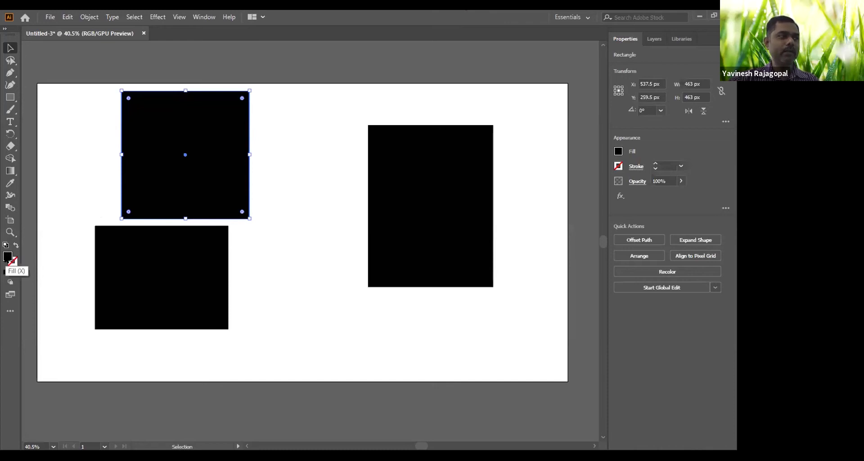
double_click(7, 257)
left_click_drag(328, 187, 353, 168)
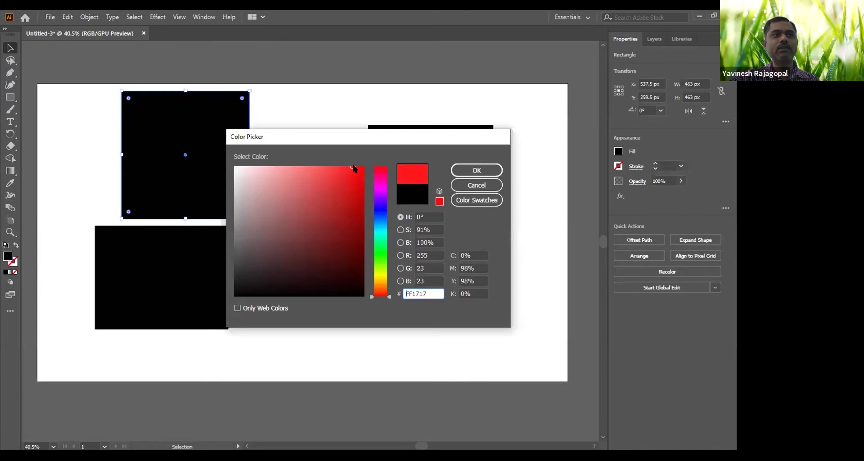
left_click(476, 170)
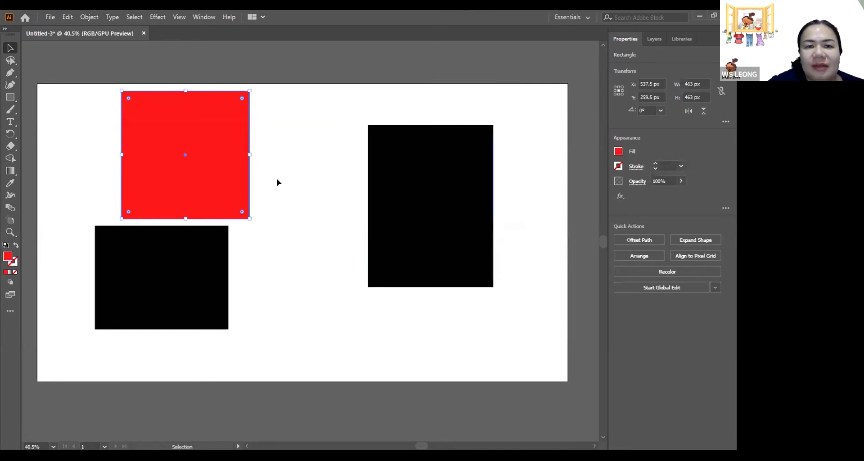
left_click(50, 17)
left_click(63, 29)
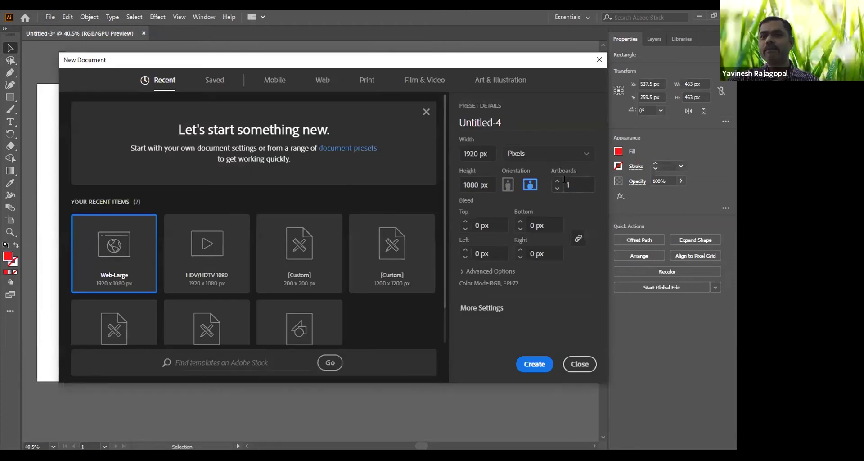
left_click(580, 364)
left_click(312, 193)
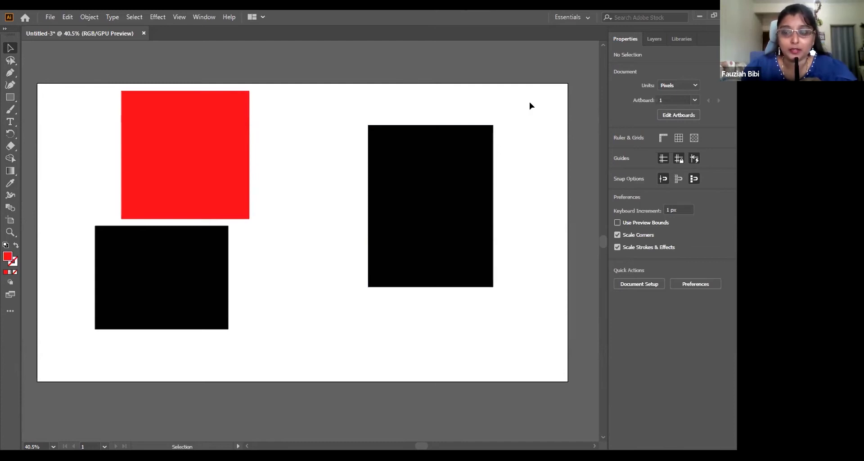
left_click(201, 15)
left_click(201, 14)
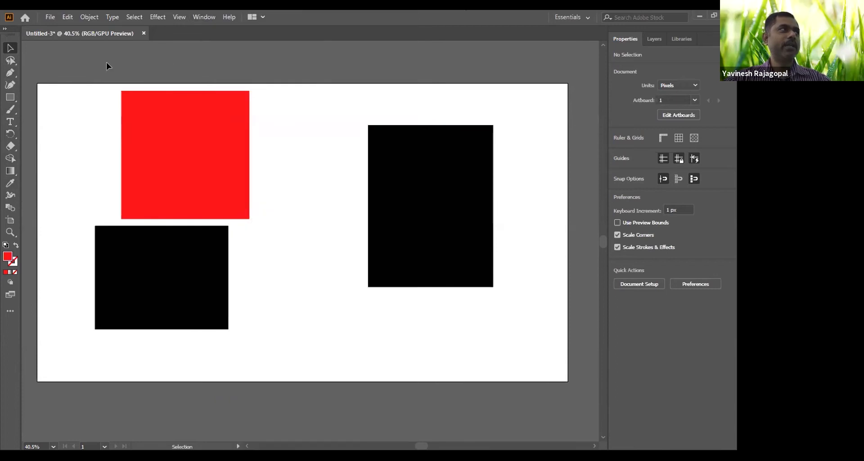
left_click(5, 30)
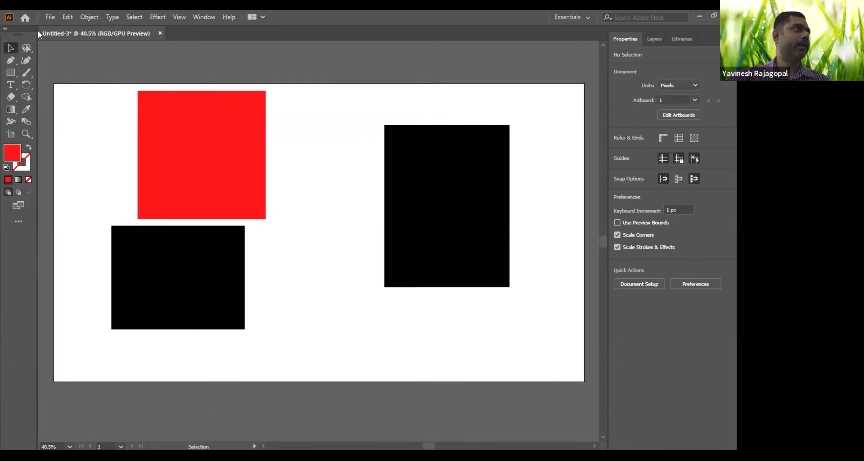
left_click_drag(26, 28, 81, 95)
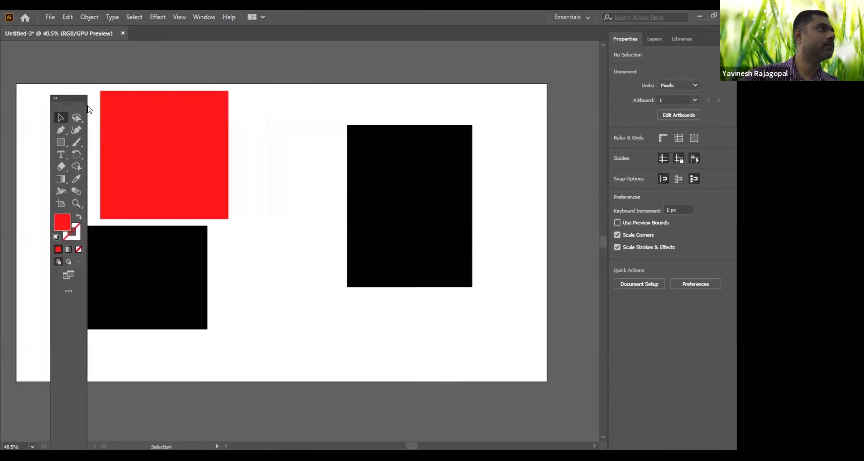
left_click(82, 97)
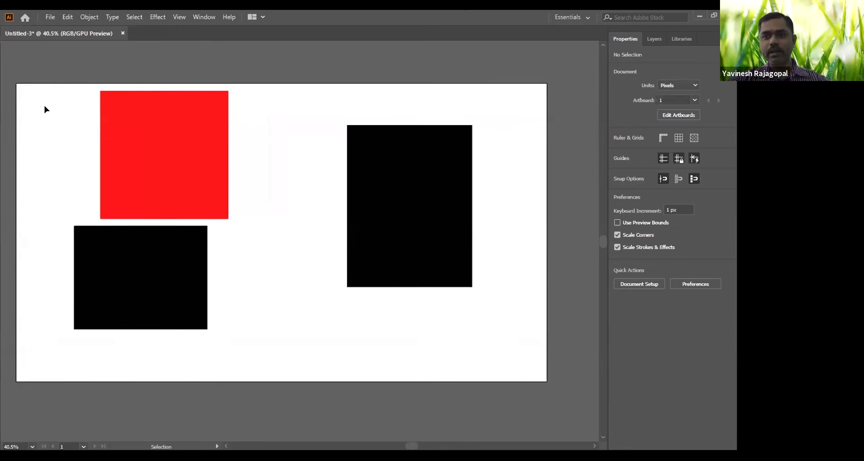
left_click(200, 16)
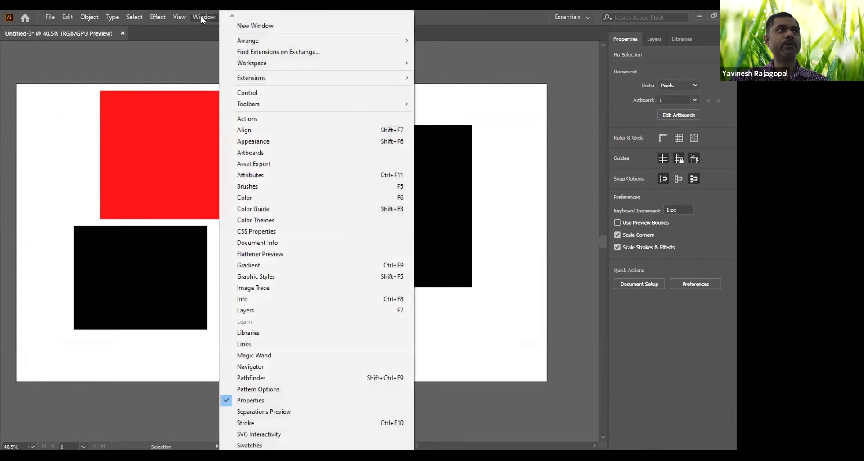
mouse_move(303, 64)
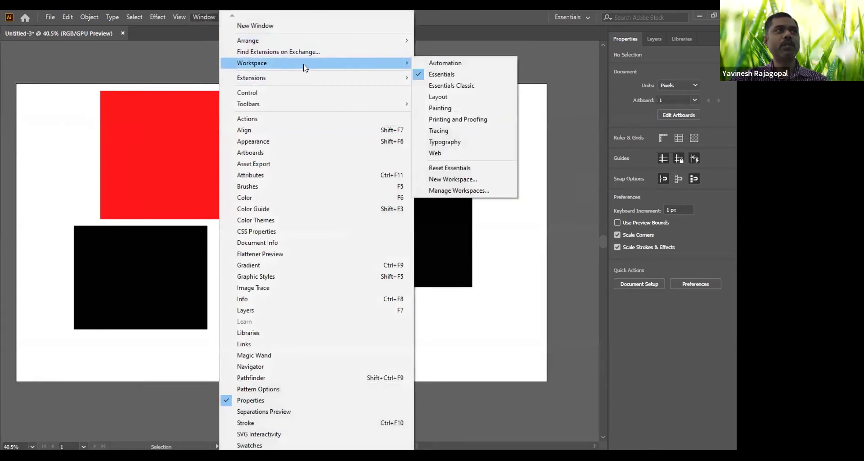
left_click(454, 168)
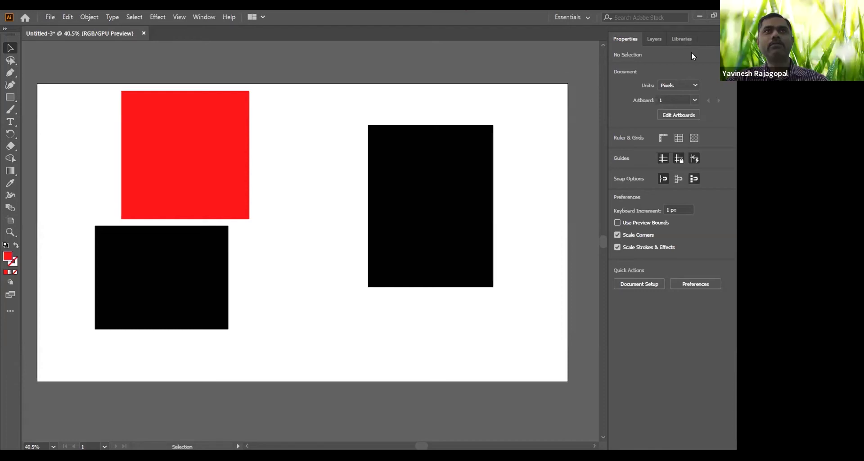
Switch to the Advanced toolbar through Window > Toolbars.
left_click(199, 17)
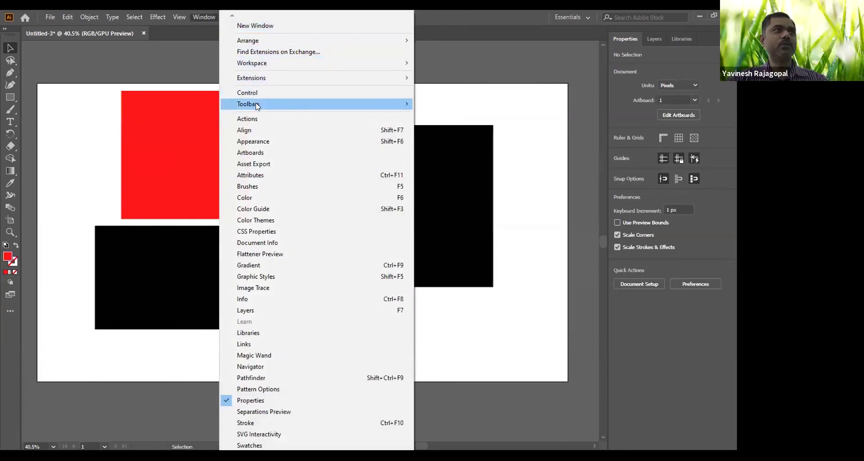
mouse_move(257, 105)
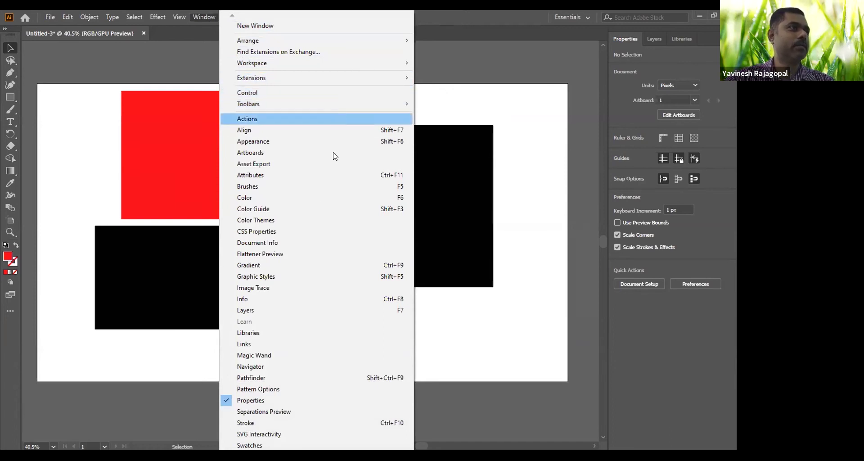
mouse_move(288, 450)
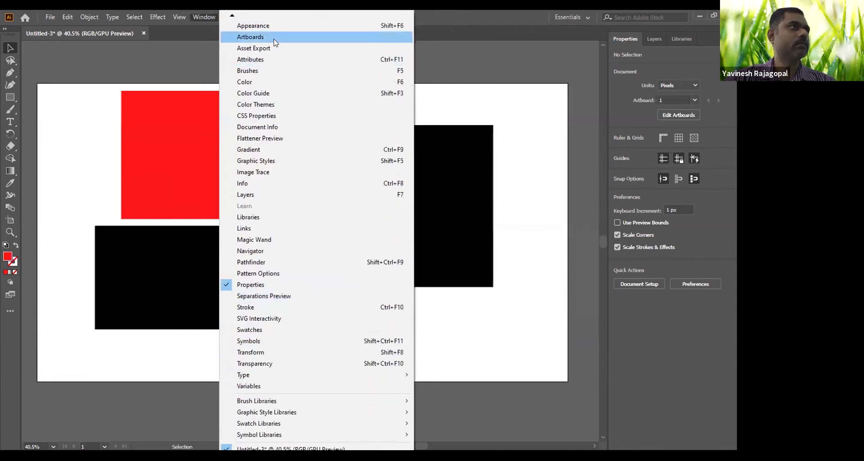
mouse_move(249, 19)
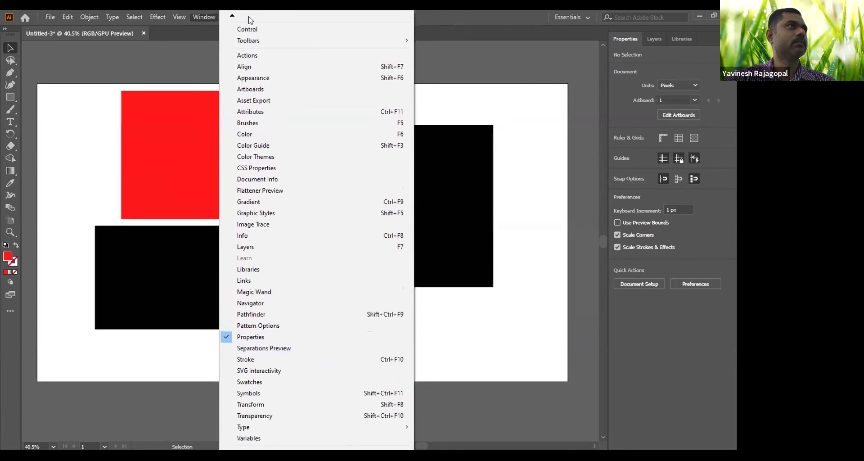
mouse_move(255, 57)
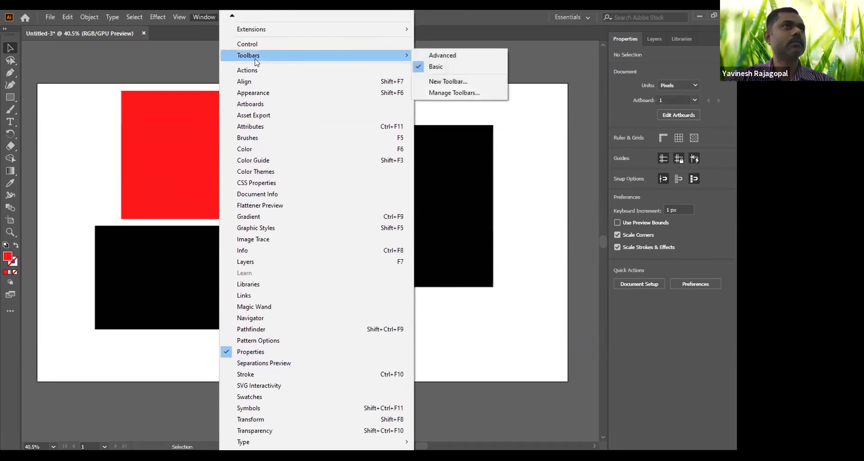
left_click(437, 57)
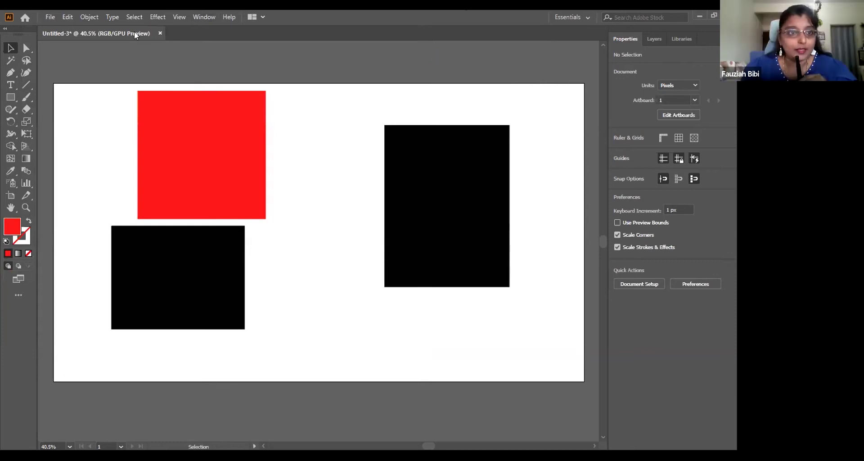
left_click(202, 19)
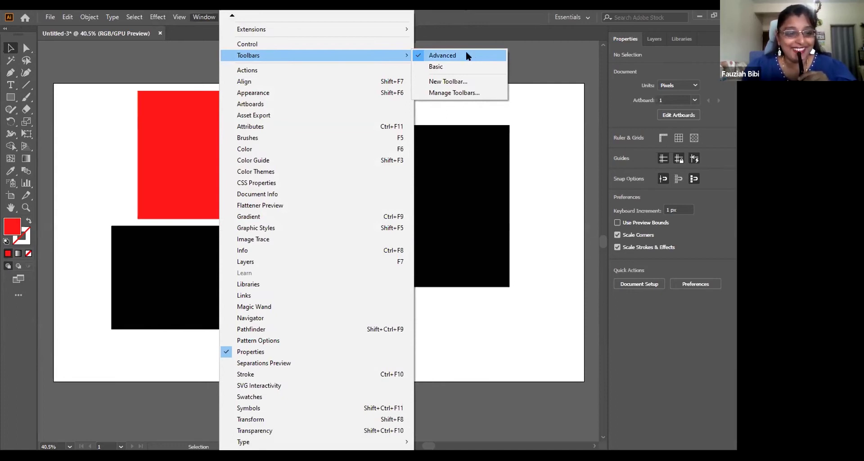
left_click(112, 63)
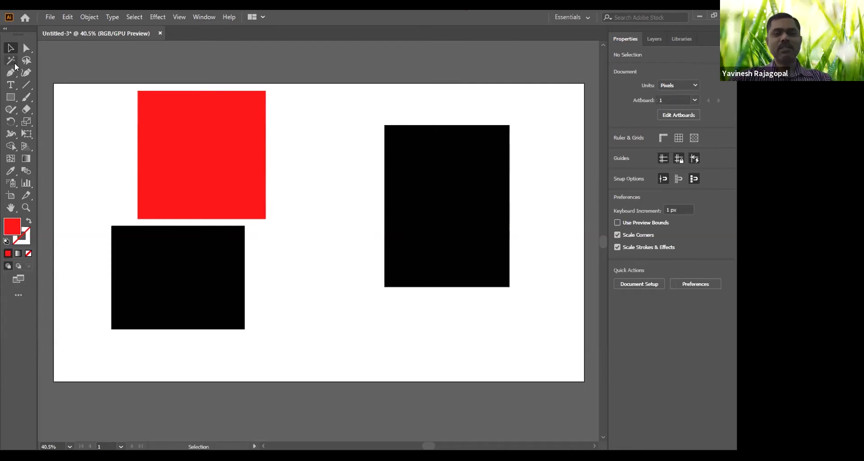
Move the red square up to near the top centre of the artboard.
left_click(163, 139)
mouse_move(166, 123)
left_mouse_down()
mouse_move(156, 143)
mouse_move(152, 126)
left_mouse_up()
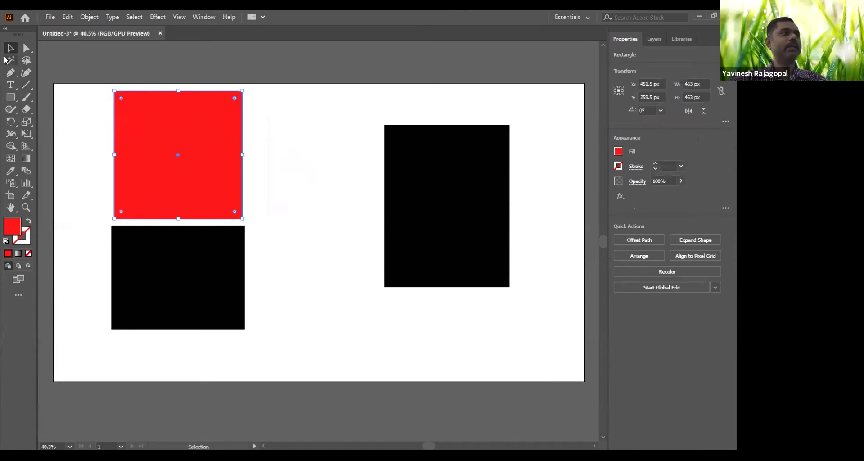
left_click_drag(202, 145, 291, 126)
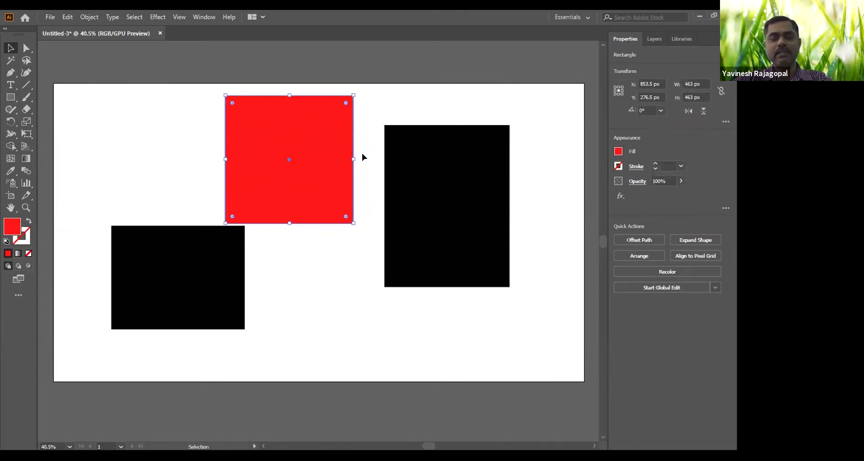
Resize the red square by its handles into a narrow 71 × 442 px vertical bar.
left_click_drag(352, 93, 339, 134)
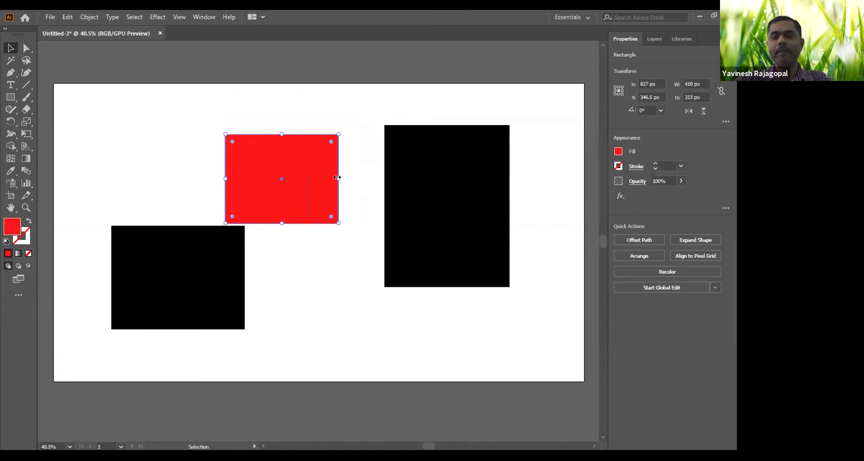
left_click_drag(337, 177, 366, 175)
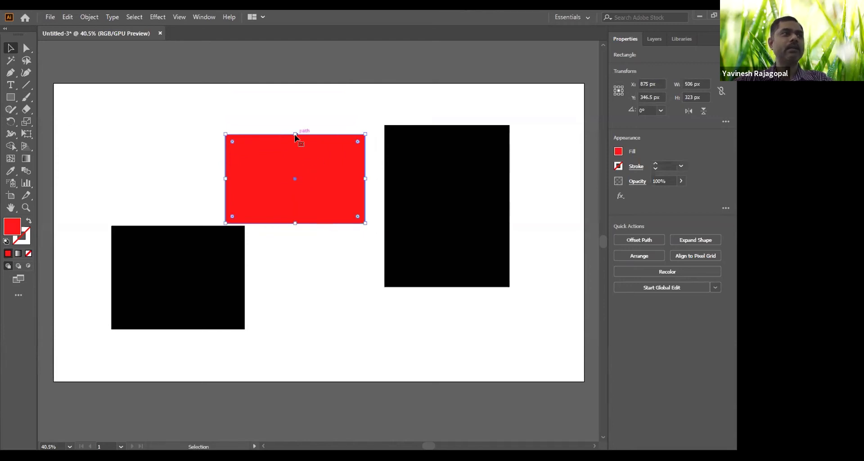
left_click_drag(294, 132, 294, 97)
left_click_drag(366, 95, 245, 101)
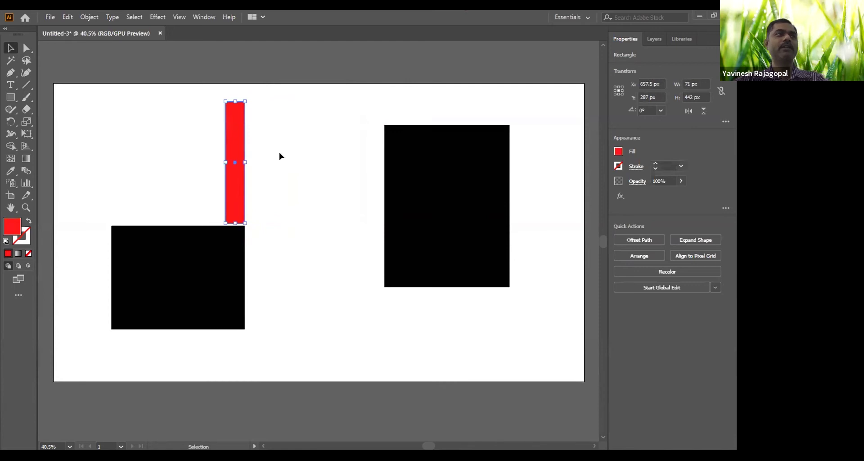
Delete the red bar and draw a new red square with the Rectangle tool.
key("Delete")
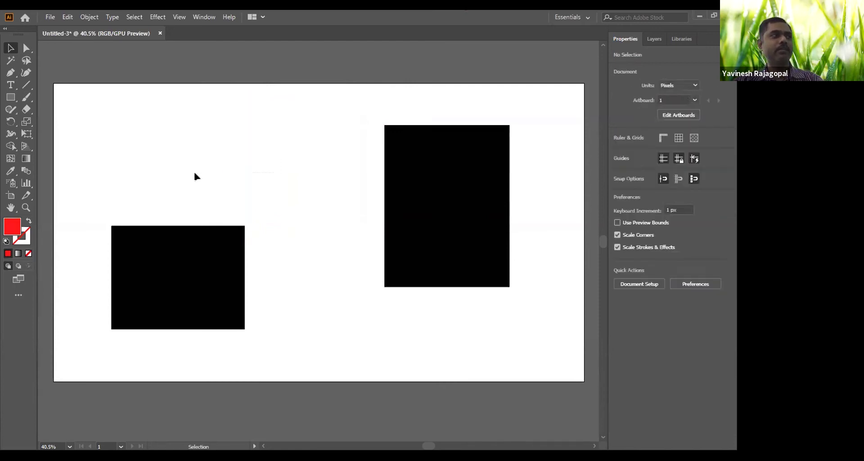
left_click(9, 98)
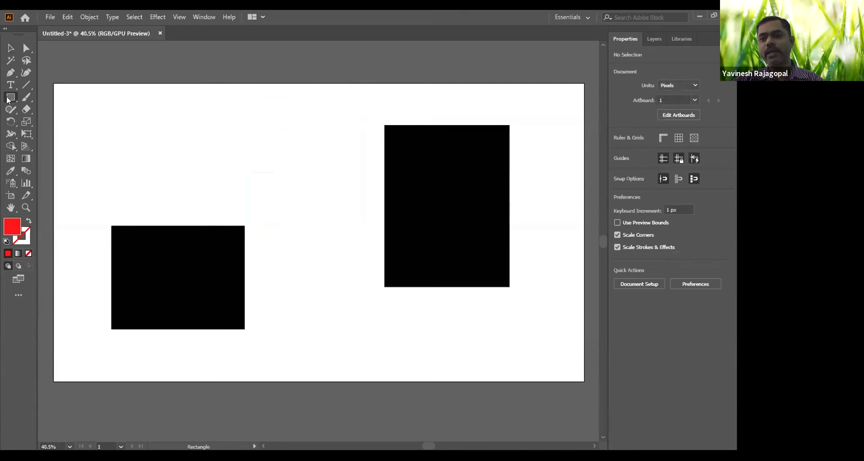
left_click_drag(156, 111, 249, 188)
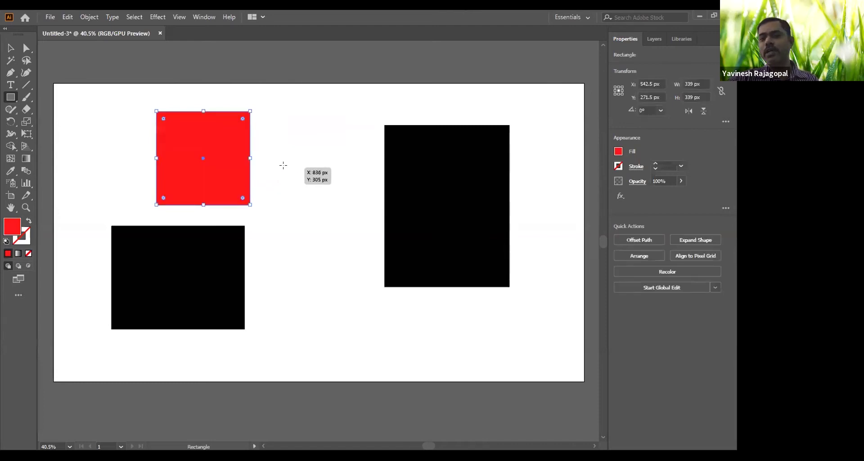
Move and resize the new square to 278 × 278 px near the top of the artboard.
key("v")
left_click_drag(235, 138, 265, 129)
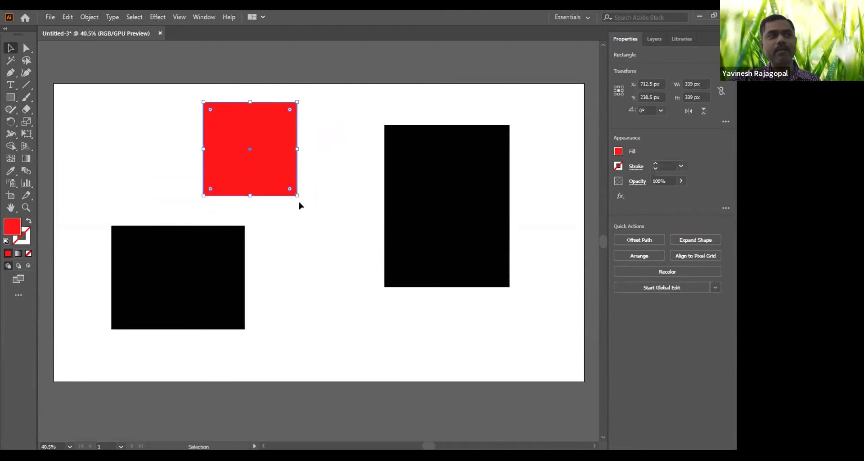
left_click_drag(297, 197, 360, 264)
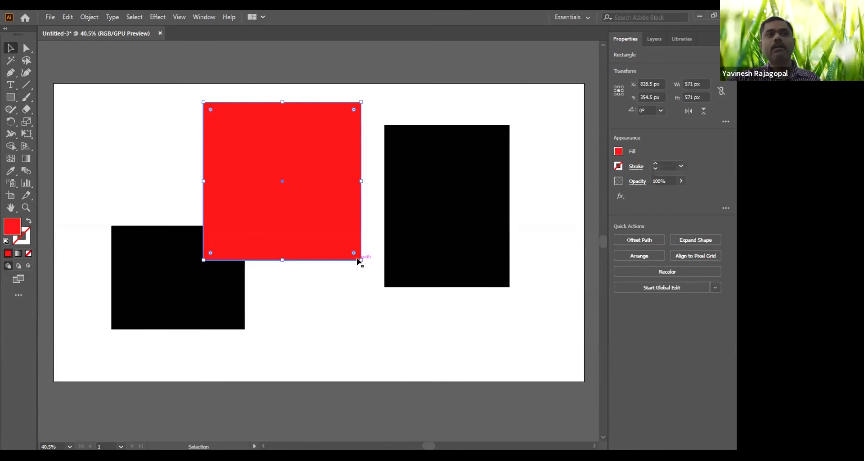
left_click_drag(359, 259, 280, 179)
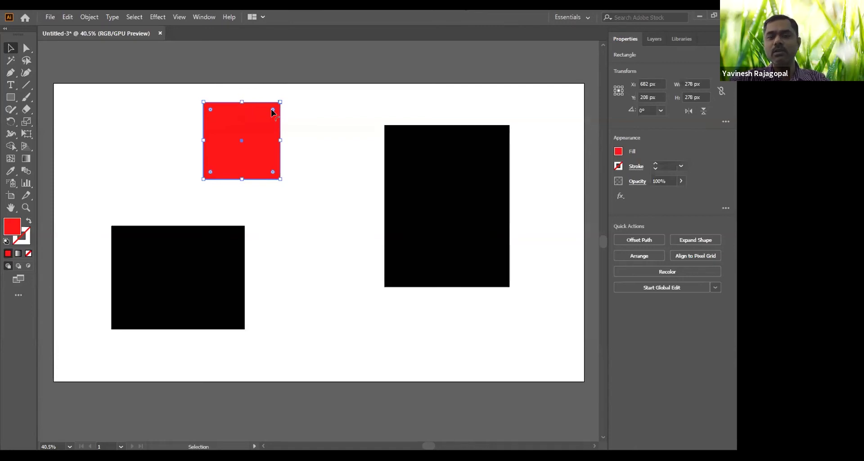
Round the red square's corners by dragging its live-corner widget.
left_click_drag(272, 110, 249, 120)
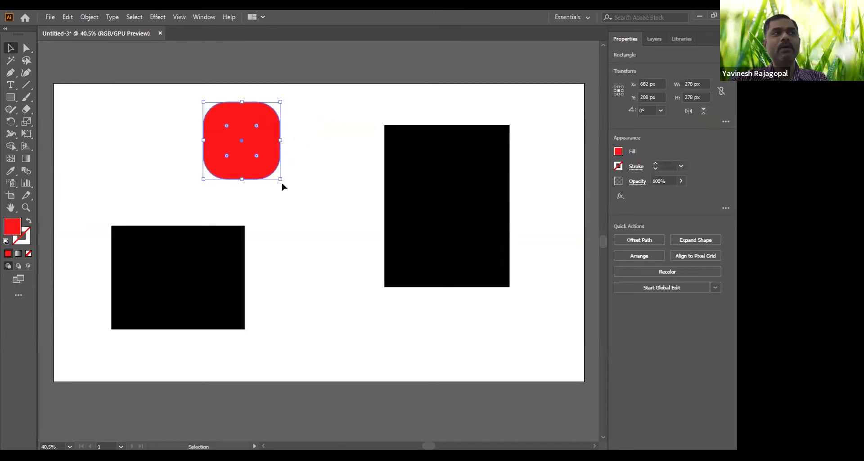
mouse_move(257, 157)
left_mouse_down()
mouse_move(276, 168)
mouse_move(268, 162)
left_mouse_up()
left_click(315, 164)
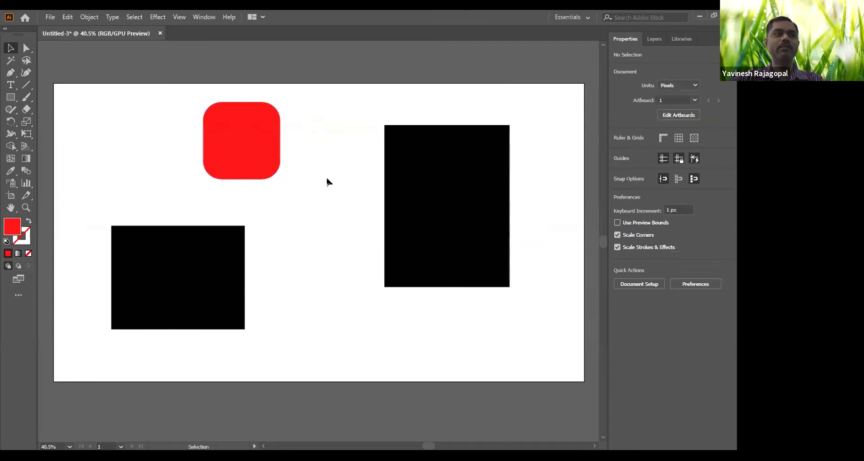
left_click(249, 134)
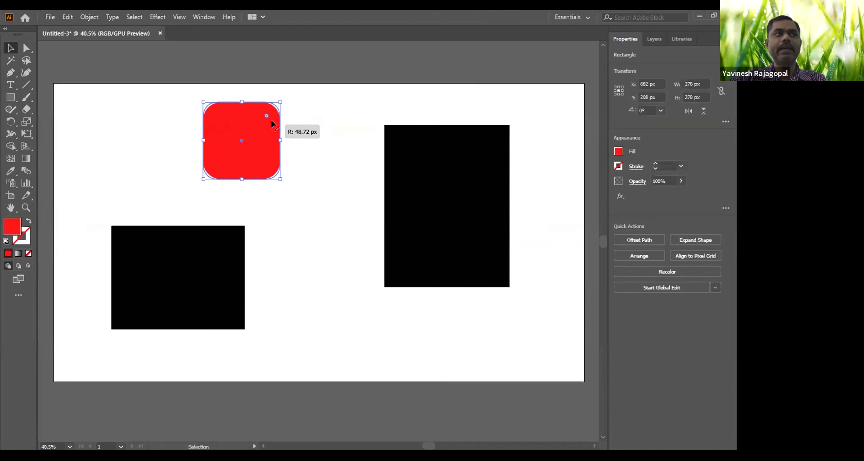
left_click(345, 150)
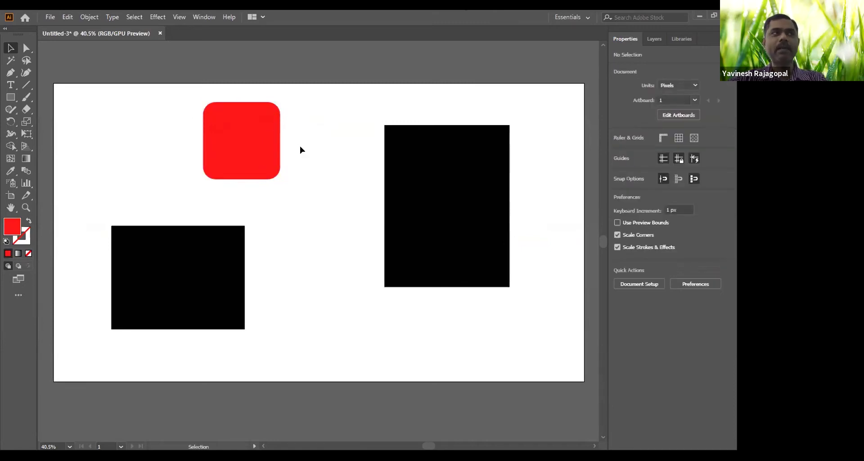
left_click(258, 134)
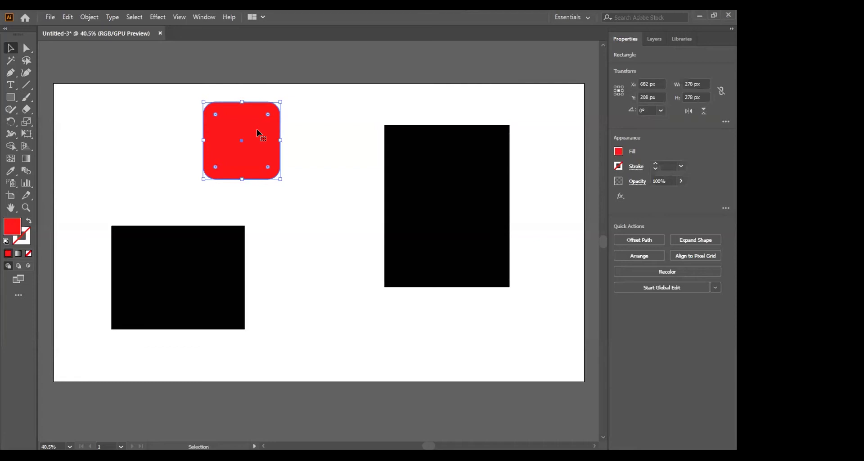
Undo the rounding, then round the corners again to about 59.83 px radius.
key("ctrl+z")
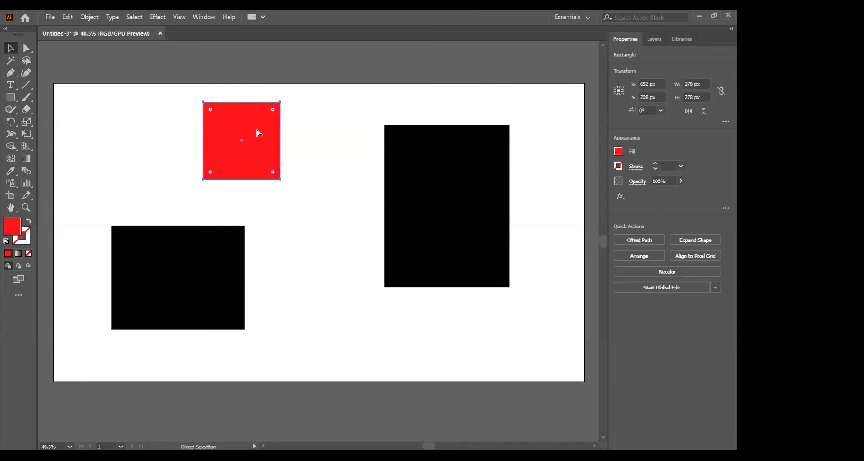
left_click(310, 157)
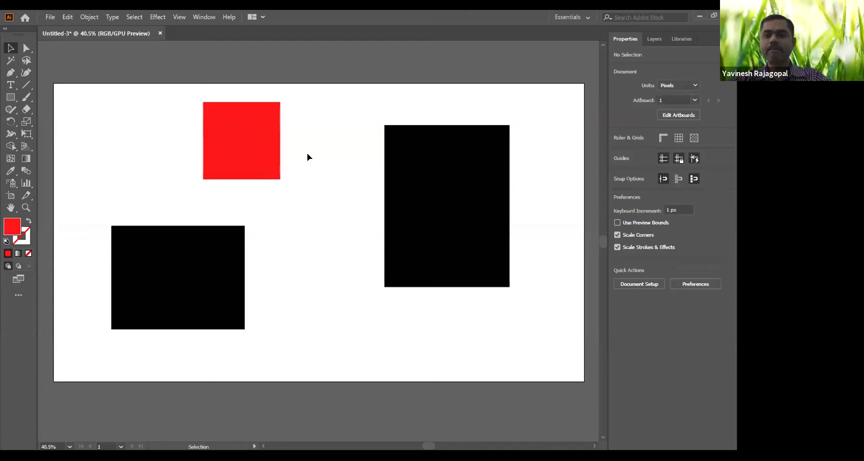
left_click(248, 121)
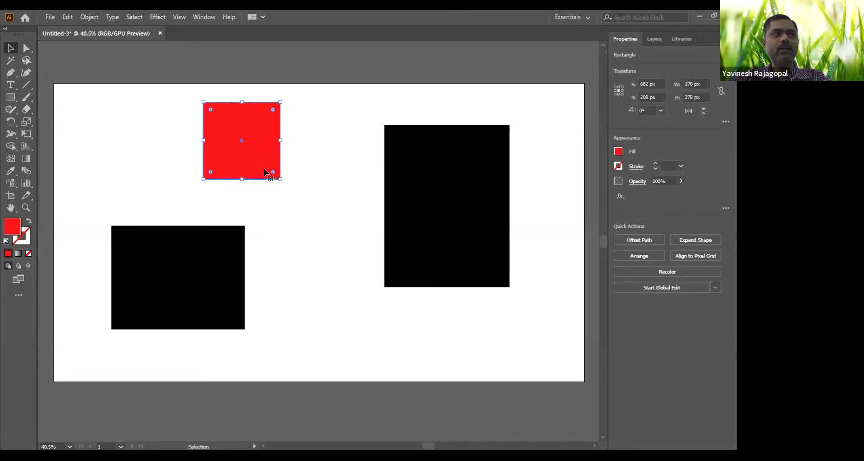
left_click_drag(273, 110, 250, 121)
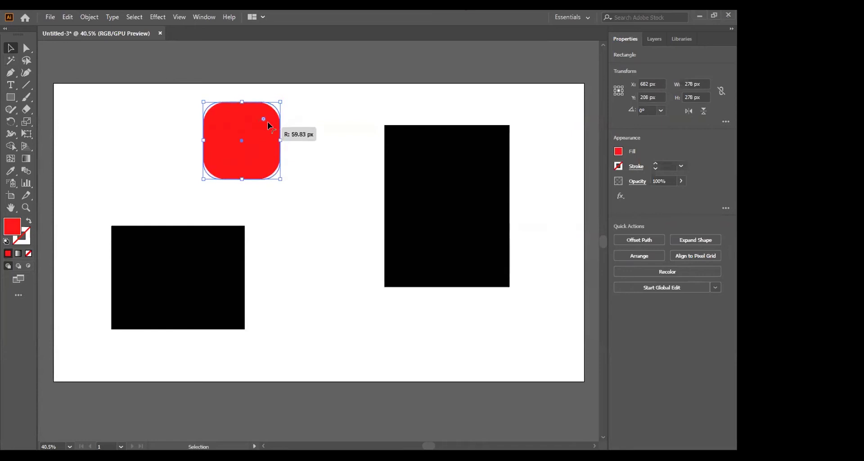
left_click(332, 131)
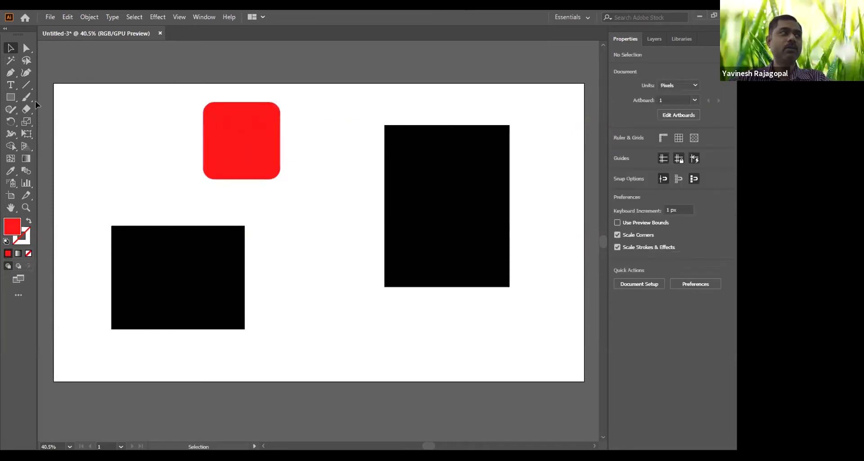
left_click(215, 125)
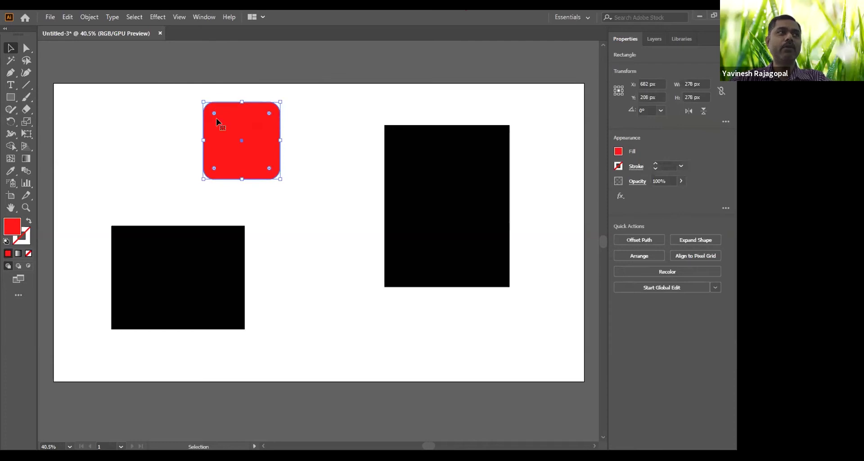
Stretch the rounded square to 321 × 257 px and move it lower and further left.
left_click_drag(278, 99, 292, 116)
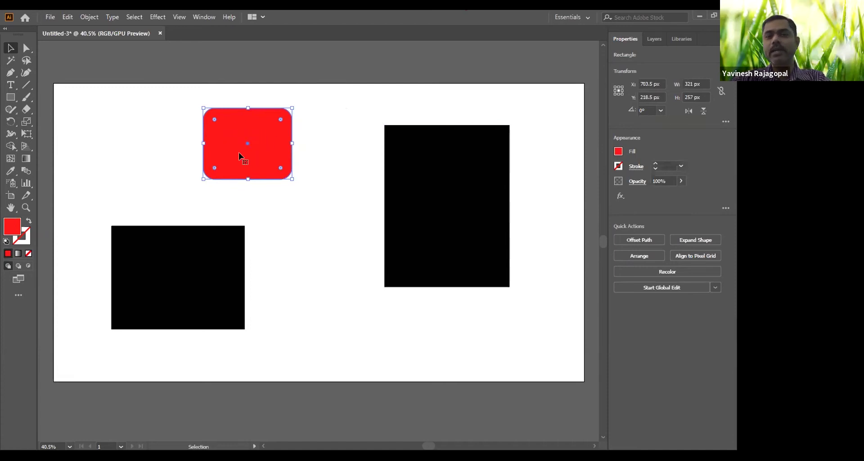
mouse_move(251, 136)
left_mouse_down()
mouse_move(187, 147)
mouse_move(319, 191)
mouse_move(228, 141)
mouse_move(198, 152)
mouse_move(225, 144)
mouse_move(229, 133)
mouse_move(218, 138)
mouse_move(225, 140)
left_mouse_up()
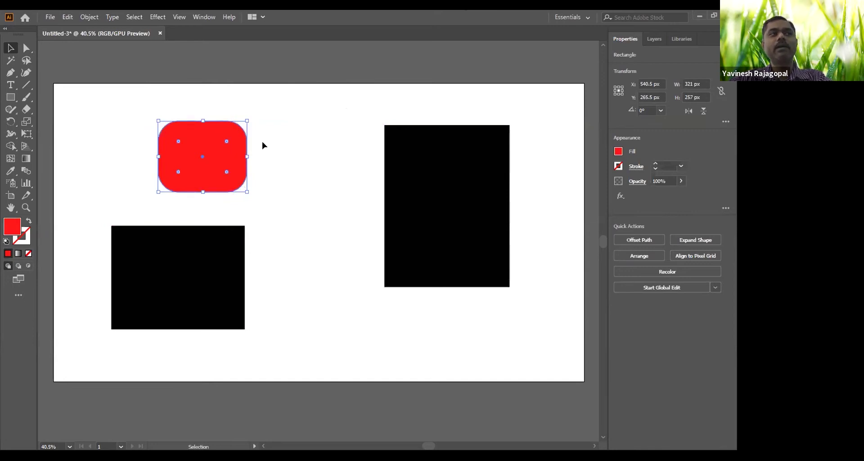
left_click(293, 148)
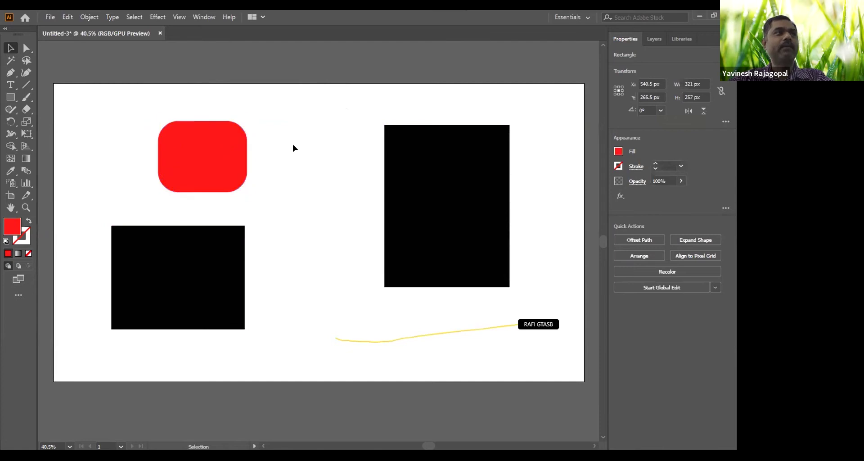
left_click(206, 130)
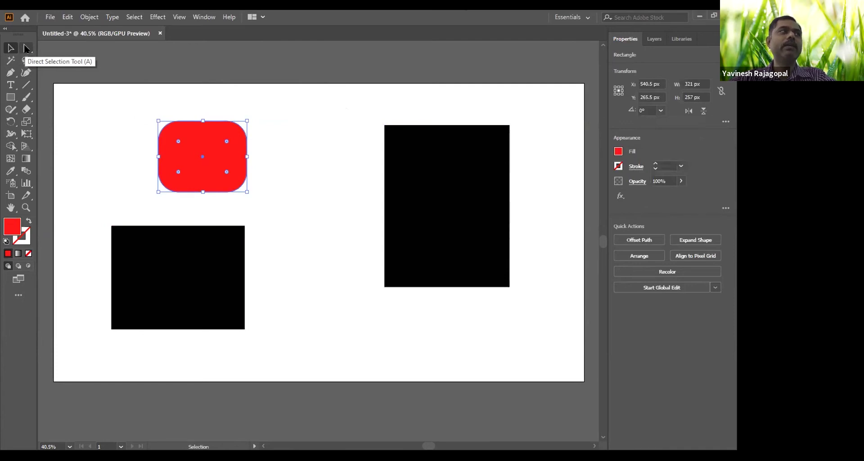
With Direct Selection, pull the lower-left black rectangle's top-right corner outward.
left_click(26, 48)
left_click(296, 156)
left_click(155, 258)
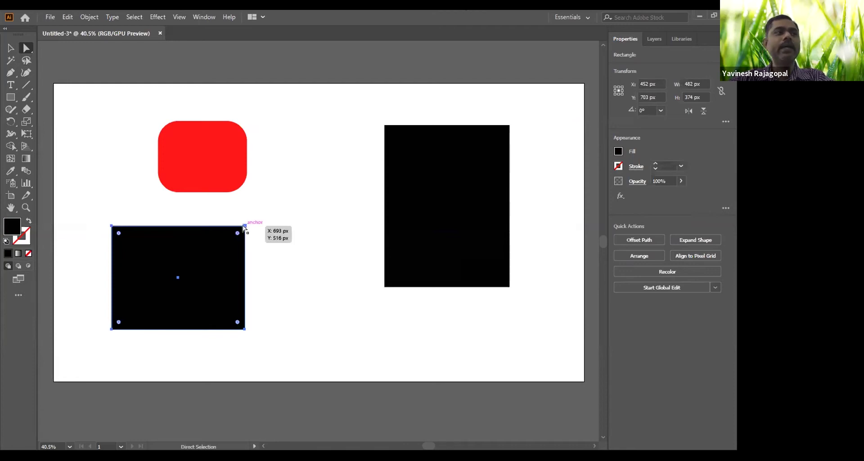
left_click_drag(244, 227, 330, 259)
Move its top-left point up-left and bottom-left point right to form a slanted triangle.
left_click(280, 216)
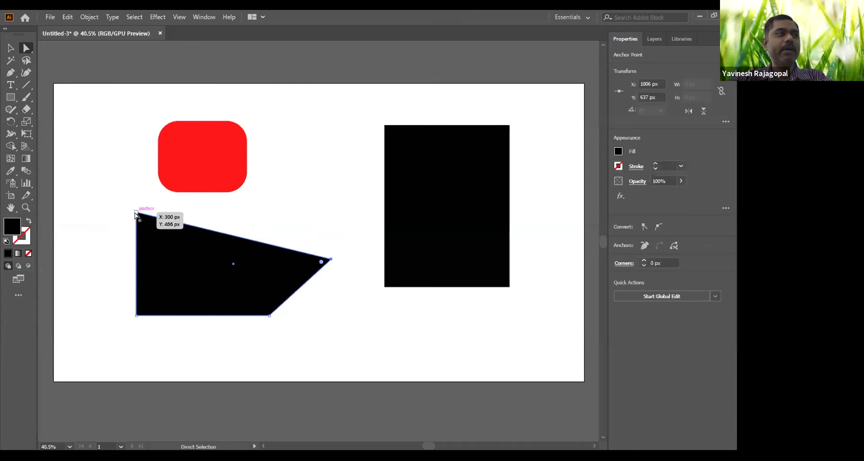
left_click_drag(135, 212, 84, 199)
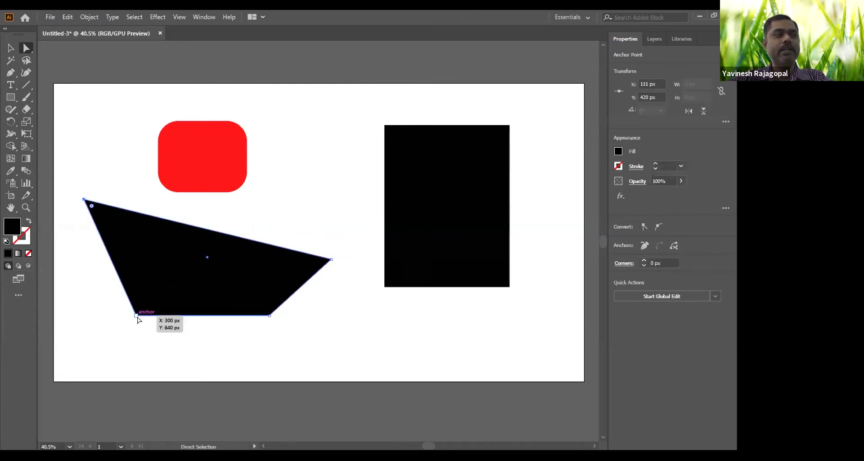
left_click_drag(135, 315, 268, 315)
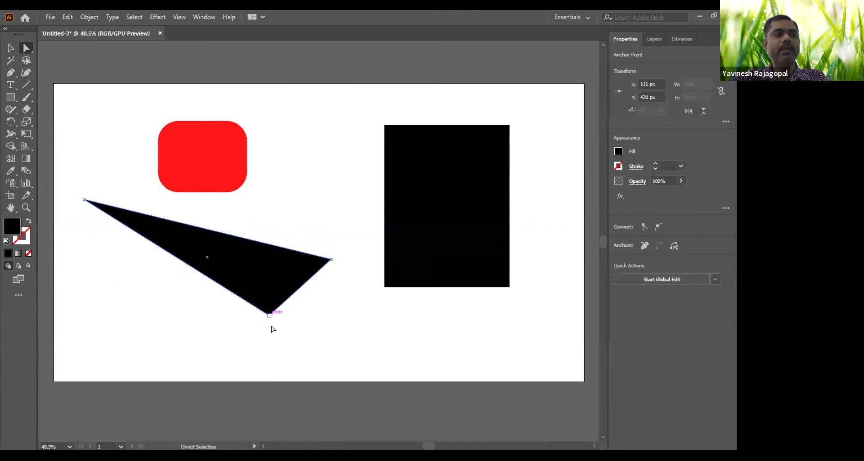
left_click(329, 311)
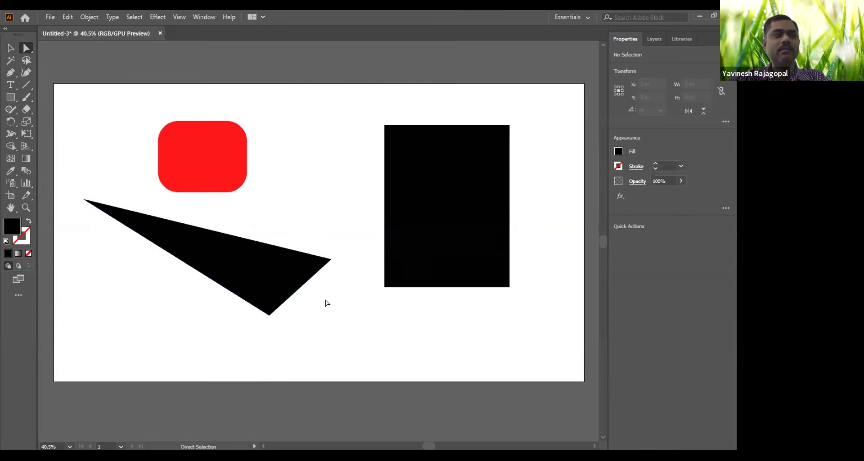
left_click(219, 195)
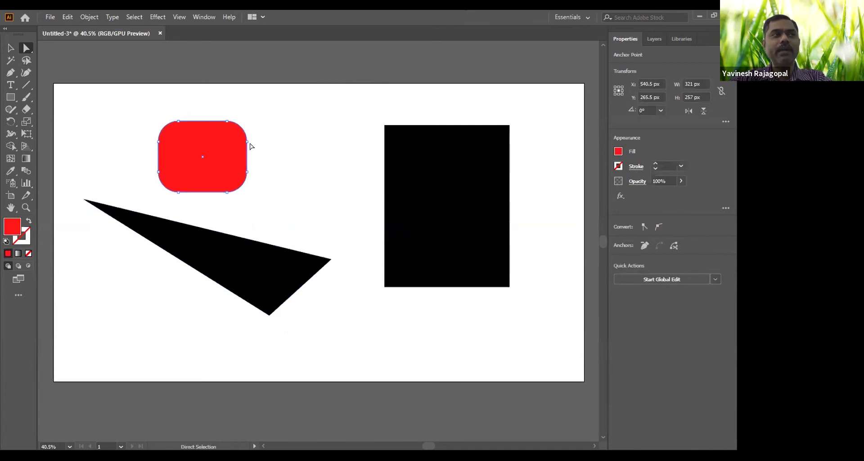
Drag the red rectangle's corners and left side into an irregular bow-like shape.
left_click_drag(248, 142, 272, 141)
left_click_drag(230, 188, 226, 216)
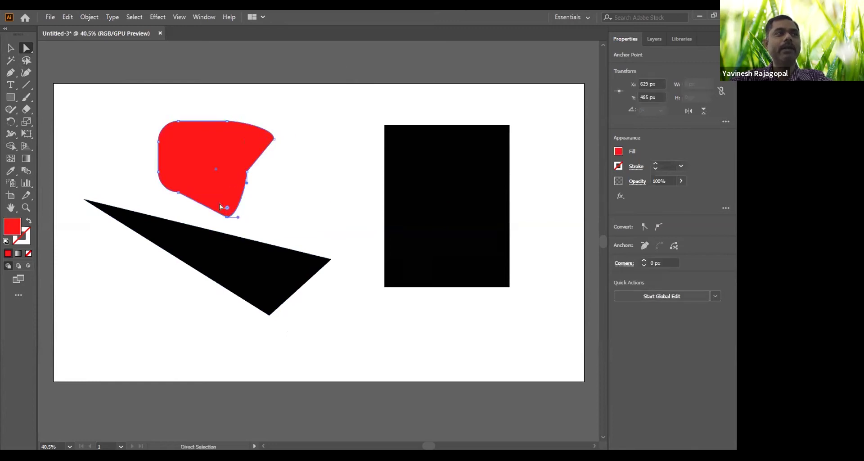
left_click(177, 122)
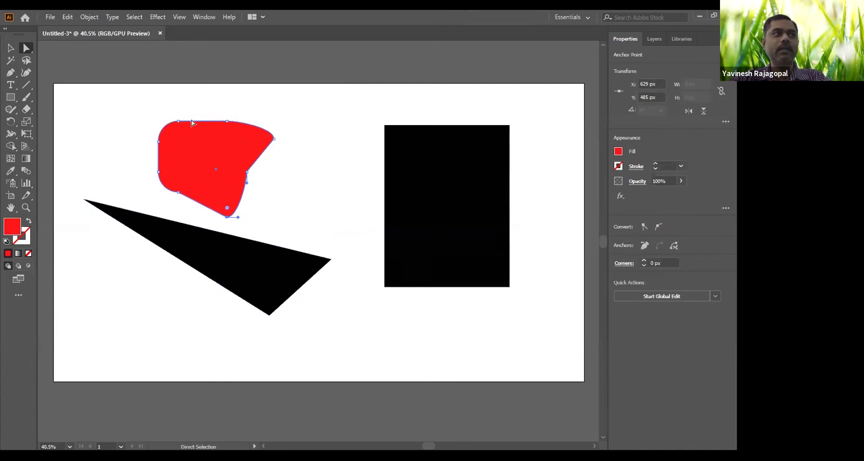
left_click_drag(176, 122, 180, 90)
left_click_drag(158, 172, 141, 164)
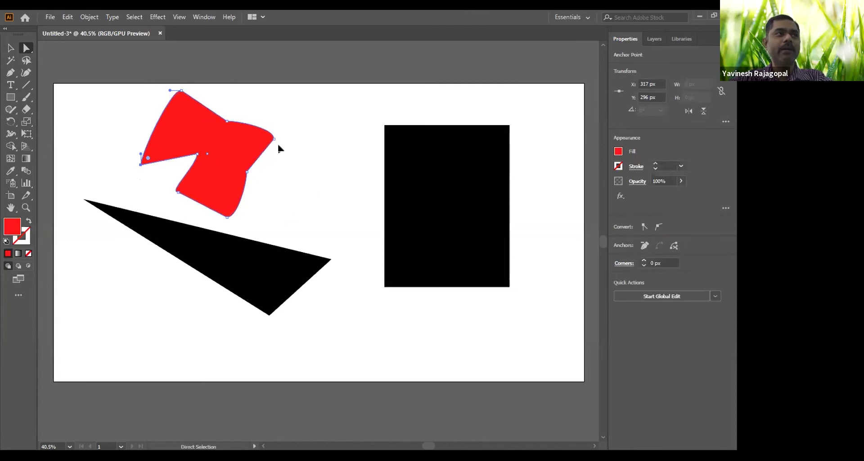
left_click_drag(274, 139, 274, 141)
left_click(384, 126)
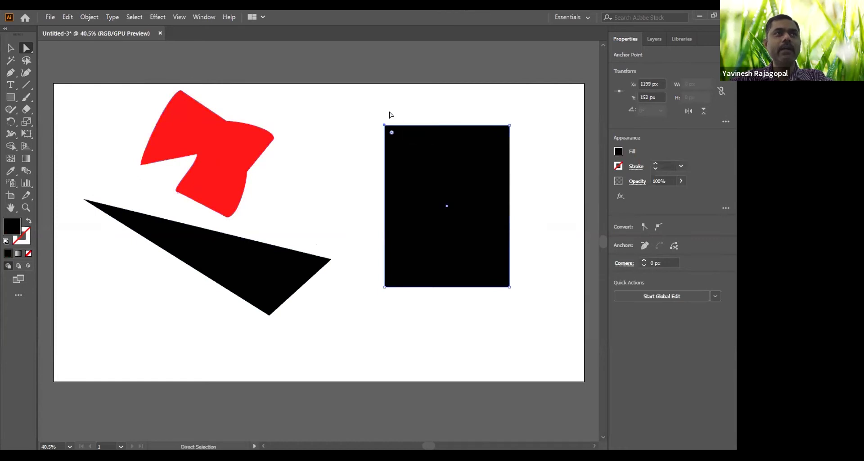
Slant the tall black rectangle's top-left corner, then reshape the red shape's bottom and right points.
left_click_drag(384, 126, 298, 196)
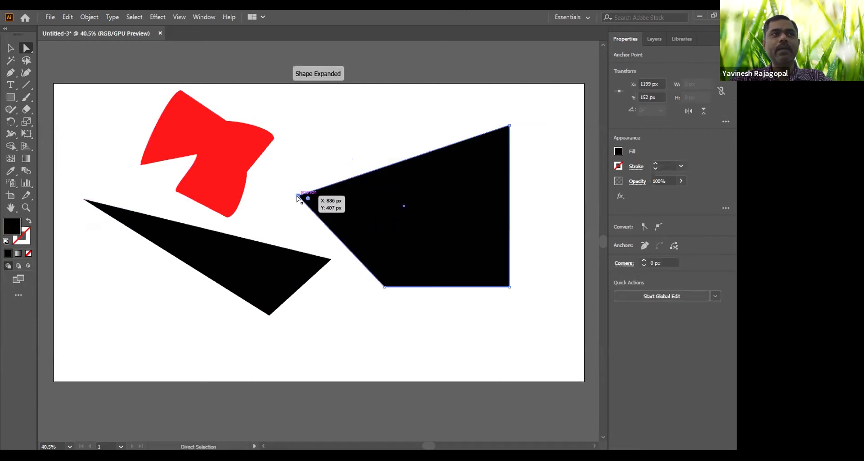
left_click(265, 158)
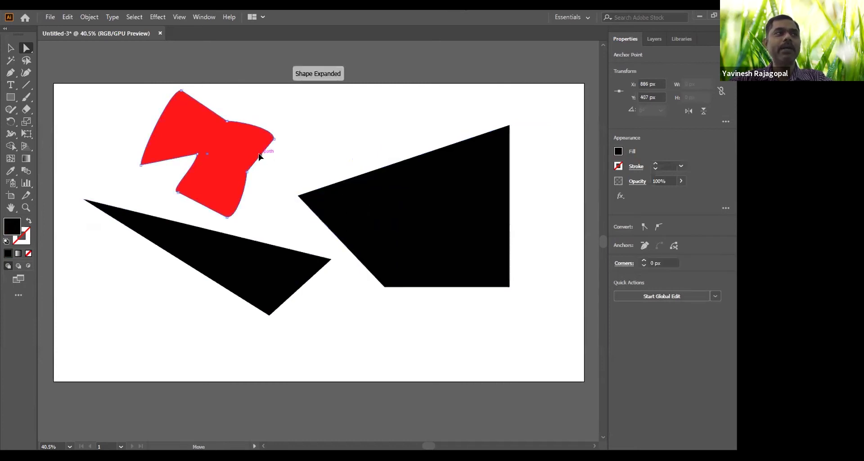
left_click_drag(228, 217, 256, 220)
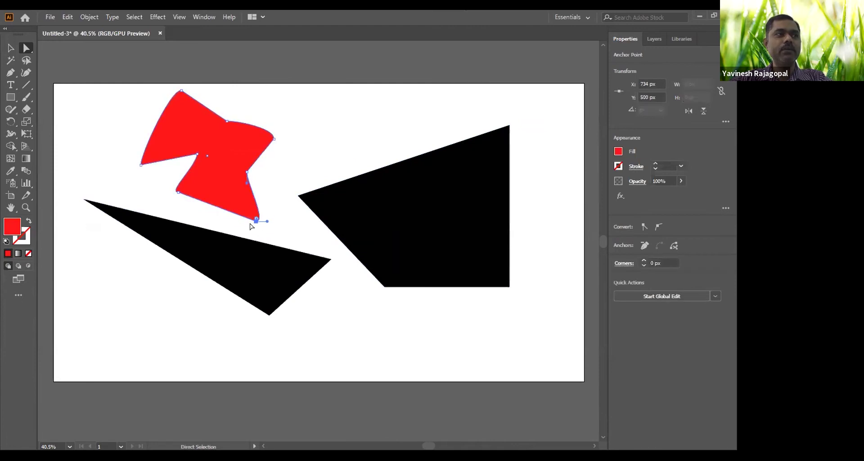
left_click_drag(267, 221, 287, 180)
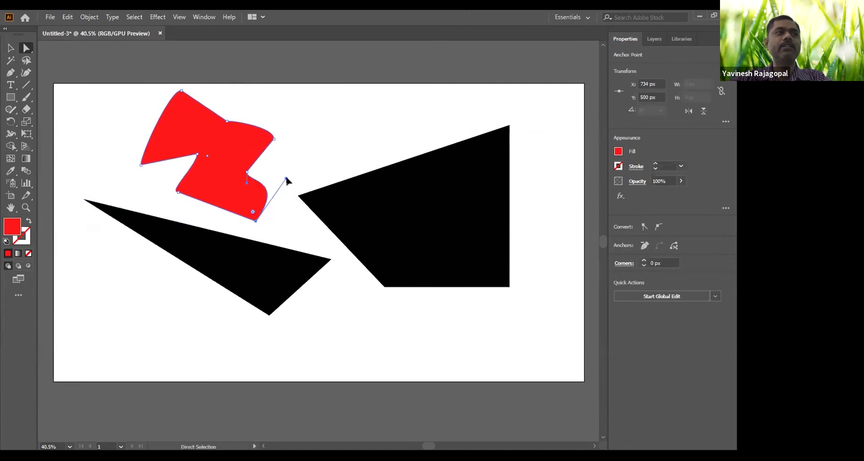
left_click_drag(286, 180, 286, 179)
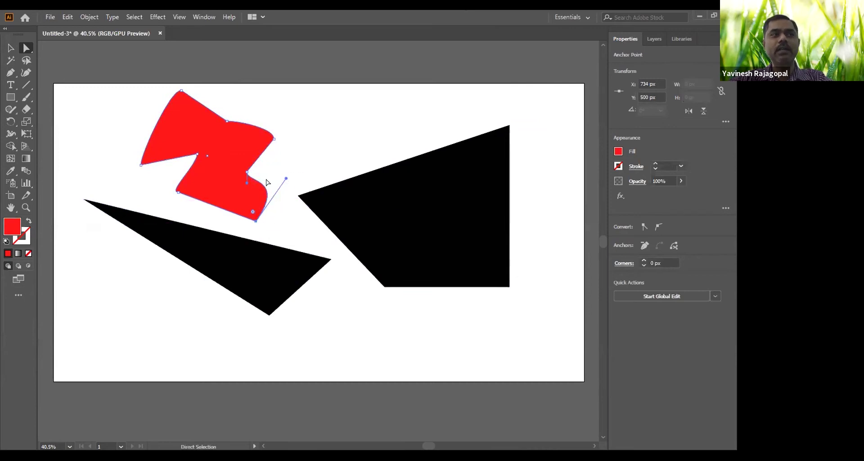
left_click_drag(274, 139, 291, 68)
Bulge and curve the red shape's left, middle and lower-left segments into a blob.
left_click(181, 90)
left_click_drag(169, 88, 120, 100)
left_click_drag(140, 155, 114, 160)
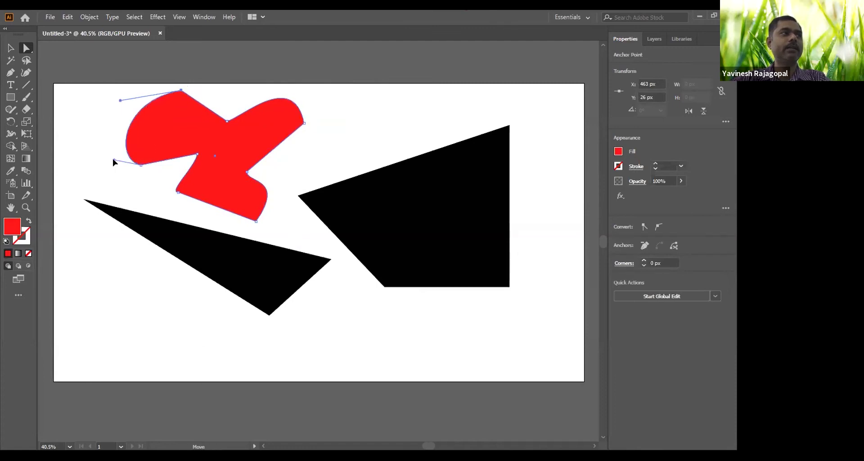
left_click_drag(198, 153, 228, 185)
left_click_drag(167, 192, 143, 167)
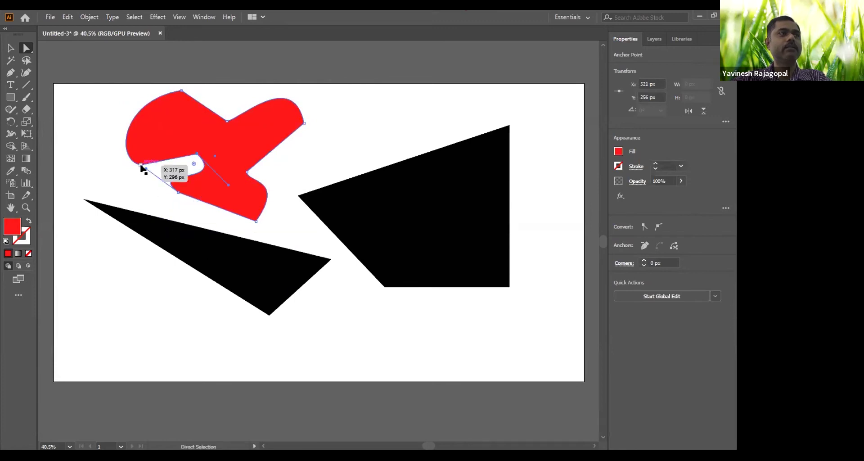
left_click(296, 169)
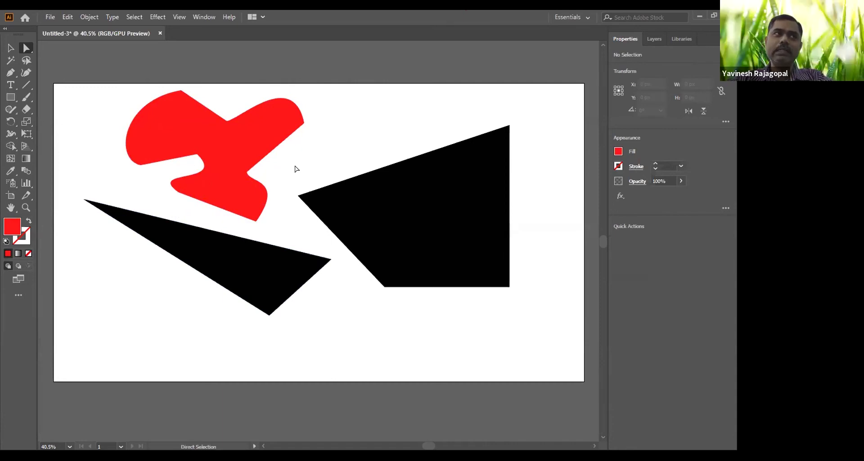
left_click(10, 49)
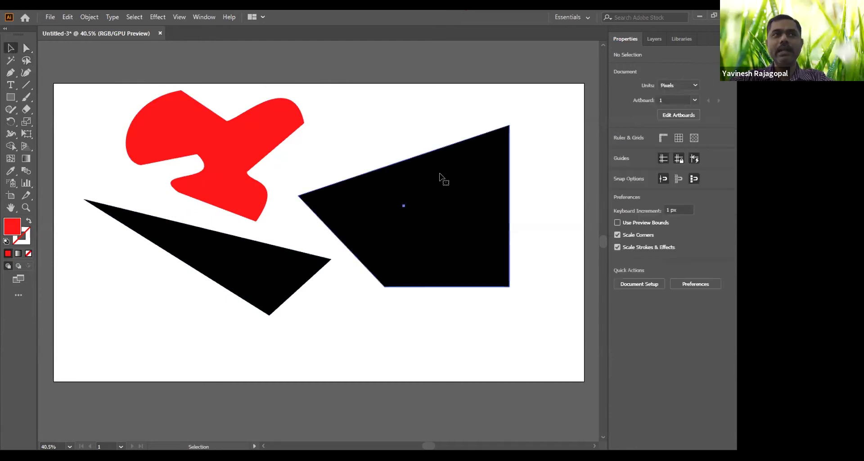
Draw a black rectangle at the lower left and round its corners.
left_click(440, 177)
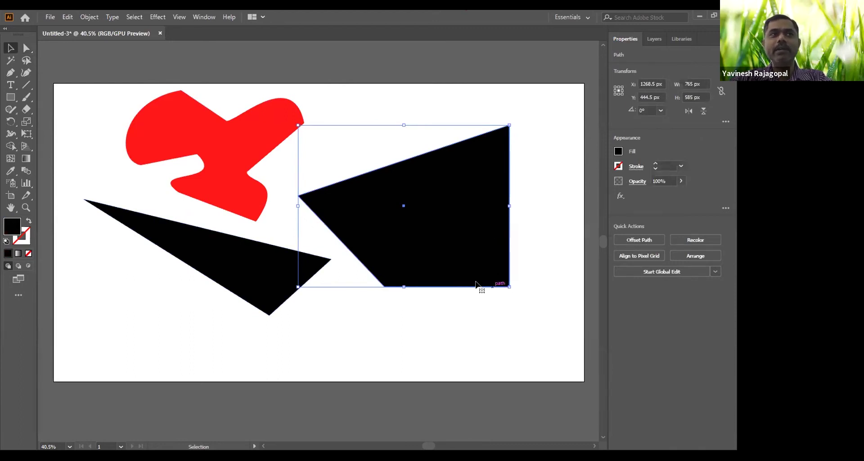
left_click(10, 97)
left_click_drag(110, 278, 236, 356)
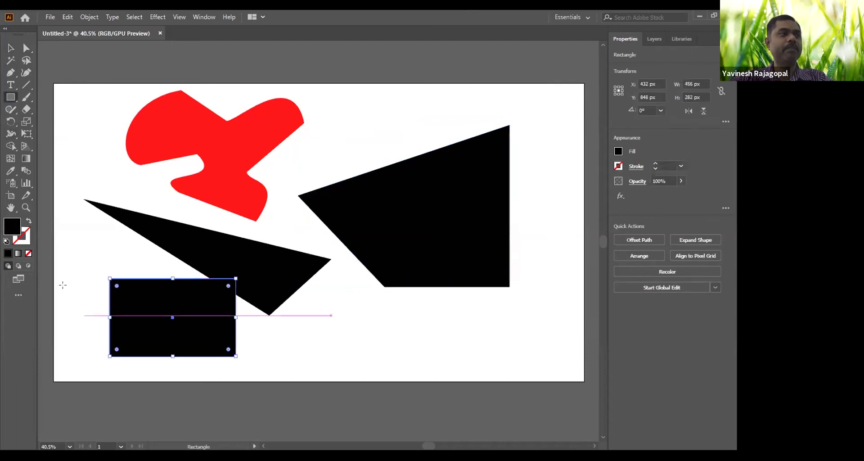
left_click(10, 48)
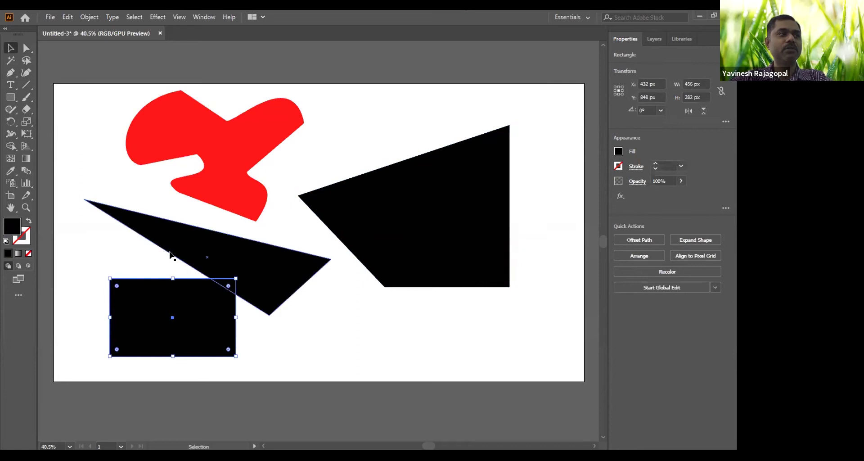
mouse_move(228, 287)
left_mouse_down()
mouse_move(189, 292)
mouse_move(225, 289)
left_mouse_up()
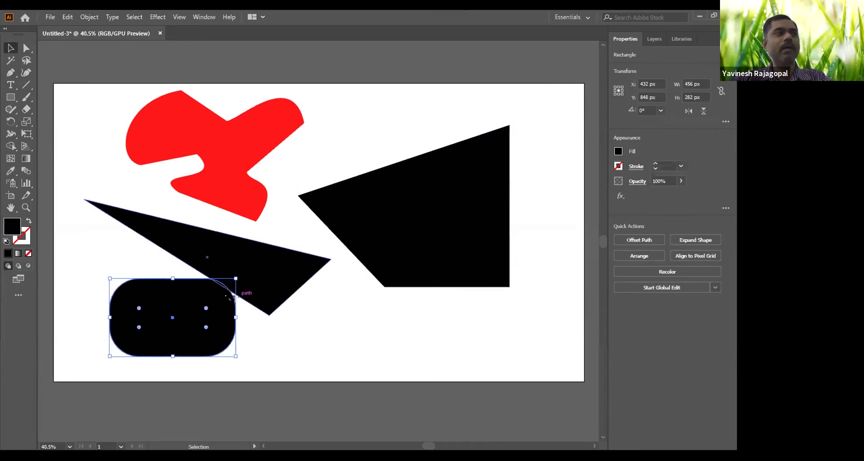
Pull the new rectangle's bottom-right anchor up and right into a raised curved corner.
left_click(27, 48)
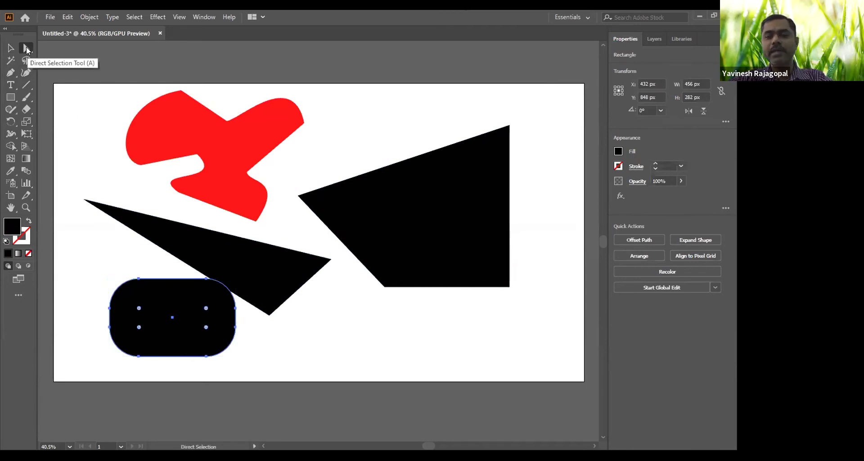
left_click(249, 354)
left_click_drag(237, 329, 275, 374)
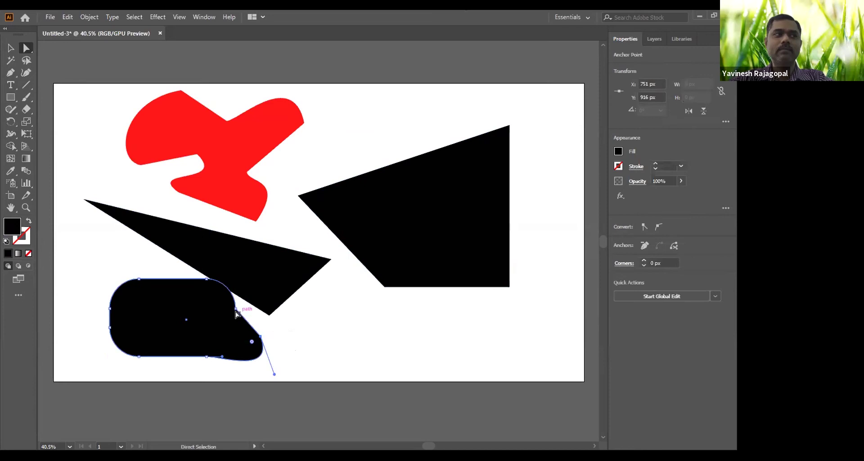
left_click_drag(235, 308, 265, 280)
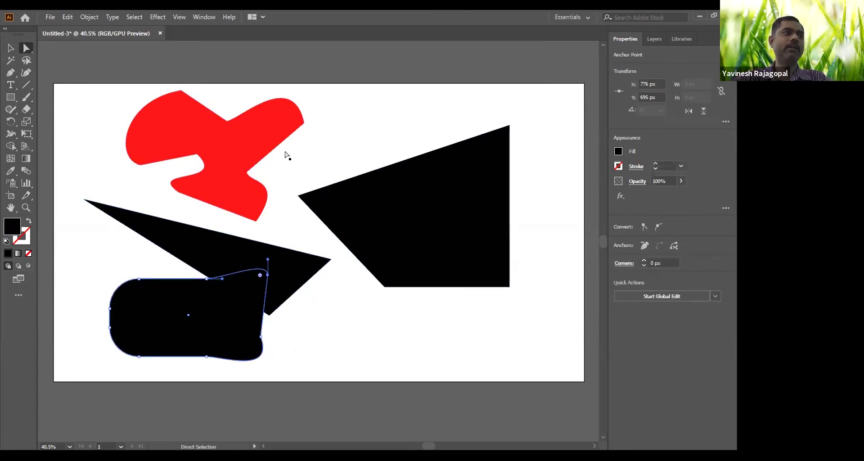
Clear all artwork and draw a heavily rounded black rectangle in the artboard centre.
key("ctrl+a")
key("Delete")
left_click(10, 97)
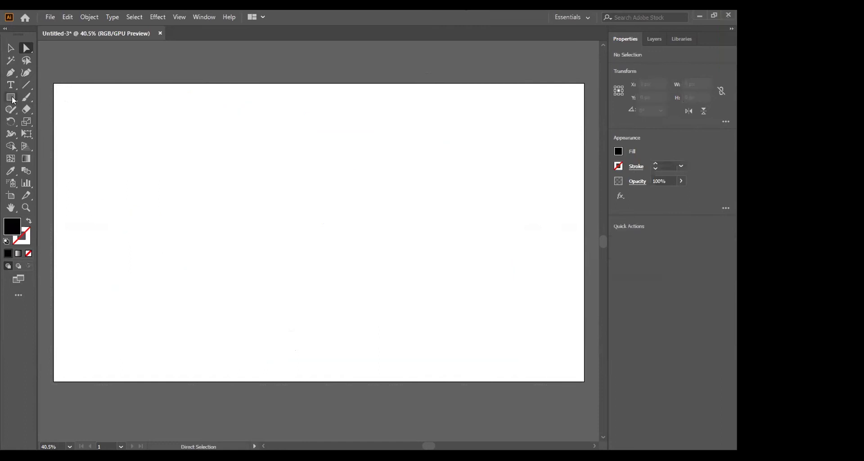
left_click_drag(247, 165, 434, 313)
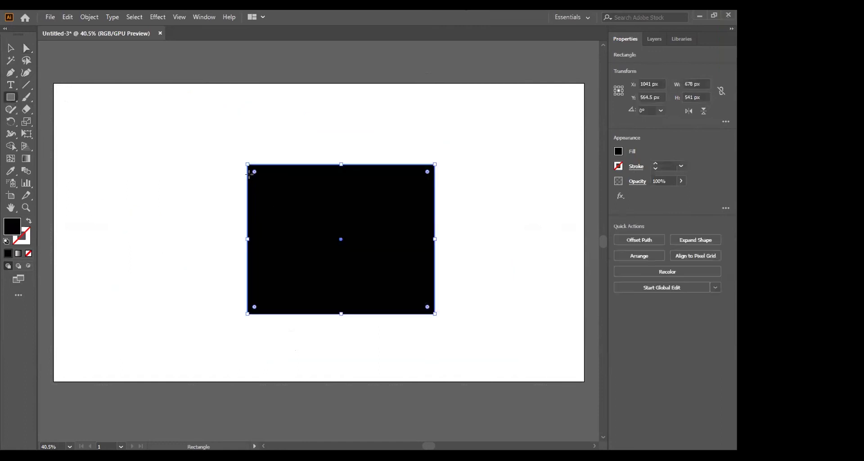
left_click_drag(255, 172, 326, 188)
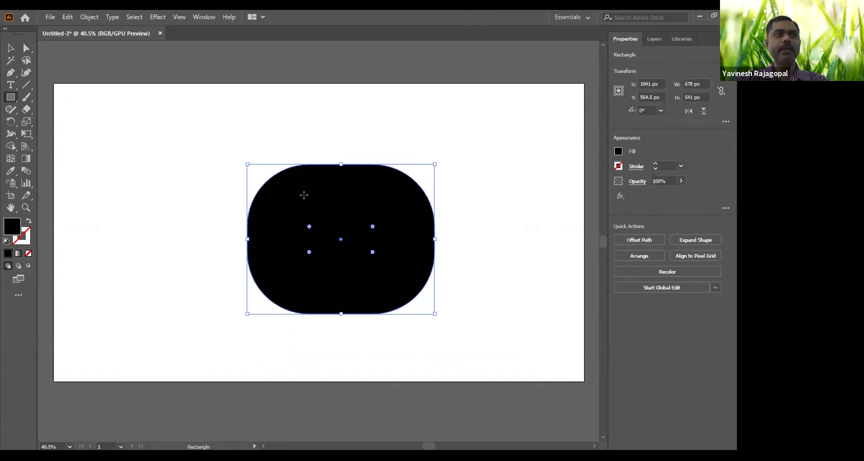
Drag the rounded rectangle's anchors with Direct Selection into an irregular funnel-like shape.
left_click(26, 48)
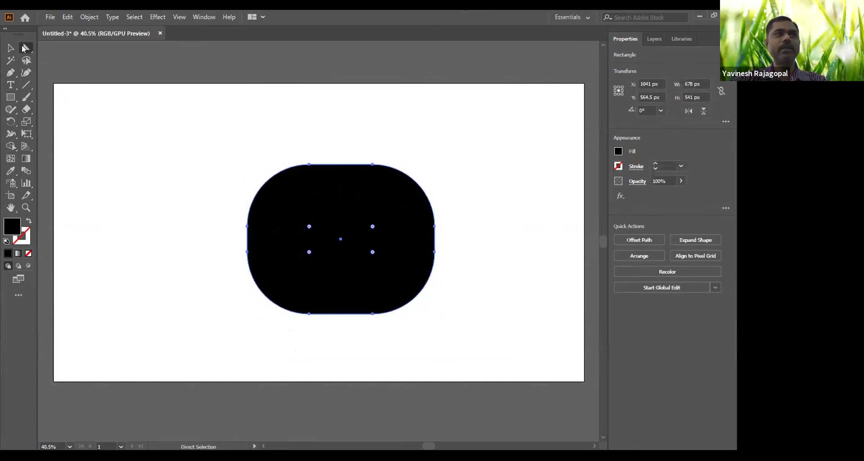
left_click(396, 146)
left_click_drag(372, 165, 376, 112)
left_click_drag(309, 314, 295, 355)
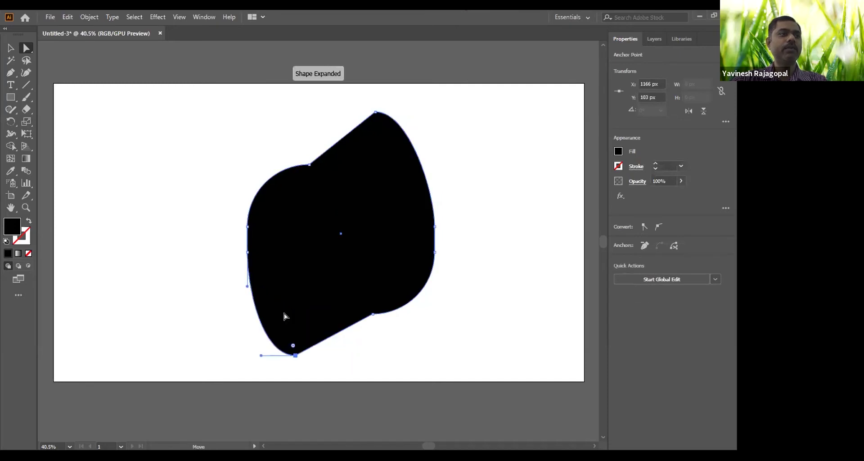
left_click_drag(247, 252, 310, 251)
left_click_drag(435, 252, 359, 232)
left_click_drag(434, 226, 426, 186)
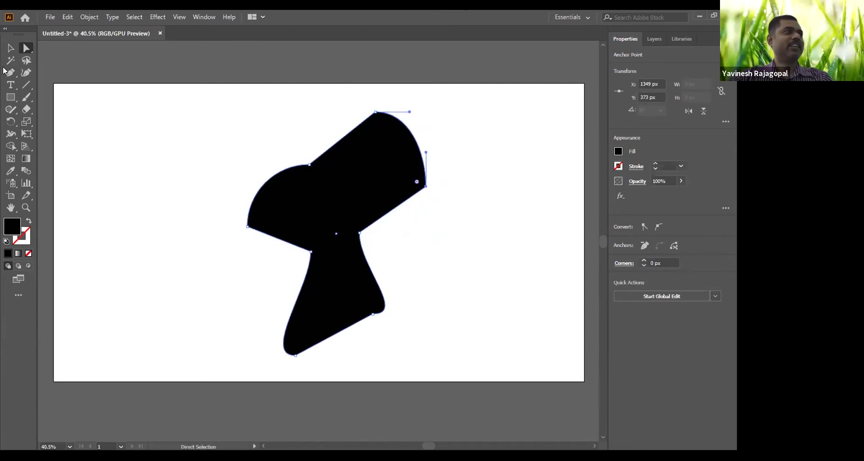
Draw a new 458 × 506 px black rectangle at the left of the artboard.
left_click(164, 151)
left_click(10, 98)
mouse_move(95, 162)
left_mouse_down()
mouse_move(189, 249)
mouse_move(222, 303)
left_mouse_up()
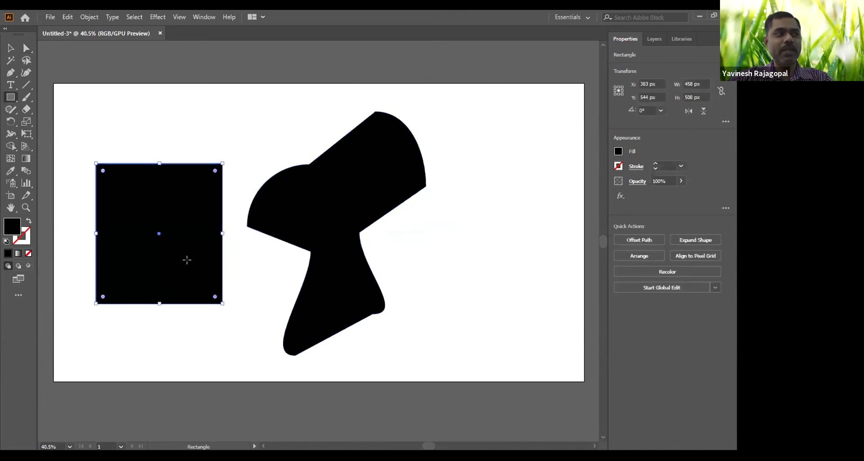
Round the new rectangle's corners, then marquee-select both black shapes and delete them.
left_click(11, 48)
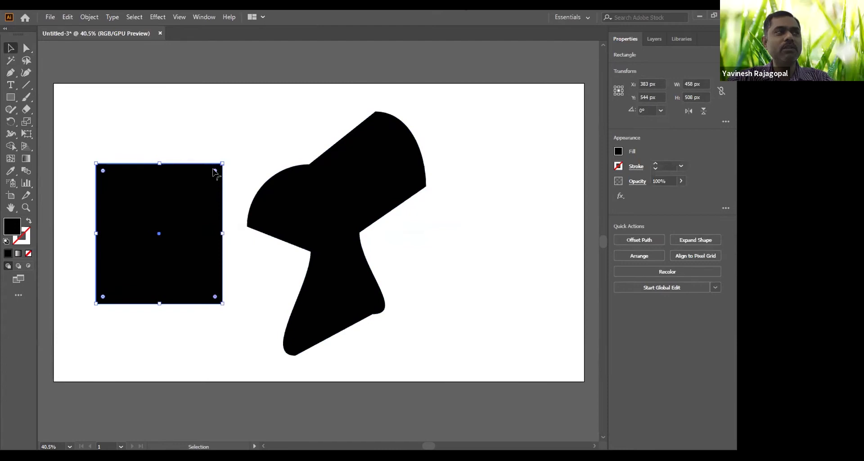
left_click_drag(215, 171, 184, 197)
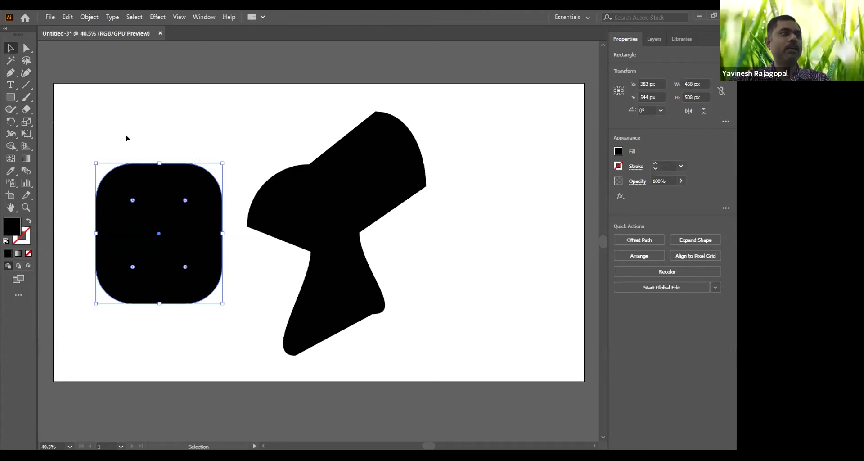
left_click_drag(81, 102, 455, 339)
key("Delete")
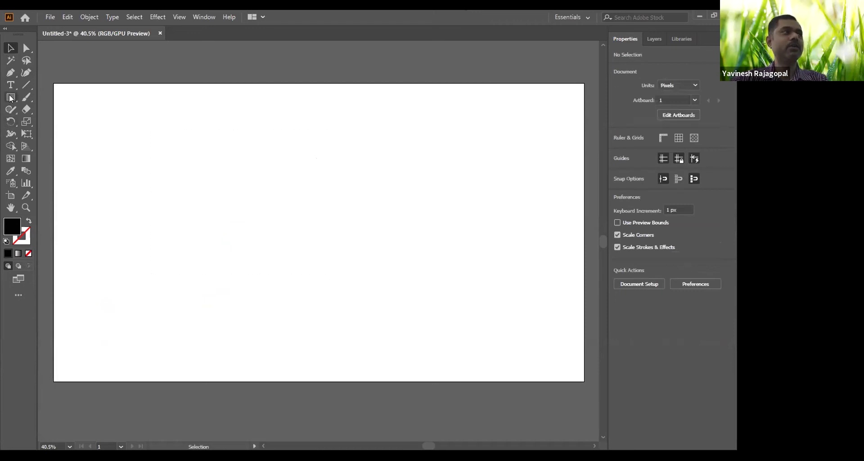
Draw a 923 × 599 px black rectangle and shift it toward the artboard centre.
left_click(11, 97)
left_click_drag(172, 156, 426, 322)
left_click(11, 49)
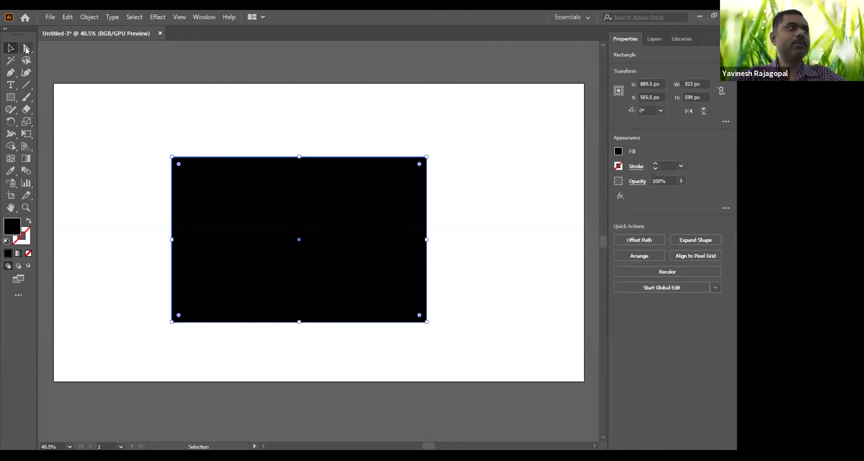
left_click(25, 48)
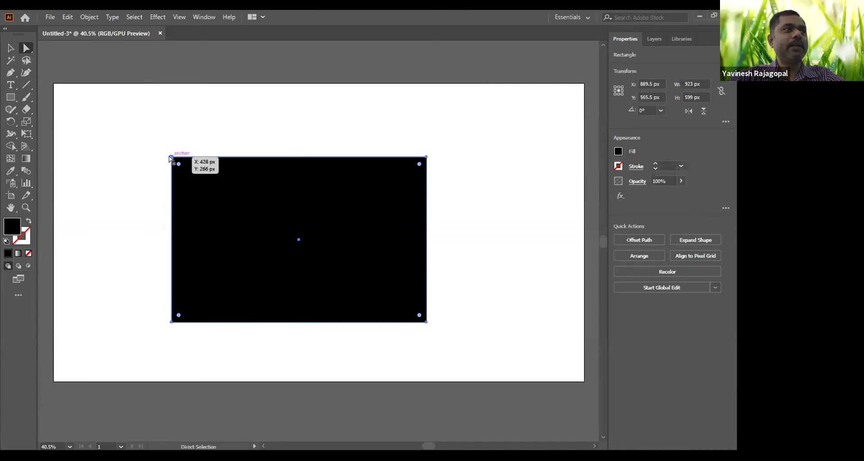
left_click_drag(167, 155, 187, 141)
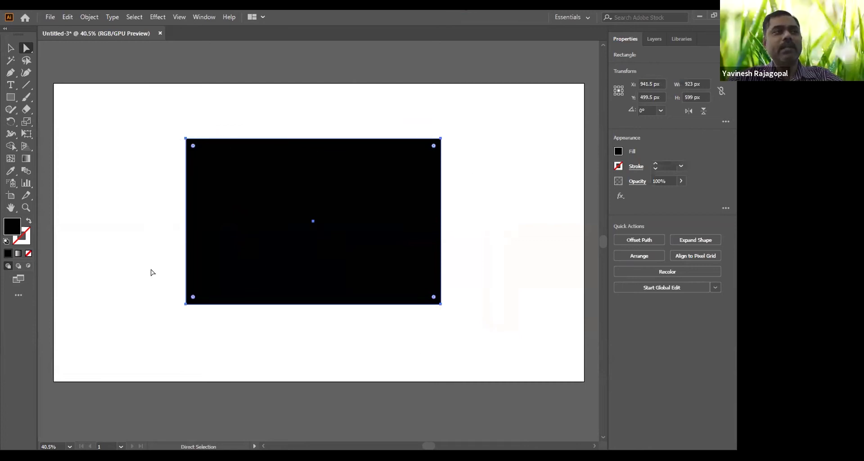
left_click_drag(194, 142, 229, 171)
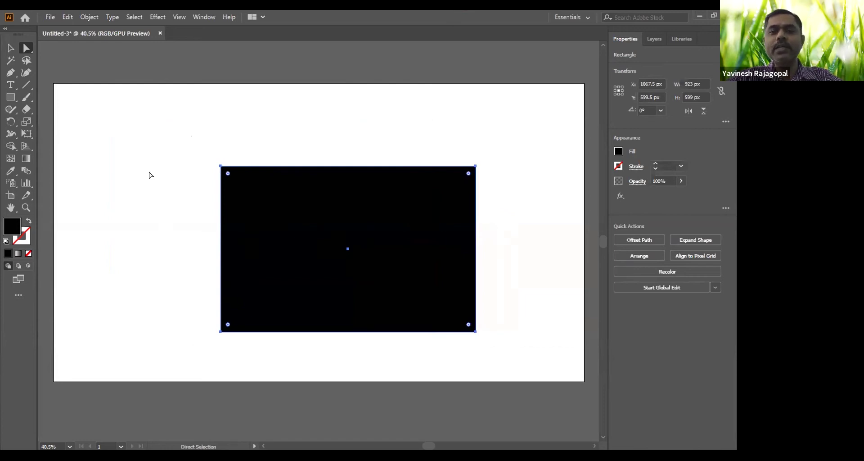
left_click(128, 181)
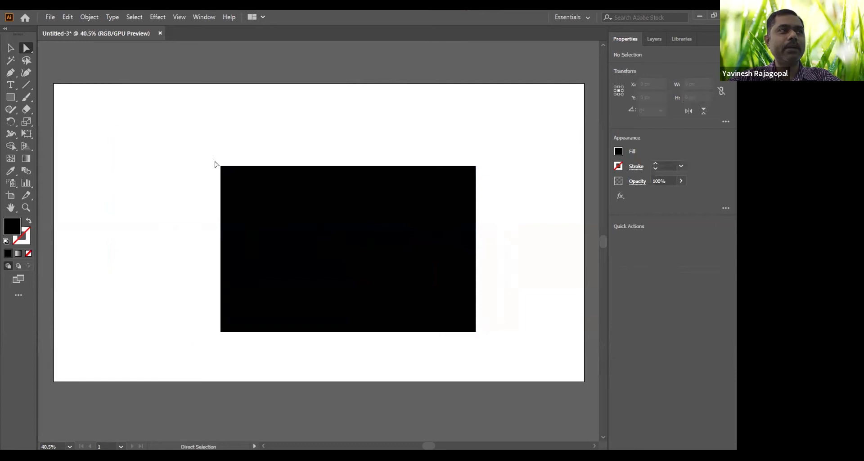
Pull the rectangle's top-left corner up and left and round it into a large arc.
left_click_drag(220, 167, 117, 113)
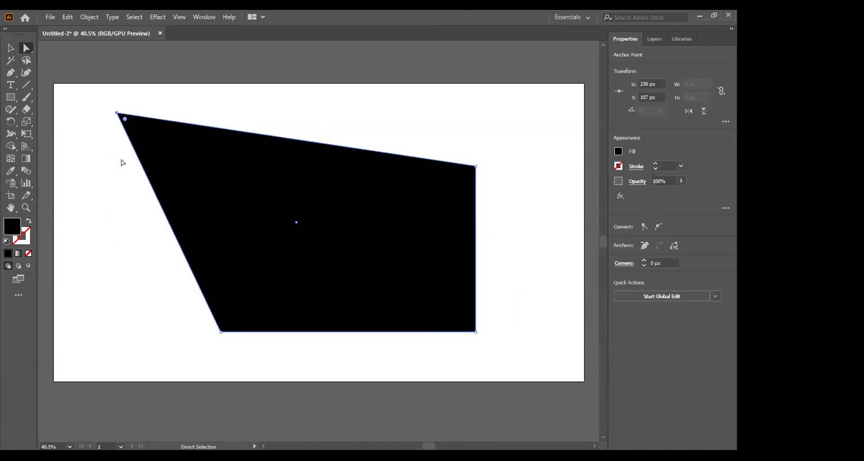
left_click_drag(125, 119, 390, 116)
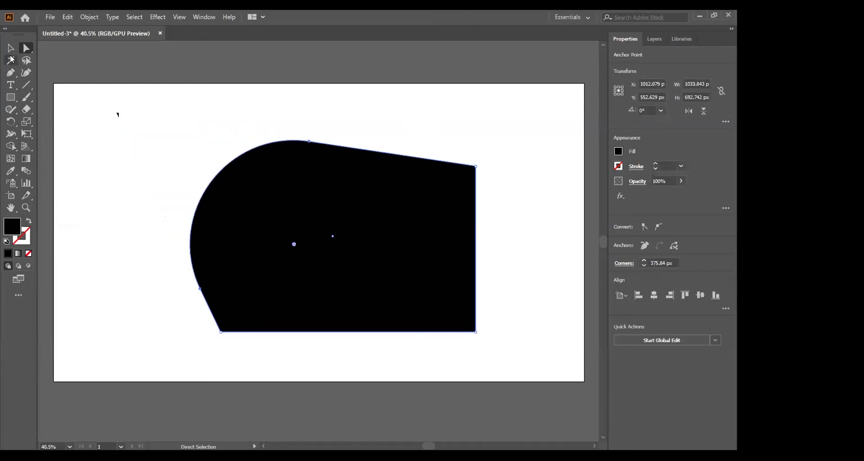
left_click(505, 206)
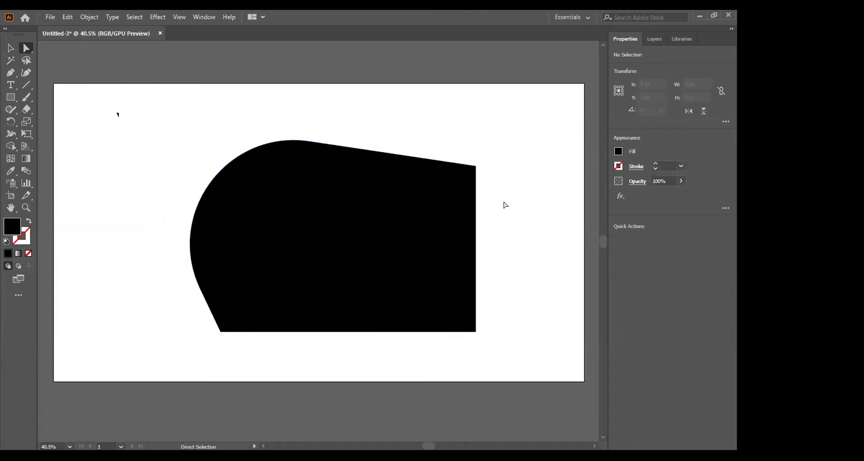
Reshape the top arc's anchor and handles to slant the top edge and enlarge the bulge.
left_click(476, 166)
left_click_drag(308, 141, 327, 210)
left_click_drag(244, 199, 305, 93)
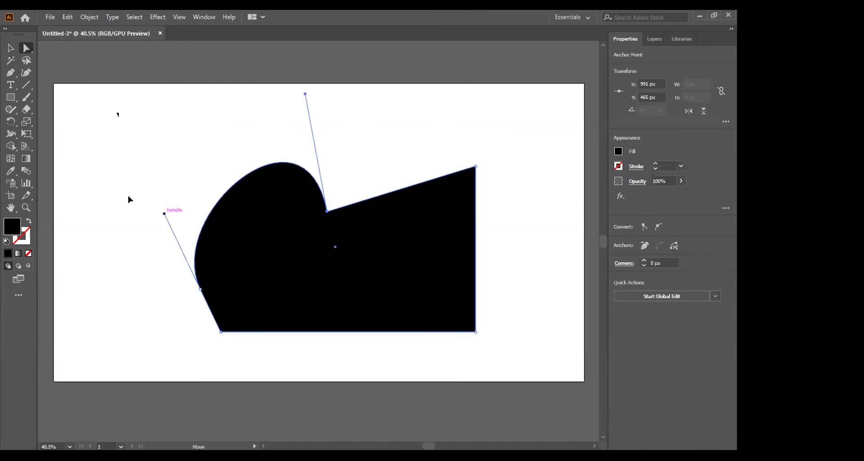
left_click_drag(128, 198, 116, 194)
left_click(224, 138)
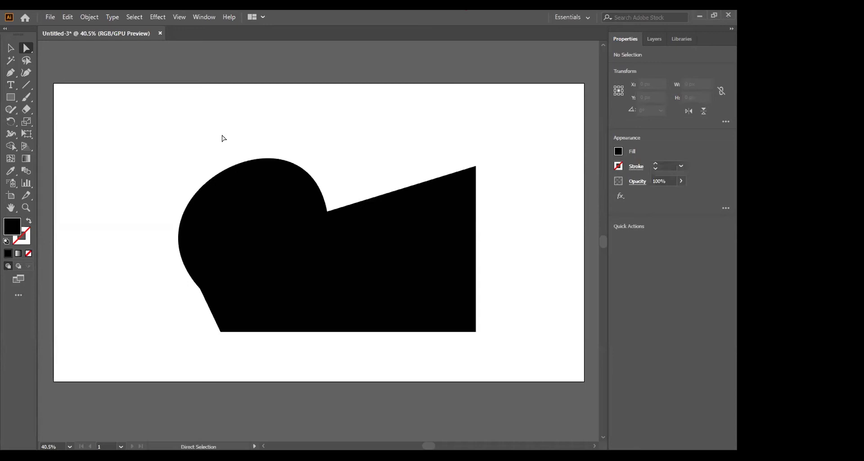
Select the black path, entering and leaving isolation mode along the way.
left_click(11, 48)
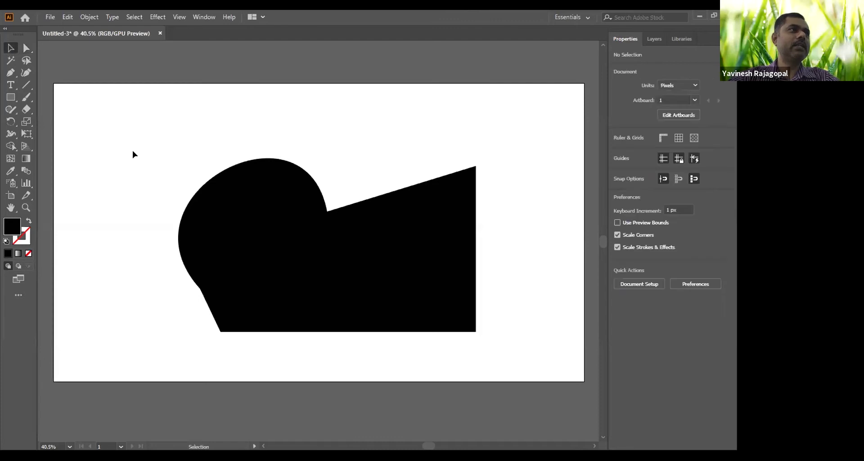
double_click(245, 201)
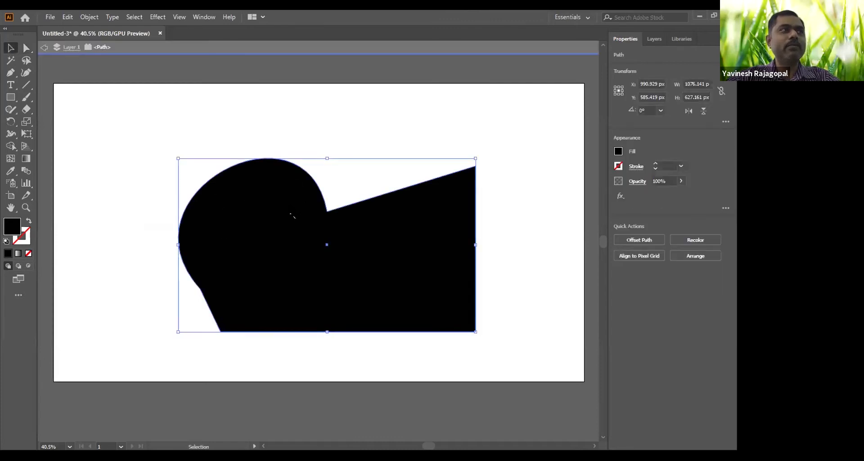
double_click(95, 182)
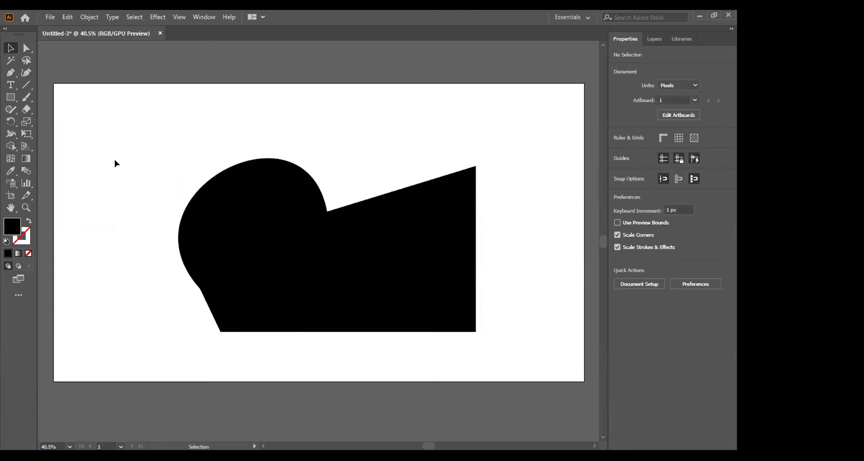
left_click(252, 206)
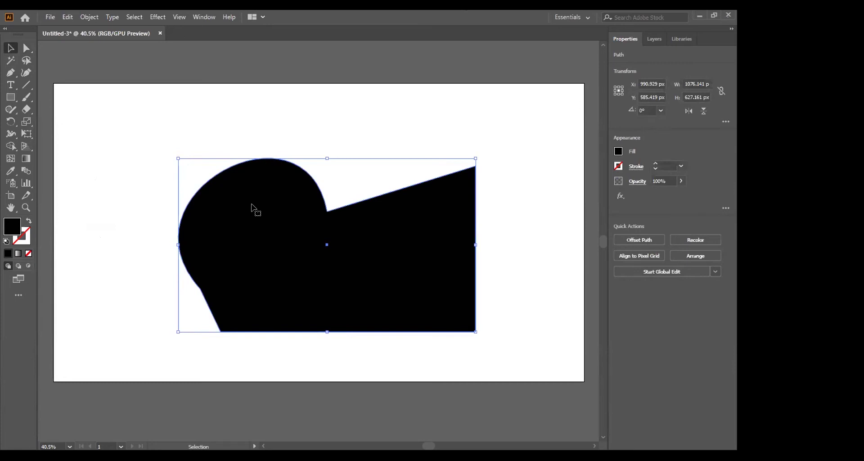
Delete the black shape, restore it with undo, then reselect and delete it for good.
key("Delete")
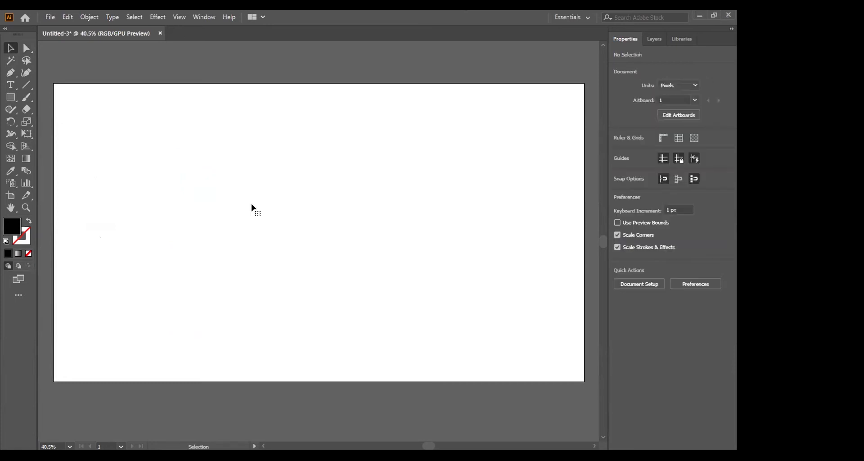
key("ctrl+z")
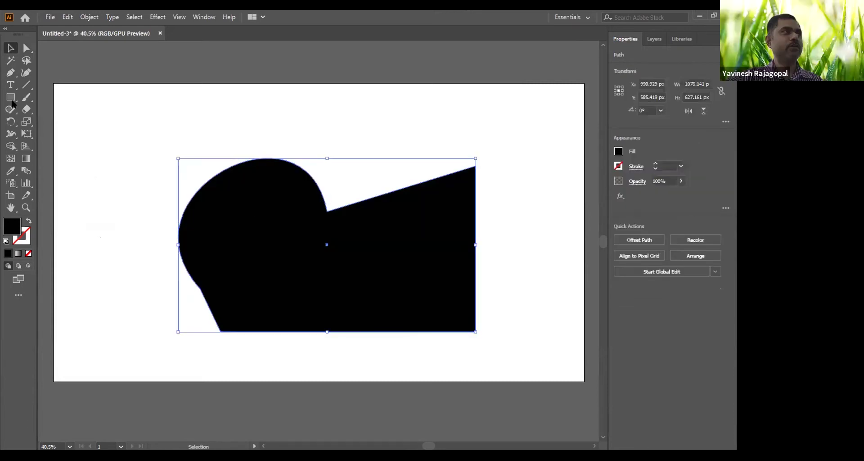
key("ctrl+h")
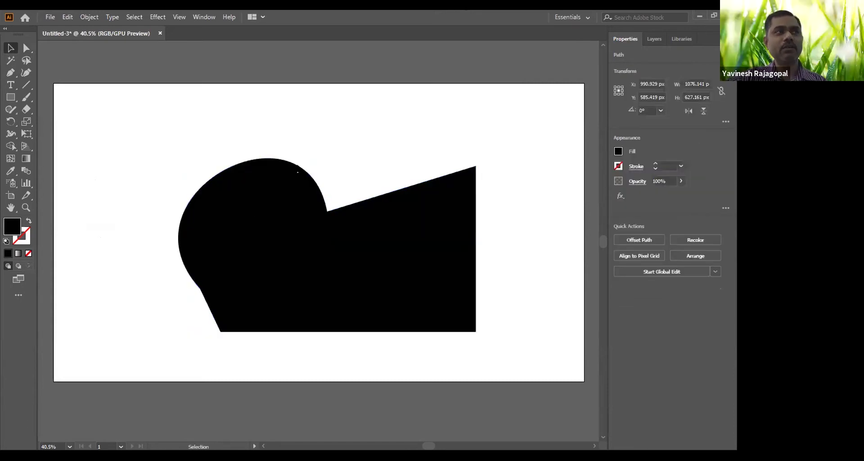
left_click(395, 111)
left_click(364, 217)
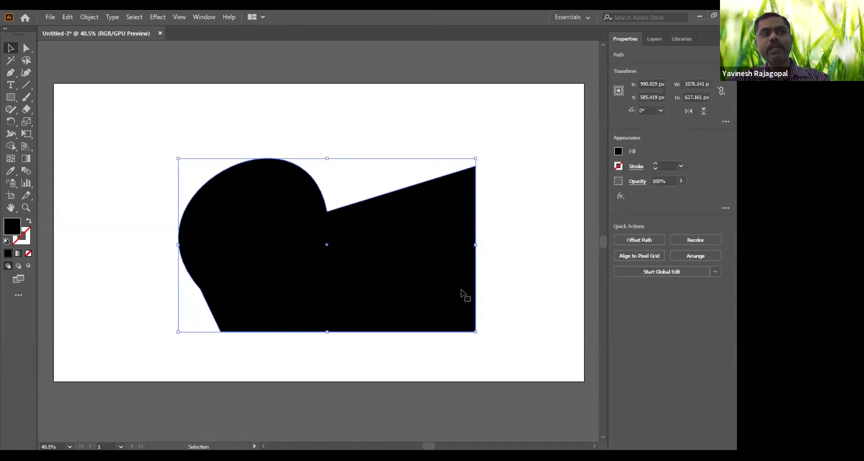
key("Delete")
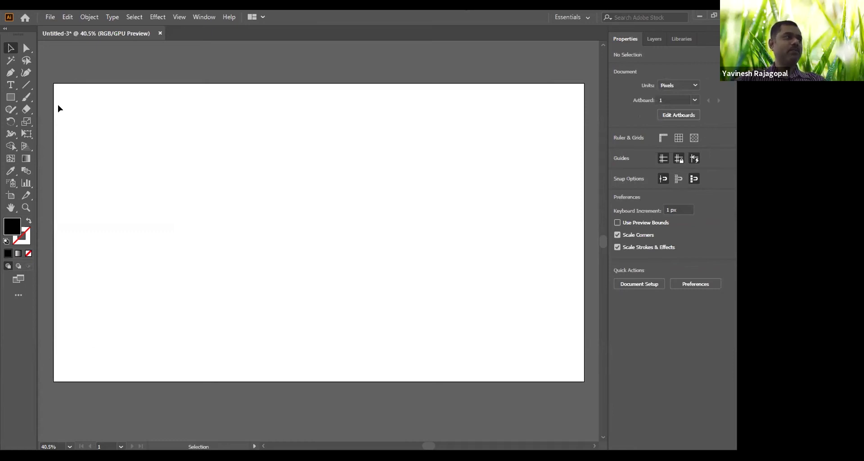
left_click(11, 97)
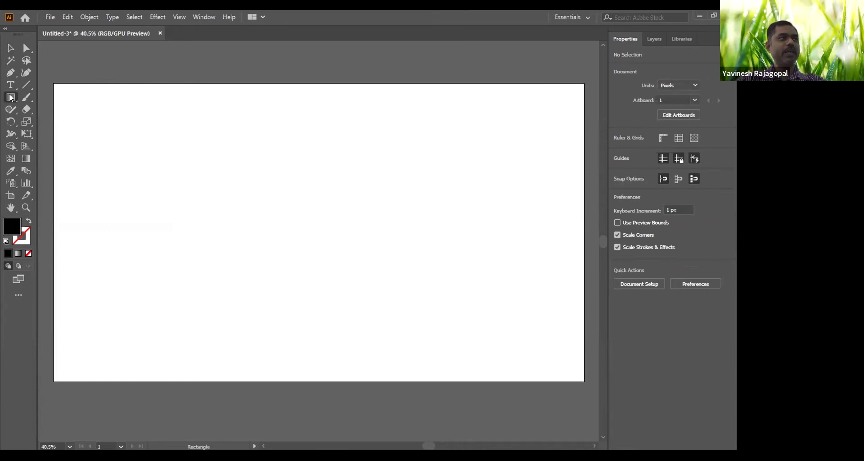
left_click(10, 97)
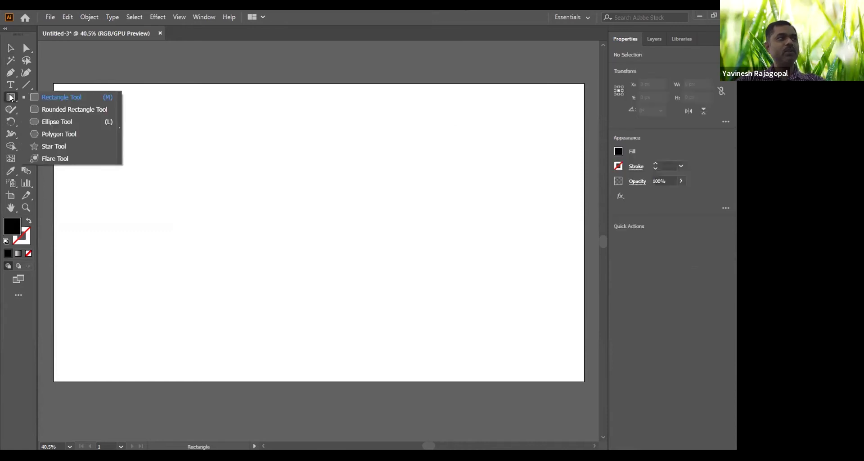
left_click(54, 122)
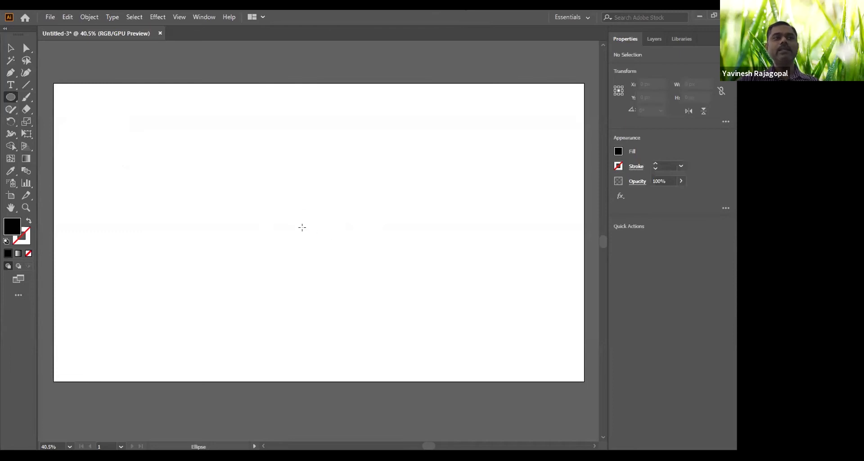
left_click_drag(277, 151, 328, 321)
left_click_drag(356, 159, 528, 331)
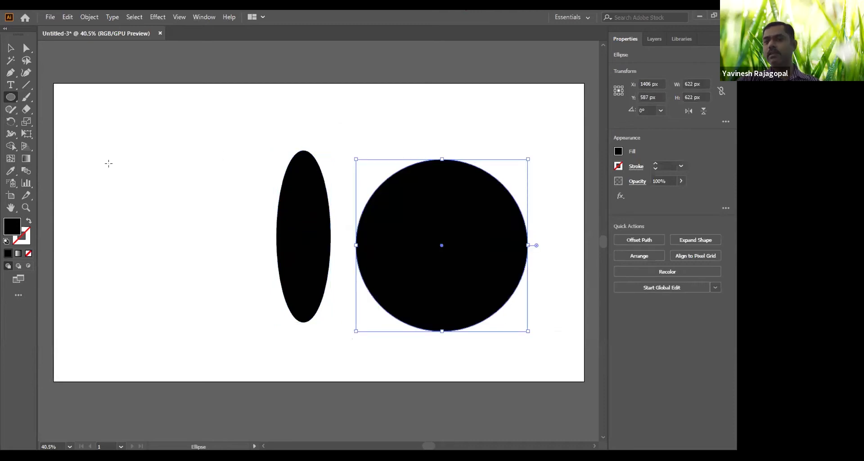
key("v")
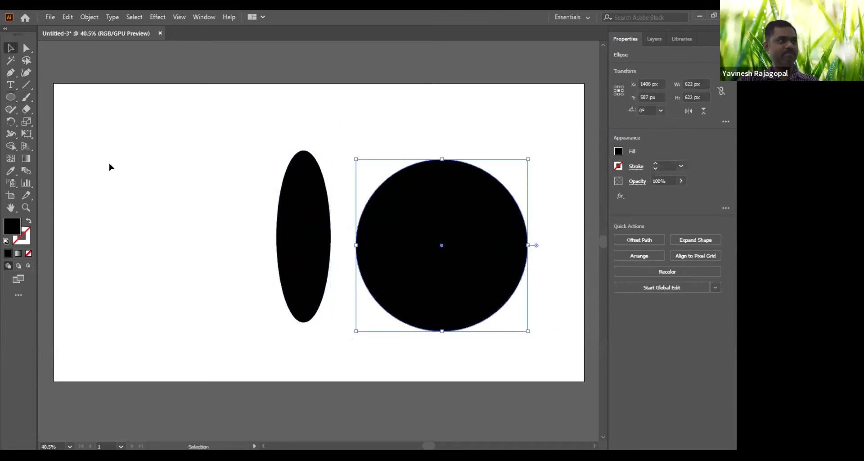
left_click(109, 164)
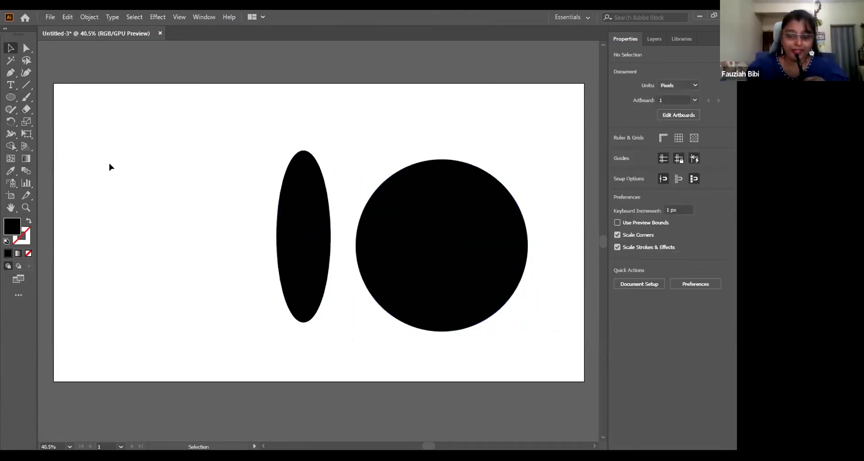
left_click_drag(193, 131, 482, 249)
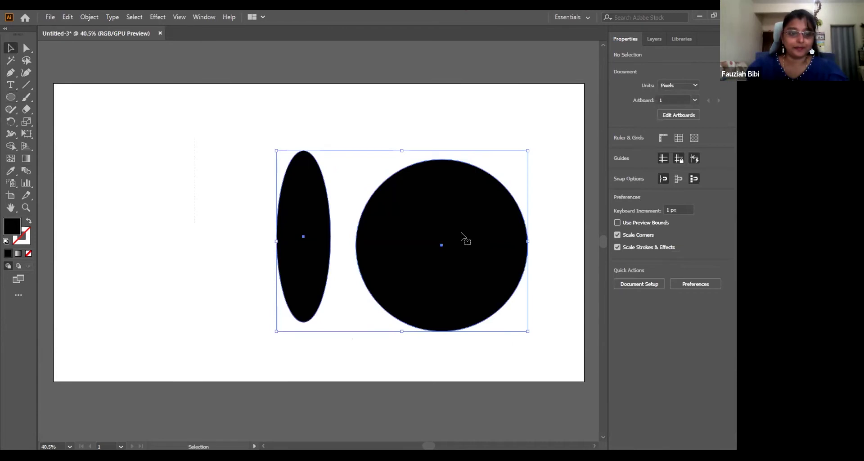
key("Delete")
left_click_drag(17, 96, 46, 123)
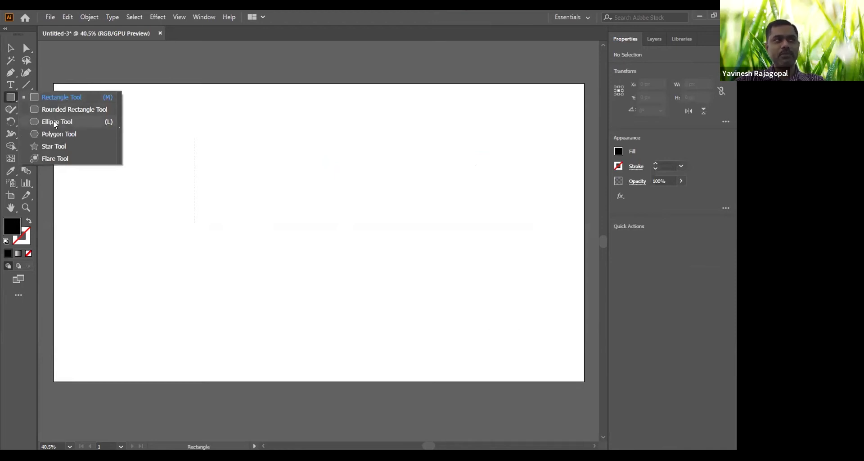
Draw a 761 × 761 px black circle on the artboard's left with the Ellipse tool.
left_click(56, 123)
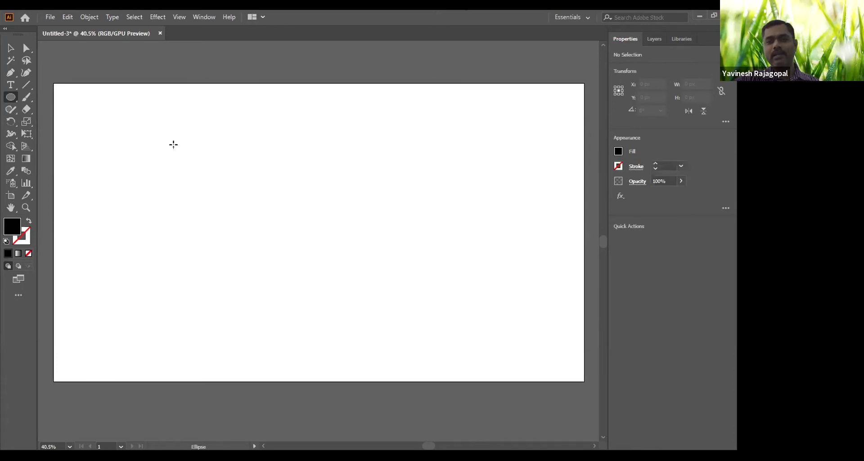
left_click_drag(156, 126, 205, 304)
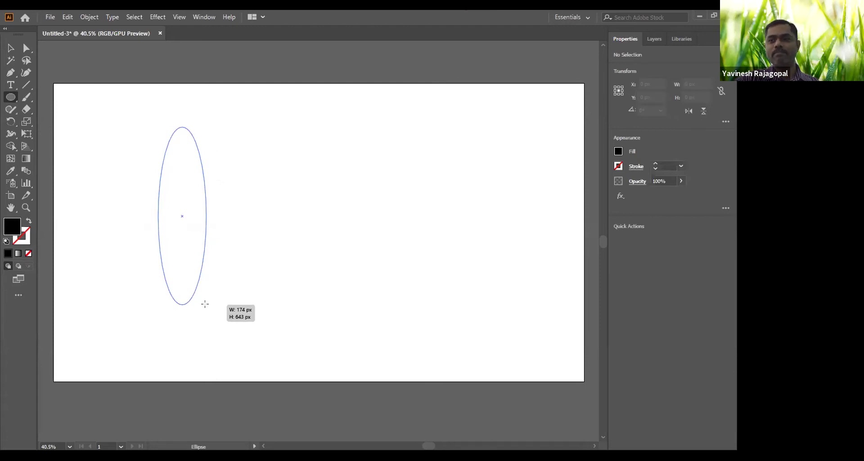
left_click_drag(204, 304, 366, 312)
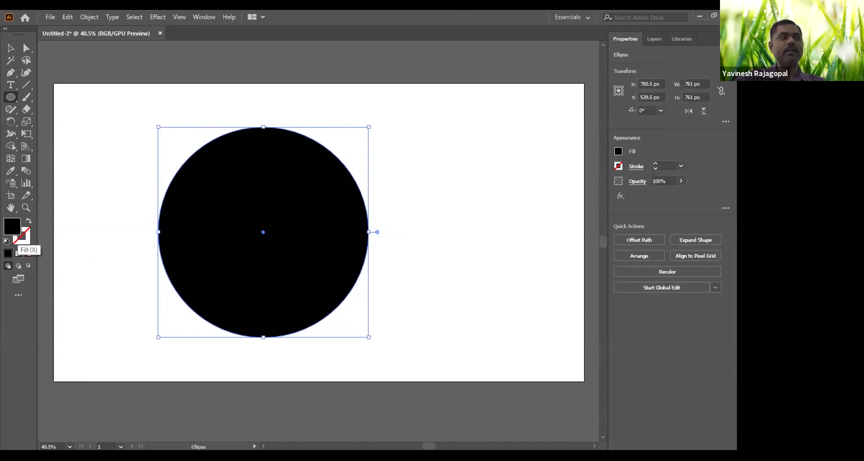
Set the circle's fill to bright green 00FF1E in the Color Picker, then deselect it.
double_click(12, 228)
left_click_drag(373, 241, 380, 259)
left_click_drag(342, 184, 378, 154)
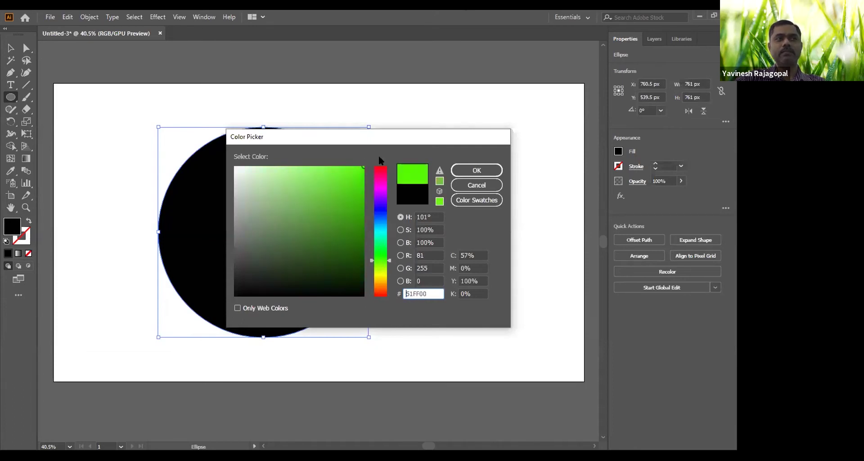
left_click_drag(381, 207, 373, 251)
left_click(295, 222)
mouse_move(298, 227)
left_mouse_down()
mouse_move(264, 174)
mouse_move(235, 169)
mouse_move(350, 227)
mouse_move(366, 160)
left_mouse_up()
left_click(476, 172)
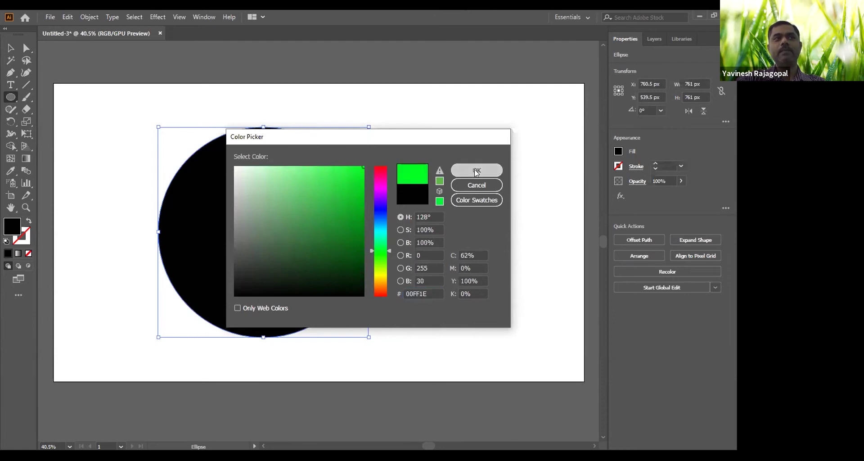
left_click(8, 49)
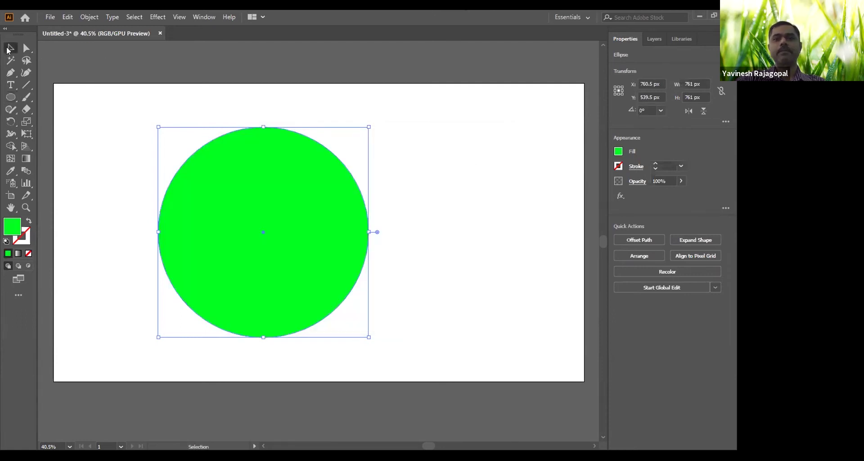
left_click(410, 122)
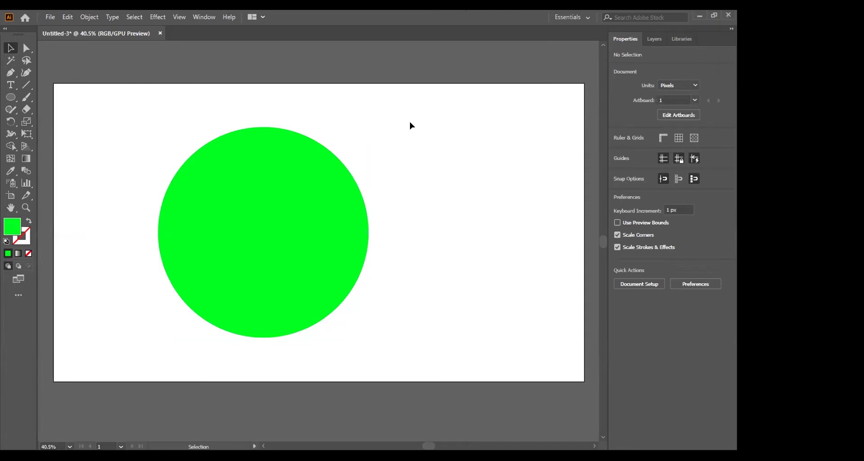
left_click(262, 169)
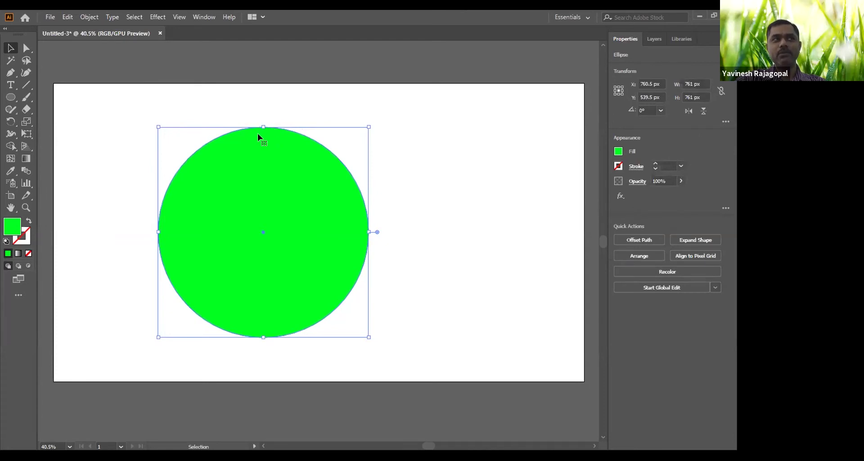
left_click(331, 110)
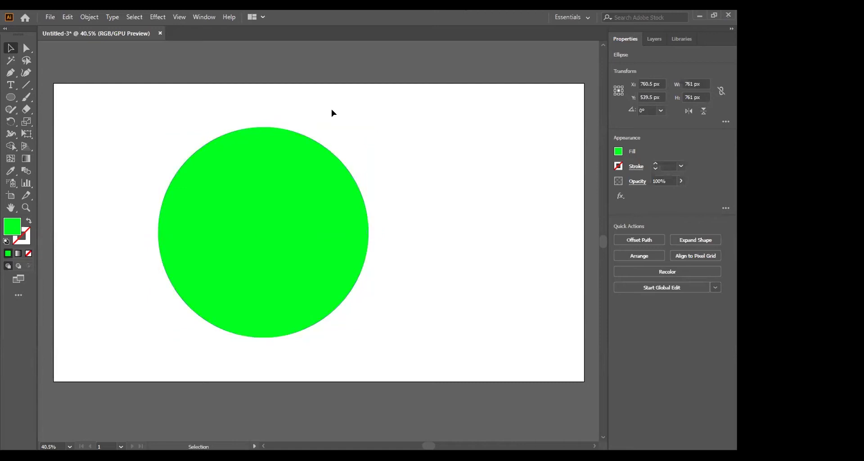
left_click(298, 152)
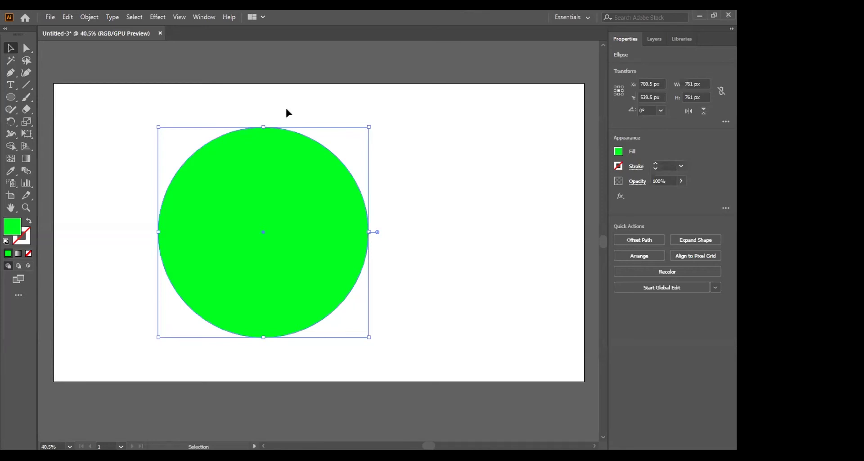
left_click(288, 113)
left_click_drag(287, 110, 307, 139)
Move the green circle left and draw a rectangle to its right.
left_click_drag(314, 196, 231, 190)
left_click(373, 169)
key("m")
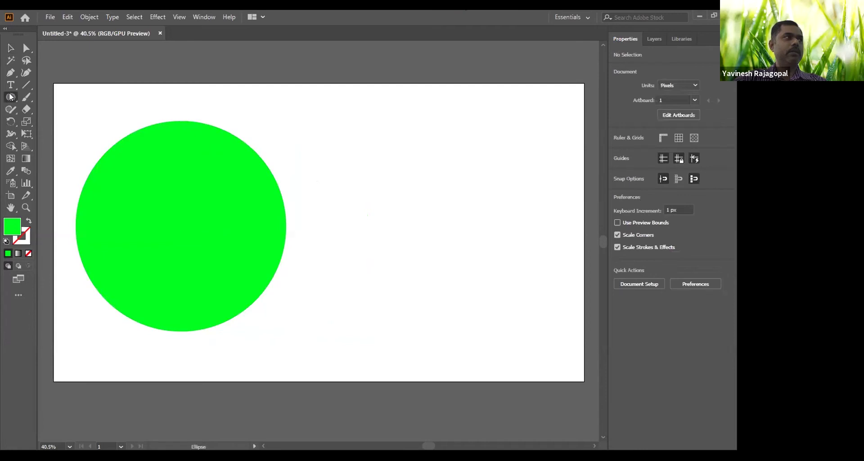
left_click_drag(331, 163, 541, 314)
Trial-drag the rectangle's corners with Direct Selection, then undo back to a plain rectangle.
left_click(26, 48)
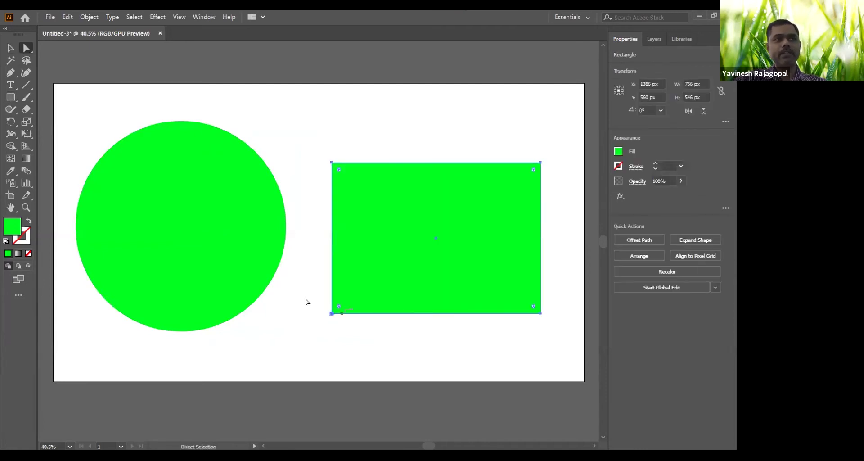
left_click(332, 313)
left_click_drag(331, 314, 295, 310)
left_click_drag(335, 155, 437, 128)
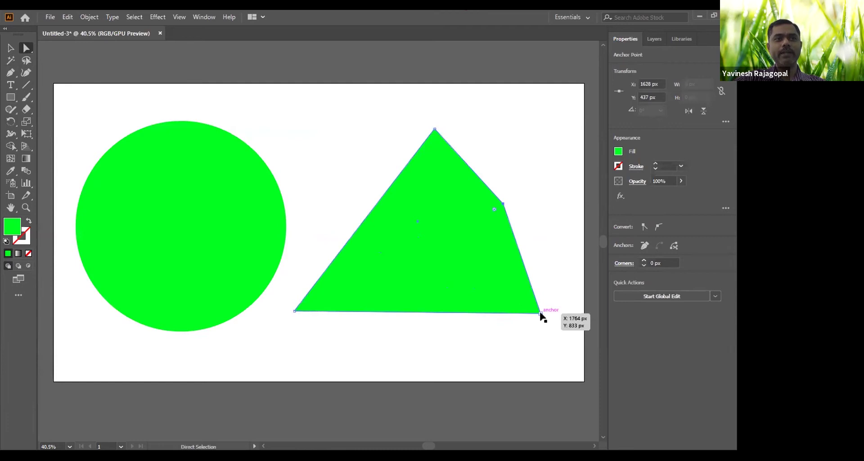
key("ctrl+z")
key("ctrl+z")
key("ctrl+z")
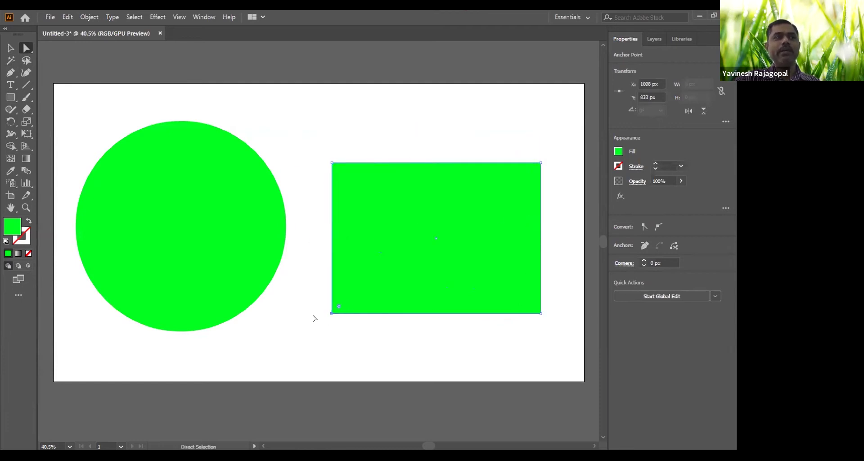
left_click_drag(332, 313, 305, 259)
left_click_drag(541, 312, 376, 270)
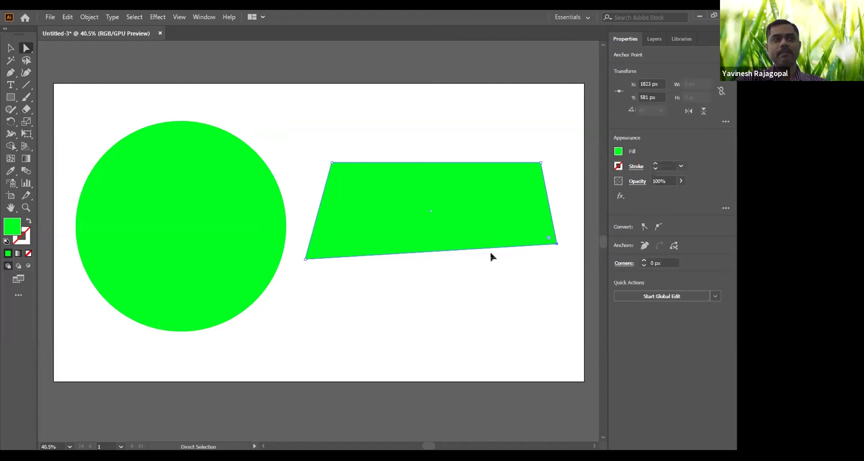
key("ctrl+z")
key("ctrl+z")
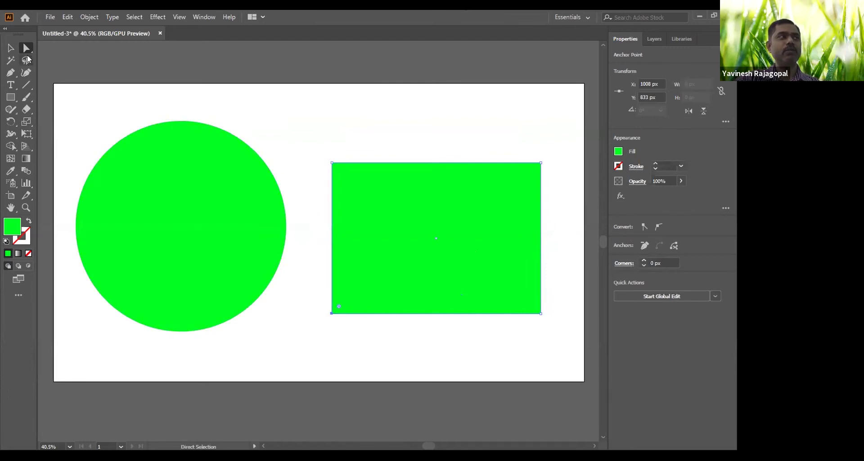
left_click_drag(318, 307, 556, 323)
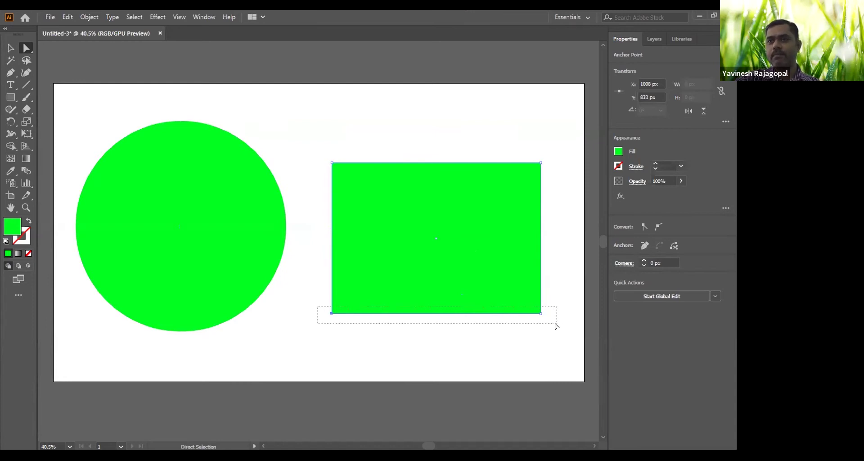
left_click_drag(556, 326, 554, 325)
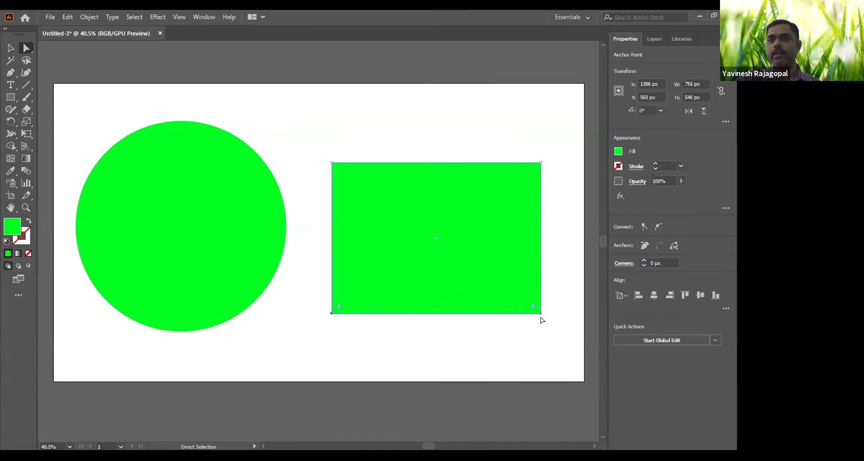
left_click_drag(538, 313, 535, 258)
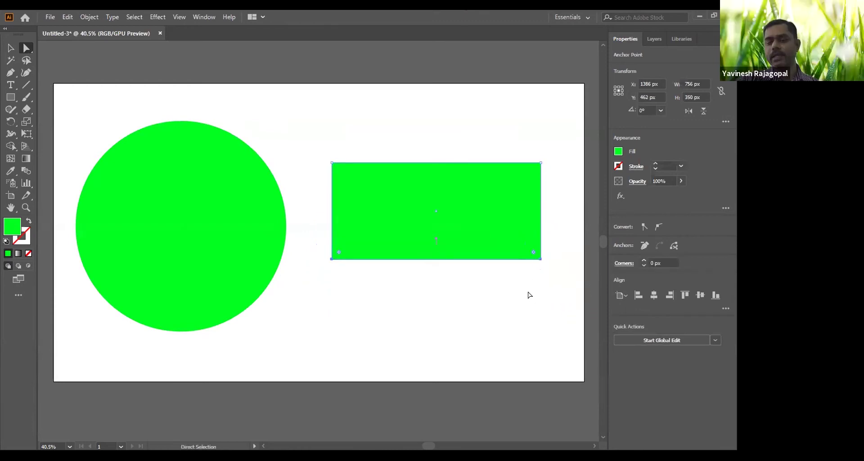
left_click(333, 280)
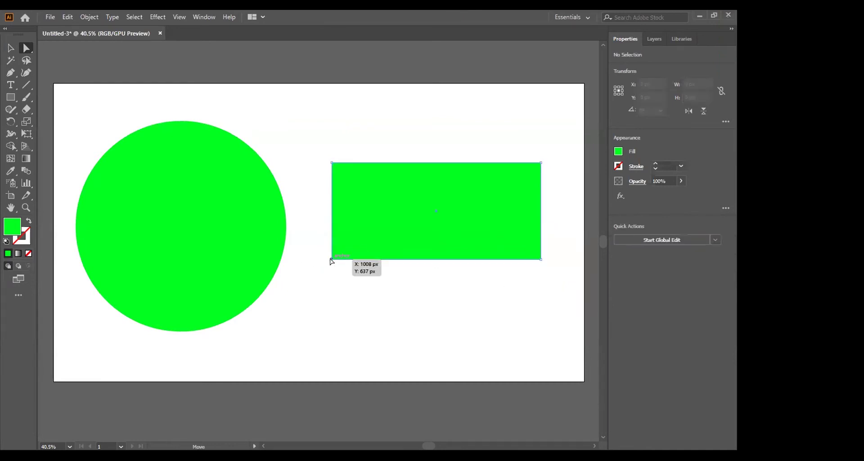
left_click_drag(331, 259, 310, 259)
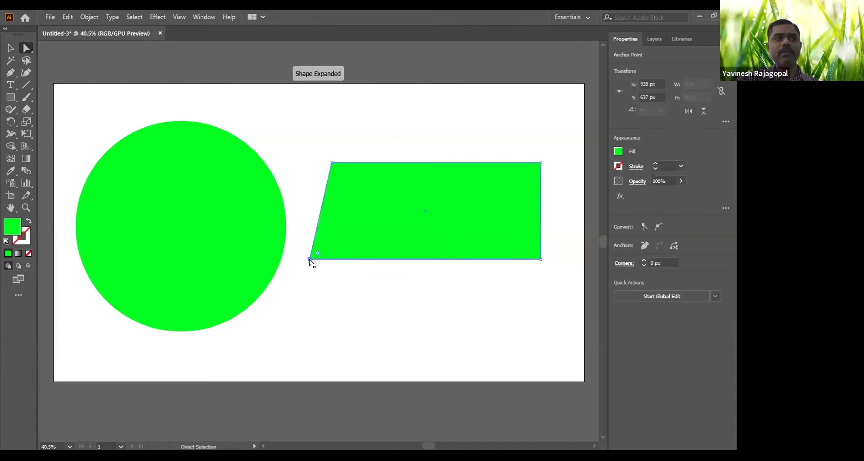
mouse_move(542, 260)
left_mouse_down()
mouse_move(571, 259)
mouse_move(554, 258)
left_mouse_up()
key("ctrl+z")
key("ctrl+z")
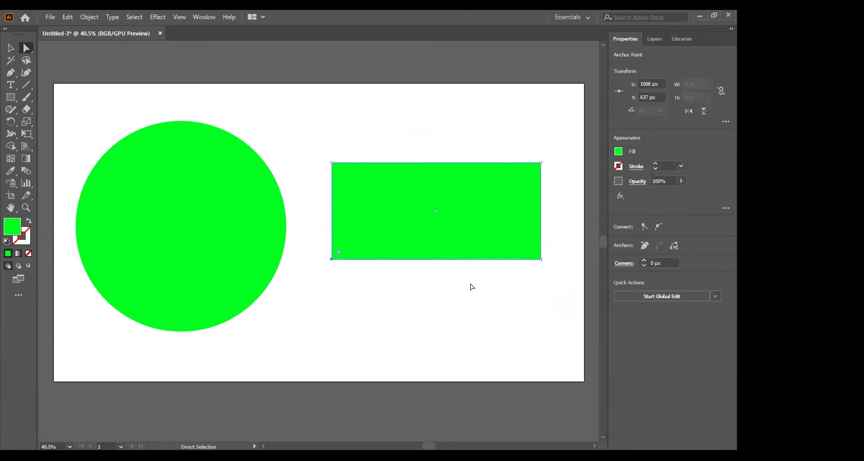
left_click(420, 293)
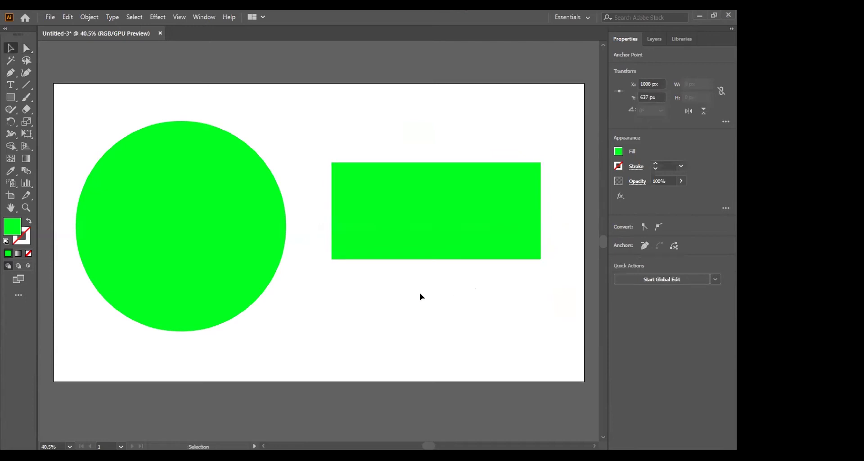
Delete the green rectangle, leaving only the green circle.
key("v")
left_click(386, 220)
key("Delete")
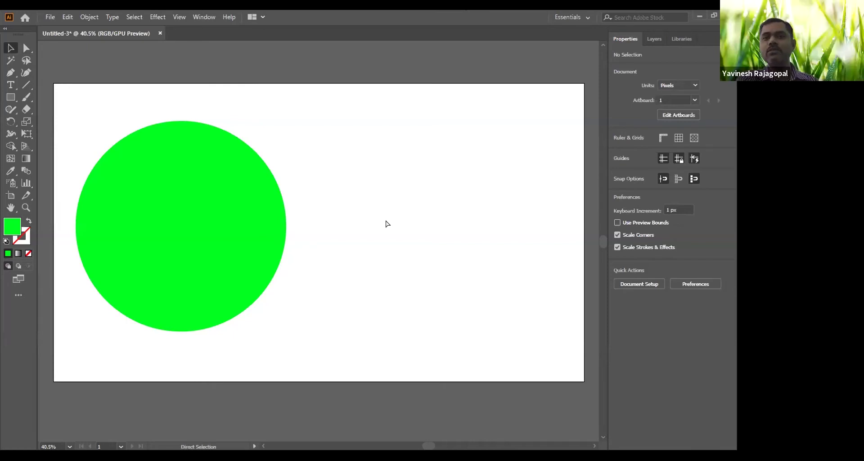
Zoom out on the artboard and then back in.
key("ctrl+minus")
key("ctrl+minus")
key("ctrl+minus")
key("ctrl+plus")
key("ctrl+plus")
key("ctrl+minus")
key("ctrl+minus")
key("ctrl+minus")
key("ctrl+minus")
key("ctrl+minus")
key("ctrl+minus")
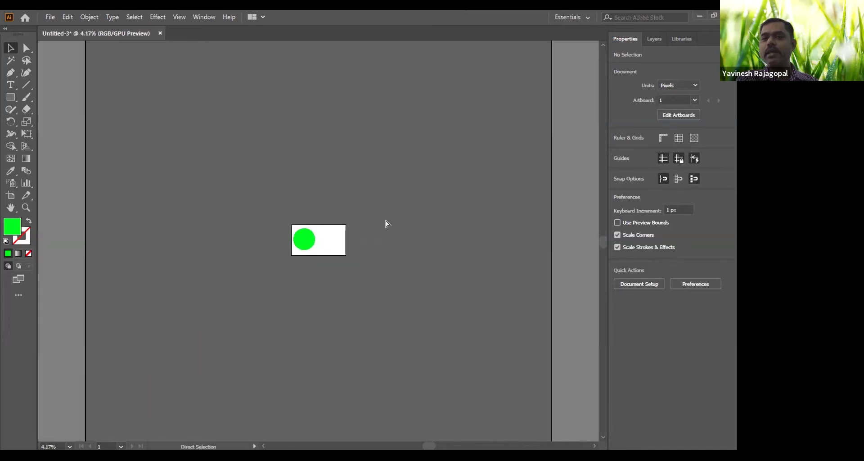
key("ctrl+minus")
key("ctrl+plus")
key("ctrl+plus")
key("ctrl+plus")
key("ctrl+plus")
key("ctrl+plus")
key("ctrl+plus")
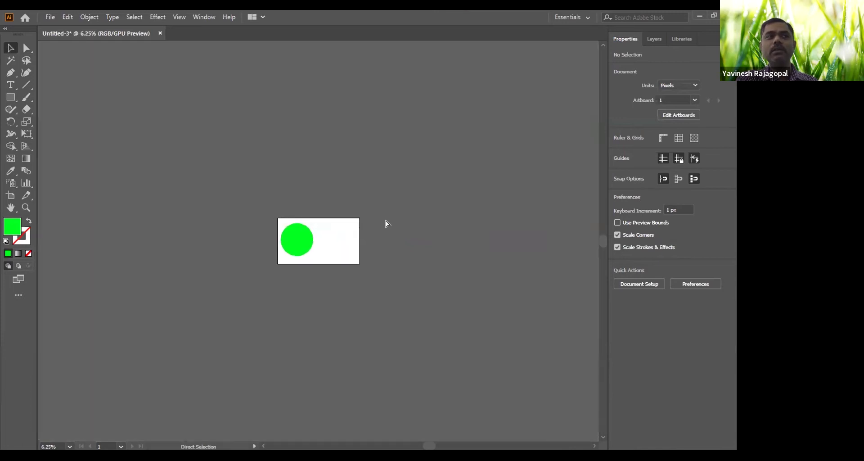
key("ctrl+plus")
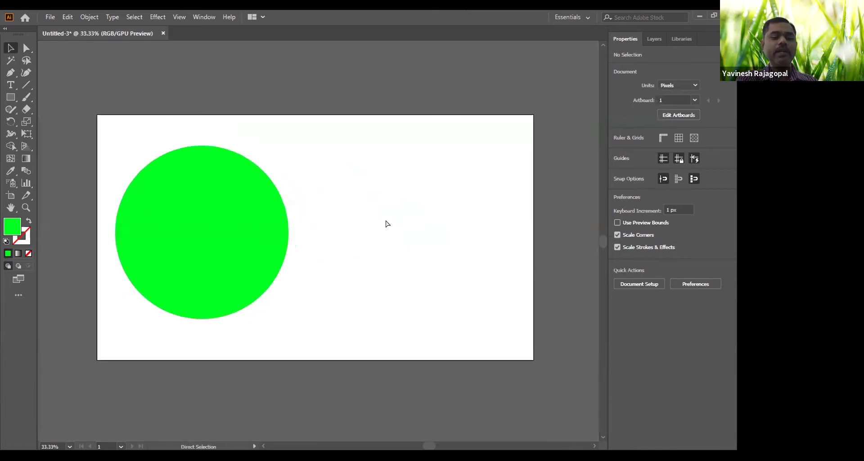
key("ctrl+plus")
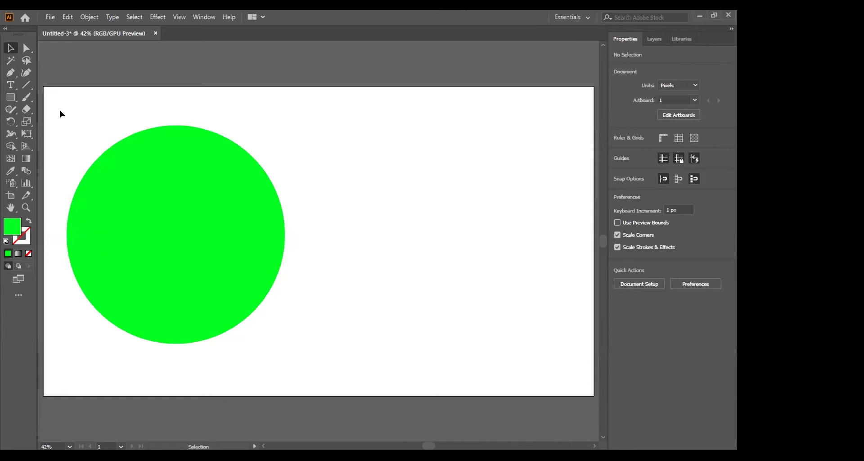
Draw test ellipses beside the green circle with the Ellipse tool, undoing the last one.
left_click(10, 97)
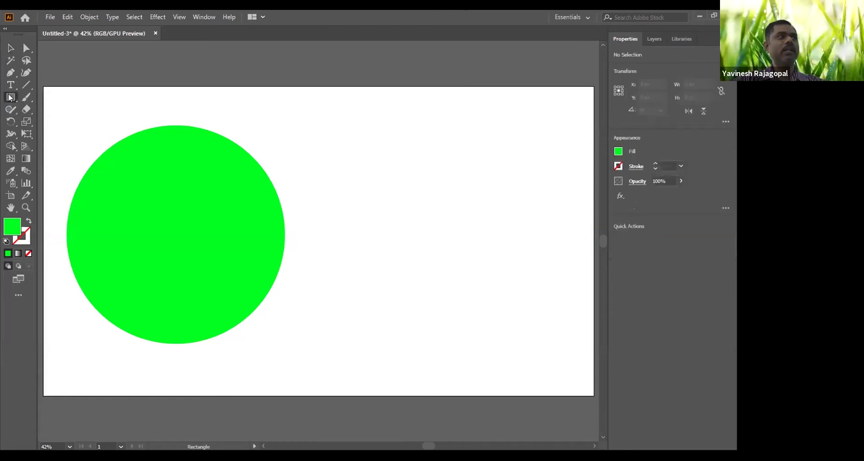
right_click(10, 97)
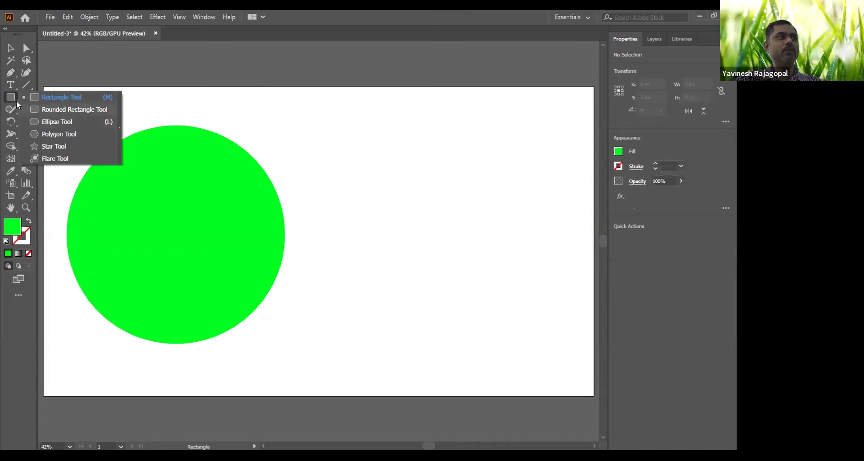
left_click(53, 120)
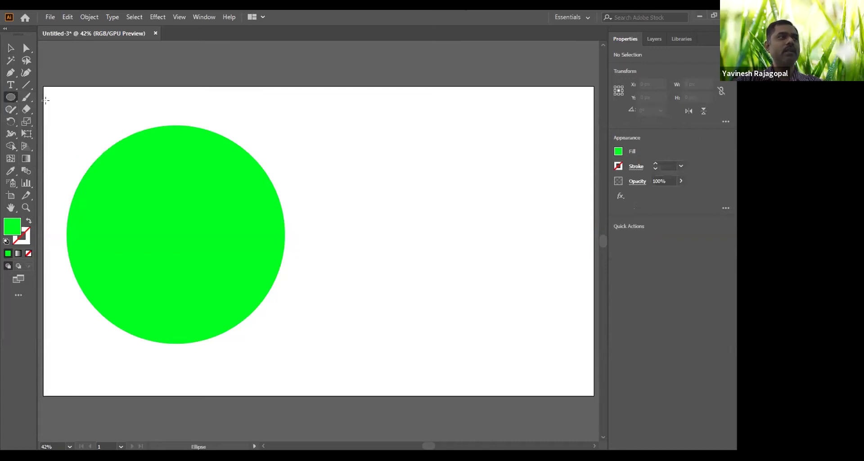
left_click_drag(314, 149, 499, 309)
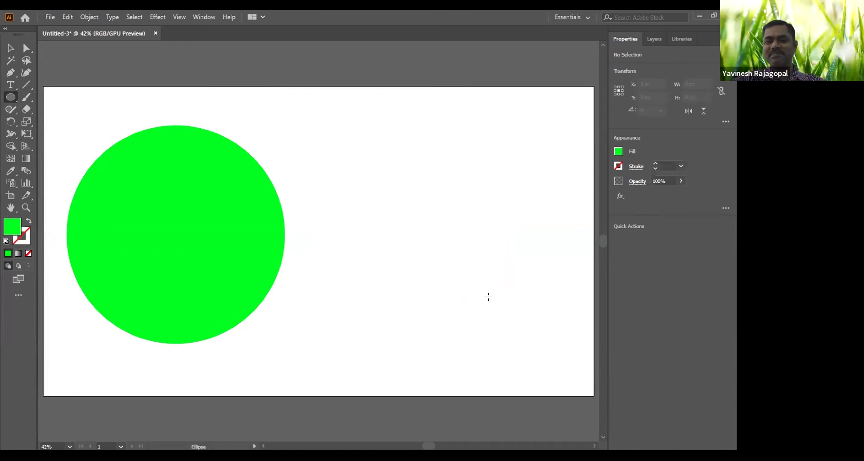
key("v")
double_click(262, 222)
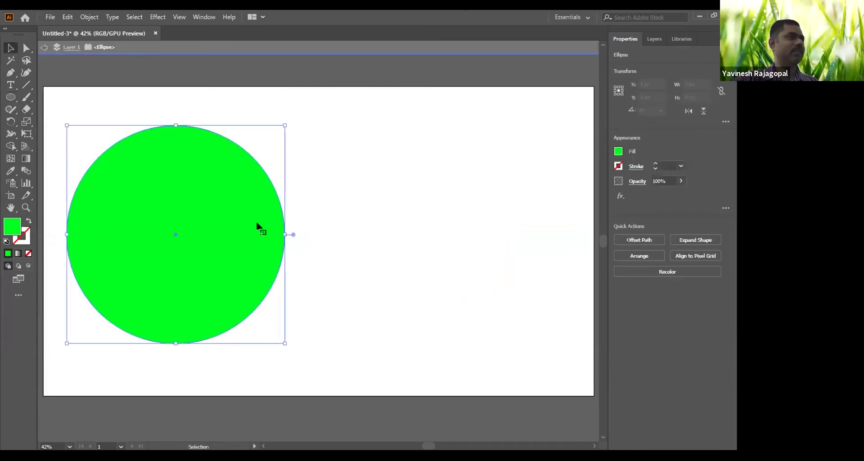
left_click(333, 154)
left_click(10, 97)
mouse_move(324, 169)
left_mouse_down()
mouse_move(434, 259)
mouse_move(481, 311)
left_mouse_up()
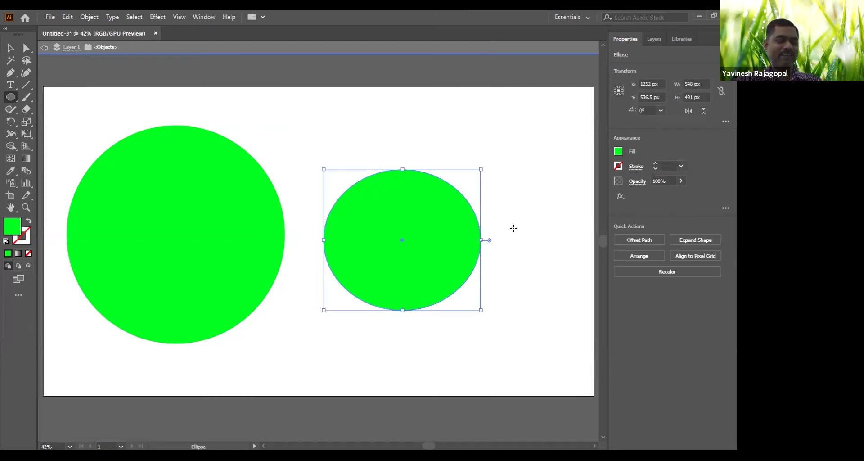
key("ctrl+z")
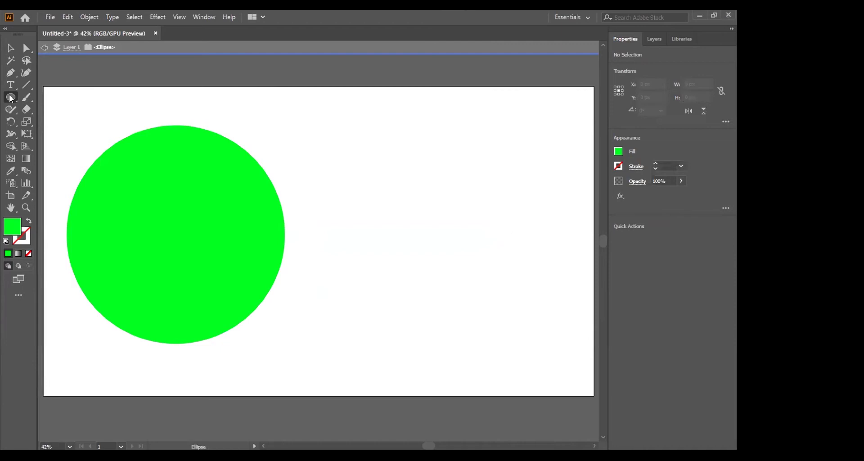
Draw and delete another test circle, then move the green circle toward the artboard centre.
left_click(11, 98)
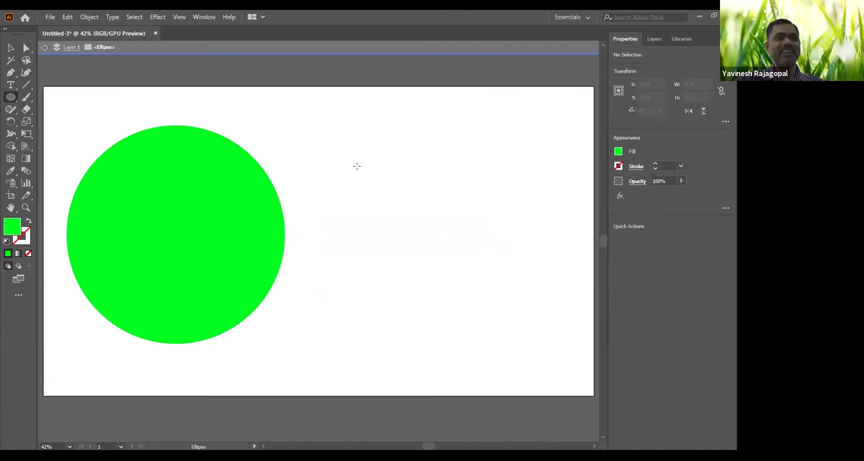
left_click_drag(359, 174, 479, 293)
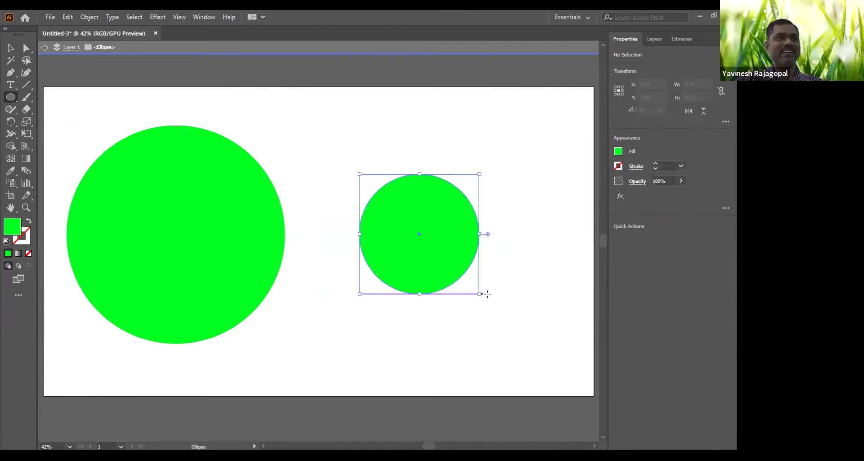
key("v")
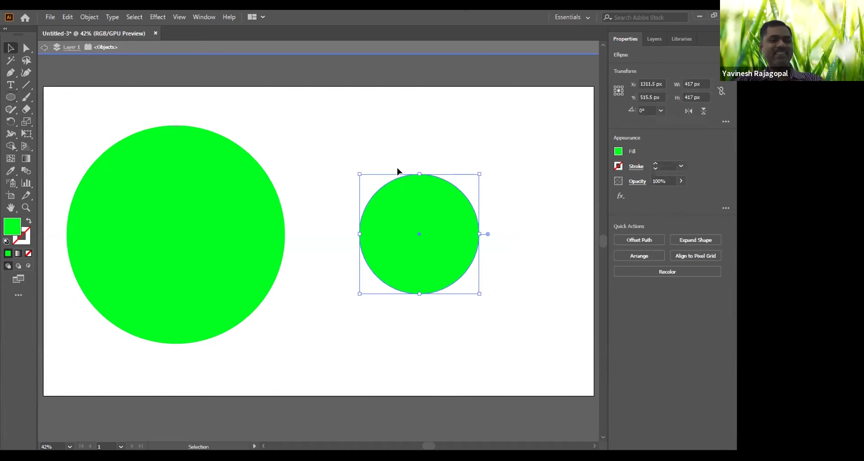
key("Delete")
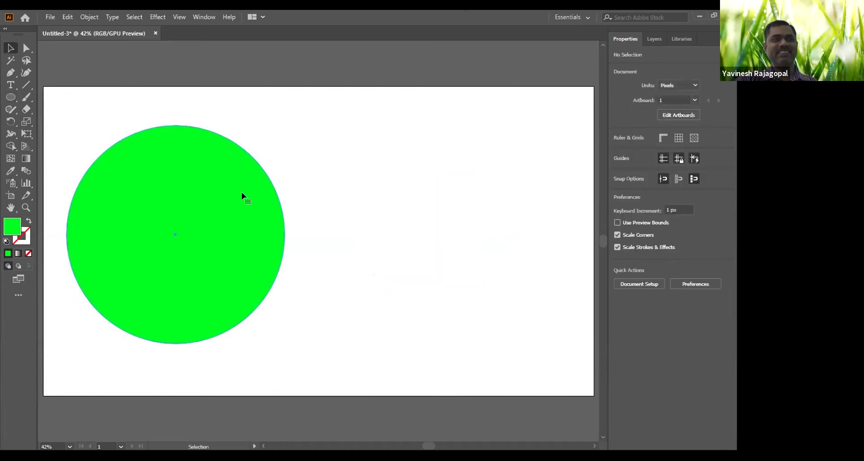
left_click(241, 193)
left_click(391, 180)
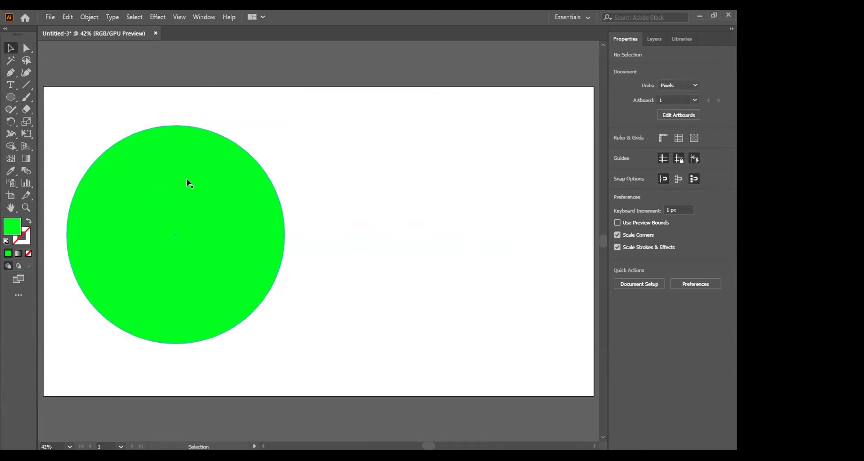
left_click_drag(183, 178, 312, 179)
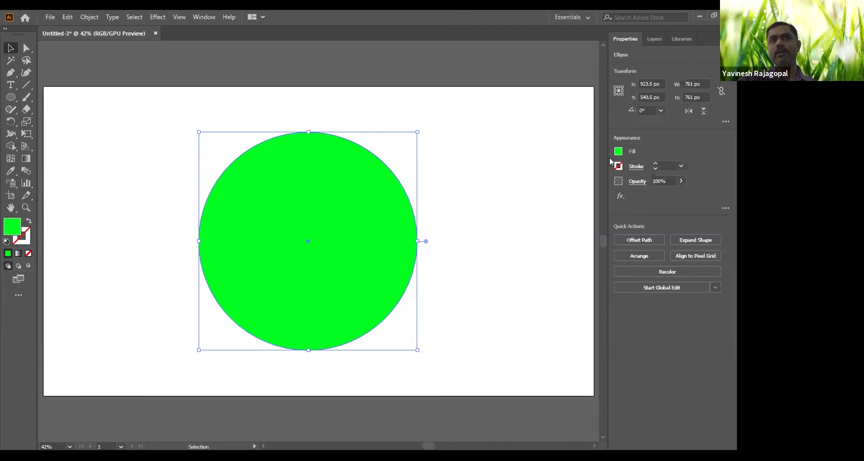
Open the Color panel from the Window menu to show the circle's green fill values.
left_click(200, 18)
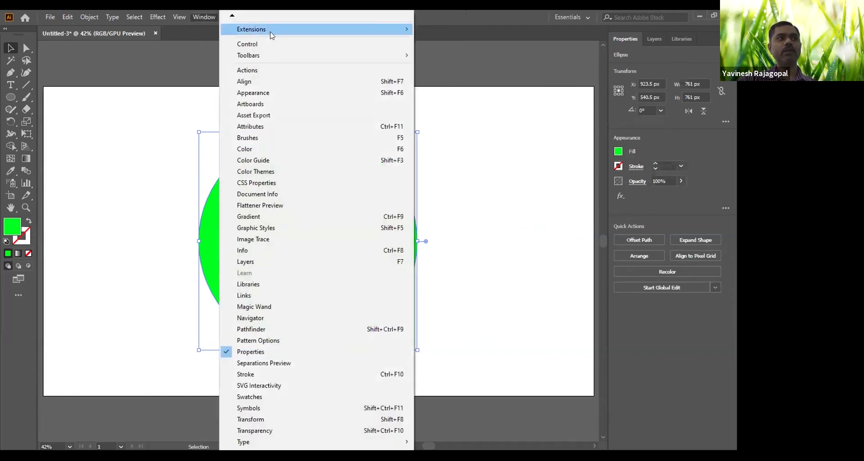
left_click(247, 151)
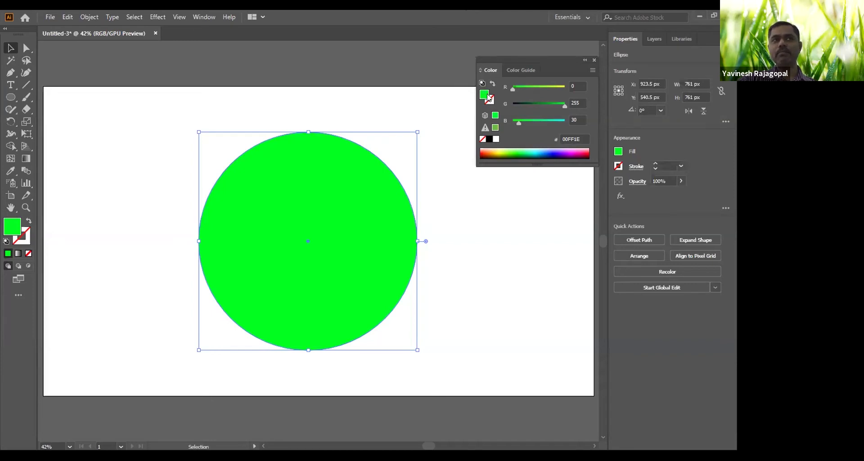
Set the circle's fill to None and its stroke to black, then deselect to check the outline.
left_click(483, 139)
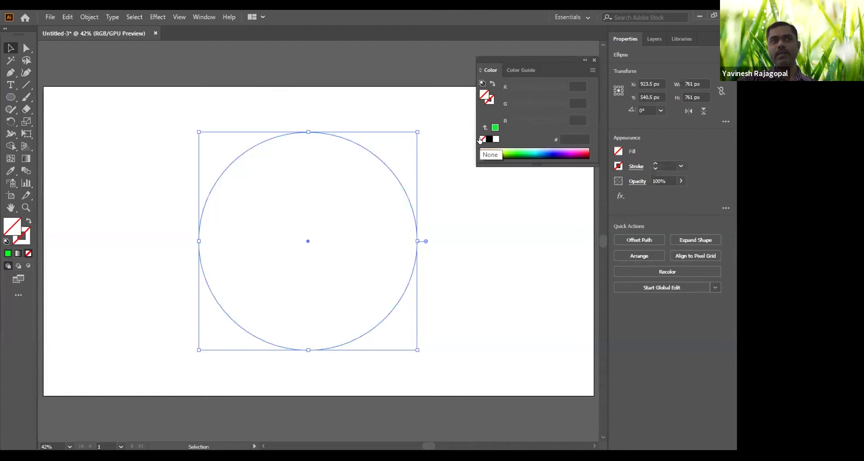
left_click(492, 102)
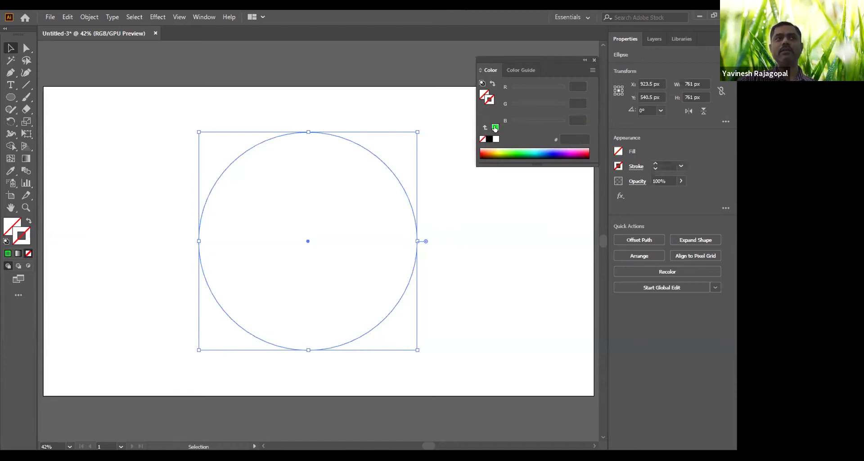
left_click(495, 128)
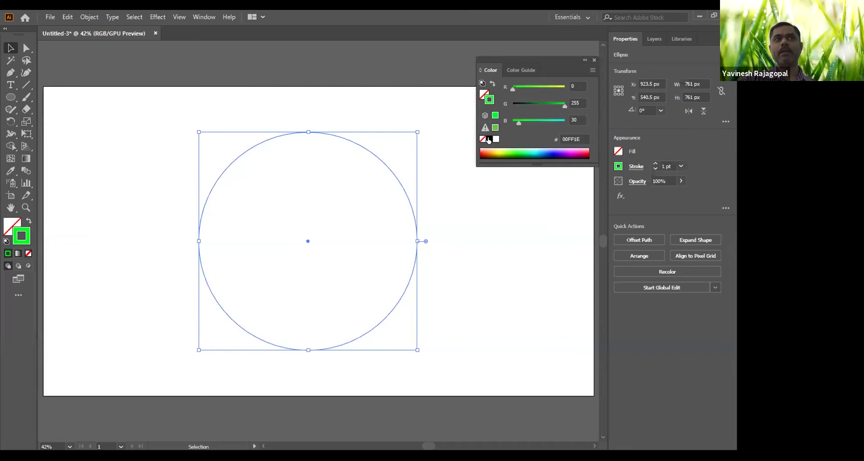
left_click(489, 139)
left_click(129, 115)
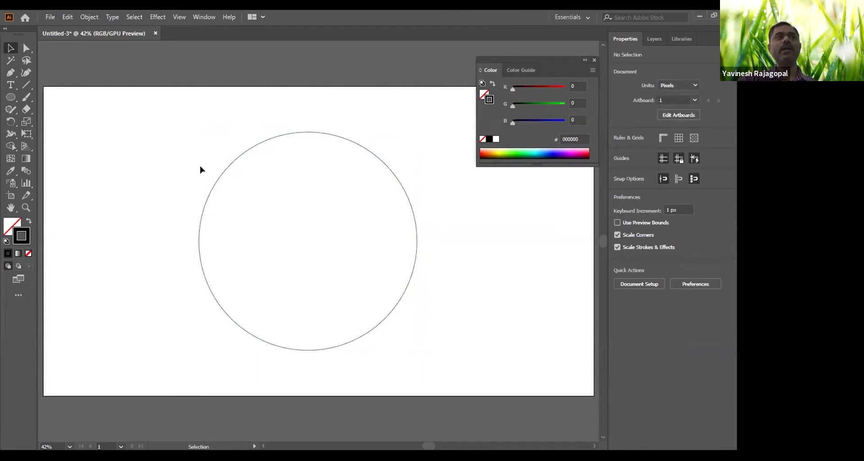
Select the circle and raise its stroke weight to 23 pt in the Stroke panel.
left_click_drag(193, 137, 268, 205)
left_click(205, 17)
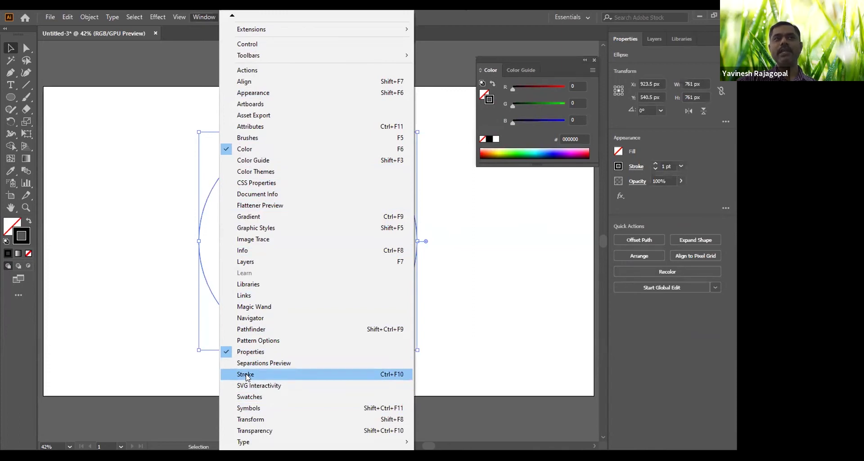
left_click(247, 375)
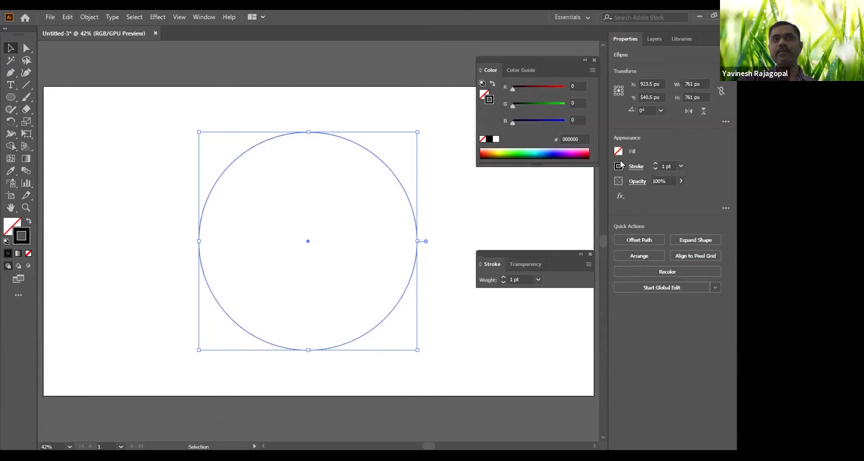
left_click(655, 163)
left_click(655, 164)
left_click(655, 164)
left_click(503, 283)
left_click(503, 283)
left_click(503, 283)
left_click(503, 277)
left_click(503, 277)
left_click(503, 277)
left_click(503, 277)
left_click(655, 164)
left_click(655, 164)
left_click(656, 164)
left_click(655, 164)
left_click(656, 164)
left_click(655, 163)
left_click(655, 164)
left_click(655, 163)
left_click(655, 164)
left_click(656, 164)
left_click(655, 164)
left_click(655, 164)
Make the stroke bright green with G at 255 and set its weight to 30, then 100 pt.
left_click(547, 154)
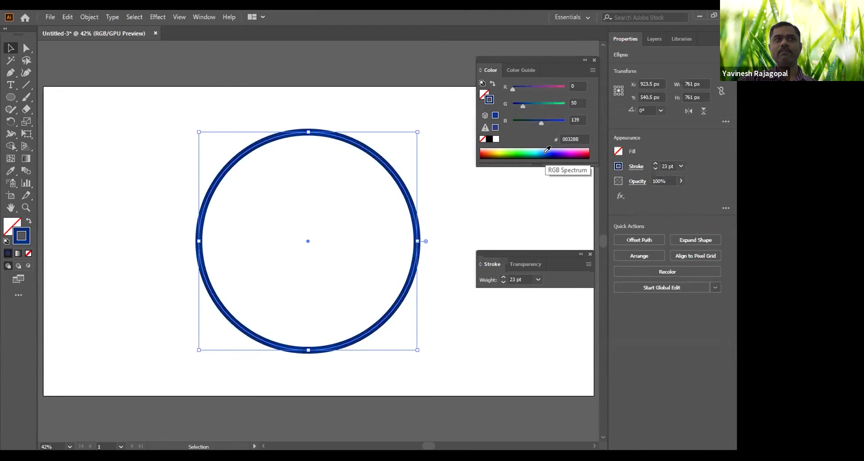
left_click_drag(545, 106, 566, 106)
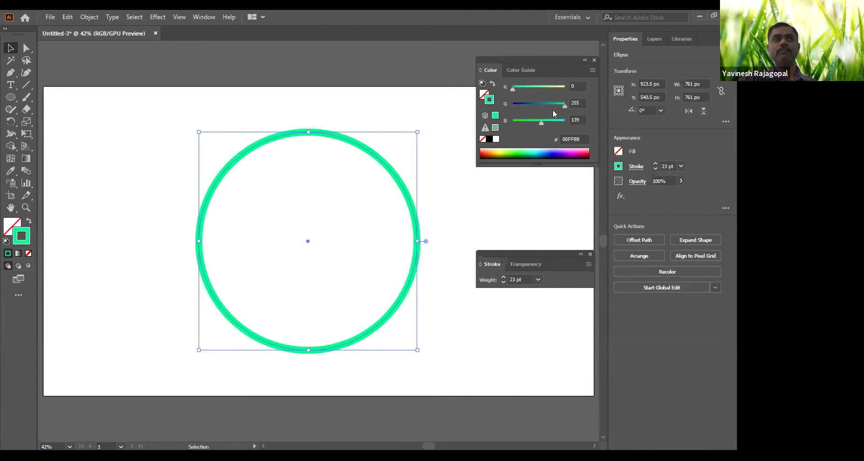
double_click(518, 280)
type("30")
key("Return")
key("shift+Up")
key("shift+Up")
key("shift+Up")
key("shift+Up")
key("shift+Up")
key("shift+Up")
key("shift+Up")
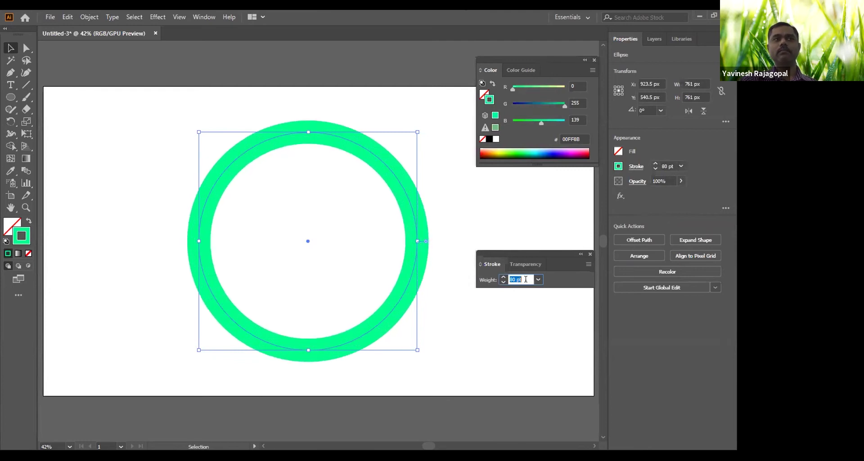
Reselect the green ring and delete it.
left_click(467, 210)
left_click(402, 185)
key("Delete")
Draw a new circle, nudge it slightly, and swap fill and stroke to get a green outline.
key("l")
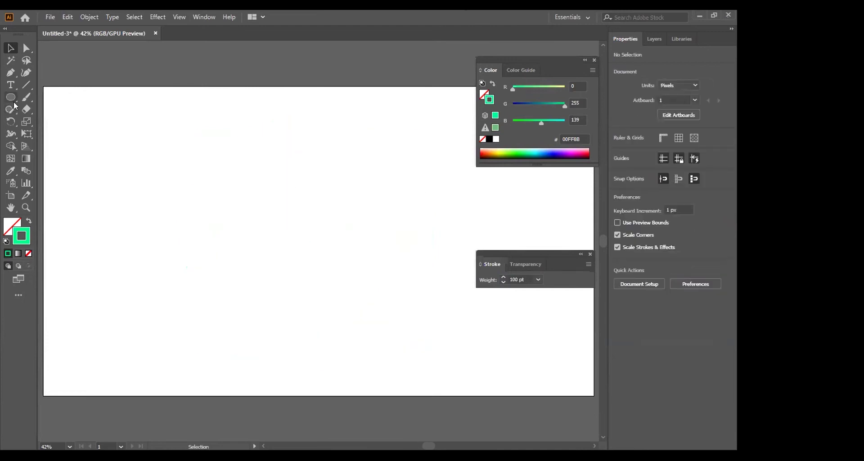
mouse_move(288, 223)
left_mouse_down()
mouse_move(369, 295)
mouse_move(402, 297)
left_mouse_up()
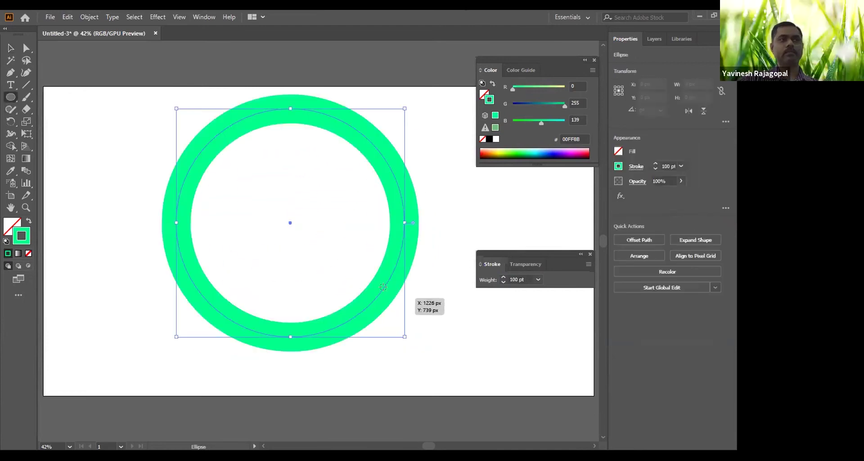
key("v")
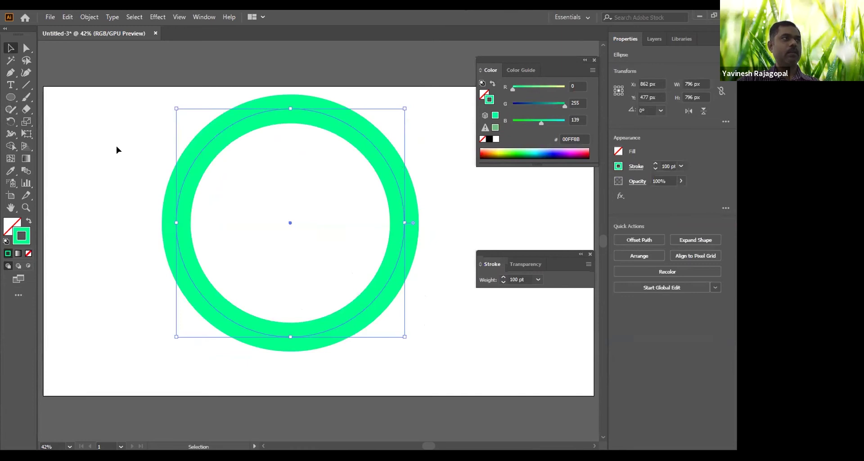
left_click(491, 84)
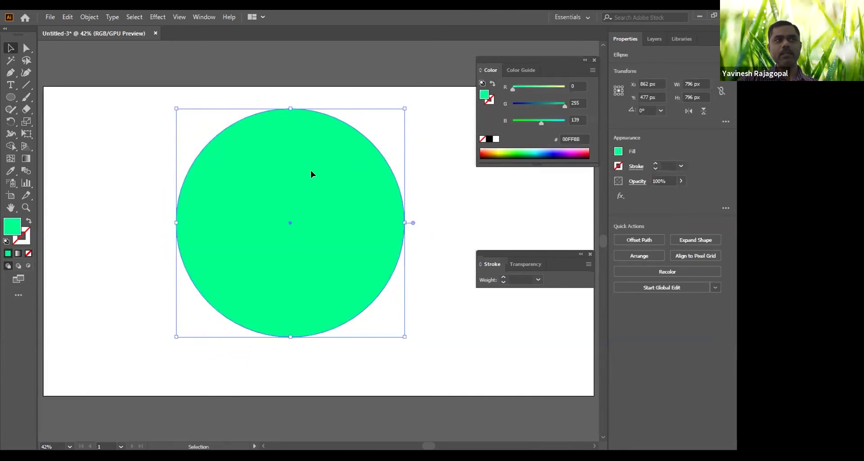
left_click_drag(304, 248, 308, 259)
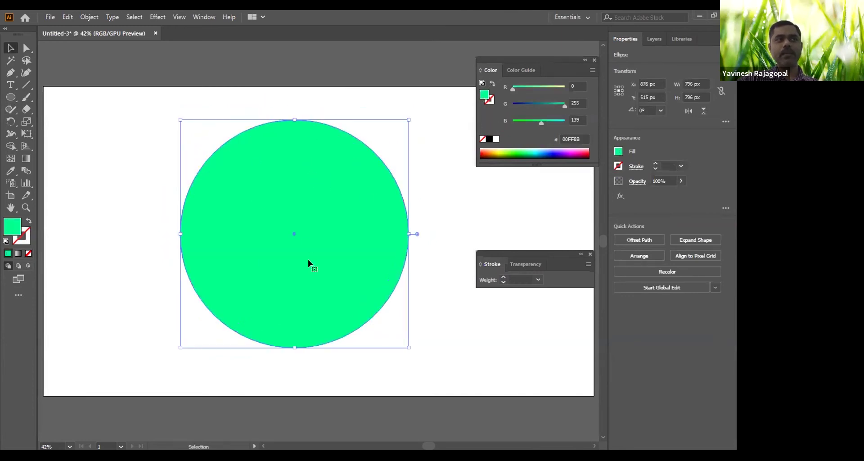
left_click(28, 221)
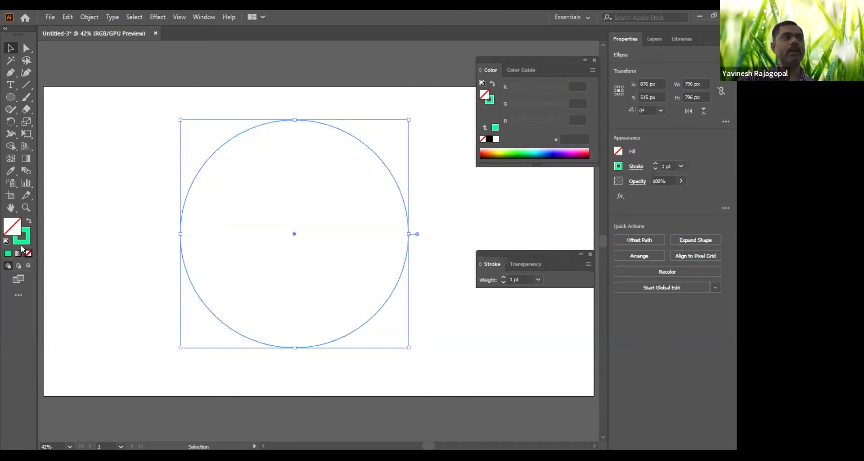
Reselect the circle and move the Stroke panel into a better position.
left_click(118, 195)
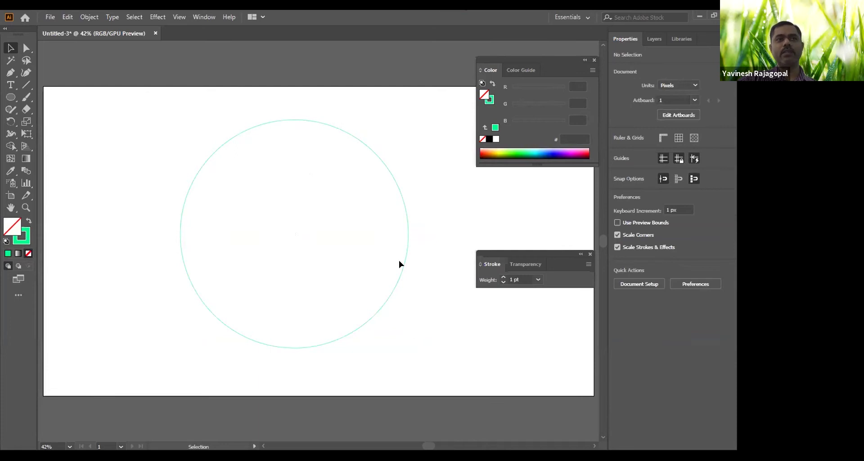
left_click_drag(162, 145, 240, 193)
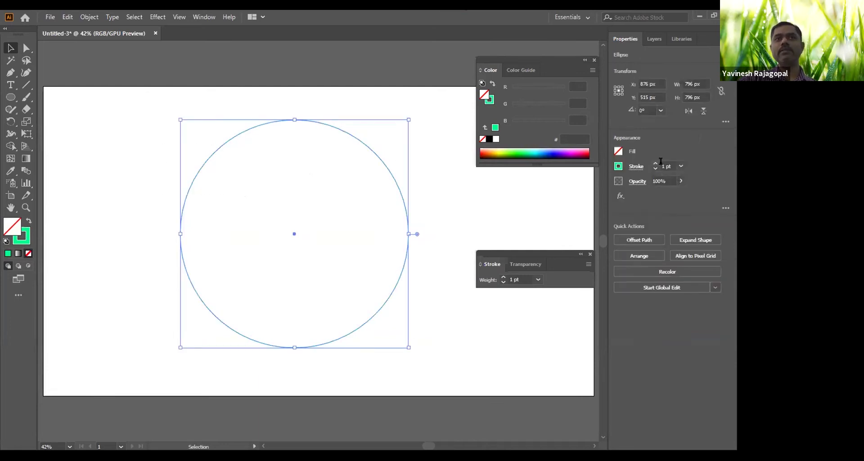
mouse_move(511, 252)
left_mouse_down()
mouse_move(463, 185)
mouse_move(489, 194)
mouse_move(501, 175)
left_mouse_up()
left_click(203, 16)
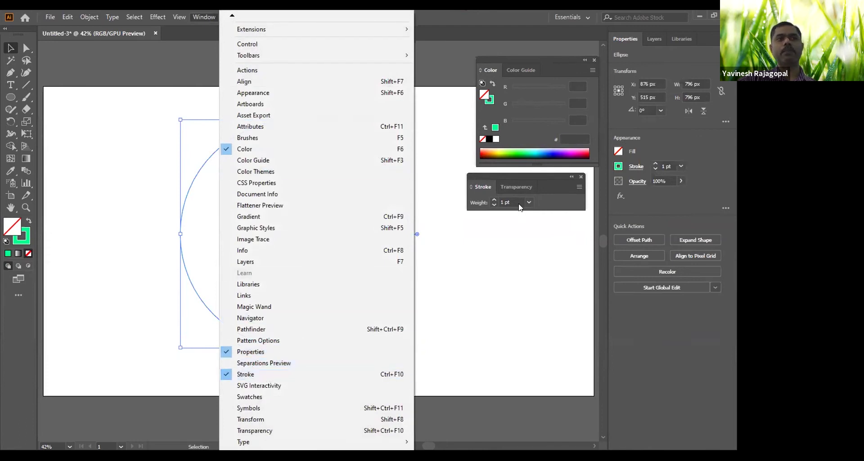
Set the circle's green stroke weight to 100 pt, then reselect the thick ring.
left_click(497, 203)
left_click(495, 201)
left_click(494, 201)
left_click(495, 201)
left_click(495, 201)
left_click(495, 201)
left_click(495, 200)
left_click(495, 200)
left_click(494, 201)
left_click(494, 200)
left_click(494, 200)
left_click(495, 201)
left_click(495, 201)
left_click(495, 201)
left_click(495, 200)
left_click(495, 201)
left_click(494, 201)
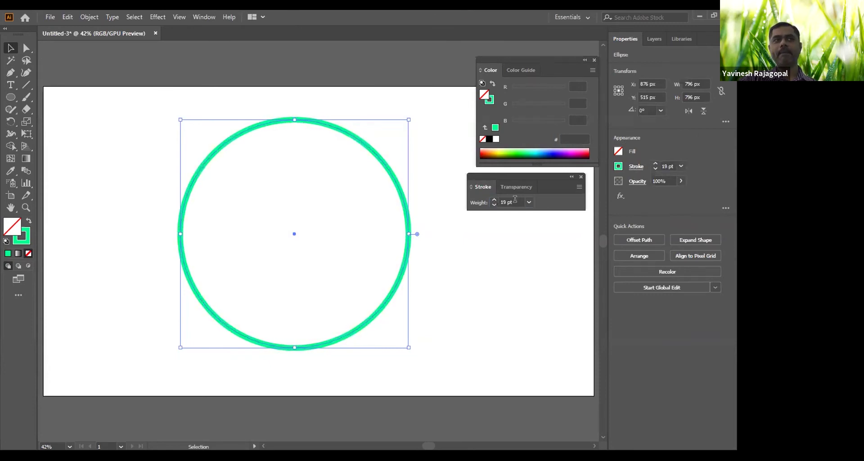
left_click(515, 199)
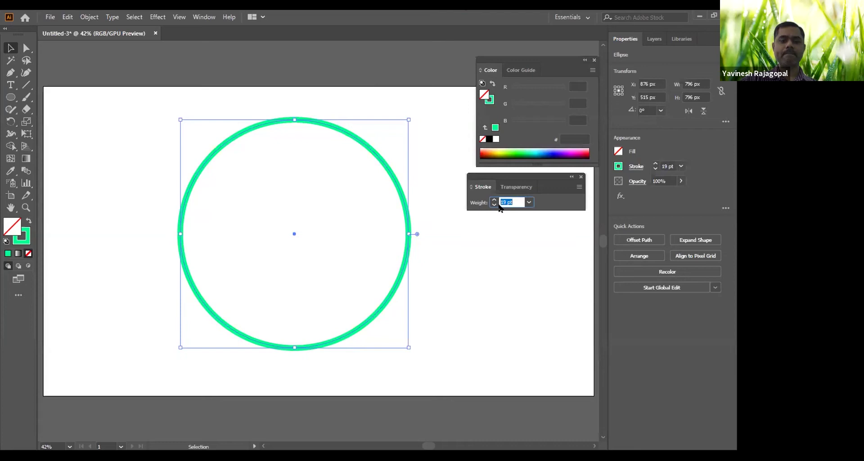
type("100")
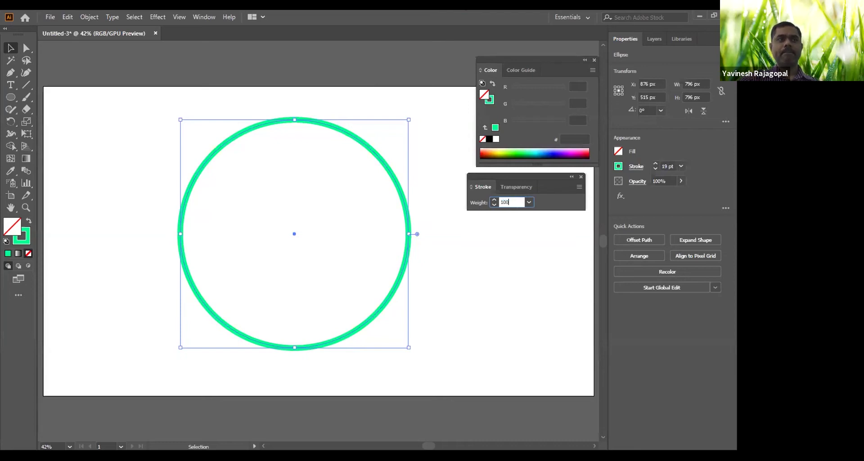
key("Return")
left_click(467, 261)
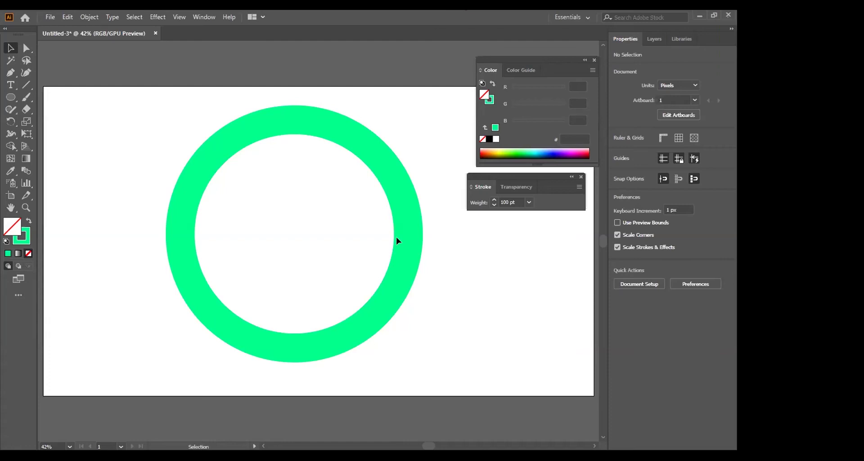
left_click_drag(459, 328, 266, 221)
Delete the green ring and draw a new circle with both fill and stroke set to None.
key("Delete")
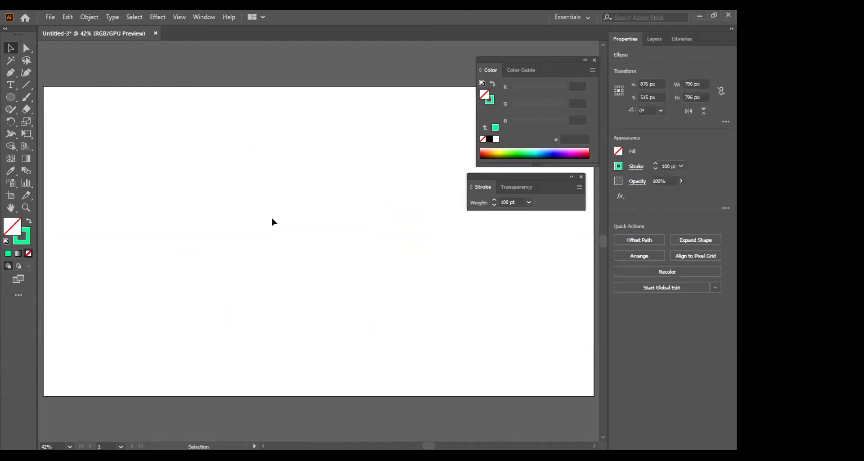
left_click(11, 97)
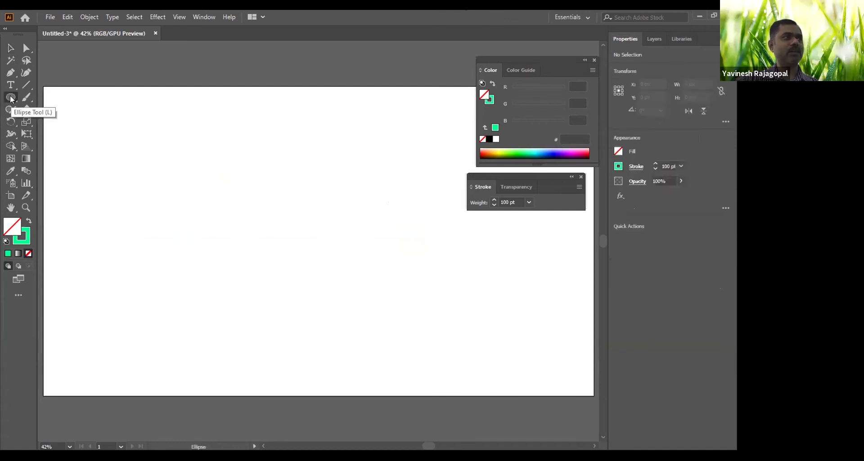
left_click_drag(285, 228, 383, 299)
key("v")
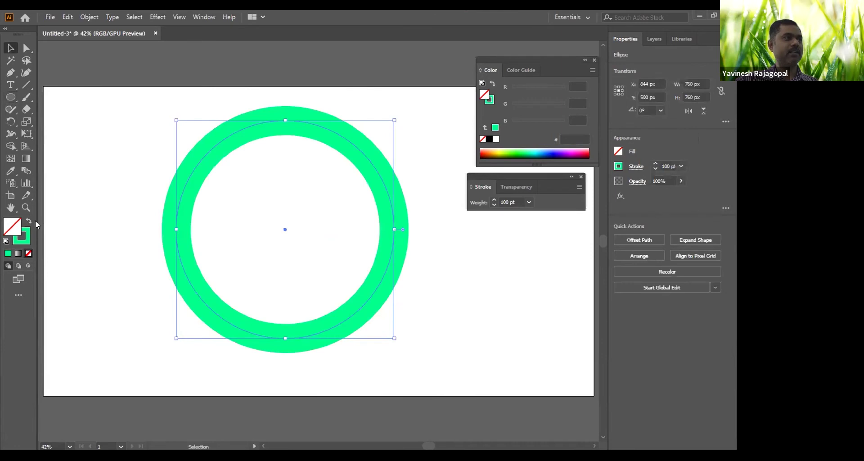
left_click(28, 221)
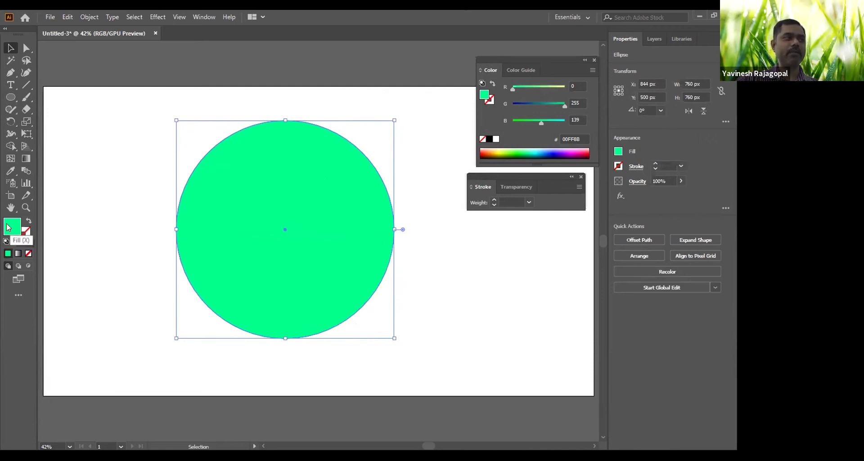
left_click(29, 253)
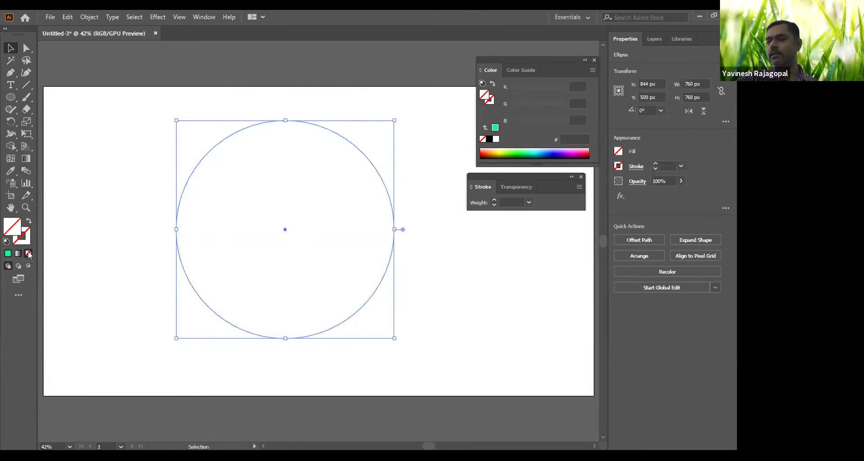
left_click(26, 236)
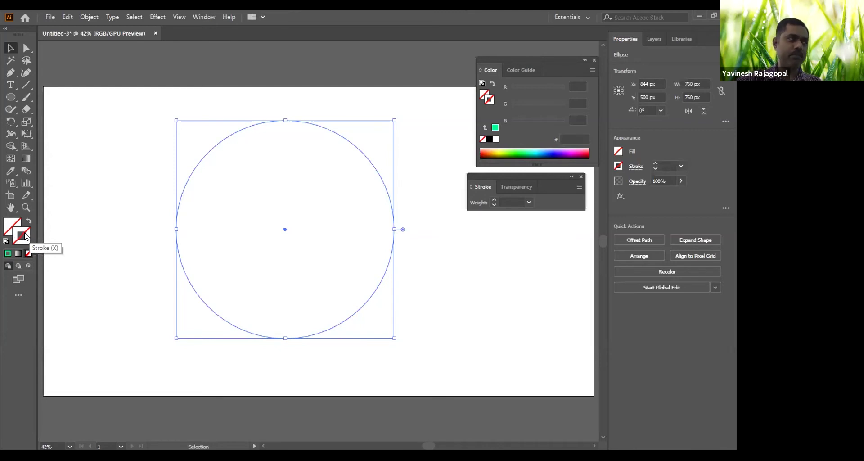
Give the circle's stroke the violet colour #4400FF in the Color Picker.
left_click(7, 254)
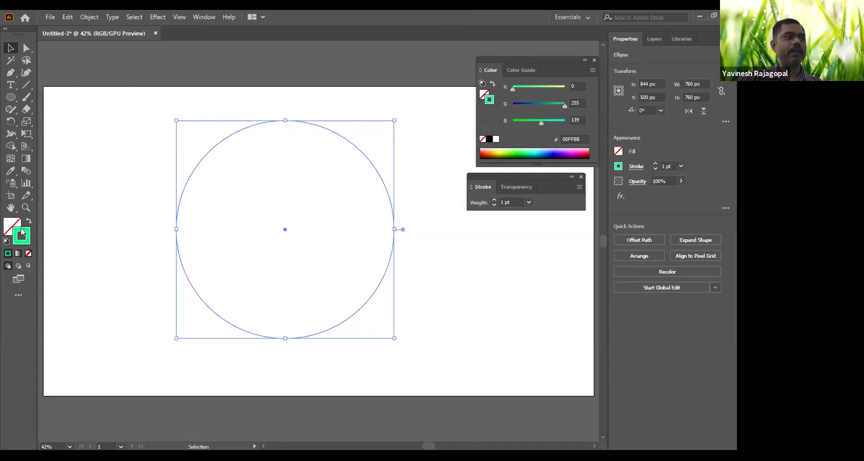
double_click(23, 235)
left_click(377, 202)
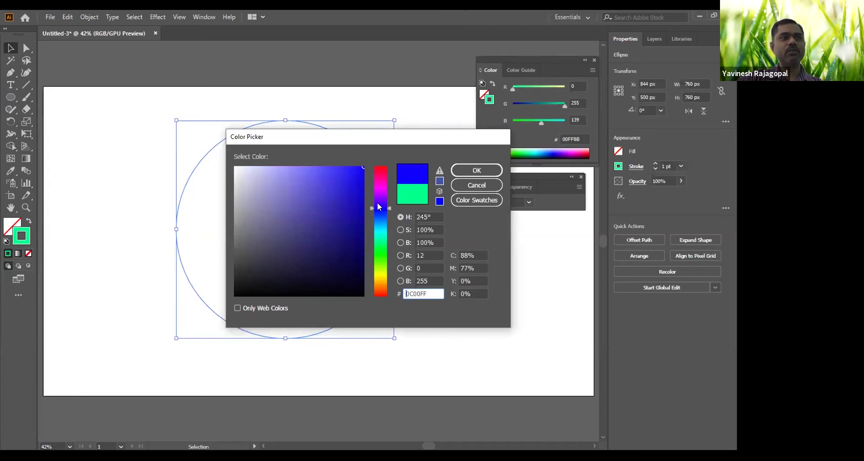
left_click(471, 169)
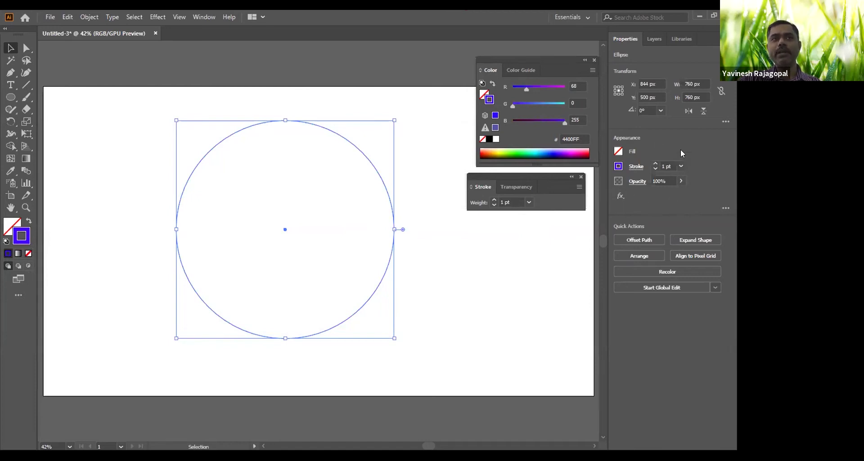
Set the stroke weight to 100 pt in the Stroke panel.
mouse_move(489, 176)
left_mouse_down()
mouse_move(483, 192)
mouse_move(492, 169)
left_mouse_up()
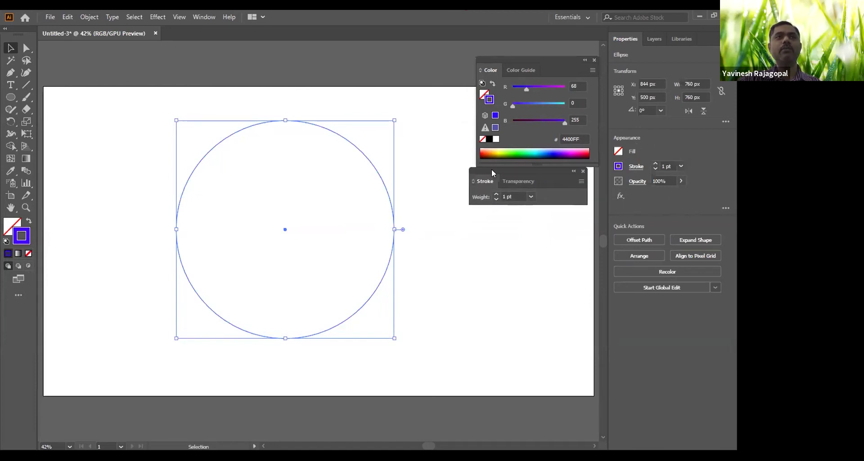
left_click(195, 16)
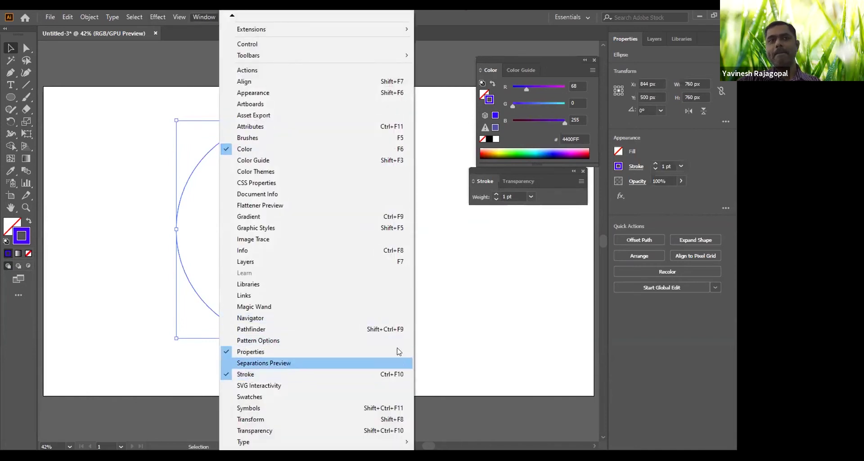
left_click(511, 196)
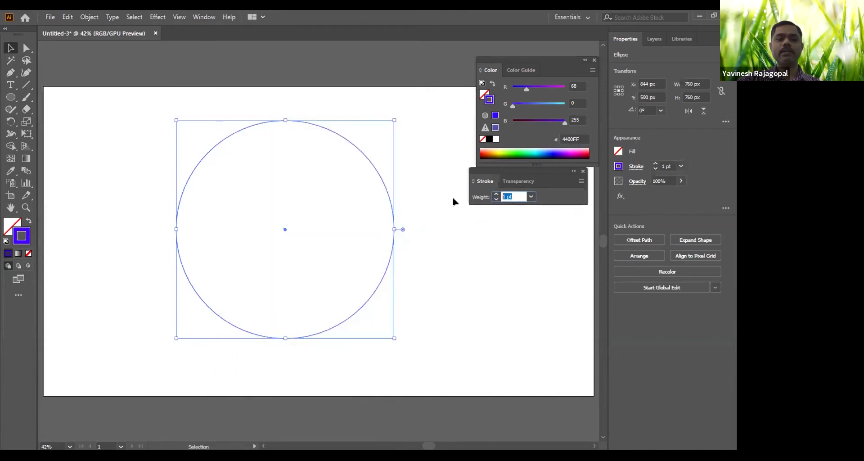
type("100")
key("Return")
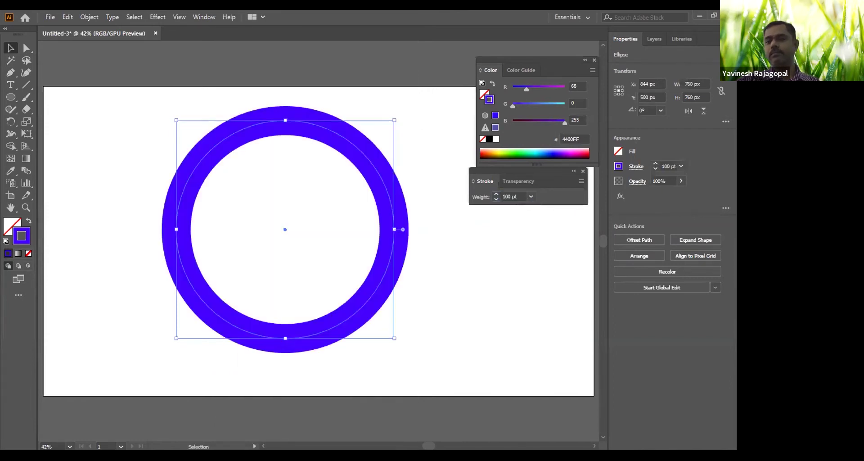
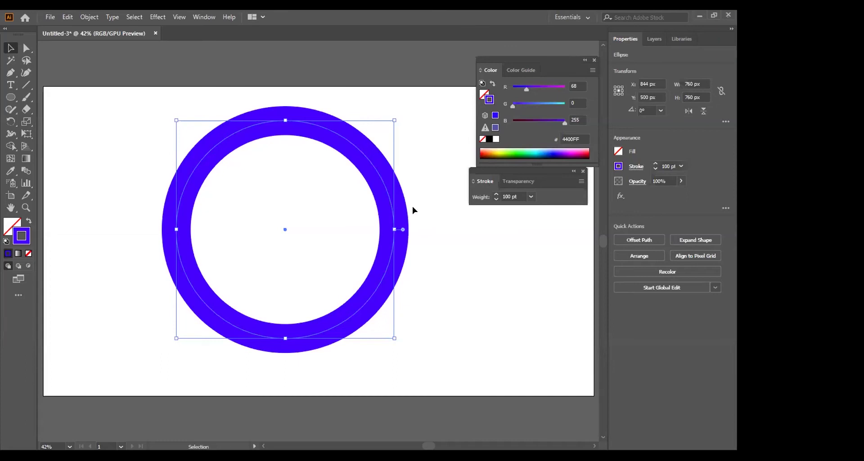
Inspect the ring's stroke weight, leaving it at 100 pt, and reselect the ring.
left_click(515, 195)
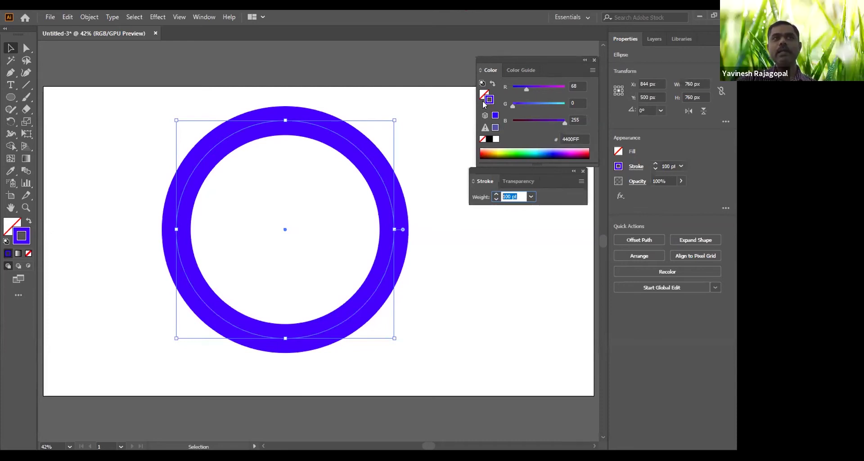
left_click(490, 71)
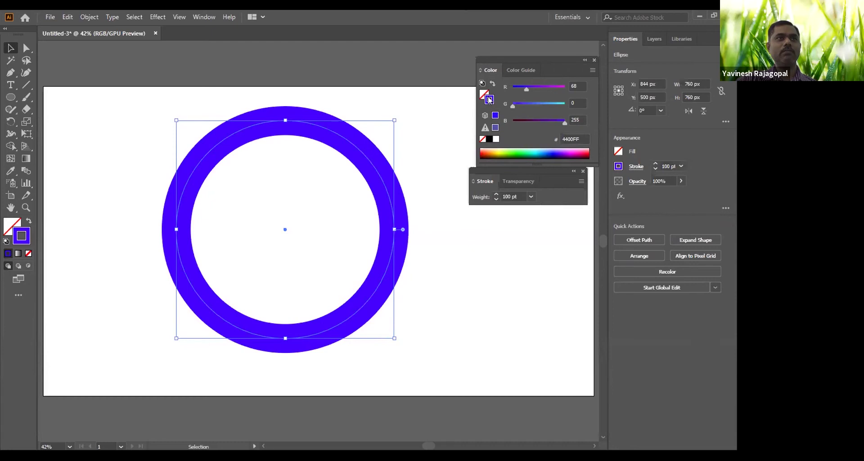
left_click(356, 118)
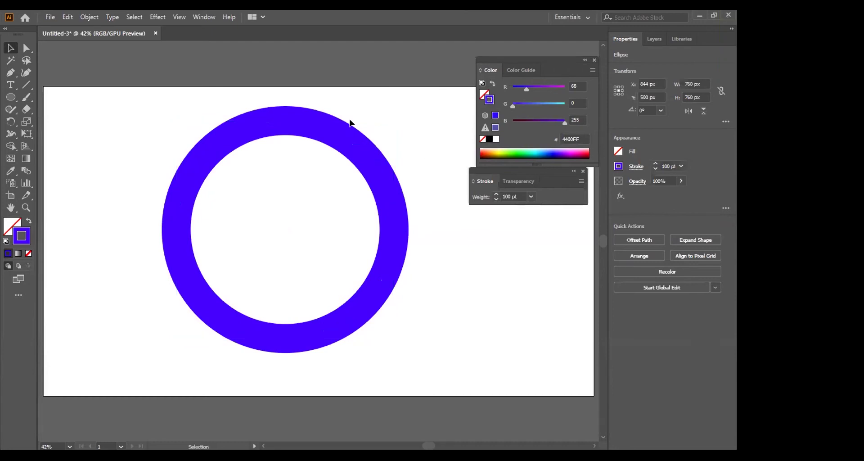
left_click_drag(327, 155, 285, 148)
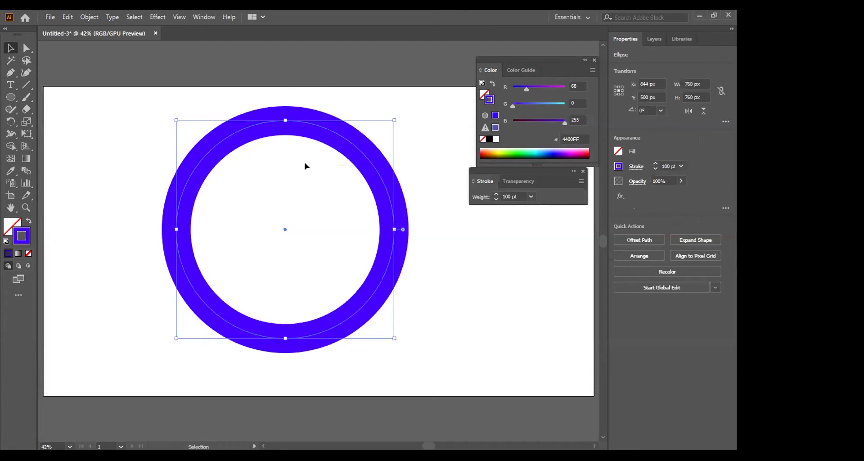
left_click(108, 171)
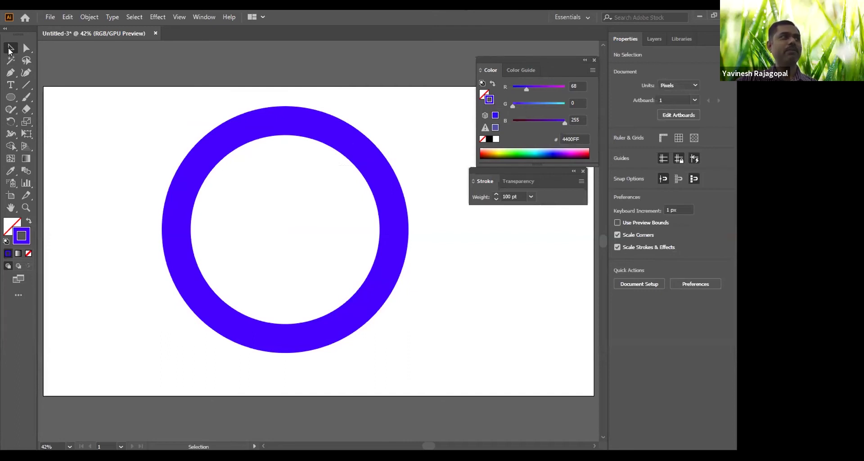
Select the 760 × 760 px ring and expand the Stroke panel to show all options.
left_click_drag(126, 135, 258, 218)
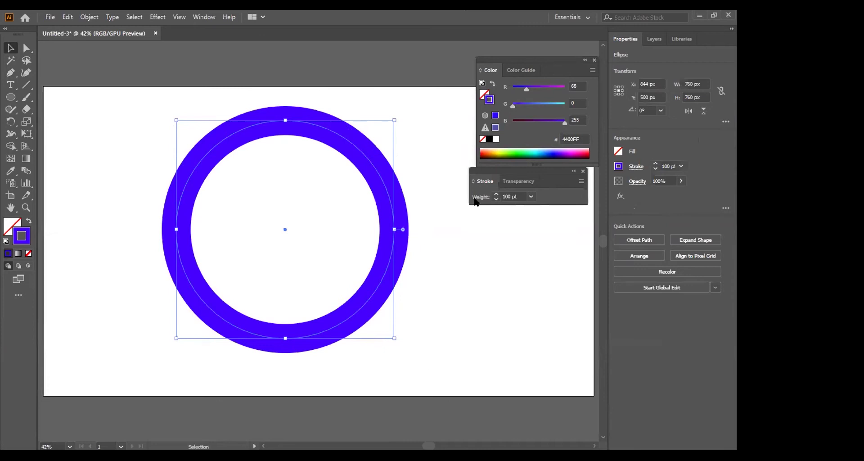
left_click(485, 179)
left_click(484, 179)
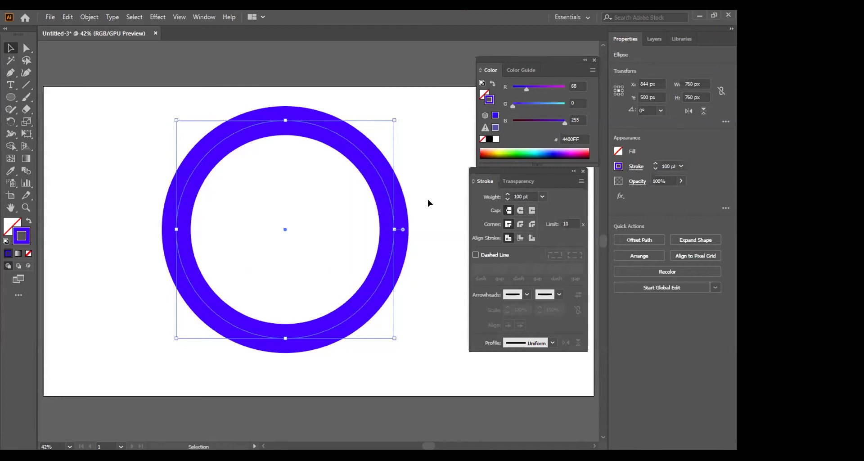
left_click(415, 146)
left_click(378, 179)
left_click(8, 98)
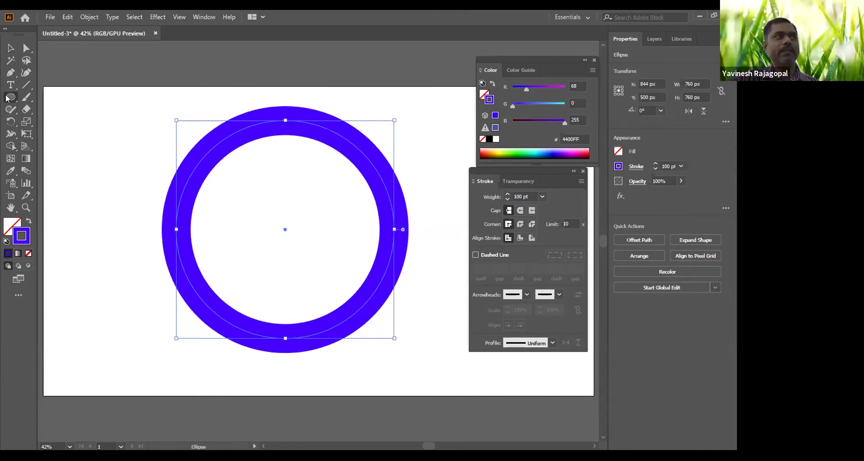
left_click(8, 98)
left_click(38, 97)
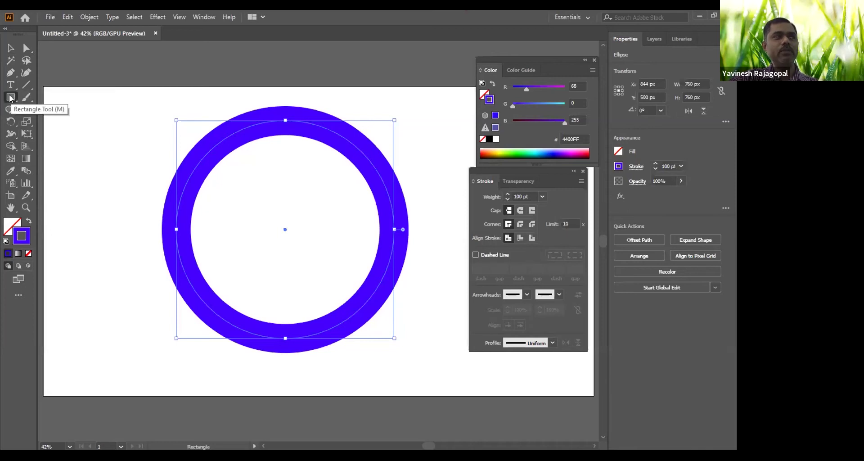
left_click(11, 97)
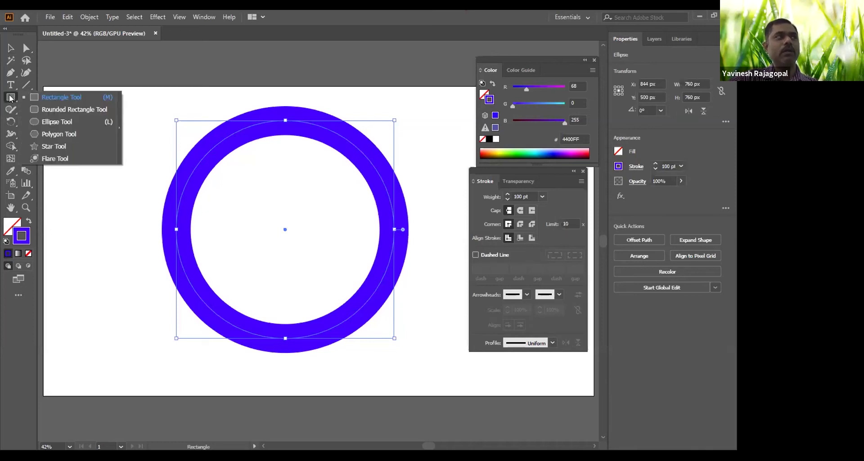
left_click(49, 120)
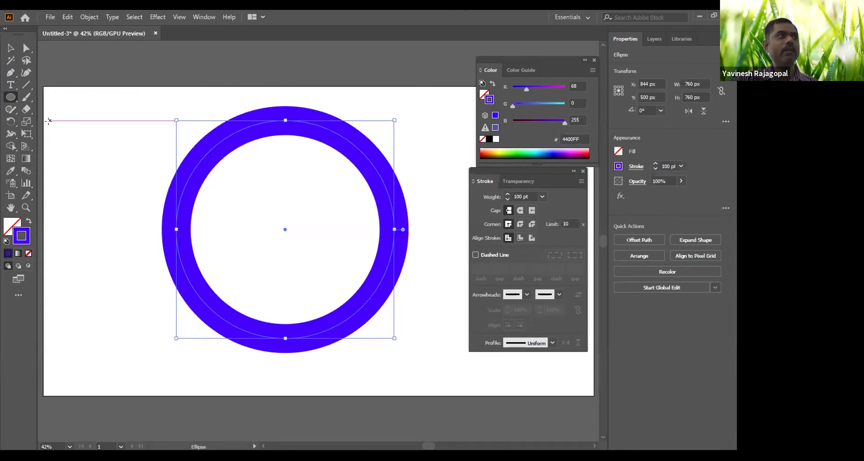
left_click(11, 98)
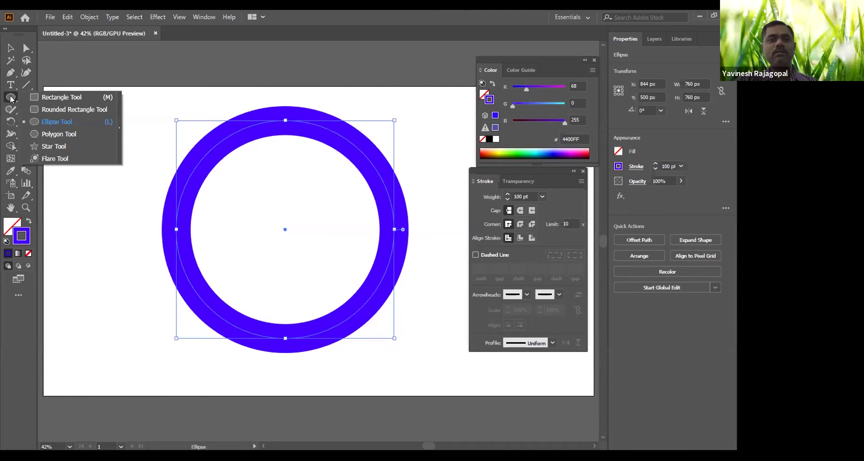
left_click(53, 124)
left_click_drag(92, 143, 275, 274)
key("Delete")
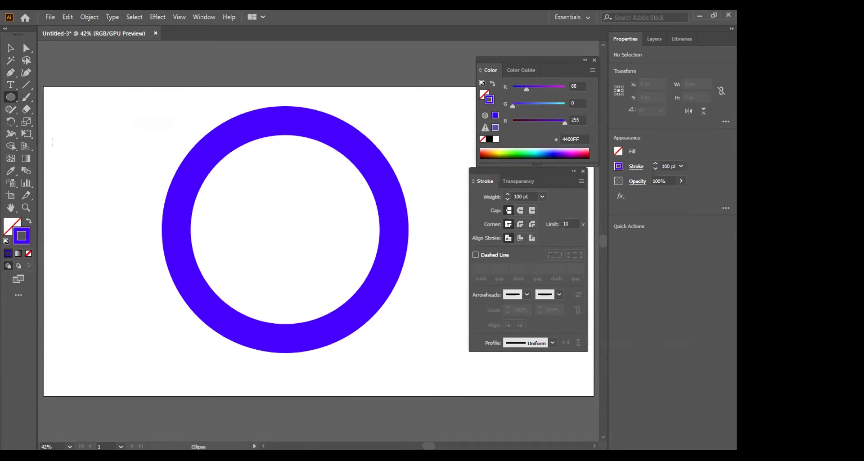
left_click(11, 48)
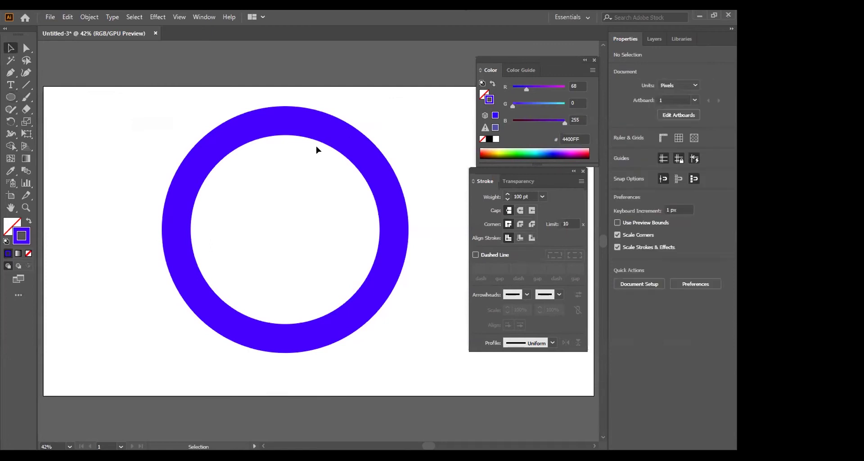
left_click_drag(407, 133, 384, 145)
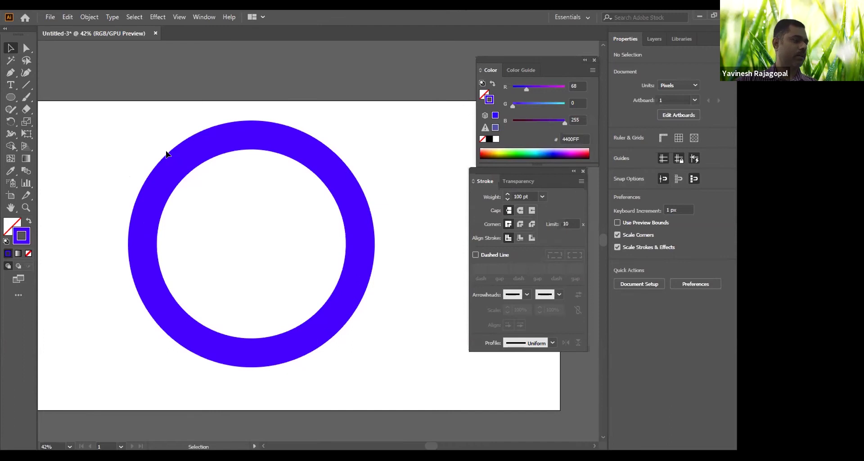
Cut the ring with the Scissors tool at its top and right anchor points.
key("c")
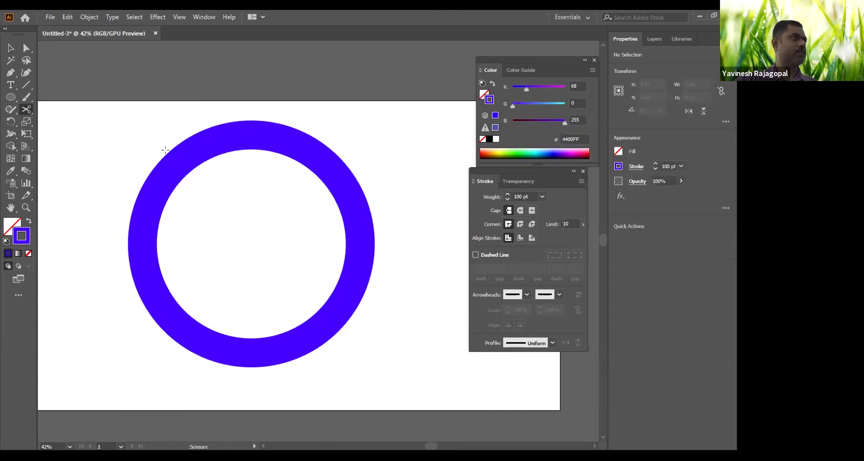
left_click(25, 110)
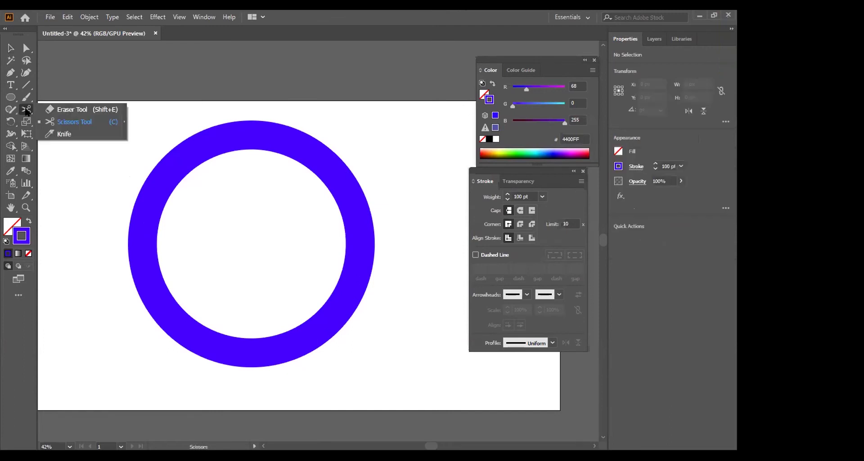
left_click(65, 109)
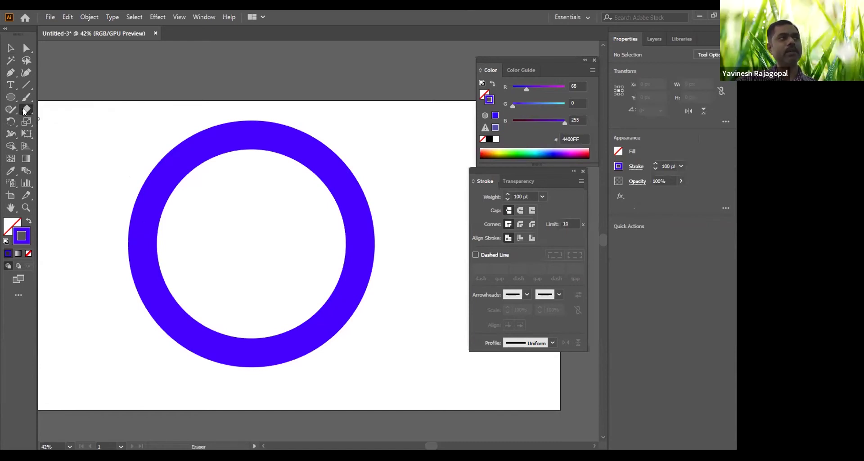
left_click(25, 110)
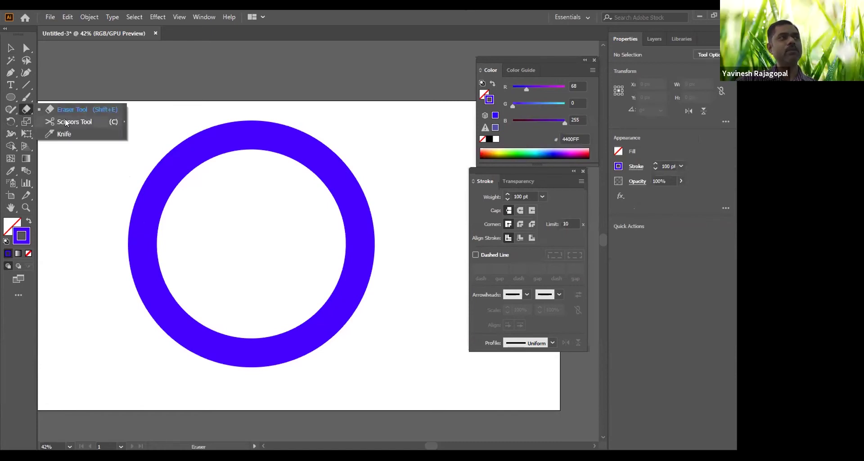
left_click(113, 122)
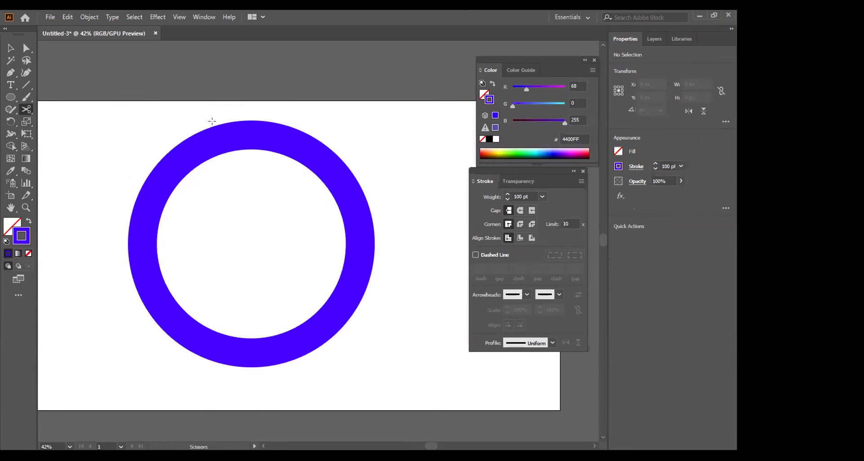
left_click(250, 133)
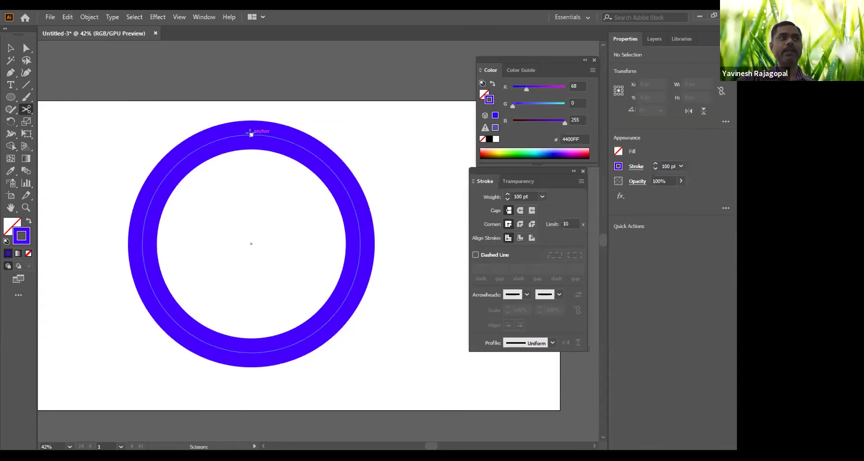
left_click(250, 133)
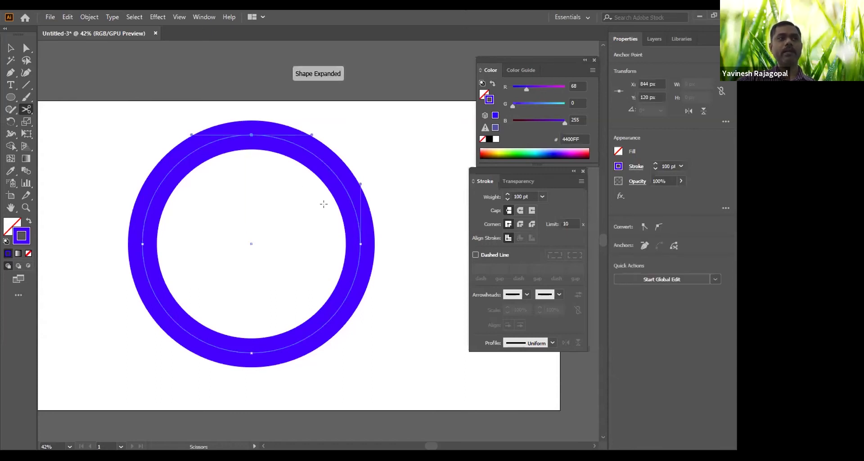
left_click(359, 242)
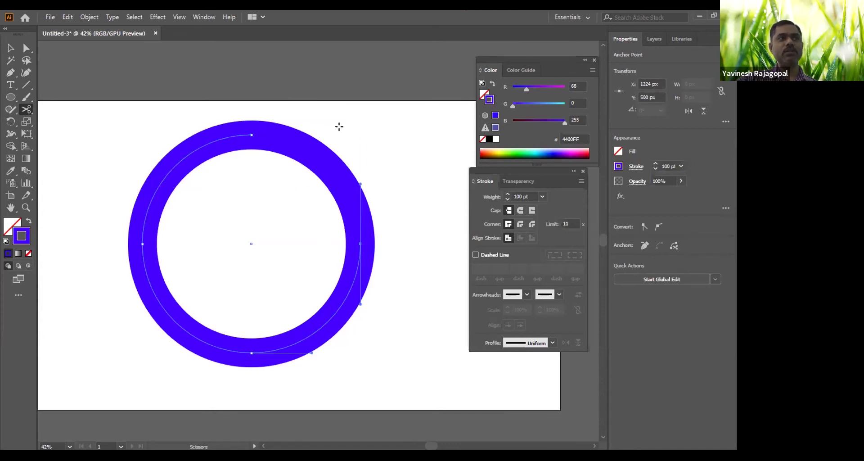
Delete the top-right quarter arc and select the remaining three-quarter arc.
left_click(12, 49)
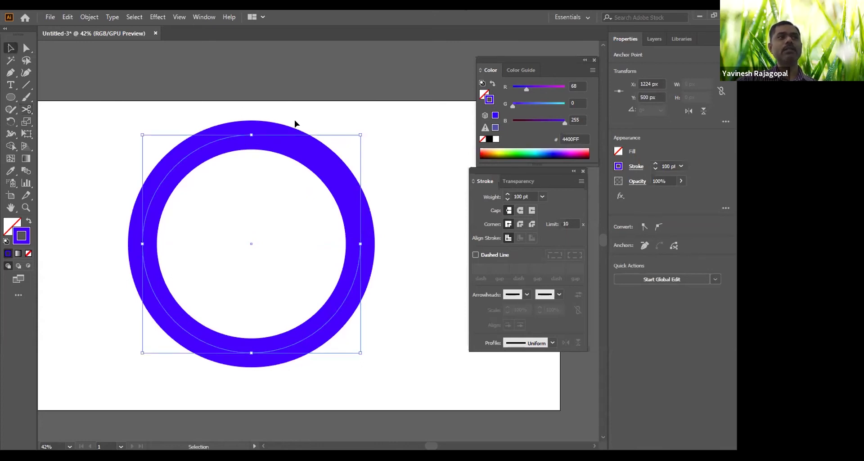
left_click(325, 197)
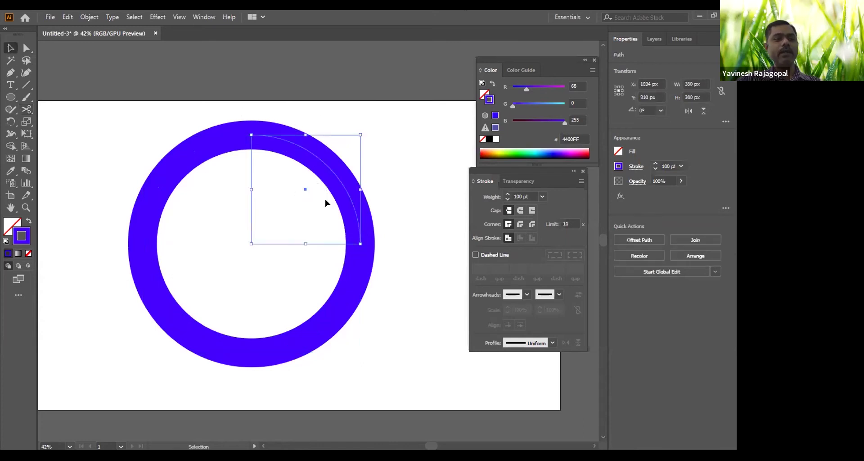
key("Delete")
left_click(301, 194)
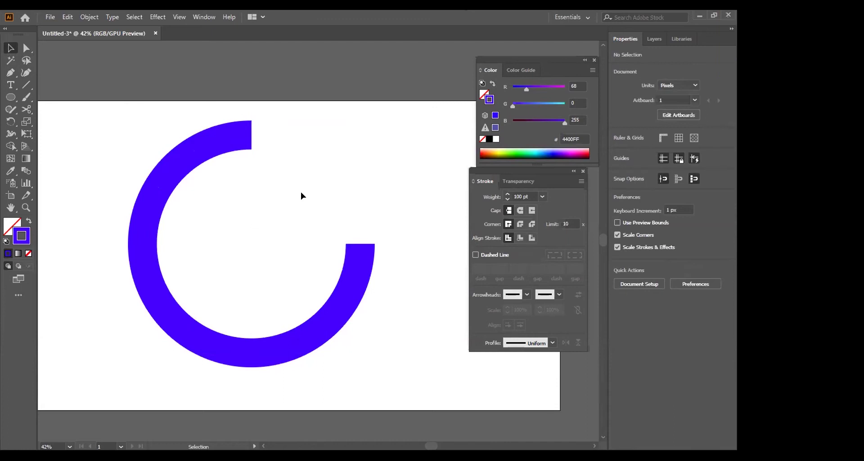
left_click_drag(408, 219, 274, 272)
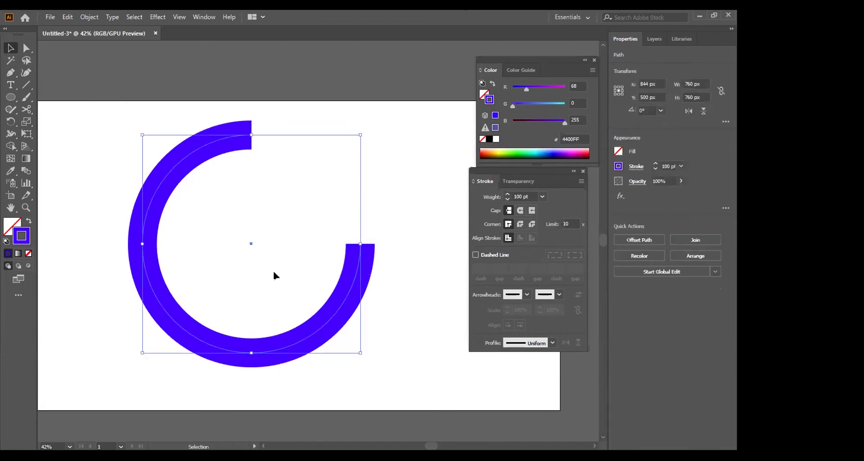
Undo the deletion and cuts to restore the full 100 pt blue ring, then reselect it.
key("Delete")
key("a")
key("ctrl+z")
key("ctrl+z")
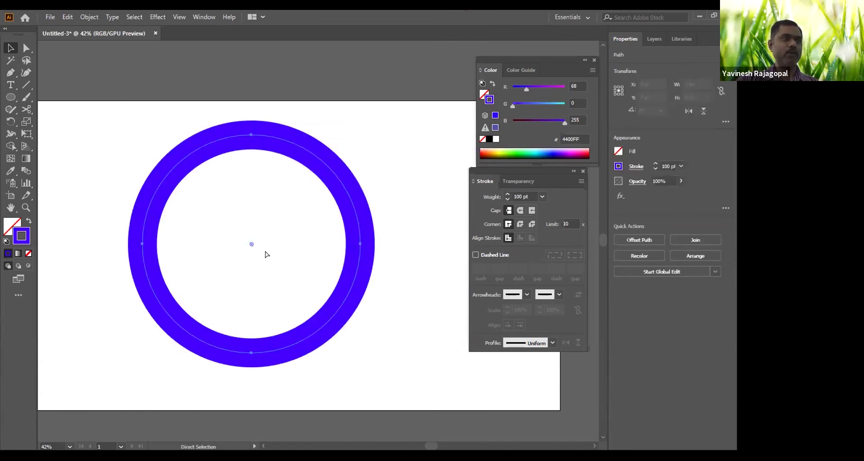
left_click(384, 157)
key("v")
left_click(320, 153)
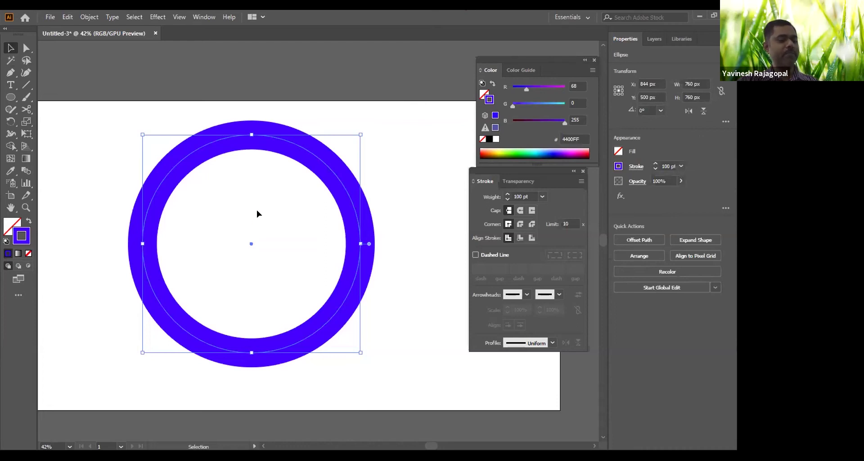
key("c")
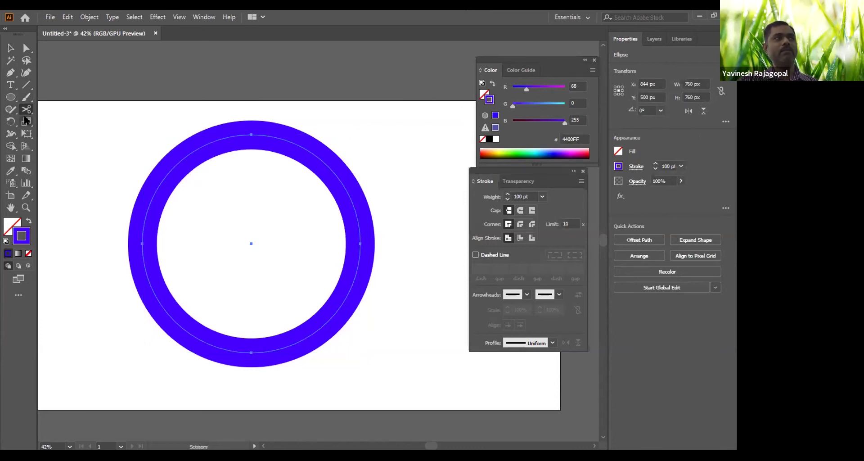
left_click(250, 132)
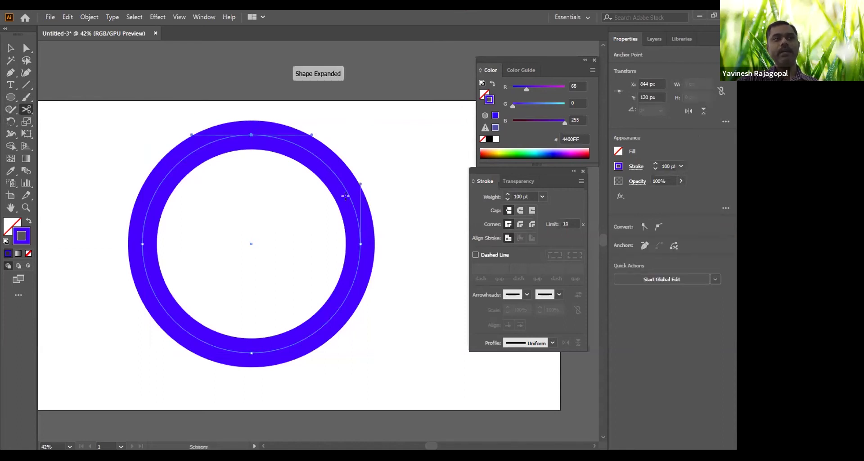
left_click(359, 242)
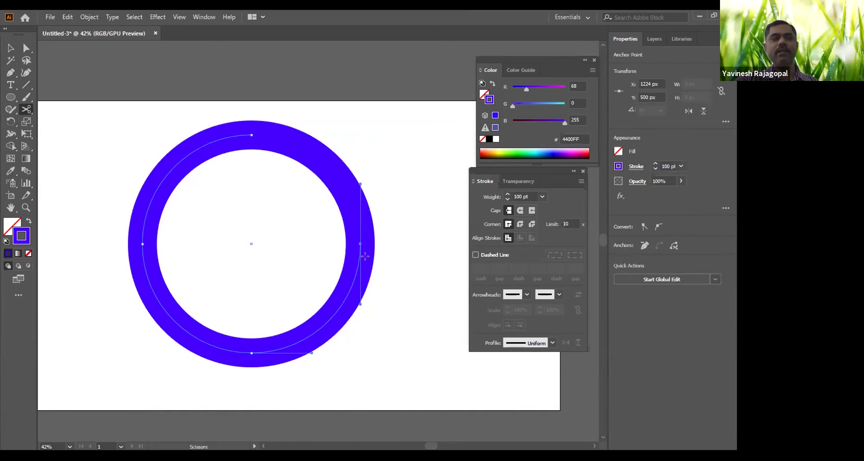
left_click(10, 49)
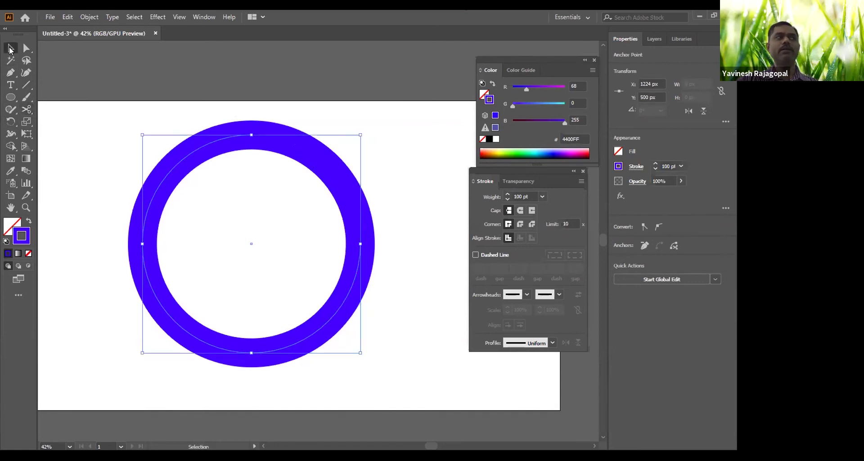
left_click(321, 162)
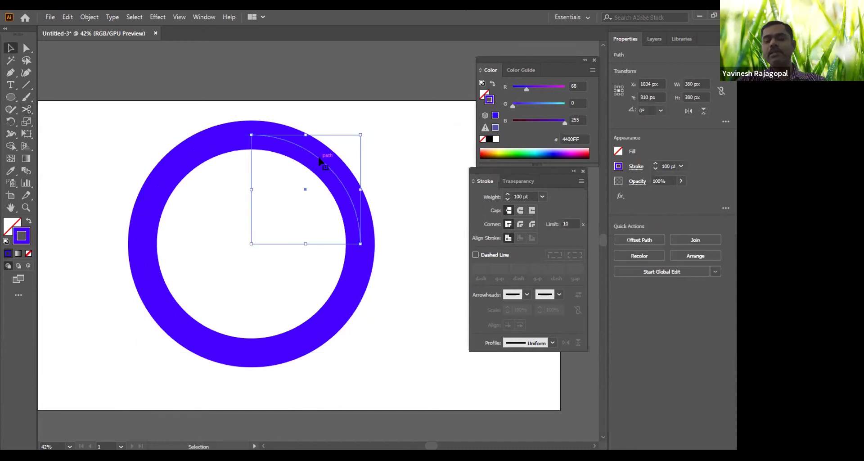
key("Delete")
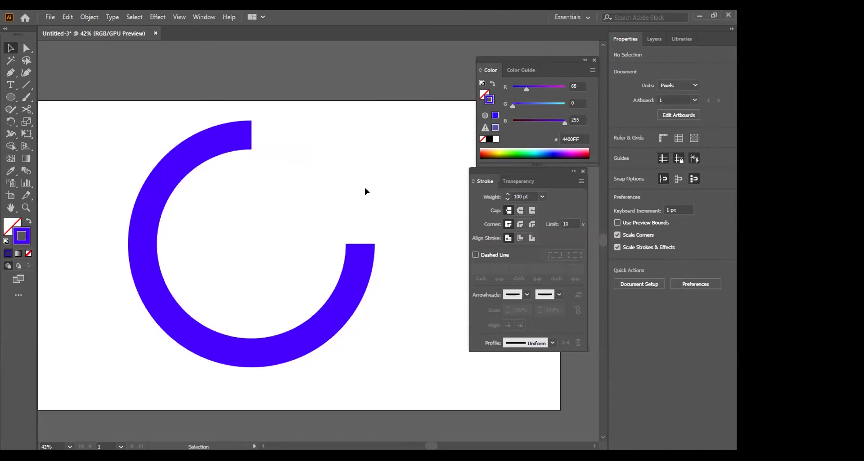
key("a")
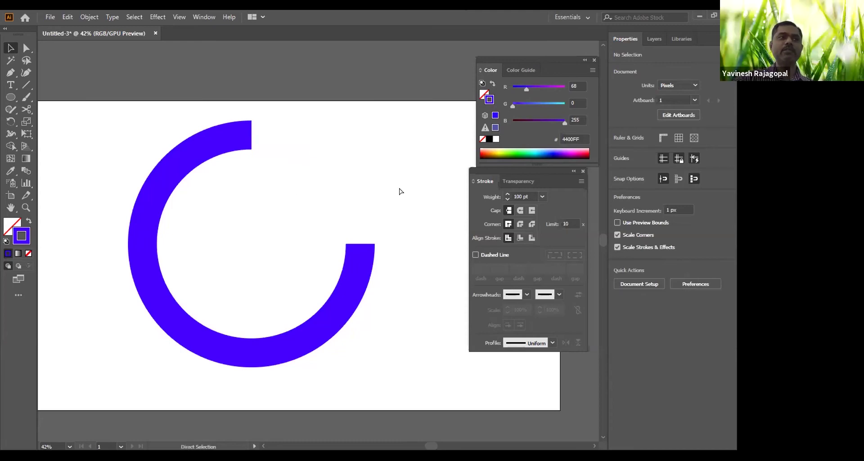
key("ctrl+z")
key("ctrl+a")
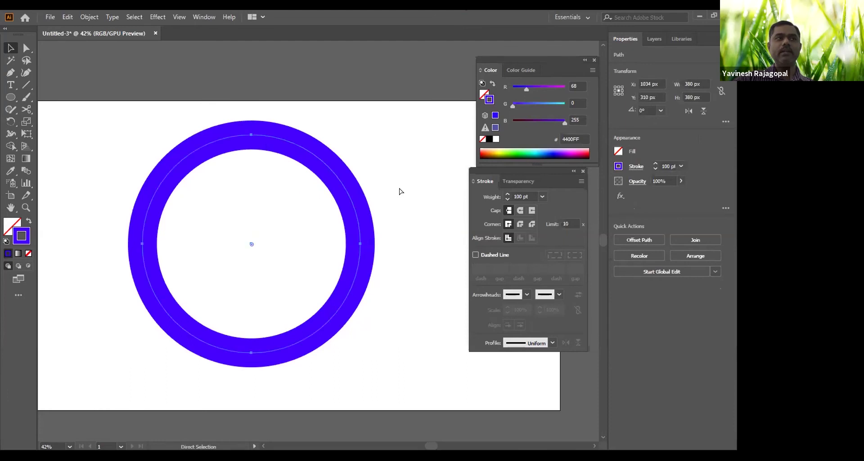
key("ctrl+z")
key("v")
left_click(407, 180)
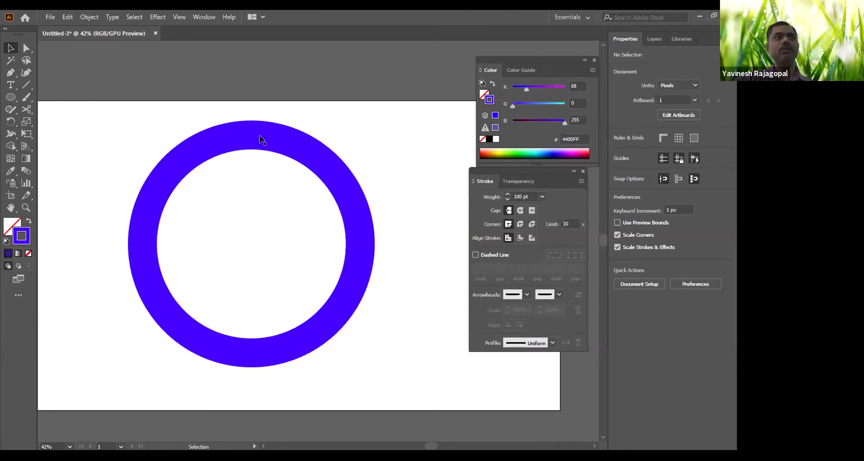
left_click(325, 166)
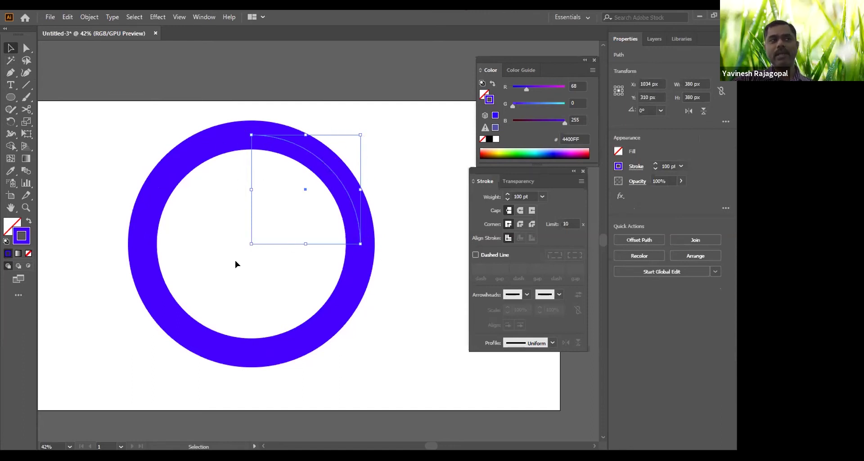
key("Delete")
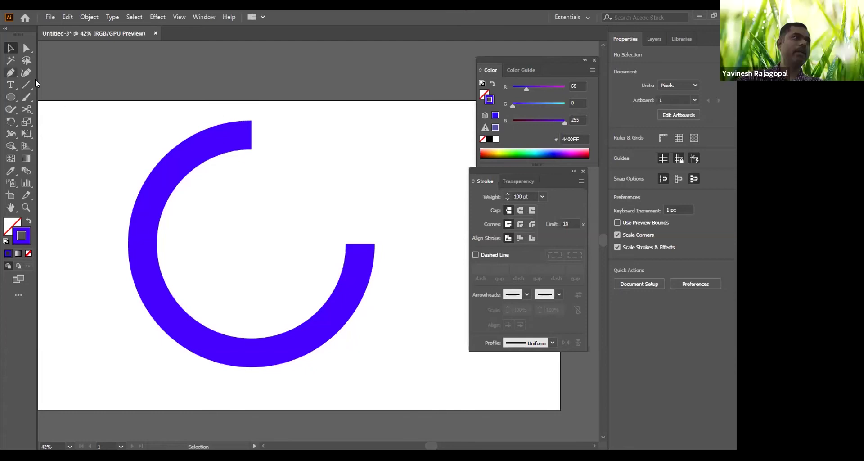
key("ctrl+z")
key("ctrl+z")
key("ctrl+z")
key("ctrl+z")
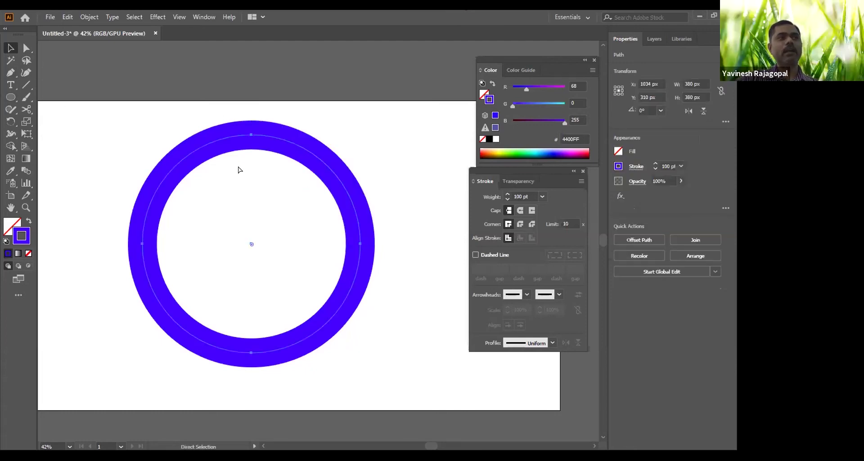
key("v")
key("ctrl+z")
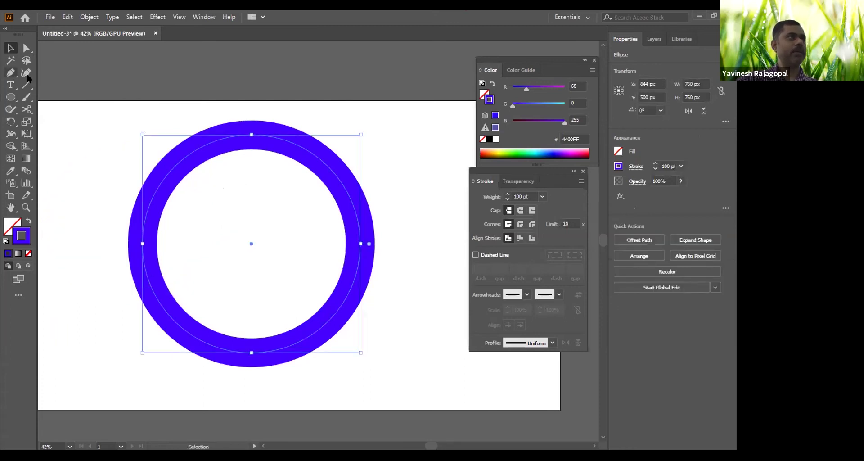
left_click(27, 109)
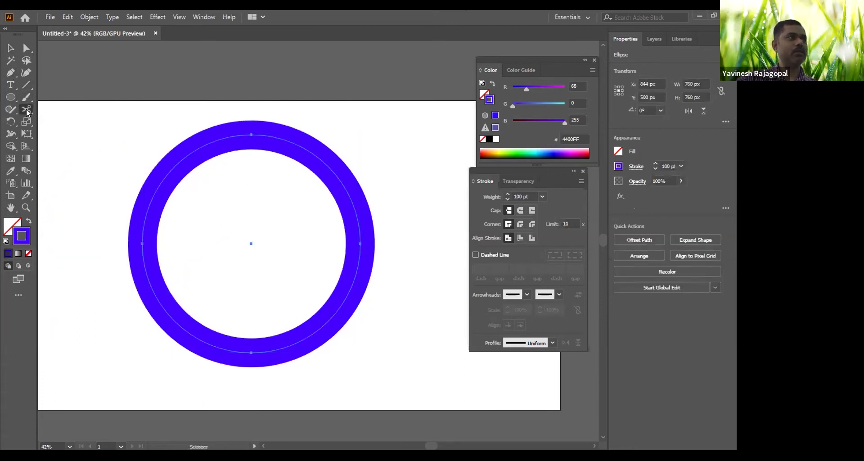
left_click(253, 142)
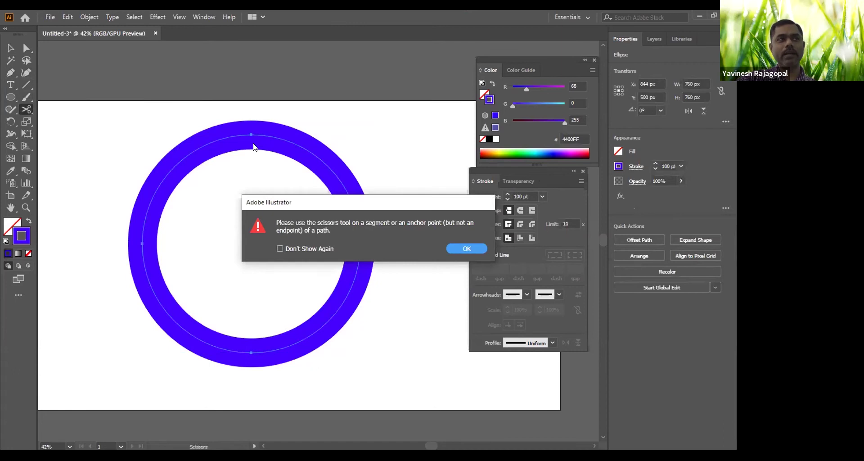
left_click_drag(383, 205, 323, 162)
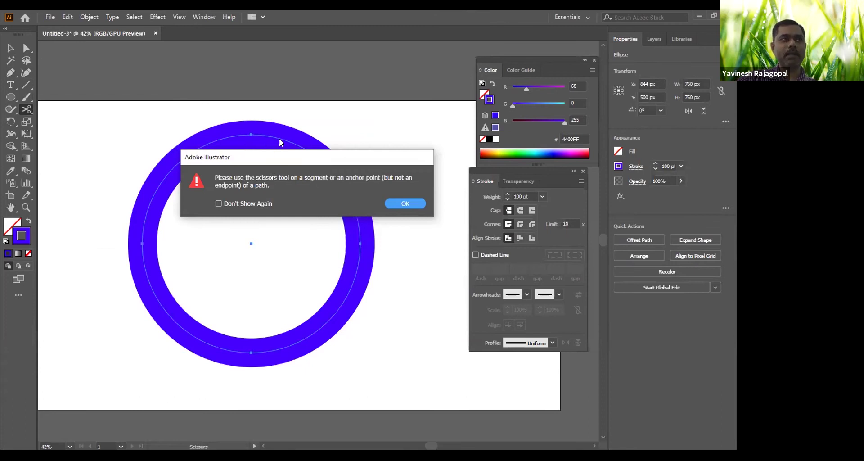
left_click(403, 201)
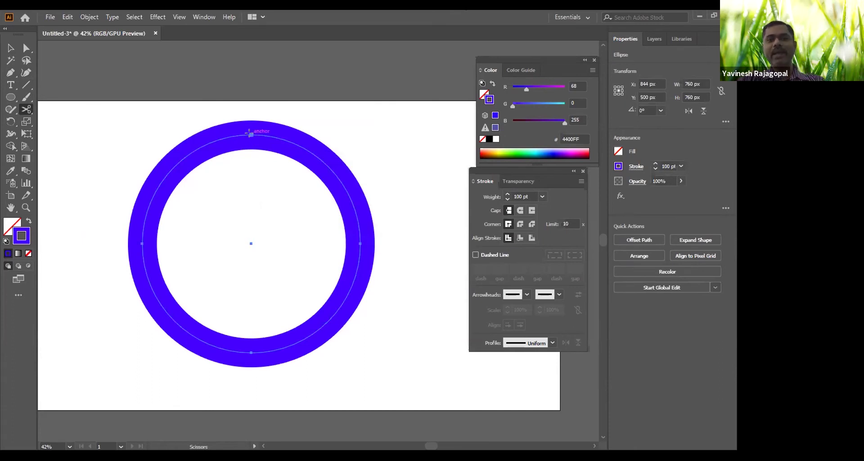
Cut the ring at its top and right anchors and select the 380 × 380 px top-right arc.
left_click(251, 133)
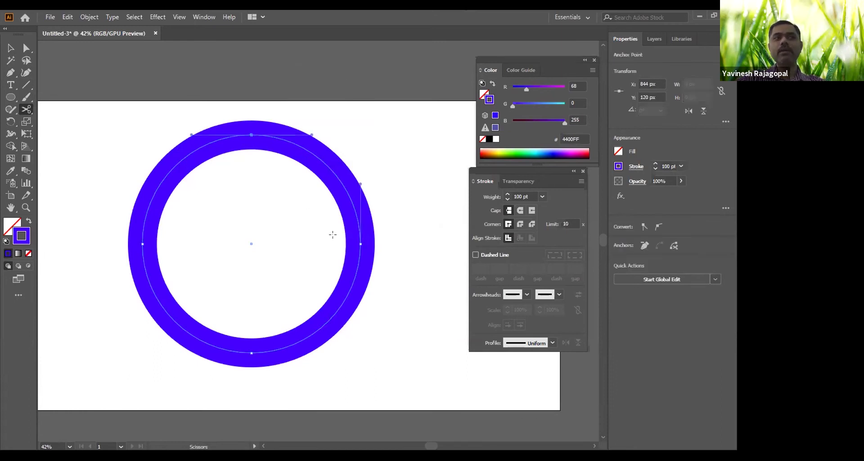
left_click(359, 243)
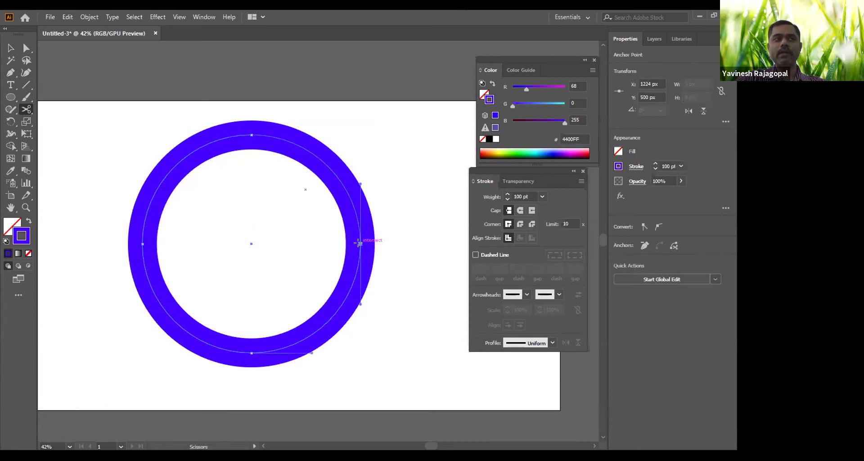
left_click(359, 243)
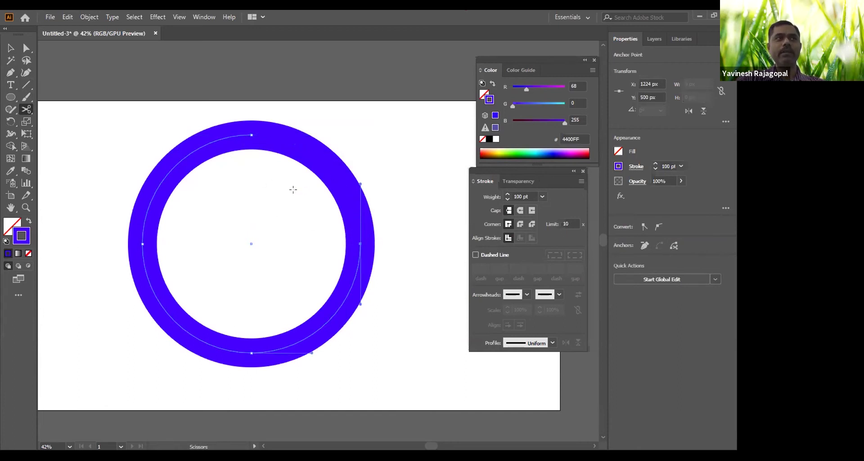
left_click(10, 48)
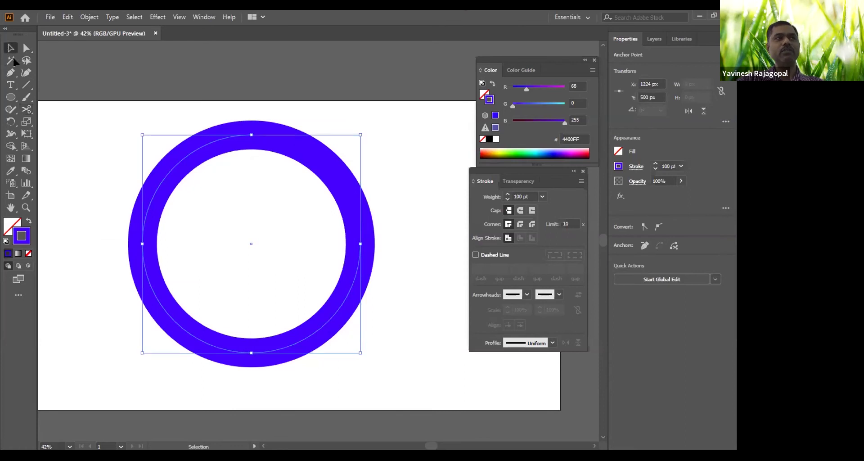
left_click(322, 161)
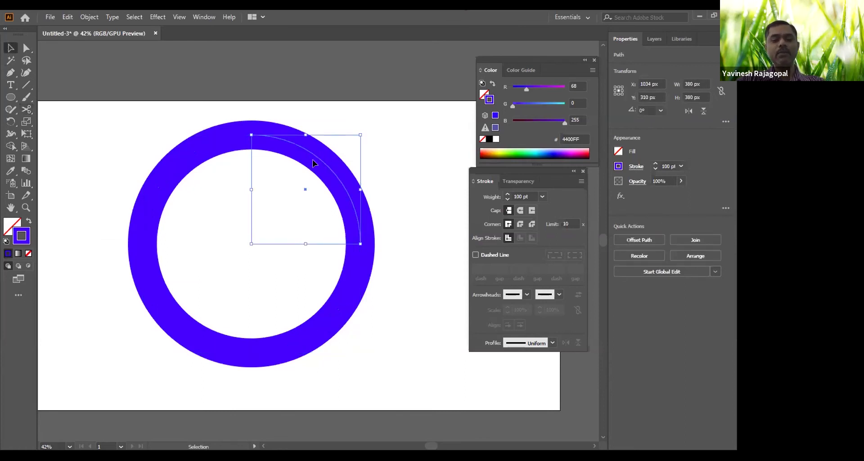
Delete the selected top-right quarter arc.
key("Delete")
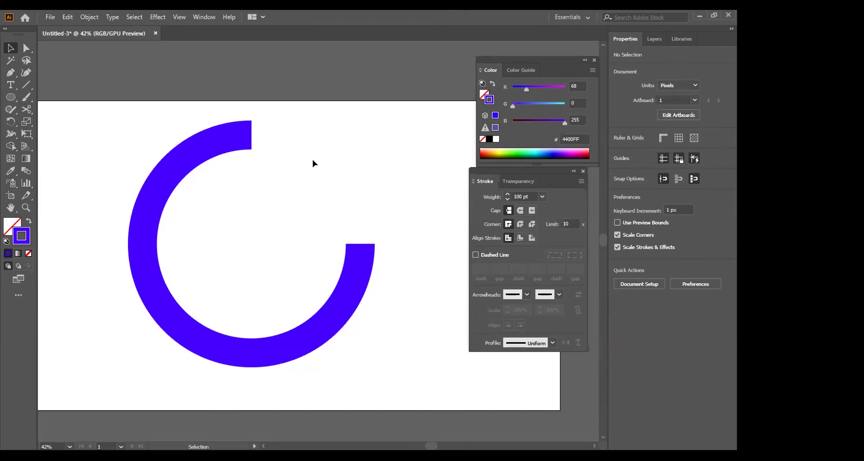
left_click_drag(359, 172, 309, 177)
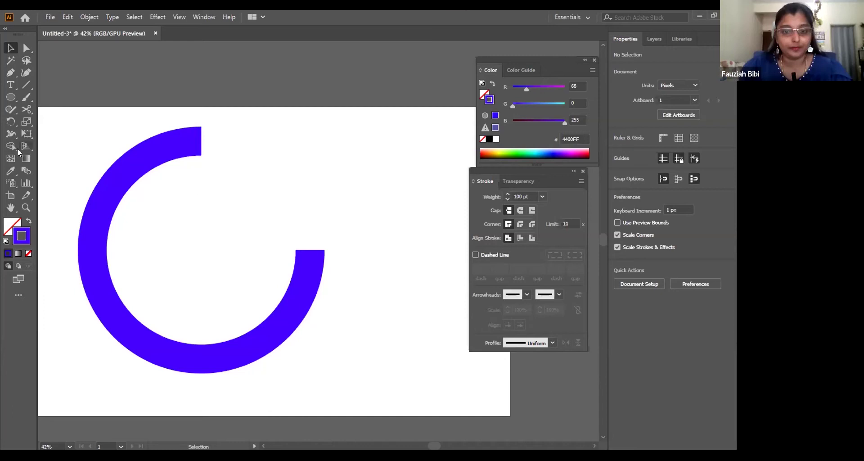
left_click(25, 110)
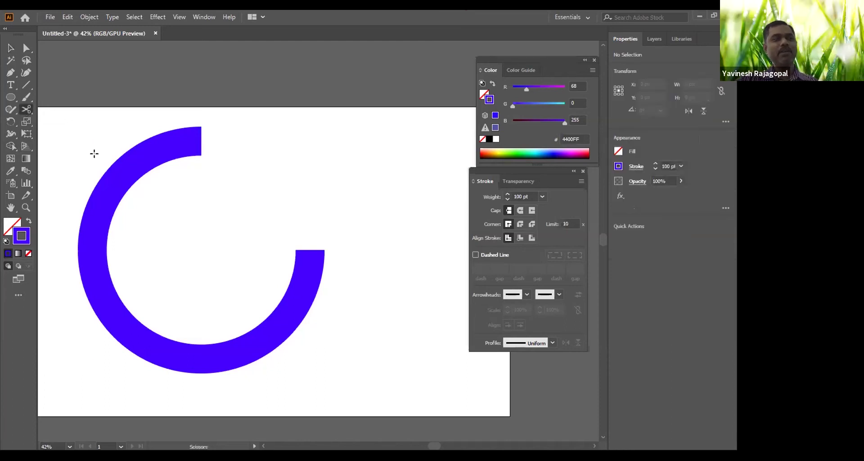
left_click(92, 247)
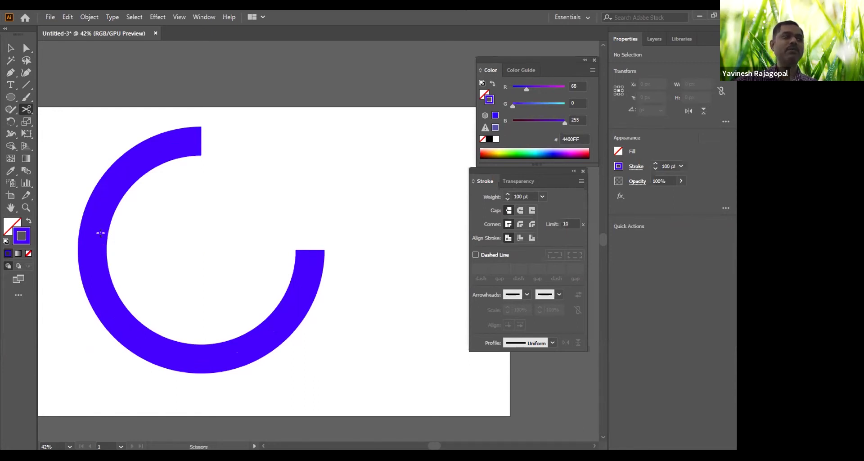
left_click(100, 232)
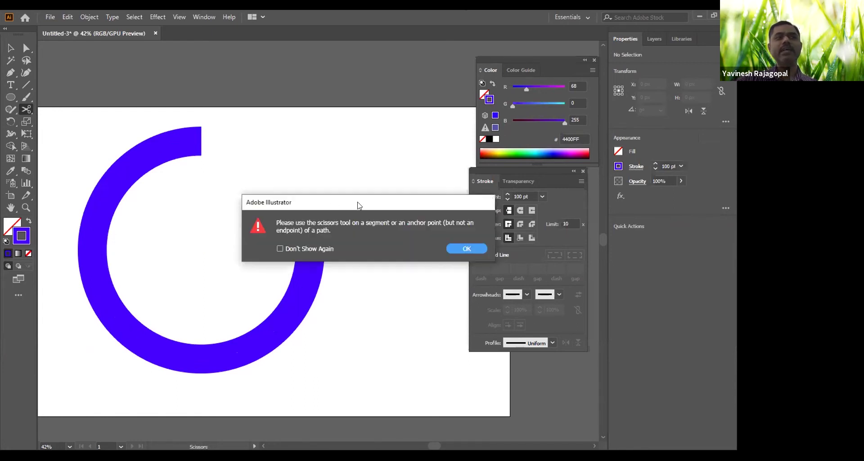
left_click_drag(356, 202, 264, 185)
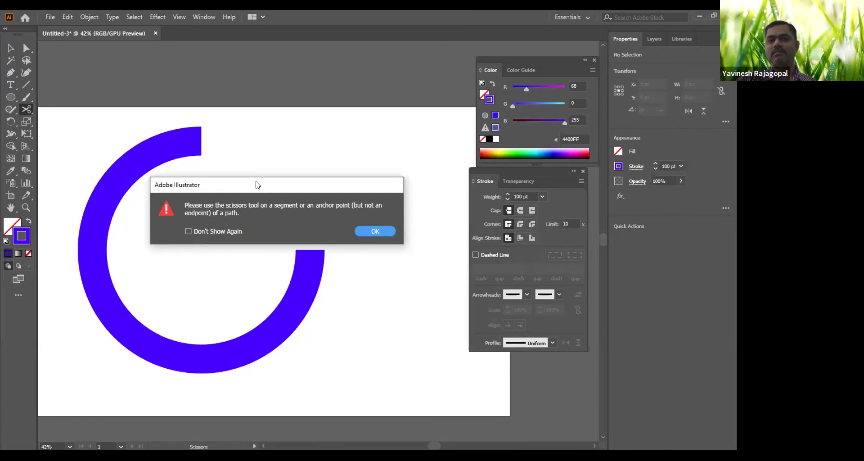
left_click(379, 231)
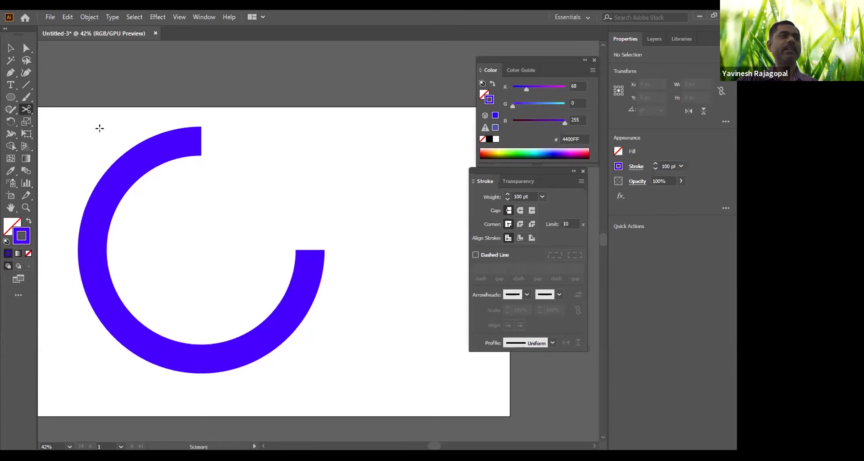
left_click(11, 48)
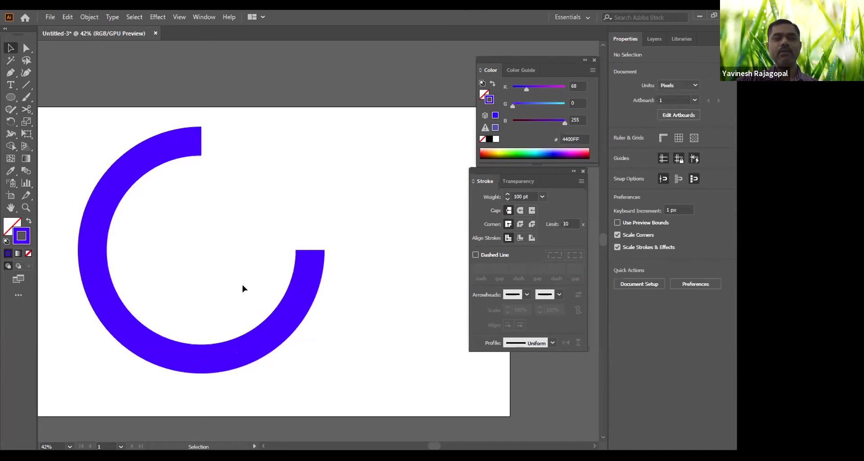
left_click(262, 322)
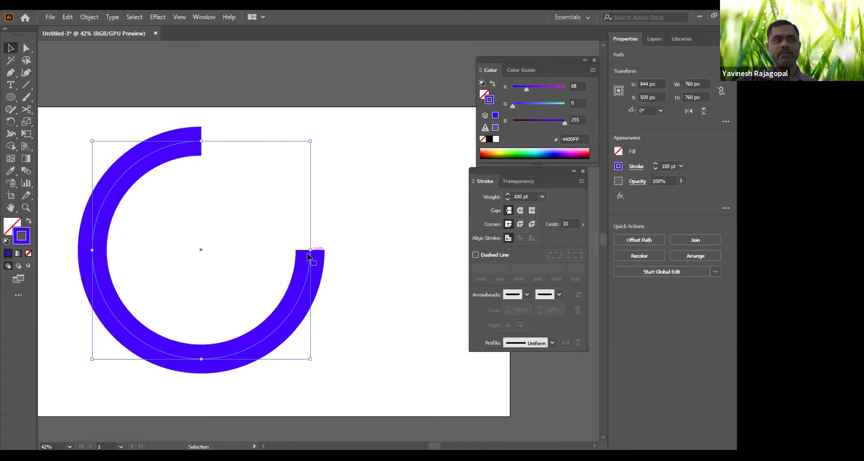
left_click(320, 141)
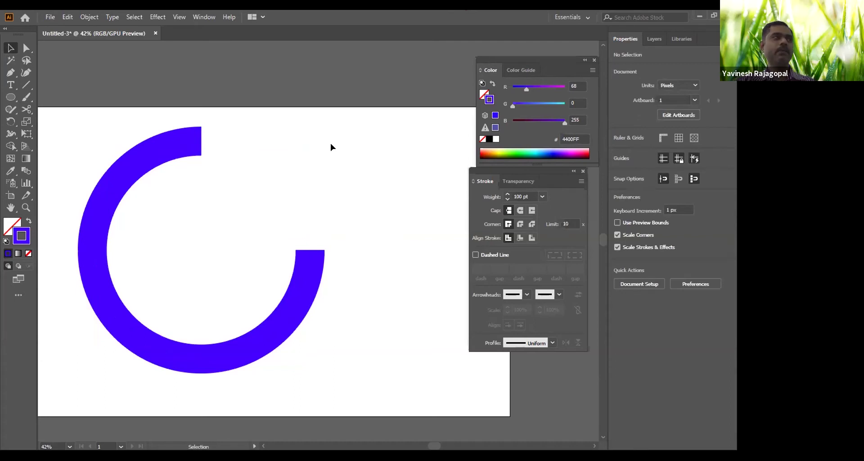
key("p")
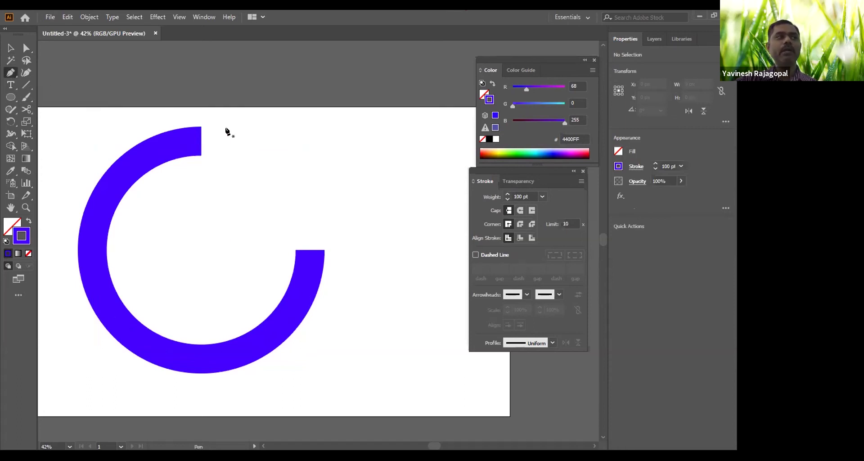
Join the arc's open ends with straight Pen segments at a square corner, then undo it.
left_click(201, 143)
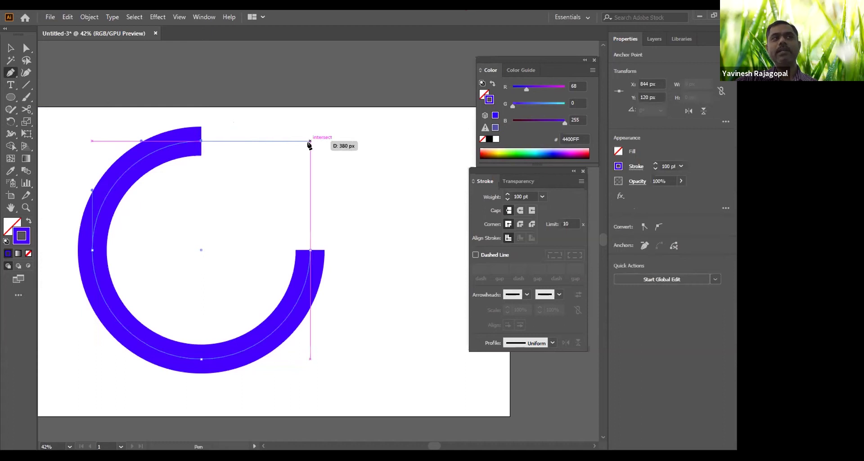
left_click(310, 142)
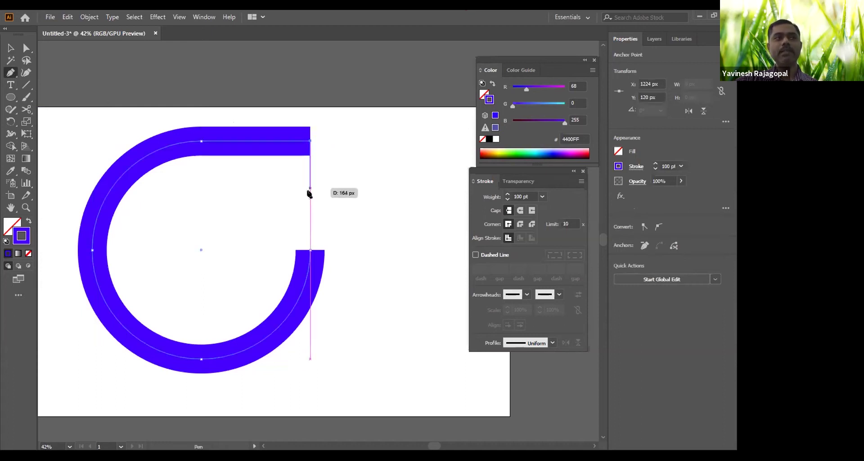
left_click(310, 250)
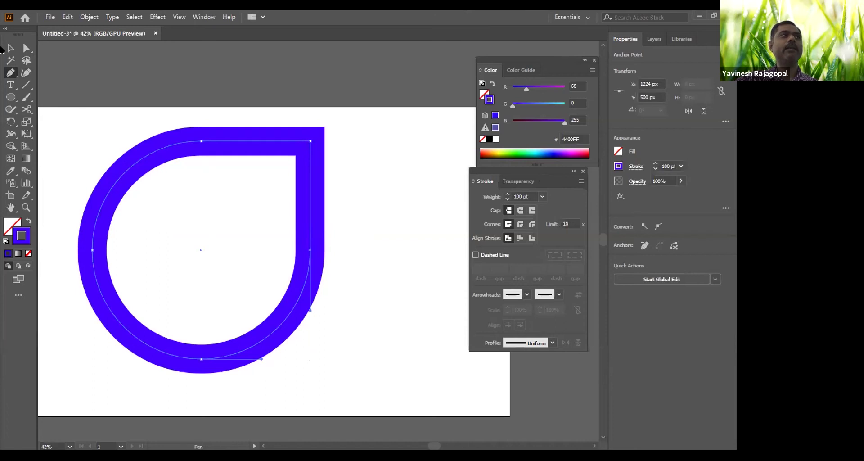
left_click(10, 48)
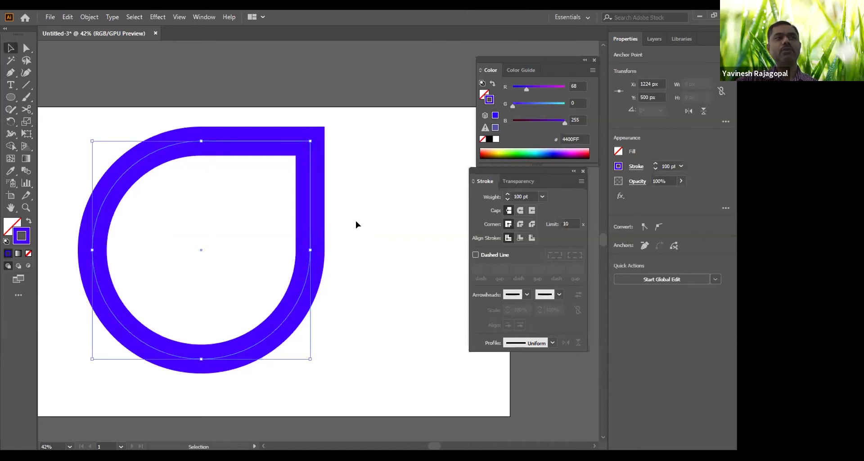
left_click(381, 207)
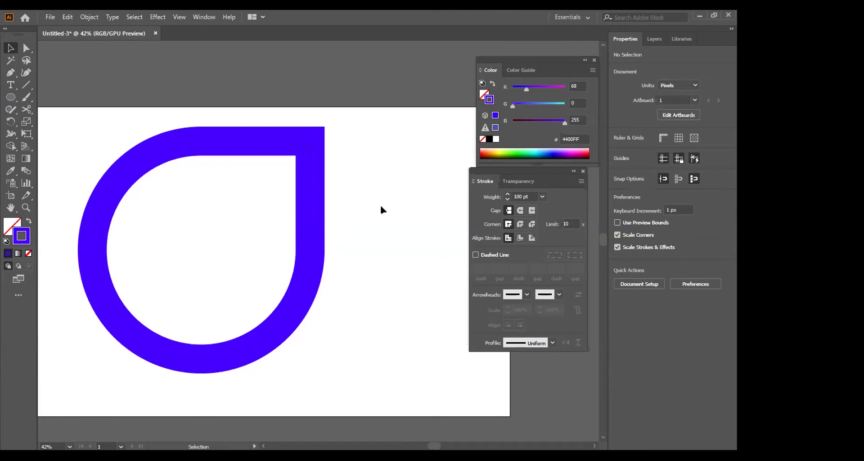
key("ctrl+z")
key("ctrl+z")
Redraw Pen segments from the arc's top end to a corner and down, closing the teardrop.
left_click(390, 203)
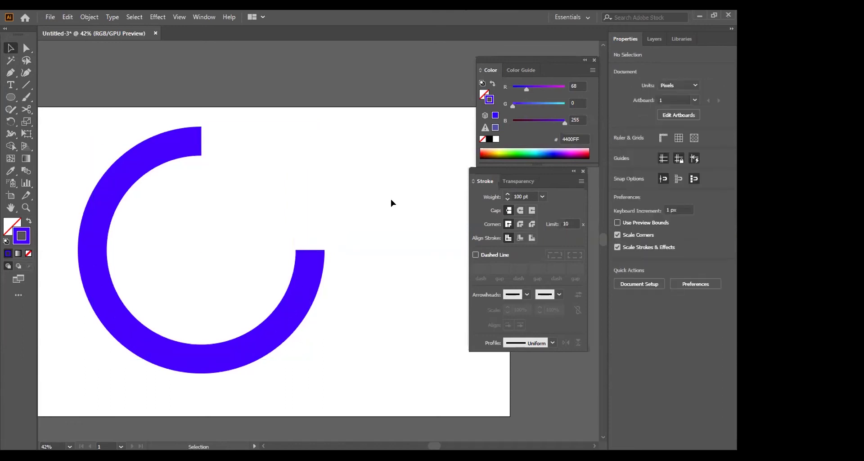
left_click(11, 73)
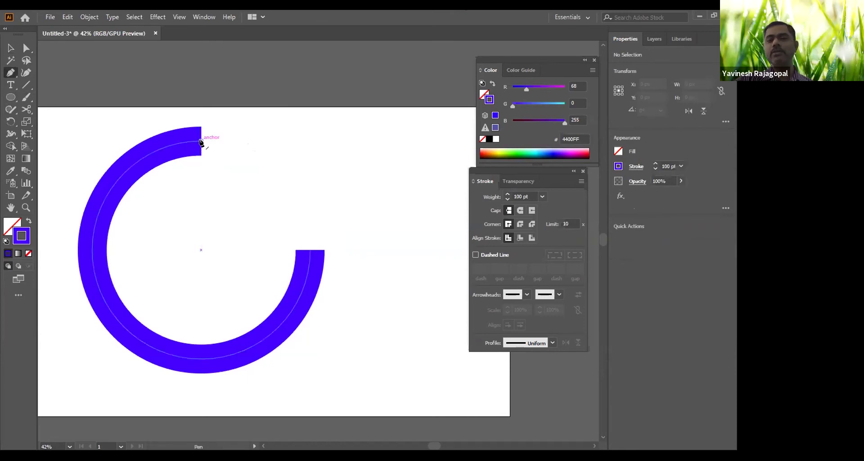
left_click(201, 141)
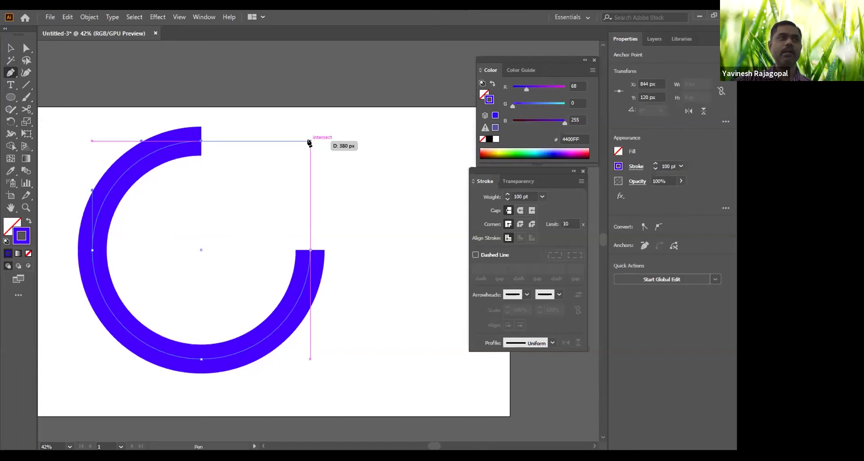
left_click(310, 141)
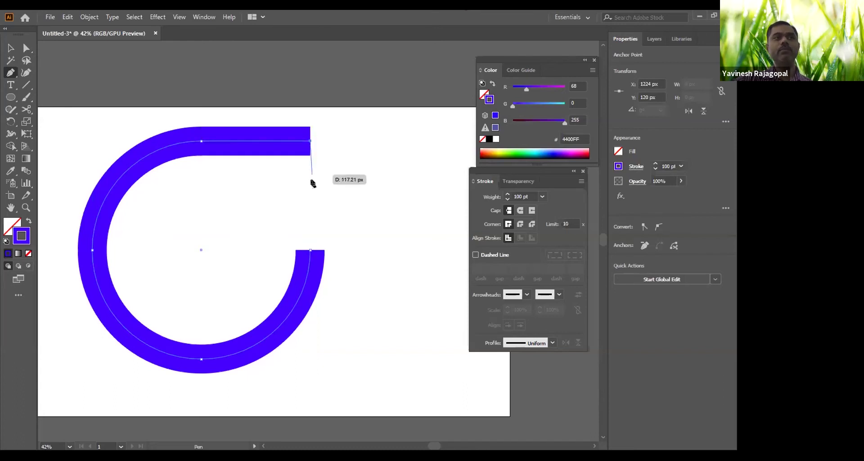
left_click(310, 250)
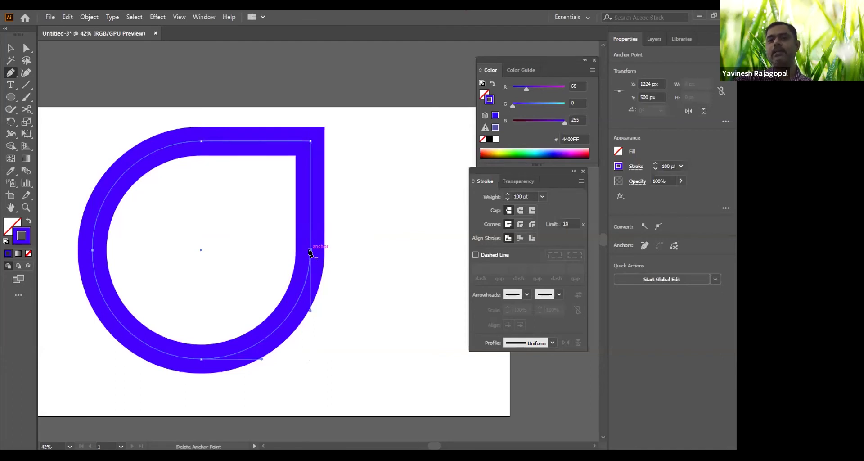
left_click(9, 49)
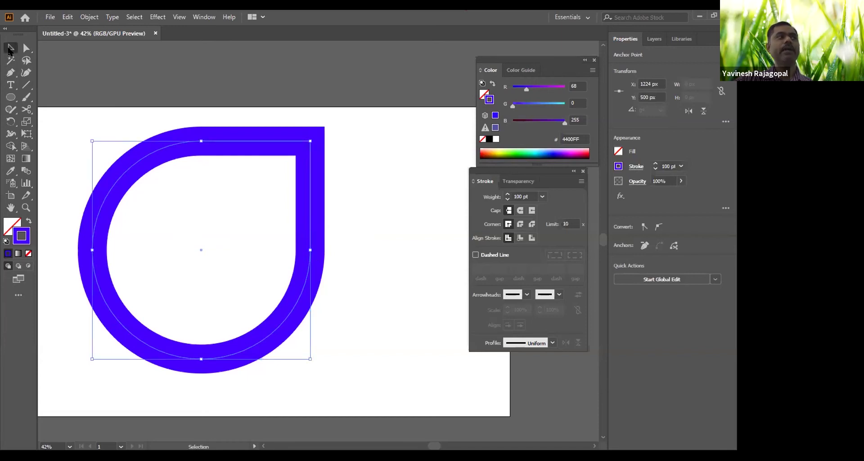
left_click(383, 171)
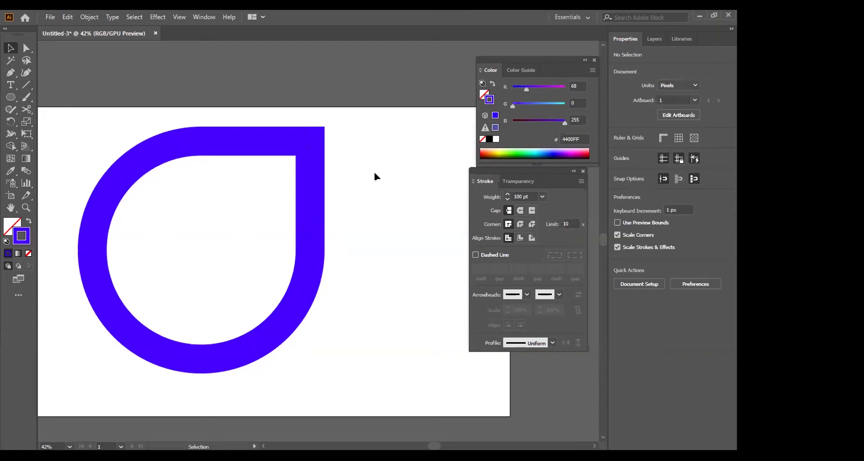
Undo back to the open arc and make an aborted Pen start at its top end.
key("ctrl+z")
key("ctrl+z")
key("ctrl+z")
key("ctrl+z")
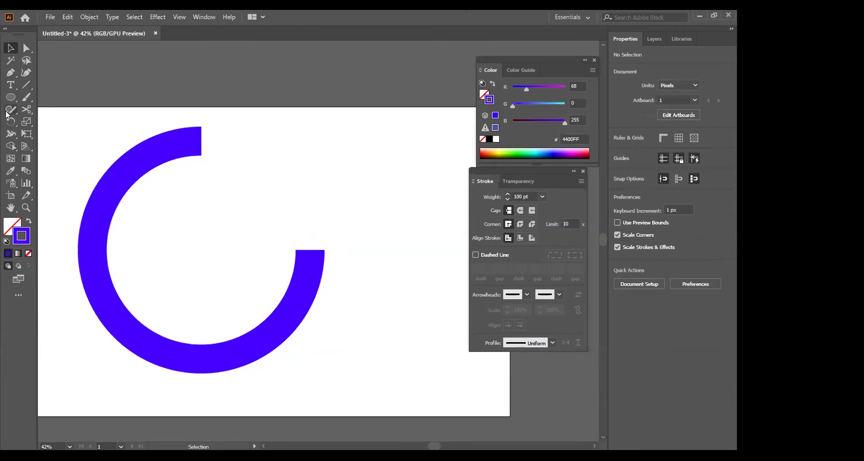
left_click(10, 72)
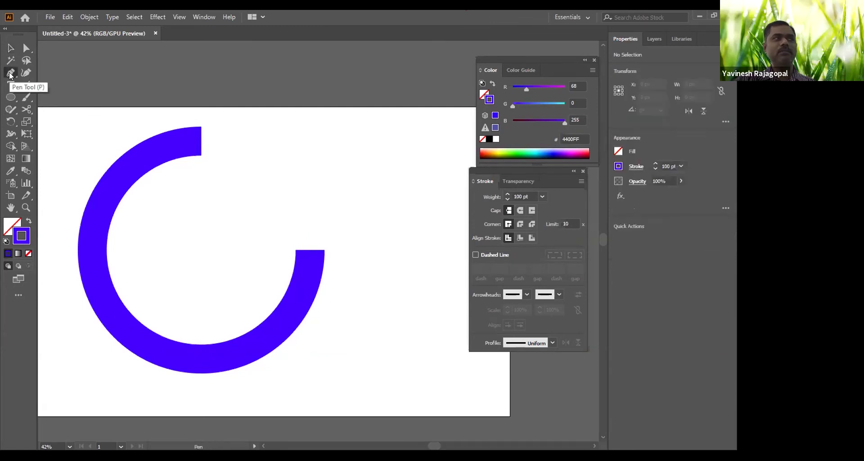
left_click(201, 143)
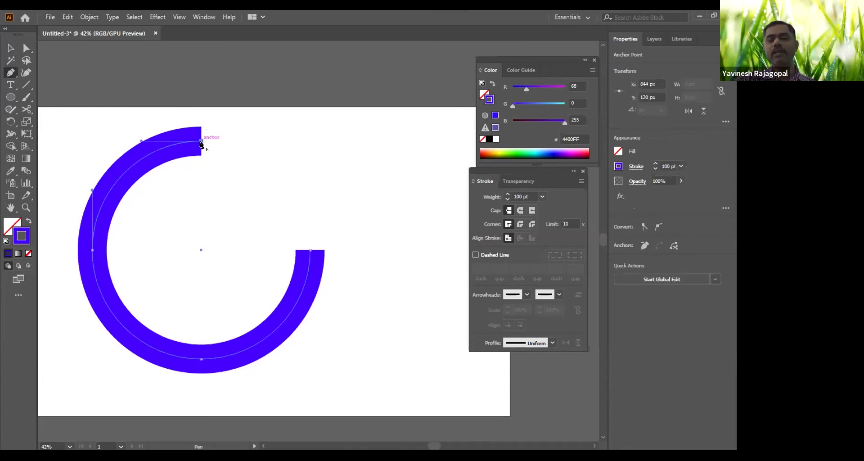
key("ctrl")
left_click(10, 48)
left_click(285, 163)
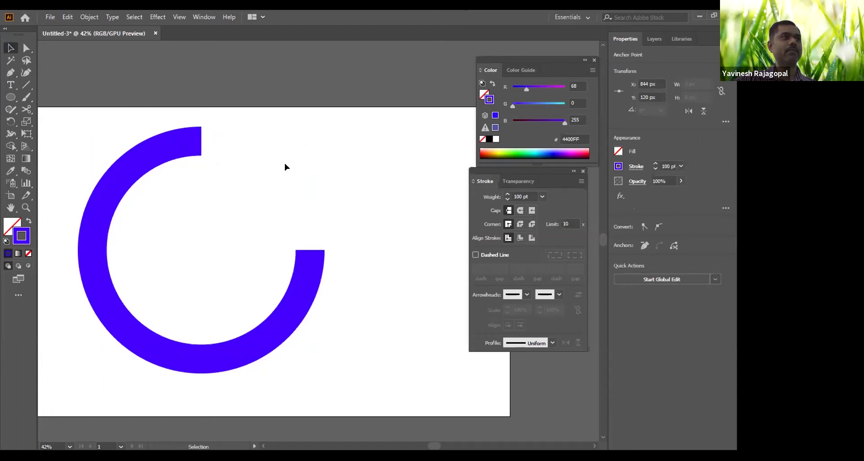
Draw an L-shaped Pen path right from the arc's top end and down toward its lower end.
left_click(10, 73)
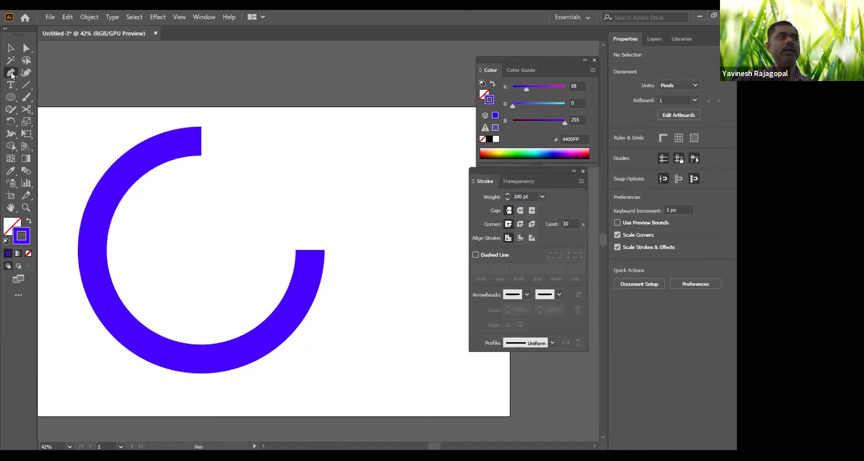
left_click(201, 147)
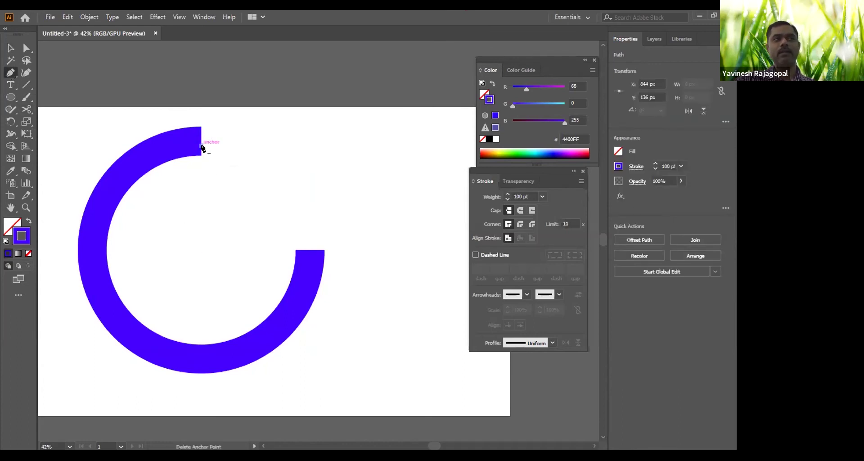
left_click(202, 146)
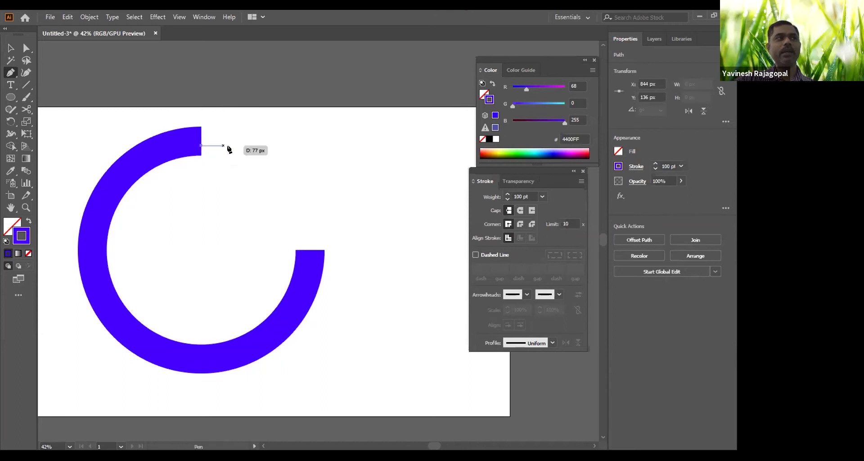
left_click(311, 146)
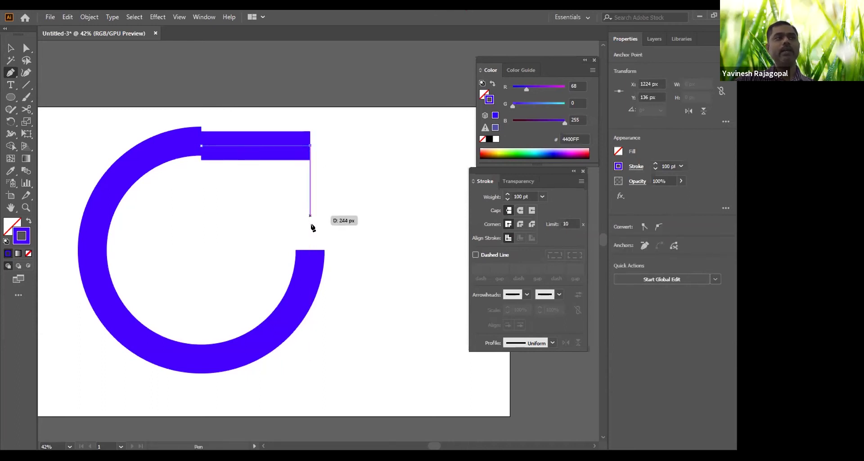
left_click(313, 247)
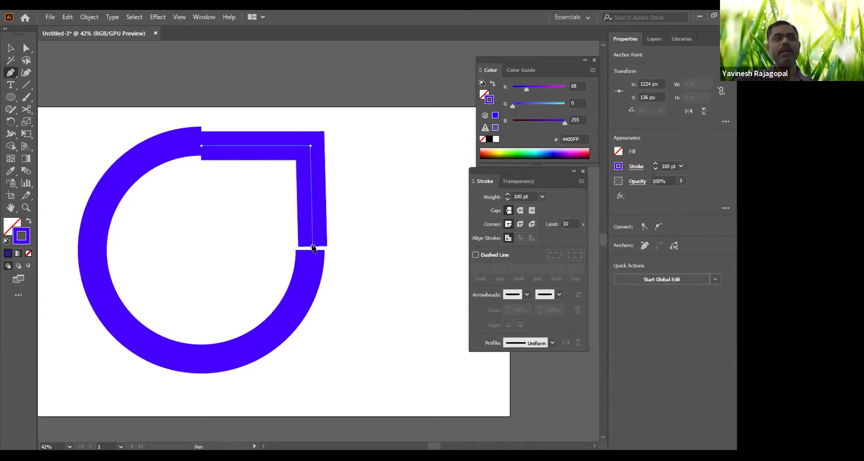
left_click(10, 51)
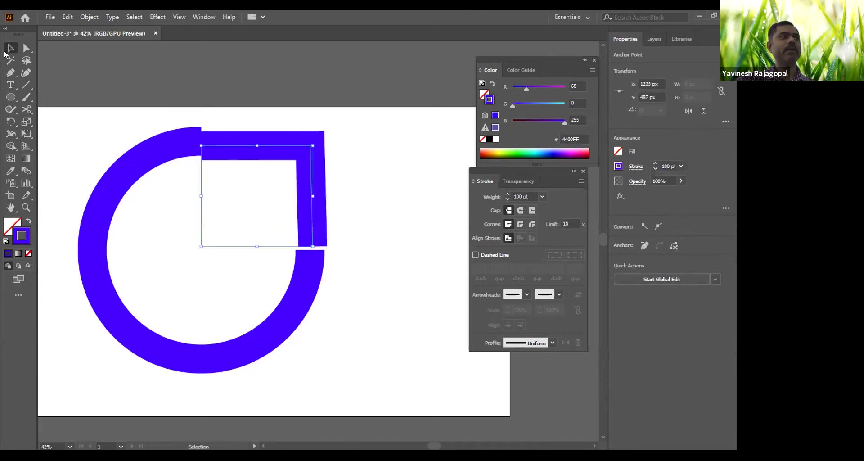
left_click(404, 171)
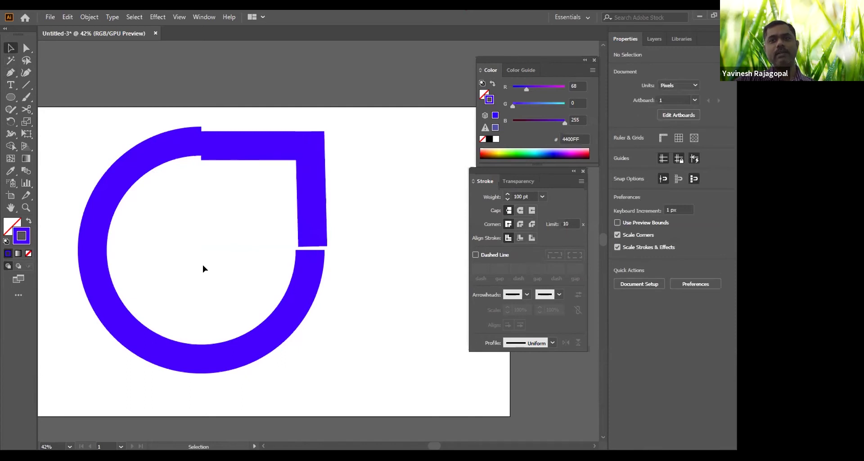
Delete the stray L-shaped path and close the arc into a square-cornered teardrop with the Pen.
left_click(309, 146)
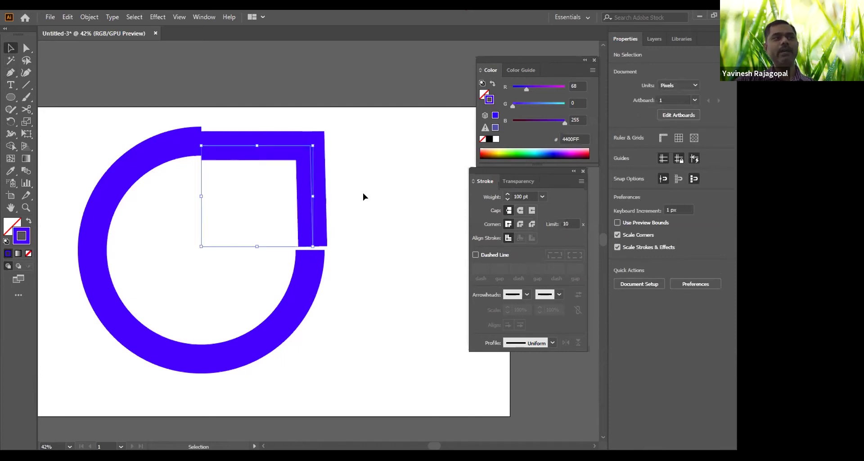
key("Delete")
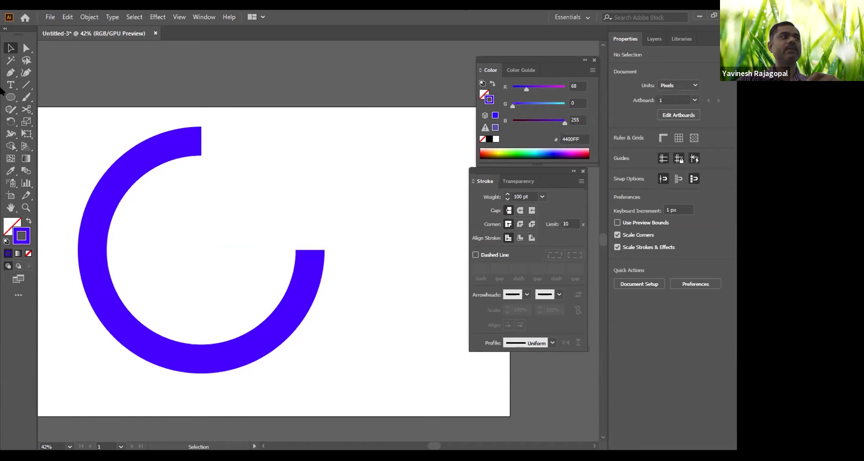
left_click(11, 72)
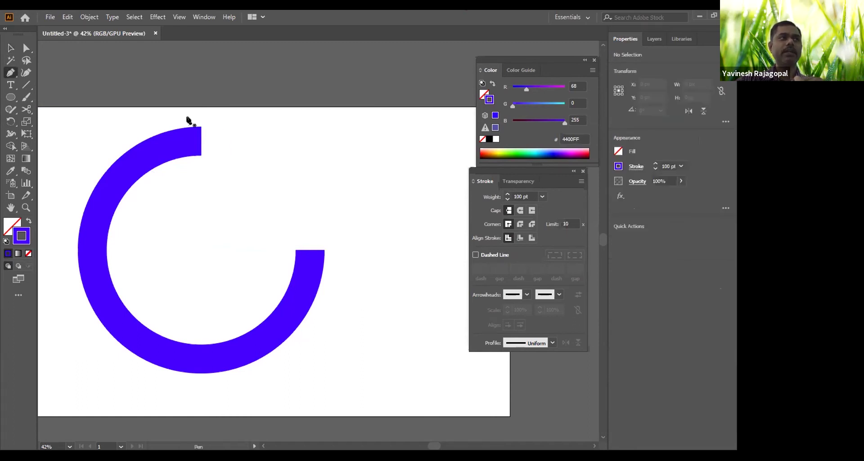
left_click(201, 142)
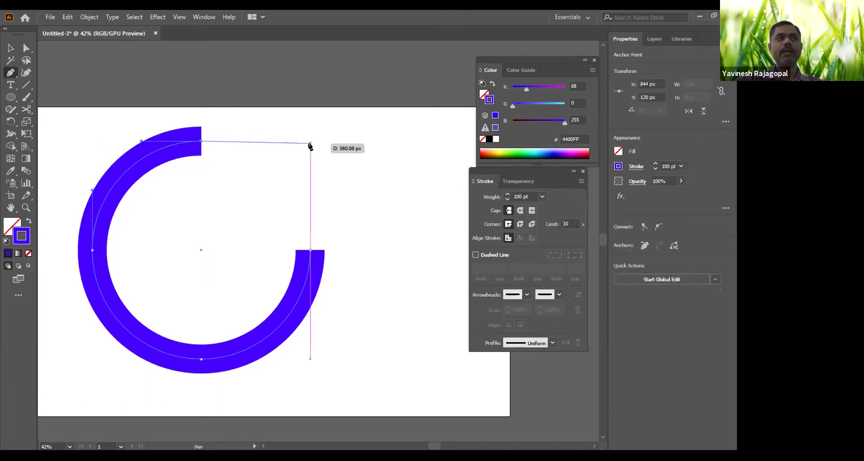
left_click(309, 144)
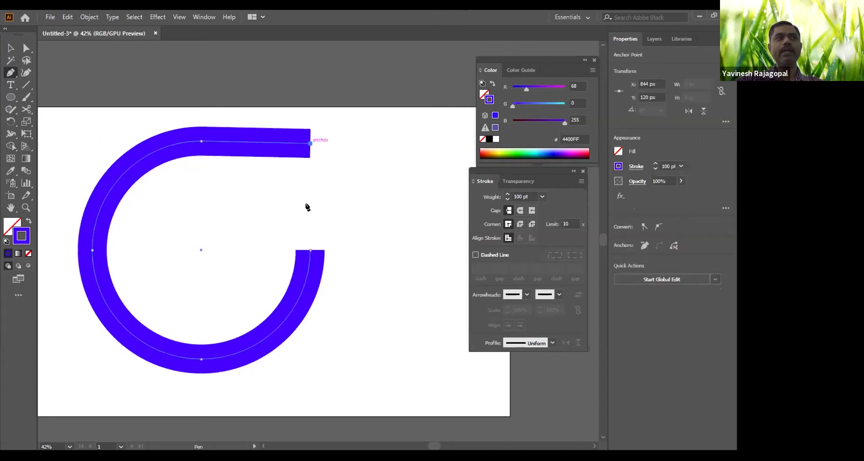
left_click(309, 251)
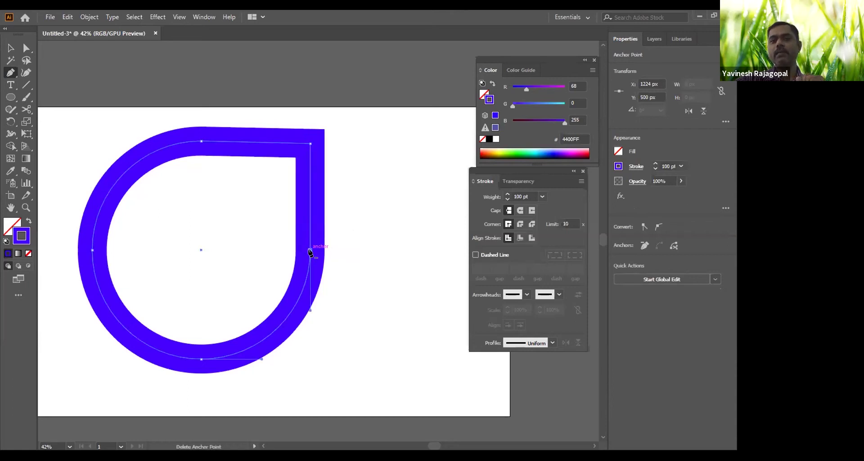
key("v")
left_click(374, 160)
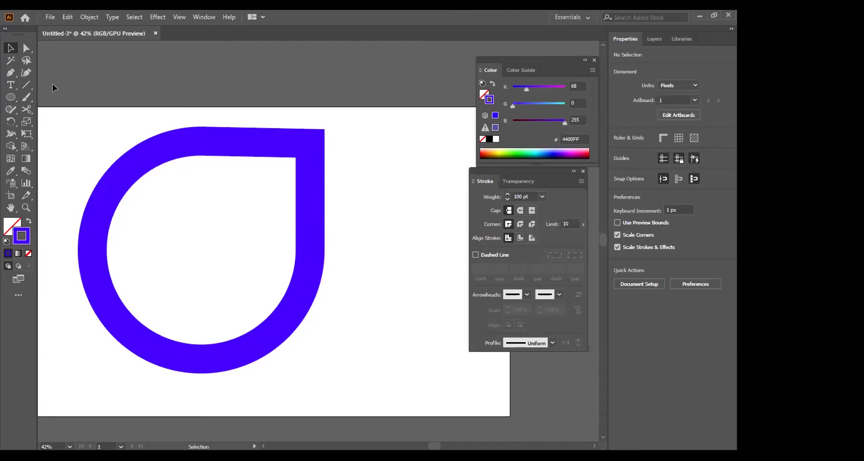
Abandon a stray Pen point, deselect the teardrop, and toggle View > Smart Guides.
key("p")
left_click(227, 195)
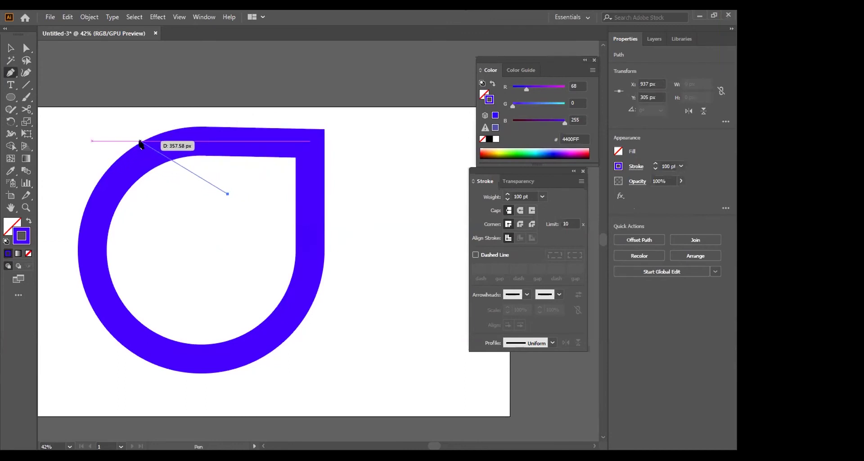
left_click(11, 48)
left_click(191, 194)
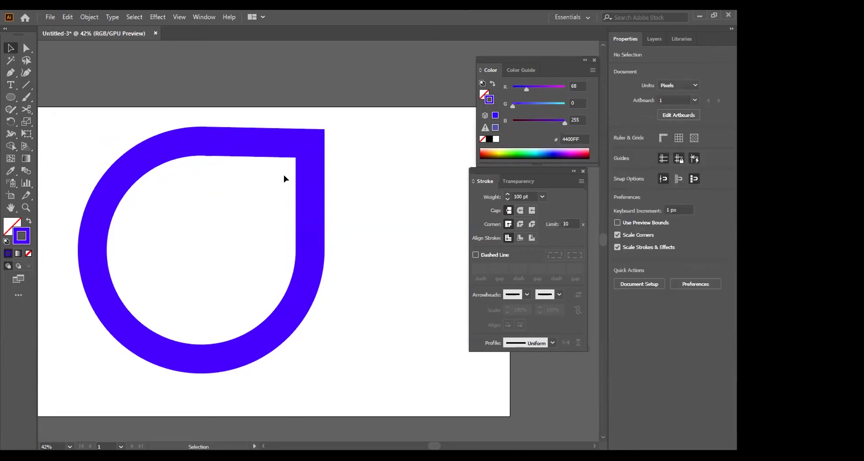
left_click(181, 16)
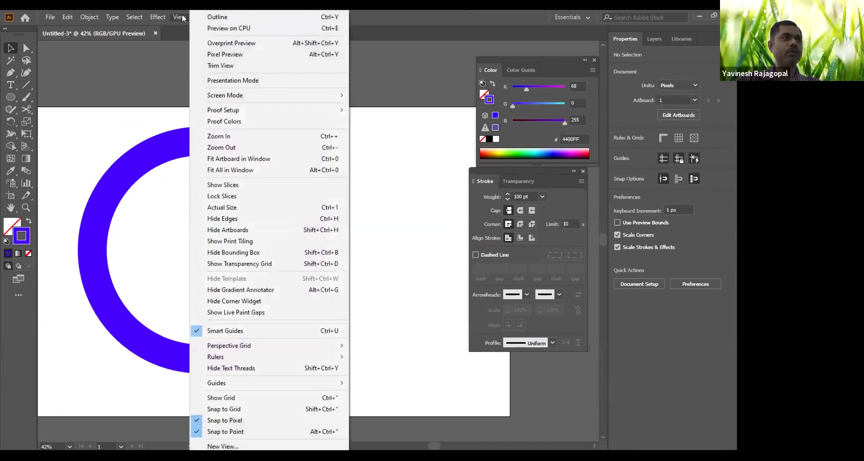
left_click(228, 331)
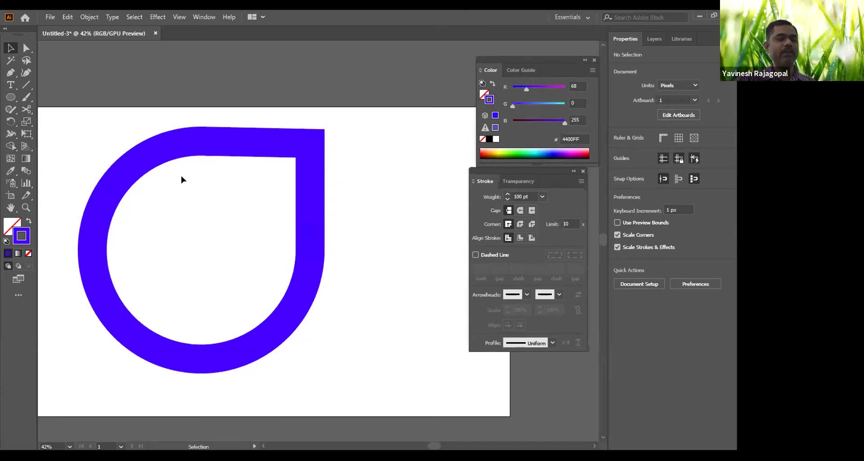
Delete the teardrop's top-right corner anchor and redraw that corner with Pen segments.
key("a")
left_click_drag(277, 179, 333, 121)
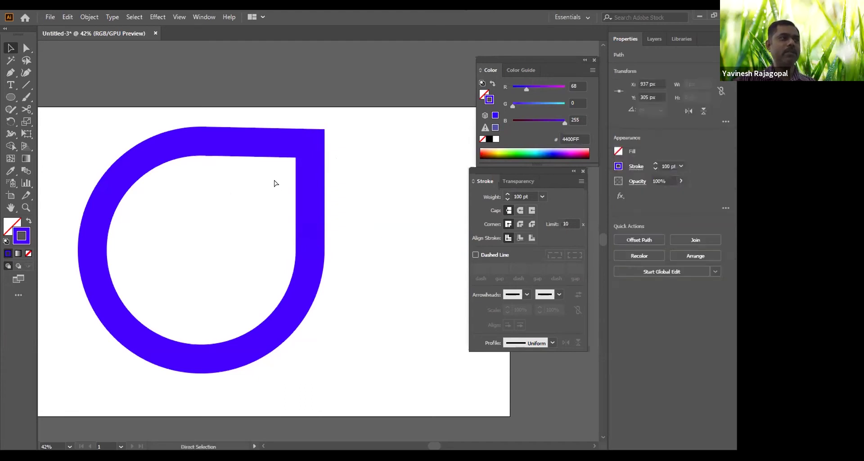
key("Delete")
left_click(274, 180)
left_click(10, 72)
left_click(209, 142)
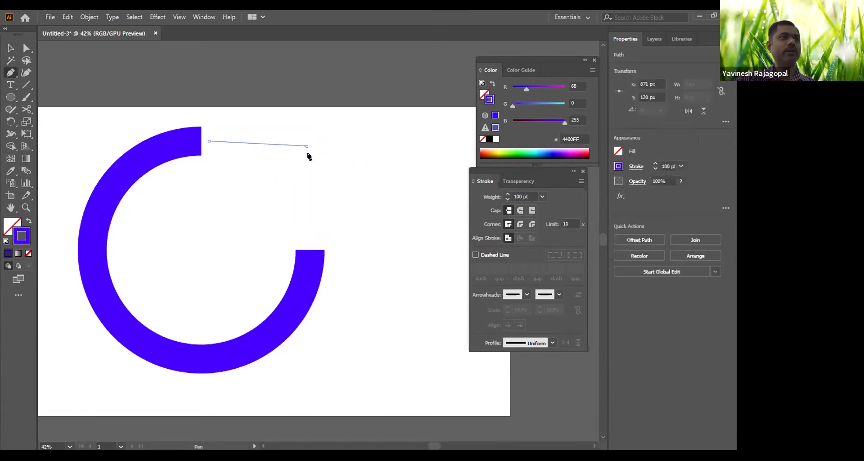
left_click(307, 145)
left_click(309, 251)
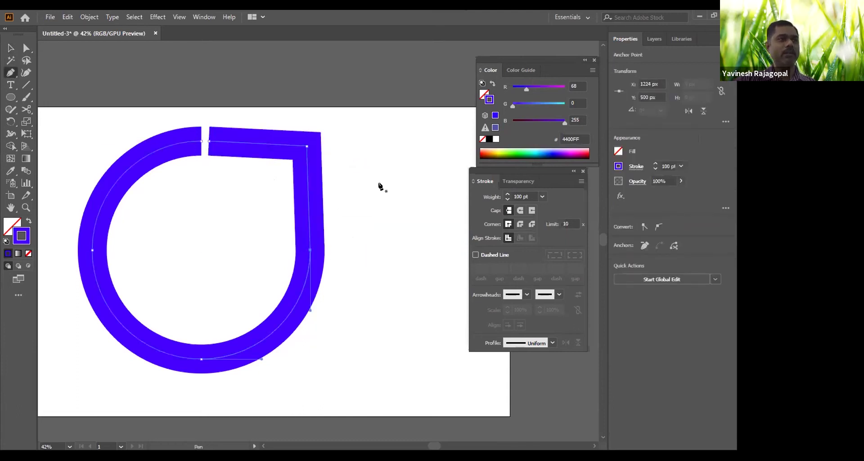
left_click(11, 49)
left_click(222, 213)
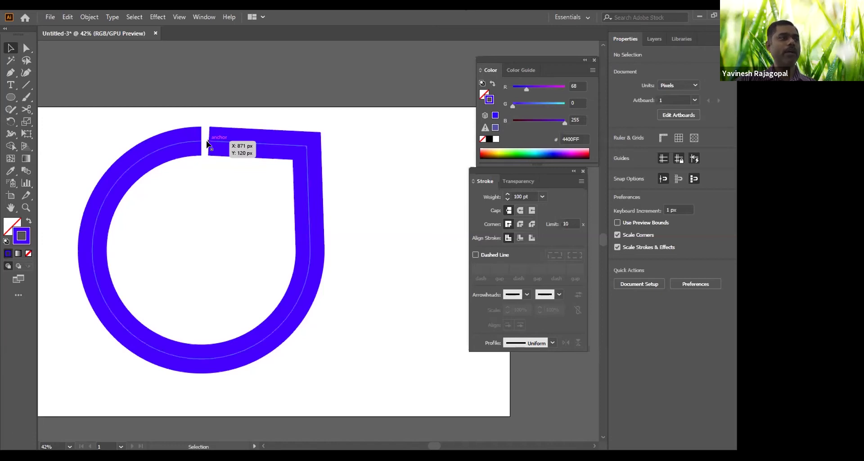
Remove the extra top anchor with Delete Anchor Point and close the path with a straight top segment.
key("p")
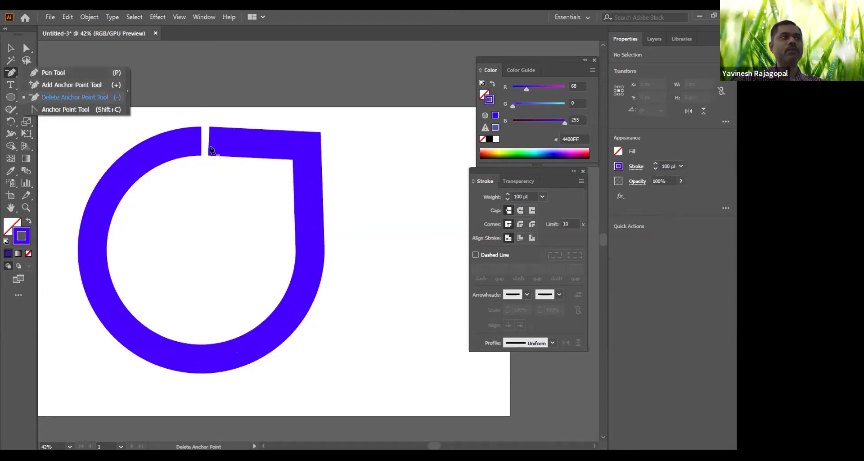
left_click(107, 99)
left_click(209, 142)
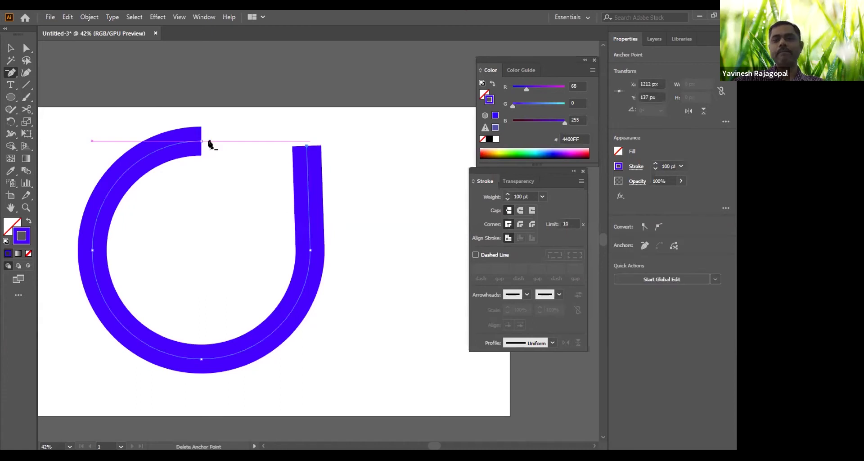
key("p")
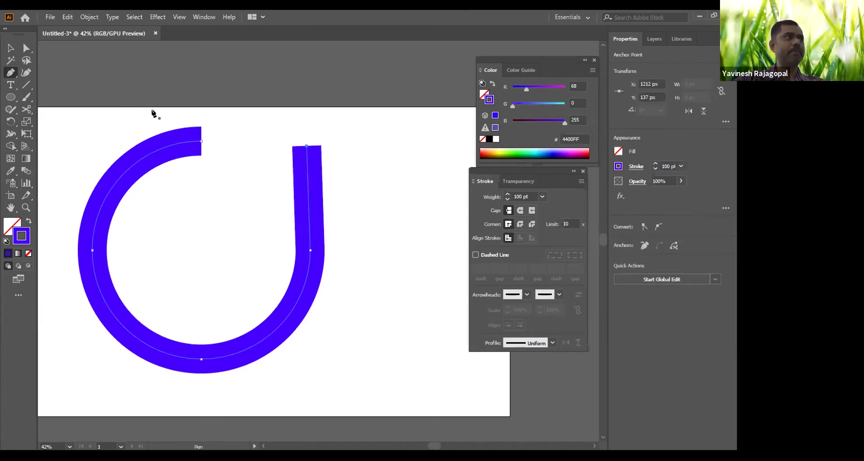
left_click(201, 141)
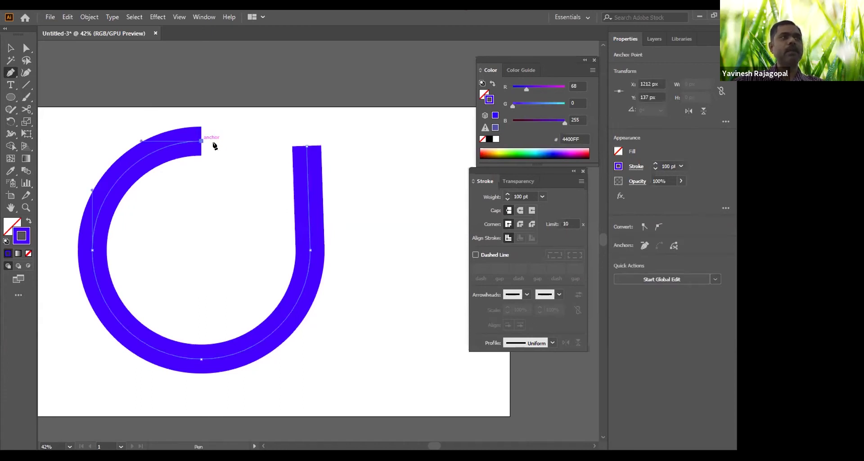
left_click(307, 146)
key("v")
left_click(391, 141)
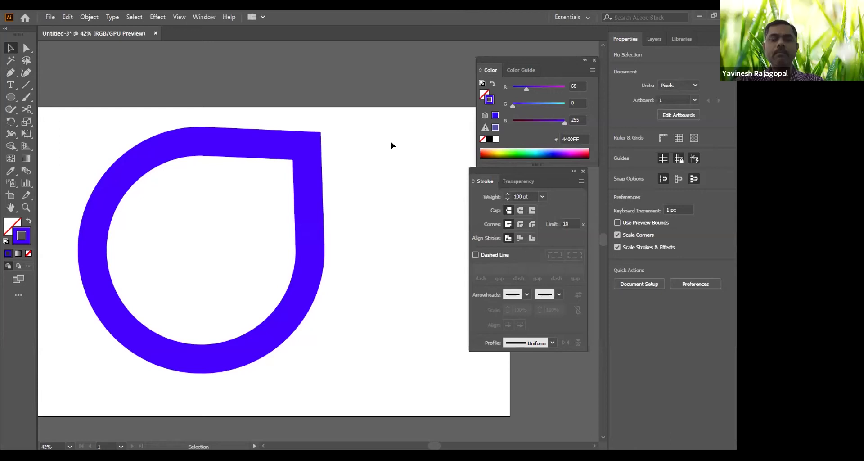
With the teardrop selected, move the Color panel tab to the right of Color Guide.
left_click(265, 145)
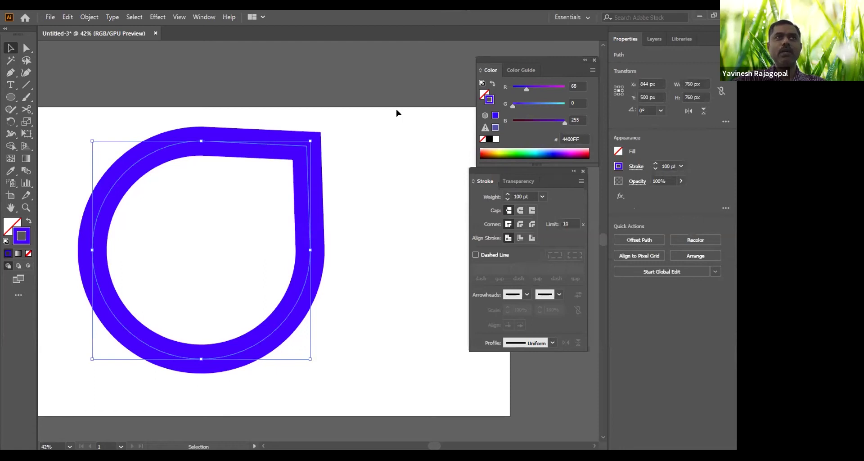
left_click_drag(498, 71, 480, 61)
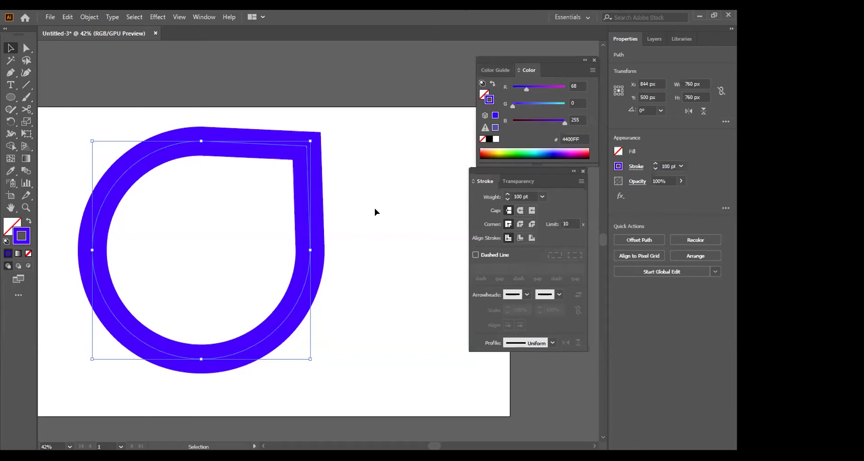
left_click(385, 200)
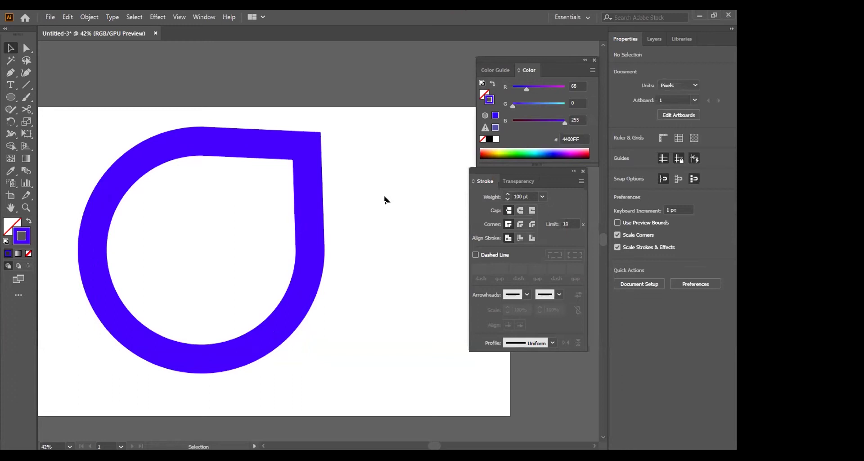
Undo the recent path edits to return to the open three-quarter arc.
key("a")
key("ctrl+z")
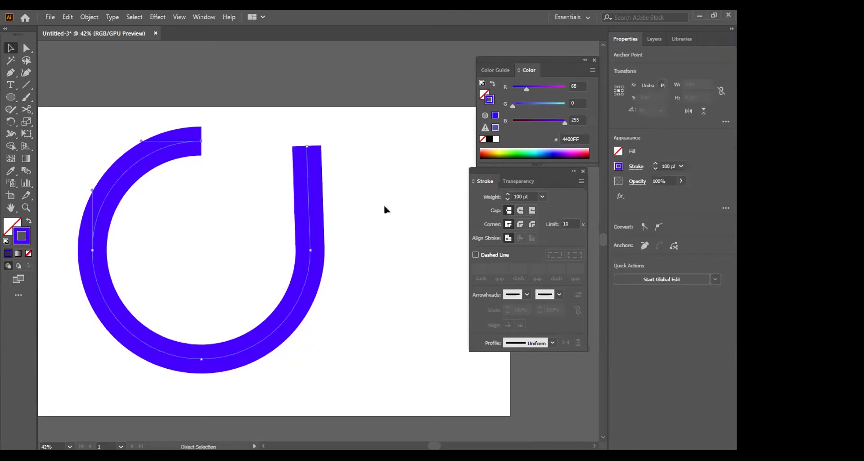
key("ctrl+z")
key("ctrl+z")
key("ctrl+z")
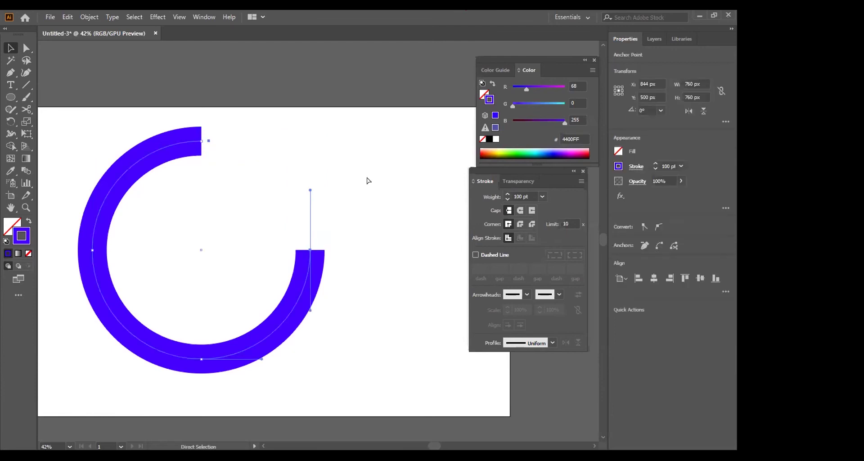
key("v")
left_click(366, 176)
Draw a stray L-shaped Pen path at the arc's top-right gap, then delete it.
left_click(10, 73)
left_click(209, 137)
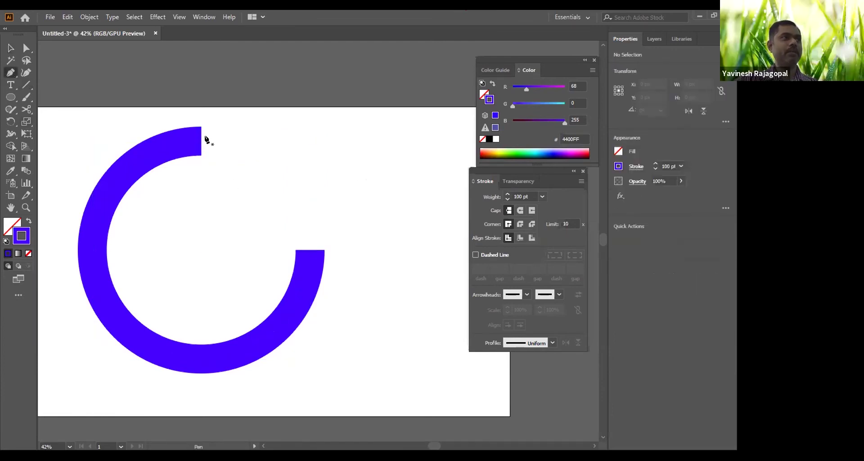
left_click(306, 136)
left_click(306, 239)
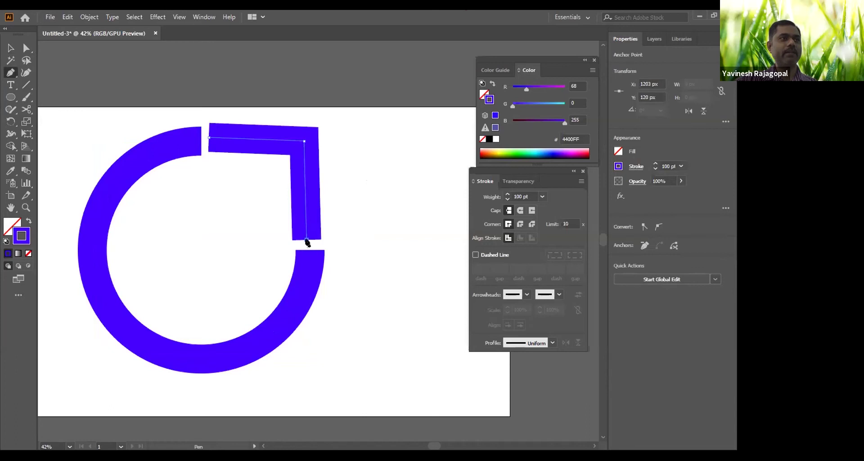
key("v")
left_click(404, 178)
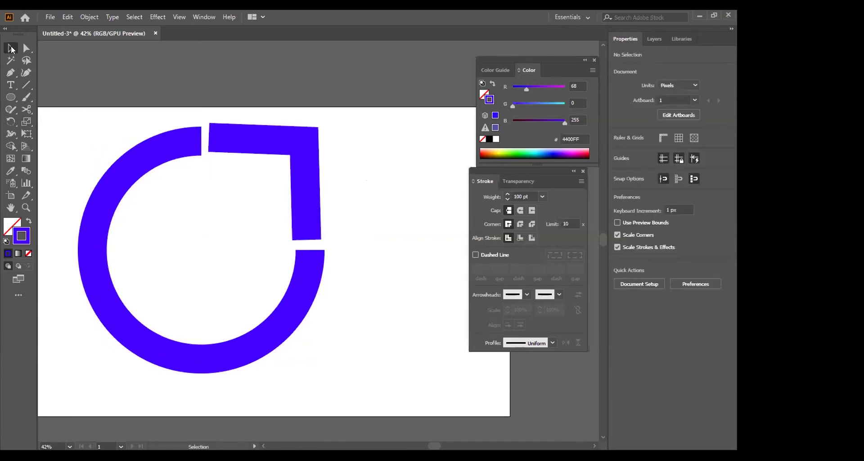
left_click(263, 140)
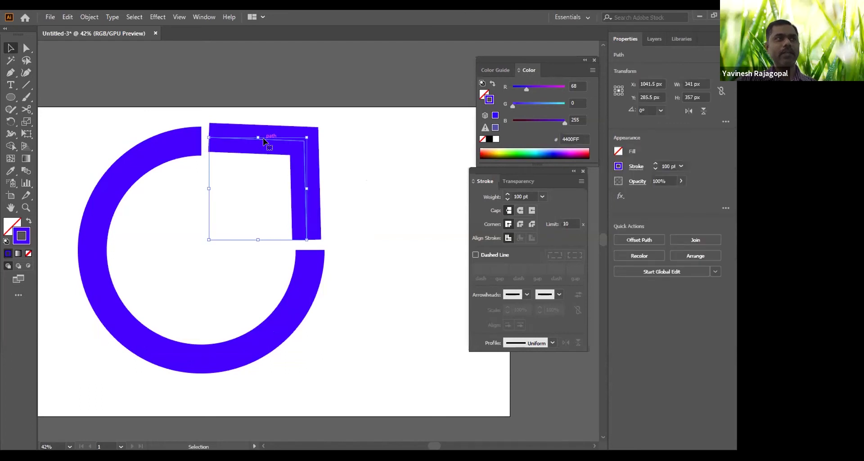
key("Delete")
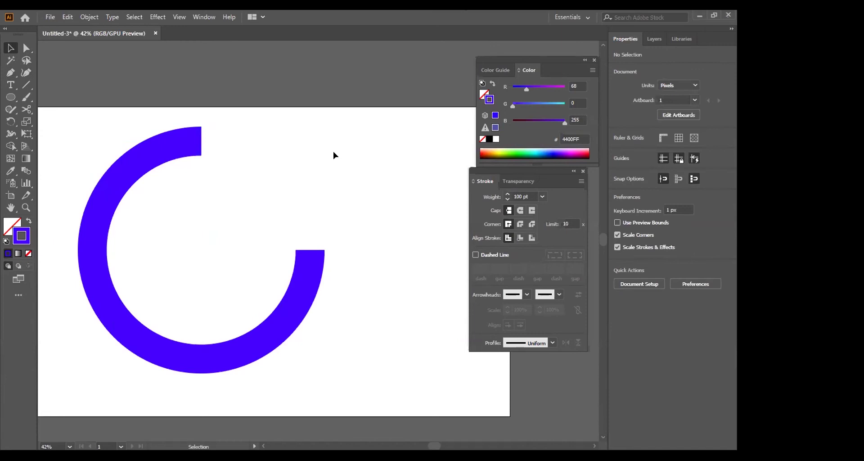
Reconnect the arc's two ends with Pen segments meeting at a sharp upper-right corner.
left_click(10, 74)
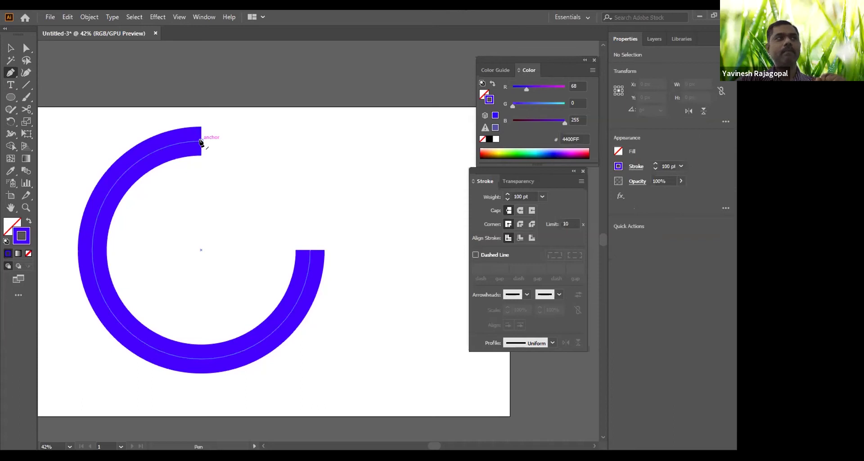
left_click_drag(201, 143, 309, 142)
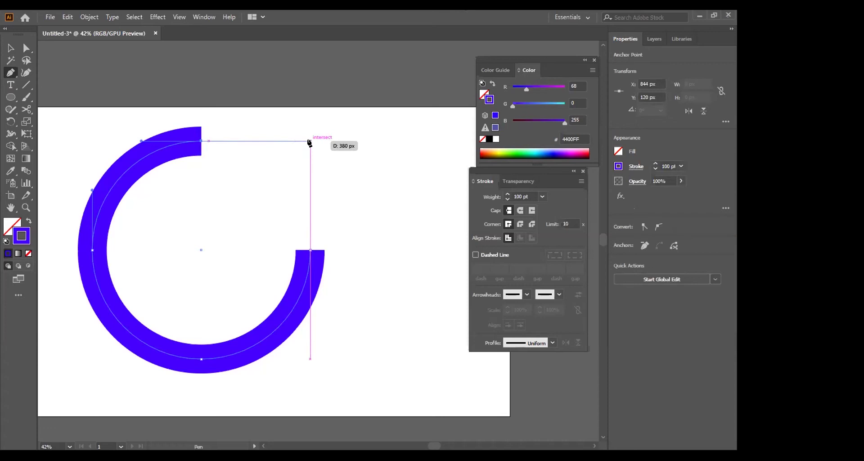
mouse_move(309, 142)
left_mouse_down()
mouse_move(208, 142)
mouse_move(317, 133)
mouse_move(207, 139)
mouse_move(309, 142)
mouse_move(309, 133)
mouse_move(310, 141)
left_mouse_up()
mouse_move(310, 142)
left_mouse_down()
mouse_move(295, 141)
mouse_move(309, 142)
left_mouse_up()
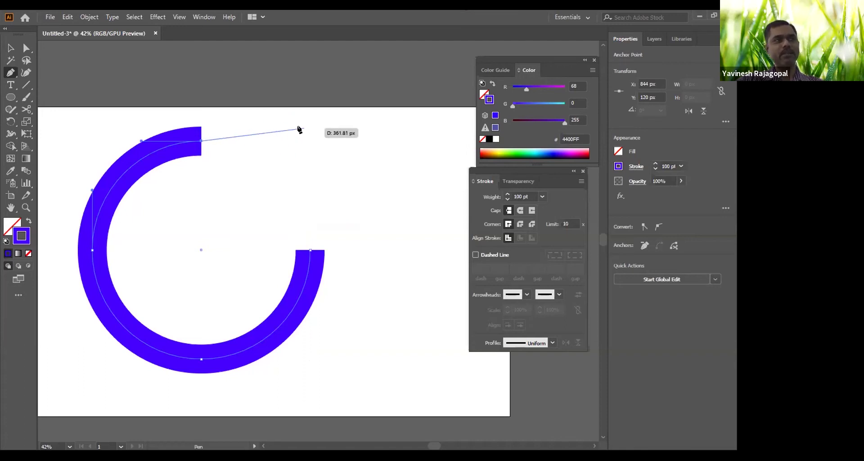
left_click(298, 125)
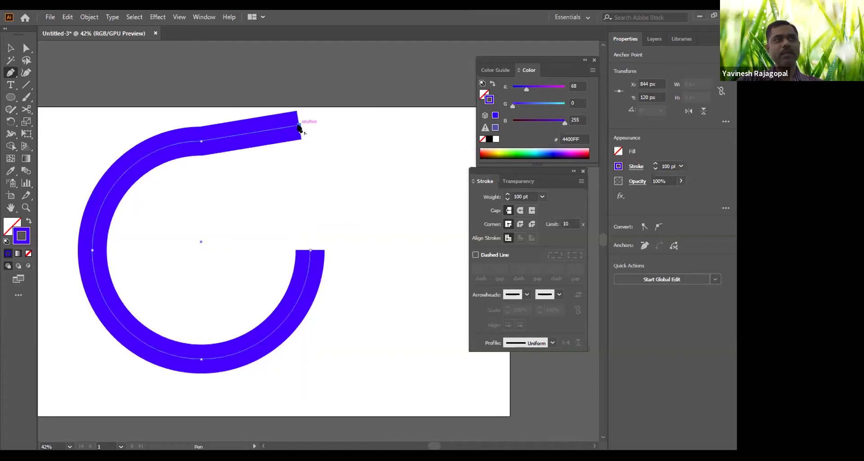
left_click(309, 250)
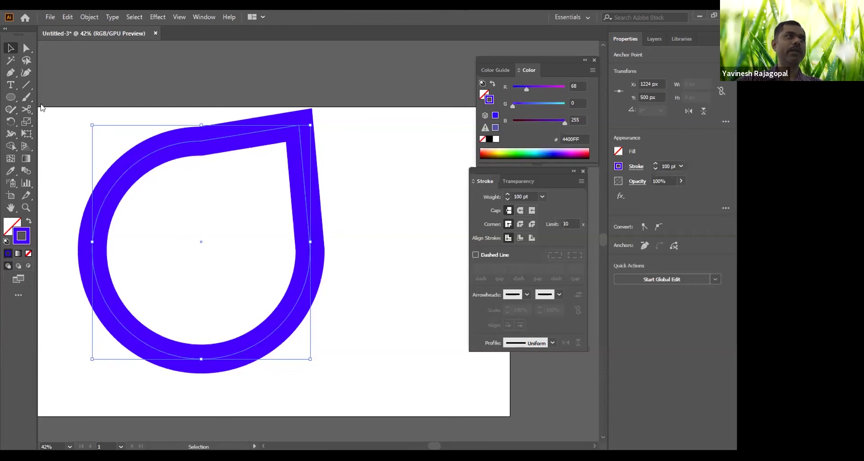
Drag the teardrop's top-right corner anchor slightly inward, then reselect that corner.
left_click(26, 48)
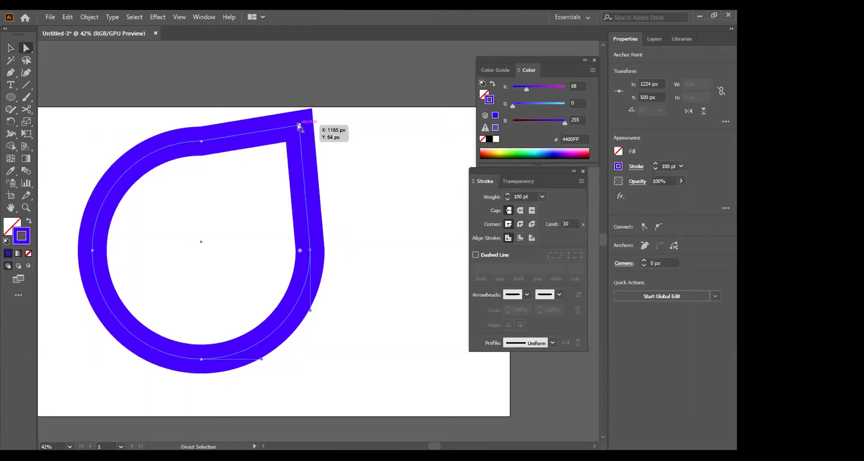
left_click_drag(298, 126, 309, 142)
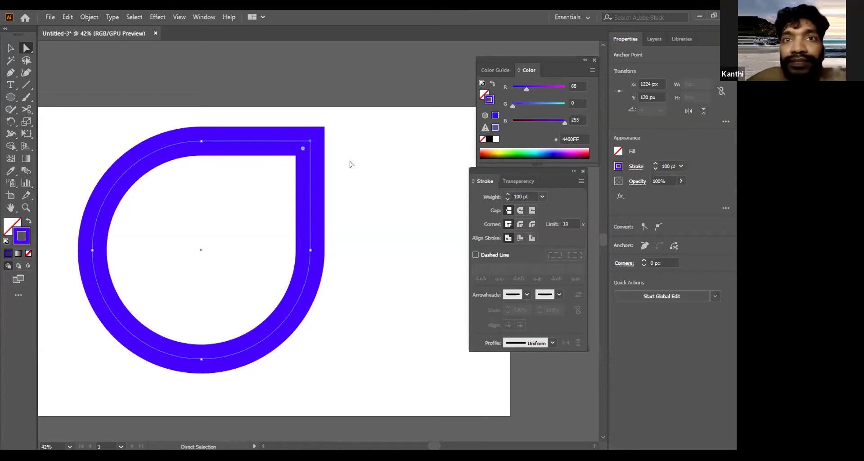
left_click(376, 167)
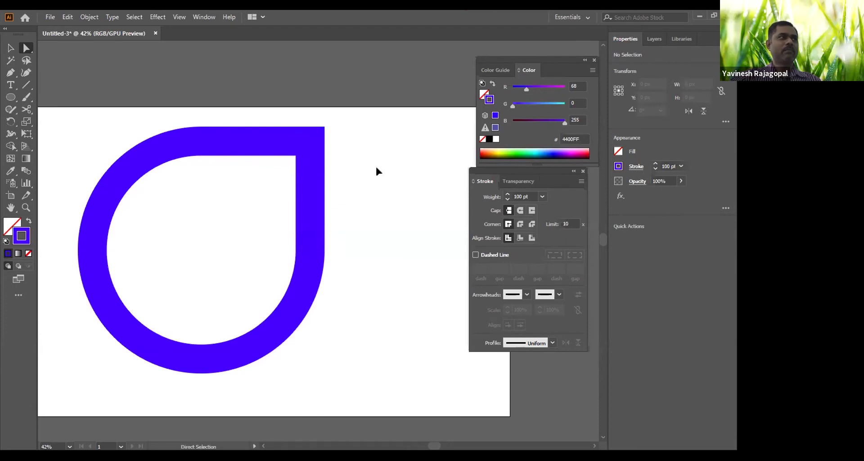
left_click(231, 142)
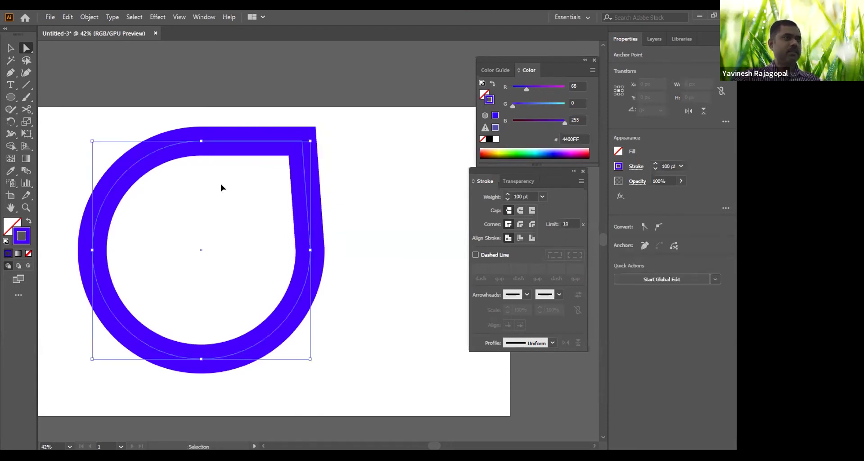
Delete the squared corner and reconnect the arc ends through a curved Pen point.
key("Delete")
key("Delete")
left_click(221, 186)
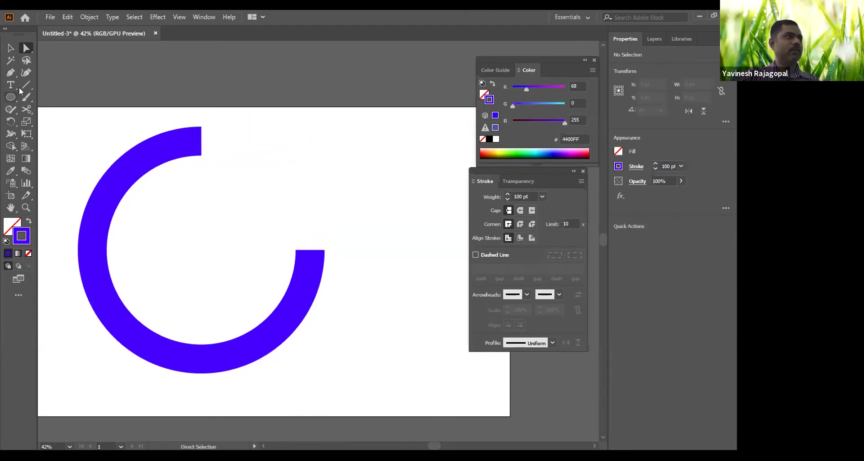
left_click(11, 72)
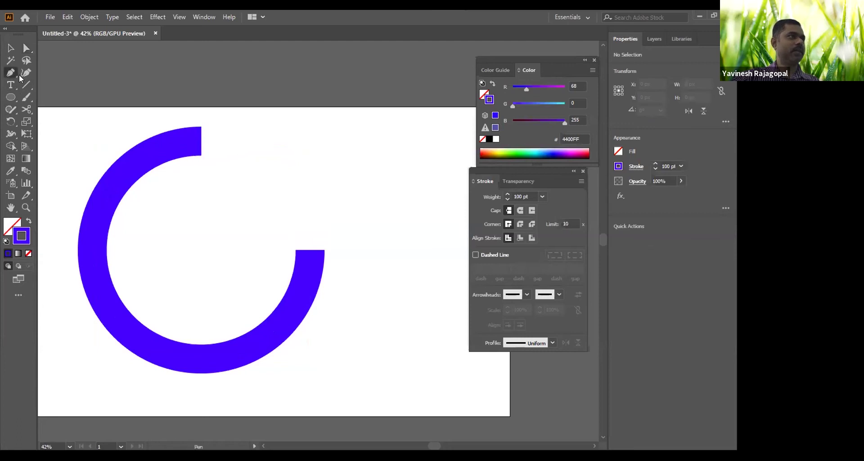
left_click(202, 142)
left_click_drag(307, 152, 318, 165)
left_click(309, 251)
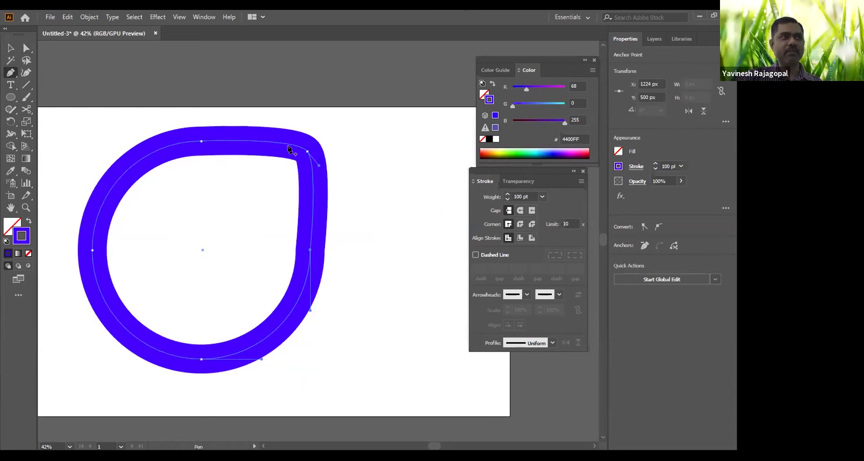
Convert the top-right point into a sharp corner with the Anchor Point tool.
left_click(11, 73)
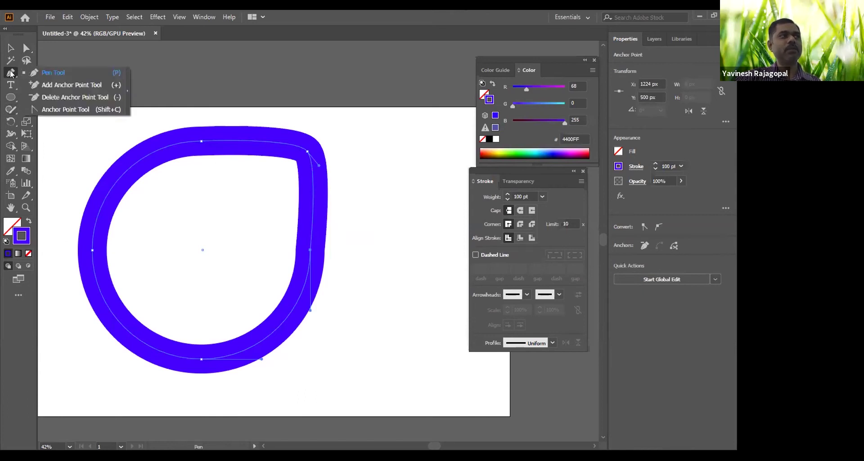
left_click(54, 110)
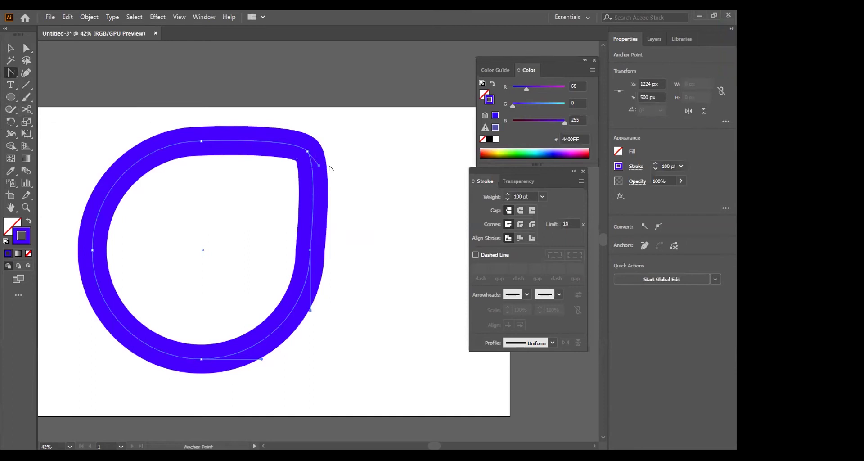
left_click(308, 152)
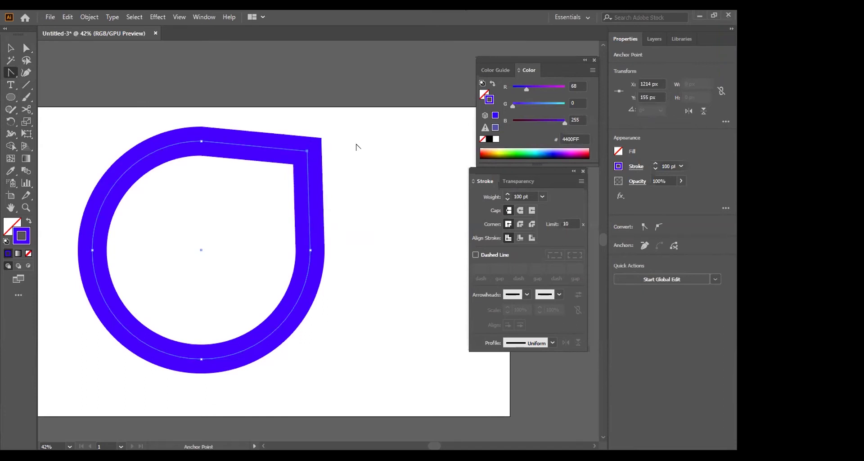
key("v")
left_click(215, 199)
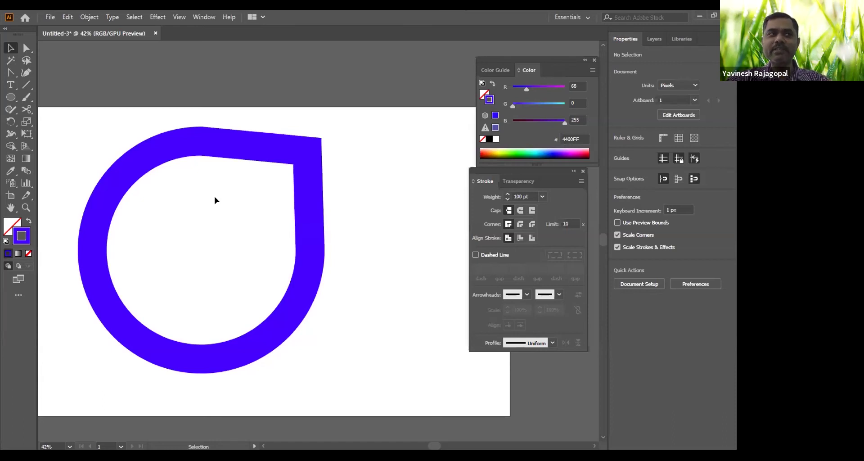
key("l")
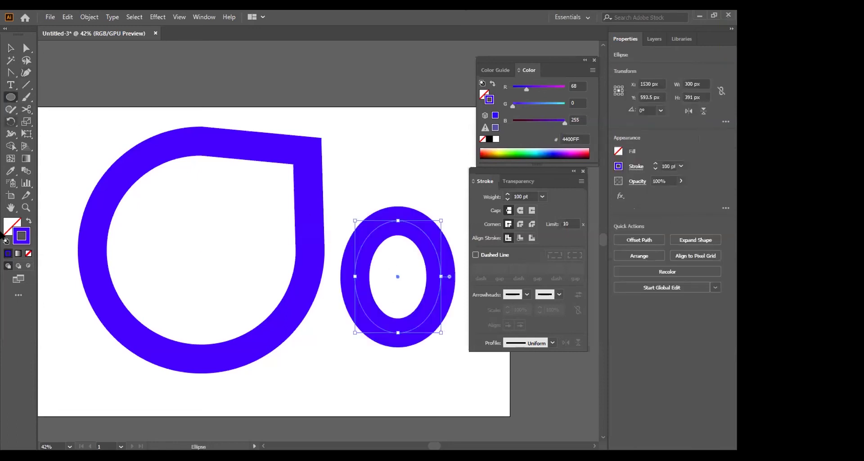
key("shift+x")
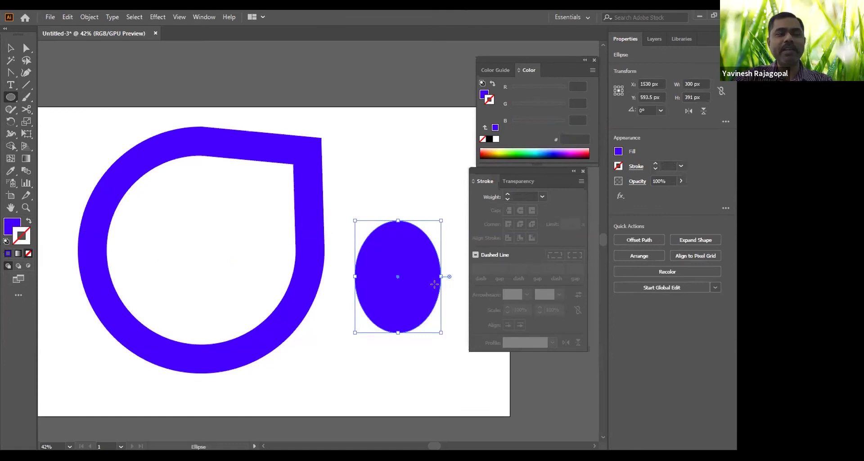
left_click(11, 49)
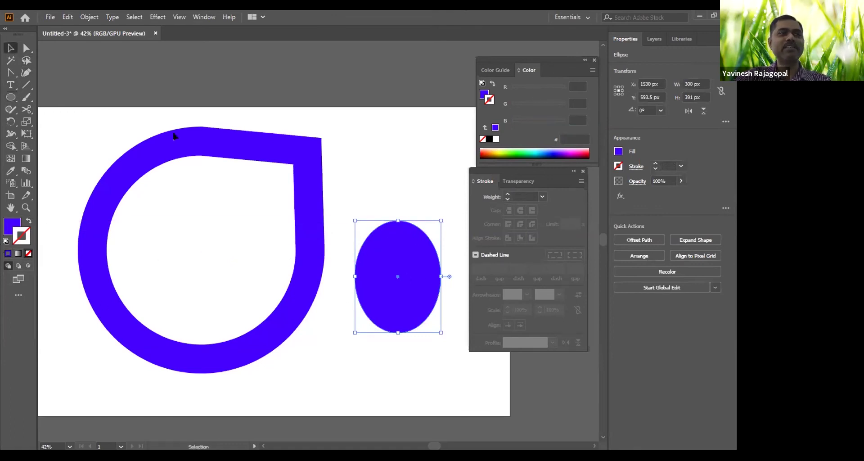
left_click(378, 163)
left_click(412, 263)
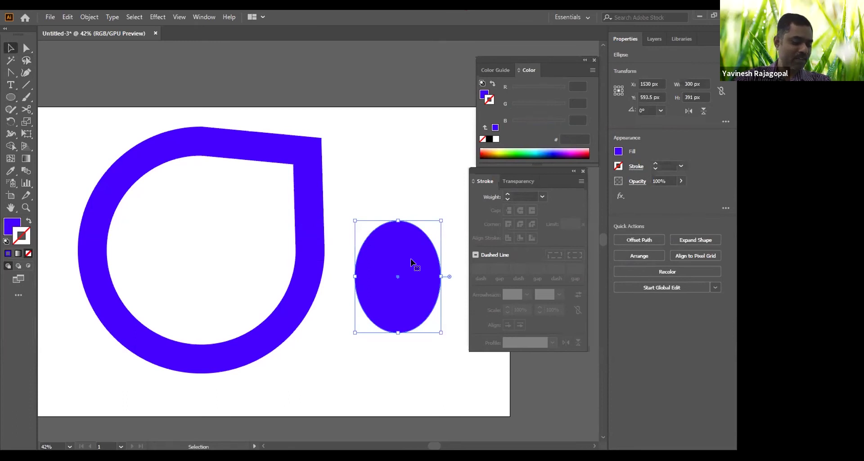
left_click(28, 221)
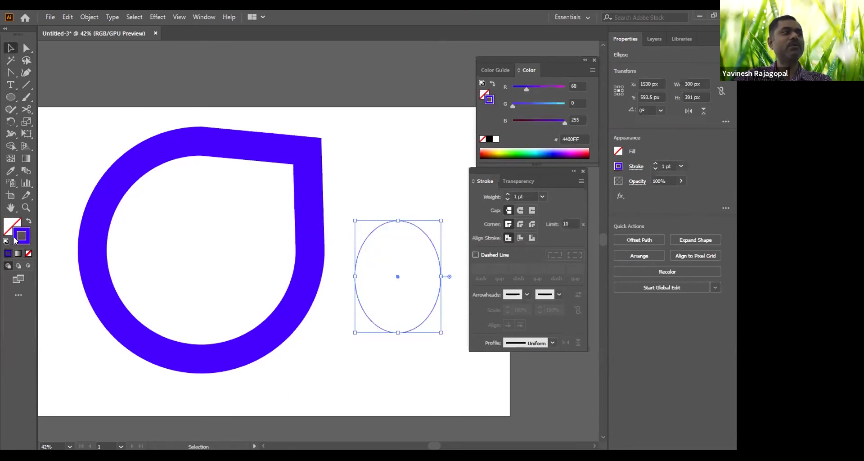
left_click(668, 165)
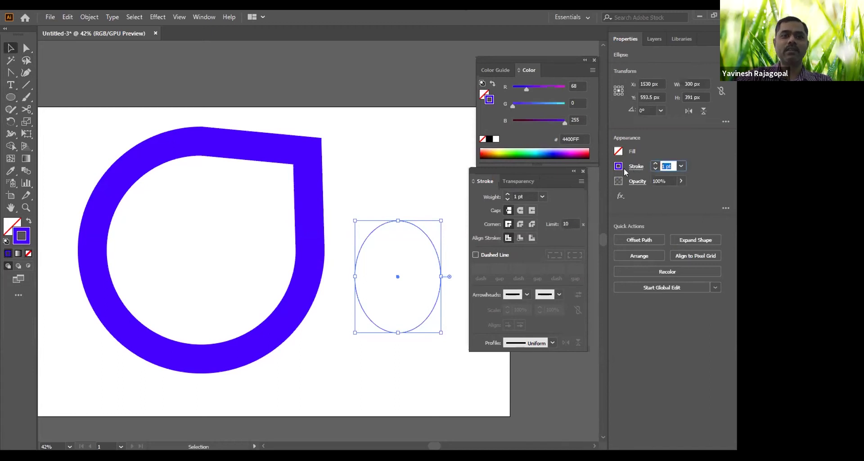
type("100")
key("Return")
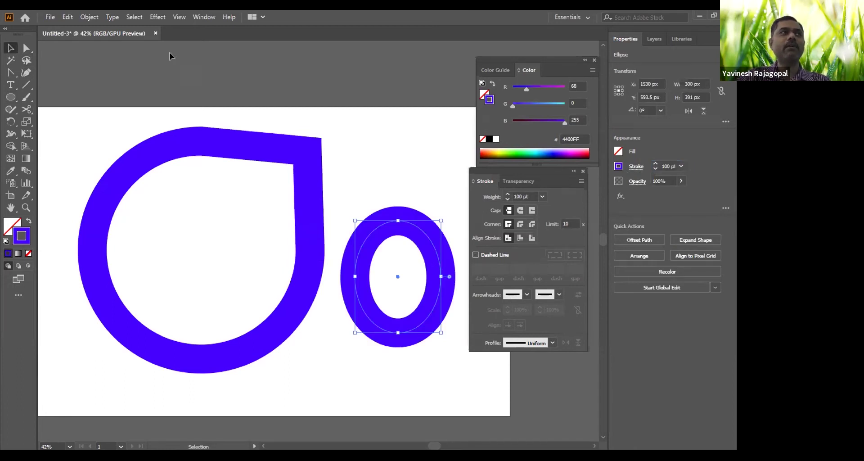
left_click(202, 17)
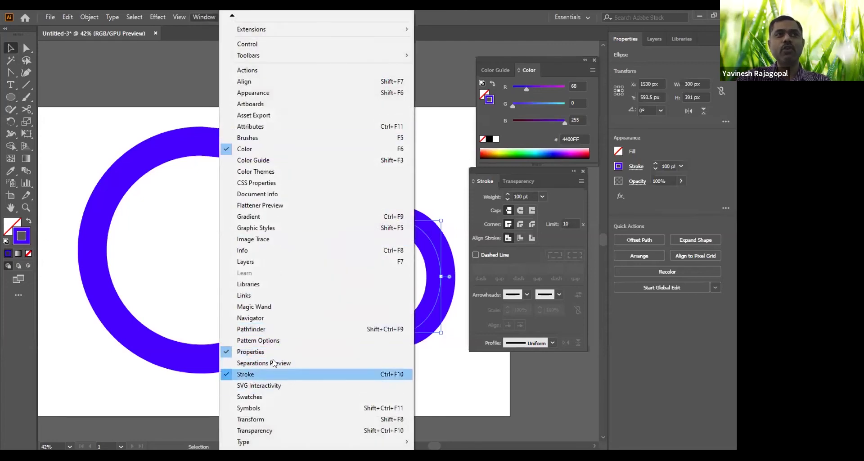
left_click(483, 177)
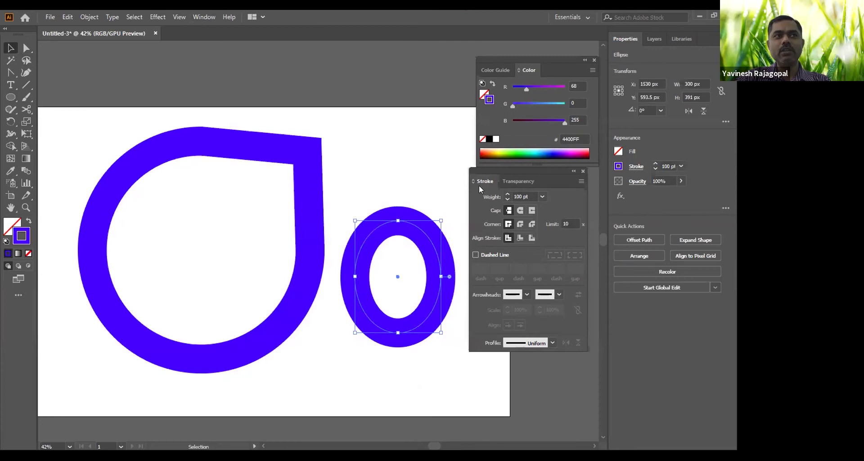
left_click(521, 196)
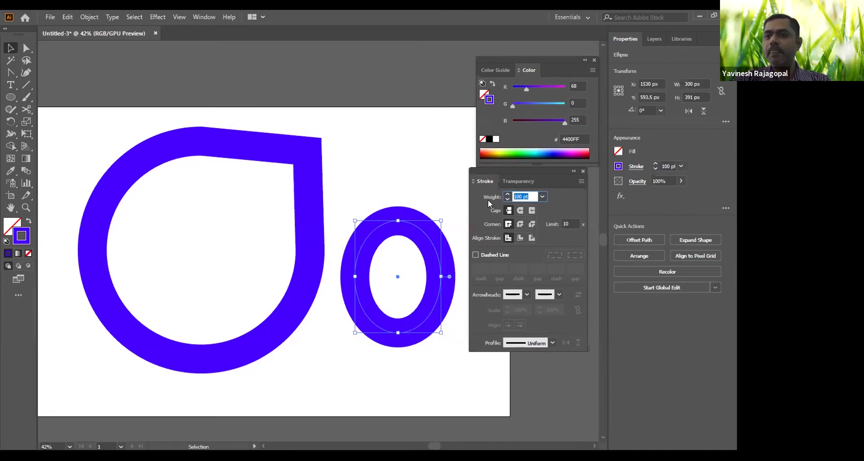
left_click(362, 181)
left_click(402, 270)
key("Delete")
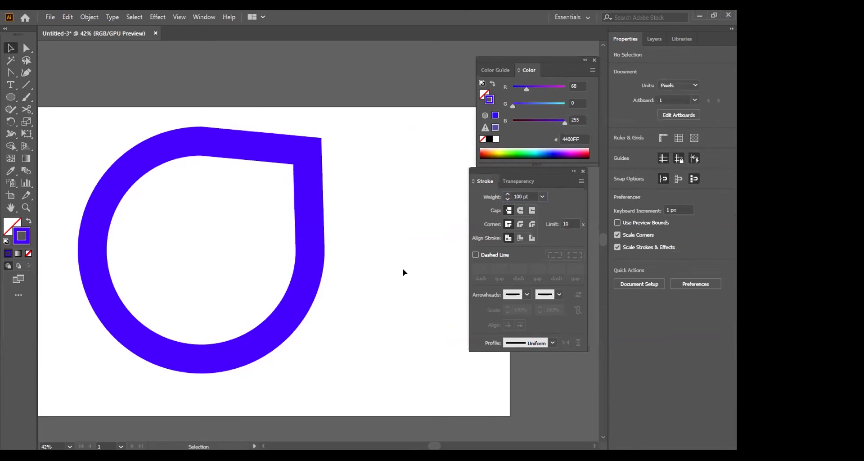
Select the teardrop outline, then deselect it on the empty canvas.
left_click(310, 211)
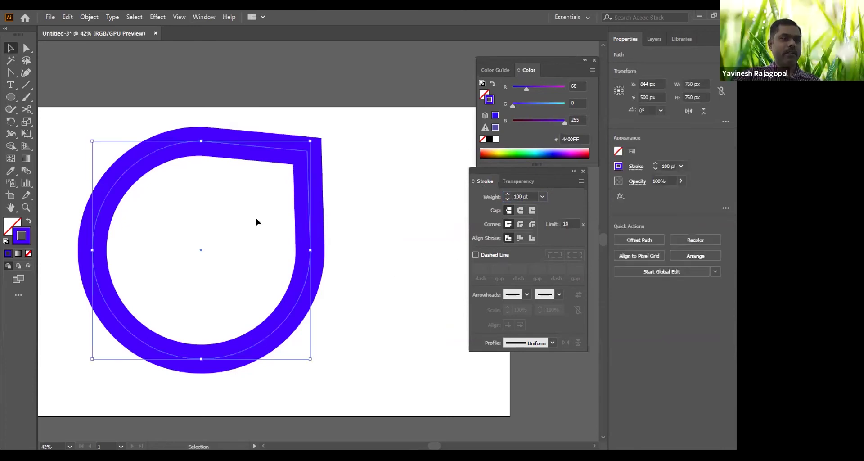
left_click(373, 210)
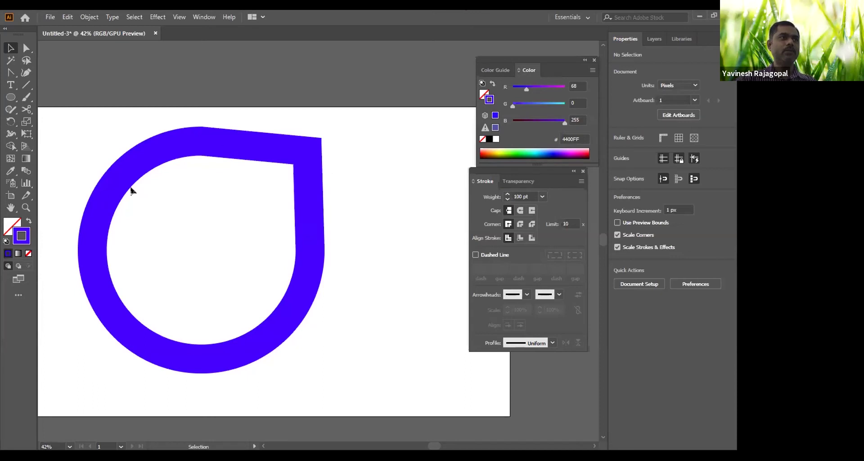
Step back through the undo history until the complete blue ring returns, then deselect it.
key("ctrl+z")
key("ctrl+z")
key("ctrl+z")
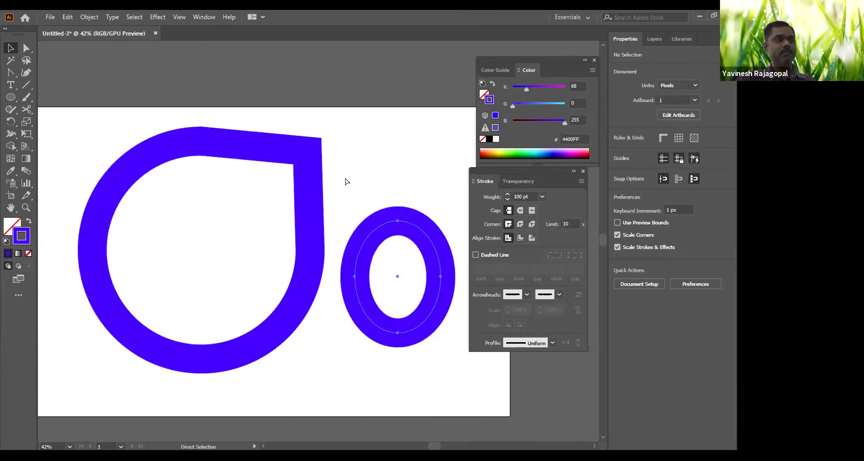
key("ctrl+z")
key("ctrl+z")
key("ctrl+z")
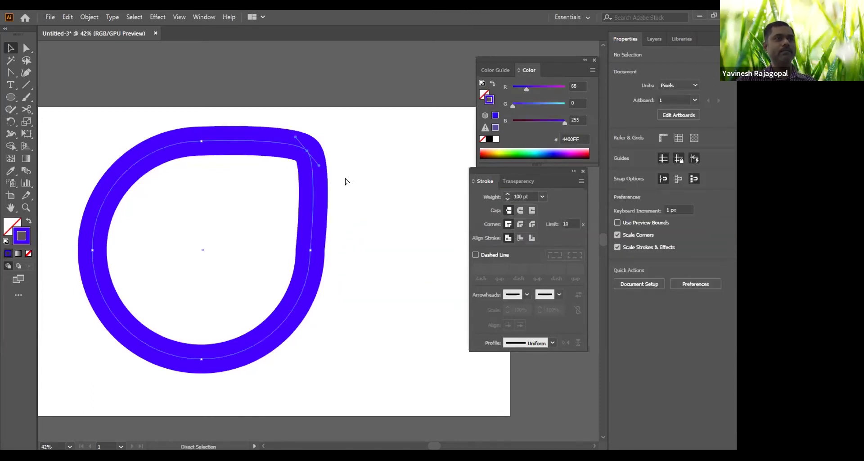
key("ctrl+z")
key("ctrl+shift+z")
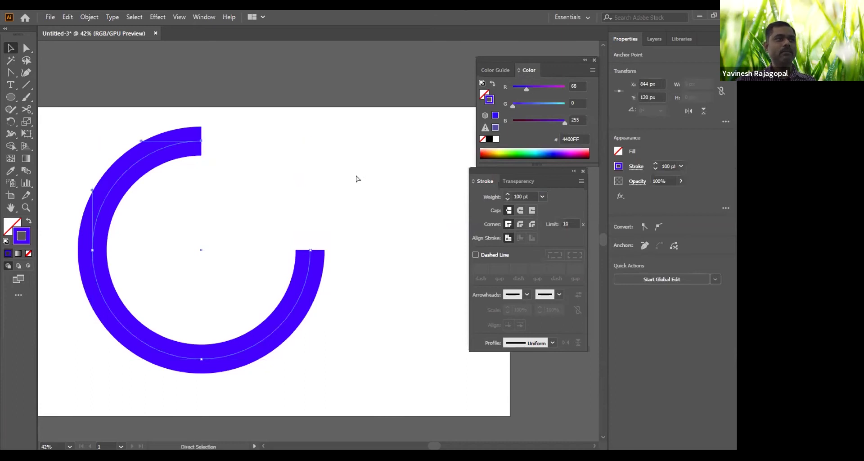
key("ctrl+z")
key("ctrl+shift+z")
key("ctrl+z")
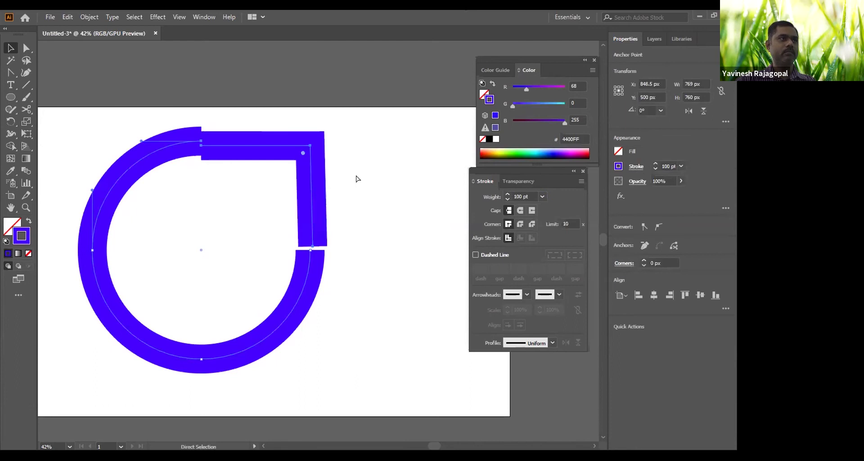
key("ctrl+shift+z")
key("ctrl+z")
key("ctrl+z")
key("ctrl+z")
key("ctrl+z")
key("ctrl+z")
key("ctrl+z")
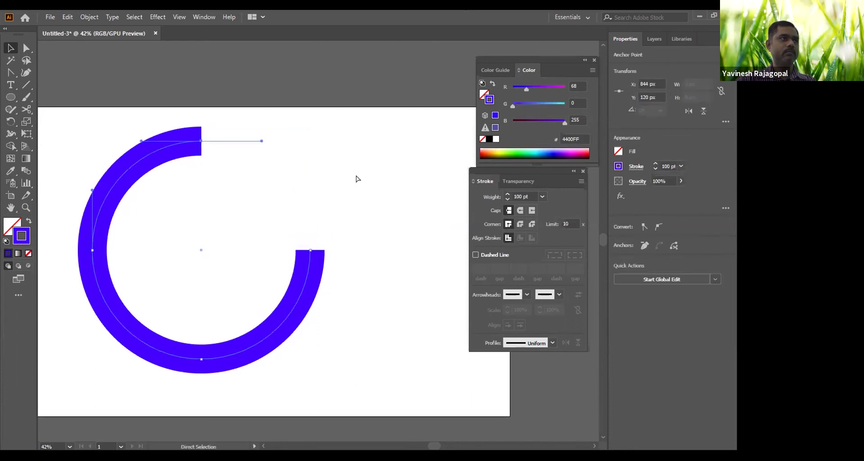
key("ctrl+z")
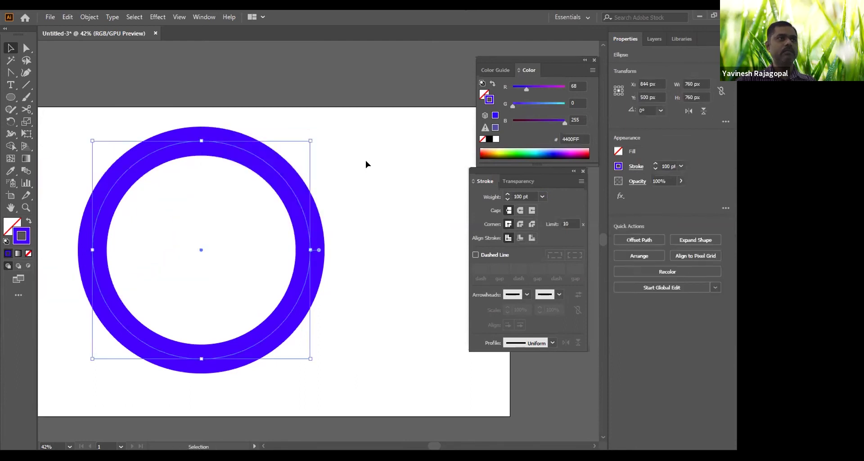
left_click(408, 172)
key("space")
left_click_drag(367, 162, 264, 154)
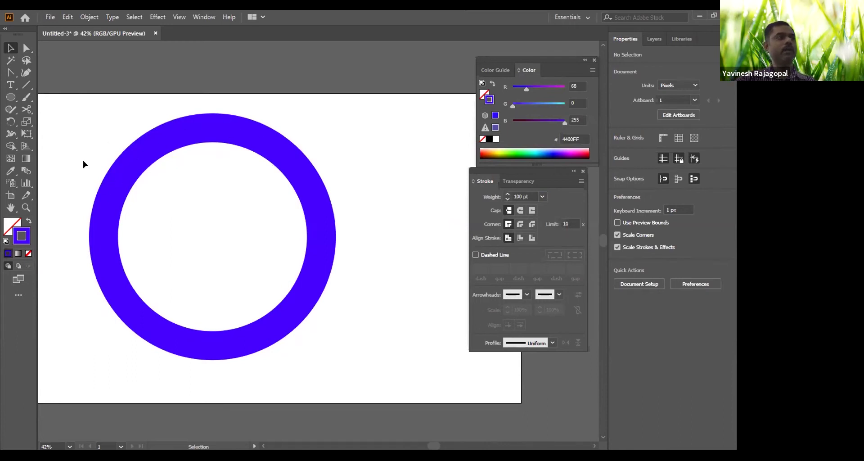
Draw a rectangle right of the ring and swap its fill and stroke to make it solid blue.
left_click_drag(165, 204, 123, 195)
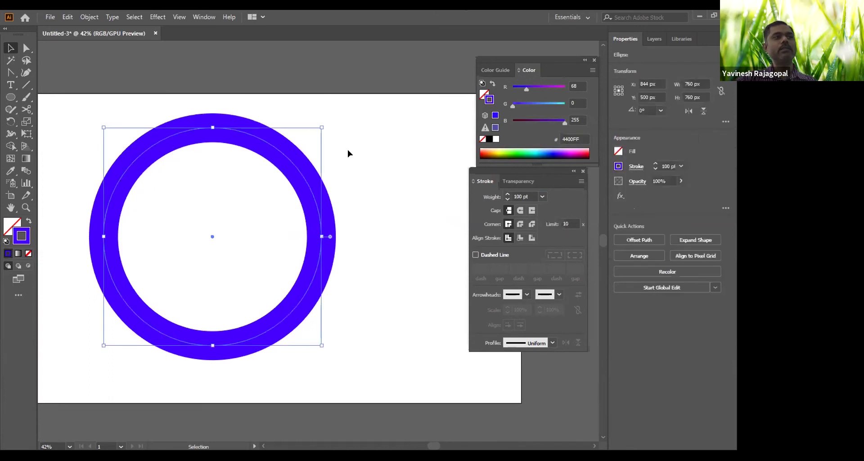
left_click(422, 191)
left_click_drag(422, 191, 341, 164)
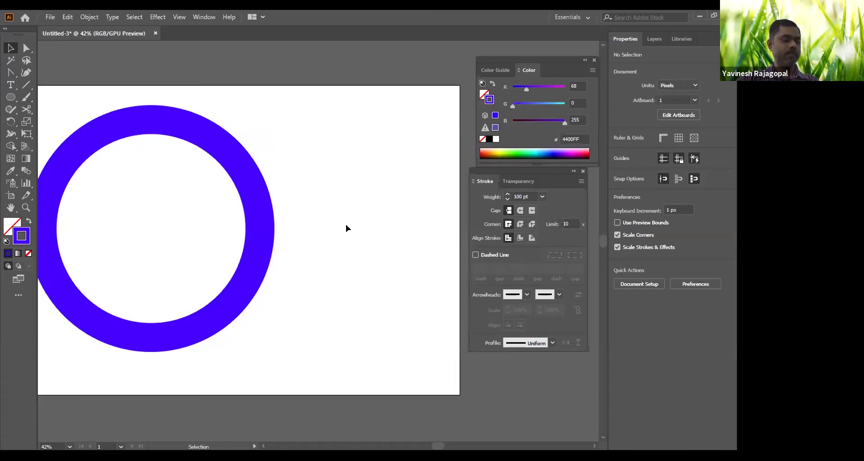
key("m")
left_click_drag(305, 165, 388, 235)
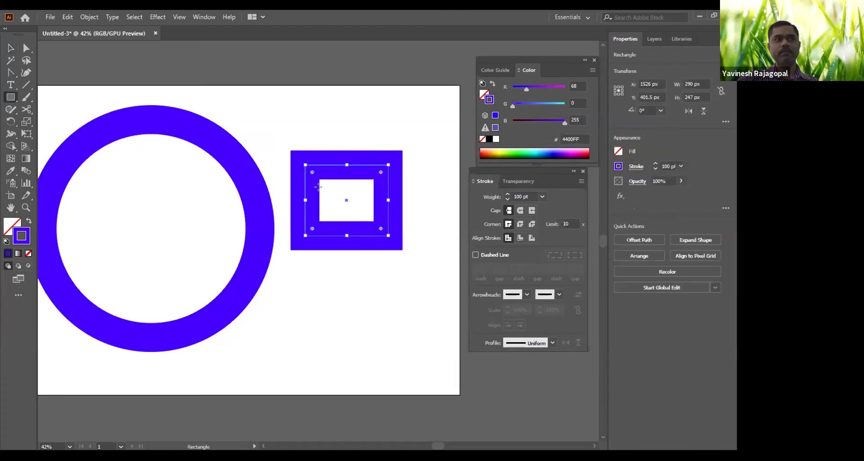
left_click(27, 221)
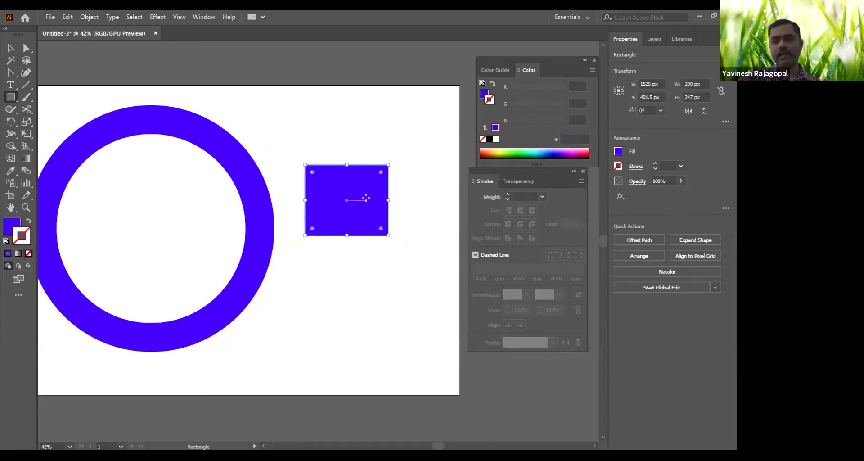
Alt-drag a copy of the rectangle directly below it, undoing the extra copies.
left_click(11, 48)
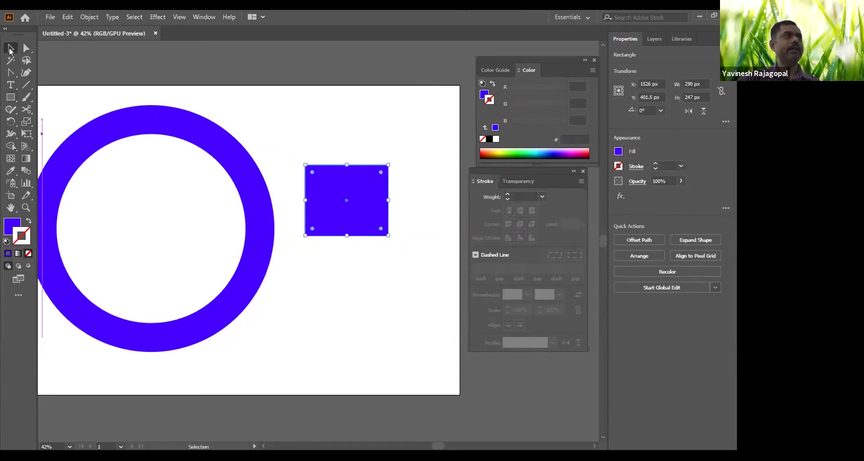
left_click_drag(357, 200, 360, 308)
left_click(408, 251)
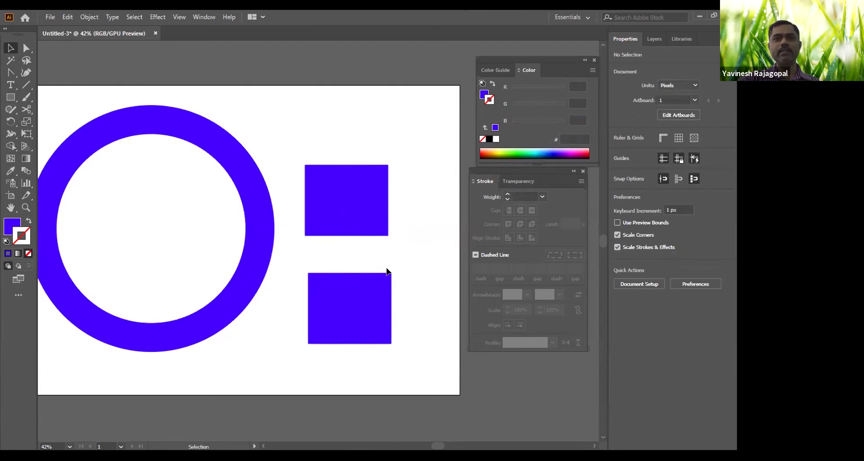
left_click_drag(370, 294, 279, 229)
left_click_drag(287, 185, 468, 288)
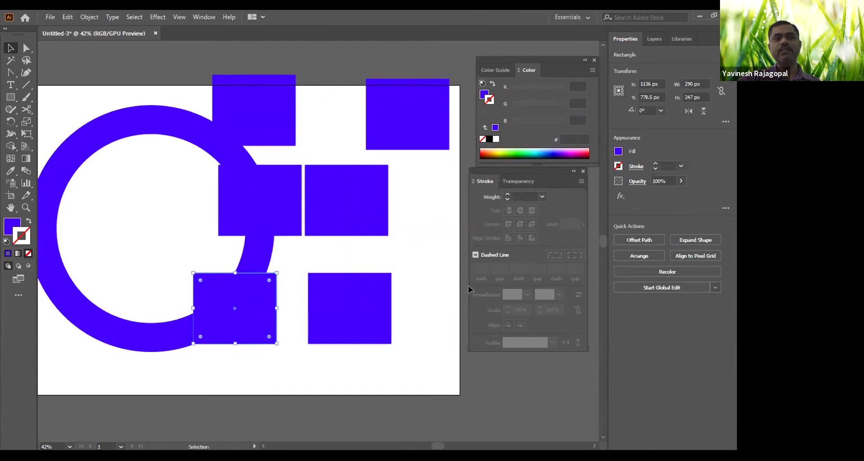
left_click_drag(251, 316, 443, 342)
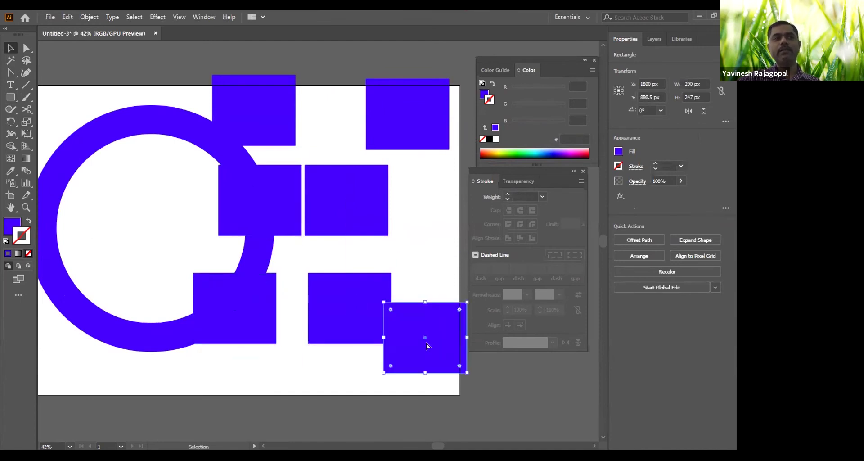
key("ctrl+z")
key("ctrl+z")
key("ctrl+z")
key("ctrl+z")
key("ctrl+z")
key("ctrl+z")
key("ctrl+shift+z")
key("ctrl+shift+z")
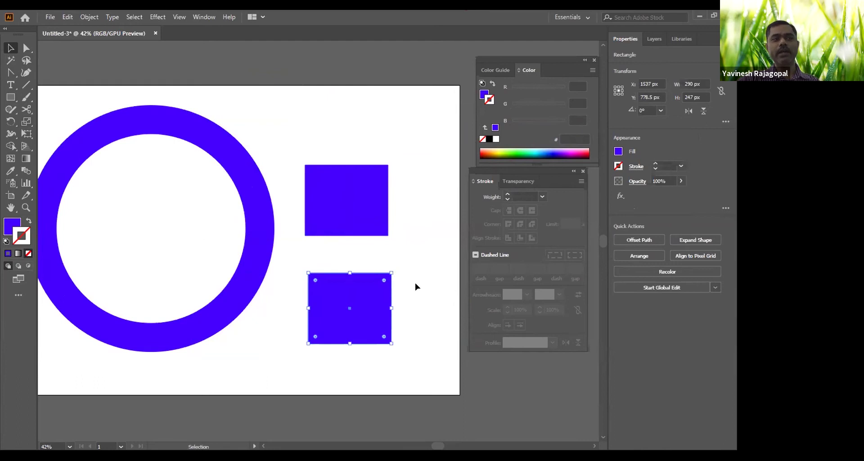
Turn the lower rectangle into an unfilled outline with a 20 pt stroke.
left_click(387, 255)
left_click_drag(398, 276, 335, 211)
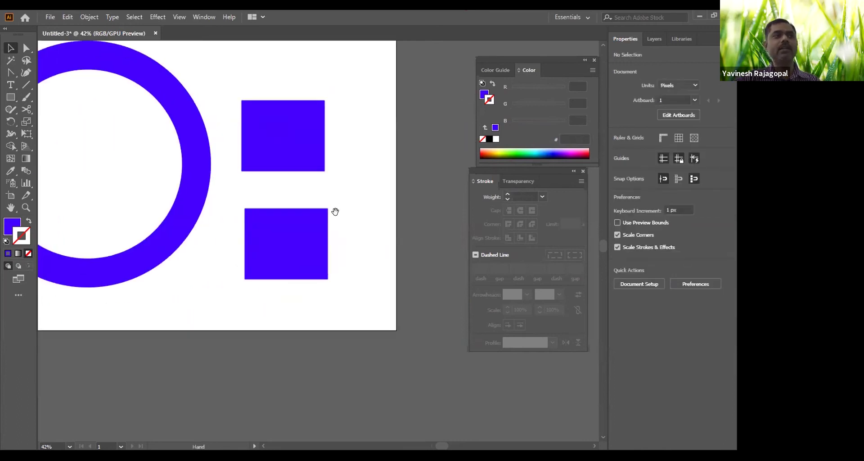
left_click(283, 259)
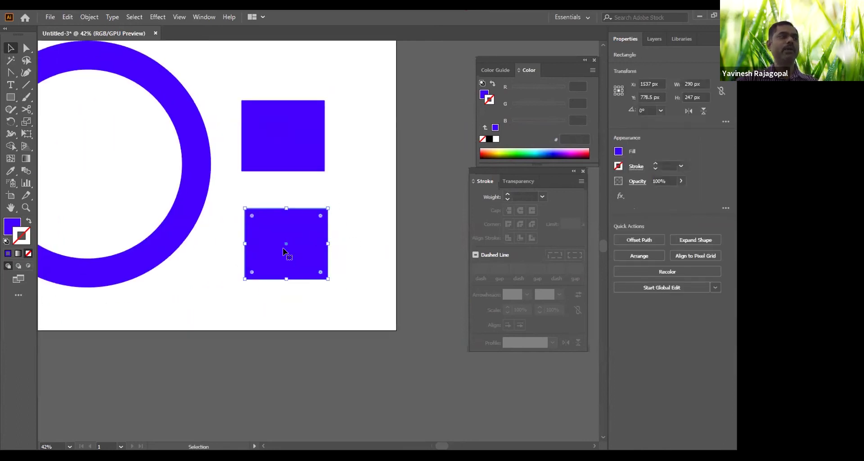
left_click(29, 221)
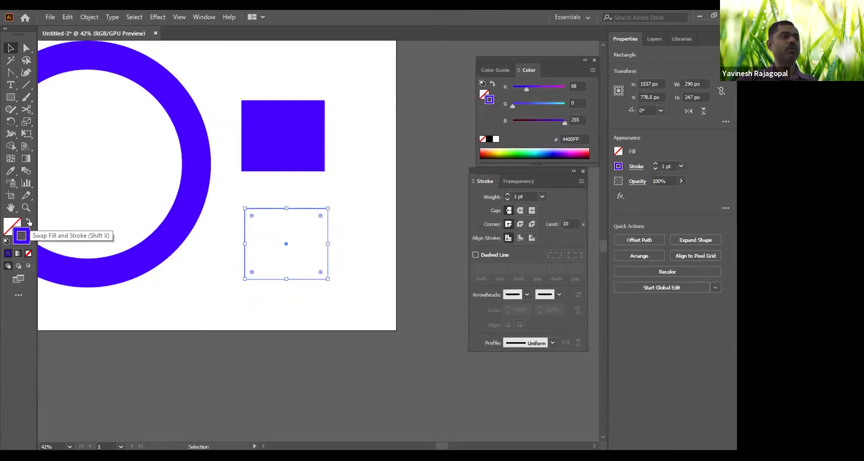
left_click(344, 214)
left_click(296, 244)
left_click(669, 164)
type("20")
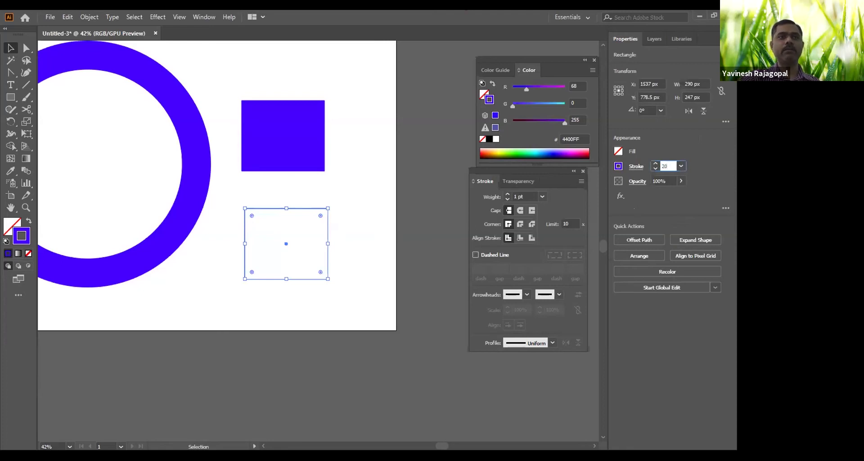
key("Return")
left_click(372, 199)
Zoom in on the rectangles, nudge the solid one down and right, and select the outline.
key("z")
left_click_drag(215, 97, 277, 180)
left_click_drag(417, 252, 353, 210)
left_click(295, 125)
left_click_drag(278, 106, 284, 120)
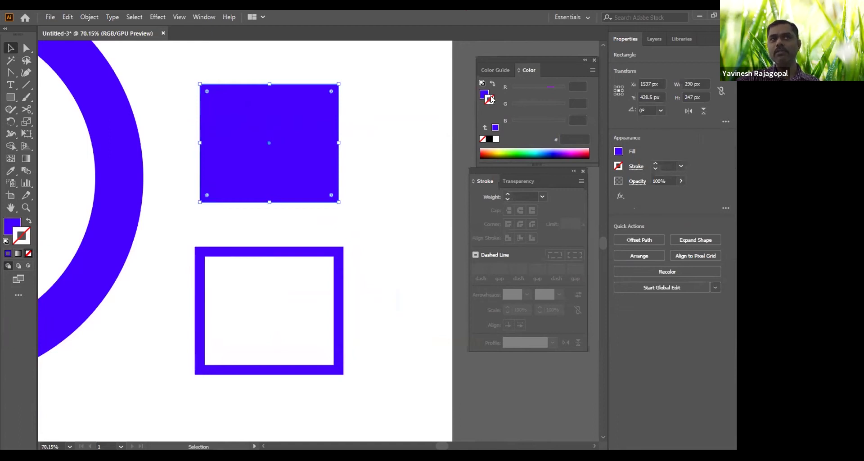
mouse_move(244, 286)
left_mouse_down()
mouse_move(165, 242)
mouse_move(163, 232)
left_mouse_up()
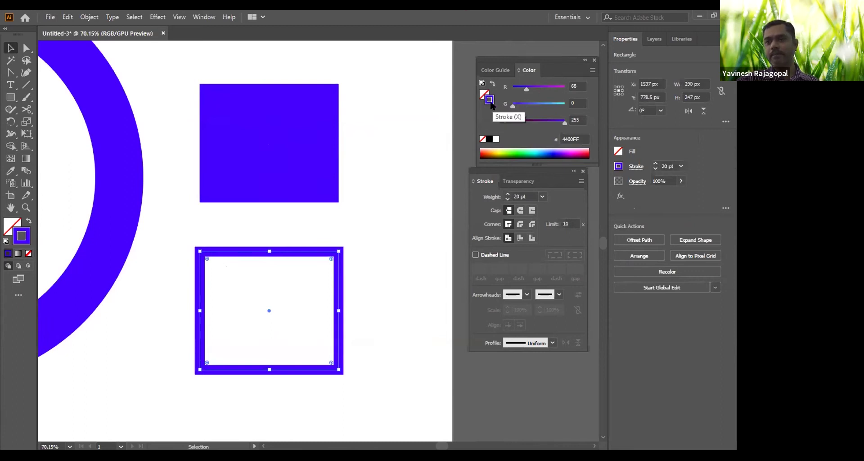
Alt-drag a copy of the outlined square to its right, then scale all three squares down together.
left_click(364, 212)
left_click_drag(402, 212, 296, 227)
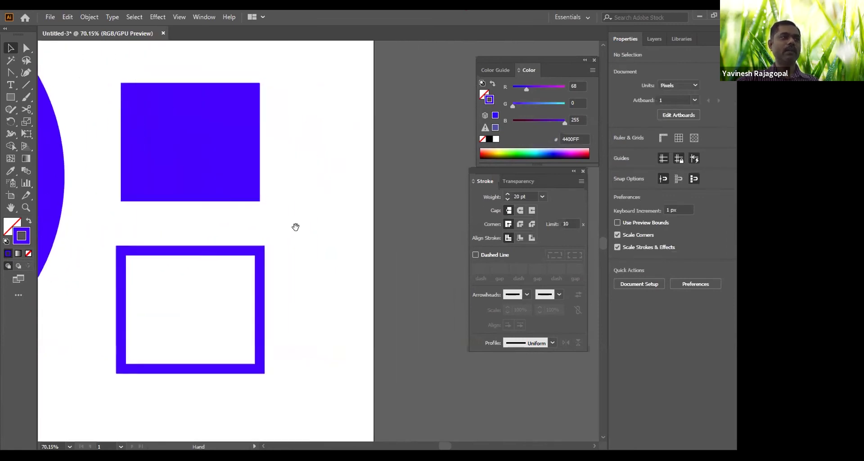
left_click_drag(195, 252, 378, 252)
left_click_drag(345, 155, 203, 293)
left_click_drag(444, 368, 311, 303)
Reframe the view on the squares and select the right outlined square.
left_click(276, 189)
left_click_drag(248, 196, 261, 239)
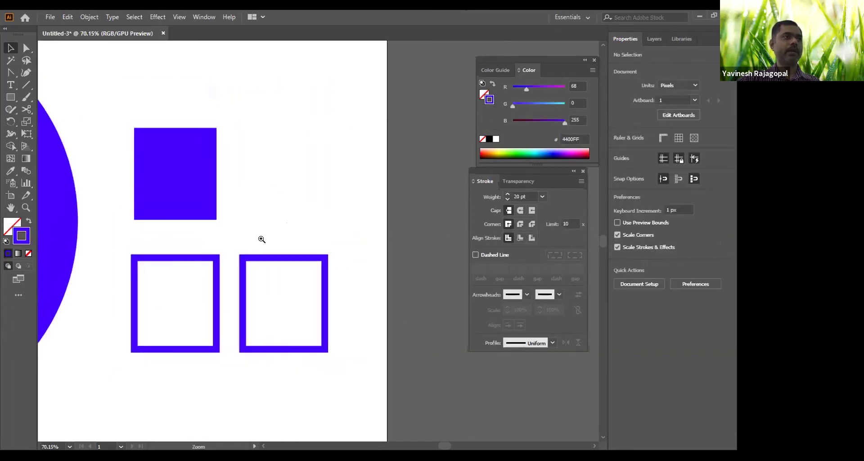
scroll(260, 239, "up", 1)
left_click_drag(341, 247, 287, 207)
left_click(126, 100)
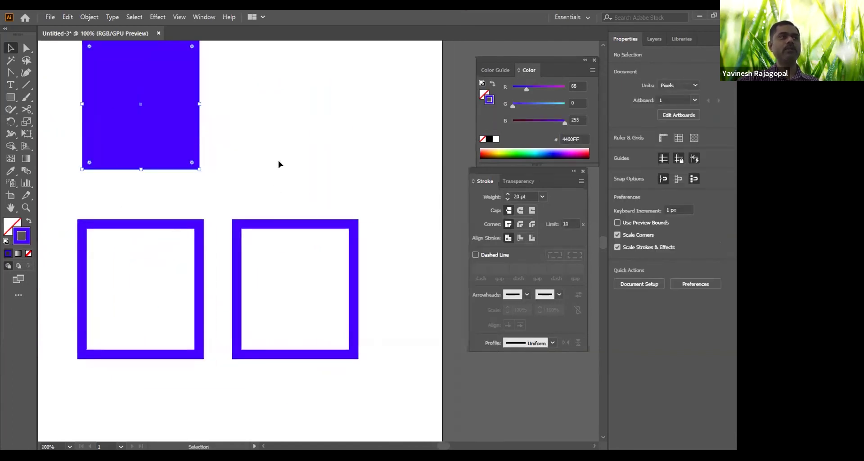
scroll(280, 153, "up", 2)
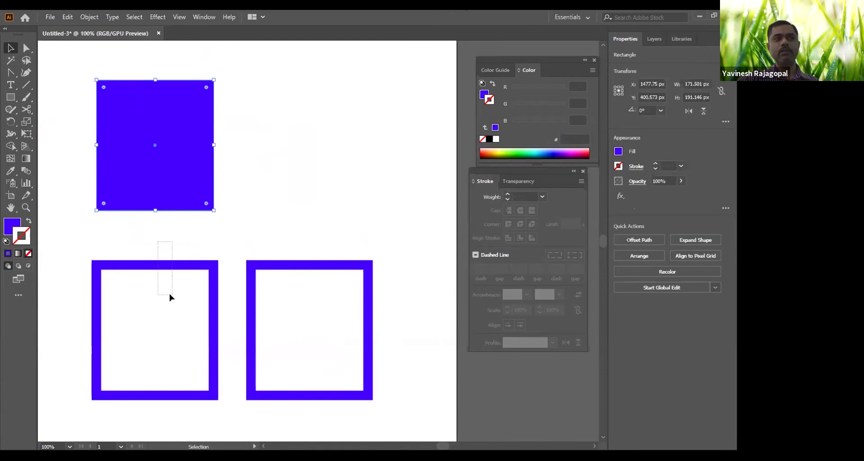
left_click_drag(169, 295, 168, 294)
left_click_drag(298, 232, 314, 296)
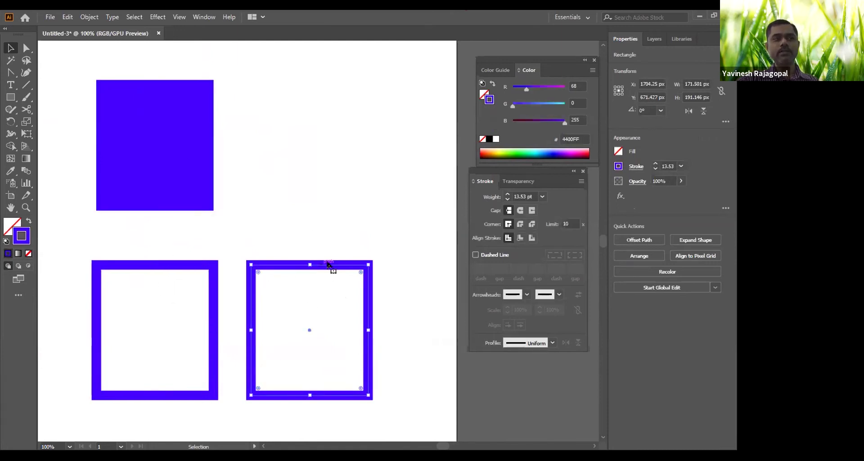
Pull the right square's top-right anchor inward with Direct Selection, then undo the reshape.
key("a")
left_click(383, 258)
left_click_drag(368, 264, 418, 268)
key("ctrl+z")
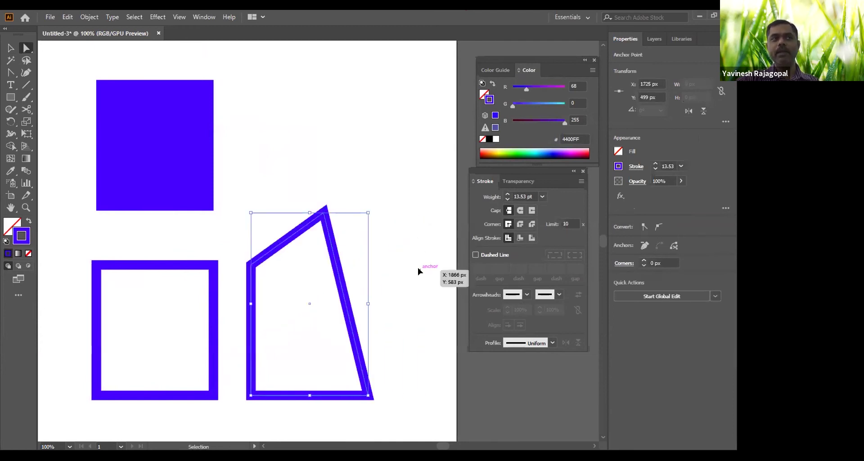
key("ctrl+z")
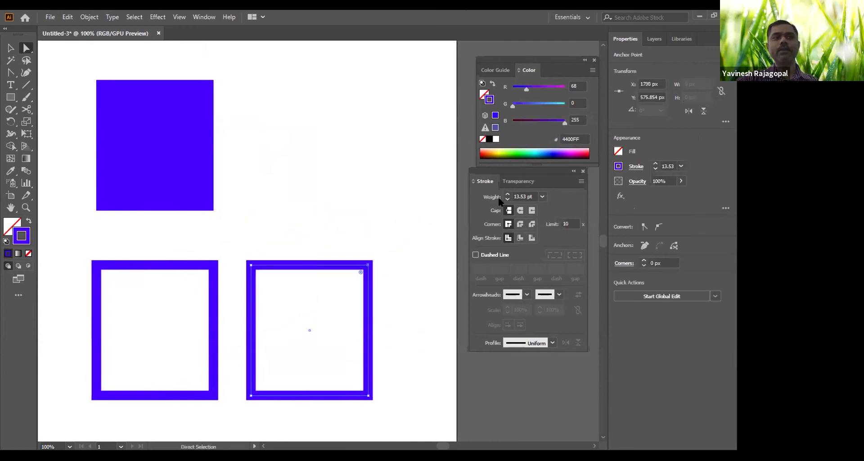
Set the right outlined square's stroke weight to 30 pt.
left_click(664, 166)
scroll(664, 165, "up", 20)
scroll(664, 165, "down", 20)
scroll(664, 165, "up", 20)
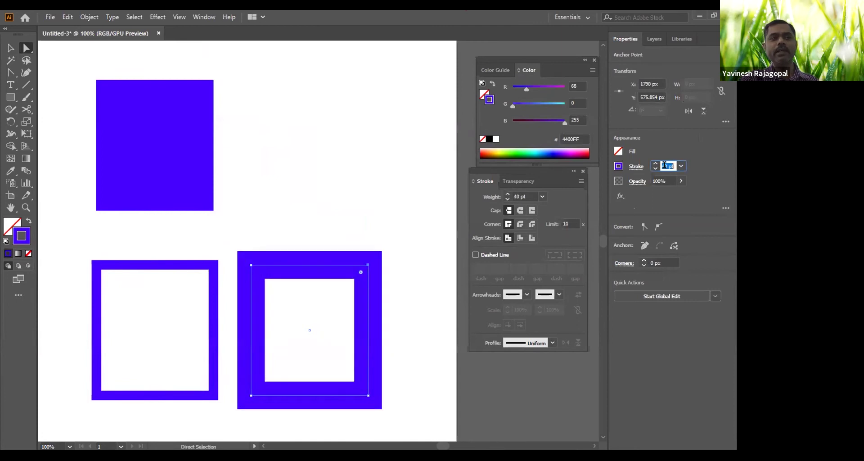
scroll(664, 165, "down", 10)
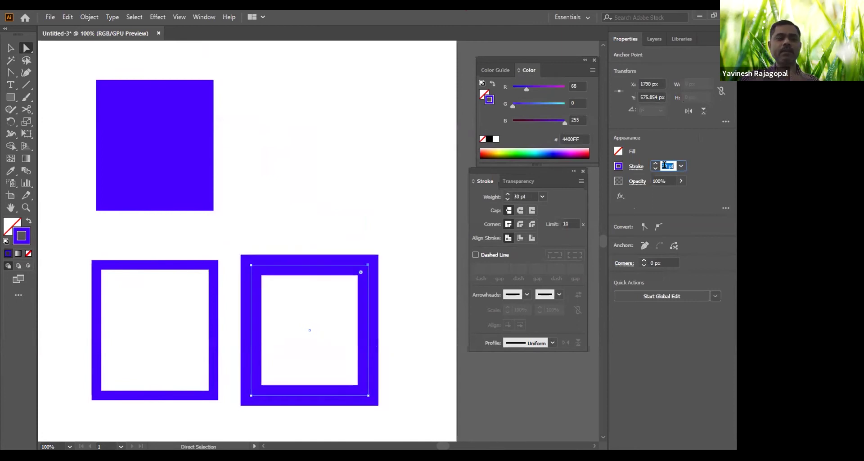
left_click(296, 217)
Expand the right square's 30 pt stroke into a filled blue shape with Fill and Stroke checked.
key("v")
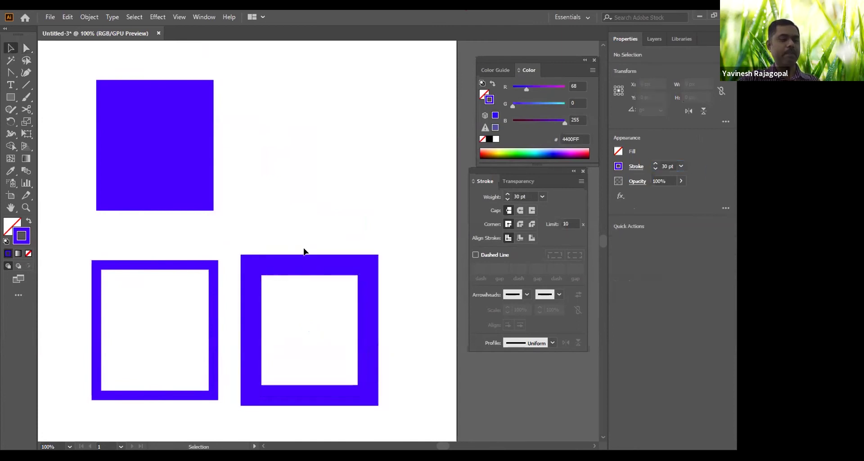
left_click_drag(290, 223, 329, 305)
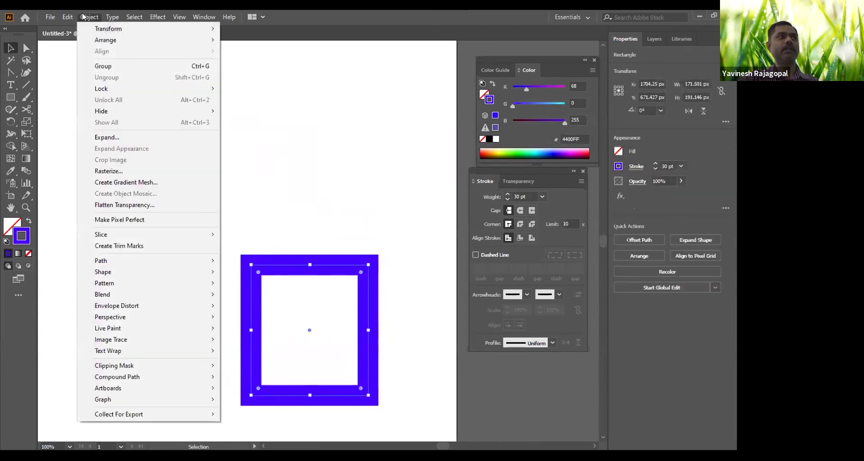
left_click(103, 138)
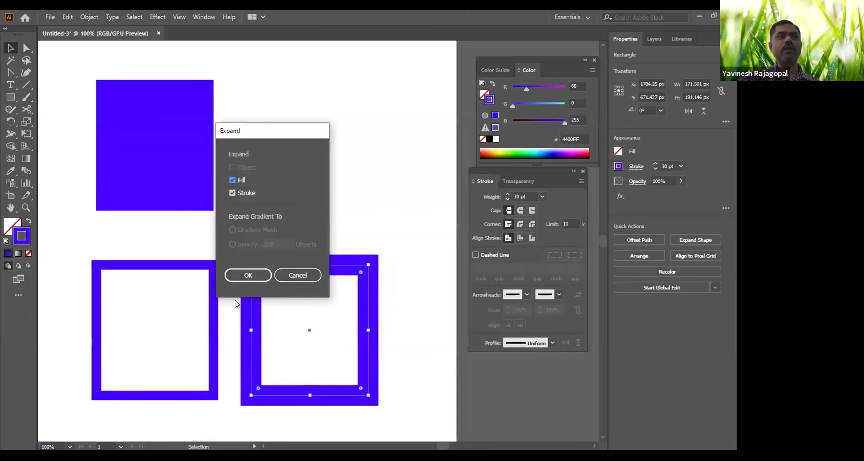
left_click(247, 275)
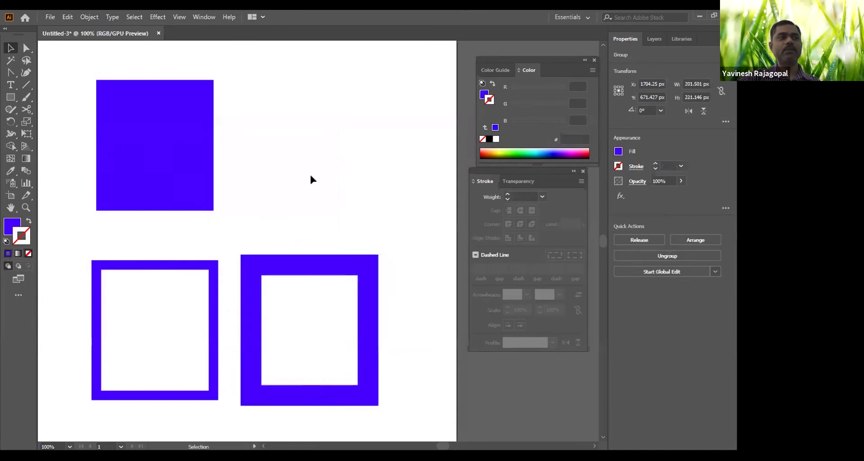
left_click(295, 215)
scroll(295, 214, "down", 2)
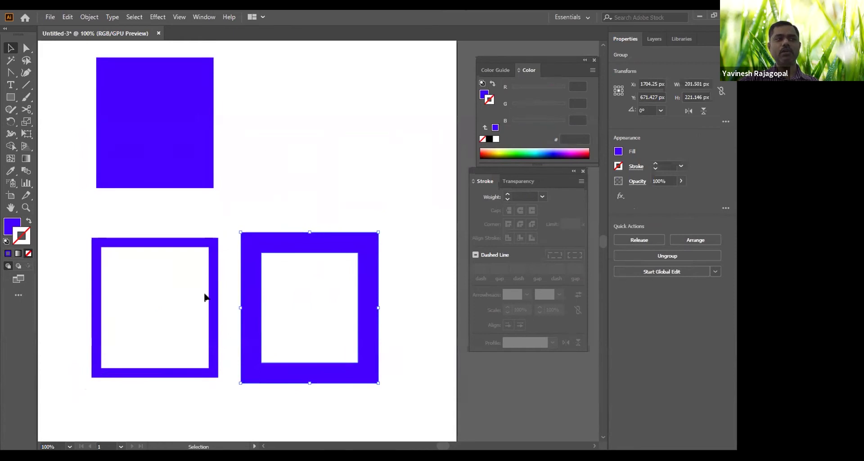
Give the left hollow square a 30 pt stroke weight.
left_click(143, 268)
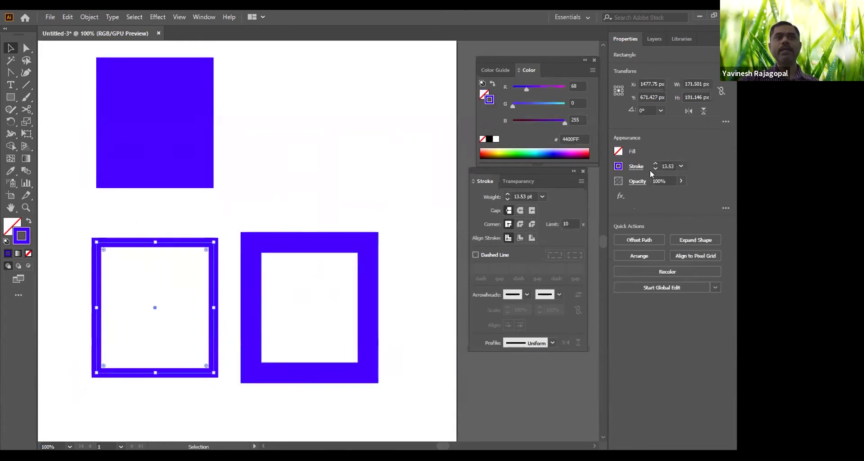
left_click(665, 166)
type("30")
key("Return")
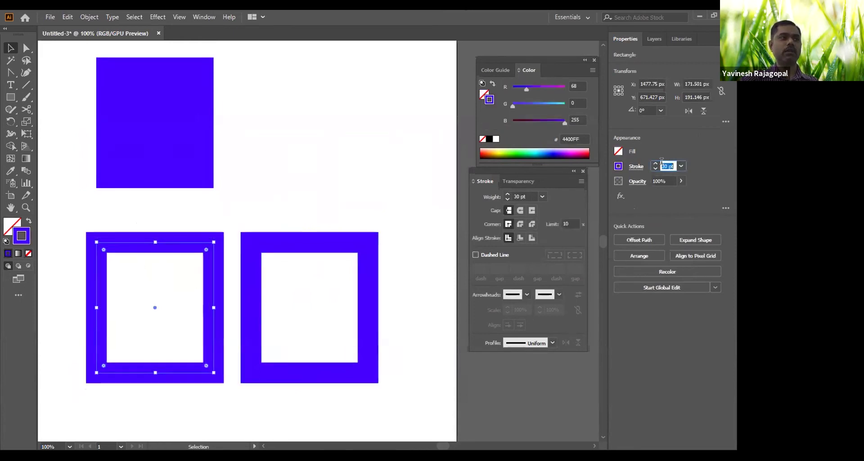
left_click(340, 174)
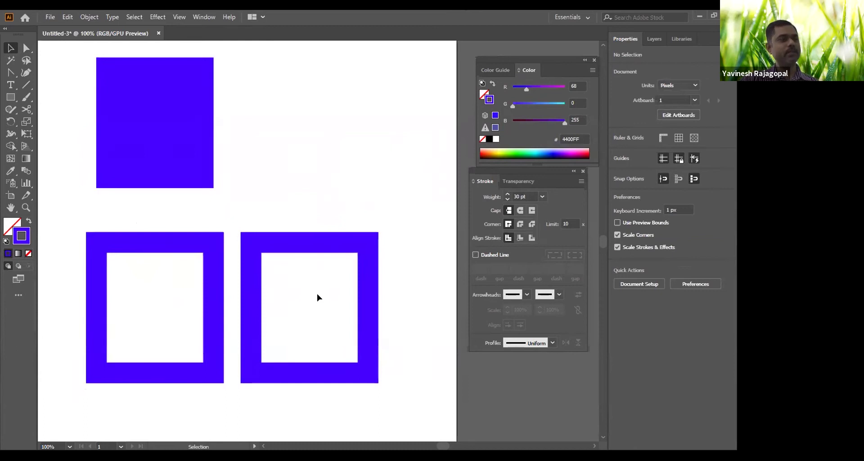
Drag the right frame's outer and hole top-right anchors outward, undoing the last move.
left_click(132, 275)
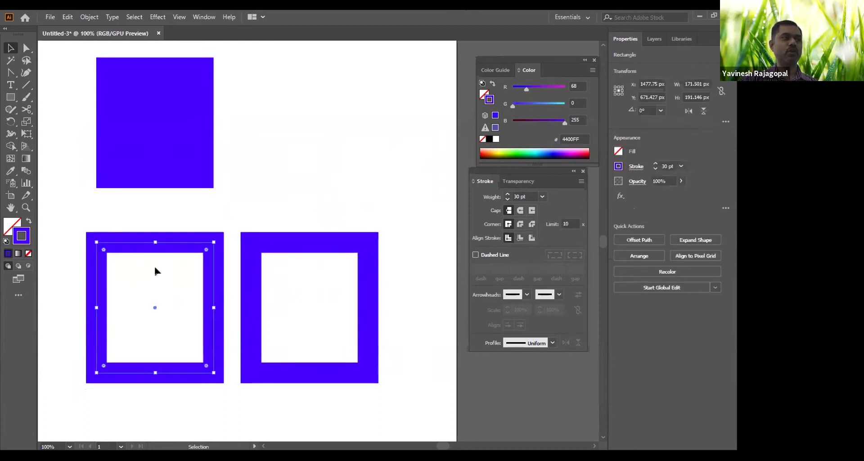
left_click_drag(311, 277, 312, 291)
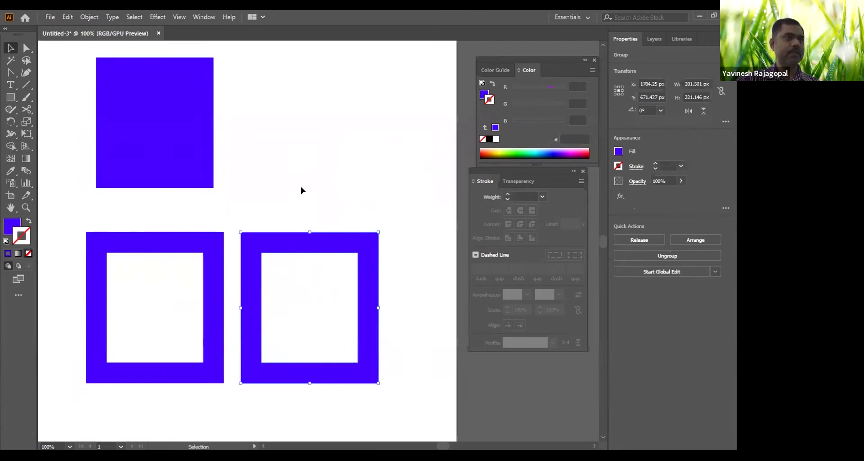
key("a")
left_click(316, 182)
left_click_drag(379, 232, 401, 207)
left_click_drag(358, 252, 319, 237)
key("ctrl+z")
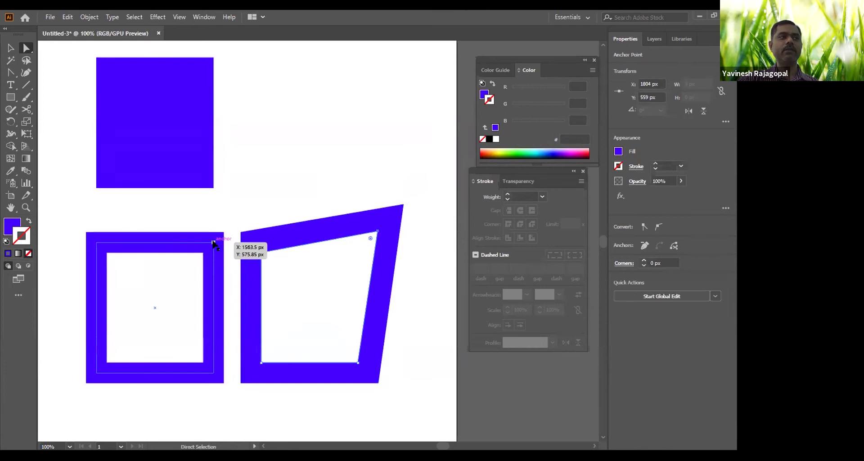
Raise the left frame's top-right corner and pull the right inner corner in, then undo them.
left_click_drag(214, 243, 213, 211)
mouse_move(377, 232)
left_mouse_down()
mouse_move(326, 278)
mouse_move(345, 268)
mouse_move(331, 241)
left_mouse_up()
key("ctrl+z")
key("ctrl+z")
key("ctrl+z")
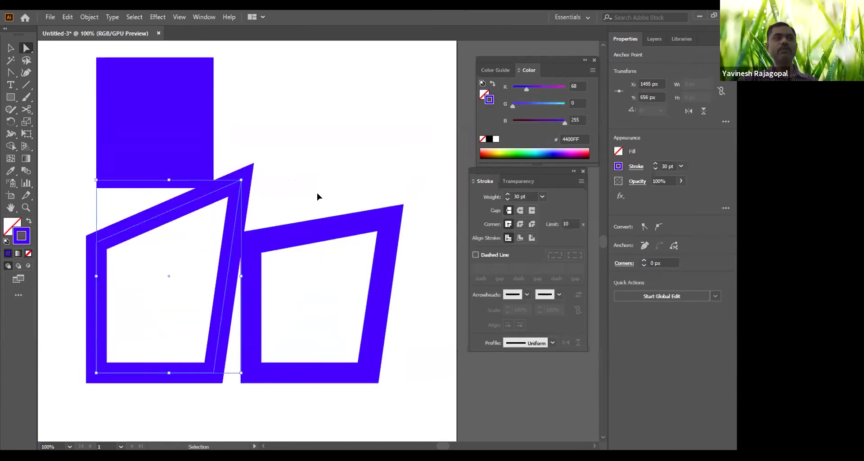
key("ctrl+z")
key("ctrl+z")
key("ctrl+z")
key("ctrl+z")
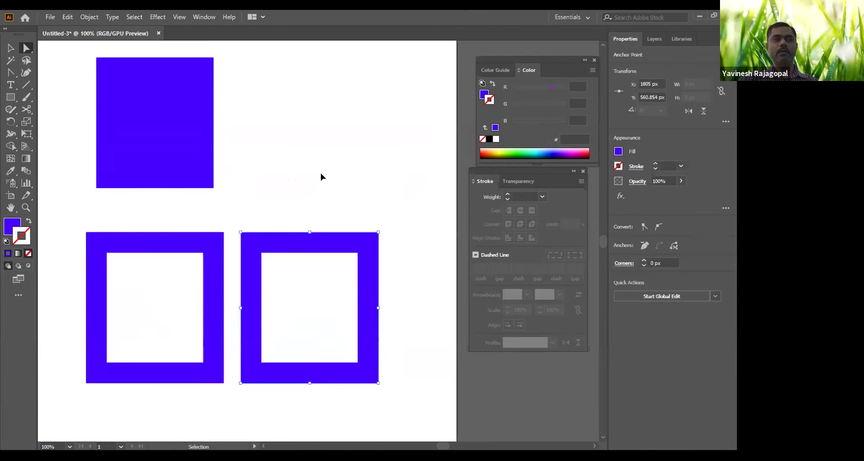
Delete the right frame and then all the remaining squares.
left_click(308, 170)
key("v")
left_click(317, 252)
key("Delete")
key("ctrl+a")
key("Delete")
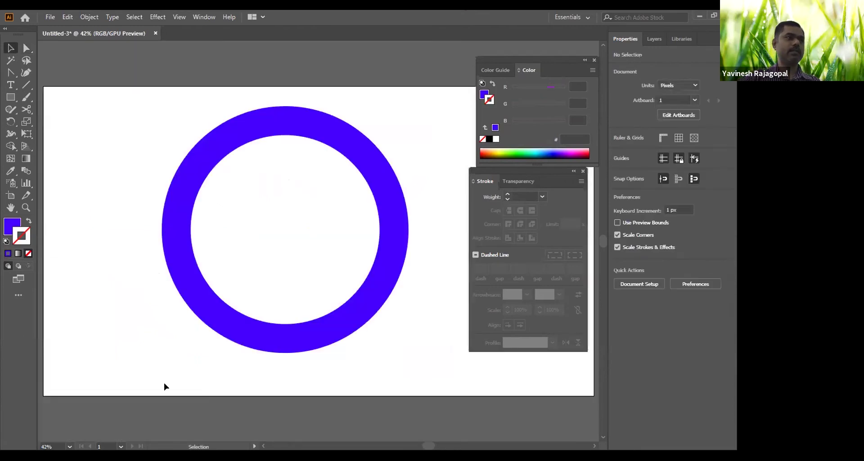
Expand the blue ring's 100 pt stroke into a filled shape via Object > Expand.
left_click_drag(370, 211, 299, 247)
key("ctrl+a")
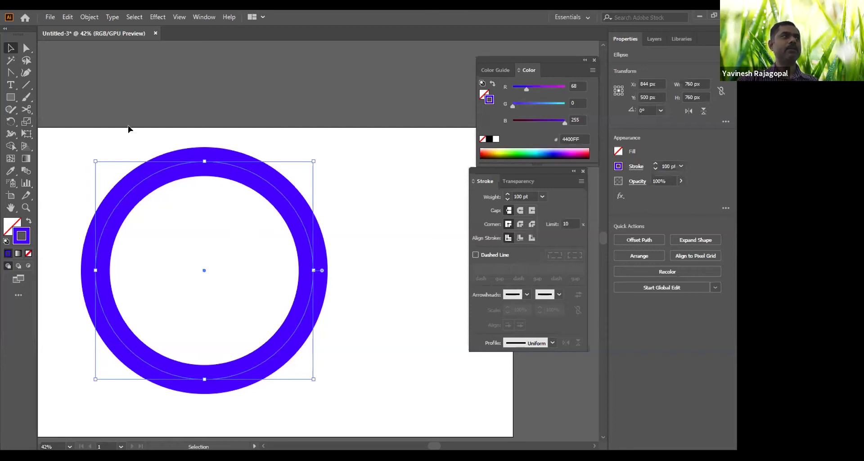
left_click(89, 17)
left_click(108, 137)
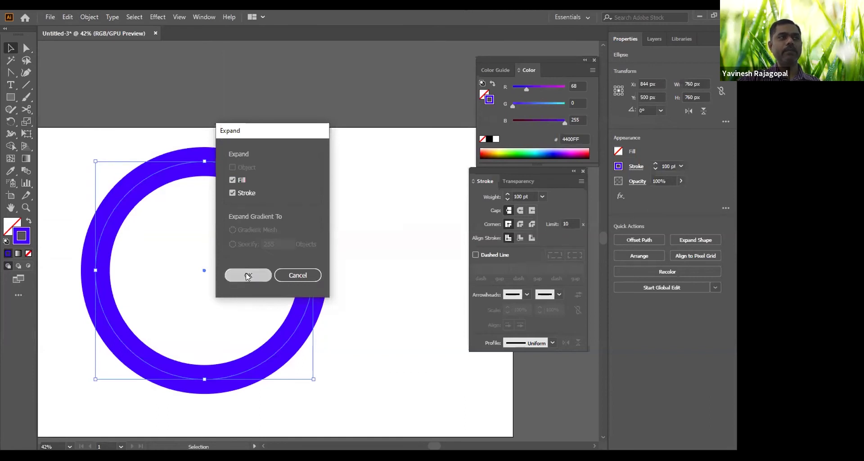
left_click(246, 275)
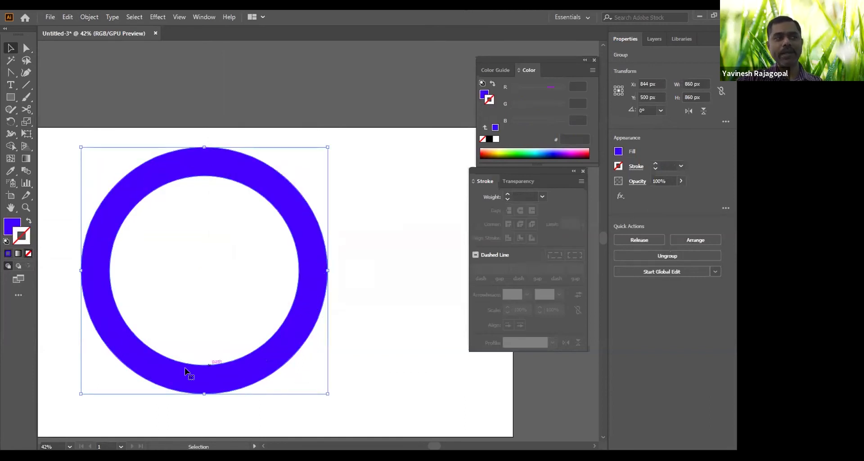
left_click(386, 160)
key("m")
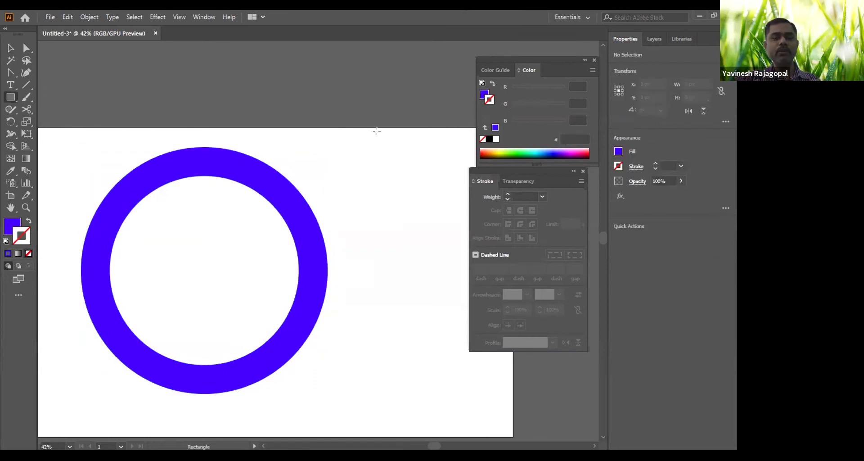
Draw a rectangle from the ring's centre to beyond its top-right edge.
left_click_drag(379, 131, 203, 270)
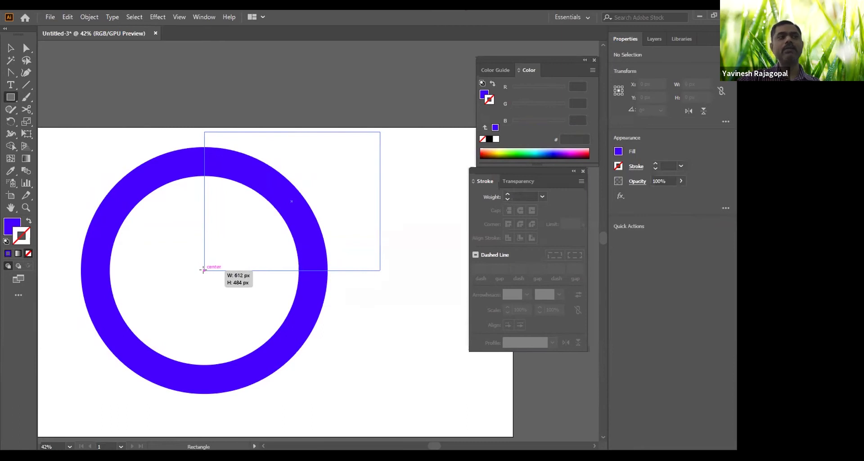
left_click_drag(203, 270, 203, 270)
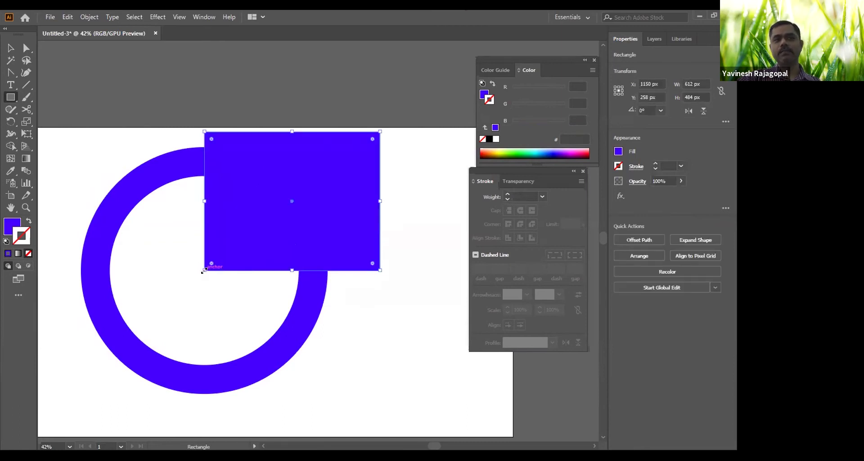
key("v")
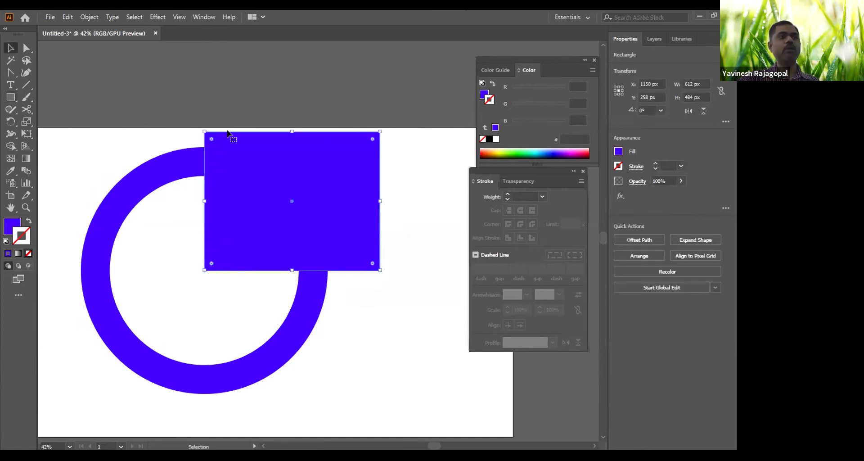
left_click(411, 336)
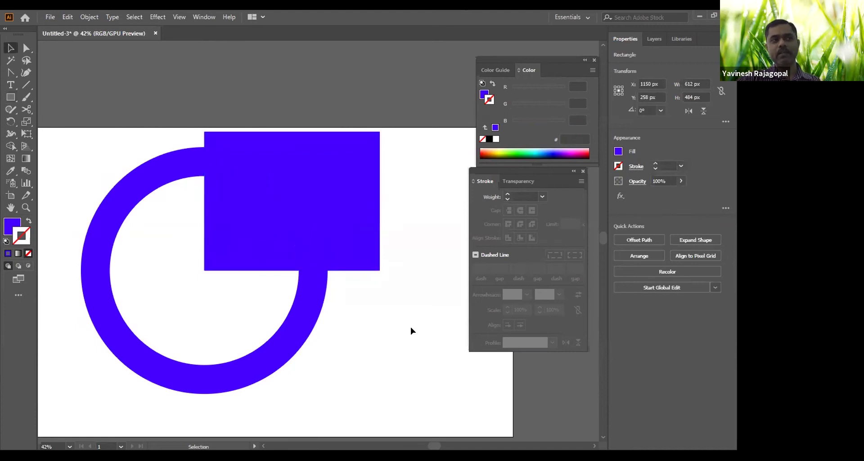
left_click(373, 202)
Raise the rectangle's fill green to 192, making it light blue 44C0FF.
left_click(485, 93)
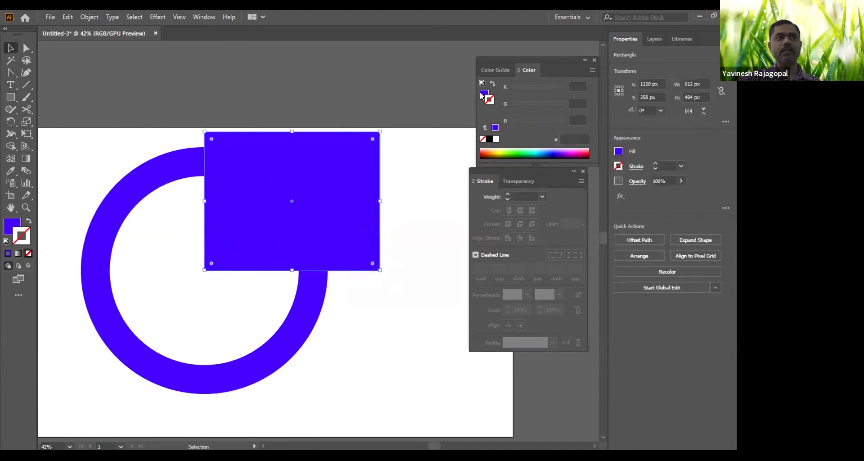
left_click_drag(514, 104, 541, 111)
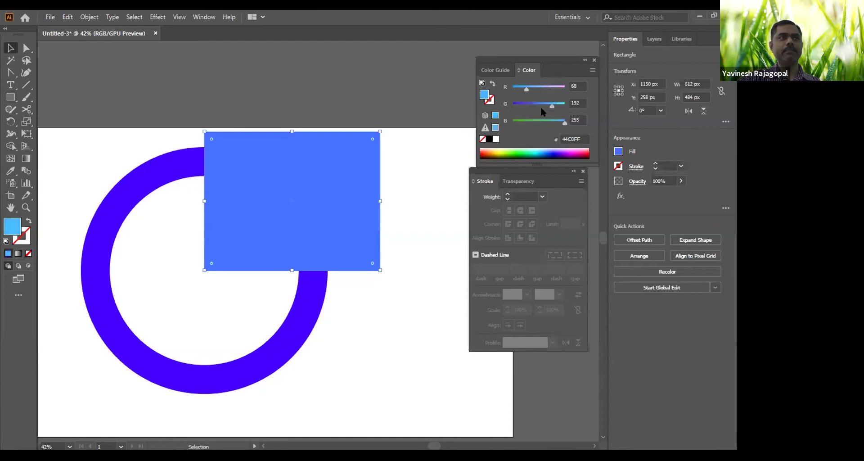
left_click(413, 241)
left_click(137, 186)
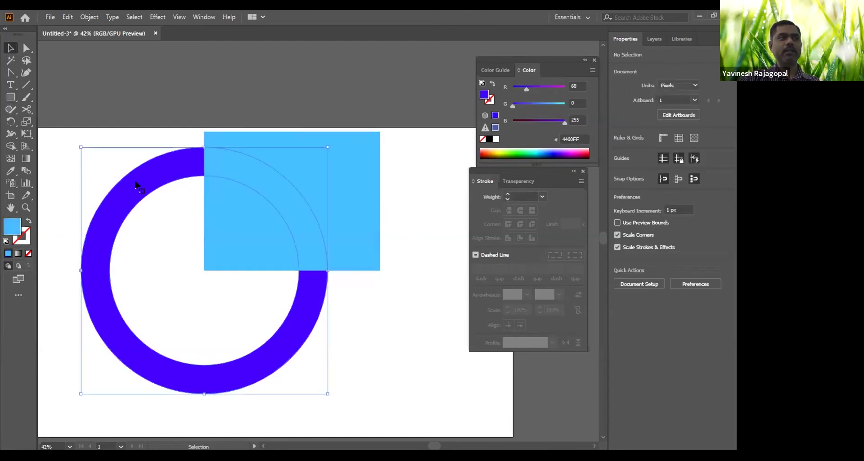
left_click(349, 185)
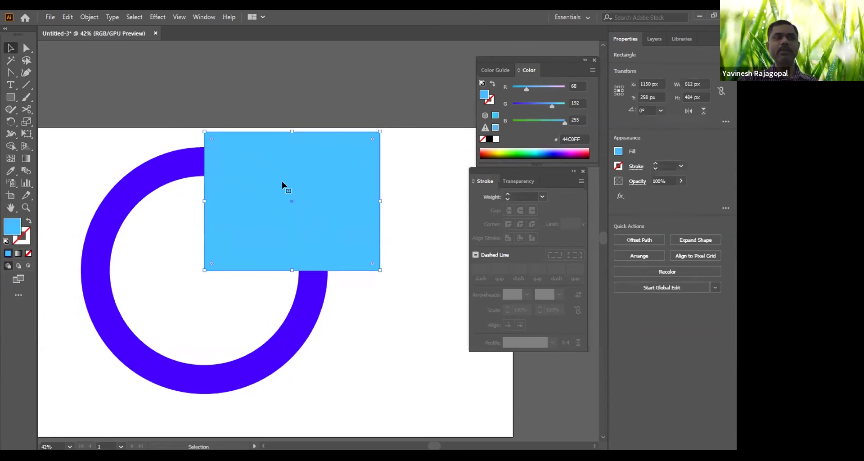
left_click(413, 211)
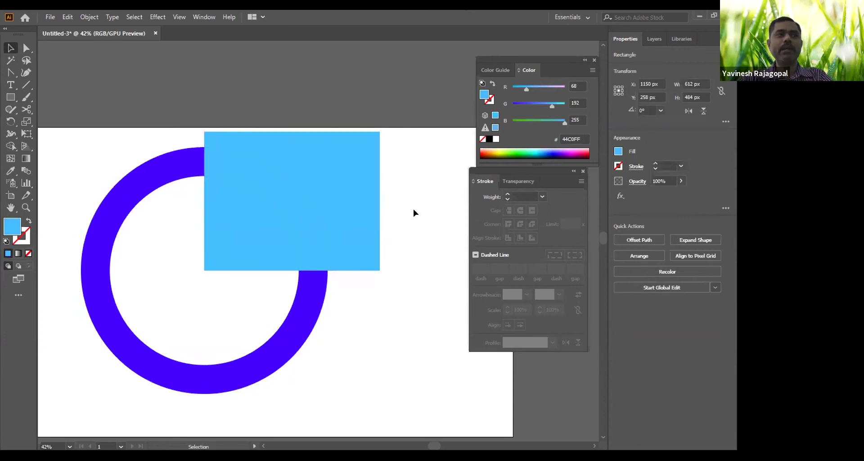
left_click(335, 178)
left_click(188, 217)
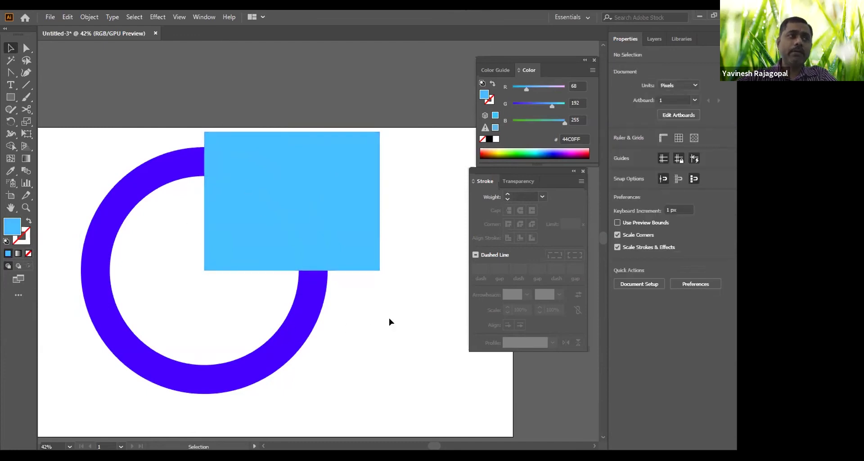
Subtract the rectangle from the ring with Pathfinder Minus Front, after trying and undoing Intersect.
key("ctrl+a")
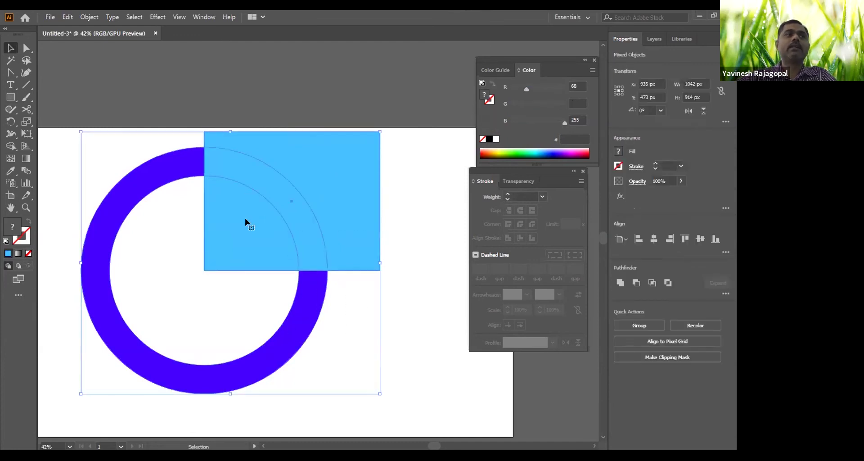
left_click(199, 17)
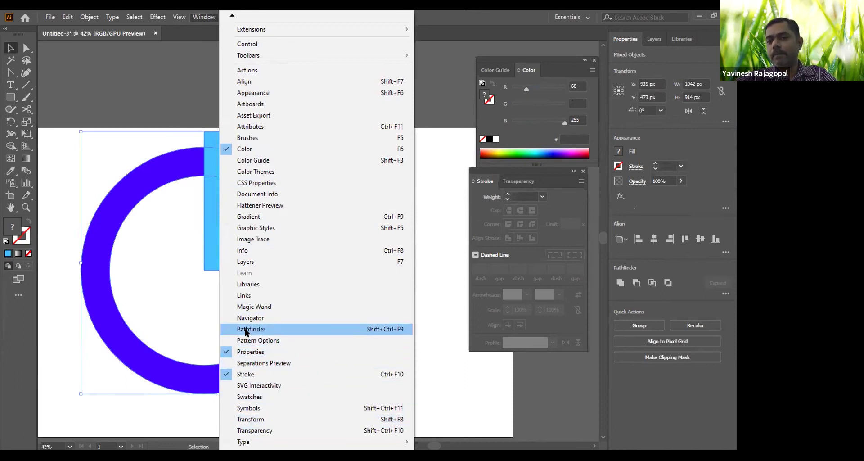
left_click(247, 333)
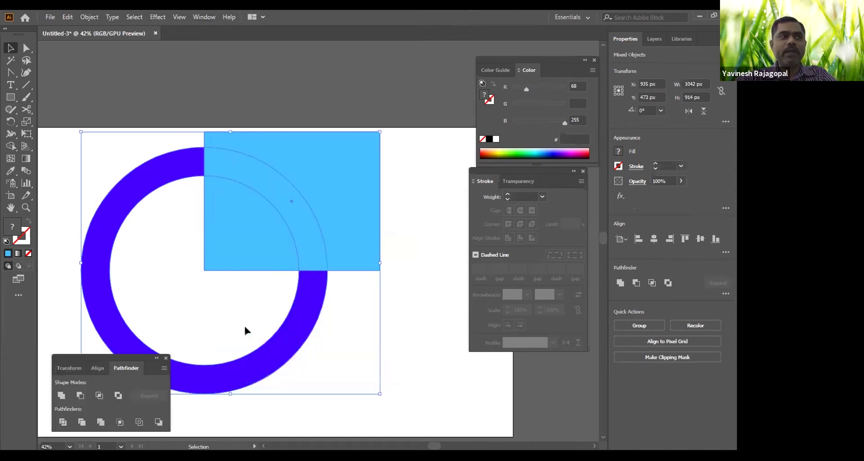
left_click_drag(125, 370, 356, 284)
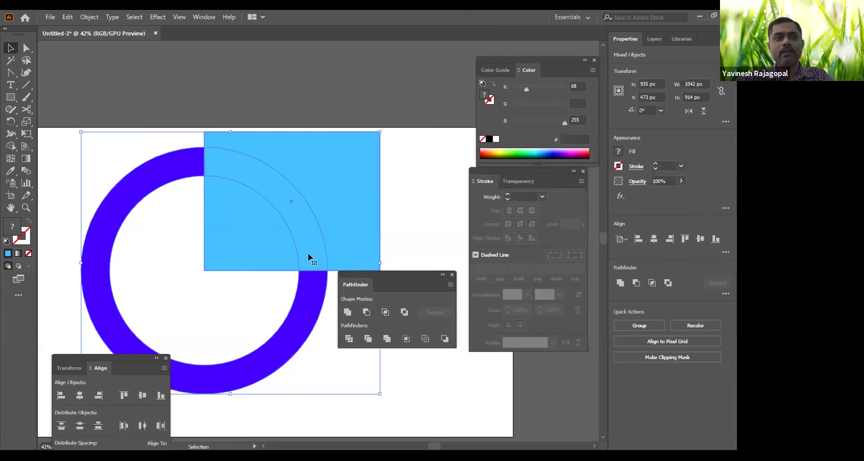
left_click(385, 312)
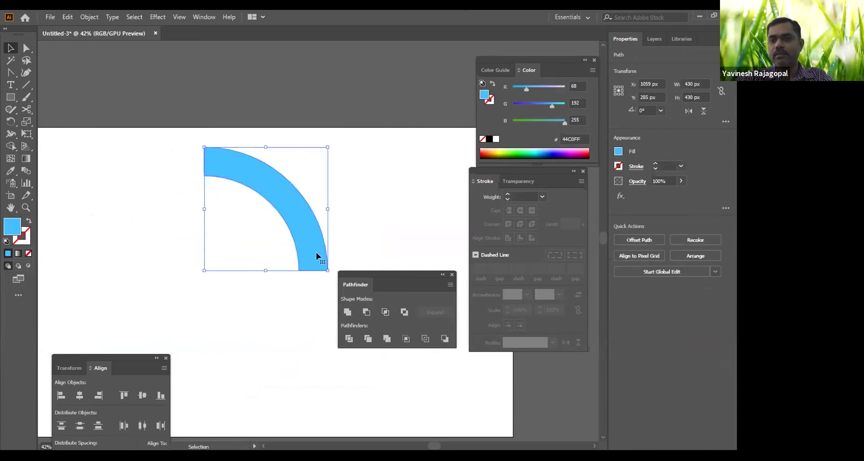
key("ctrl+z")
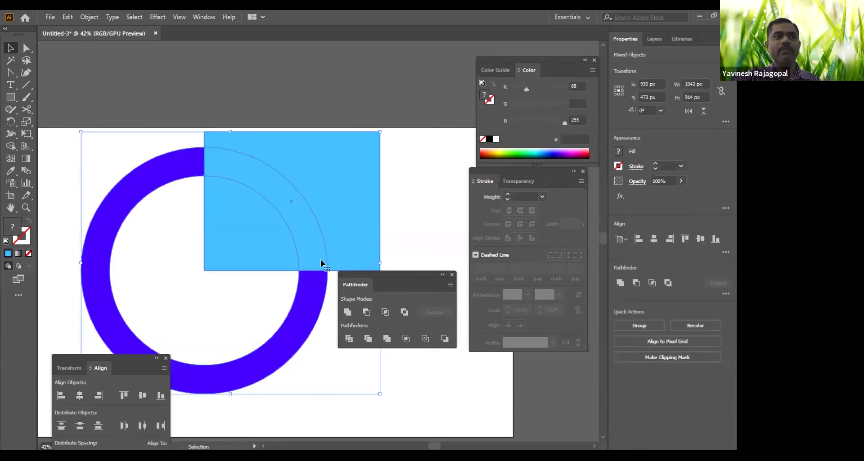
left_click(366, 312)
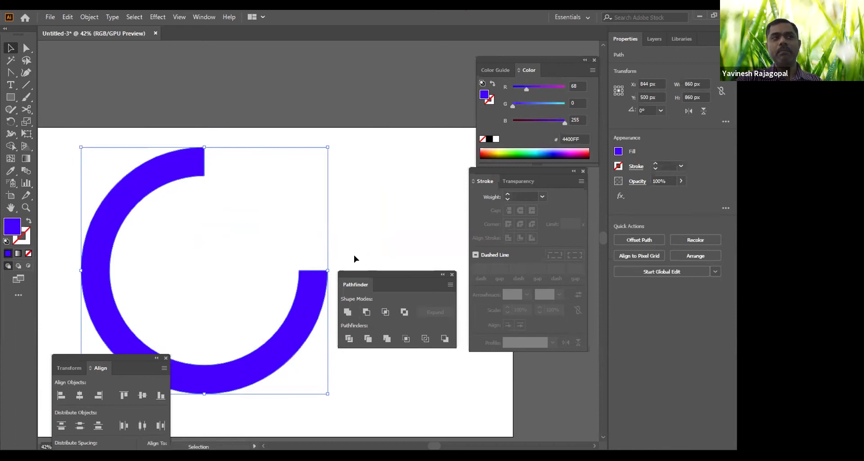
Hide the panels, delete the three-quarter arc, and zoom out to 33.33% on the empty artboard.
left_click(387, 160)
key("Tab")
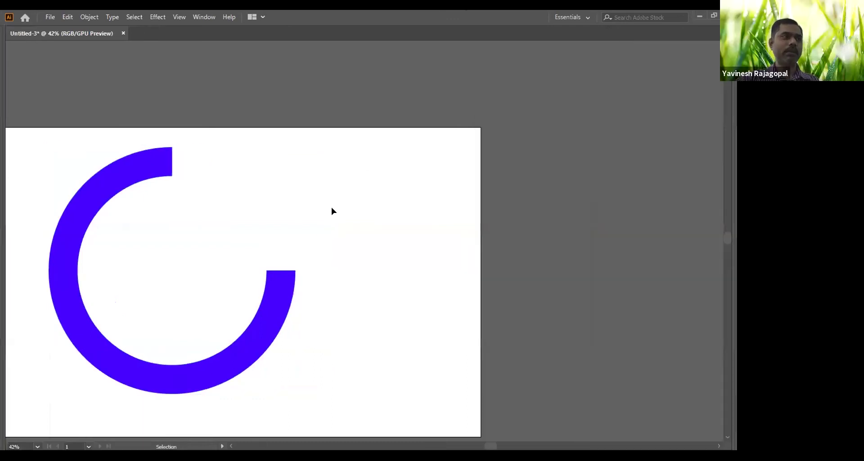
key("ctrl+a")
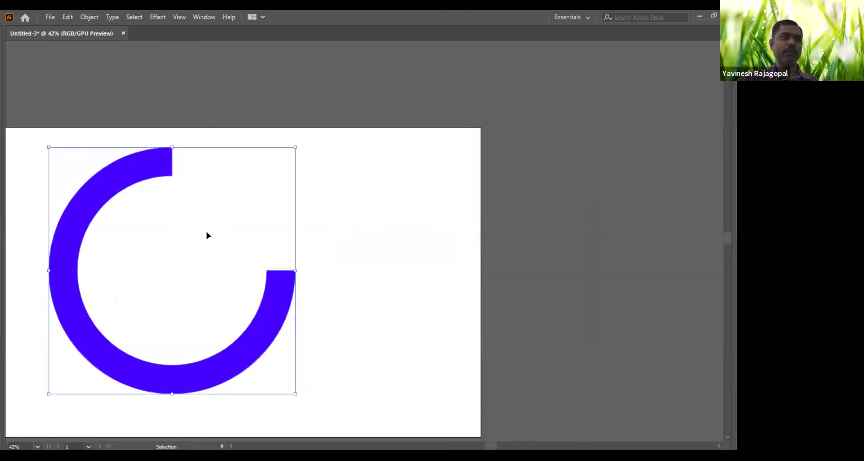
key("Delete")
key("a")
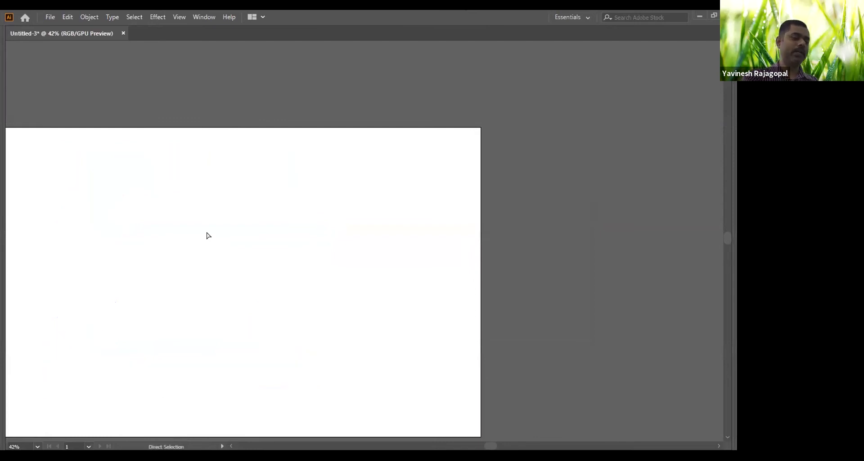
key("ctrl+0")
key("ctrl+minus")
key("v")
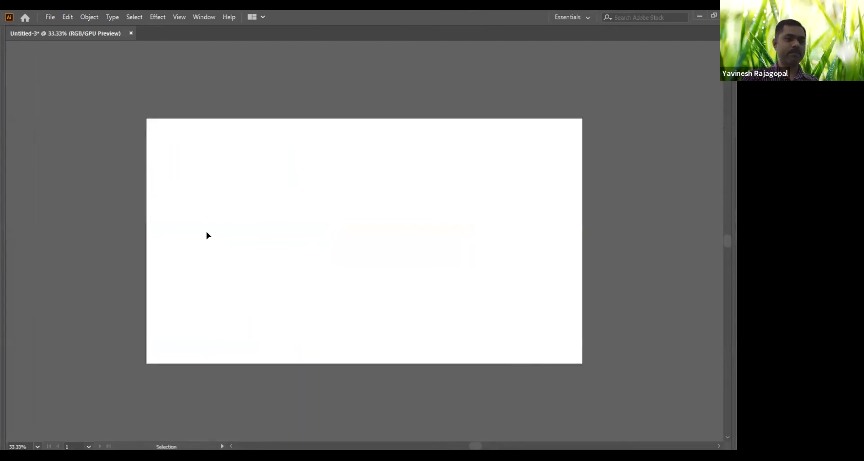
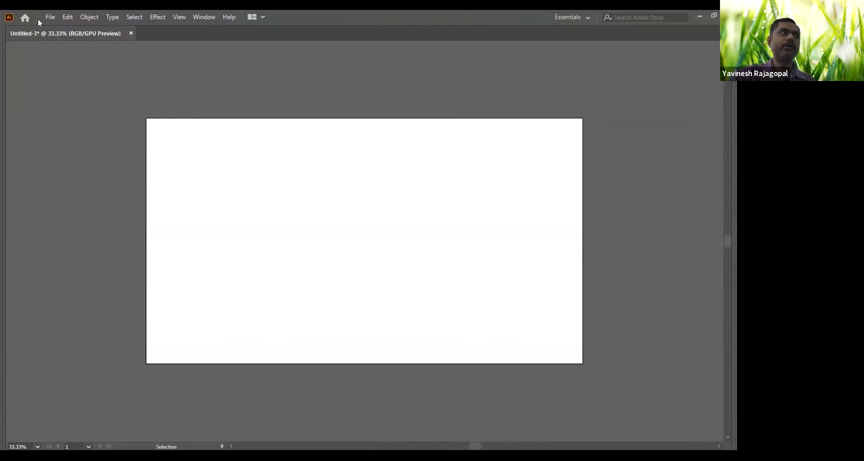
Place Sample_logo (1).jpg from Desktop > Sample_logos as a linked image left of the artboard.
left_click(50, 18)
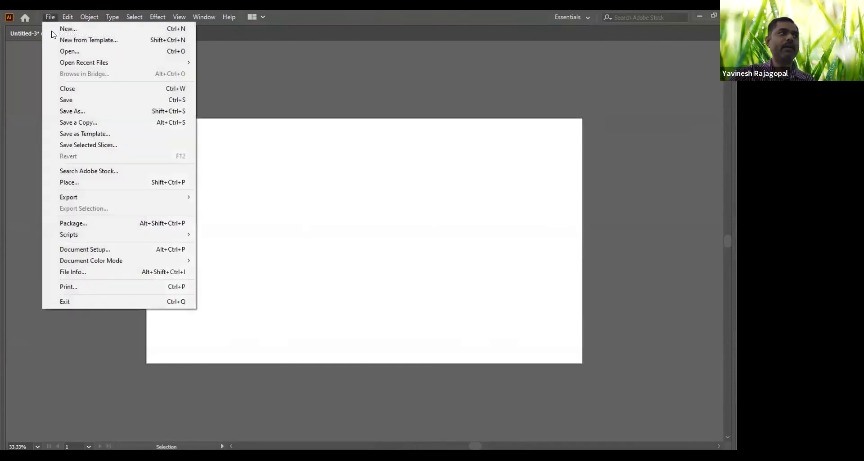
left_click(75, 182)
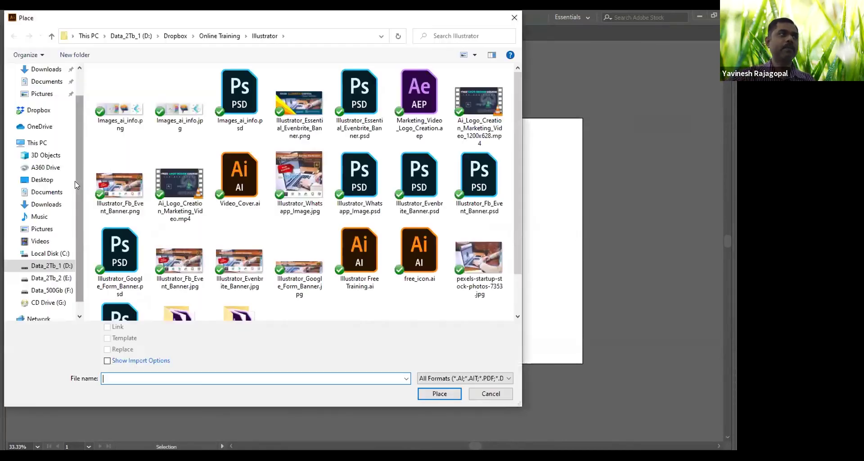
scroll(53, 97, "up", 1)
left_click(47, 101)
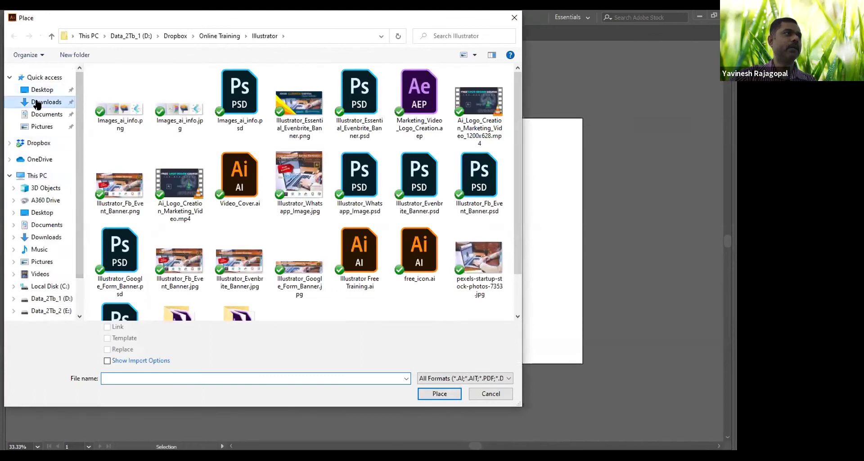
left_click(41, 90)
double_click(104, 95)
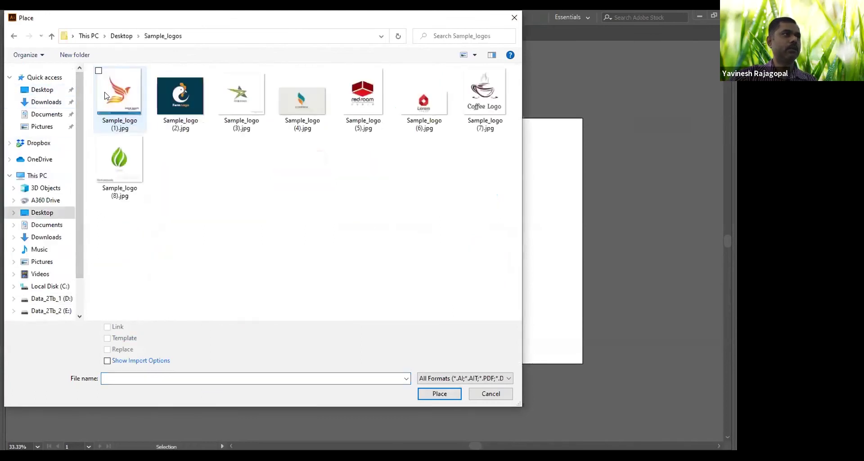
left_click(116, 96)
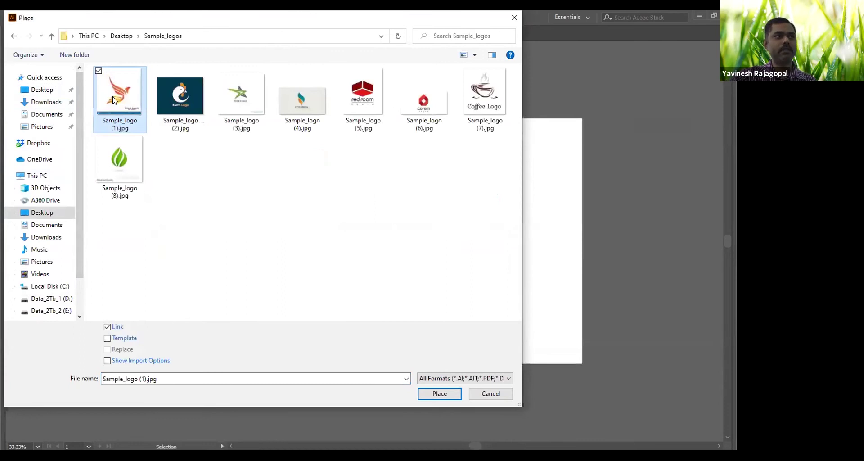
left_click(440, 395)
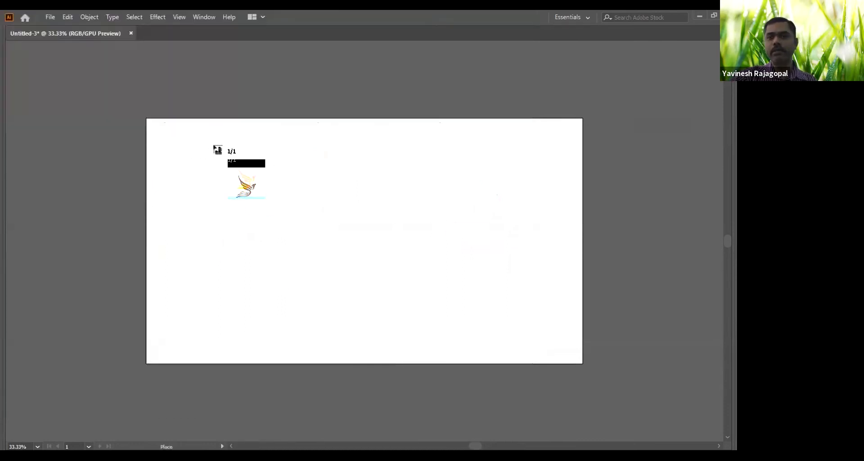
left_click(72, 158)
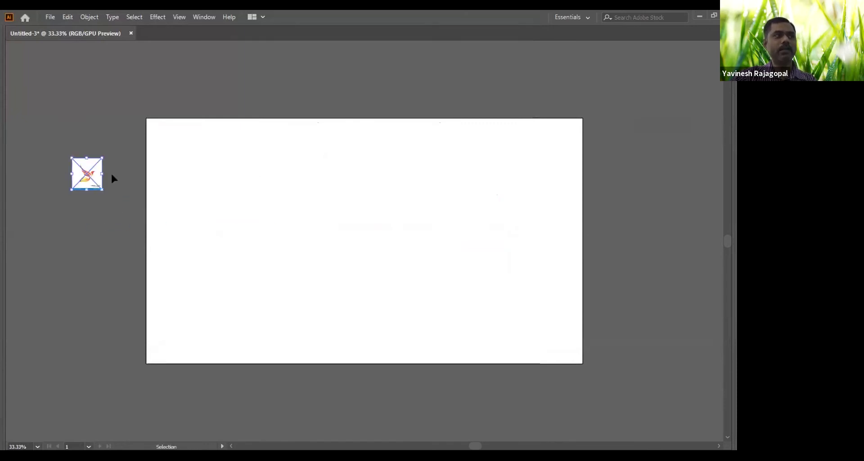
Scale up the placed phoenix logo, move it onto the artboard's left side, and deselect it.
left_click_drag(100, 190, 247, 245)
key("ctrl+z")
key("ctrl+z")
left_click_drag(102, 190, 233, 328)
left_click_drag(167, 250, 259, 248)
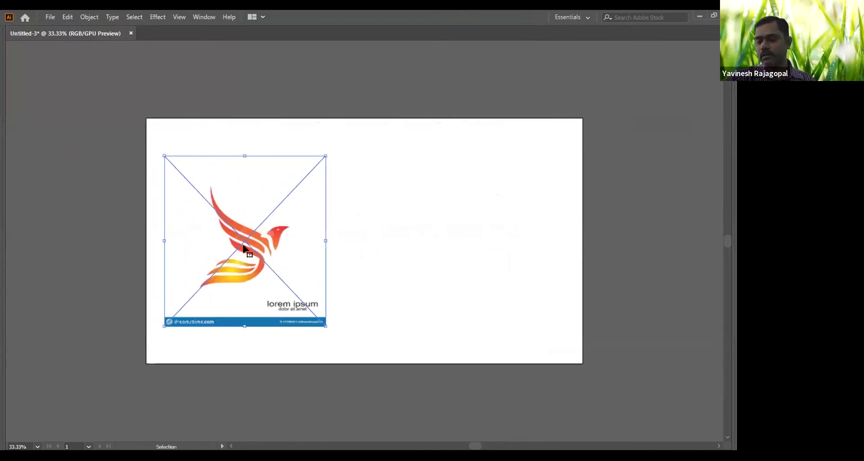
left_click(390, 221)
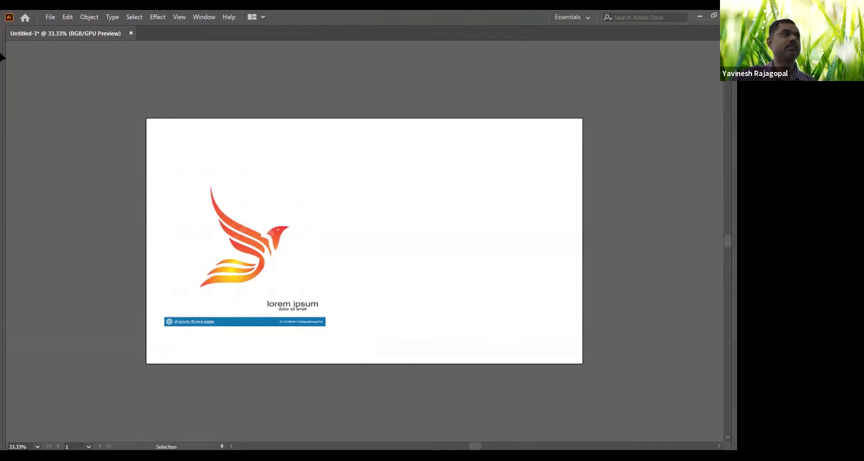
Open Sample_logo (1).jpg as its own Illustrator document.
left_click(51, 18)
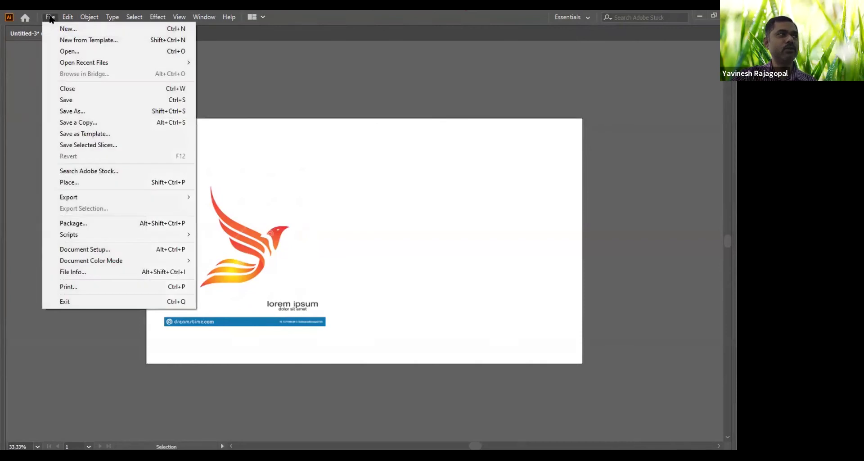
left_click(69, 52)
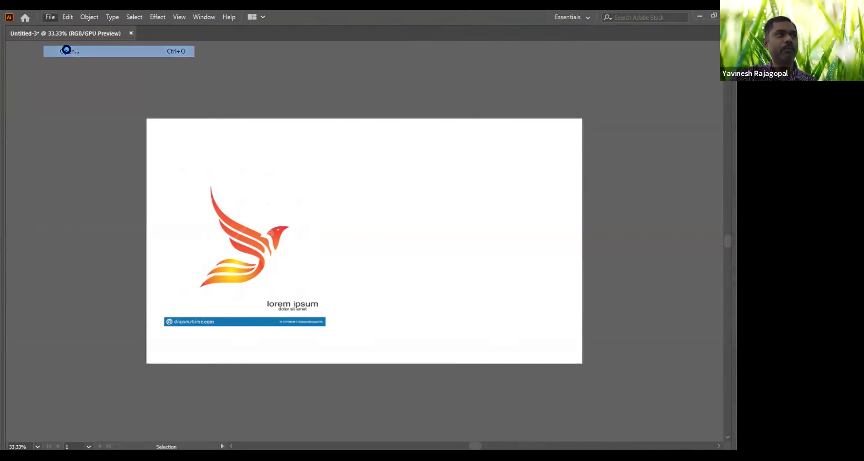
left_click(117, 98)
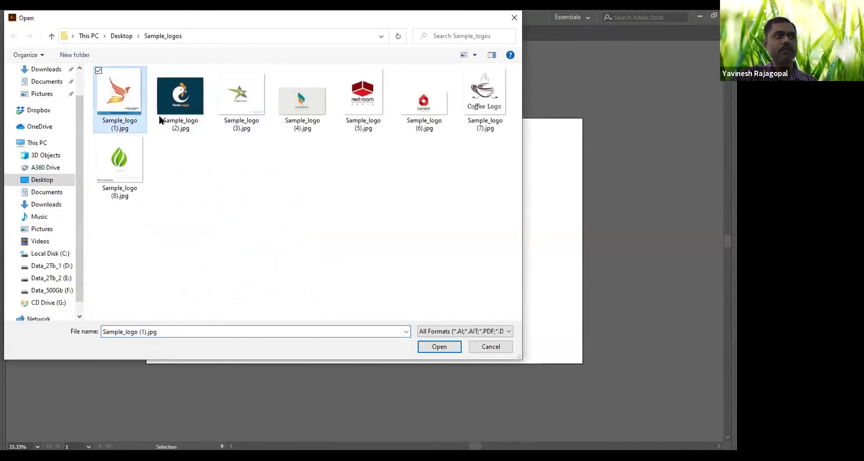
left_click(425, 342)
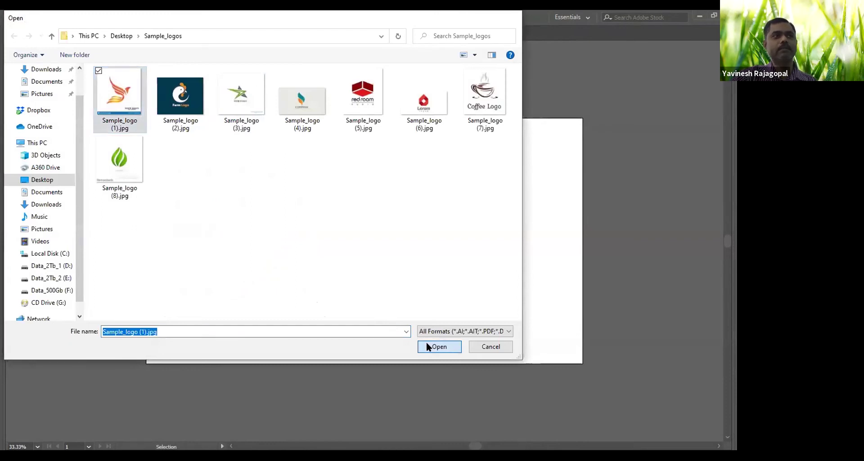
Paste a copy of the logo into Untitled-3, enlarge it, and shift it slightly right.
left_click(374, 240)
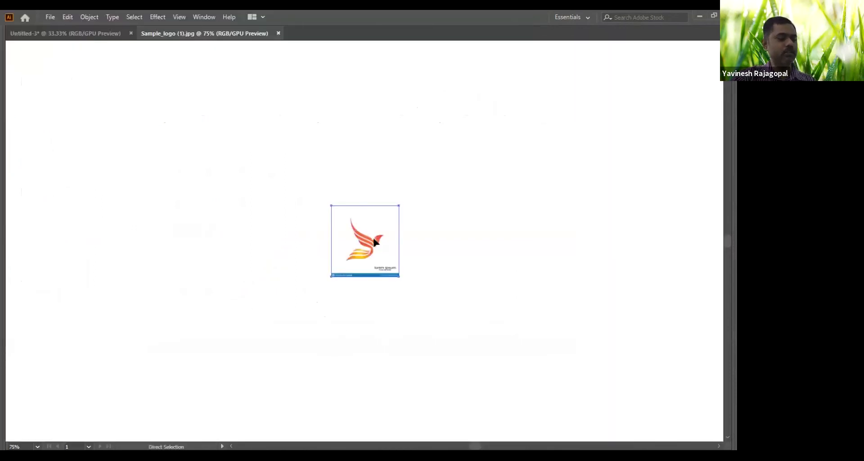
left_click(77, 36)
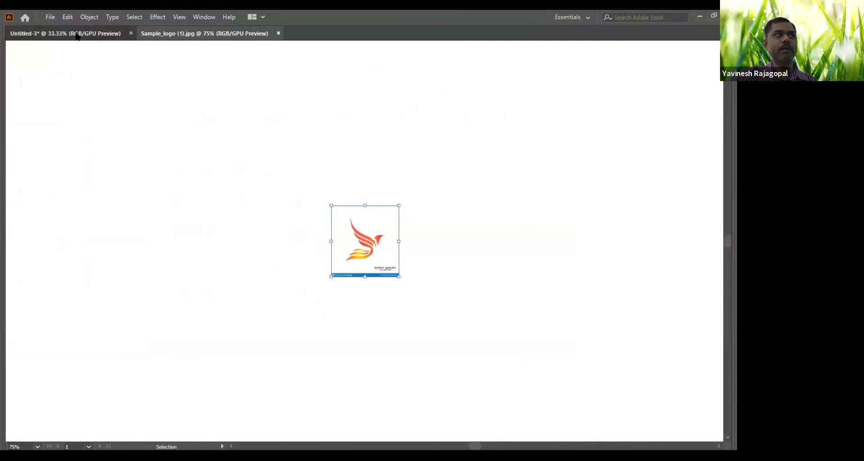
key("ctrl+v")
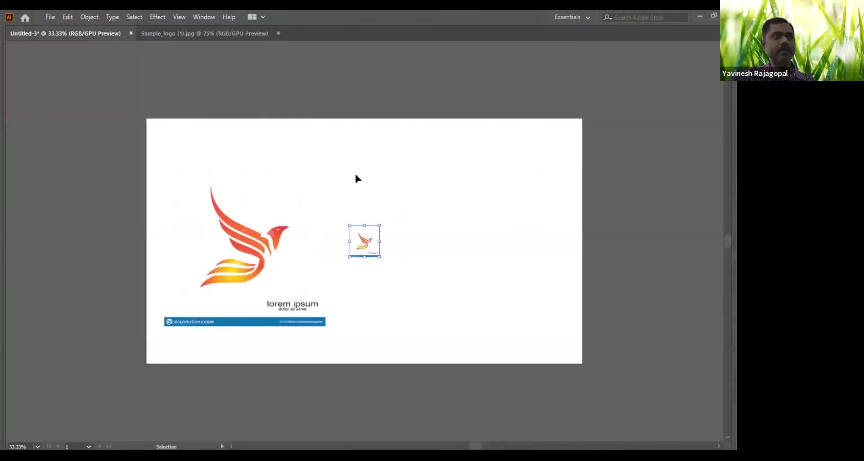
left_click_drag(379, 256, 418, 291)
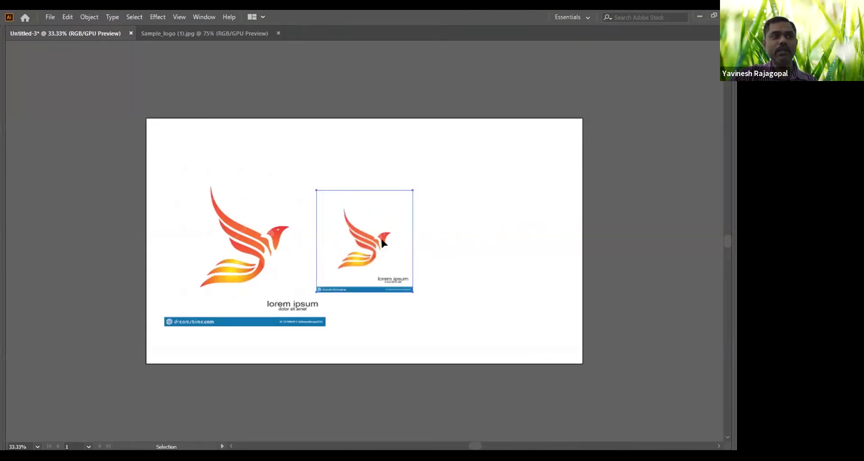
left_click_drag(376, 242, 397, 243)
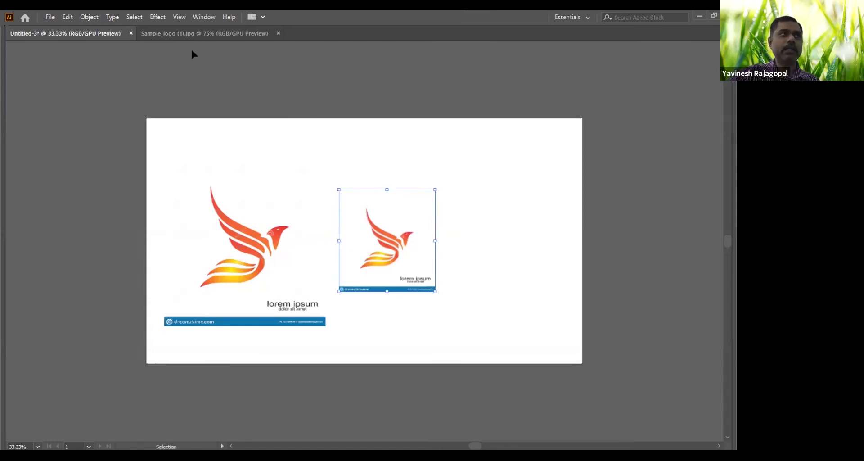
Show the Links panel, move it off the logos, and delete the pasted logo copy.
left_click(200, 18)
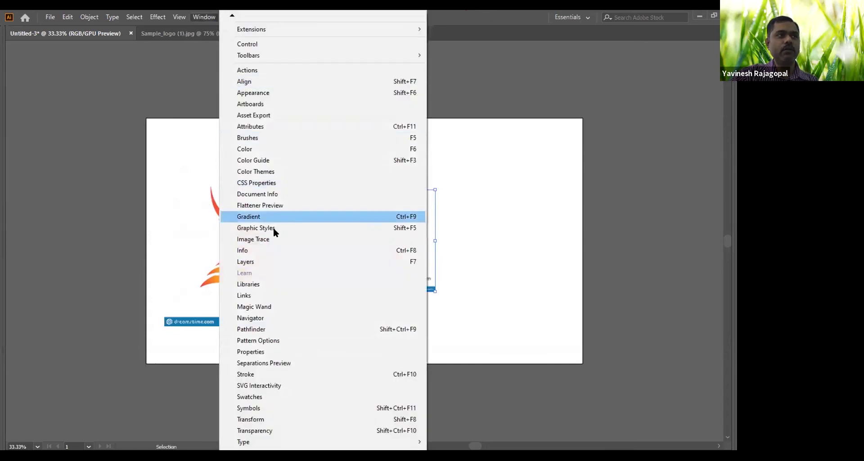
left_click(247, 296)
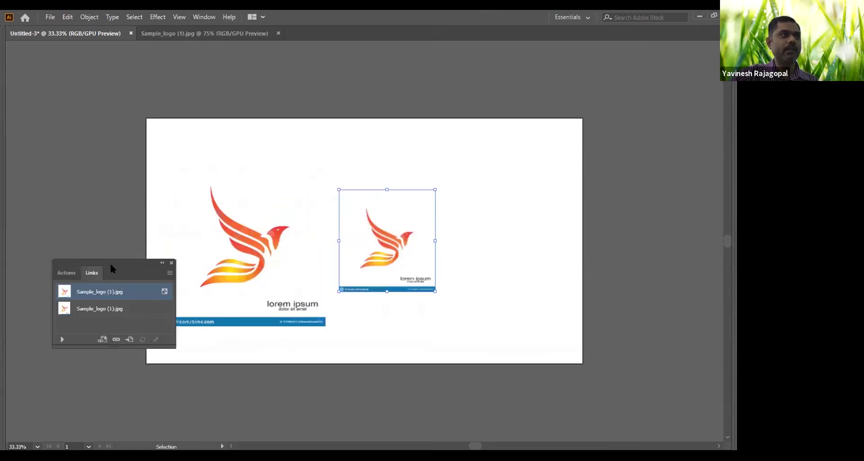
left_click_drag(117, 258, 337, 194)
left_click_drag(414, 181, 563, 129)
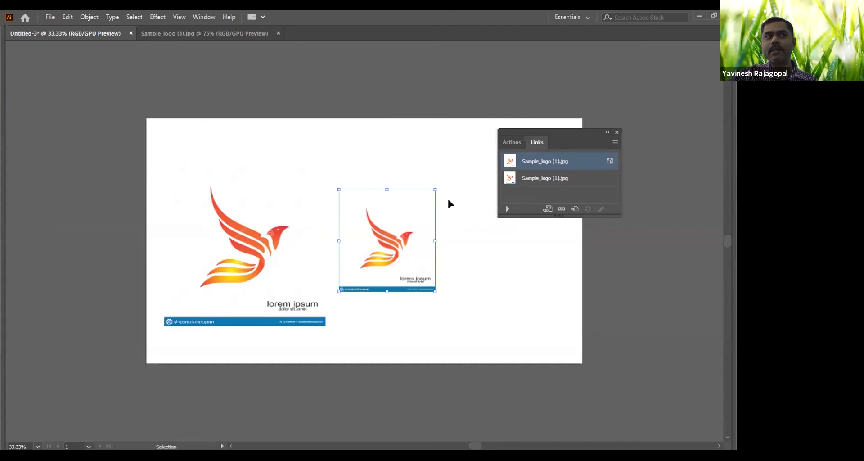
left_click_drag(371, 153, 413, 257)
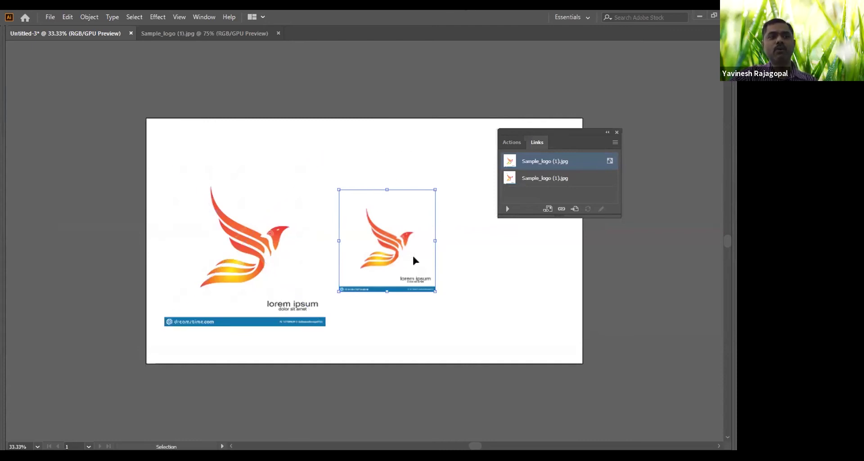
key("Delete")
Nudge the remaining logo slightly right, then select and delete it.
left_click(50, 16)
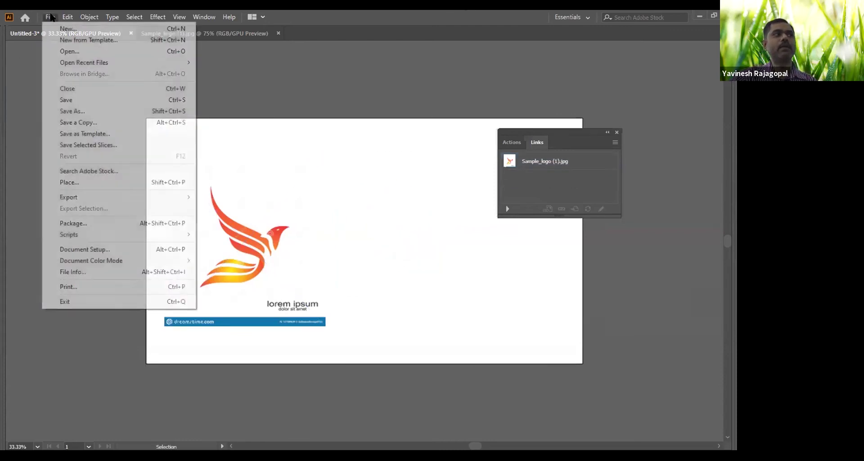
left_click(428, 179)
key("ctrl+z")
left_click_drag(247, 246, 268, 243)
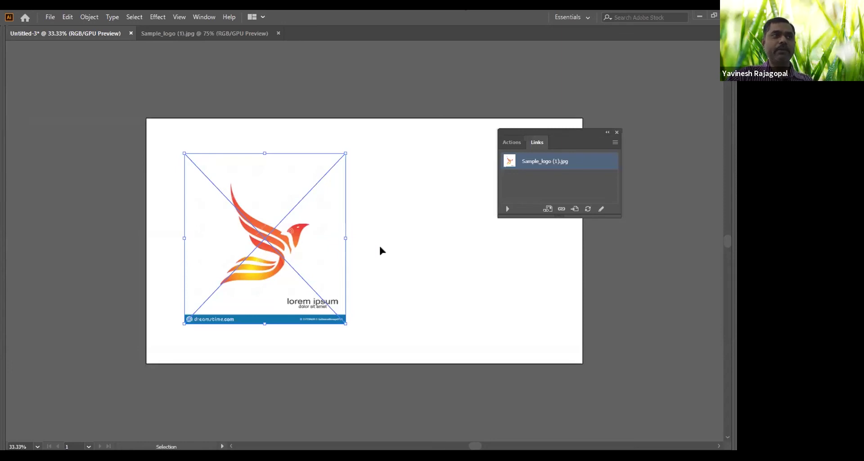
left_click_drag(403, 186, 211, 278)
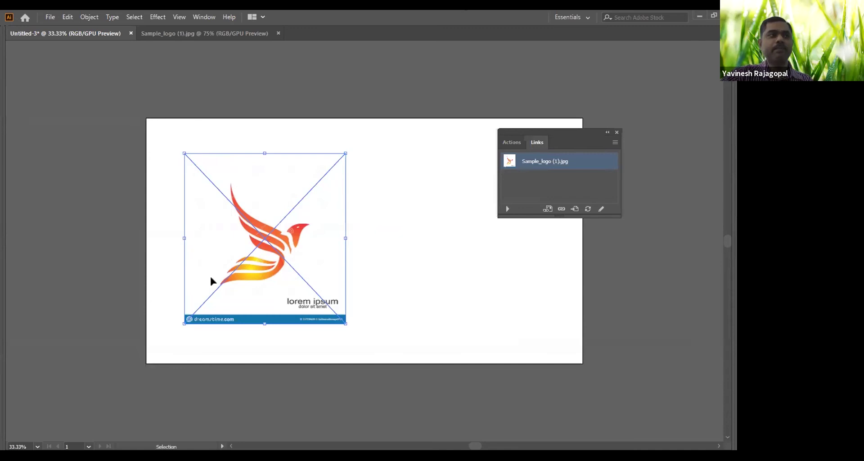
key("Delete")
Re-place Sample_logo (1).jpg on the artboard's left, enlarge it to a large square, close the Links panel.
left_click(50, 17)
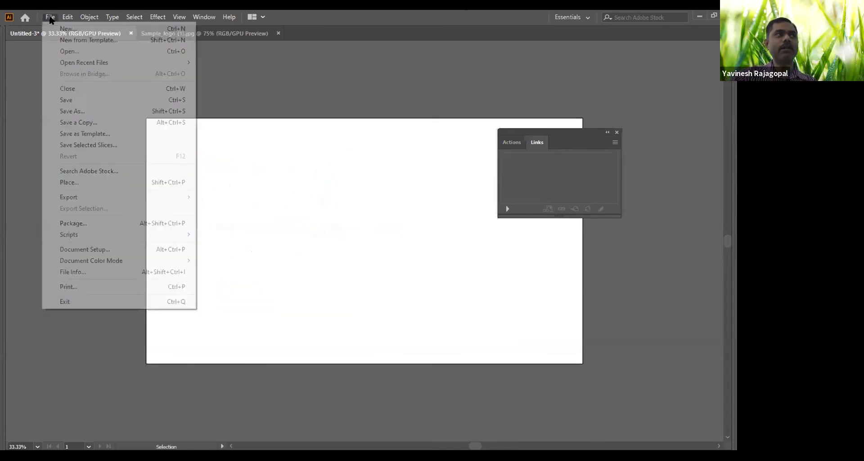
left_click(77, 180)
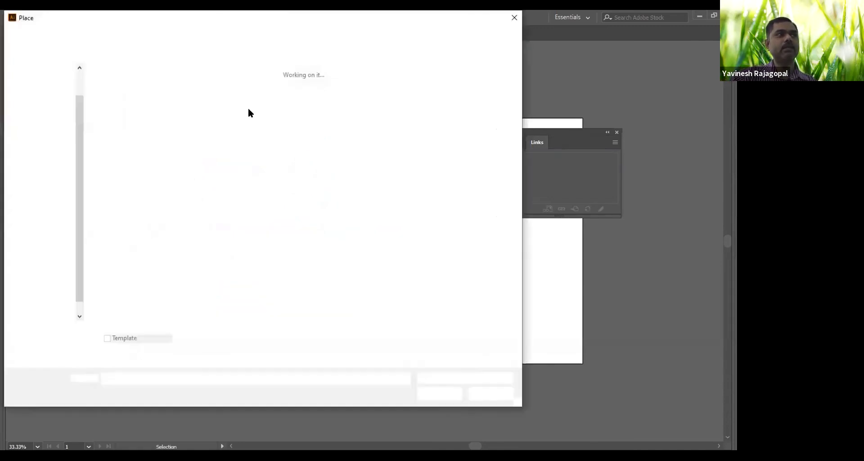
left_click(115, 96)
left_click(435, 394)
left_click(190, 169)
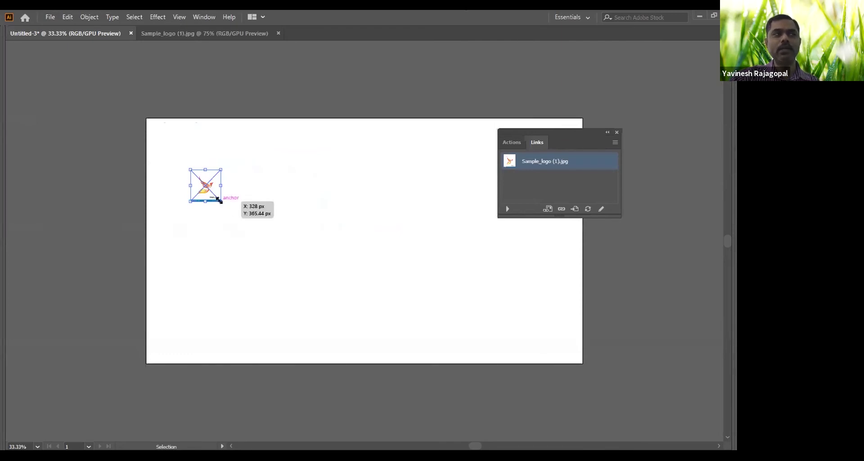
left_click_drag(220, 200, 329, 315)
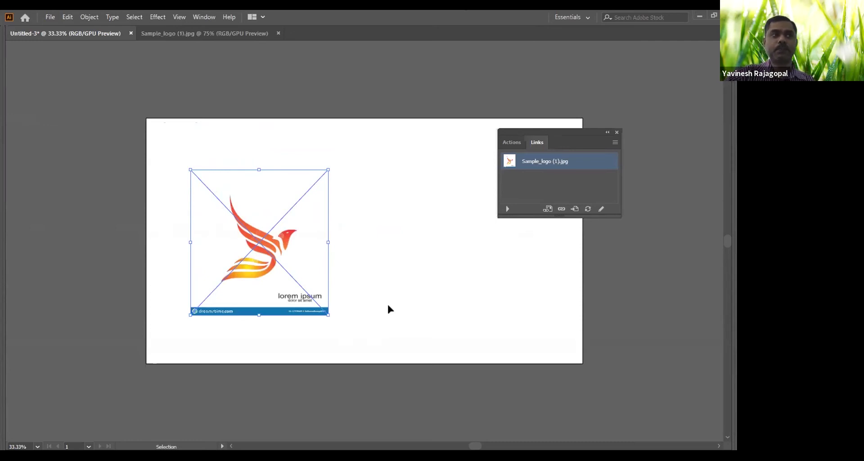
left_click(617, 132)
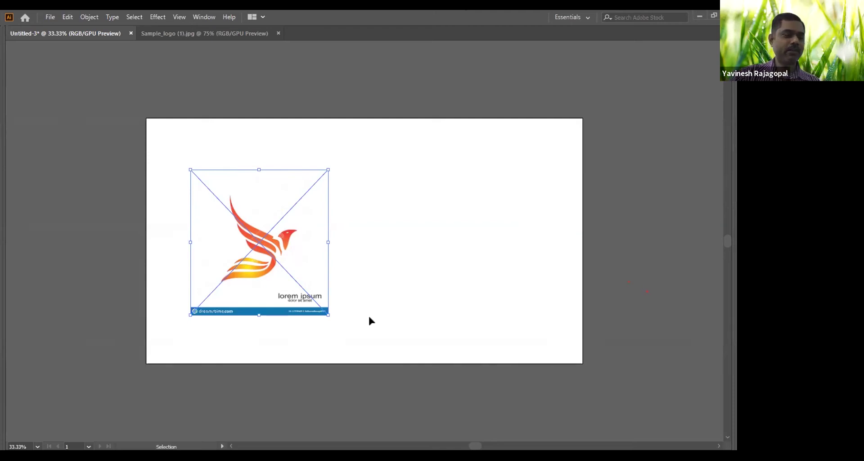
key("alt+f")
key("l")
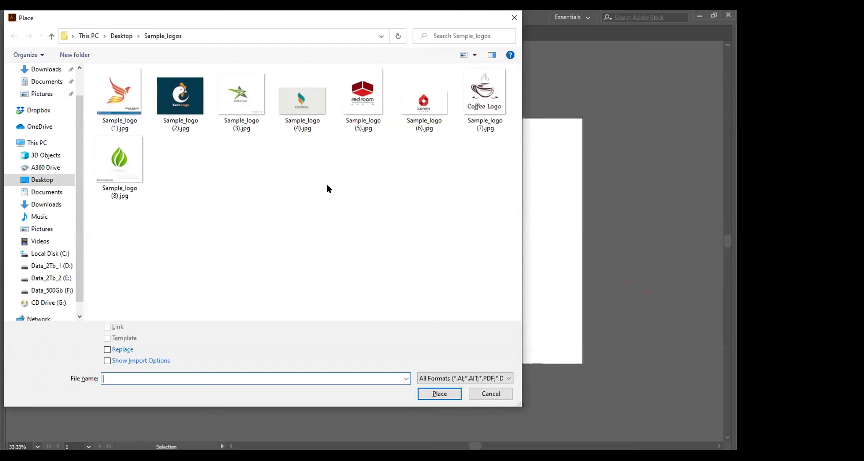
left_click(490, 394)
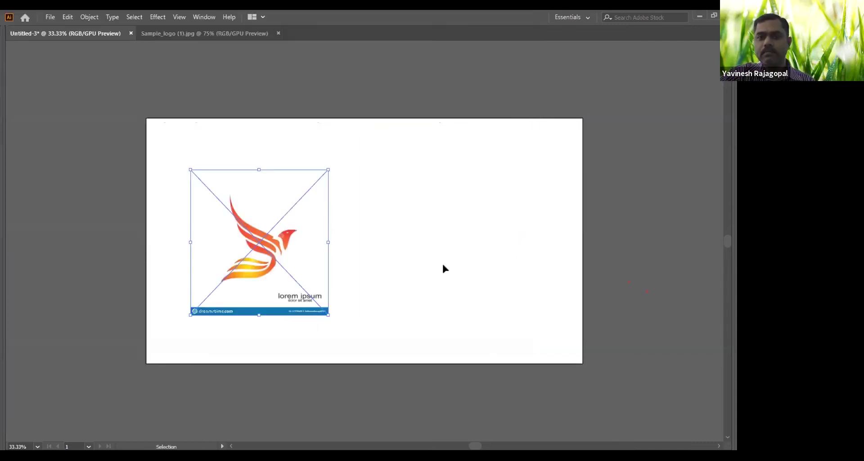
left_click(50, 17)
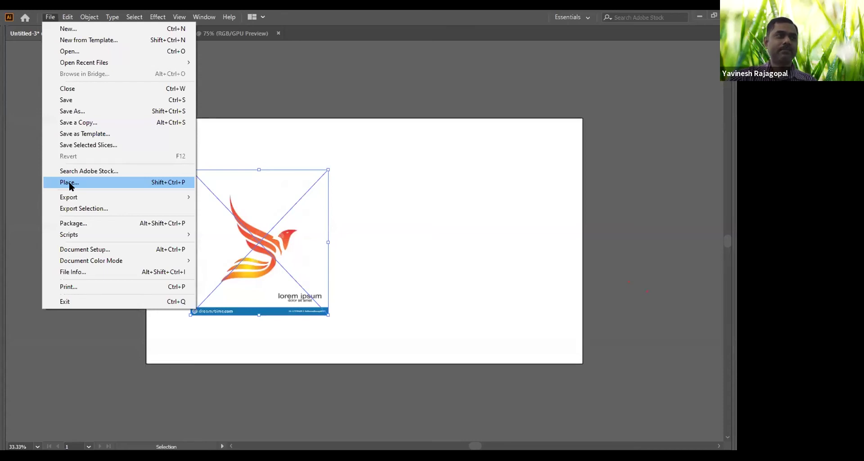
left_click(356, 242)
left_click(288, 244)
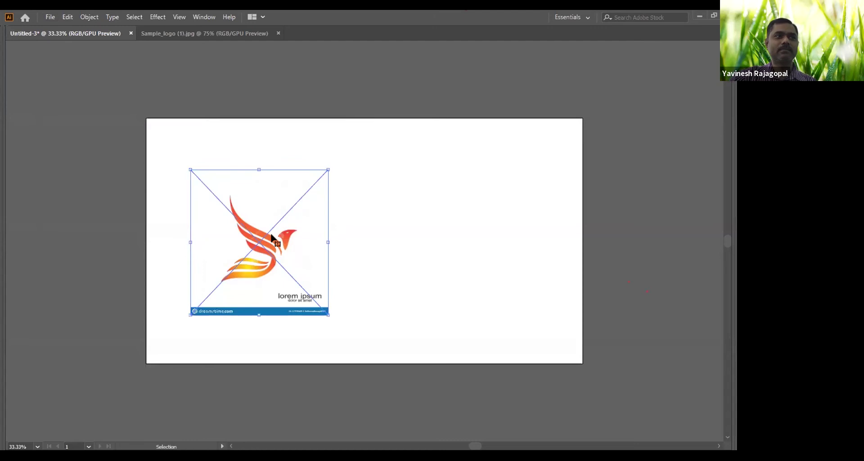
Enlarge the phoenix logo to about 916 x 968 px and move it toward the artboard centre.
left_click_drag(329, 170, 396, 115)
left_click_drag(377, 315, 440, 370)
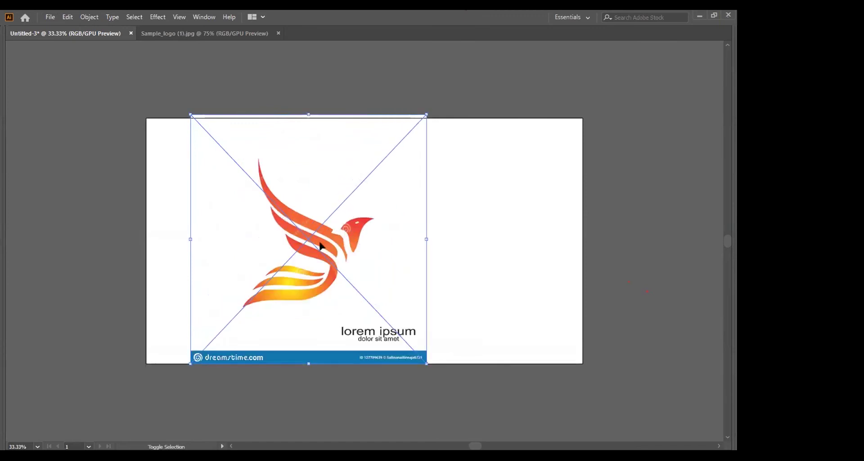
left_click_drag(352, 247, 390, 238)
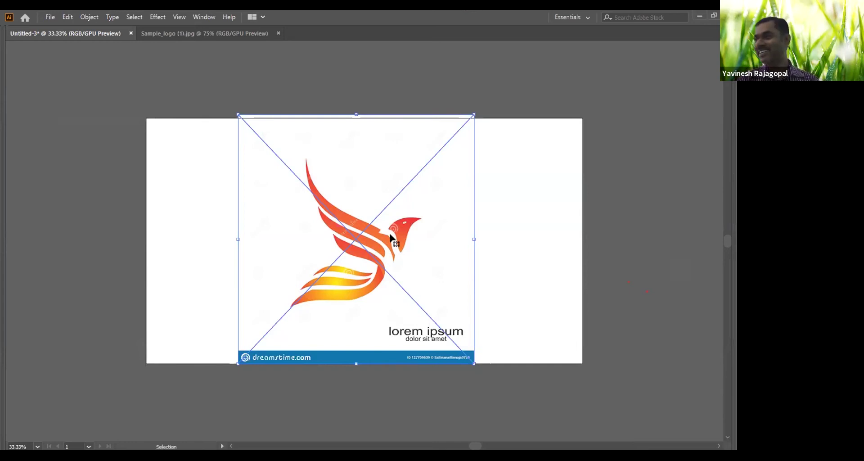
left_click(185, 197)
key("alt+f")
key("l")
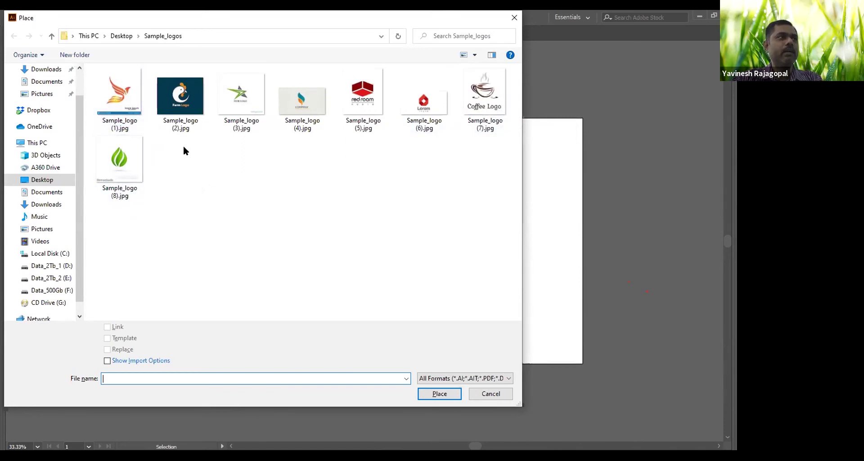
mouse_move(168, 116)
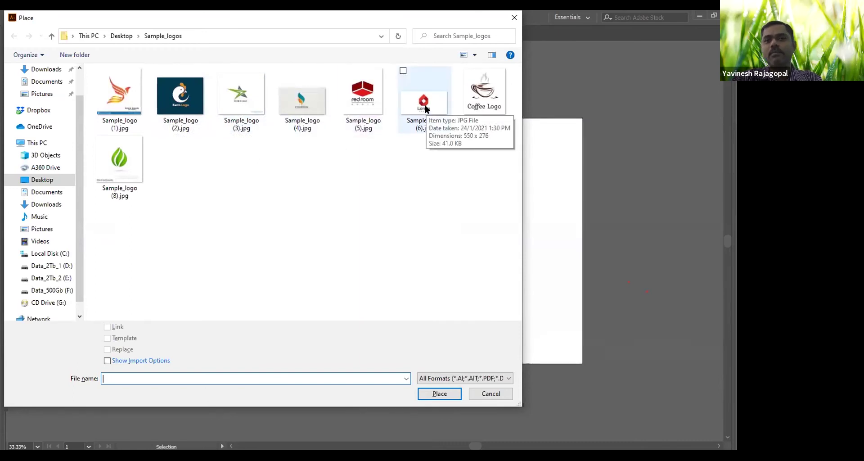
left_click(493, 394)
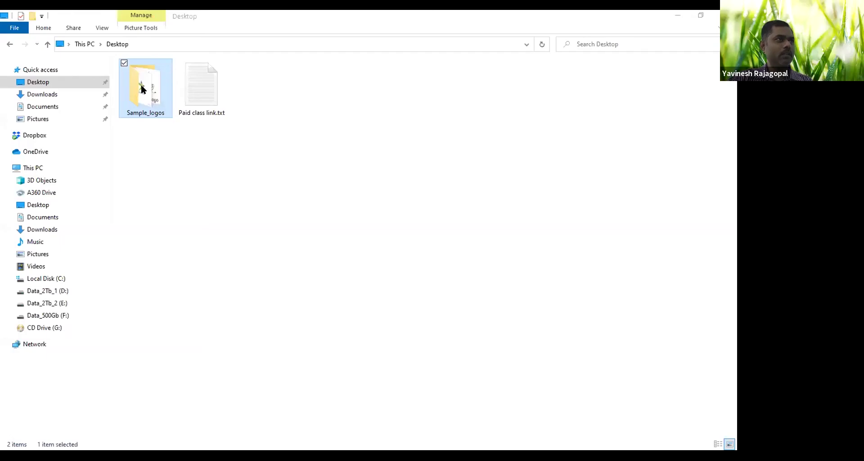
Compress Sample_logos into Sample_logos.zip, extract it on the Desktop, and open the folder.
right_click(141, 87)
left_click(168, 312)
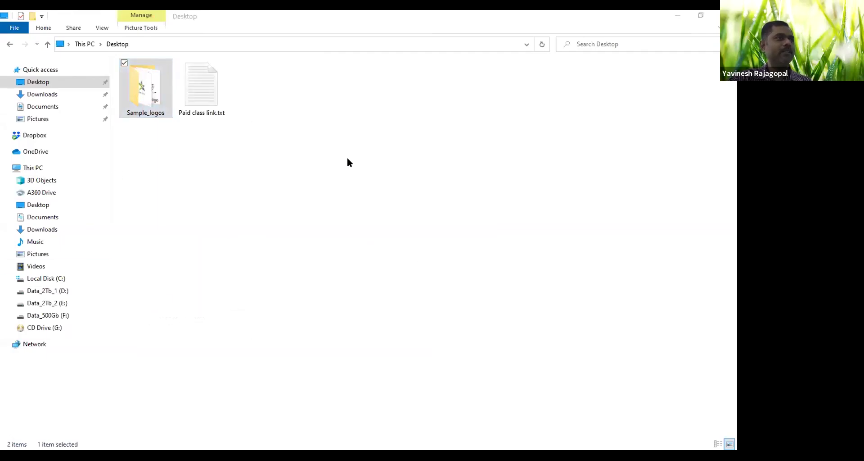
left_click(254, 101)
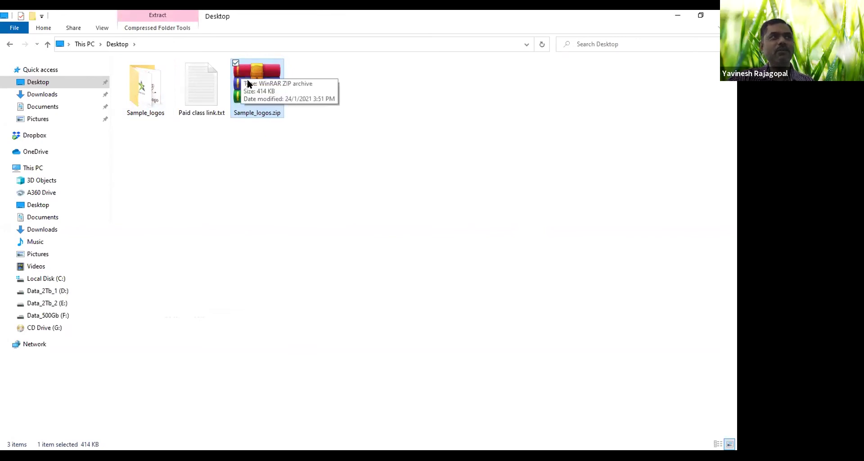
right_click(250, 74)
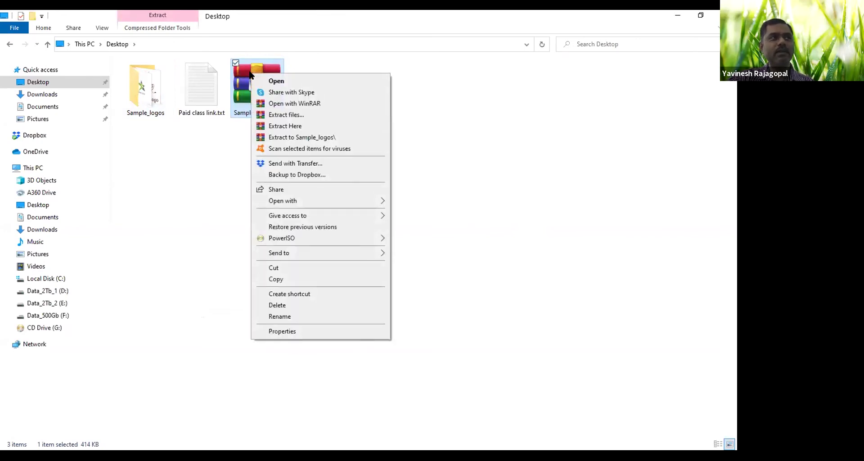
left_click(280, 127)
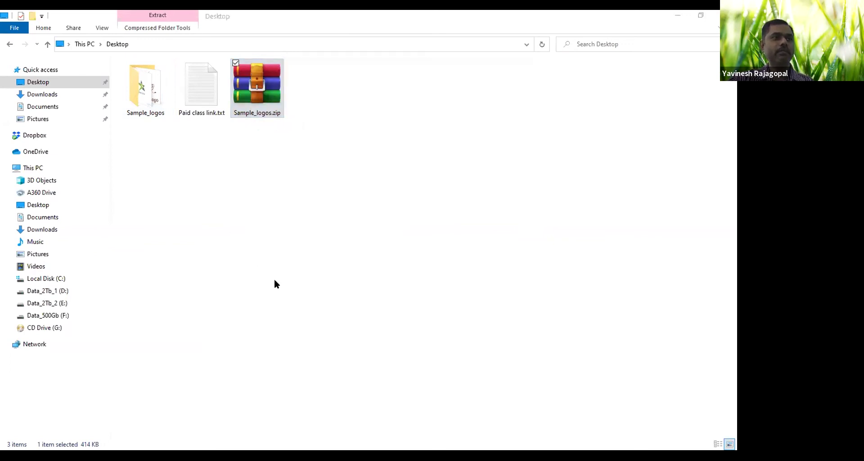
double_click(142, 85)
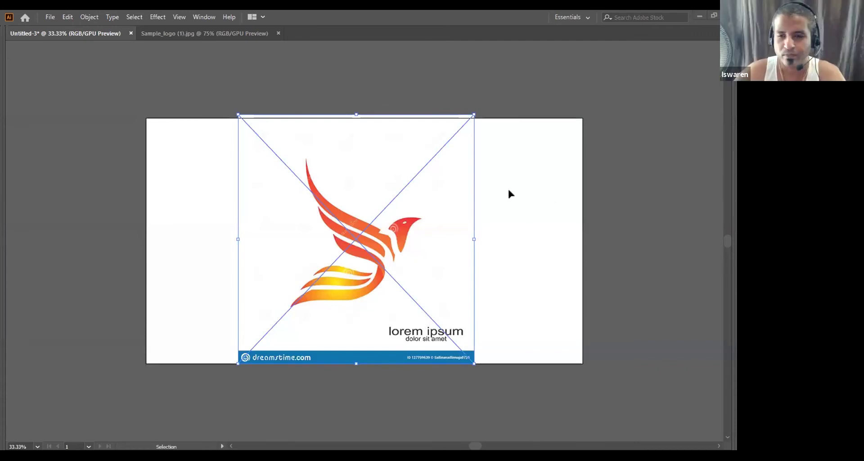
Fit the artboard in the window with Ctrl+0 and centre the phoenix logo horizontally.
key("ctrl+0")
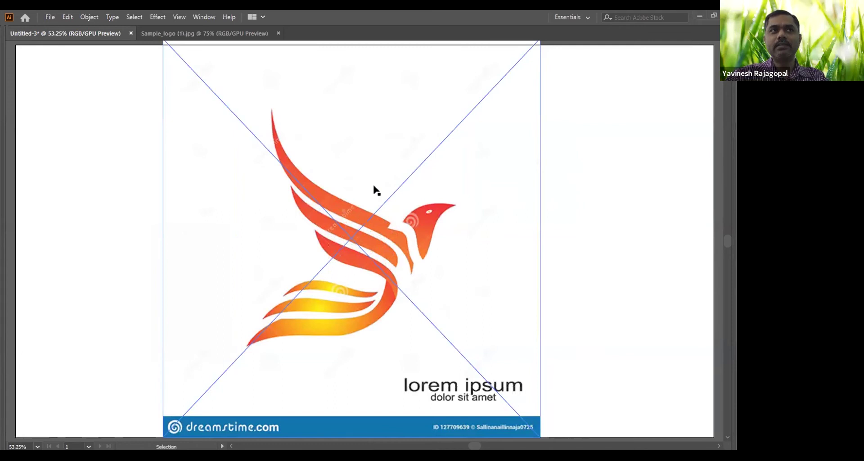
mouse_move(492, 168)
left_mouse_down()
mouse_move(442, 161)
mouse_move(510, 160)
mouse_move(478, 166)
mouse_move(486, 166)
left_mouse_up()
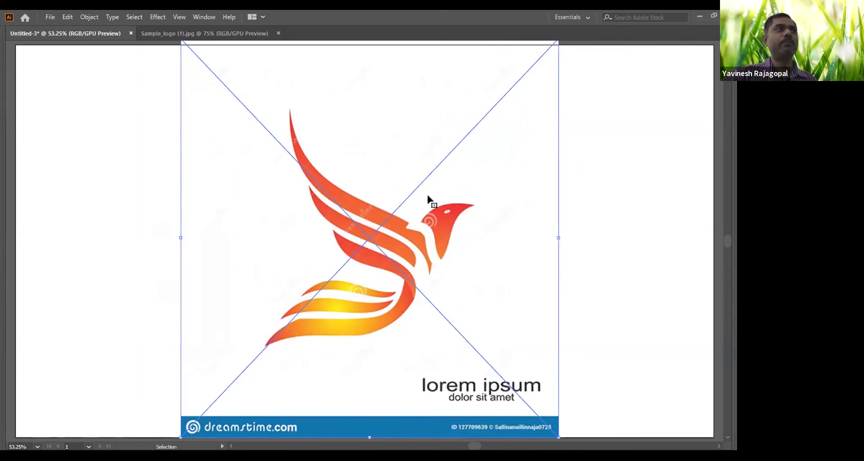
Lock the phoenix logo image with Object > Lock > Selection.
left_click(87, 17)
mouse_move(101, 89)
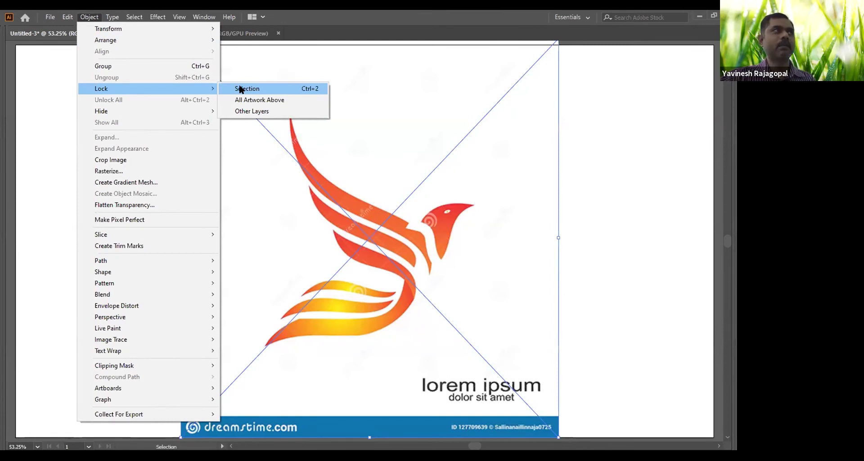
left_click(497, 120)
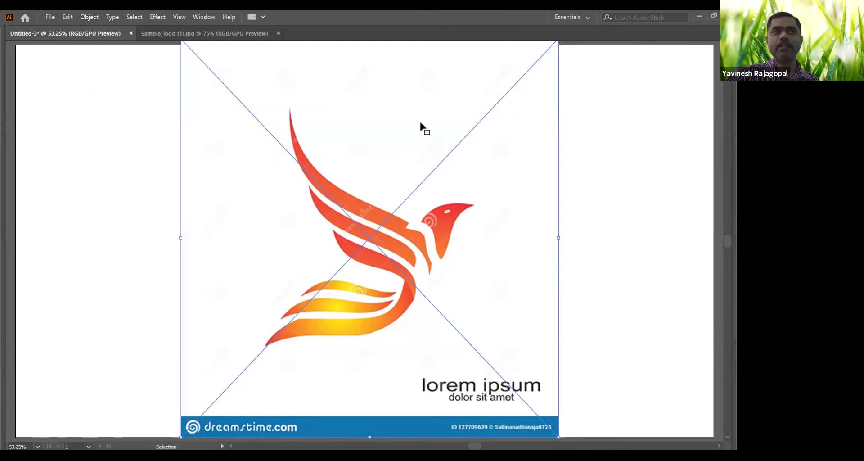
left_click(89, 17)
mouse_move(126, 86)
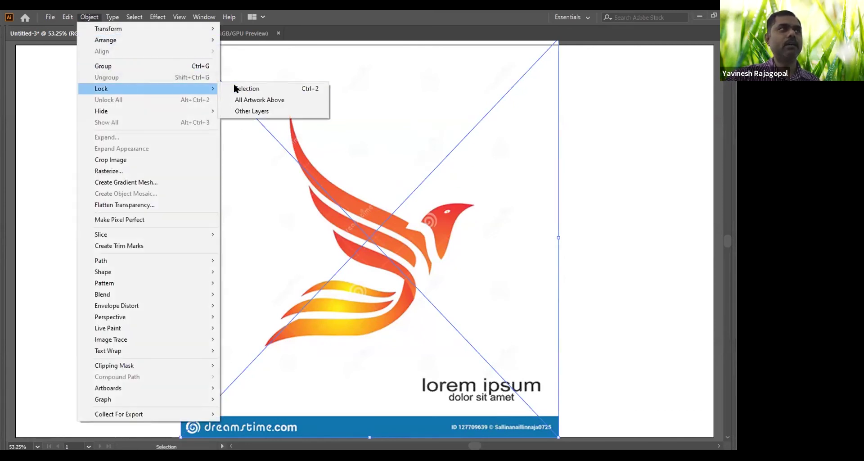
left_click(272, 84)
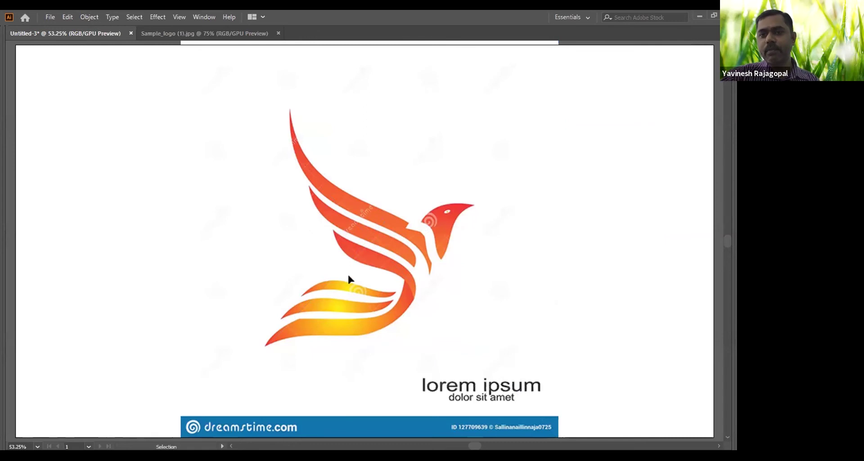
Hide the panels, zoom the view to 100% on the bird, and switch to the Pen tool.
key("Tab")
left_click(11, 72)
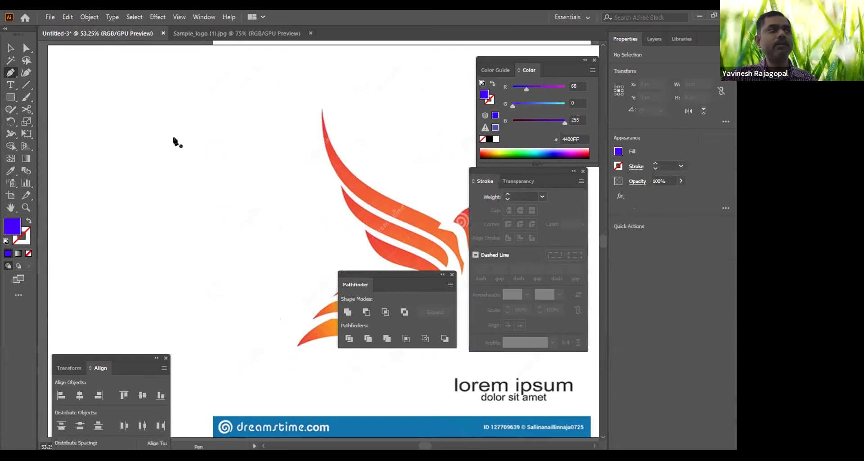
key("Tab")
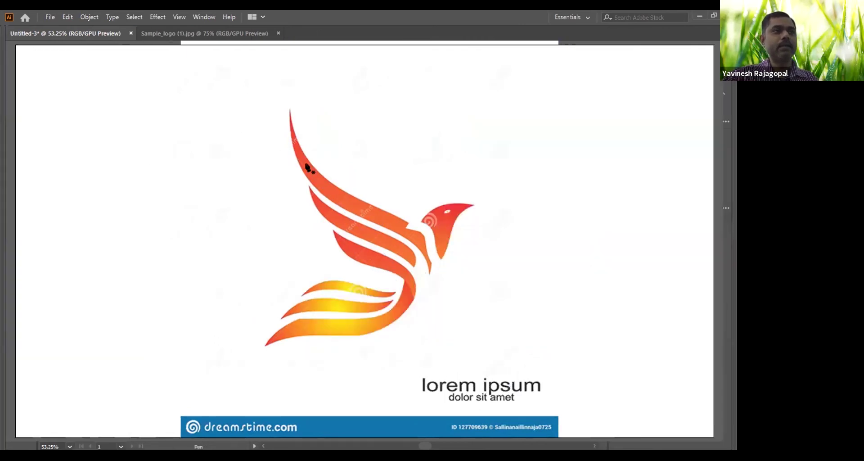
key("z")
left_click(318, 200)
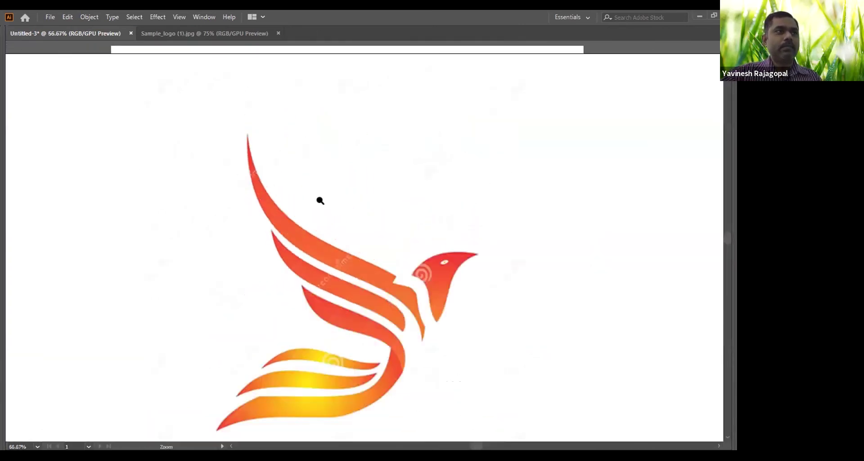
mouse_move(320, 200)
left_mouse_down()
mouse_move(291, 166)
mouse_move(324, 189)
left_mouse_up()
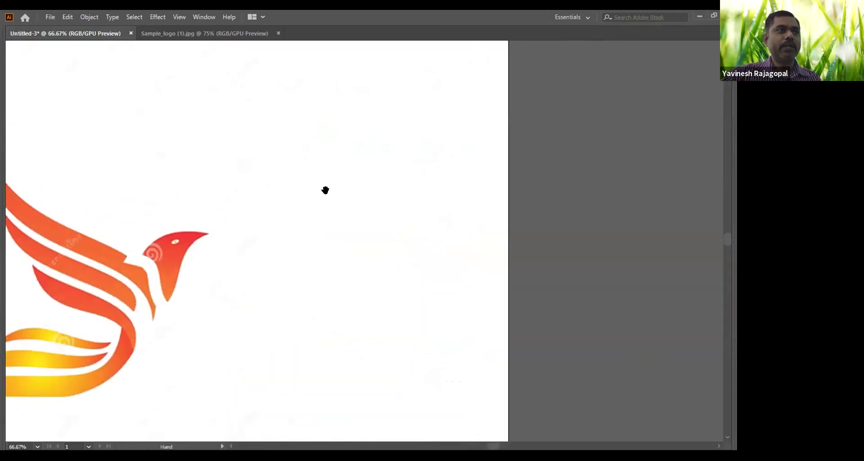
key("ctrl+plus")
key("p")
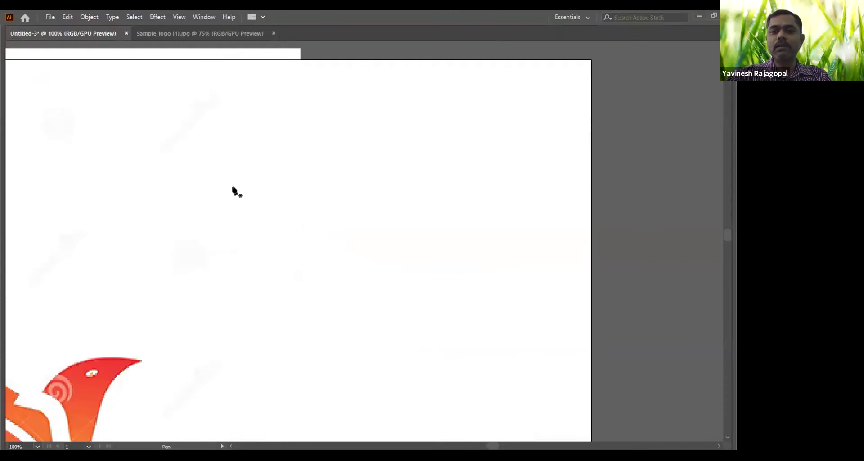
Place five corner points and close back on the first, forming a blue-filled pentagon.
left_click(201, 192)
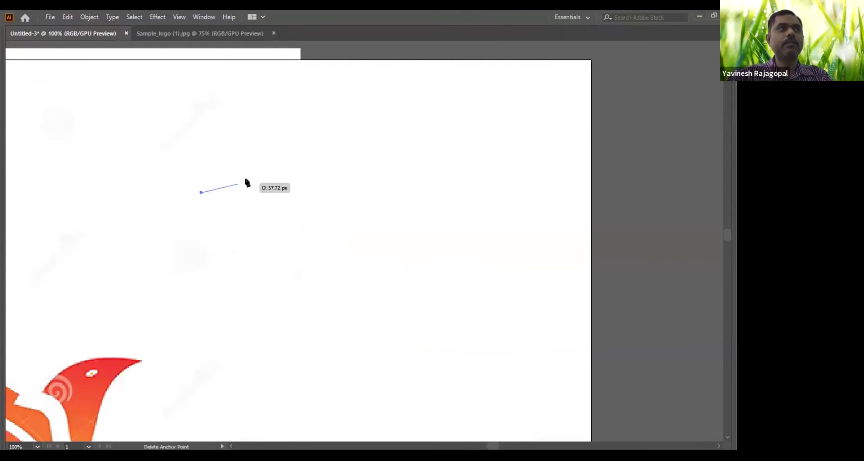
left_click(313, 132)
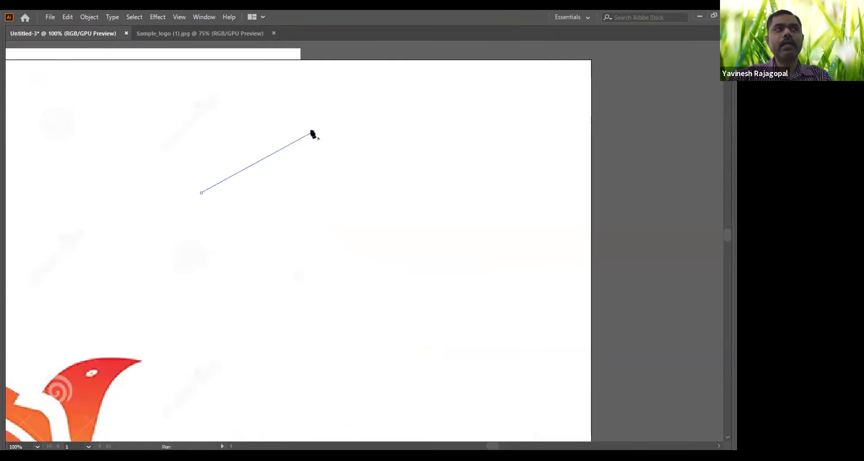
left_click(457, 217)
left_click(309, 284)
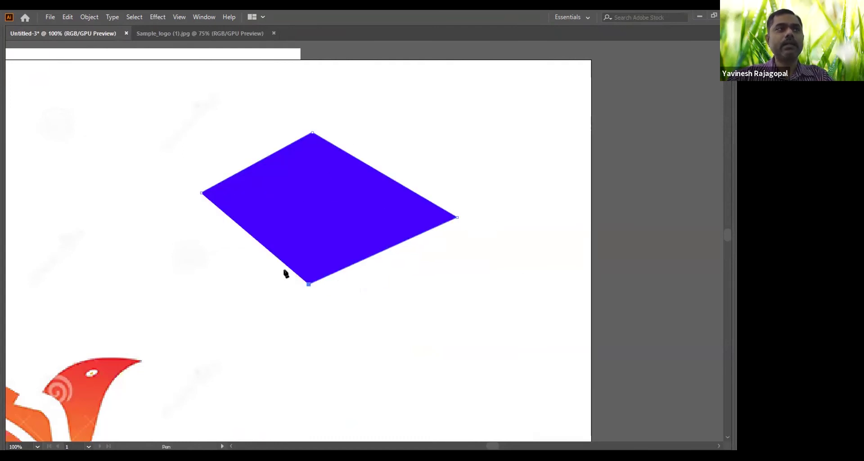
left_click(178, 250)
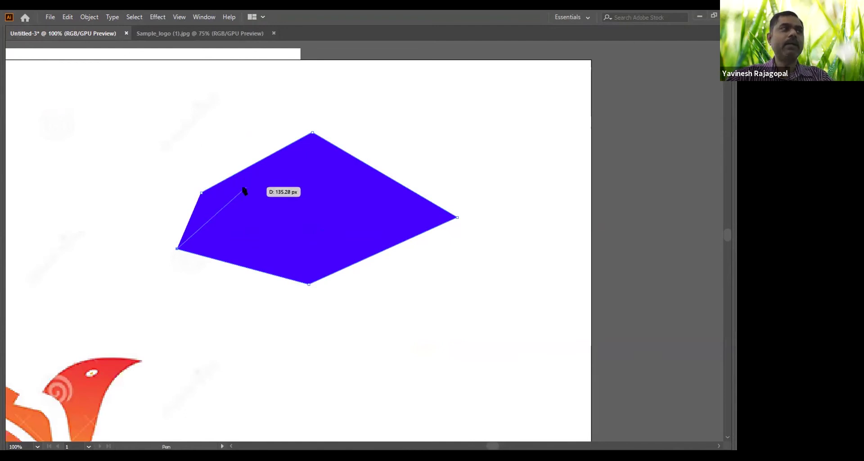
left_click(200, 194)
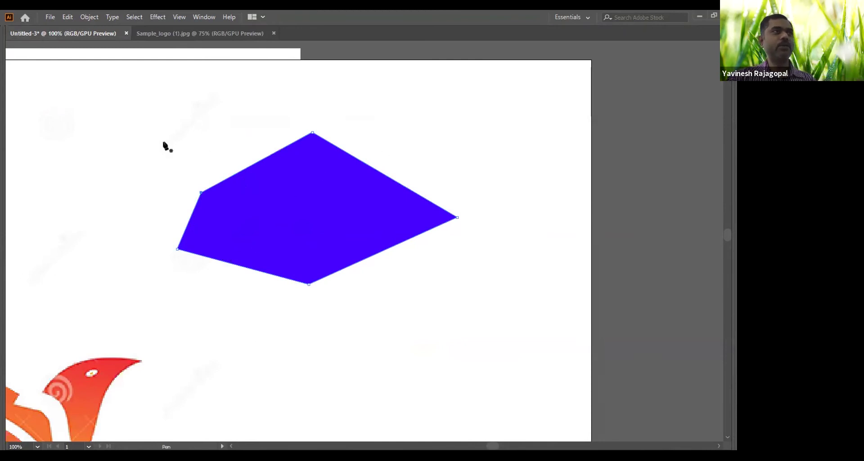
Open the Color panel from the Window menu and swap the pentagon's fill and stroke.
left_click(205, 18)
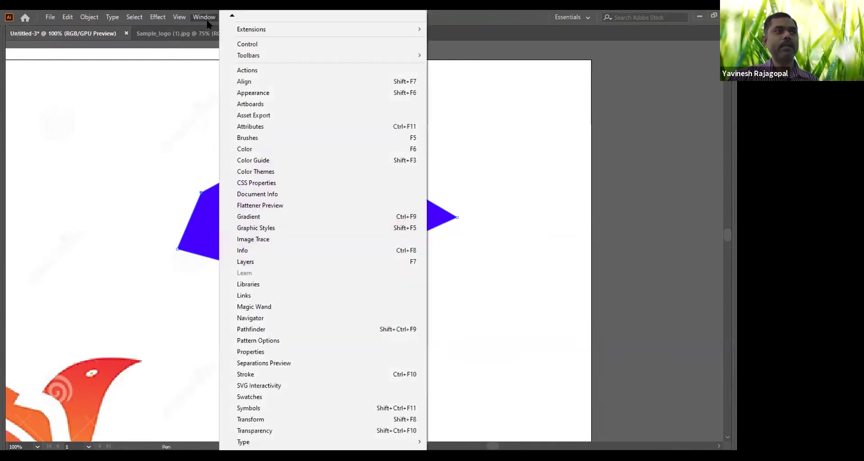
left_click(245, 149)
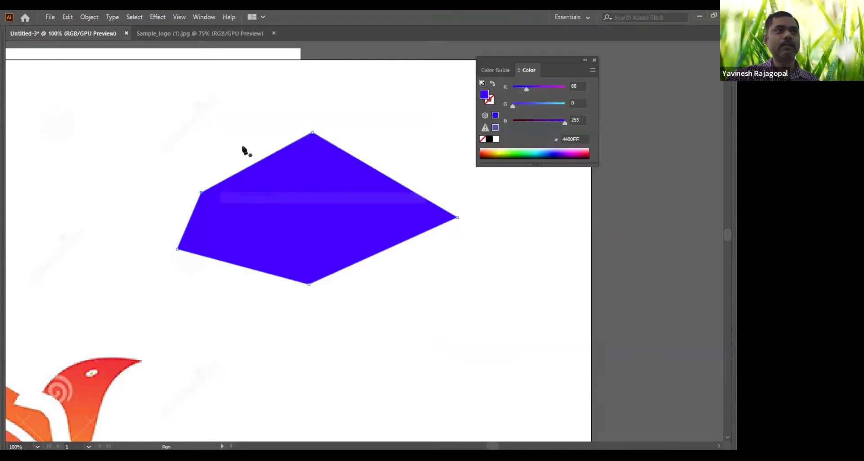
left_click(493, 84)
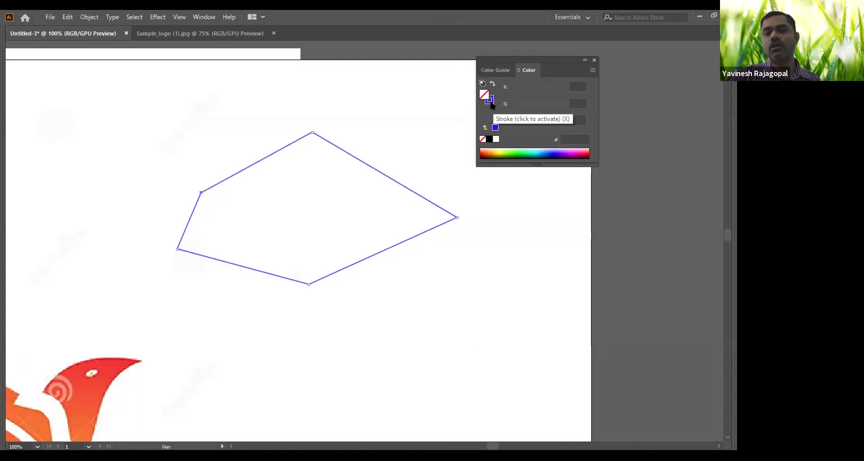
Marquee-select the outlined pentagon and delete it.
left_click_drag(381, 131, 390, 160)
key("ctrl+z")
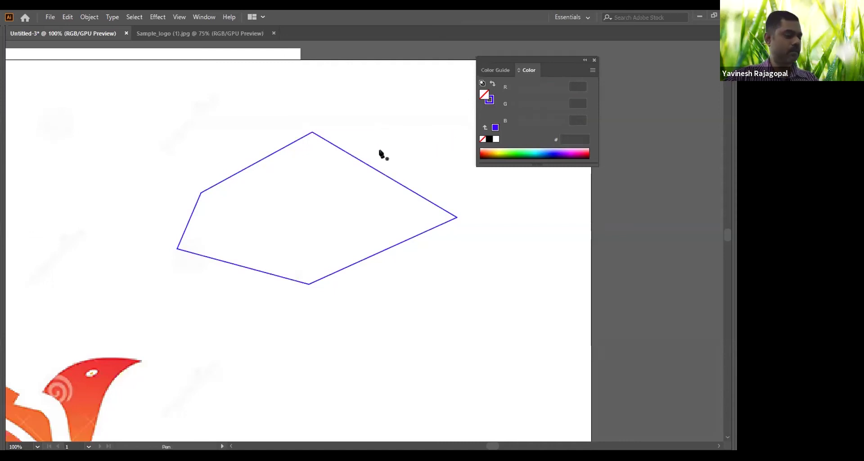
key("v")
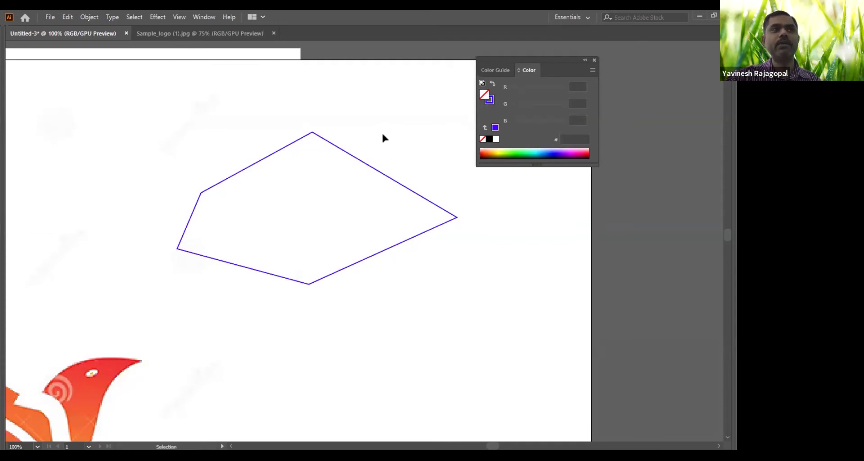
left_click_drag(386, 131, 338, 179)
key("Delete")
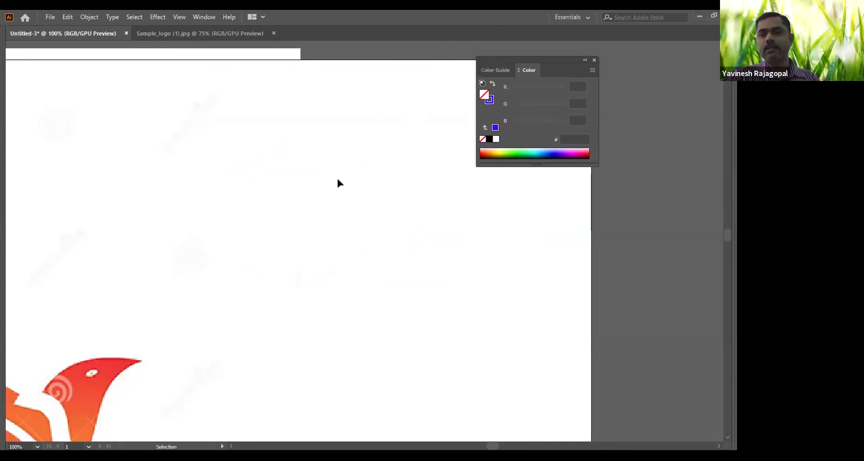
Draw a five-cornered closed shape with the Pen tool, then undo it.
key("p")
left_click(212, 199)
left_click(306, 134)
left_click(381, 216)
left_click(292, 276)
left_click(202, 273)
left_click(212, 200)
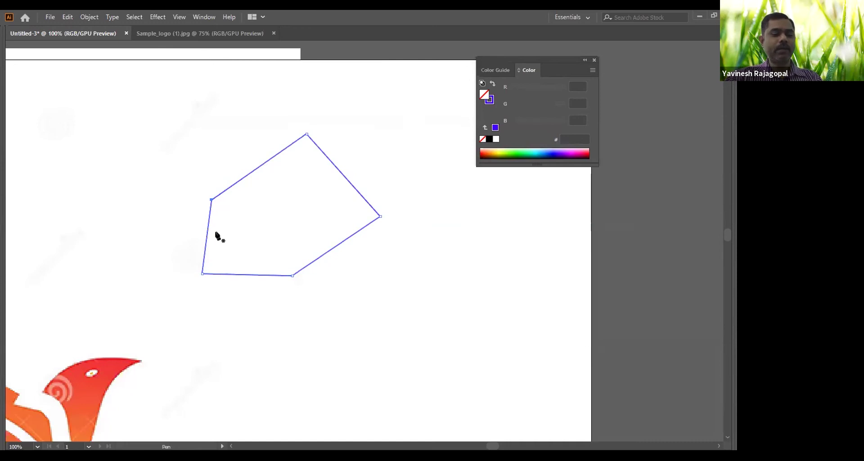
key("ctrl+z")
key("ctrl+z")
key("ctrl+z")
key("ctrl+z")
key("ctrl+z")
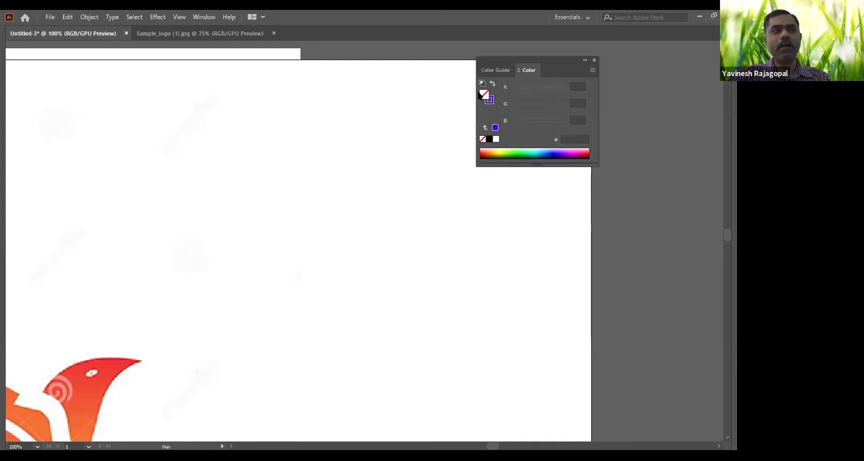
Draw a fresh five-sided closed outline.
left_click(206, 225)
left_click(323, 150)
left_click(404, 198)
left_click(293, 308)
left_click(205, 292)
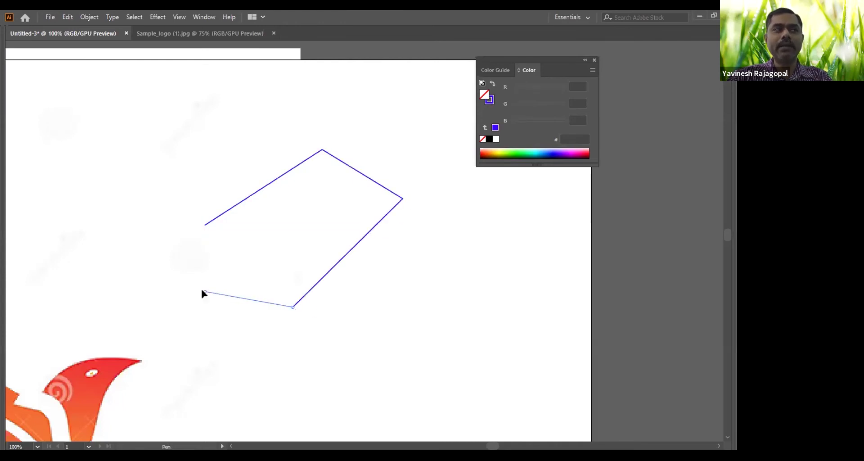
left_click(205, 225)
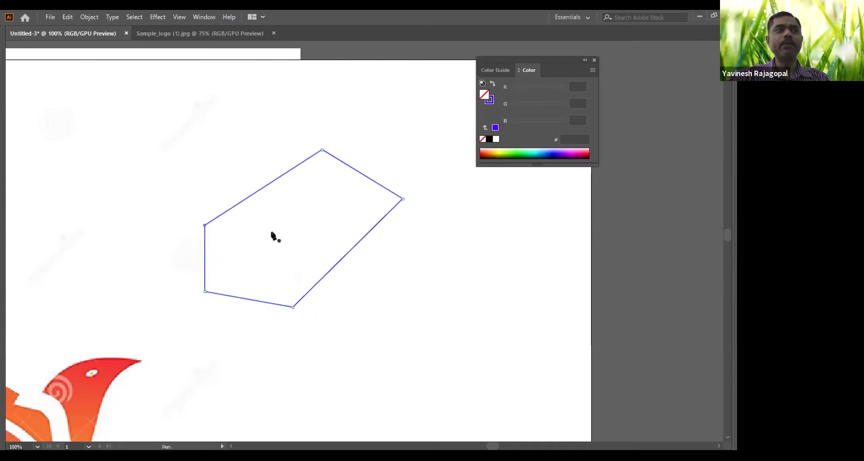
Draw a smooth curved closed blob around the outline using dragged curve points.
left_click(165, 190)
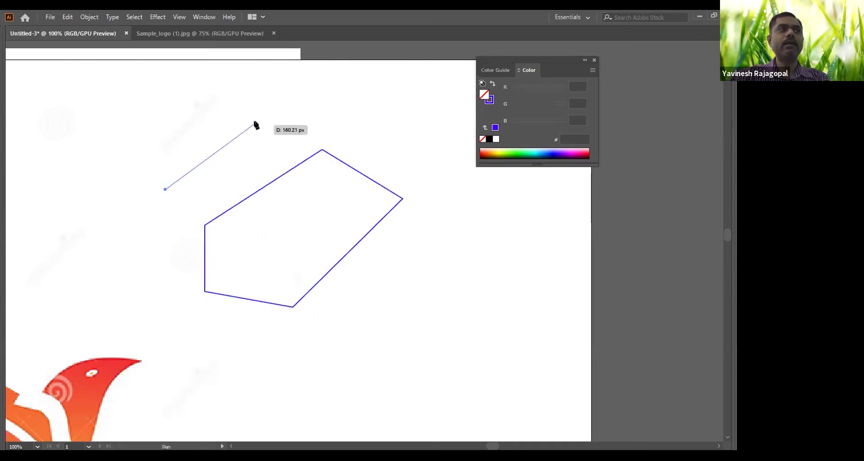
left_click_drag(293, 111, 333, 112)
left_click_drag(449, 194, 473, 239)
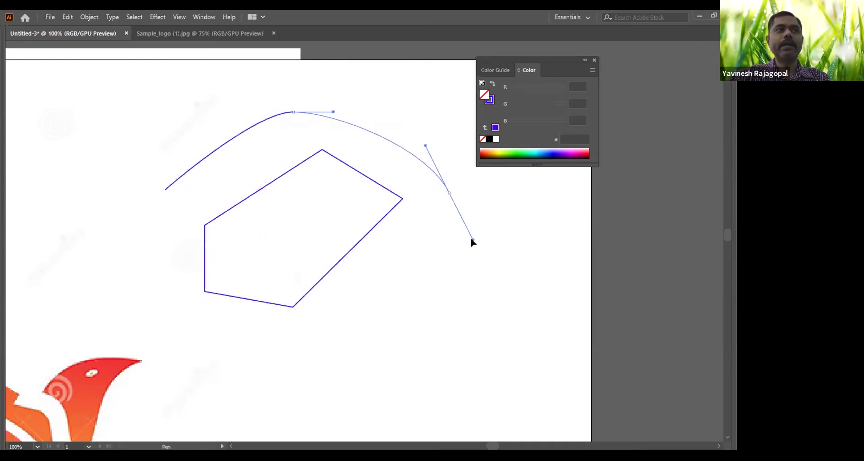
left_click_drag(300, 358, 244, 375)
left_click_drag(167, 322, 129, 293)
left_click_drag(165, 189, 180, 162)
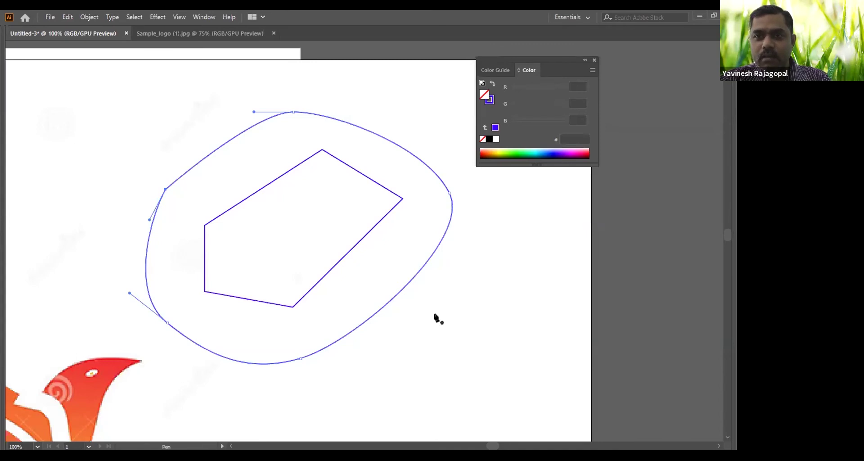
Delete the blob and pentagon, then draw a new closed curved blob with smooth points.
key("v")
key("Delete")
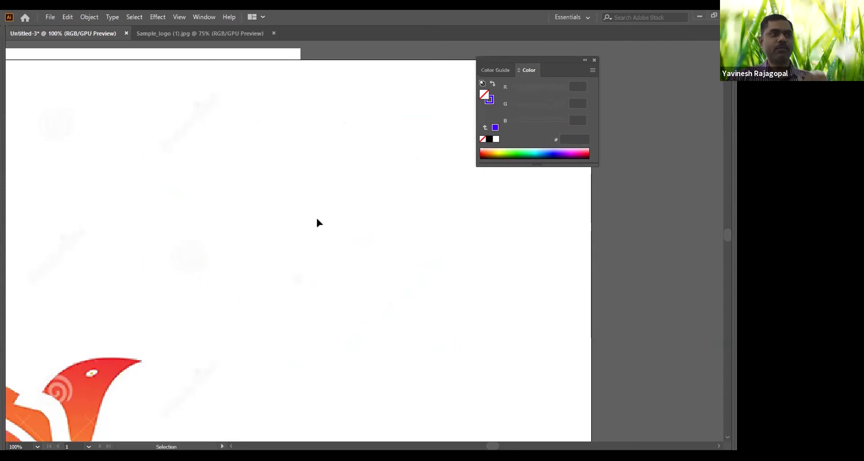
key("p")
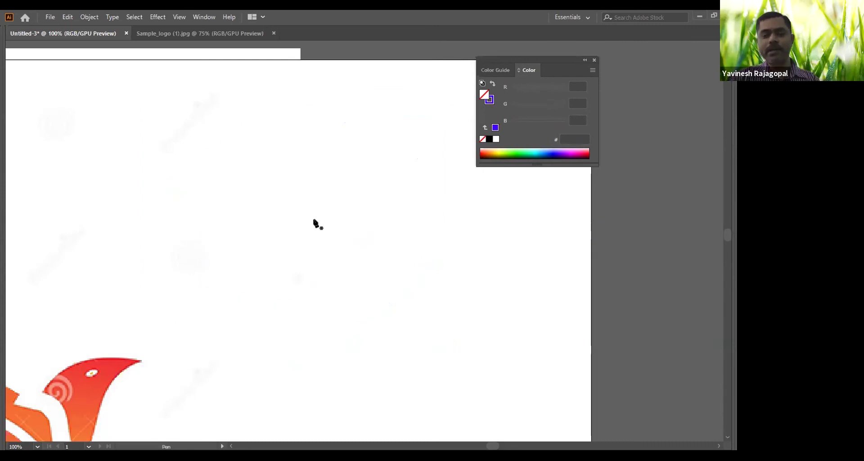
left_click_drag(253, 197, 286, 162)
left_click_drag(429, 176, 467, 201)
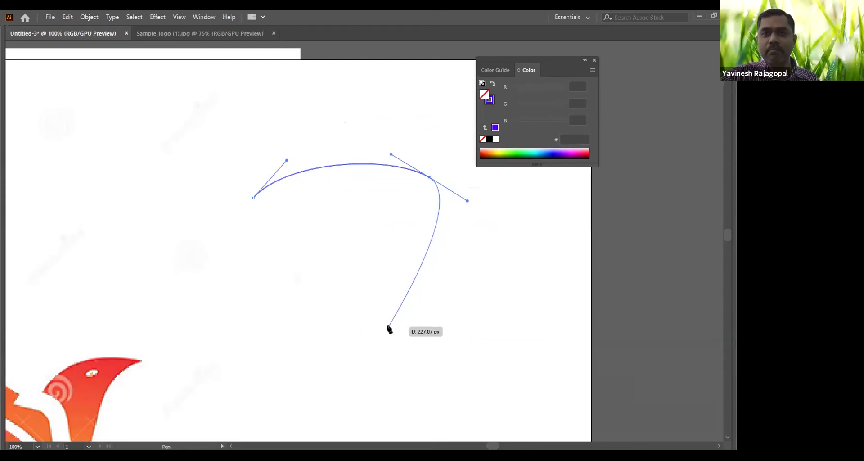
left_click_drag(388, 320, 337, 344)
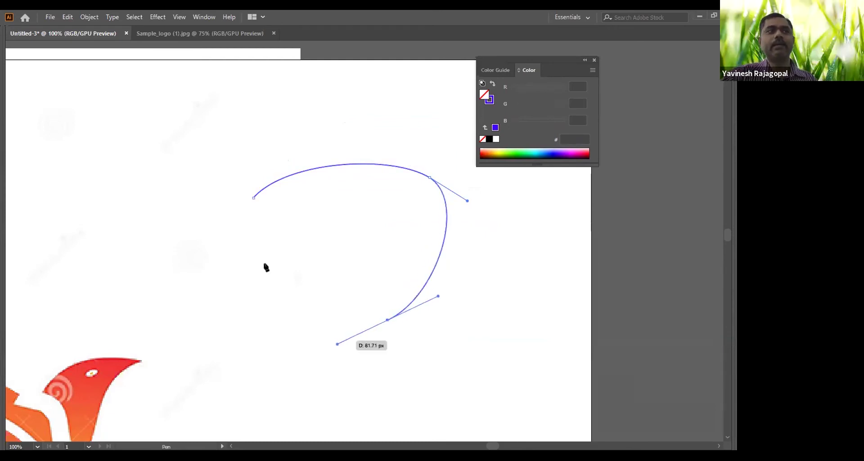
left_click_drag(253, 198, 282, 156)
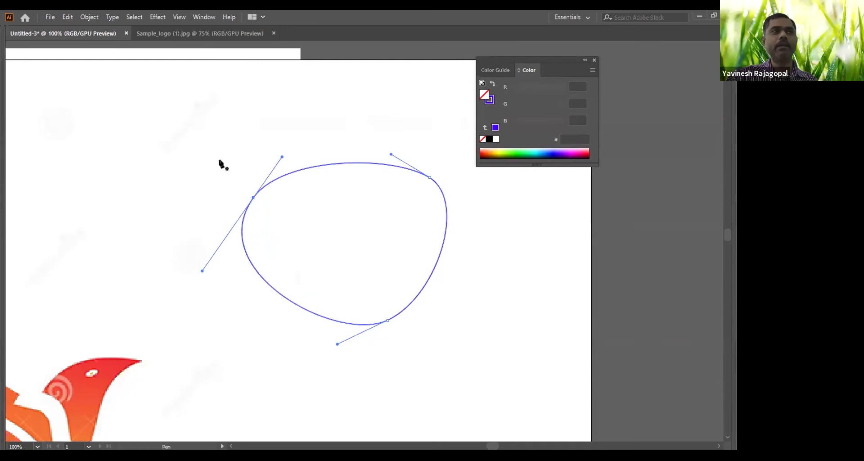
Draw a straight-edged five-corner outline around the blob and close it.
left_click(209, 147)
left_click(469, 146)
left_click_drag(452, 380, 322, 390)
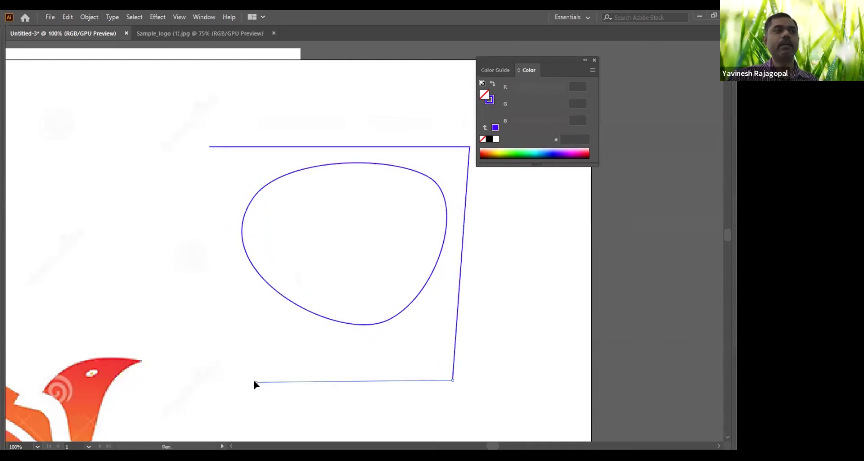
left_click(256, 382)
left_click(151, 267)
left_click(210, 147)
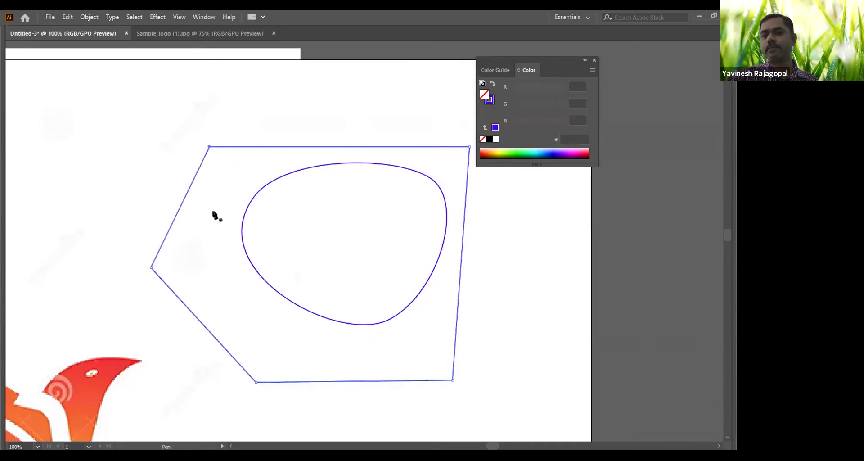
Select both shapes and swap fill and stroke until the shapes have a solid blue fill.
key("v")
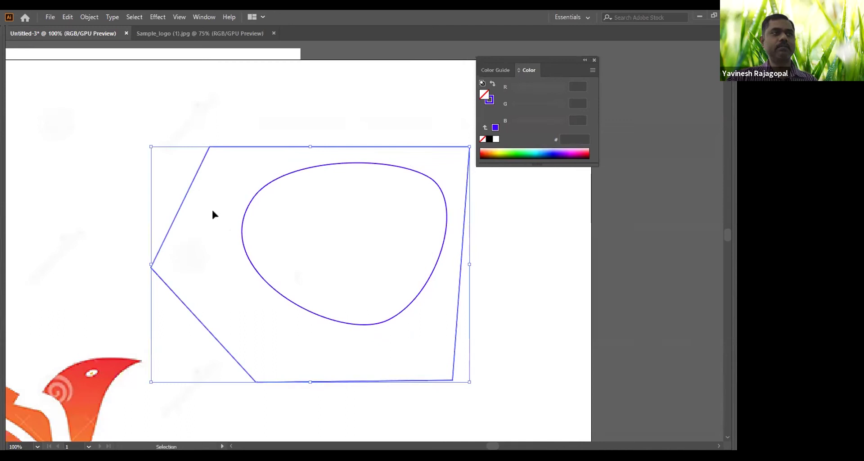
left_click(529, 243)
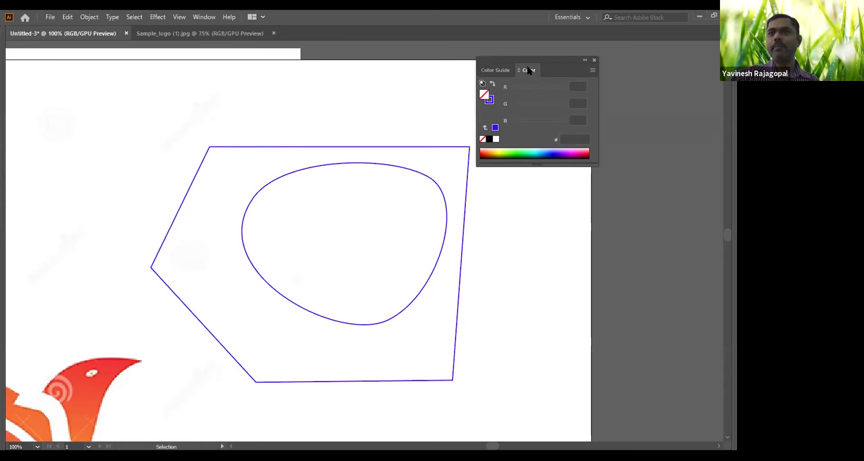
left_click_drag(299, 112, 357, 208)
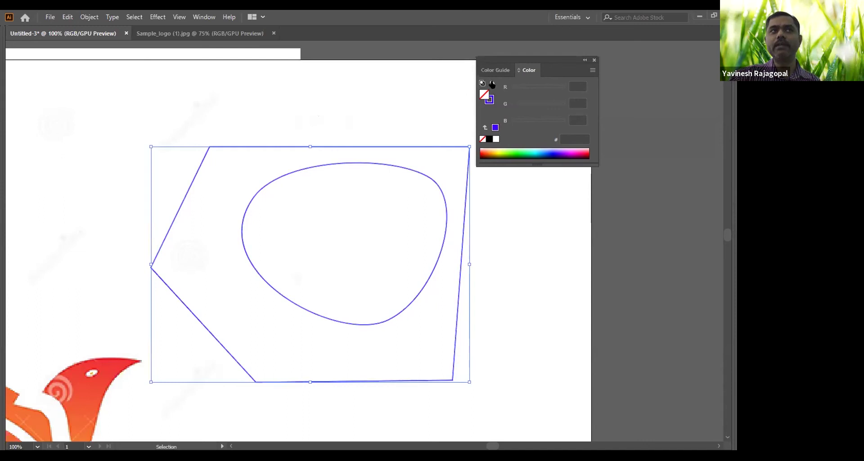
left_click(492, 84)
left_click(492, 84)
left_click(492, 84)
left_click(492, 84)
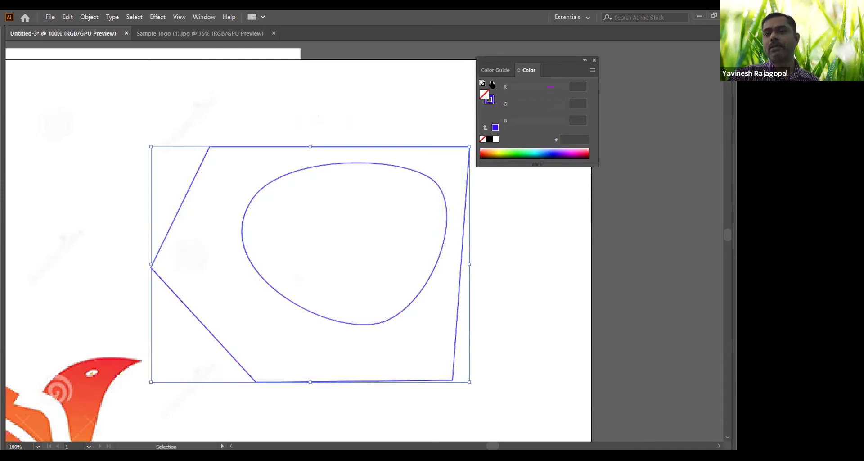
left_click(492, 85)
left_click(369, 92)
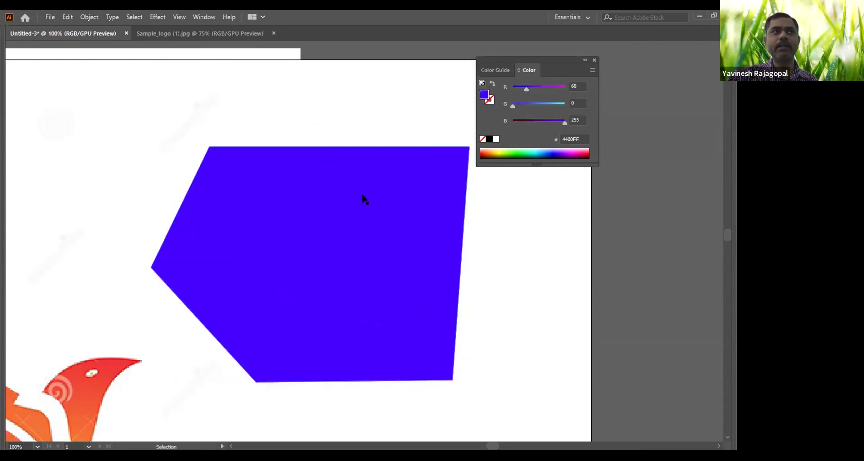
Give the polygon no fill and an orange E74700 stroke.
left_click(311, 166)
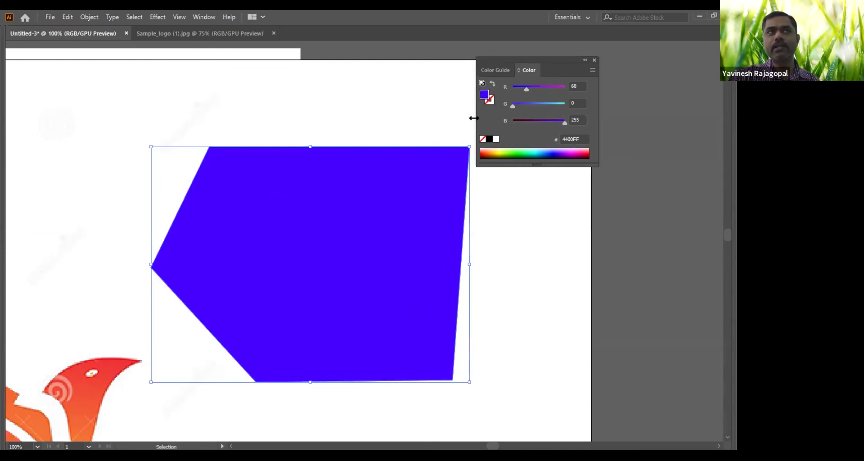
left_click(483, 139)
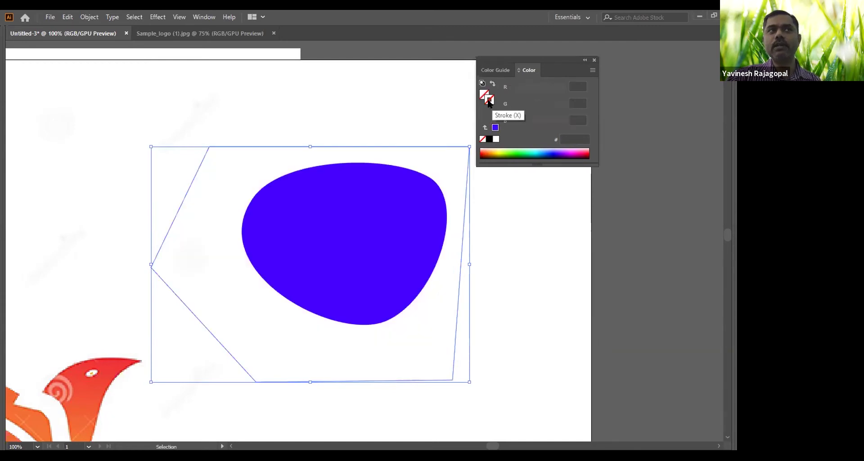
left_click(487, 152)
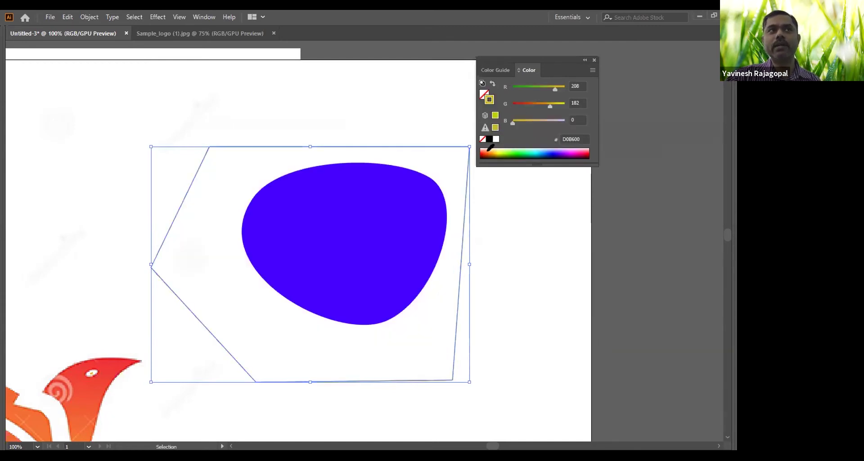
left_click(487, 151)
left_click(410, 105)
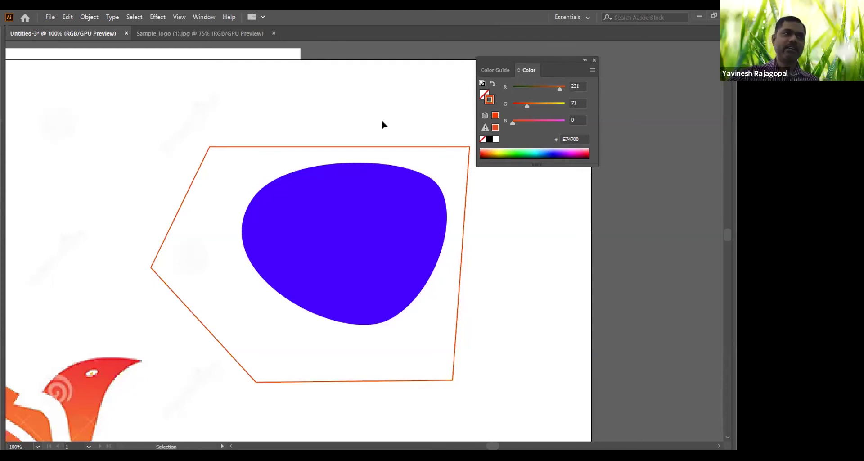
Delete both shapes and draw a new closed curved blob with four smooth points.
left_click_drag(305, 95, 372, 222)
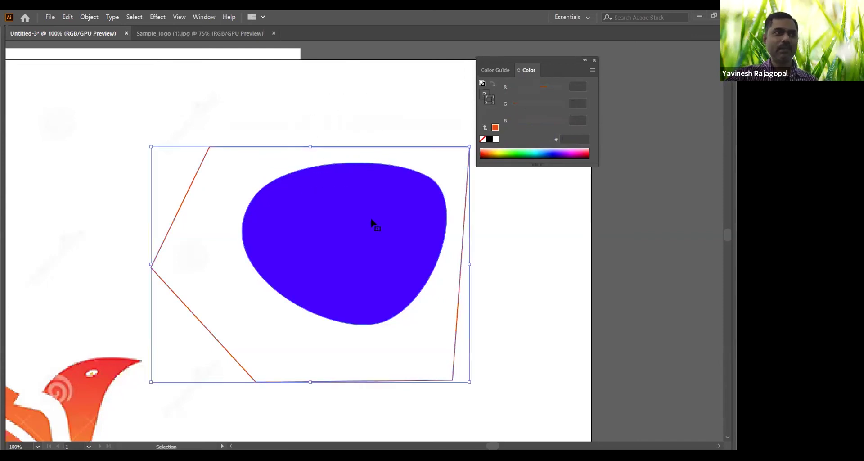
key("Delete")
key("p")
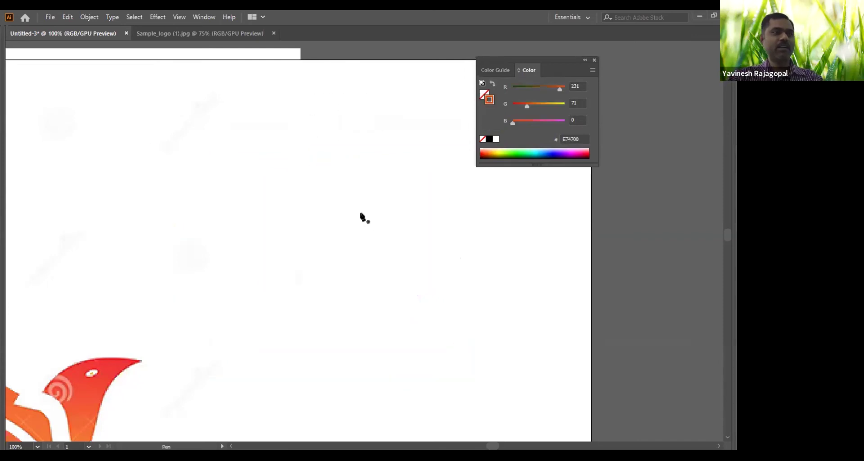
left_click(309, 167)
left_click_drag(468, 189, 488, 271)
left_click_drag(446, 330, 387, 357)
left_click_drag(278, 347, 240, 287)
left_click(309, 167)
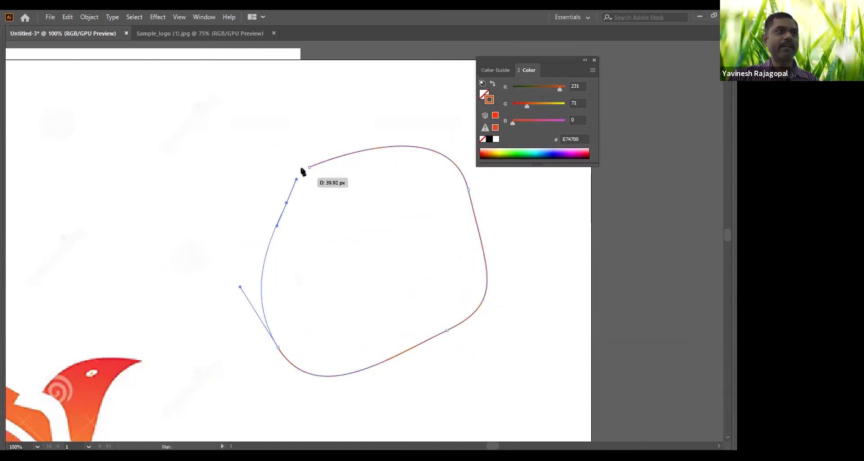
left_click_drag(309, 161, 355, 115)
Zoom to 150% and inspect the new path's anchors, panning toward its tail.
key("v")
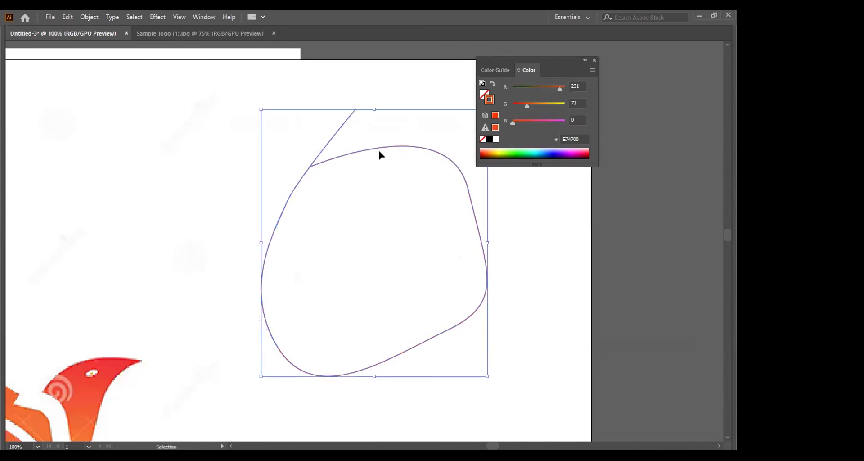
left_click(395, 128)
left_click_drag(414, 105, 377, 139)
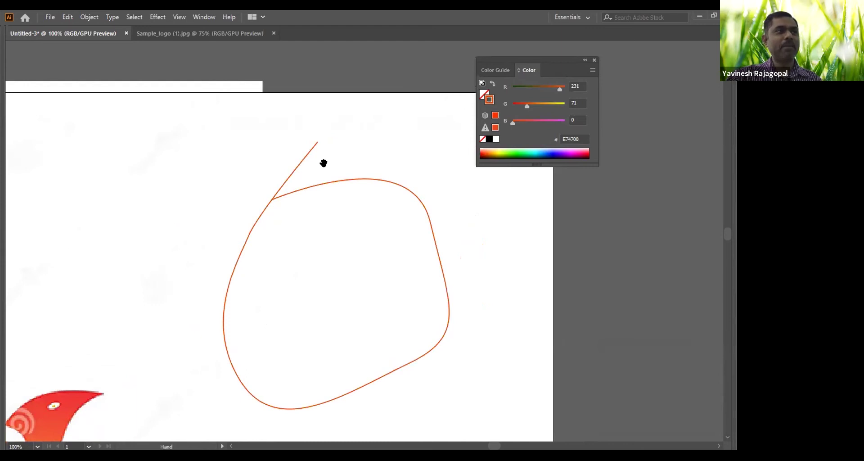
key("ctrl+equal")
left_click_drag(344, 251, 303, 306)
left_click(335, 315)
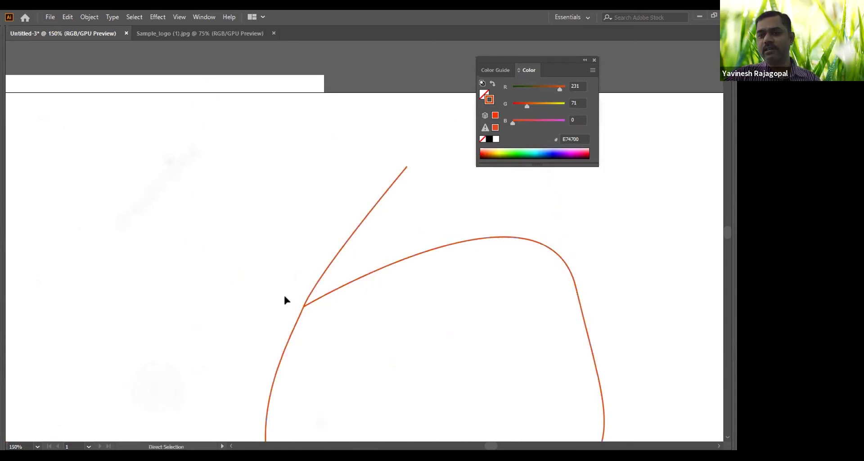
left_click_drag(422, 305, 320, 236)
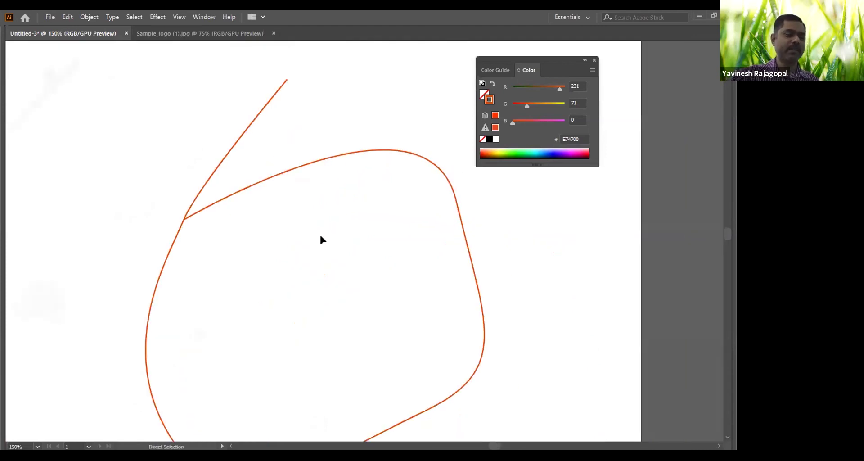
Return to 100% with panels shown and remove the tail's end anchor using Delete Anchor Point Tool.
key("ctrl+minus")
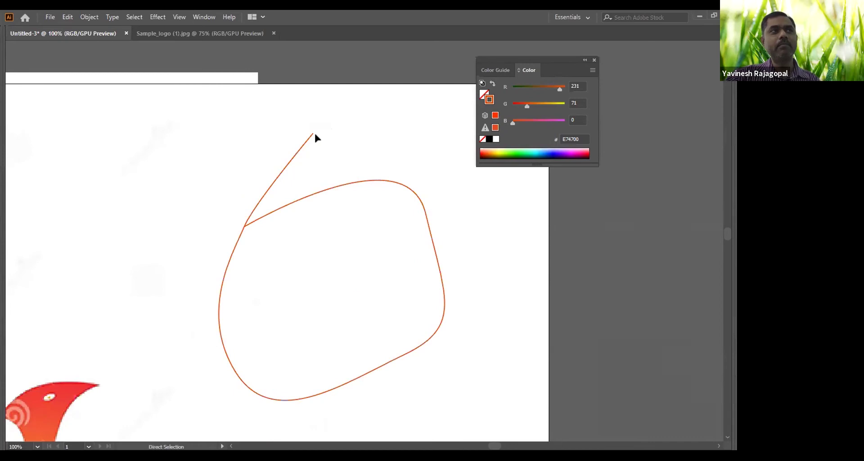
key("Tab")
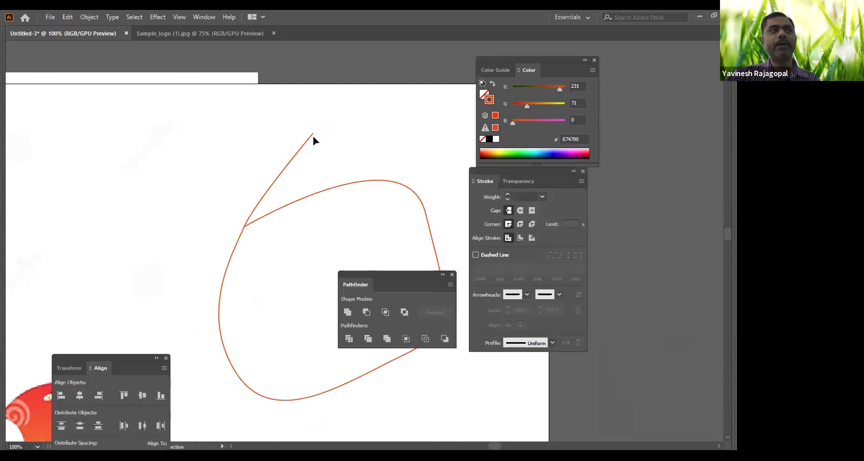
left_click(11, 74)
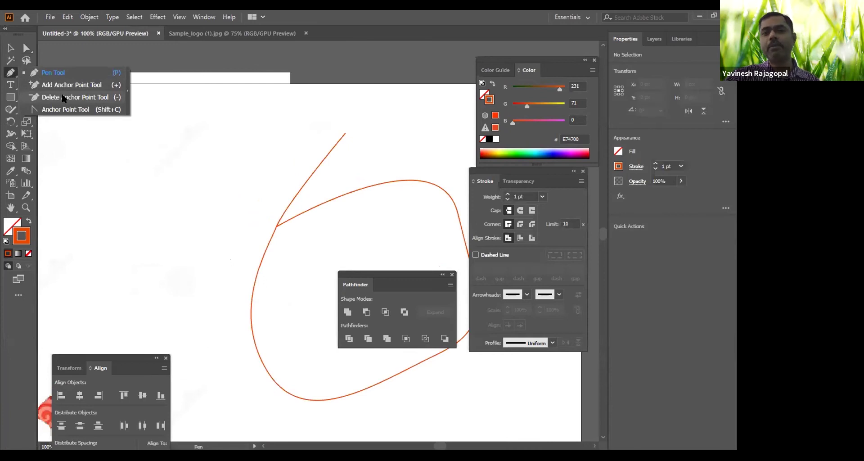
left_click(63, 98)
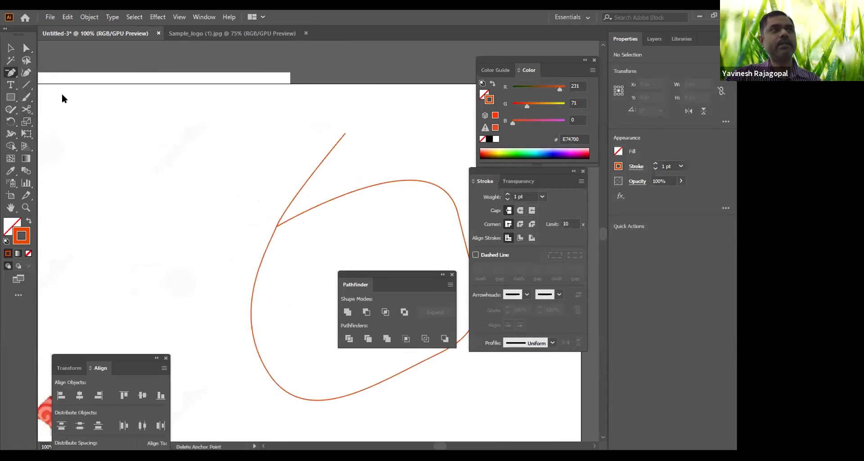
left_click(344, 134)
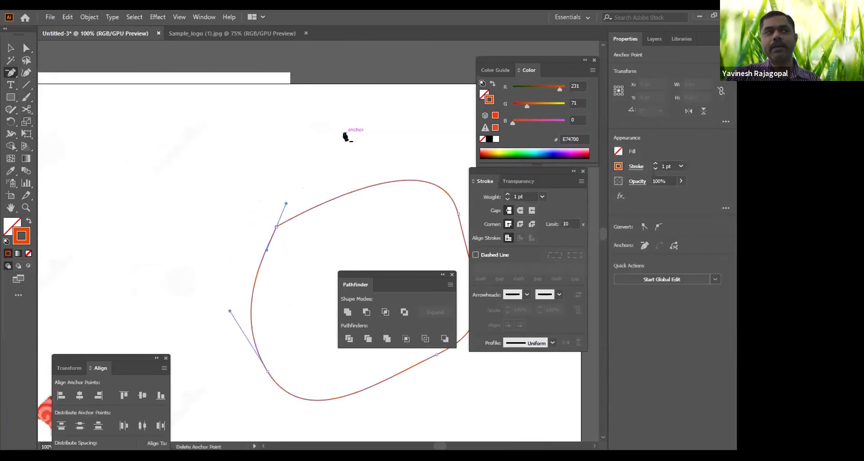
key("v")
left_click(293, 110)
left_click_drag(377, 150, 286, 73)
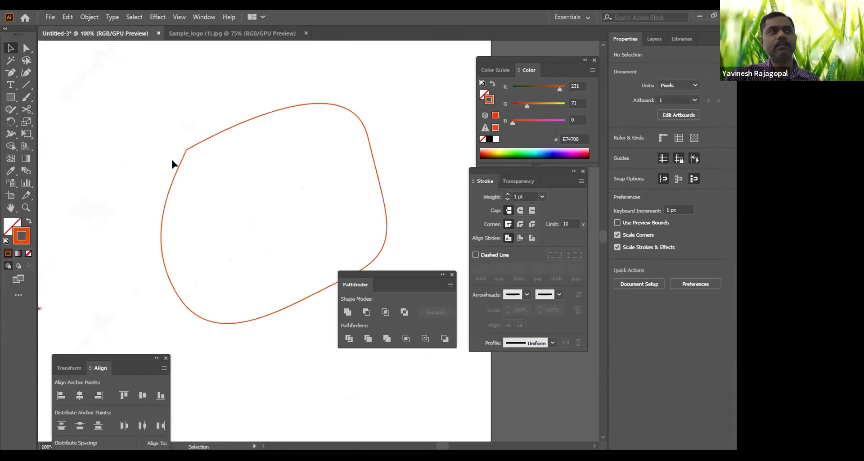
With Direct Selection, pull the blob's upper-left endpoint up and to the right.
left_click(188, 145)
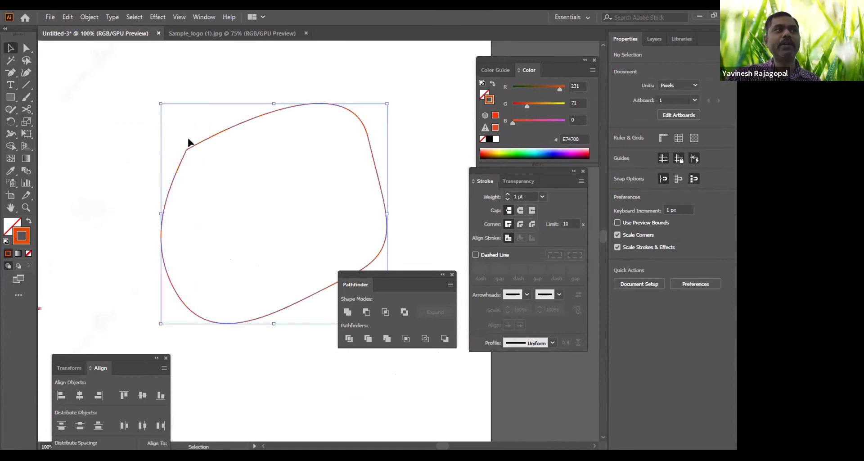
left_click(181, 136)
key("a")
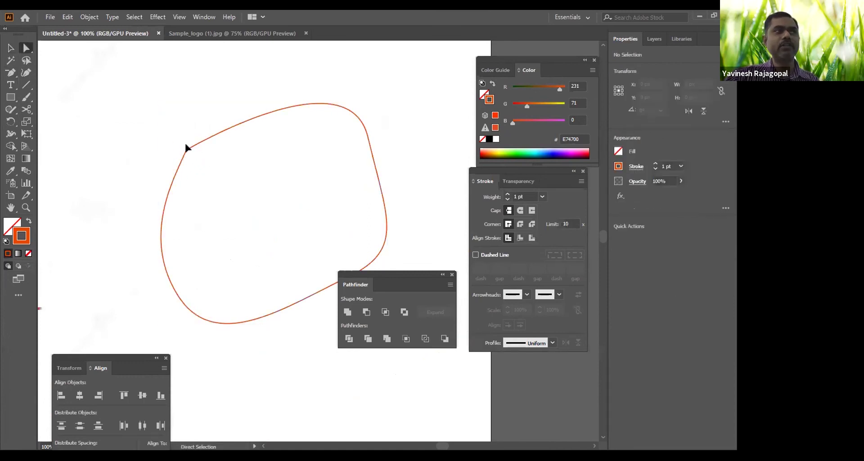
left_click(185, 147)
left_click_drag(185, 148, 193, 127)
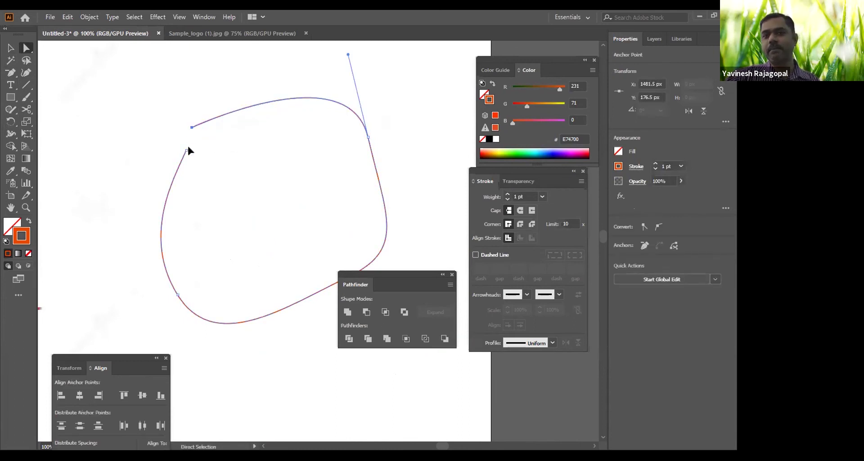
left_click_drag(192, 128, 222, 125)
left_click_drag(186, 151, 211, 141)
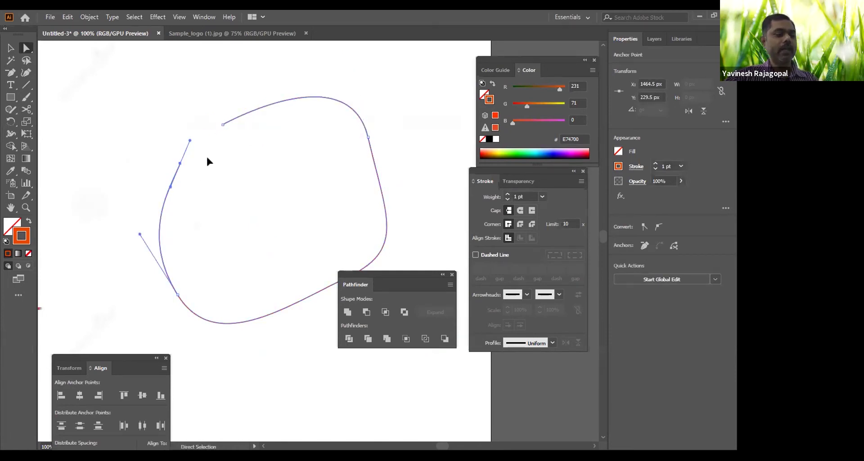
Rejoin the left and upper endpoints with the Pen tool to close the path.
key("p")
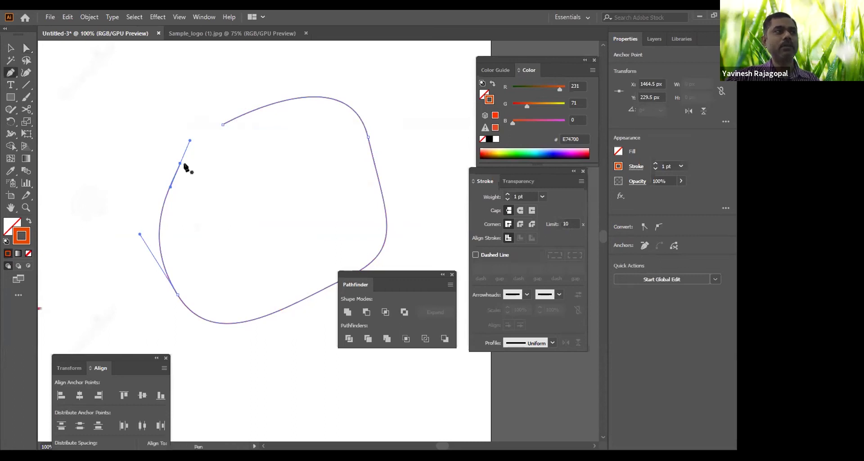
left_click(180, 162)
left_click(223, 125)
left_click(222, 124)
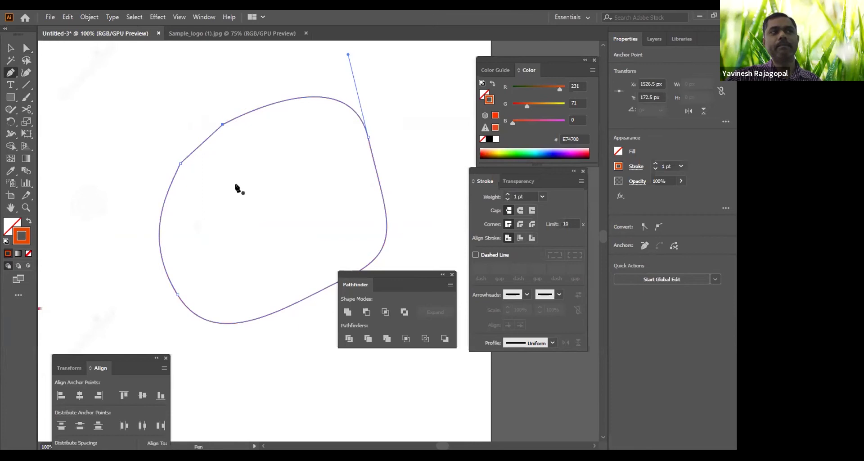
Adjust the corner anchors and the left anchor's handle to smooth the outline.
key("a")
left_click(241, 164)
mouse_move(182, 165)
left_mouse_down()
mouse_move(237, 198)
mouse_move(131, 130)
mouse_move(195, 174)
left_mouse_up()
mouse_move(222, 125)
left_mouse_down()
mouse_move(246, 157)
mouse_move(212, 90)
mouse_move(239, 135)
mouse_move(231, 123)
left_mouse_up()
left_click(195, 175)
left_click_drag(185, 196, 180, 193)
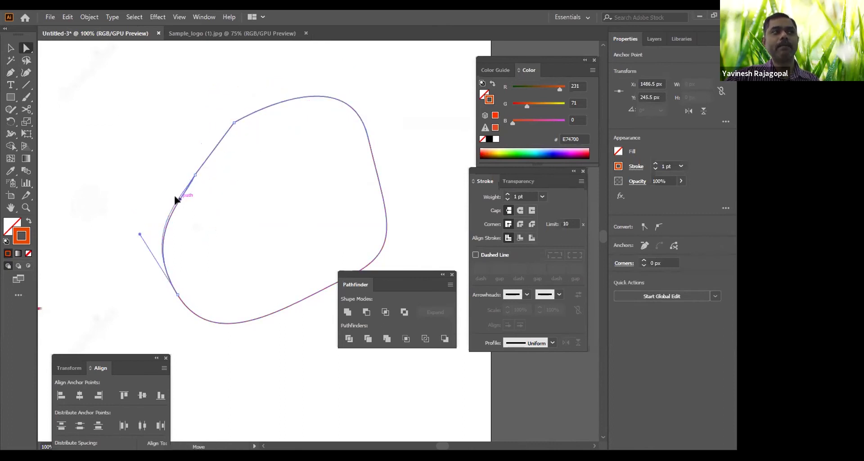
left_click(252, 158)
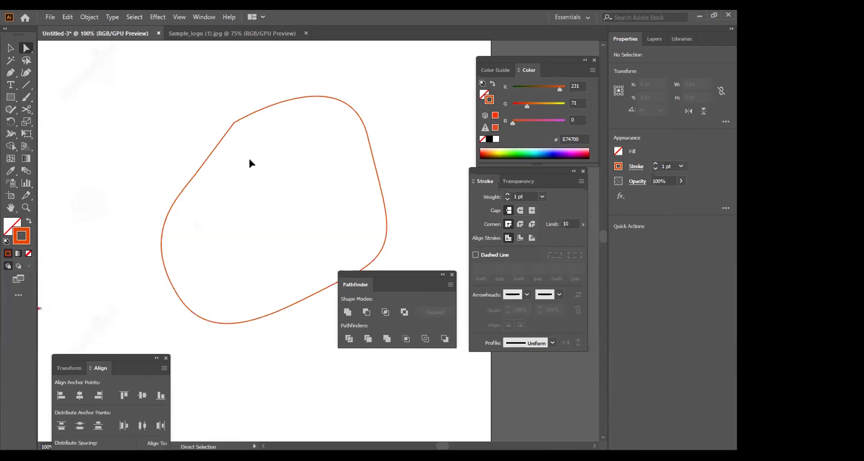
Pick the Delete Anchor Point Tool, then undo edits back to the blob with its upper-left tail.
left_click(10, 72)
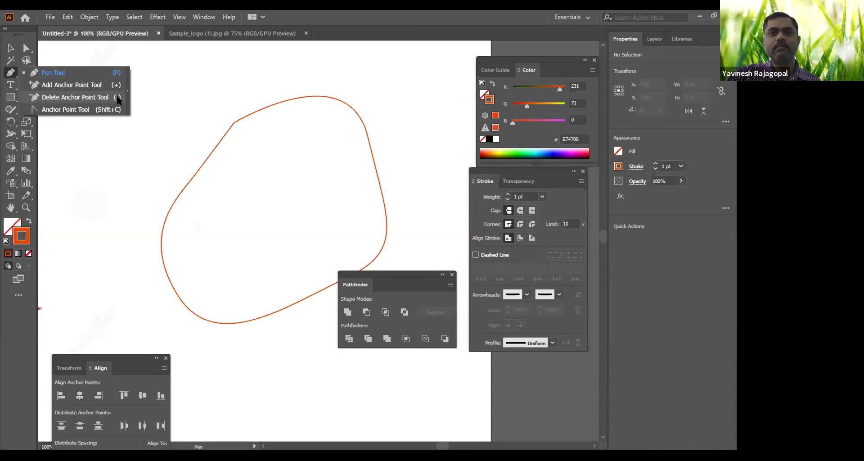
left_click(73, 98)
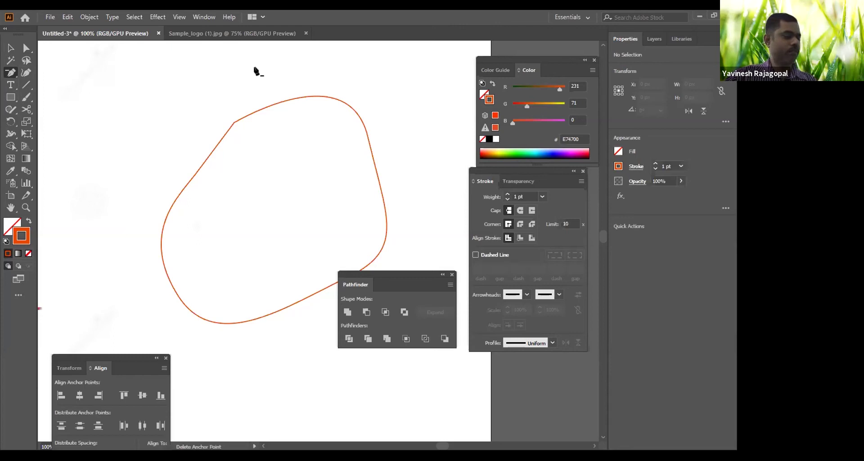
key("a")
key("ctrl+z")
key("ctrl+z")
key("ctrl+z")
key("ctrl+z")
key("ctrl+z")
key("ctrl+z")
key("ctrl+z")
key("ctrl+z")
key("ctrl+z")
key("ctrl+z")
key("ctrl+z")
mouse_move(254, 146)
left_mouse_down()
mouse_move(246, 198)
mouse_move(266, 152)
left_mouse_up()
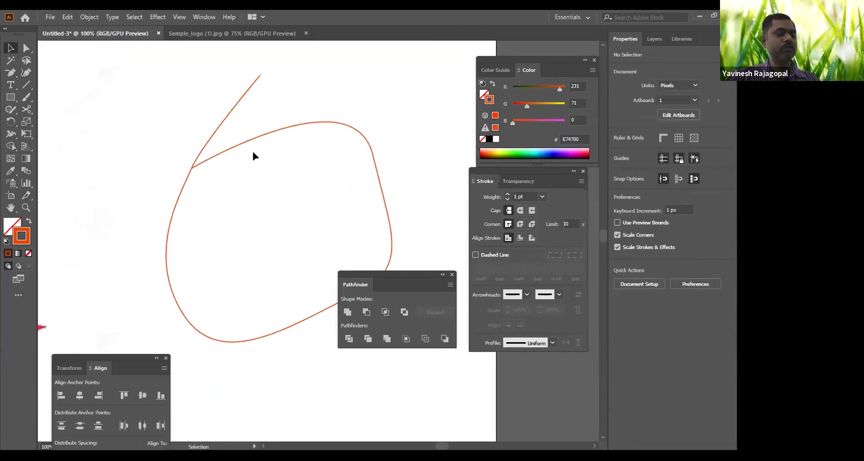
Delete the tail's top anchor so the blob ends in a sharp upper-left corner, then deselect.
key("p")
left_click(257, 139, "ctrl")
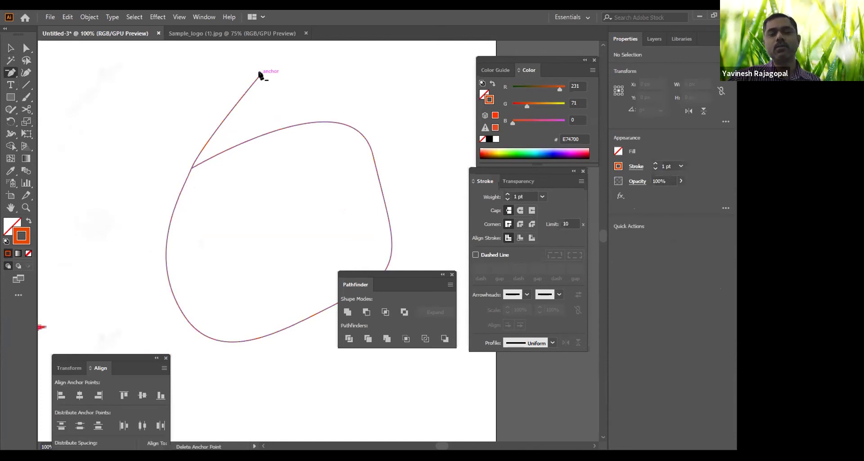
left_click(260, 73)
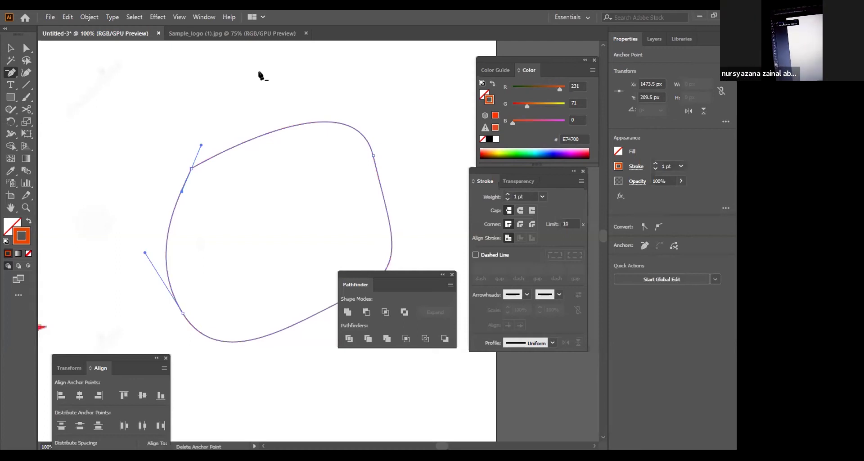
key("ctrl")
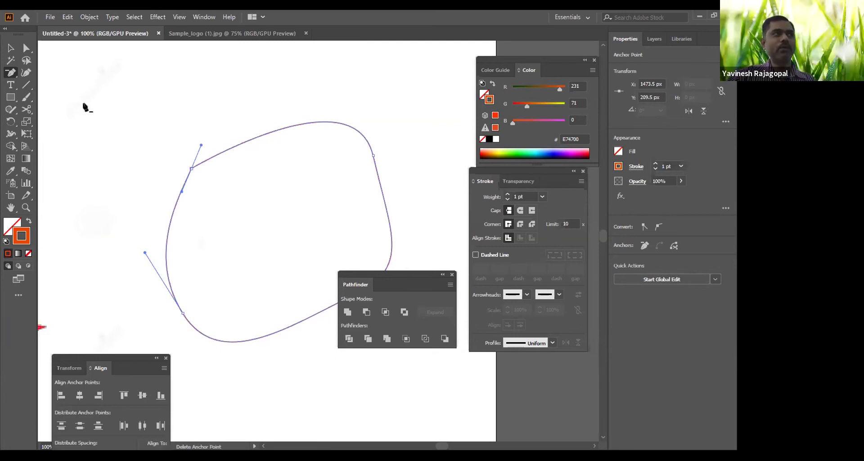
left_click(10, 48)
left_click(197, 76)
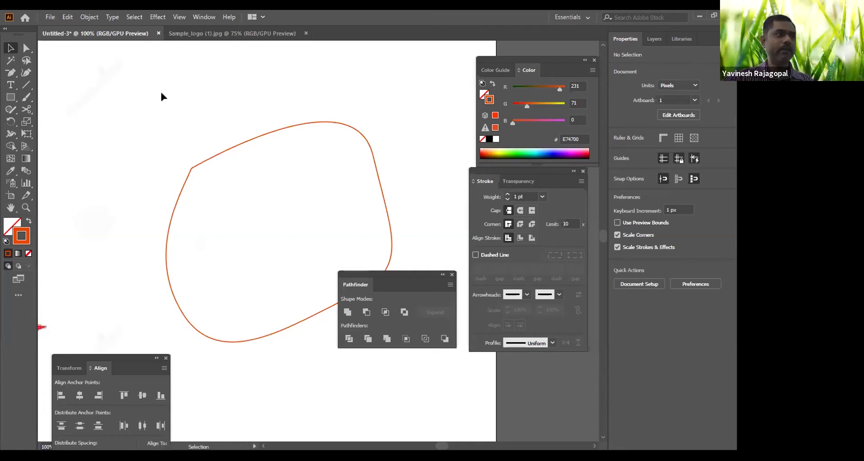
Bring the orange blob into view at 100% zoom, then select and delete it.
key("ctrl+0")
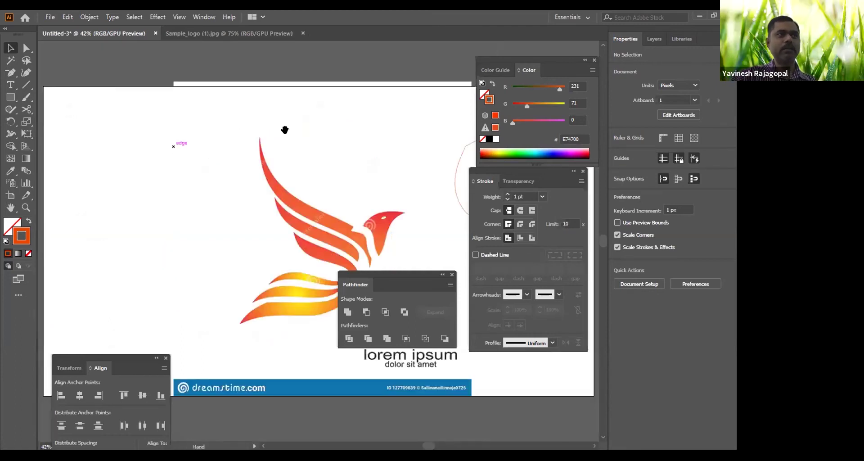
left_click_drag(286, 129, 234, 126)
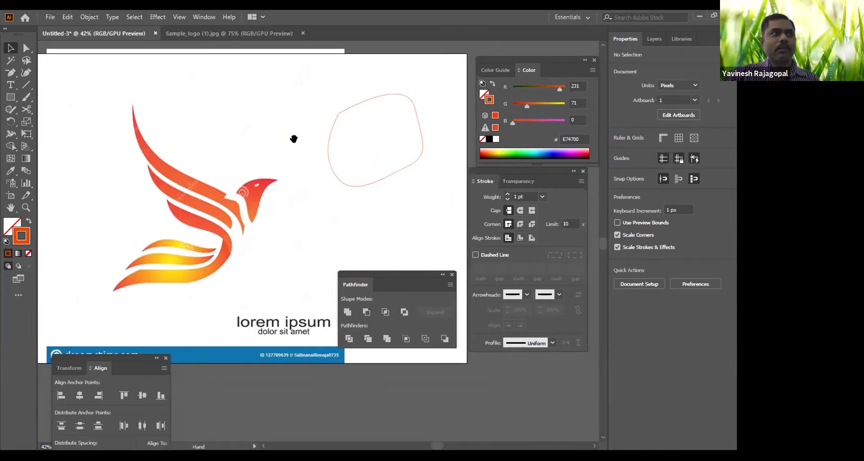
left_click_drag(358, 169, 309, 179)
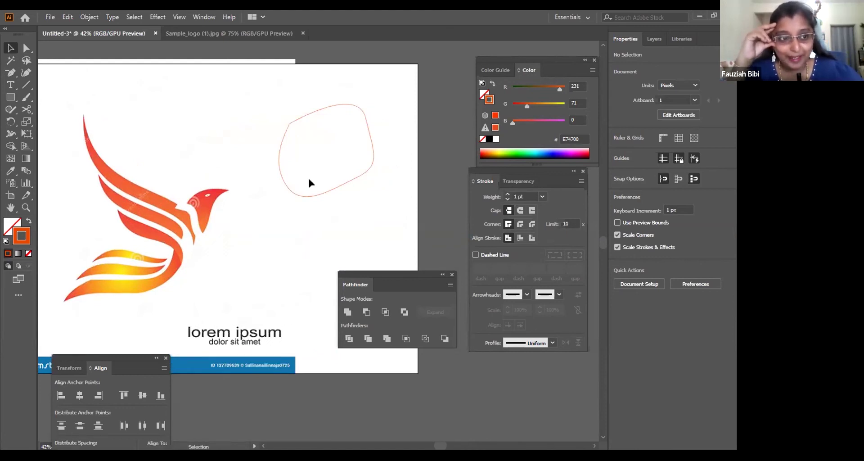
left_click(345, 133, "ctrl")
left_click_drag(303, 236, 296, 141)
key("ctrl+plus")
left_click_drag(310, 179, 299, 122)
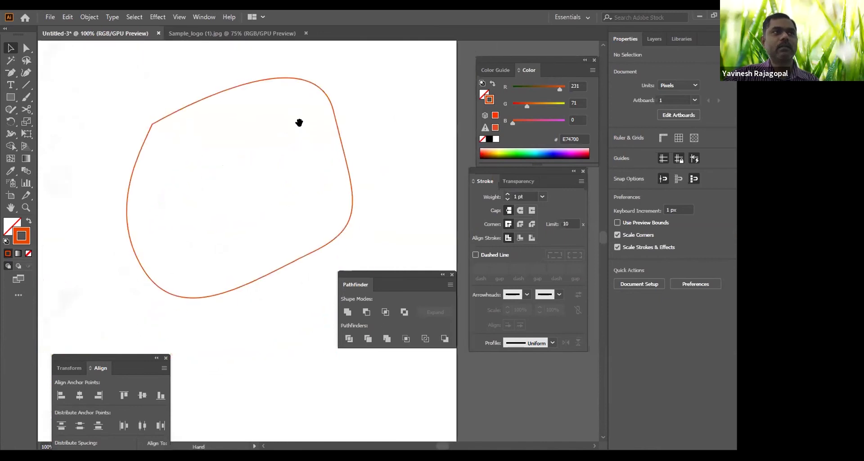
left_click(202, 98)
key("Delete")
left_click(7, 76)
Draw a closed straight-edged quadrilateral with the Pen Tool from four corner points, then deselect it.
mouse_move(6, 76)
left_mouse_down()
mouse_move(45, 71)
mouse_move(8, 75)
left_mouse_up()
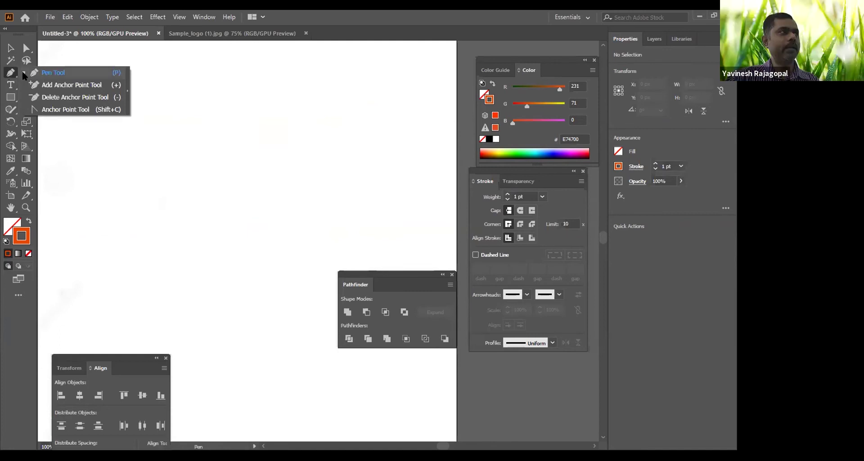
left_click(43, 73)
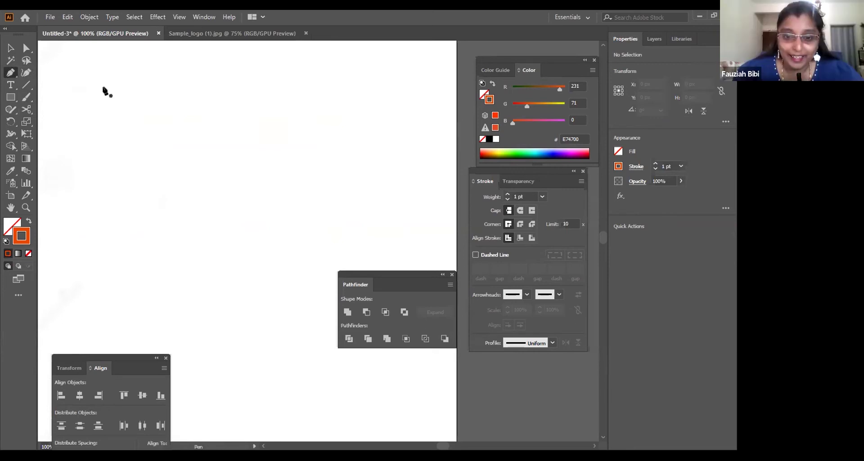
left_click(192, 165)
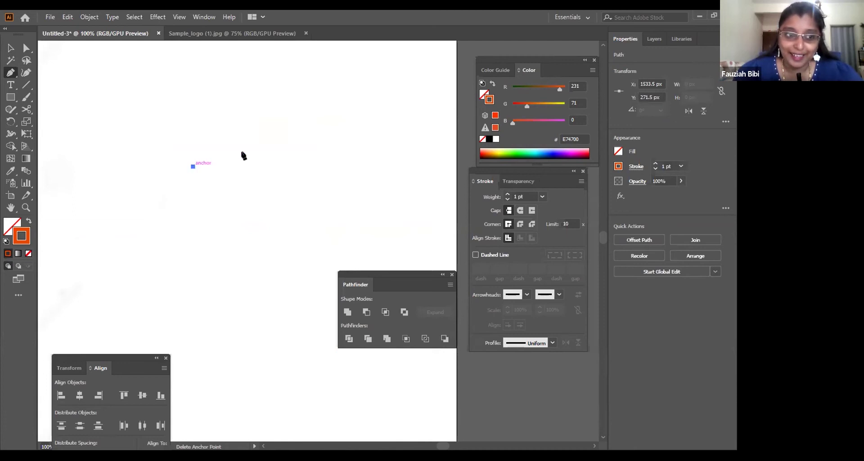
left_click(261, 148)
left_click(312, 204)
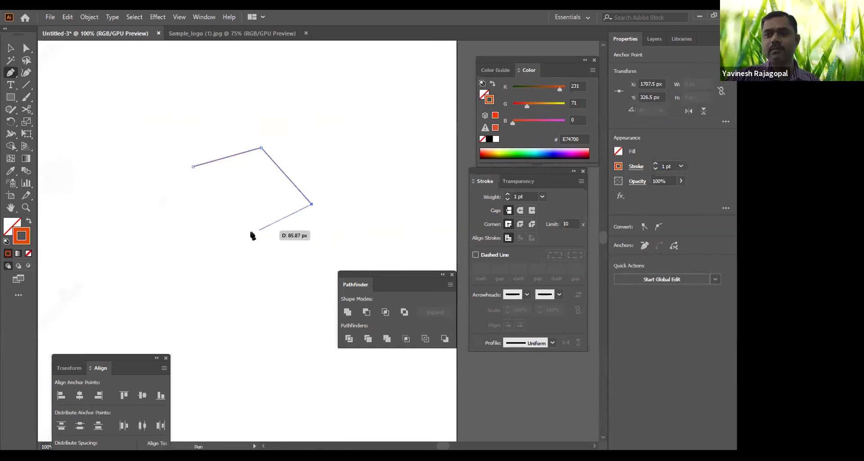
left_click(215, 246)
left_click(193, 166)
key("v")
left_click(236, 98)
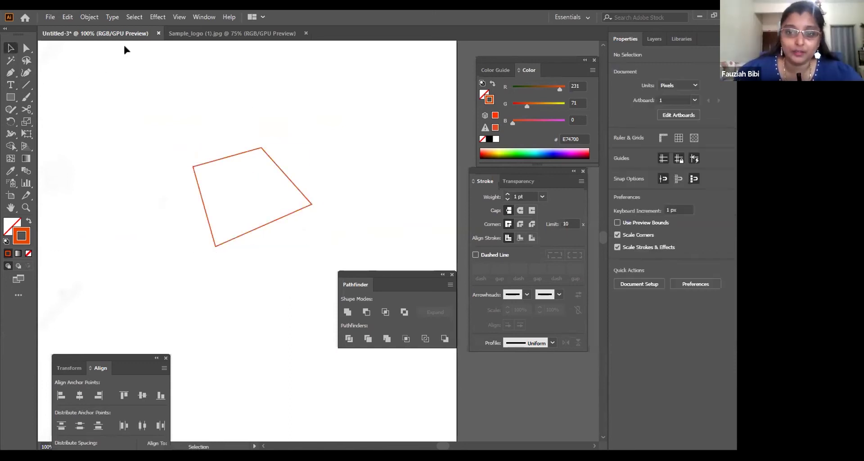
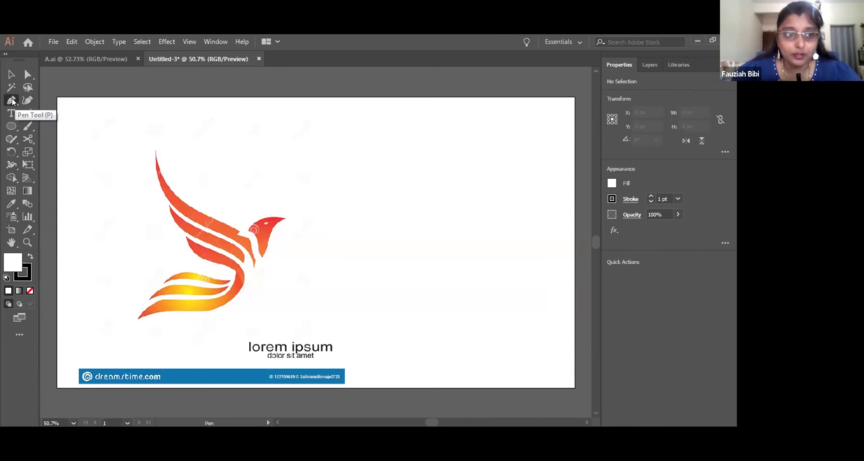
Draw a closed four-anchor Pen path with a curved top edge right of the bird logo.
left_click(319, 108)
left_click(418, 190)
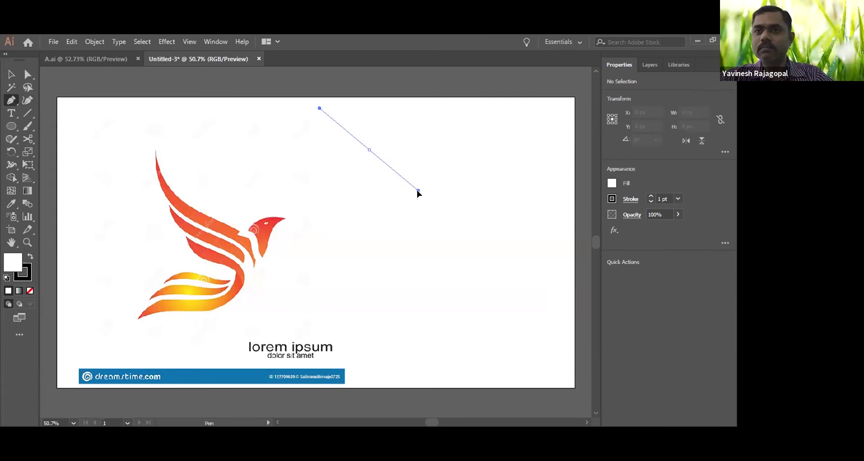
left_click(368, 148)
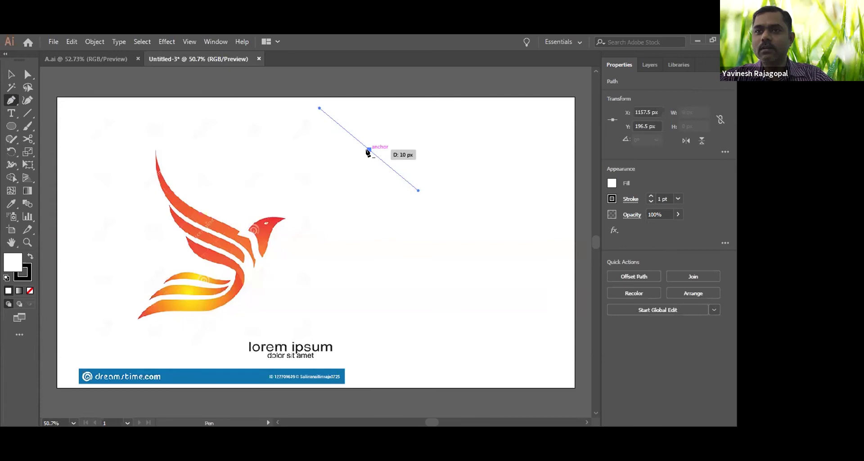
left_click(456, 178)
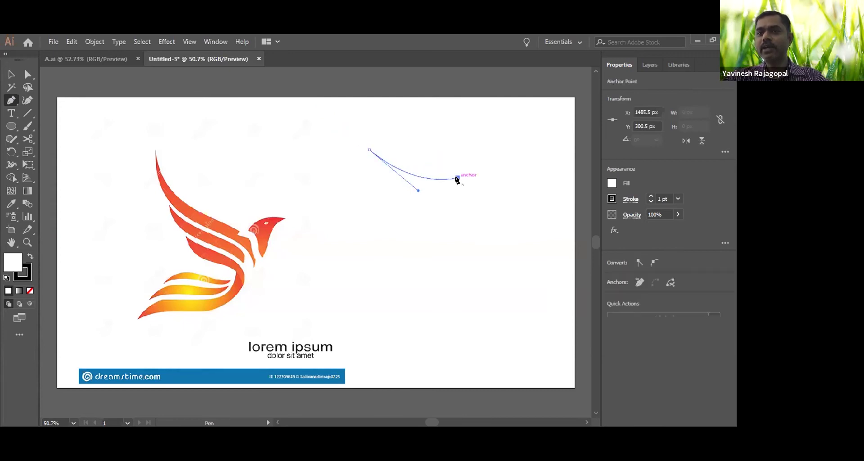
left_click_drag(457, 178, 467, 274)
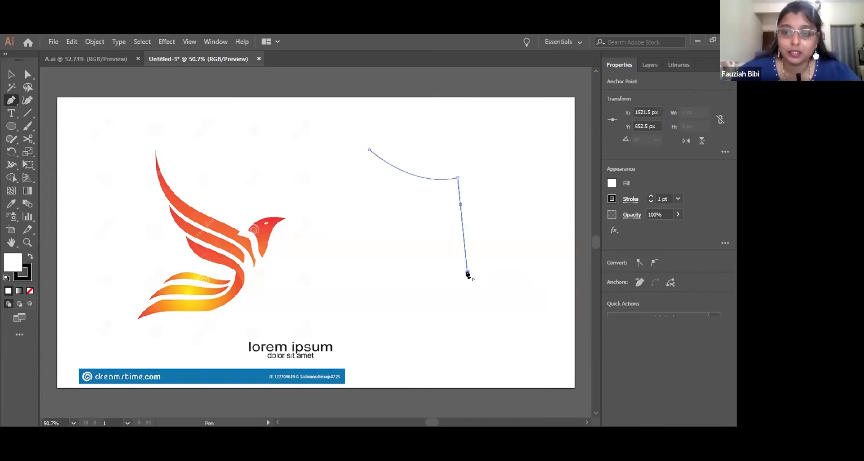
left_click(430, 266)
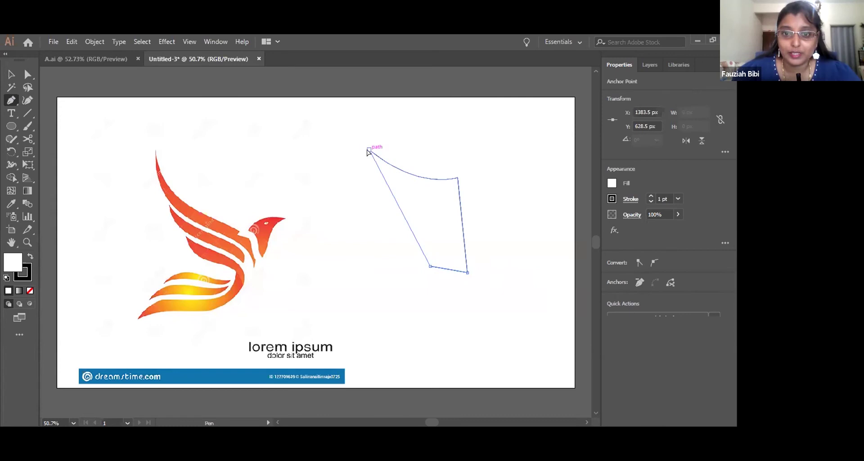
mouse_move(368, 150)
left_mouse_down()
mouse_move(465, 327)
mouse_move(501, 313)
mouse_move(497, 269)
mouse_move(474, 212)
mouse_move(443, 264)
mouse_move(444, 218)
mouse_move(380, 148)
mouse_move(370, 153)
mouse_move(372, 228)
mouse_move(369, 152)
left_mouse_up()
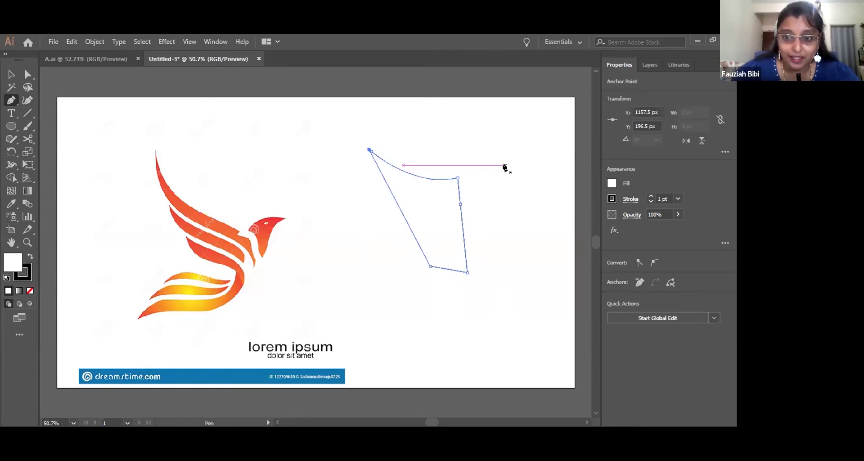
Add and undo several stray Pen anchors around the practice shape's left edge.
left_click(504, 166)
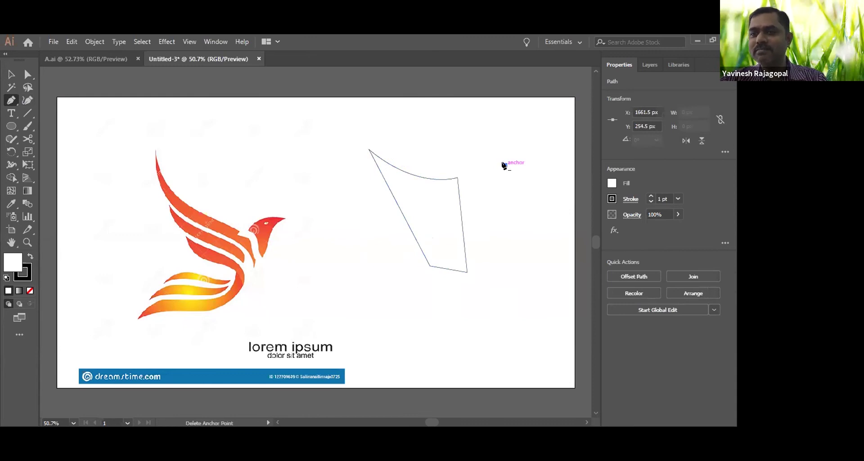
key("ctrl+z")
left_click(381, 176)
key("ctrl+z")
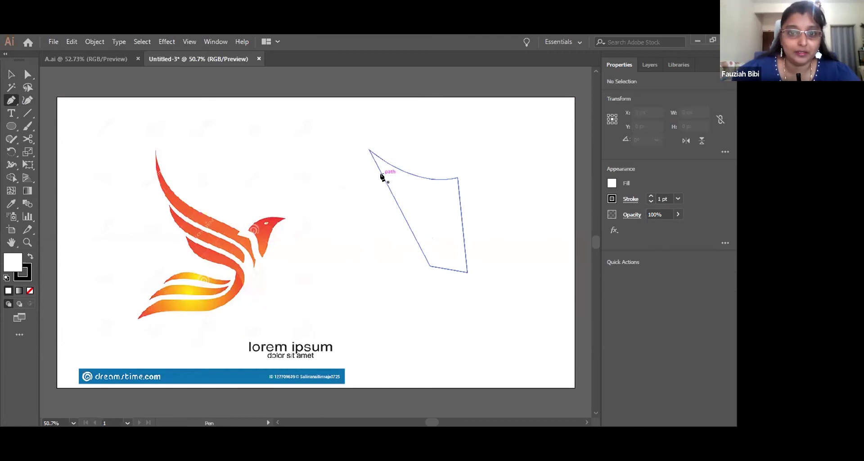
left_click(398, 184)
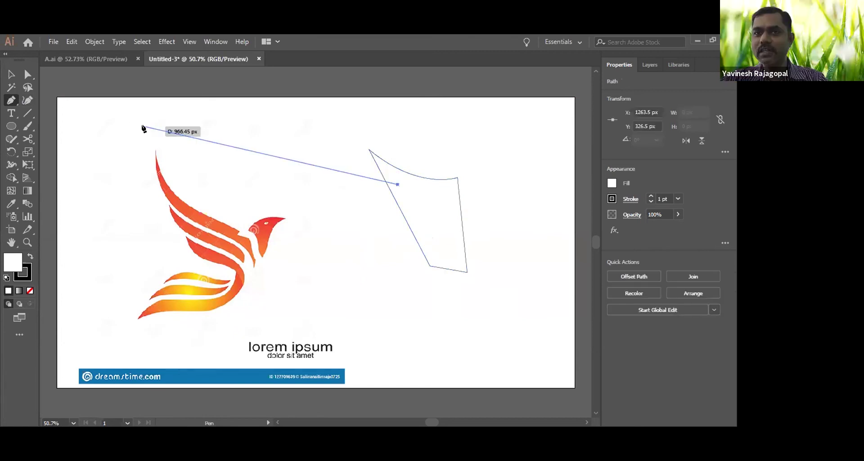
key("ctrl+z")
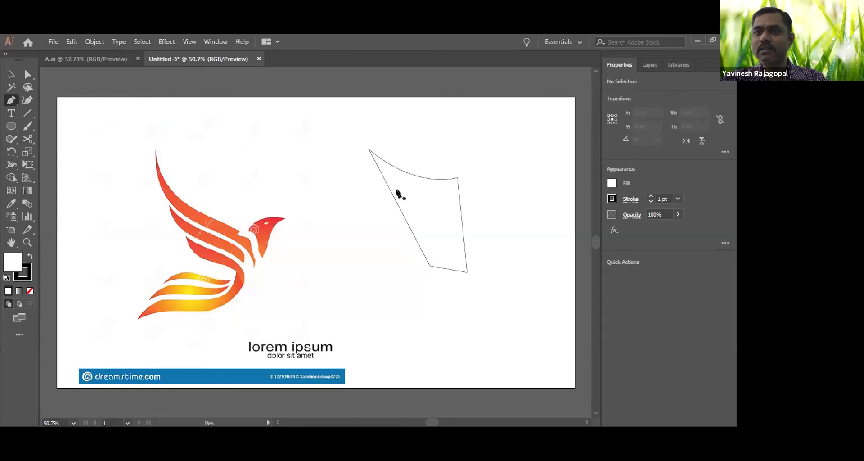
left_click(398, 190)
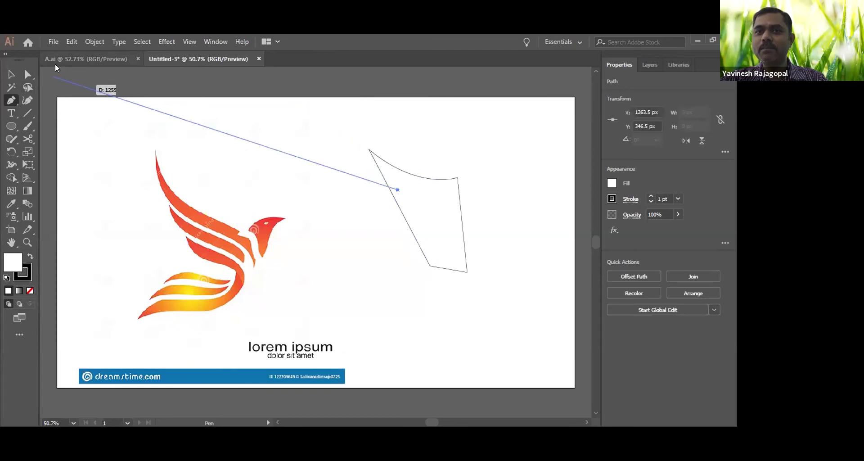
Select the four-sided practice shape with the Selection tool and delete it.
key("v")
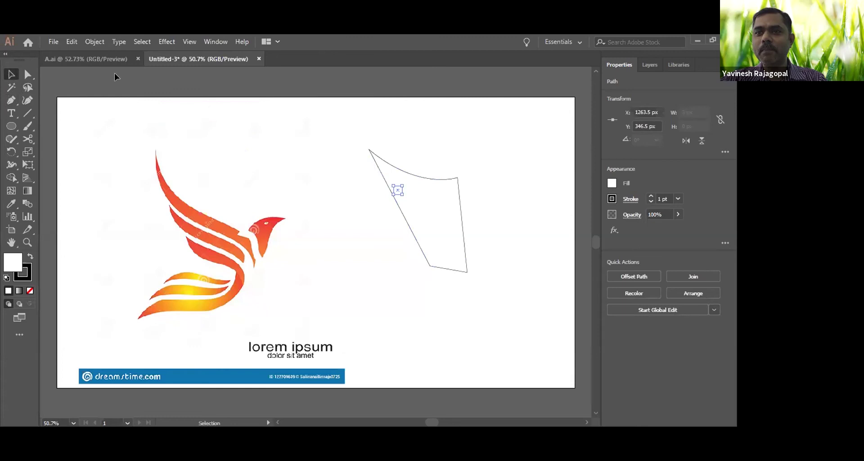
left_click(418, 178)
key("Delete")
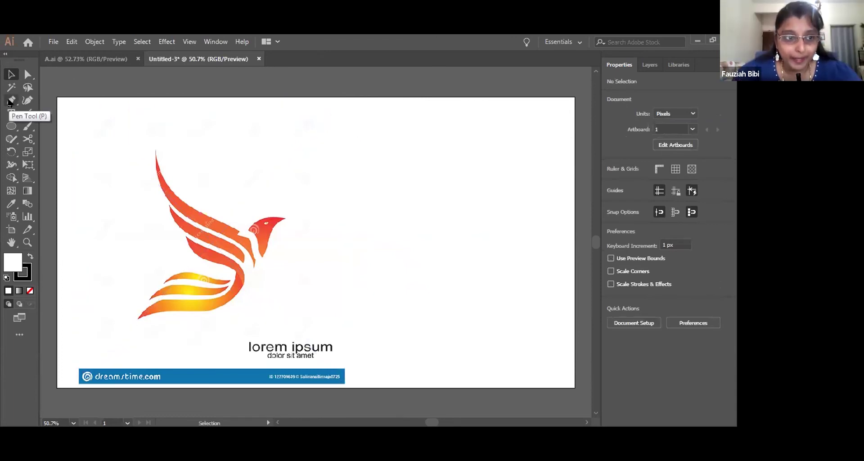
Place six straight corner anchors right of the bird and close the path on the first one.
left_click(11, 100)
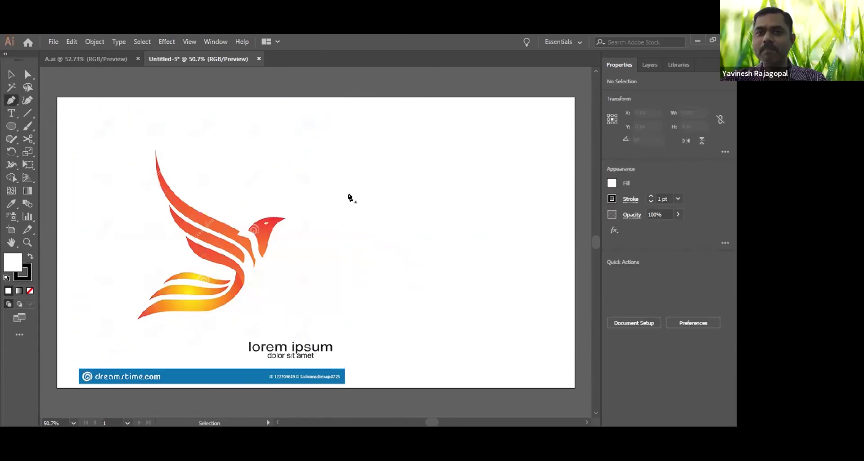
left_click(404, 134)
left_click(425, 137, "ctrl")
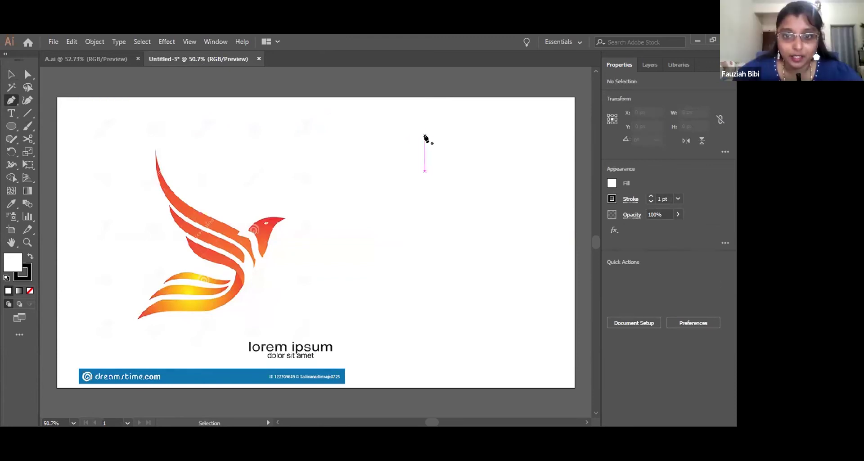
left_click(415, 139)
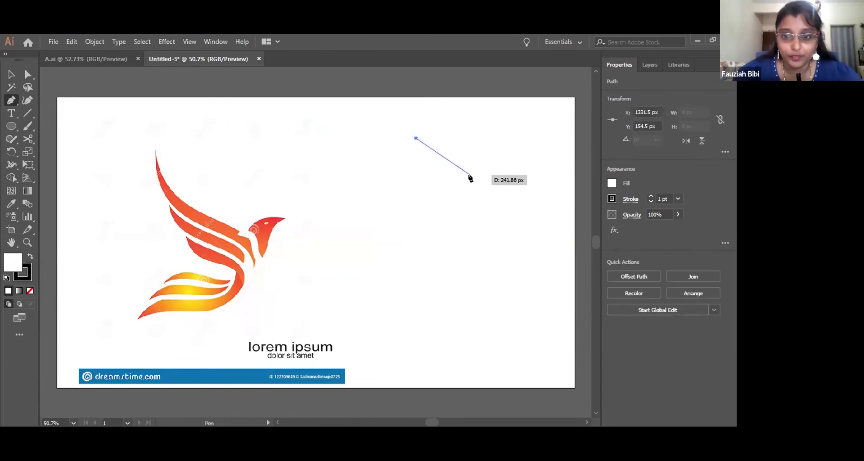
left_click(470, 175)
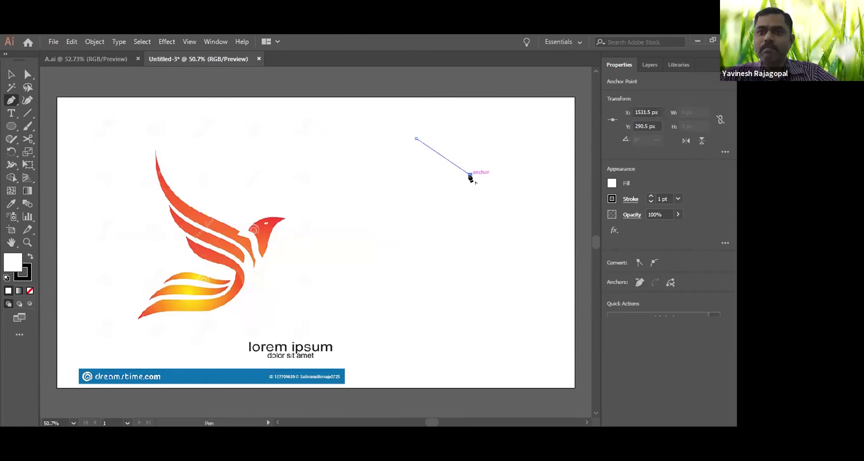
left_click(439, 247)
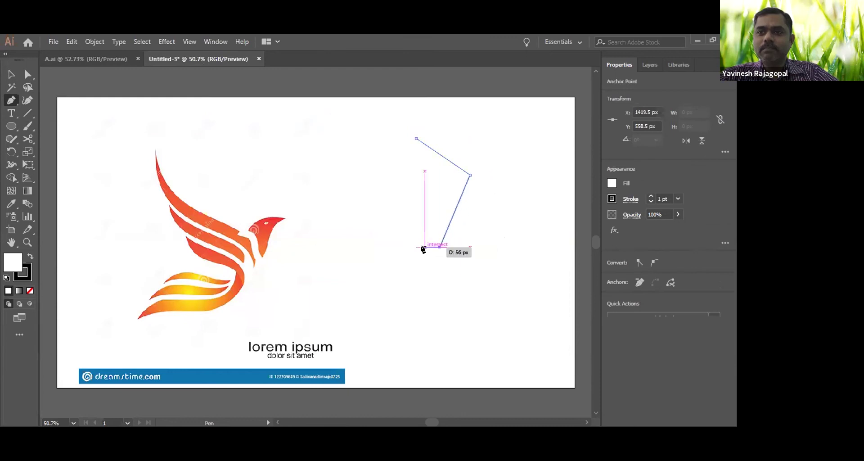
left_click(380, 208)
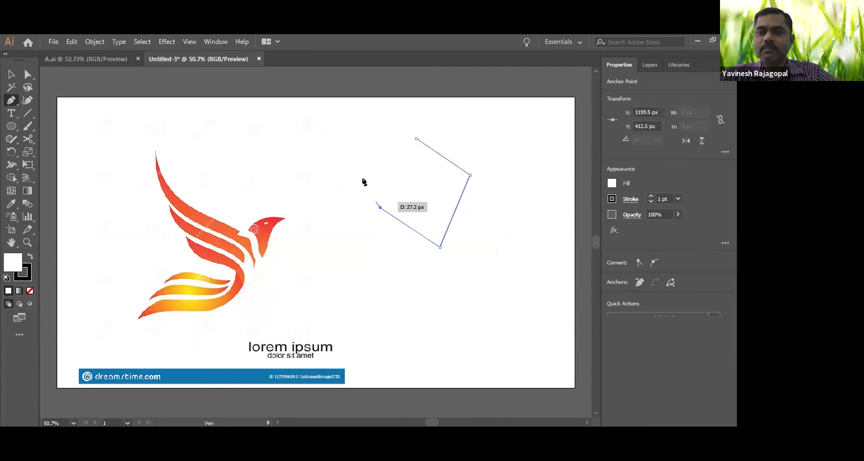
left_click(359, 171)
left_click(376, 141)
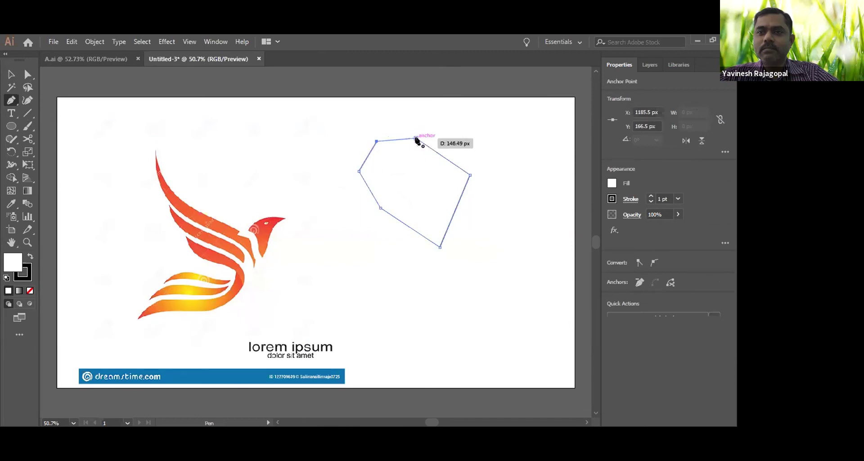
left_click(416, 140)
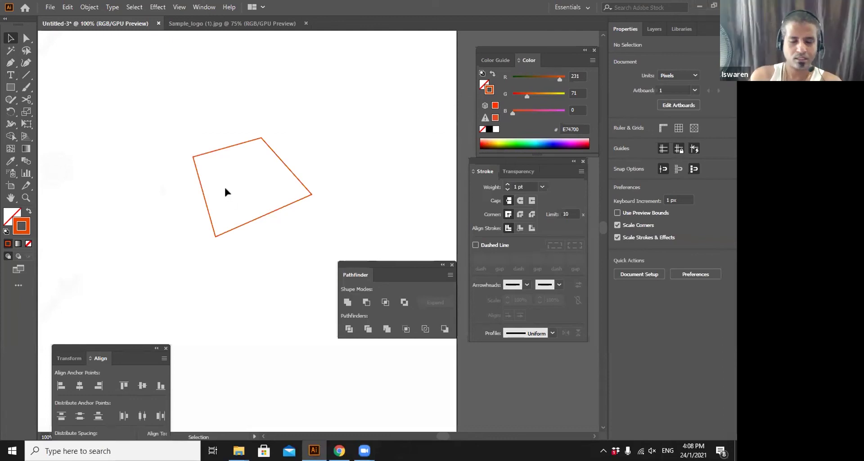
Remove the quadrilateral and draw a closed egg-shaped path from smooth curved Pen anchors.
key("ctrl+z")
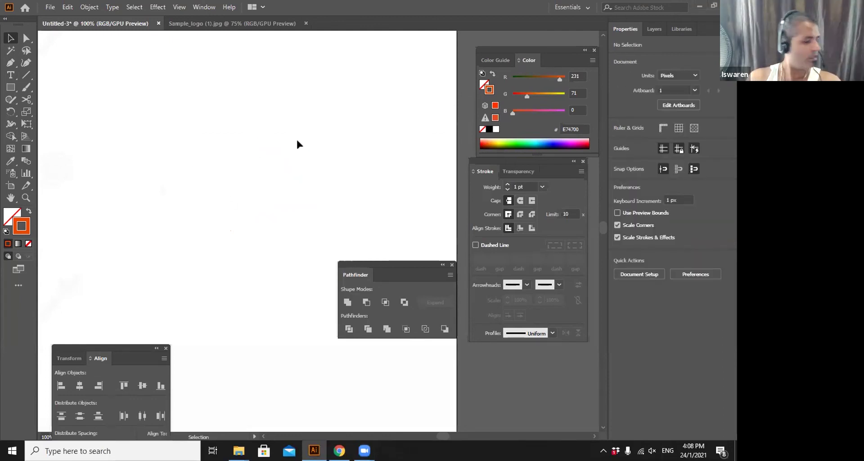
key("p")
left_click_drag(219, 133, 259, 76)
left_click_drag(263, 77, 270, 87)
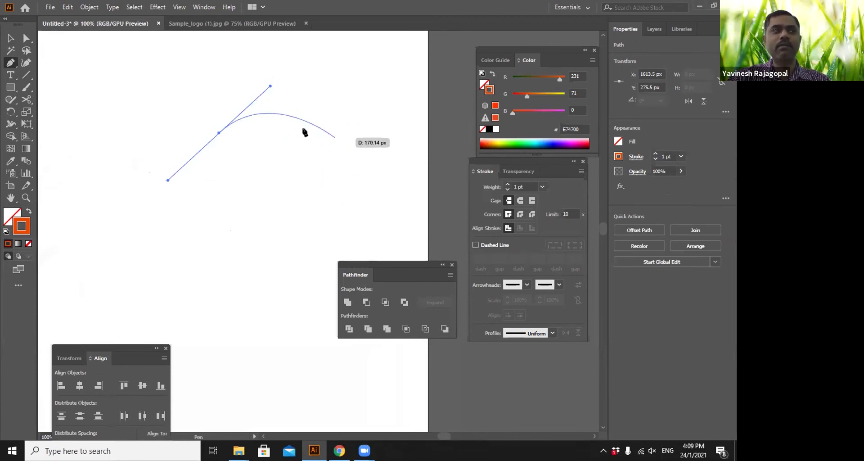
left_click_drag(323, 121, 333, 153)
left_click_drag(282, 223, 239, 232)
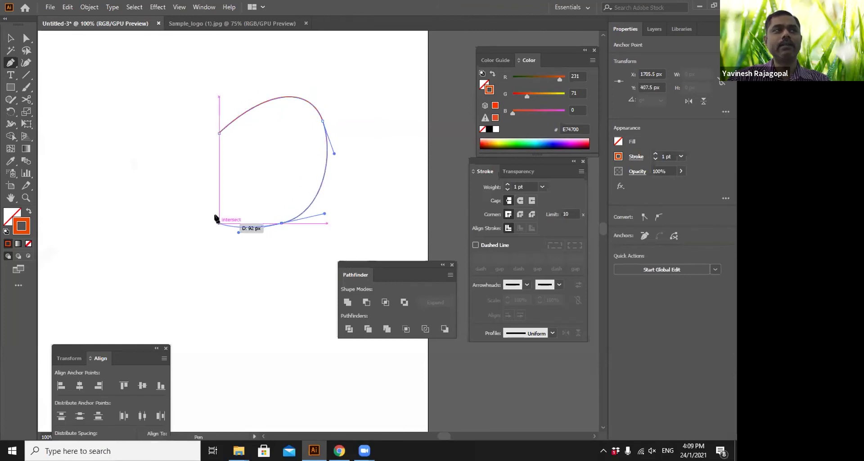
left_click(218, 133)
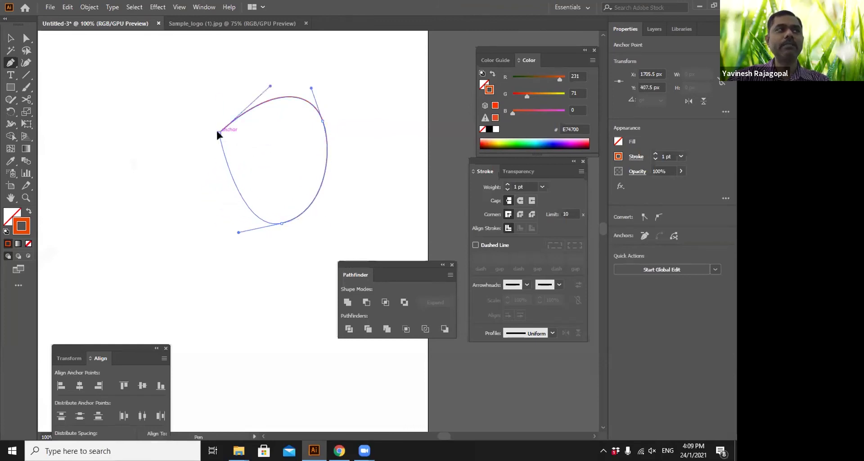
left_click_drag(218, 131, 251, 83)
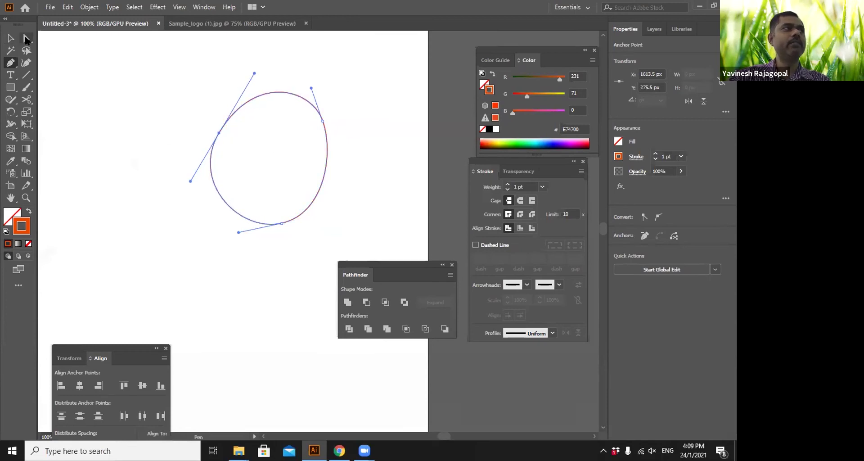
With the Direct Selection tool, pull the bottom anchor's handle to reshape the oval's lower curve.
left_click(26, 38)
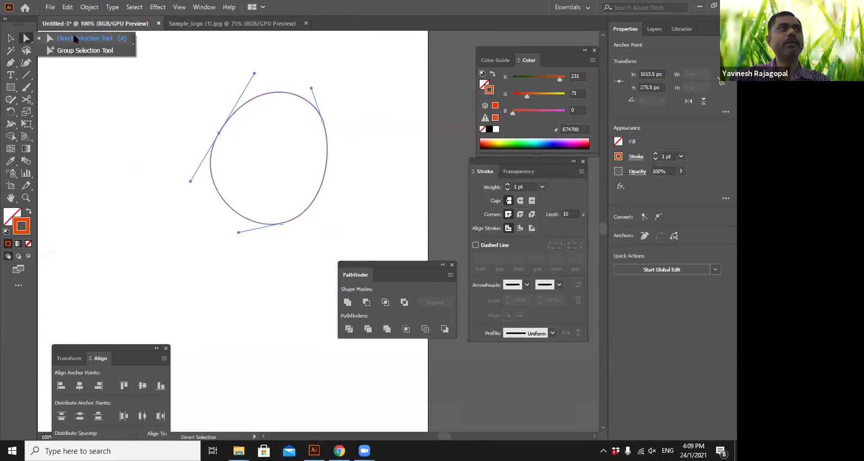
left_click(74, 37)
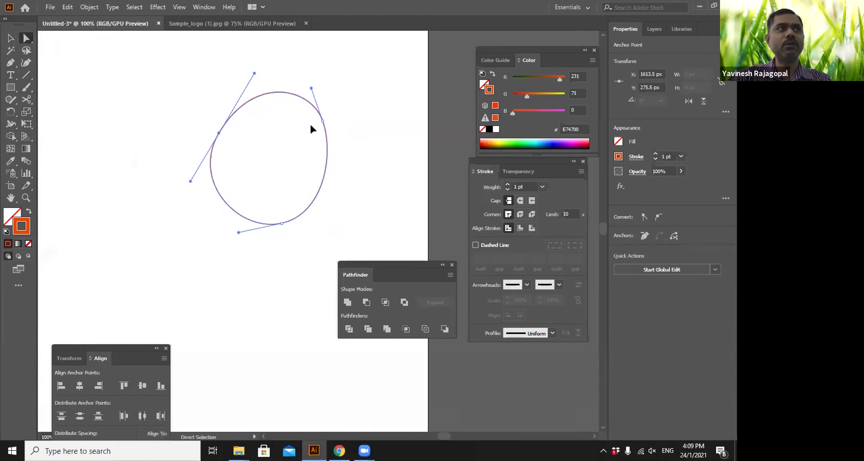
left_click(322, 121)
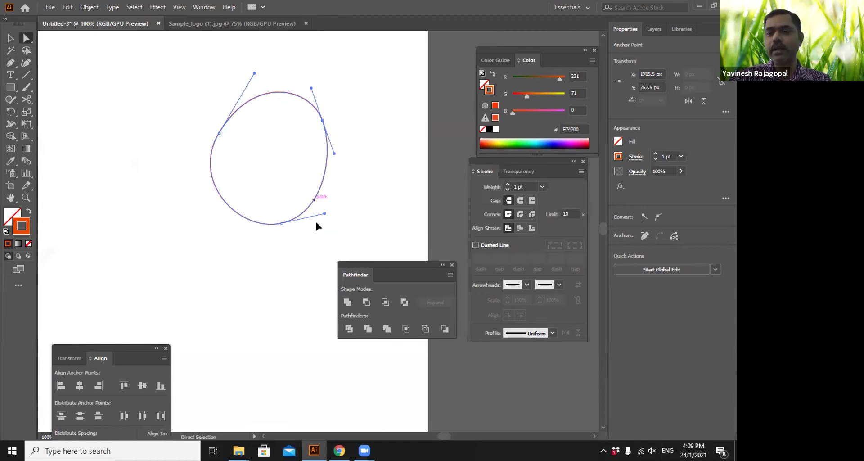
left_click(219, 134)
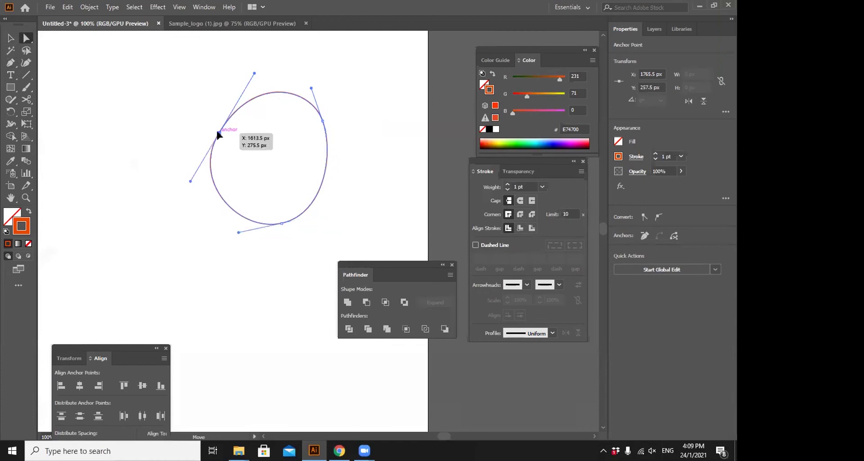
left_click(282, 224)
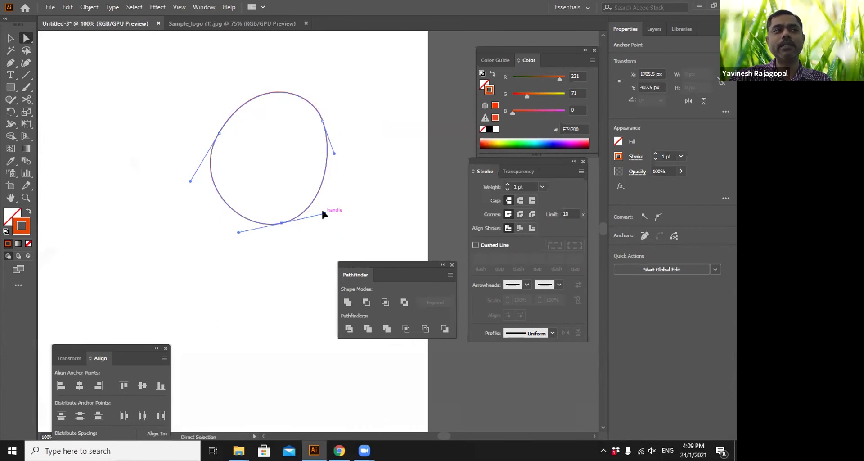
left_click_drag(323, 211, 298, 275)
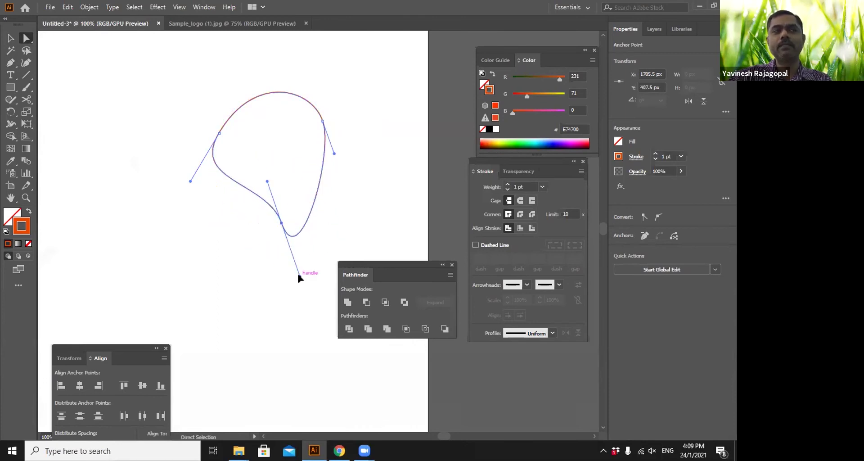
Stretch the right anchor's upper handle and adjust the left handles, undoing the sharp left corner.
left_click(333, 153)
left_click_drag(334, 153, 381, 67)
left_click(218, 133)
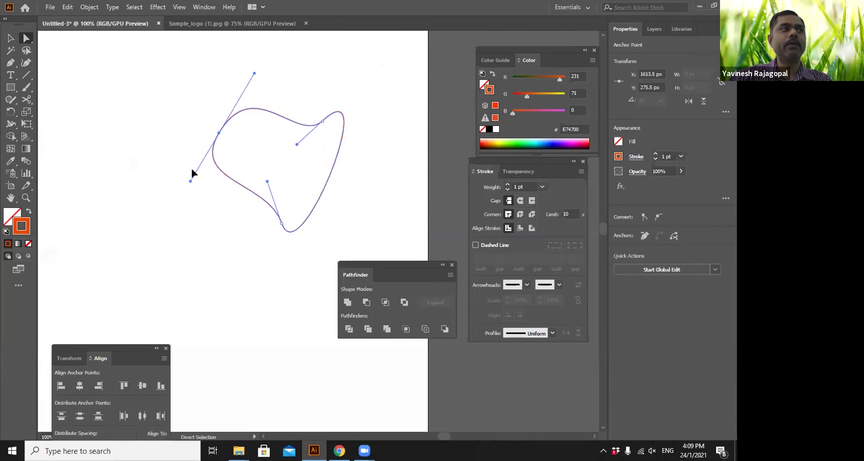
left_click_drag(190, 180, 216, 139)
left_click_drag(248, 70, 219, 134)
left_click(249, 93)
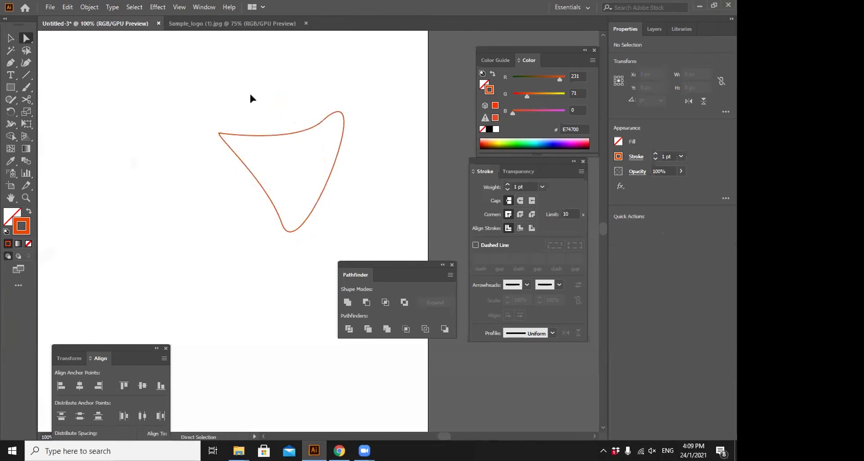
key("ctrl+z")
key("ctrl+z")
key("ctrl+z")
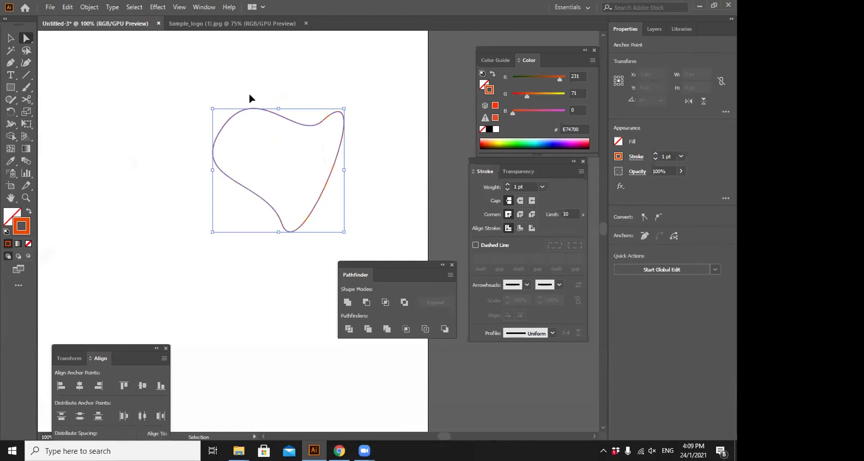
Delete the blob and draw a closed, pointed leaf shape curved on both sides.
key("v")
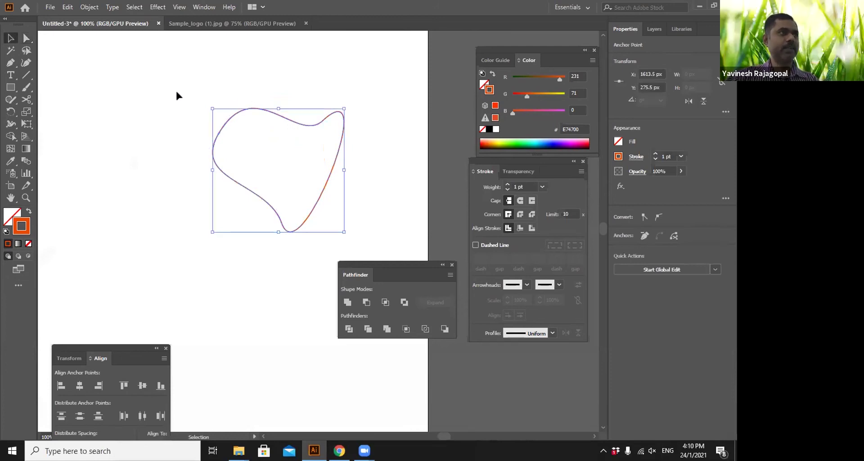
key("Delete")
key("p")
left_click(190, 227)
left_click_drag(225, 168, 234, 125)
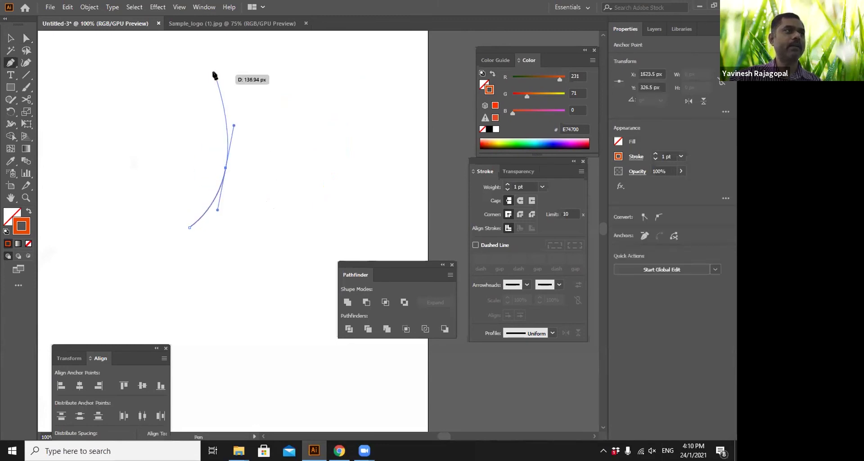
left_click_drag(218, 59, 157, 191)
left_click(189, 226)
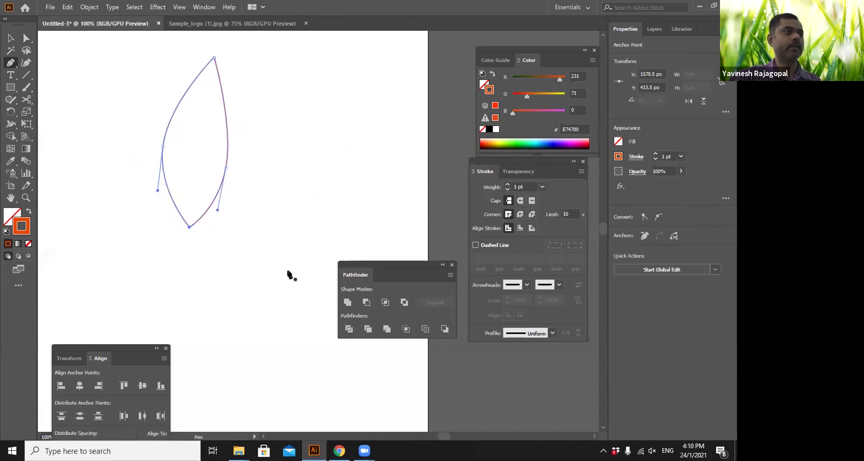
Inspect the leaf's anchor points with the Direct Selection tool, selecting its bottom anchor.
key("v")
left_click(290, 175)
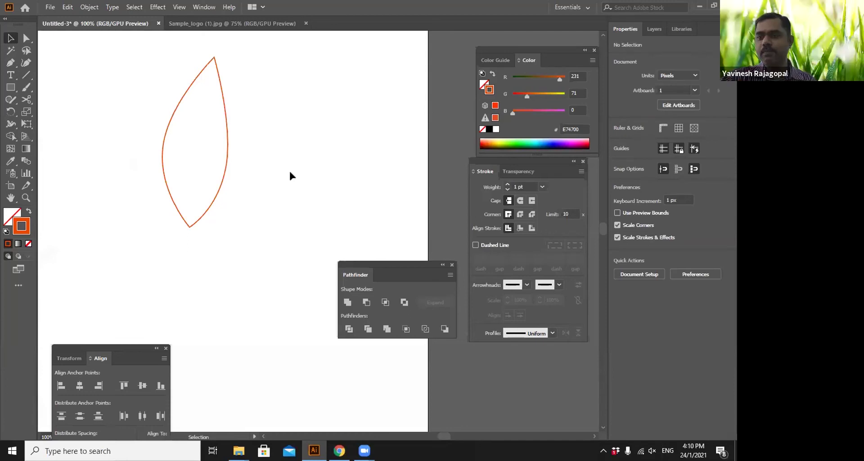
left_click_drag(252, 159, 126, 112)
left_click(207, 229)
key("a")
left_click(218, 192)
left_click(189, 228)
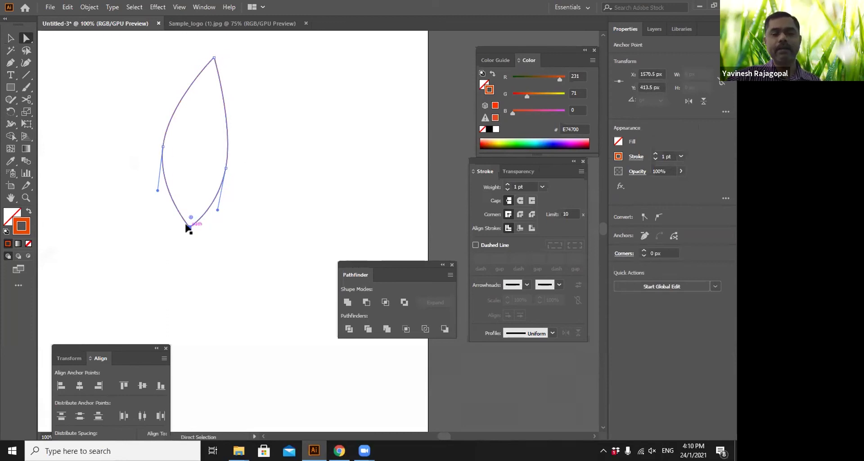
left_click(262, 136)
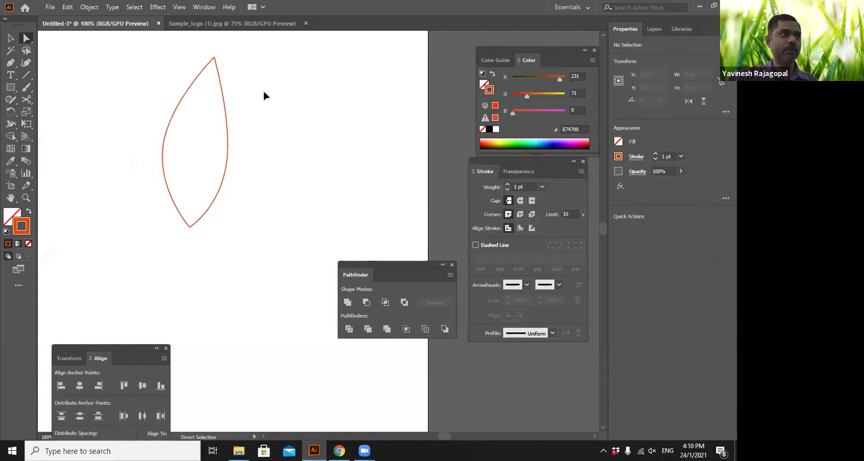
key("p")
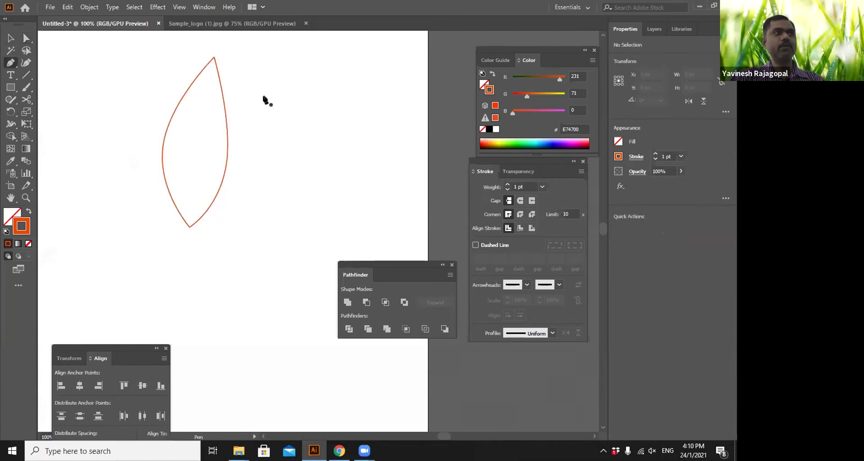
Draw a second pointed leaf right of the first with smooth side anchors, then deselect it.
left_click(306, 57)
left_click_drag(339, 147, 335, 208)
left_click(302, 231)
left_click_drag(271, 149, 270, 105)
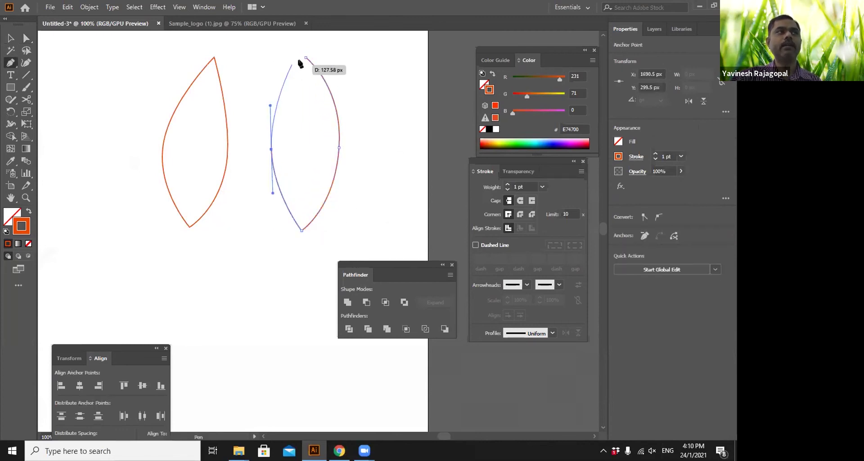
left_click(305, 57)
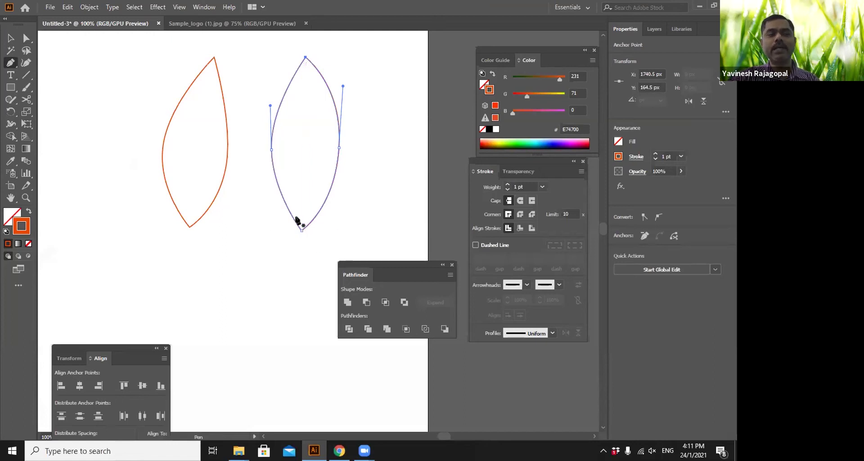
left_click(11, 38)
left_click(118, 75)
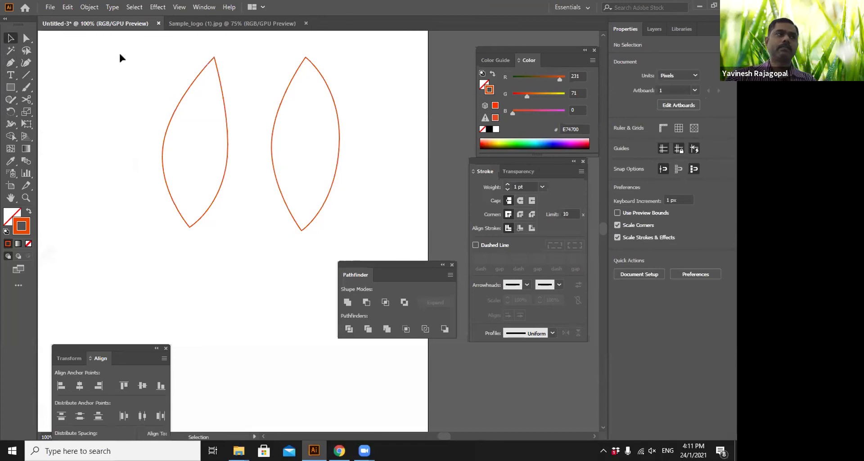
Draw a closed S-curved feather below the two leaves with a sharp bottom tip.
key("p")
scroll(221, 175, "right", 1)
scroll(220, 176, "down", 1)
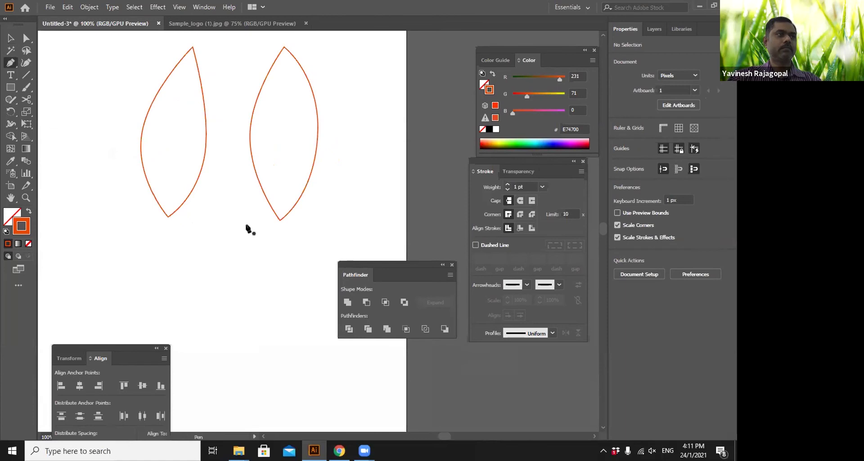
left_click(228, 210)
left_click(254, 266)
left_click(274, 287)
left_click(294, 307)
left_click_drag(293, 309, 253, 377)
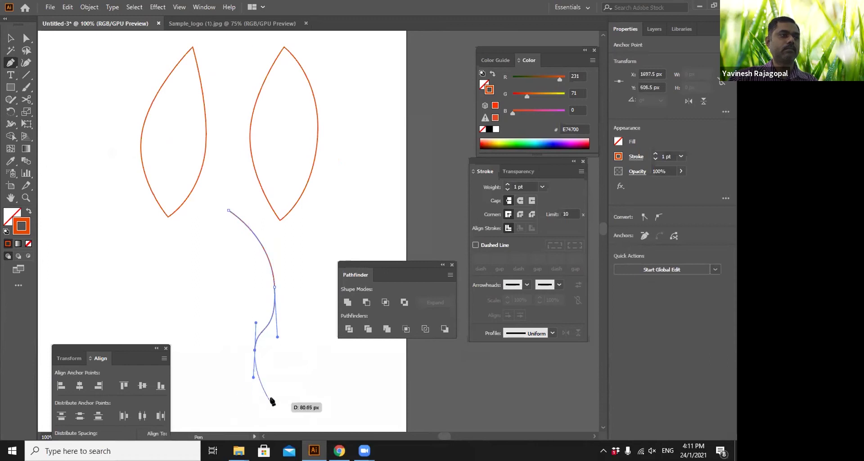
left_click(268, 403)
left_click_drag(199, 310, 210, 160)
Drag the feather's side anchors and handles to refine its S-curve, then reselect its top anchor.
key("a")
left_click(264, 346)
left_click(257, 338)
left_click_drag(255, 347, 277, 270)
left_click_drag(199, 309, 214, 319)
left_click_drag(194, 376, 205, 356)
left_click(250, 258)
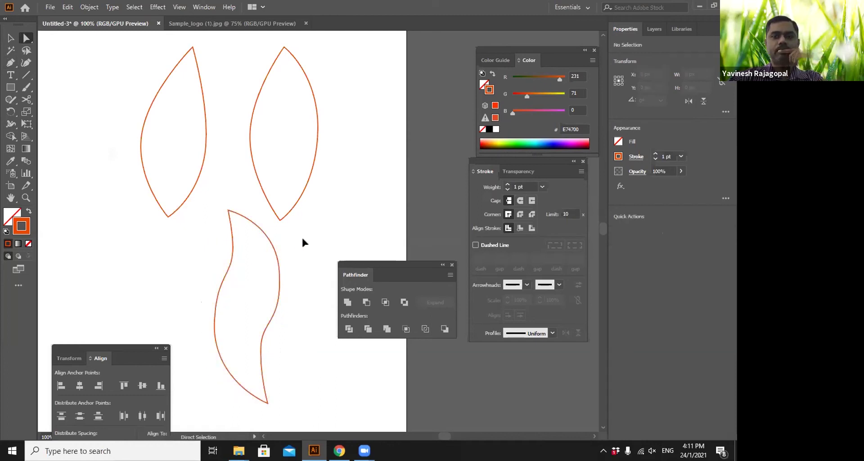
key("ctrl+a")
key("ctrl+shift+a")
left_click(274, 245)
left_click(228, 210)
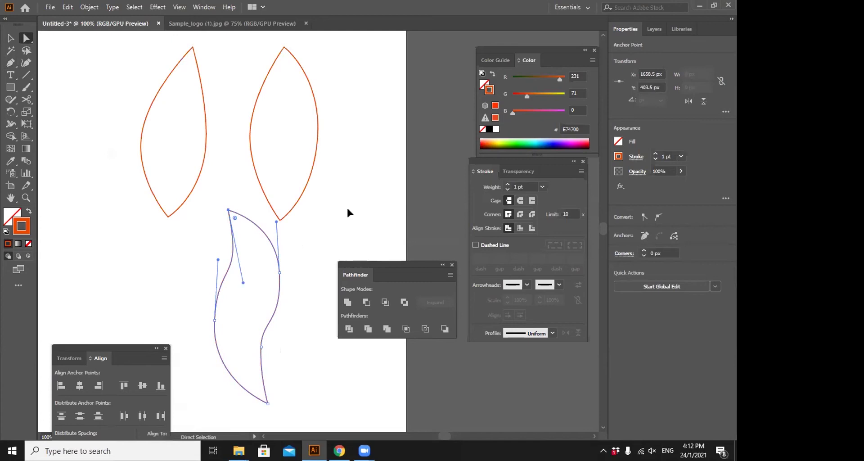
Marquee-select the two leaves and the feather, then delete them.
left_click(347, 207)
key("v")
left_click_drag(342, 170, 186, 231)
key("Delete")
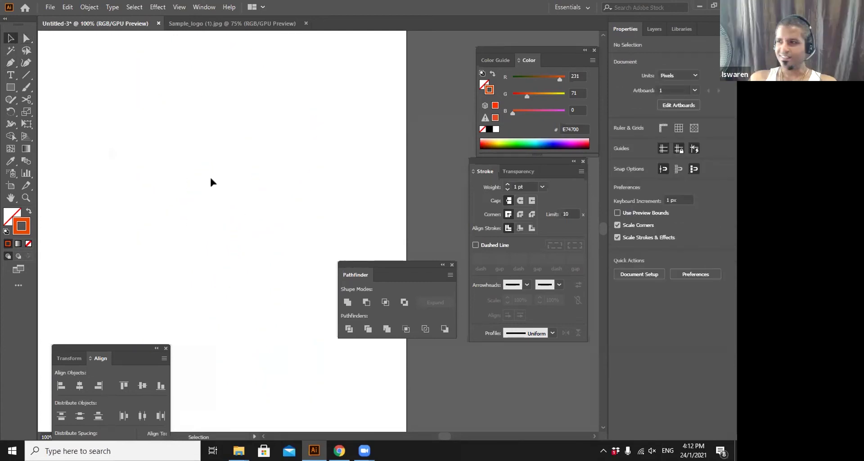
Draw a tall symmetrical leaf pointed at top and bottom with curved sides, then delete it.
left_click(10, 63)
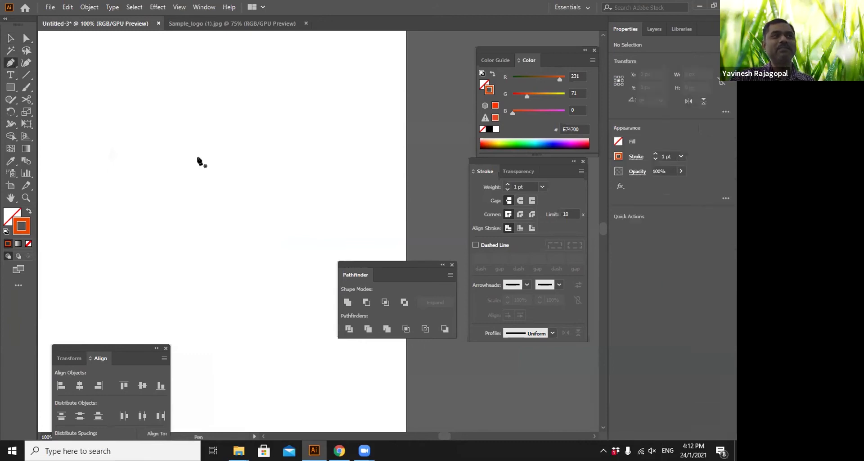
left_click(235, 77)
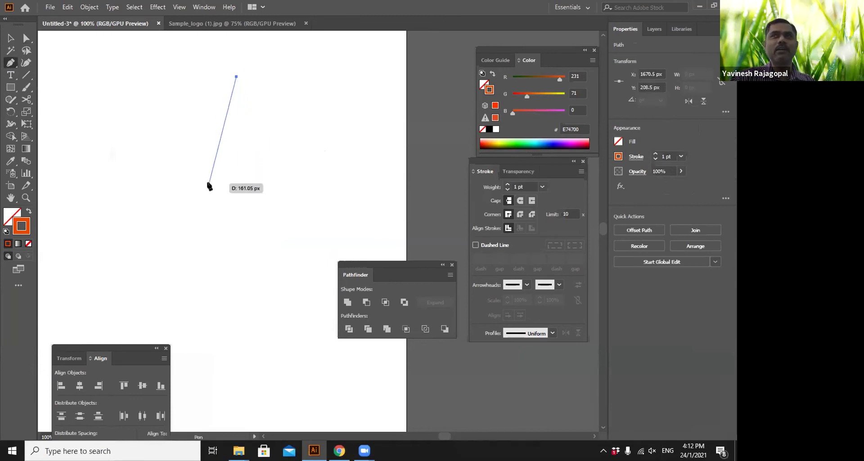
left_click_drag(282, 174, 283, 236)
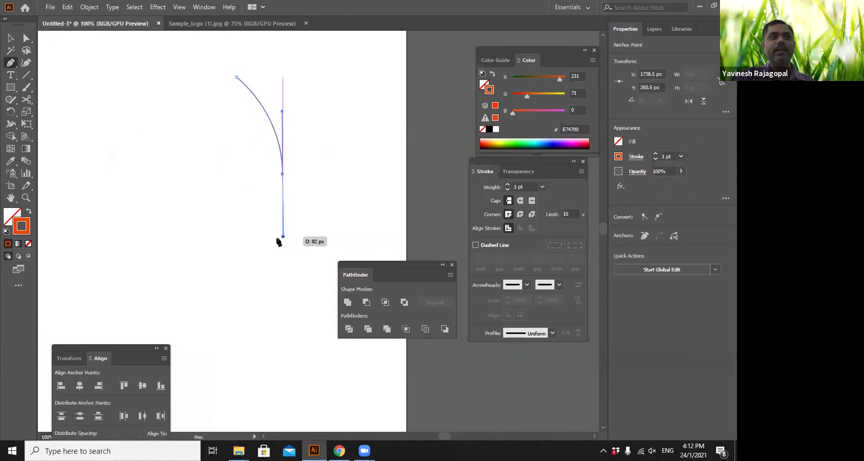
left_click(236, 275)
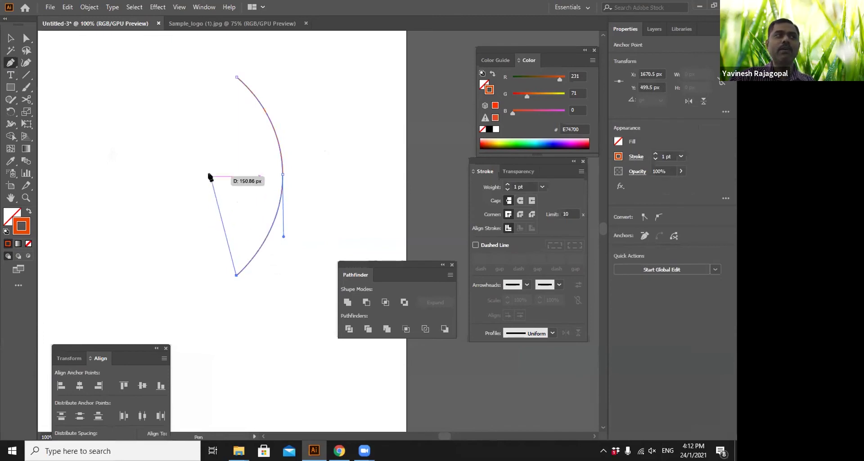
left_click_drag(199, 176, 201, 118)
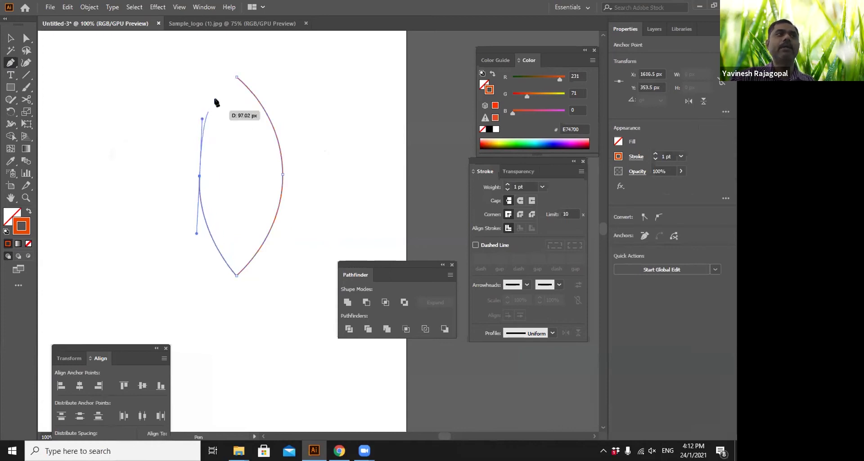
left_click(236, 78)
left_click_drag(236, 78, 316, 80)
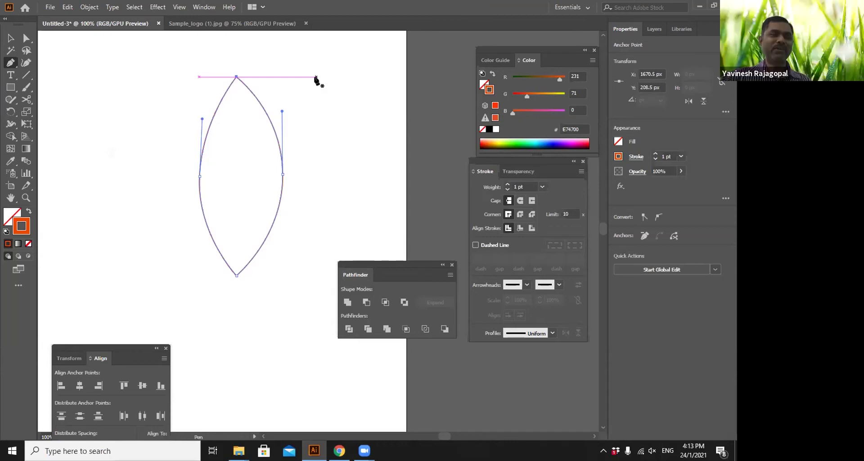
key("v")
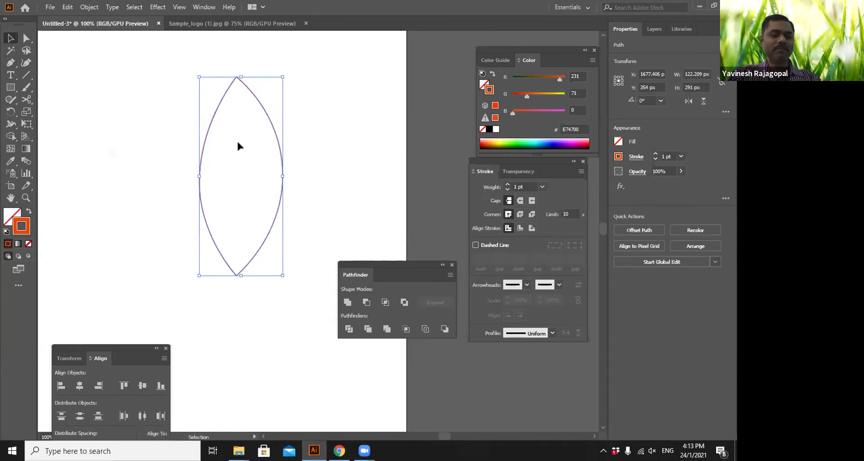
key("Delete")
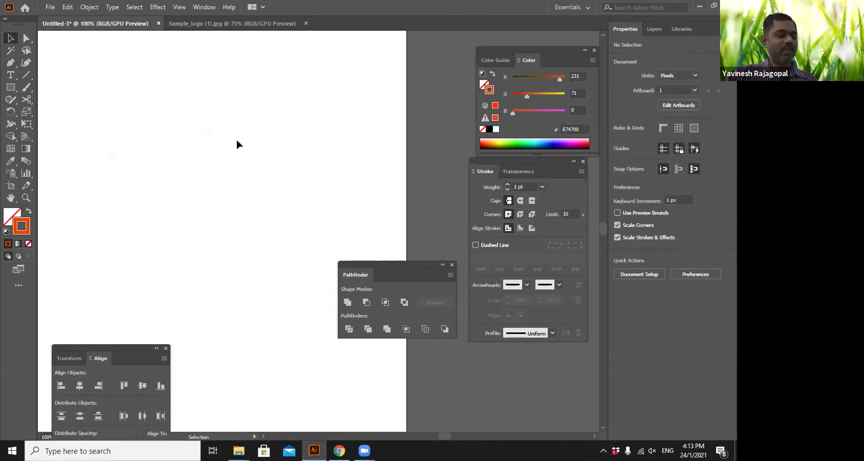
key("p")
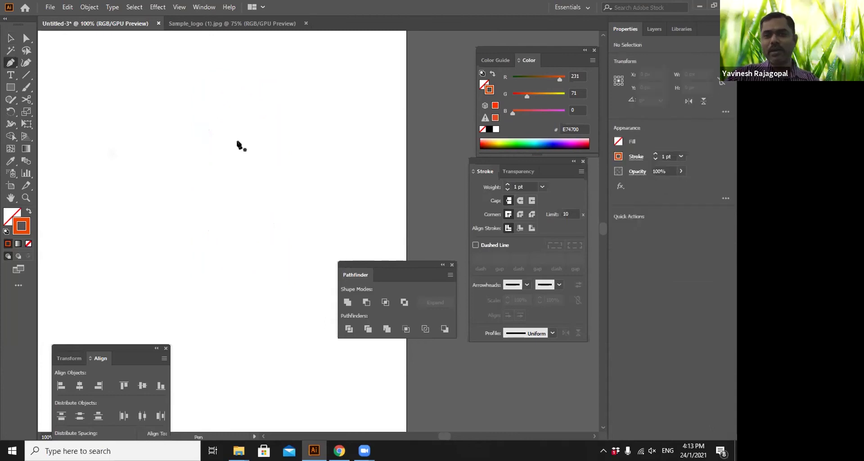
left_click(265, 85)
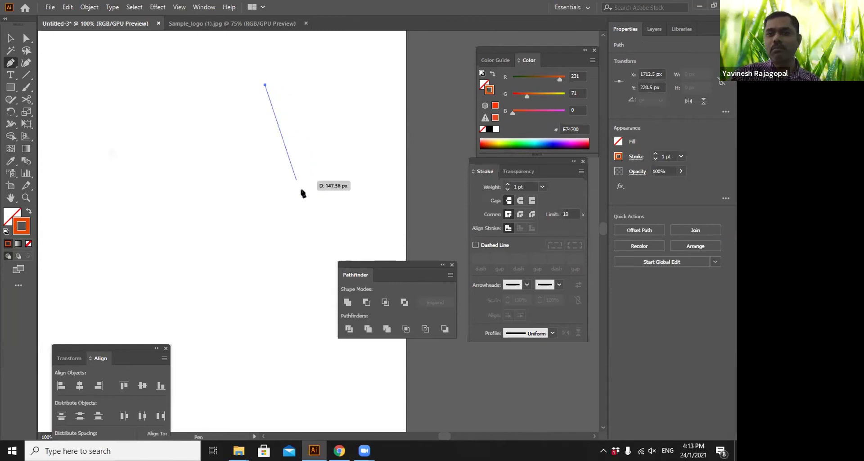
left_click_drag(310, 169, 307, 216)
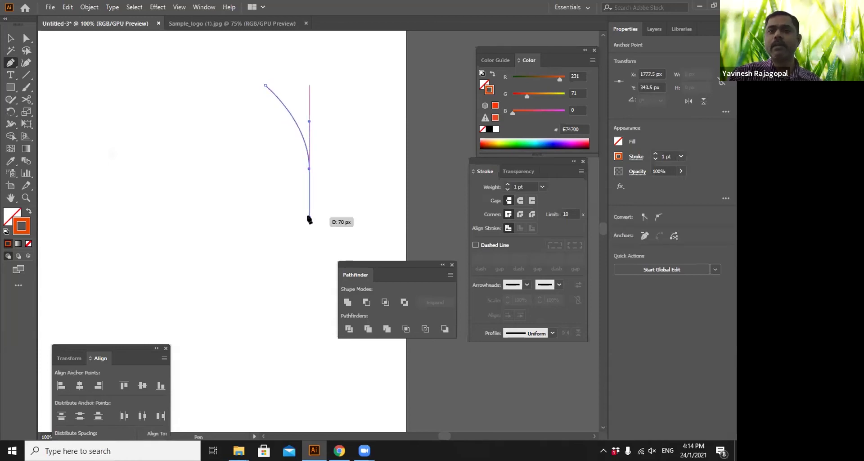
left_click(260, 266)
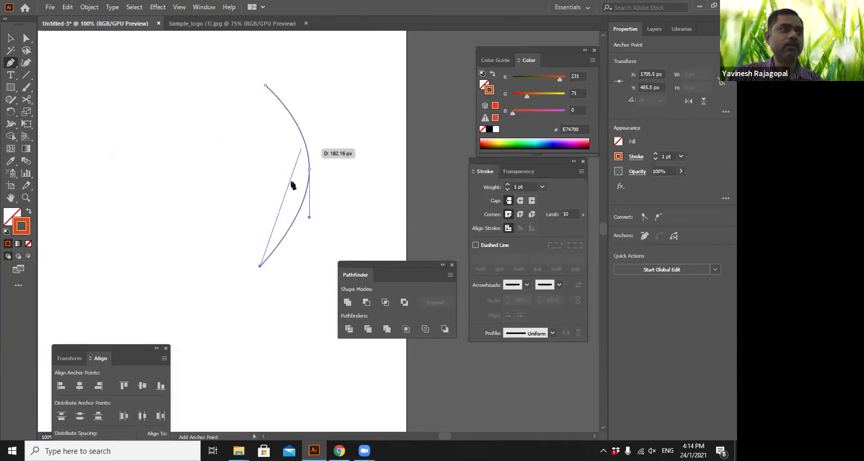
left_click_drag(225, 175, 228, 122)
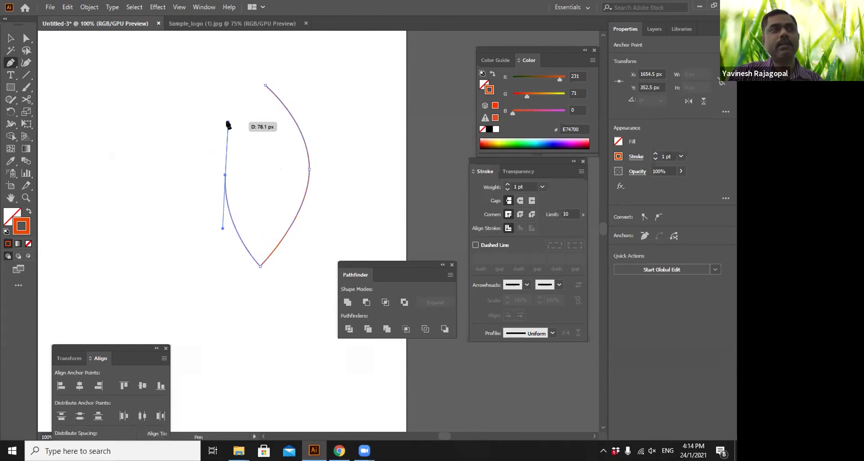
left_click(265, 85)
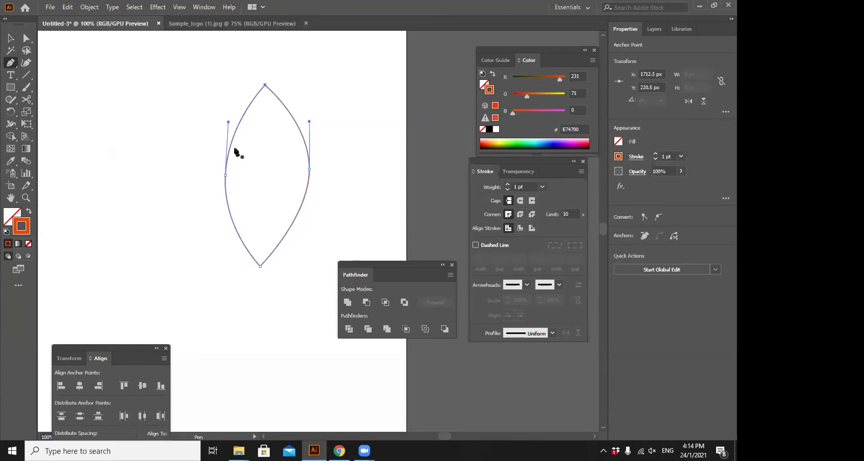
left_click(11, 38)
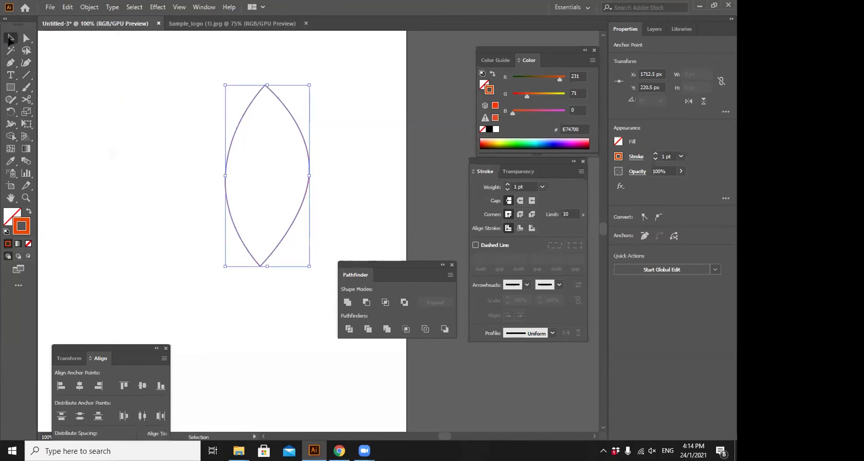
key("ctrl+z")
left_click(251, 153)
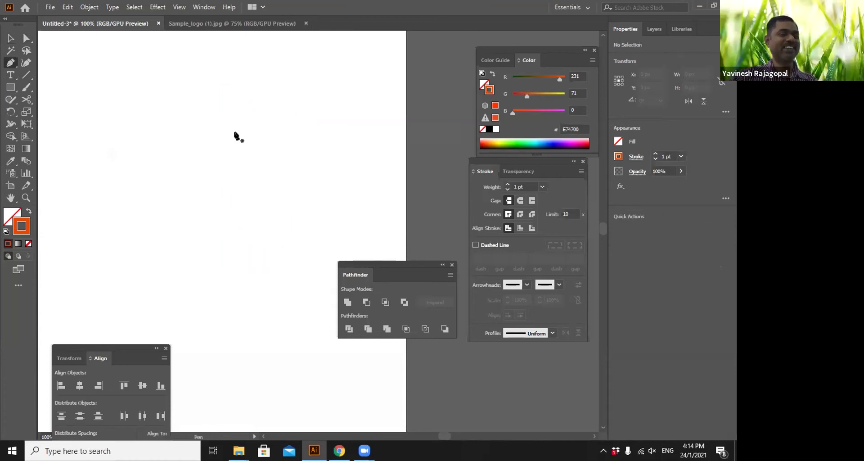
key("p")
left_click_drag(293, 132, 218, 129)
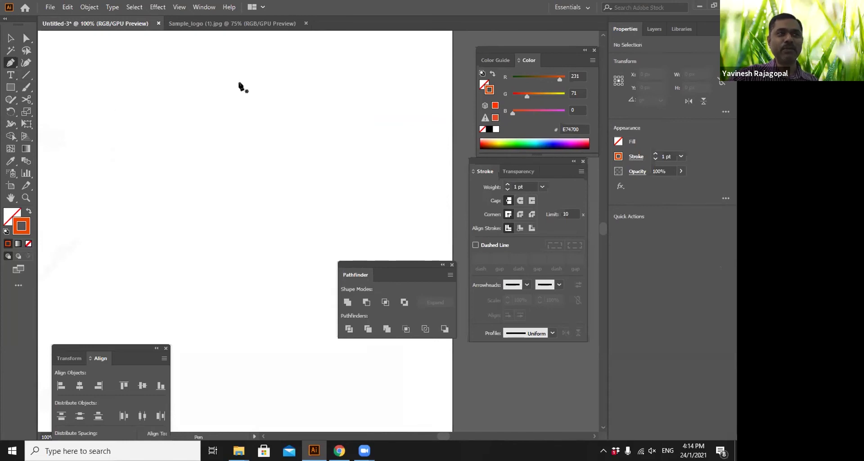
left_click(299, 128)
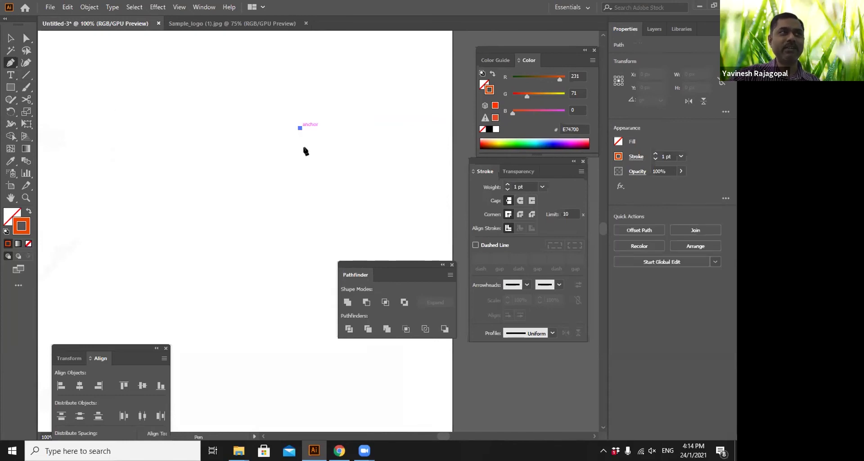
left_click(14, 40)
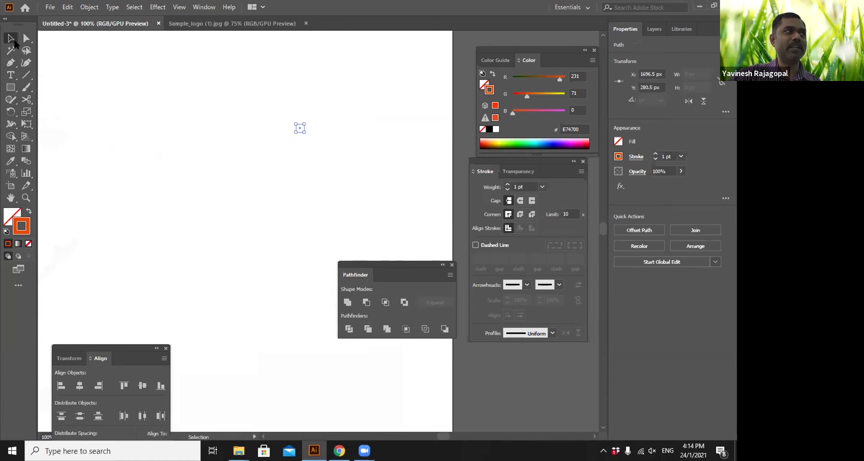
left_click_drag(384, 69, 237, 229)
left_click_drag(390, 70, 242, 244)
left_click(341, 165)
key("p")
left_click(345, 166)
key("v")
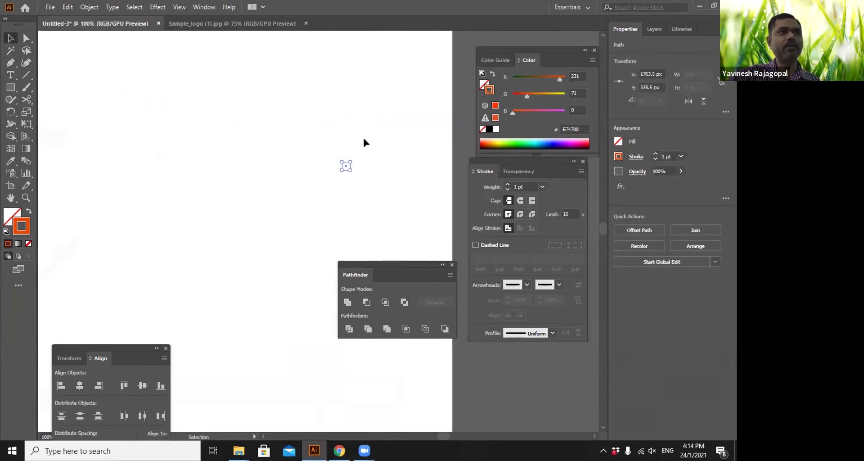
key("a")
left_click(376, 201)
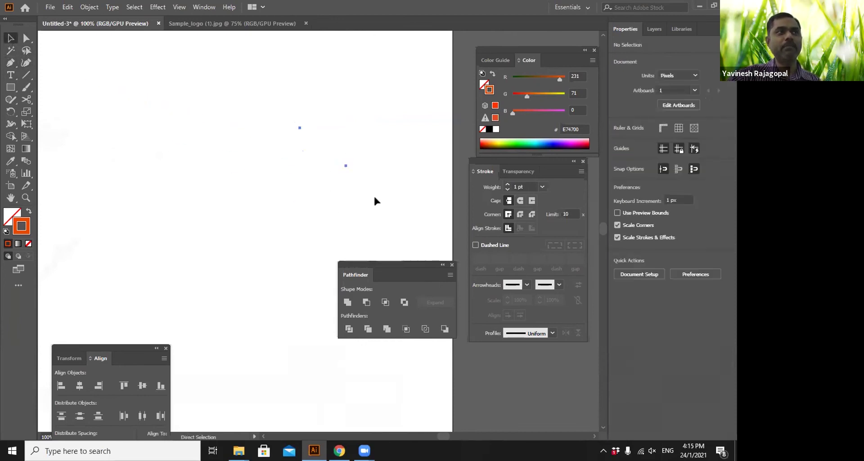
key("v")
key("ctrl+a")
left_click(320, 138)
left_click_drag(297, 97, 405, 203)
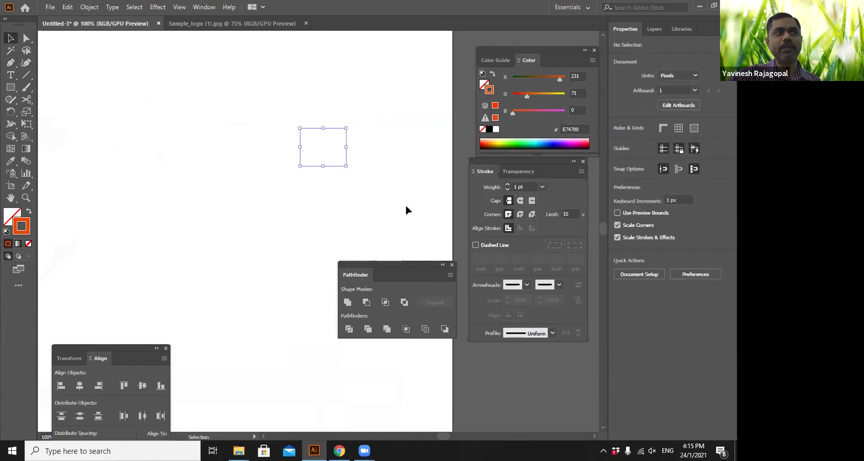
key("a")
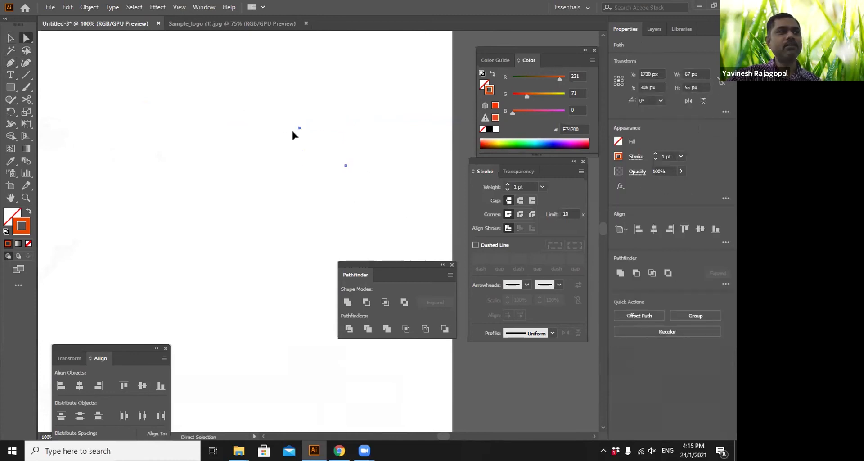
key("v")
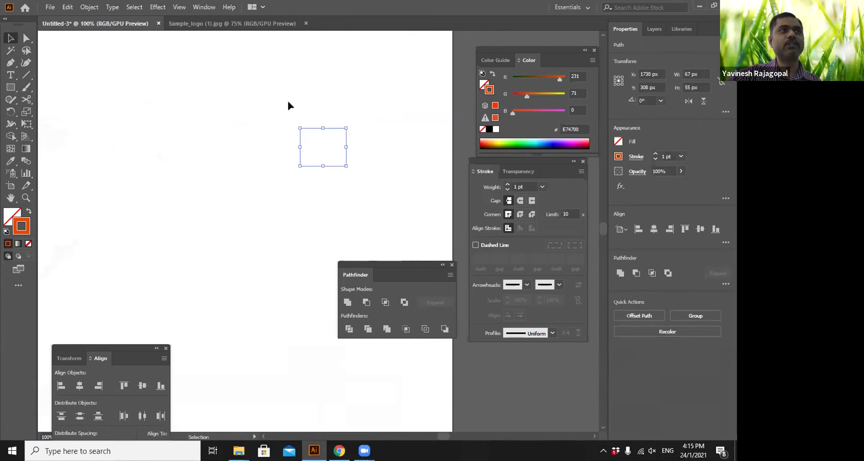
left_click_drag(333, 167, 394, 212)
left_click(394, 212)
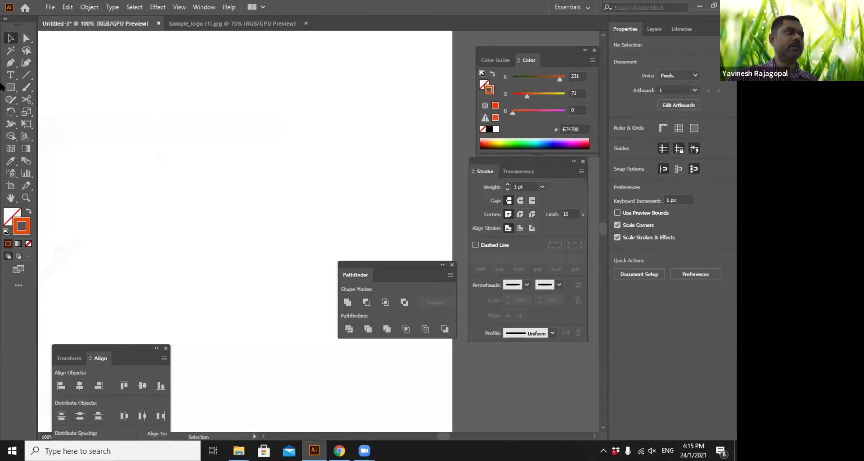
left_click(11, 63)
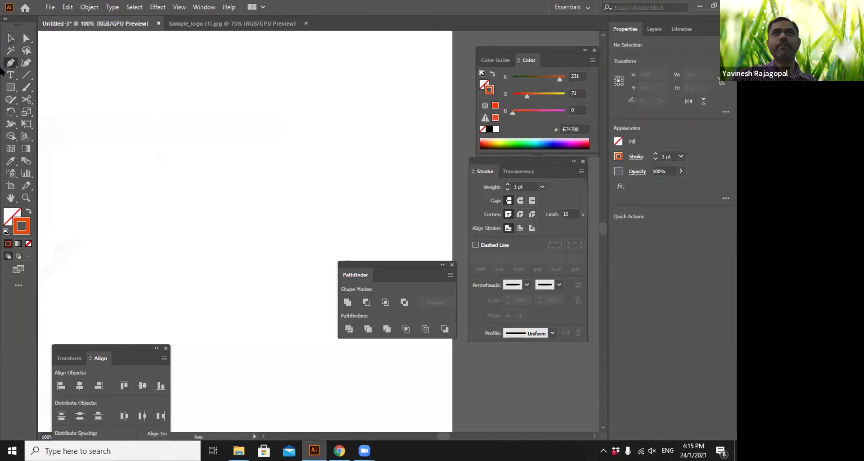
left_click(290, 79)
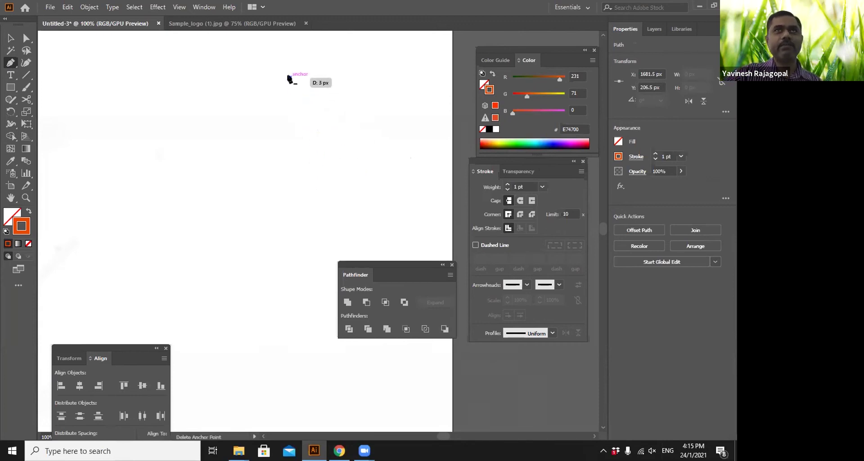
left_click_drag(336, 155, 334, 207)
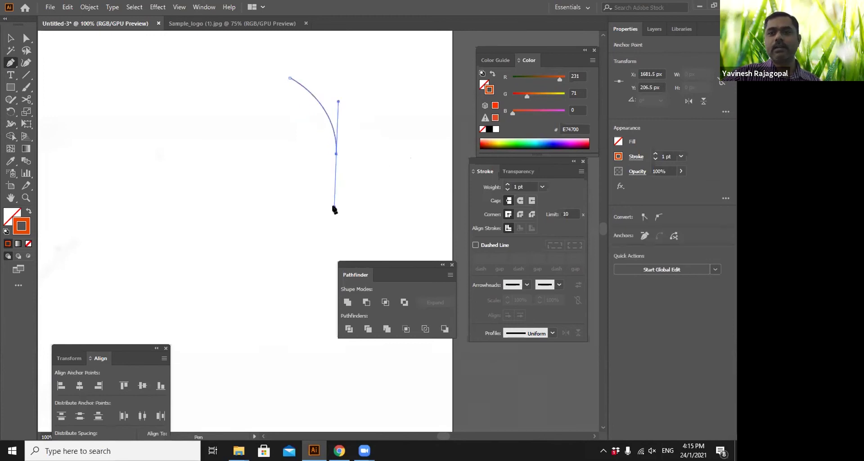
left_click(289, 257)
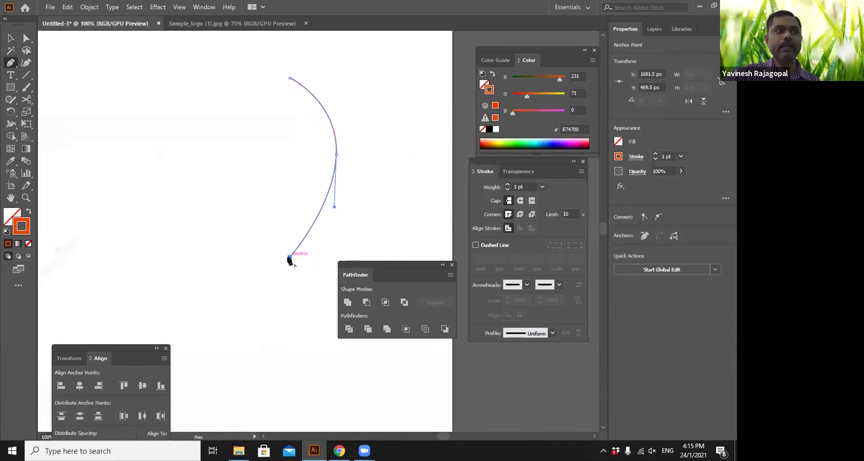
left_click(255, 163)
left_click_drag(255, 122, 257, 110)
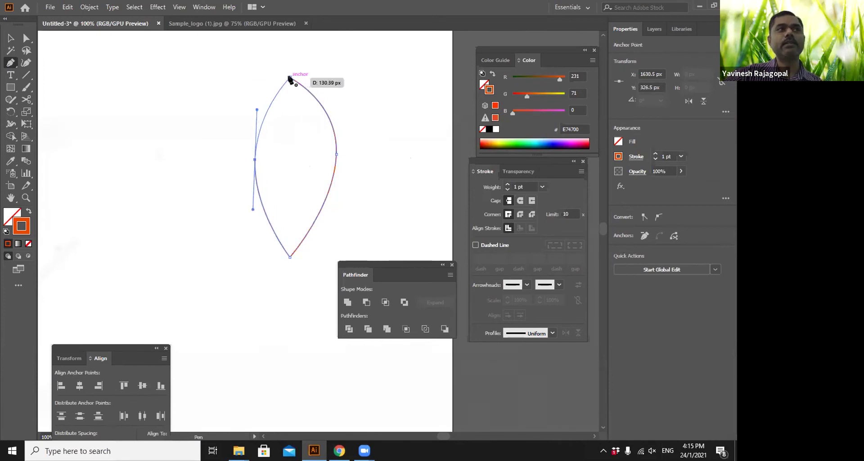
left_click(289, 78)
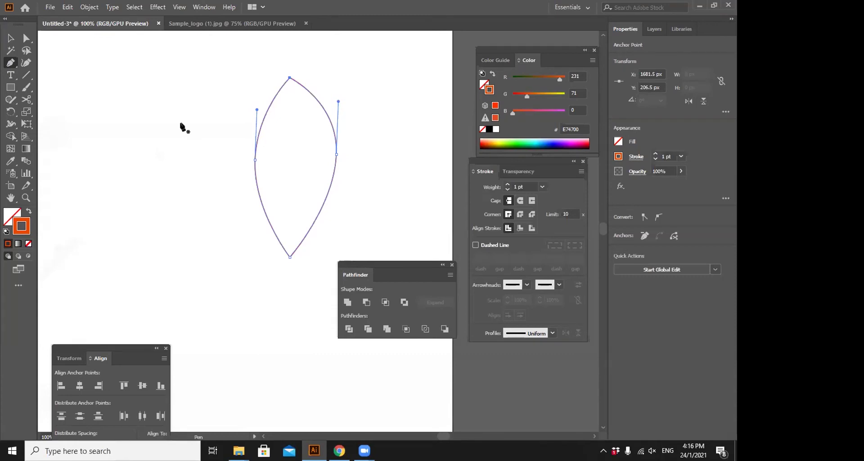
left_click(11, 38)
left_click_drag(210, 108, 276, 154)
Delete the old leaf and start a new one, curving its right side down to a bottom anchor.
key("Delete")
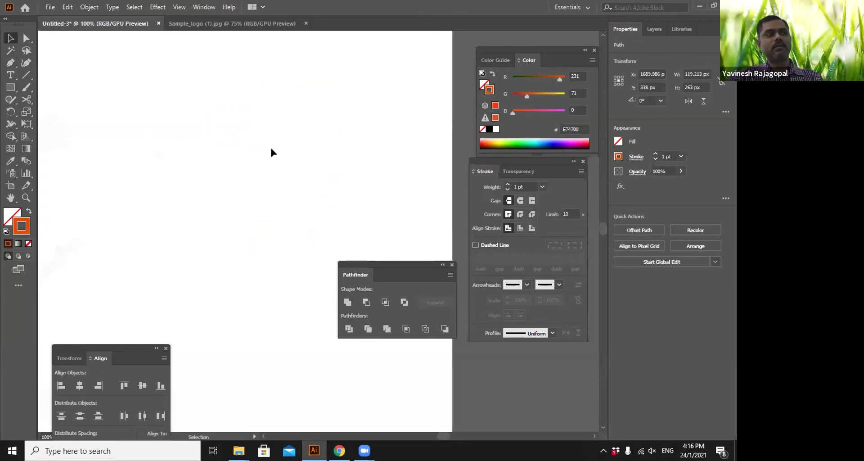
key("p")
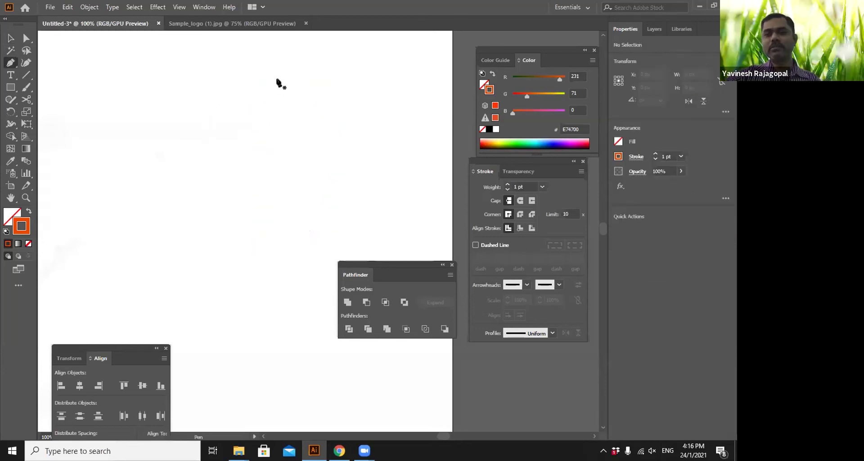
left_click(275, 79)
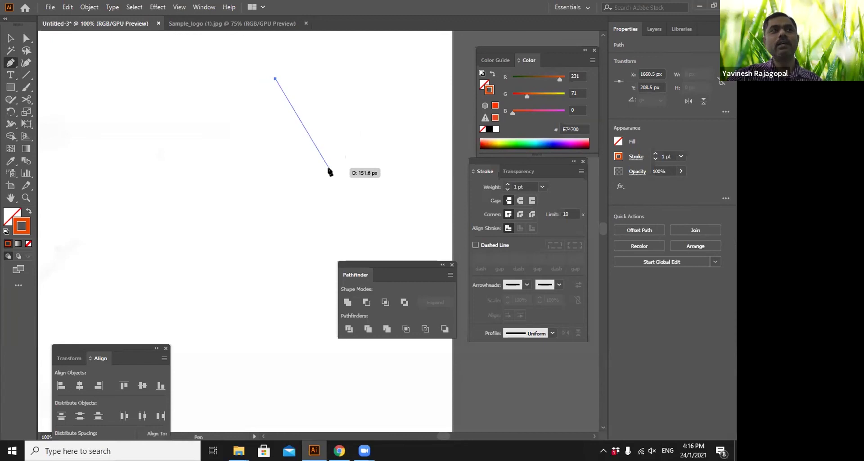
left_click_drag(331, 165, 330, 214)
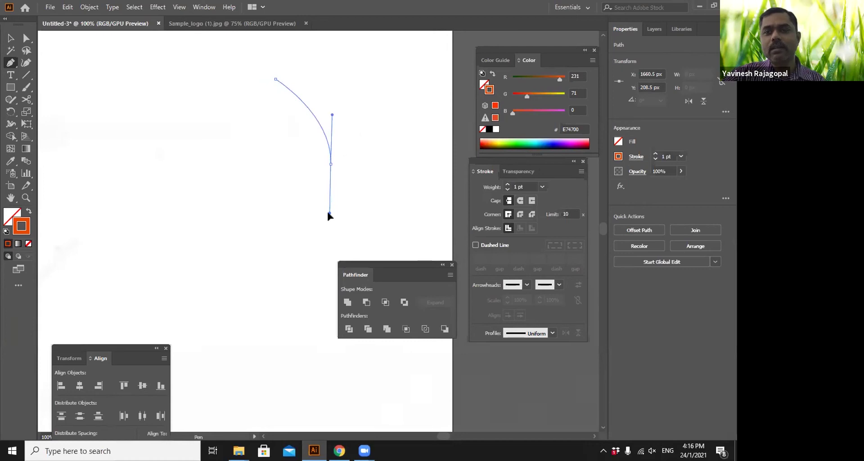
left_click_drag(330, 215, 330, 217)
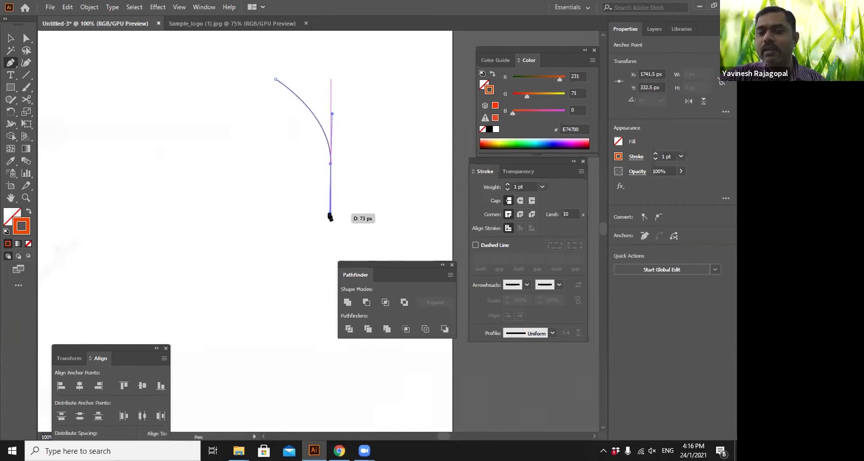
left_click_drag(330, 215, 330, 215)
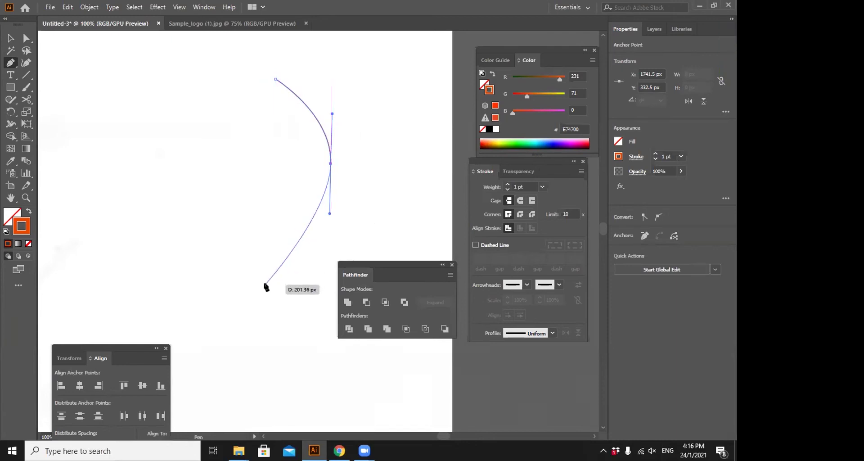
Finish the leaf with a pointed bottom and curved left side, closing it at the top point.
left_click(275, 273)
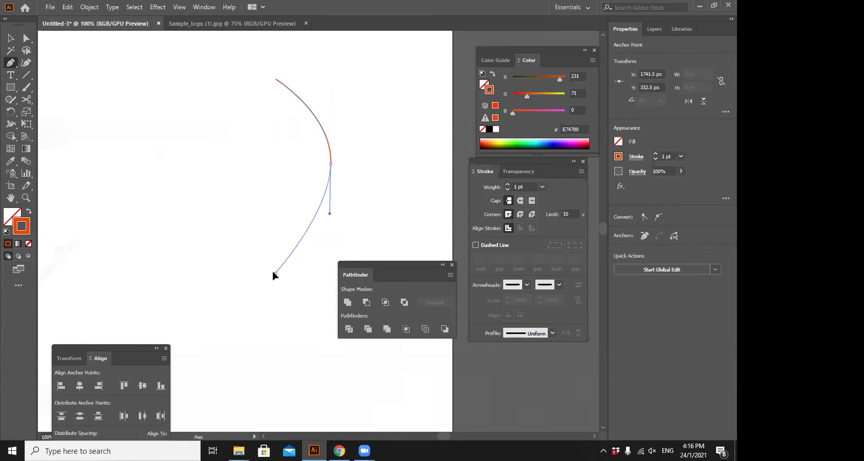
left_click_drag(233, 170, 235, 138)
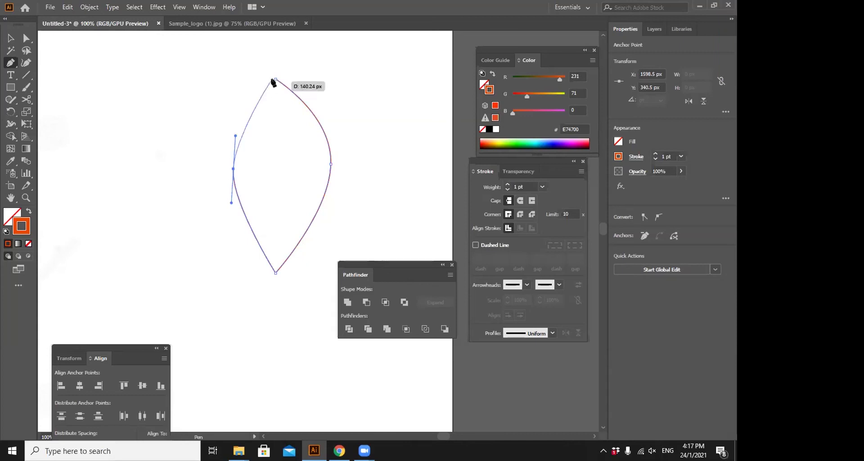
left_click_drag(275, 79, 327, 89)
key("v")
left_click(340, 80)
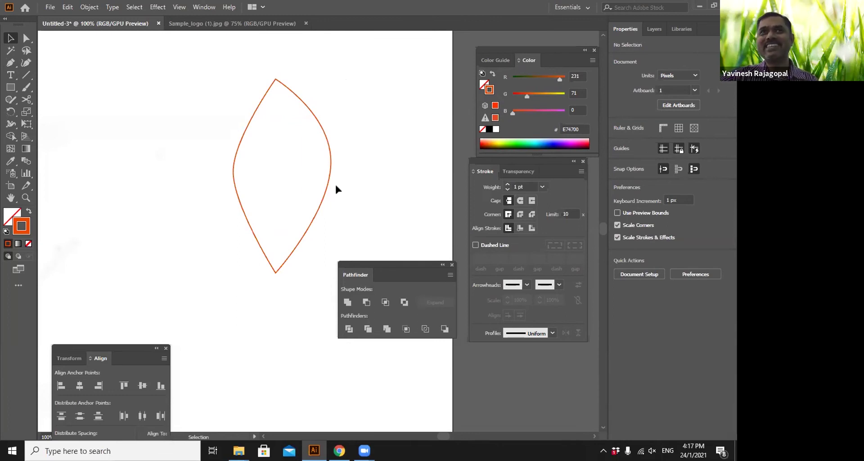
Delete the leaf and draw a closed four-point diamond through top, right, bottom and left corners.
key("ctrl+a")
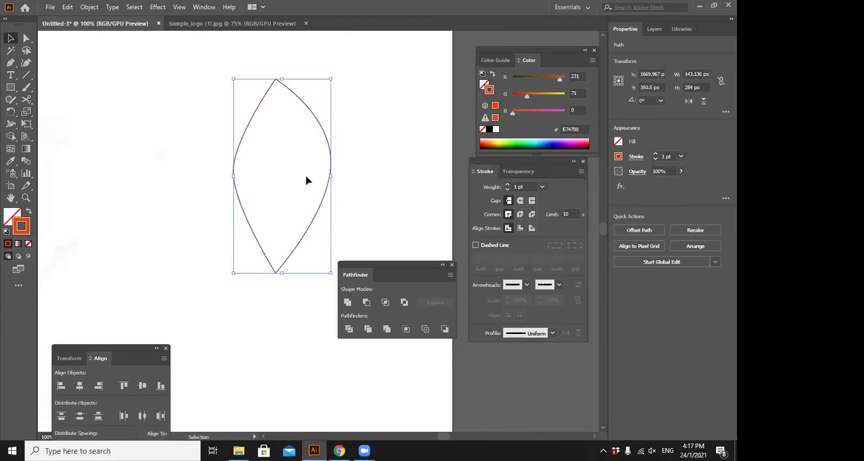
key("Delete")
key("p")
left_click(309, 80)
left_click_drag(355, 174, 357, 184)
left_click(312, 258)
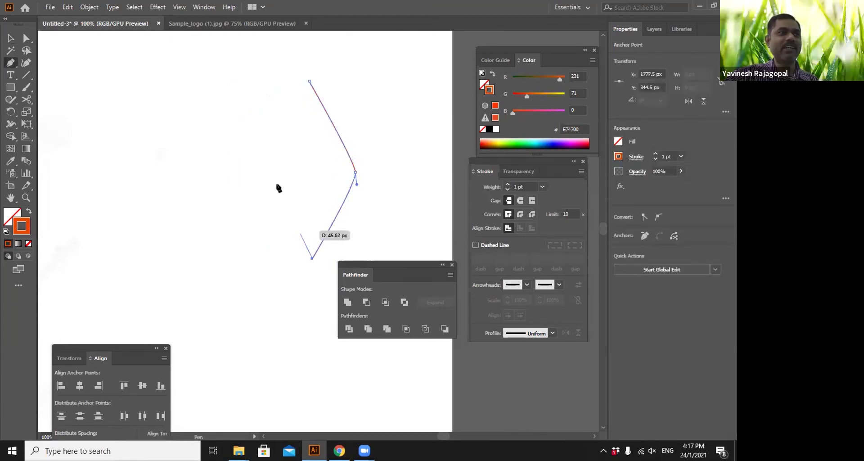
left_click_drag(282, 174, 282, 167)
left_click(309, 81)
key("v")
left_click(380, 97)
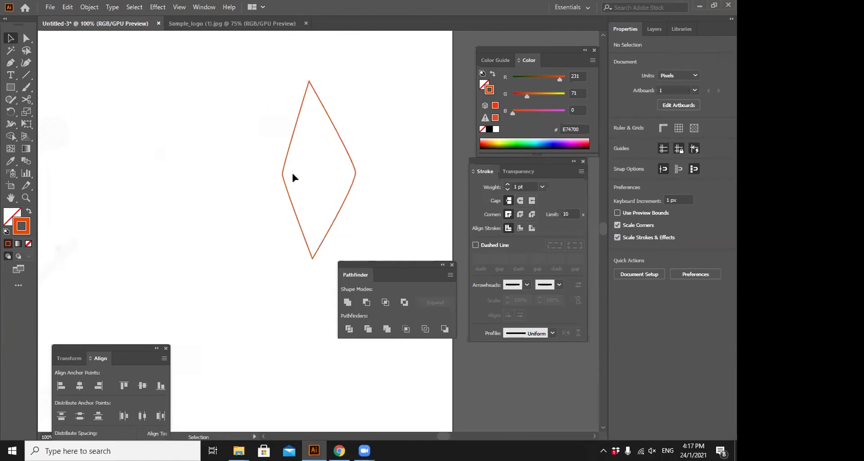
Drag anchor handles to round the diamond's right side into one arc and curve its upper-left side.
left_click(350, 183)
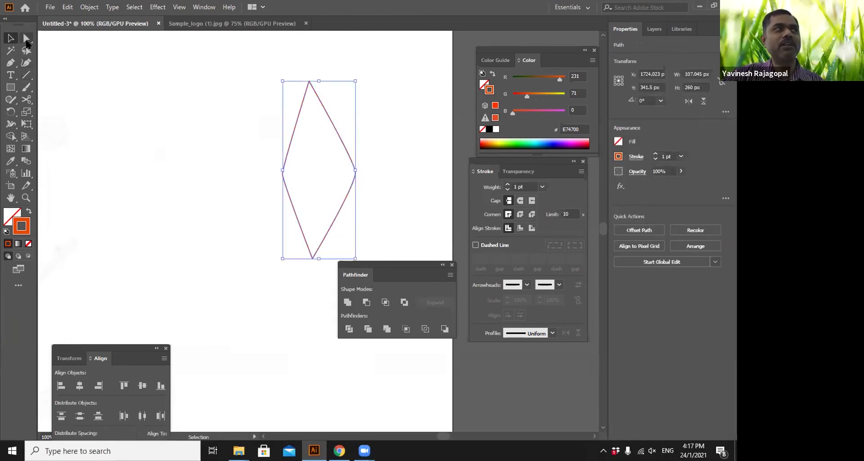
left_click(26, 38)
left_click(356, 170)
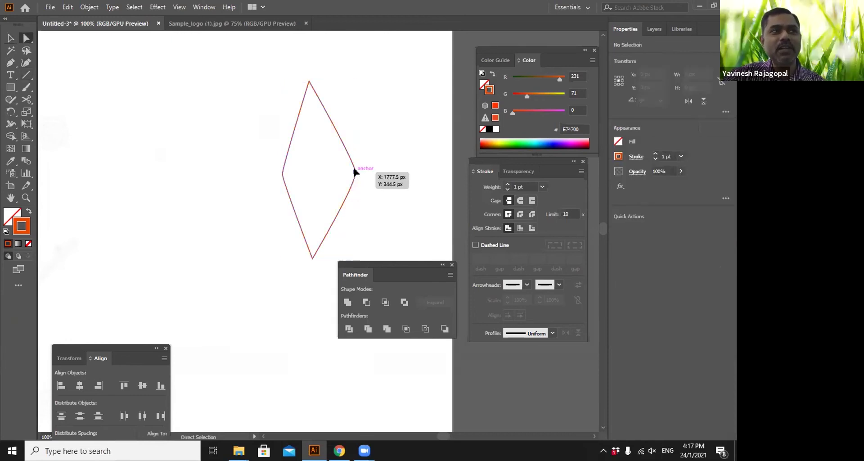
left_click_drag(356, 184, 353, 219)
left_click_drag(355, 160, 357, 135)
left_click_drag(282, 173, 282, 216)
left_click_drag(281, 169, 281, 131)
left_click(403, 119)
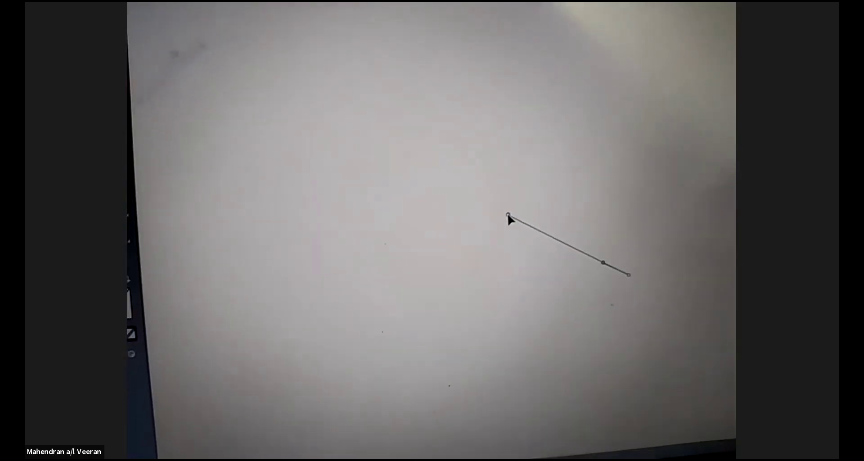
Follow the participant's shared view in Zoom until the presenter's leaf outline is shown again.
left_click_drag(507, 223, 504, 170)
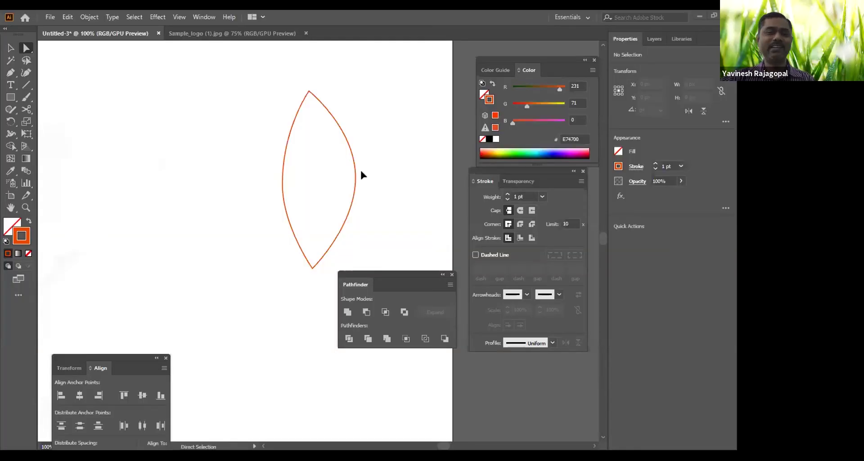
Undo the earlier leaf, draw a closed practice leaf with a curved right side, then delete it.
left_click(10, 48)
key("ctrl+z")
key("ctrl+z")
left_click(11, 72)
left_click(229, 99)
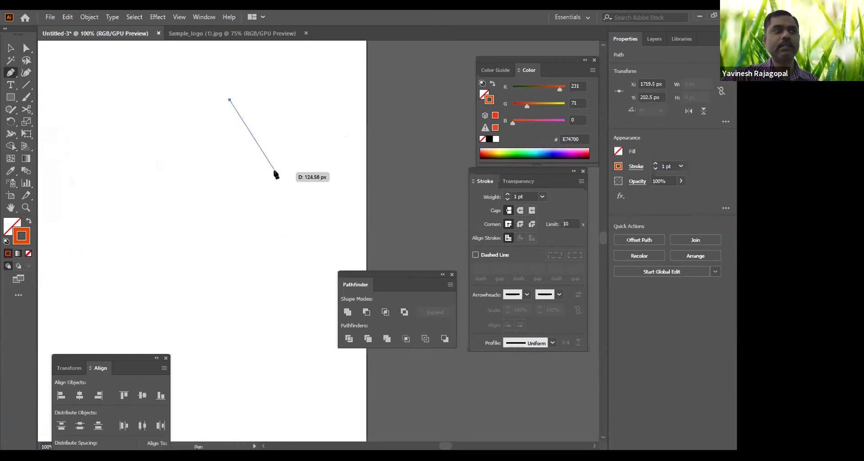
left_click(291, 181)
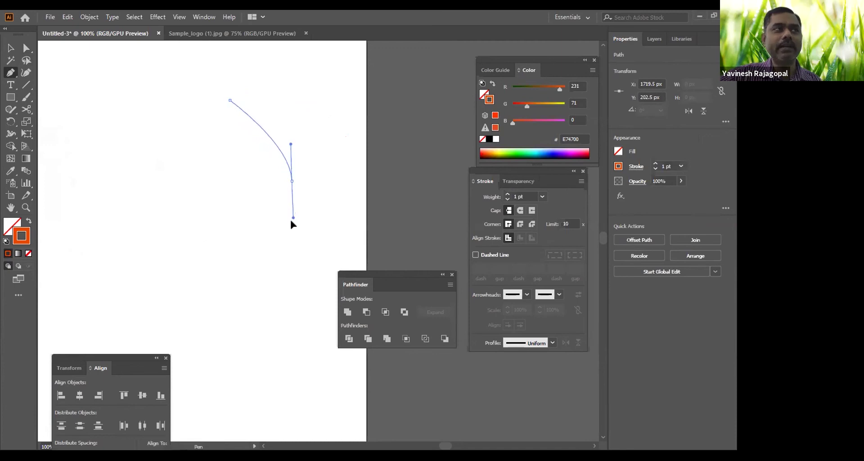
left_click_drag(291, 231, 291, 232)
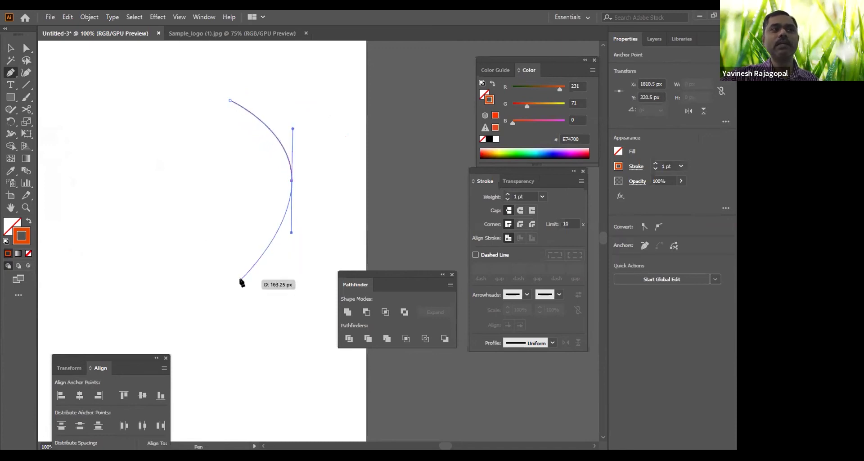
left_click(241, 279)
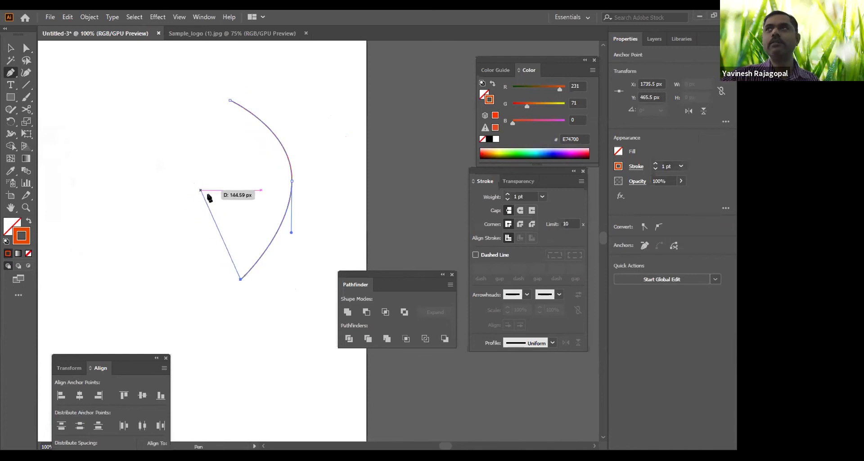
key("ctrl")
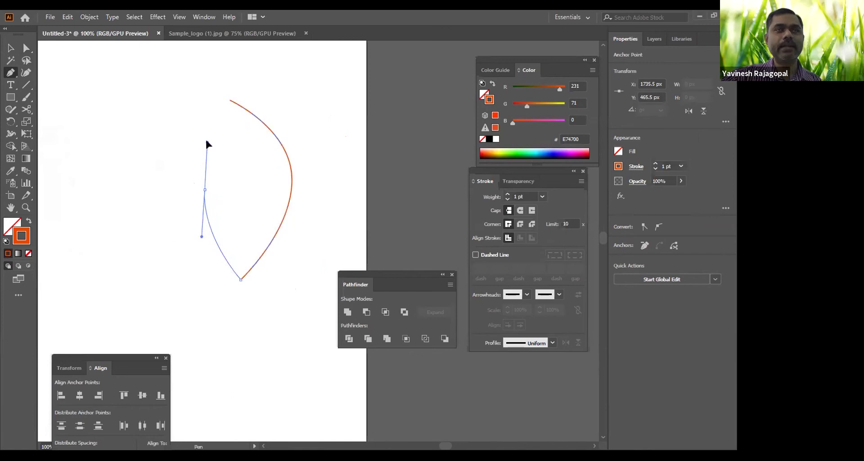
left_click(230, 100)
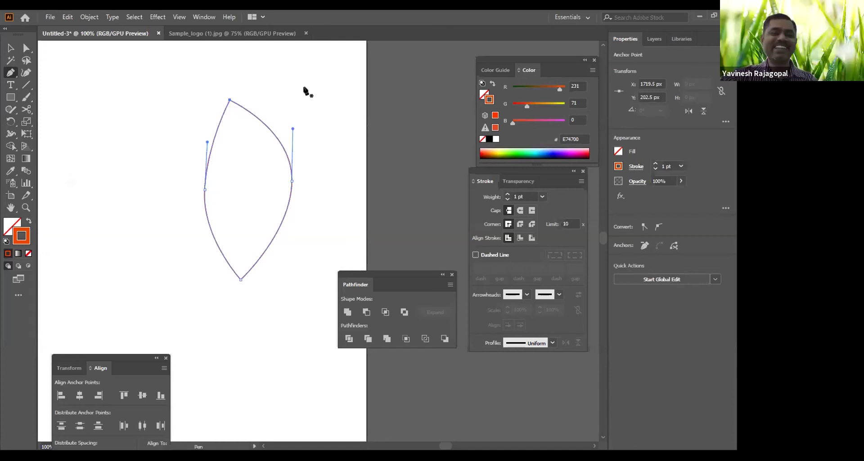
key("Delete")
Pan to the bird logo, zoom to 150%, and bring the yellow flame feathers into view.
left_click_drag(238, 146, 312, 130)
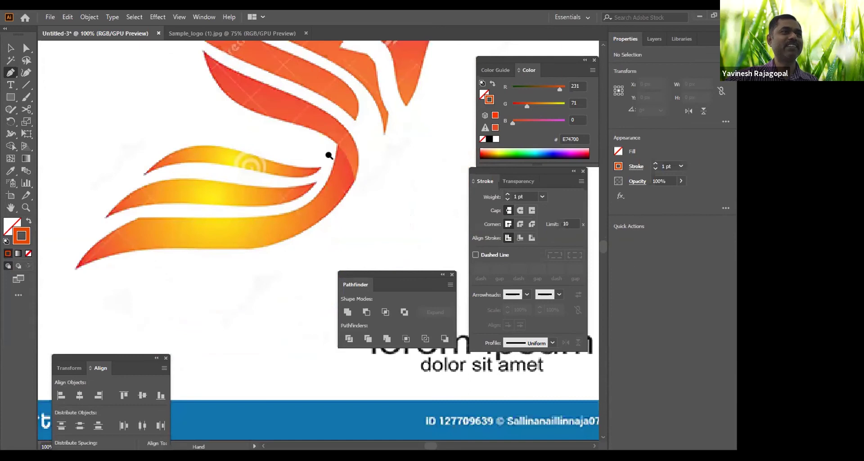
key("ctrl+equal")
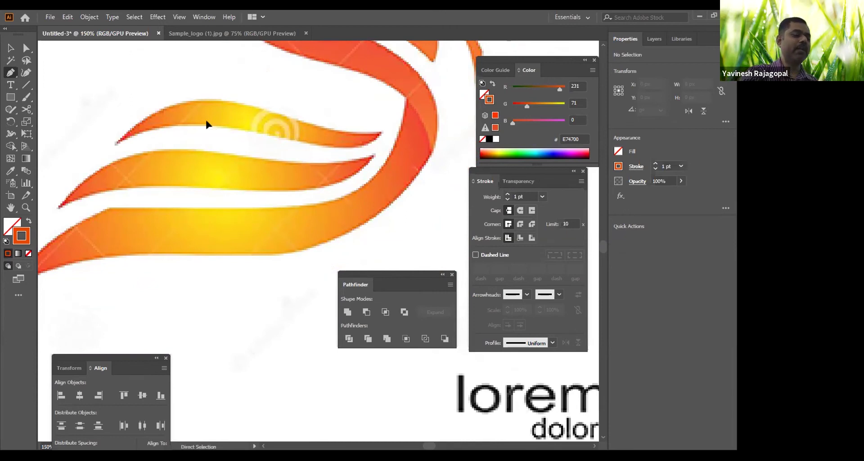
key("ctrl+0")
key("ctrl+equal")
key("ctrl+equal")
key("ctrl+equal")
key("ctrl+equal")
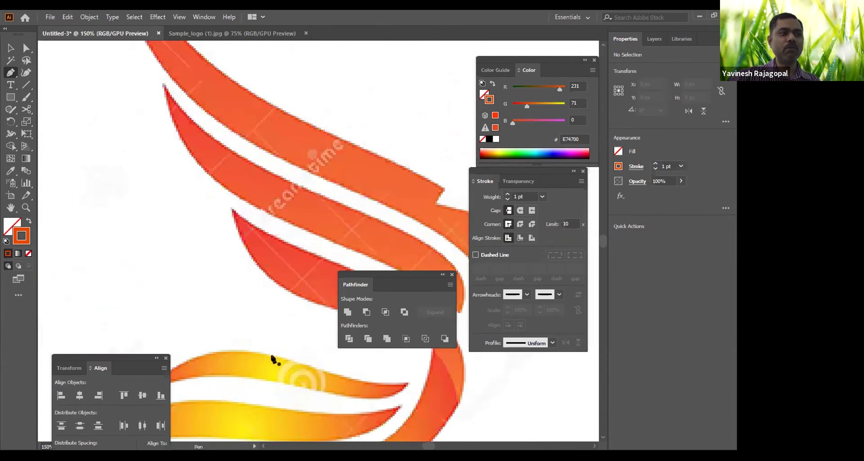
left_click(10, 208)
left_click_drag(267, 340, 271, 212)
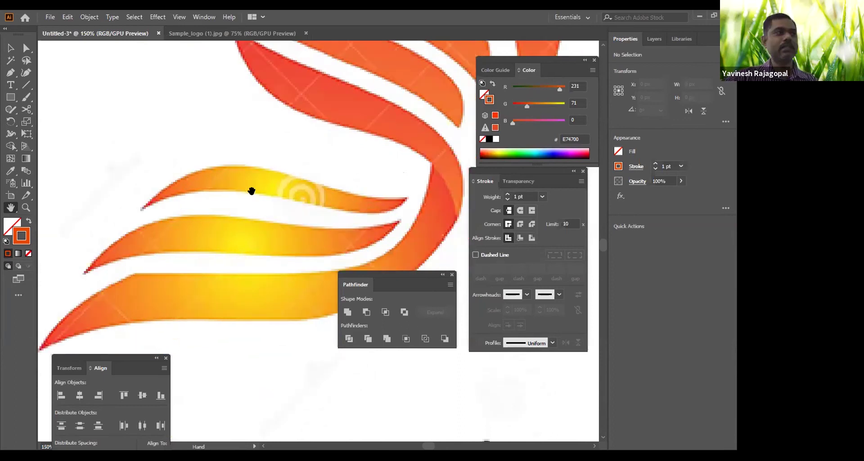
left_click_drag(269, 198, 273, 181)
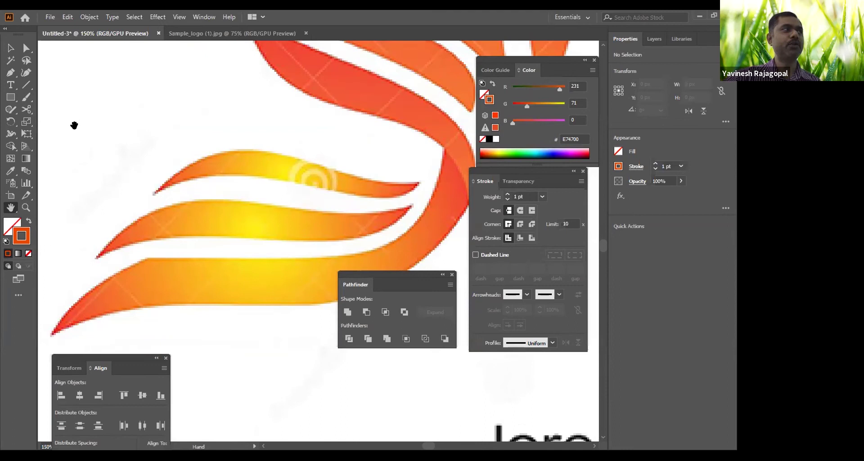
left_click(10, 73)
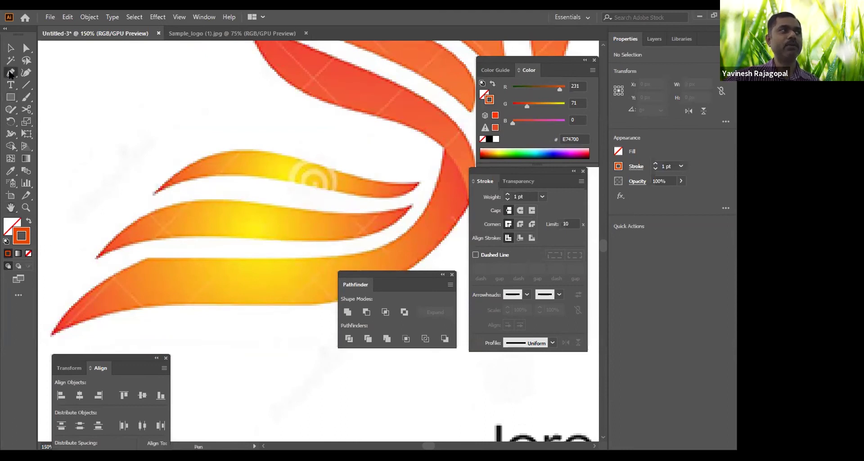
Trace the top flame feather with curved anchors along its top edge, tip and underside, closing at the start.
left_click_drag(152, 192, 209, 169)
left_click_drag(250, 149, 313, 152)
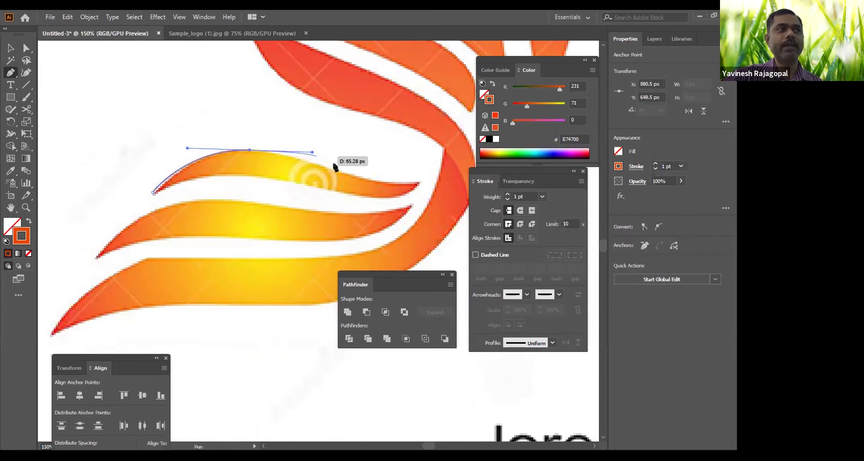
left_click(364, 179)
mouse_move(380, 185)
left_mouse_down()
mouse_move(422, 179)
mouse_move(410, 191)
mouse_move(369, 197)
left_mouse_up()
left_click(418, 183)
left_click_drag(369, 197, 327, 188)
left_click_drag(257, 174, 233, 175)
mouse_move(153, 191)
left_mouse_down()
mouse_move(161, 188)
mouse_move(153, 193)
left_mouse_up()
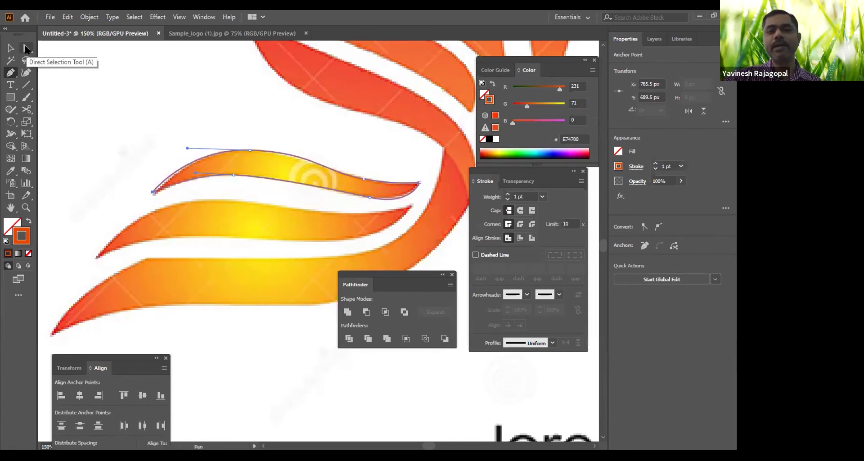
Adjust the traced path's anchors and handles so its curves hug the feather's edges.
left_click(26, 49)
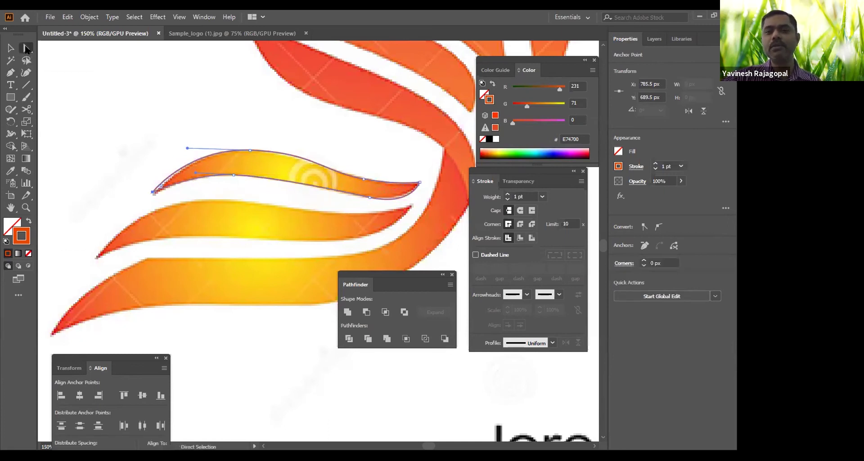
left_click(152, 192)
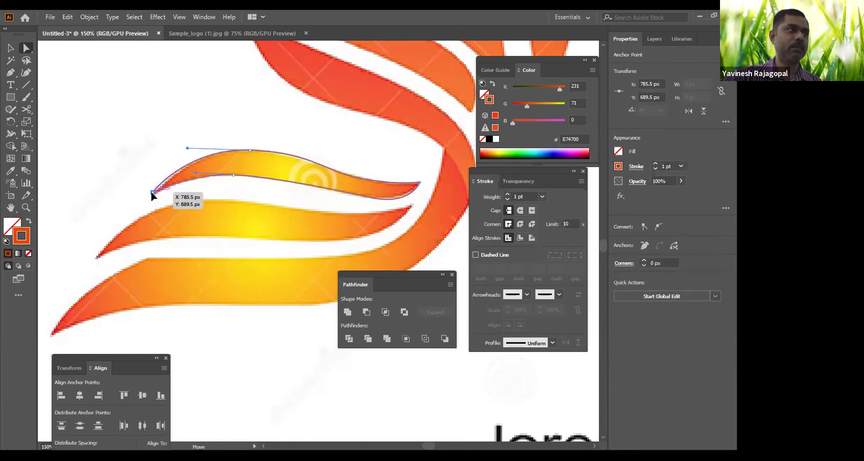
left_click_drag(152, 192, 152, 196)
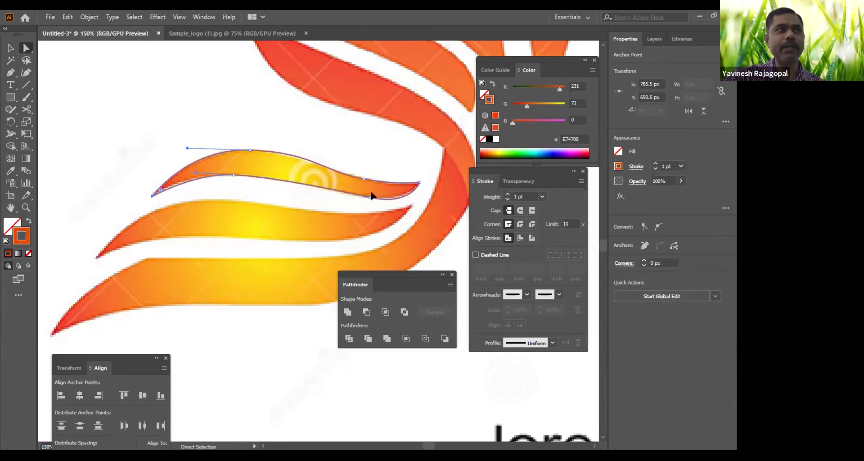
left_click_drag(372, 195, 405, 204)
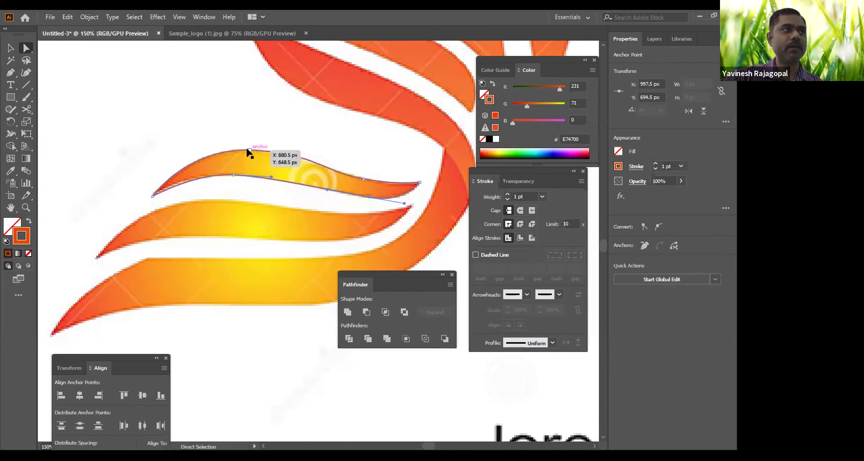
left_click_drag(311, 152, 315, 153)
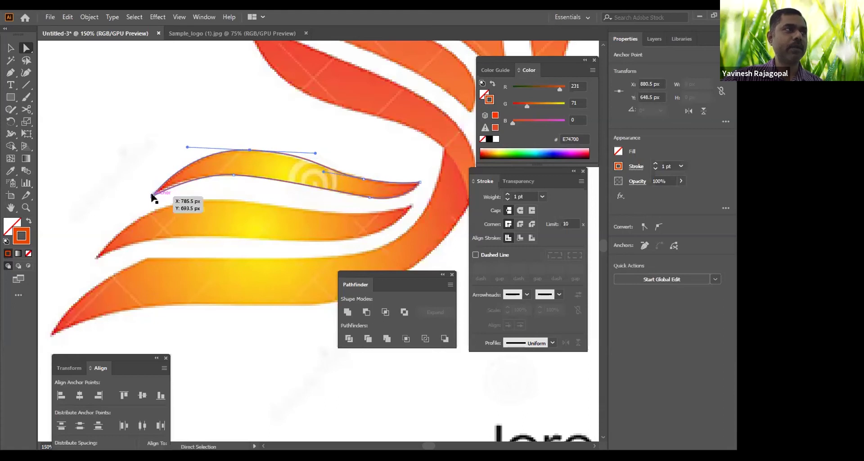
left_click_drag(192, 173, 183, 171)
left_click(222, 98)
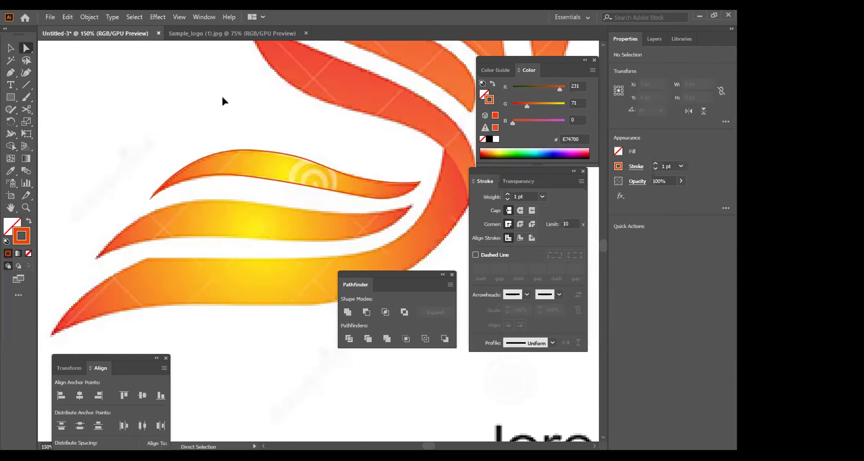
Zoom to 200% on the top feather and scroll to frame it.
key("z")
left_click(302, 170)
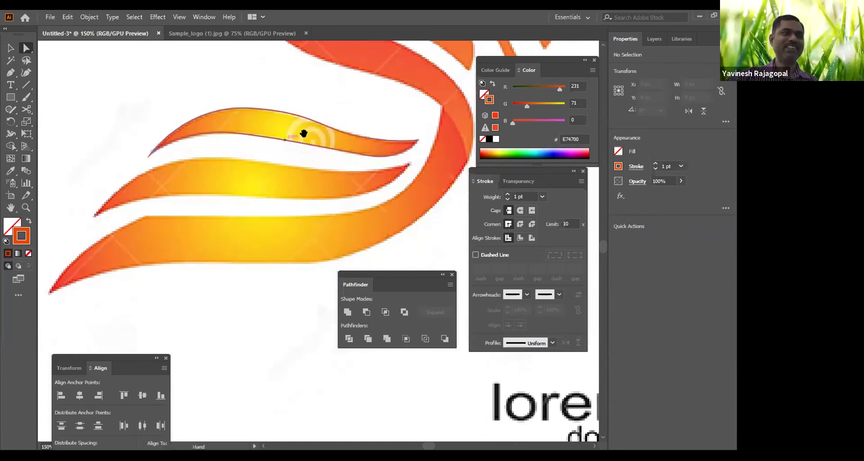
scroll(358, 151, "down", 3)
scroll(349, 123, "right", 2)
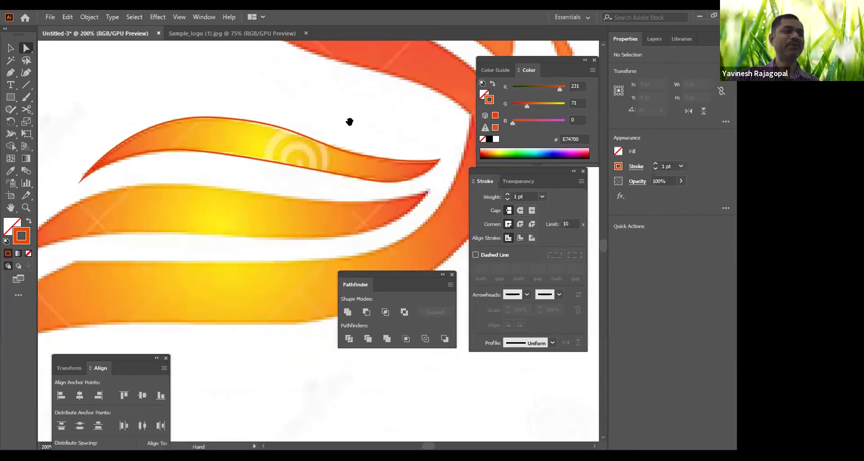
Fill the traced feather path bright green (00FF00) by swapping fill and stroke, then delete it.
key("v")
left_click(284, 131)
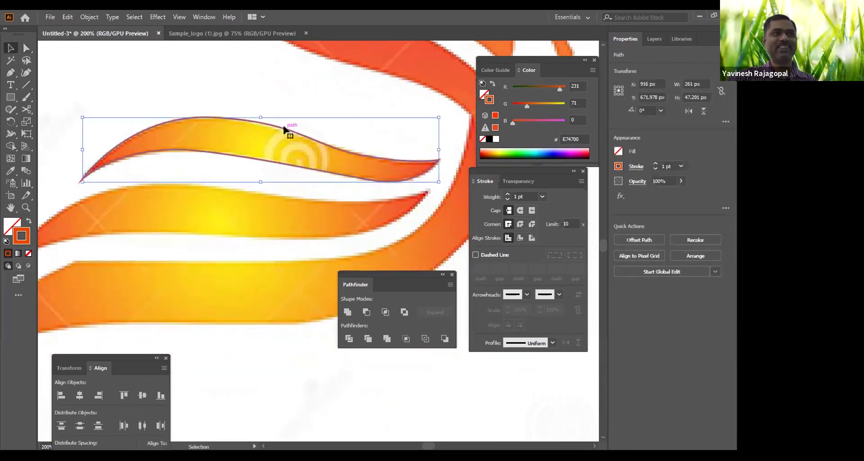
left_click(491, 83)
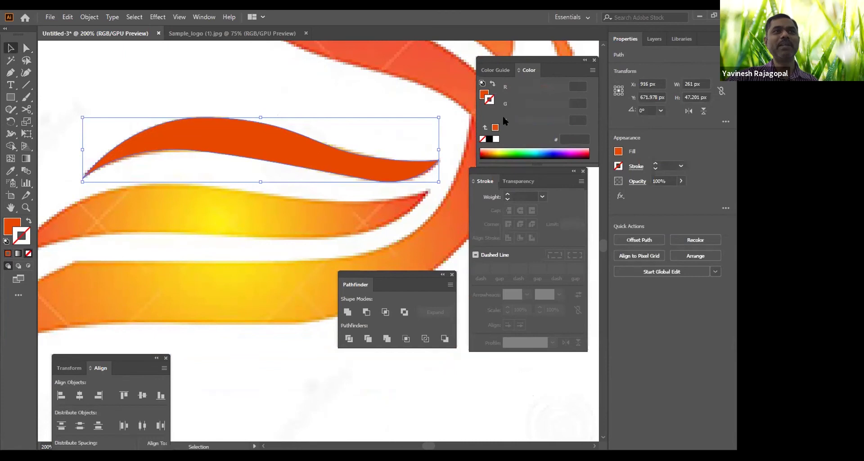
left_click_drag(528, 103, 501, 85)
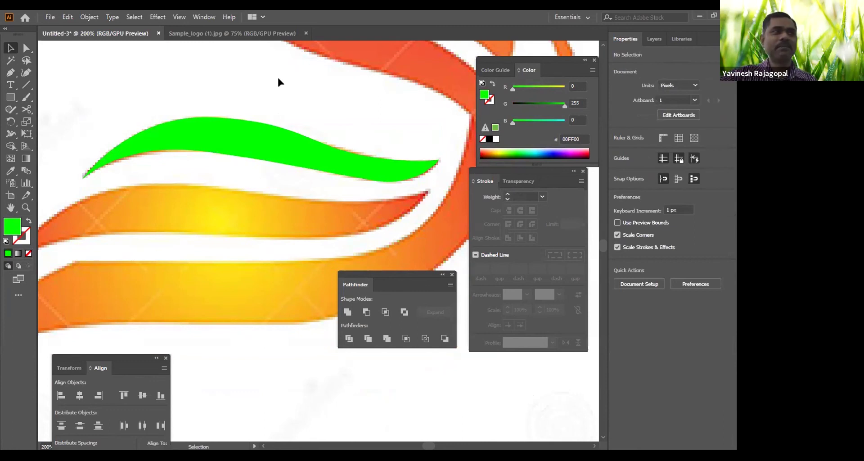
left_click(216, 126)
key("Delete")
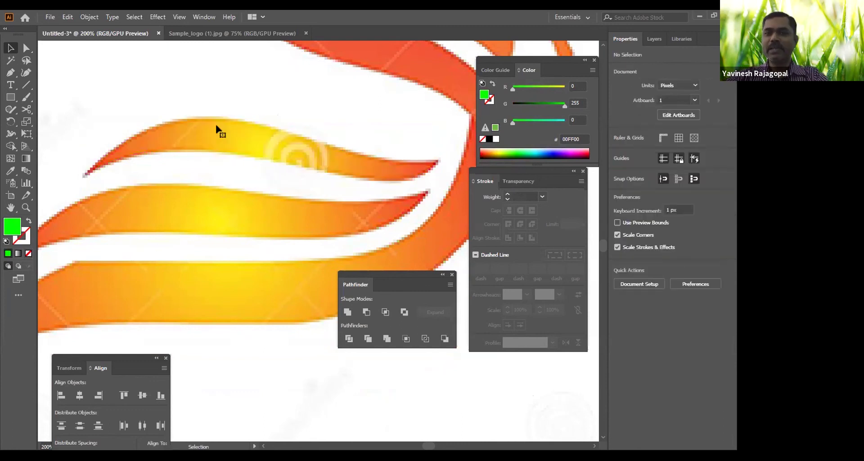
left_click(10, 73)
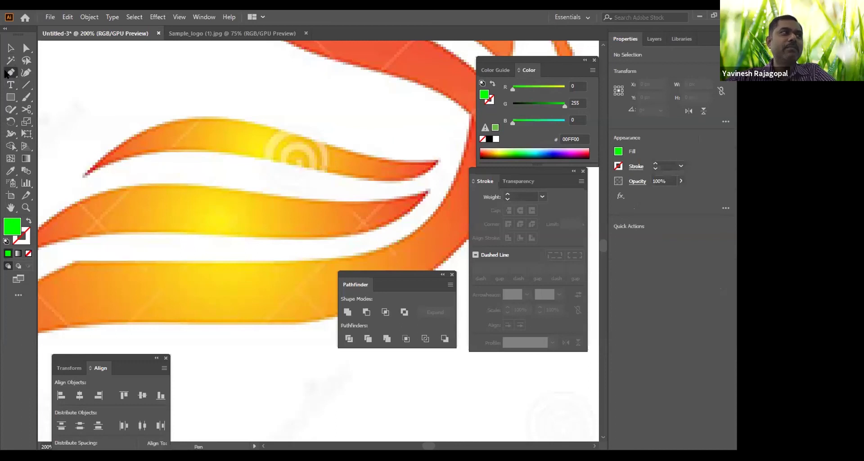
left_click(82, 173)
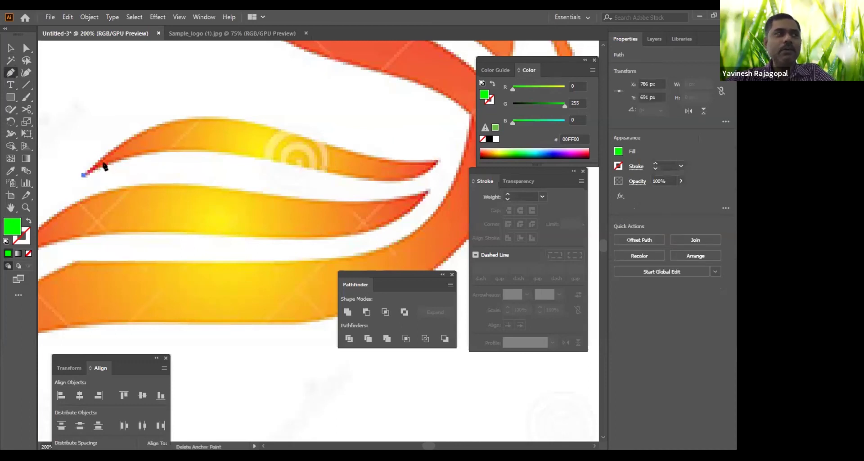
left_click(201, 118)
left_click_drag(209, 120, 264, 121)
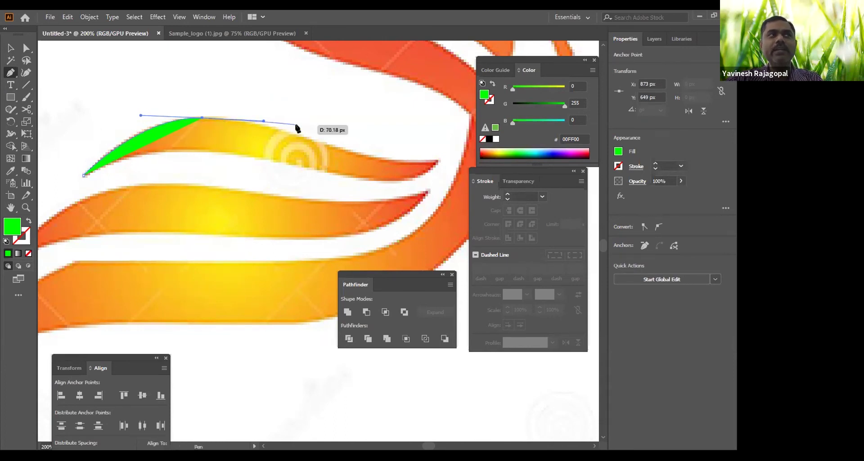
left_click_drag(258, 120, 297, 121)
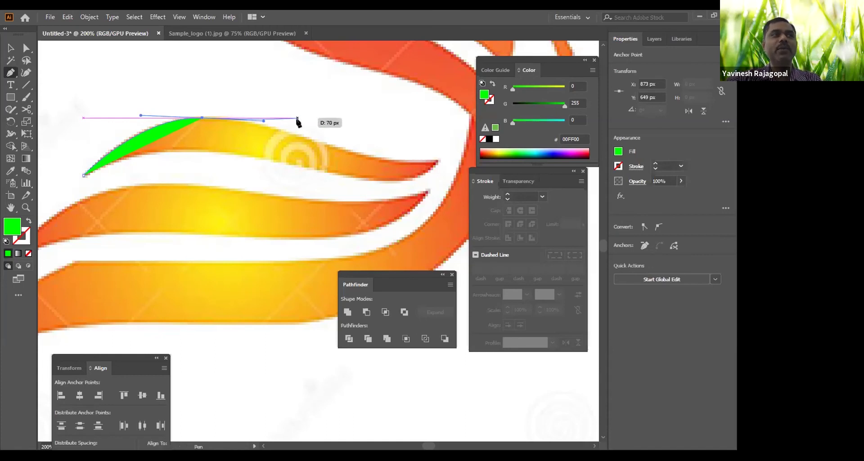
key("ctrl+z")
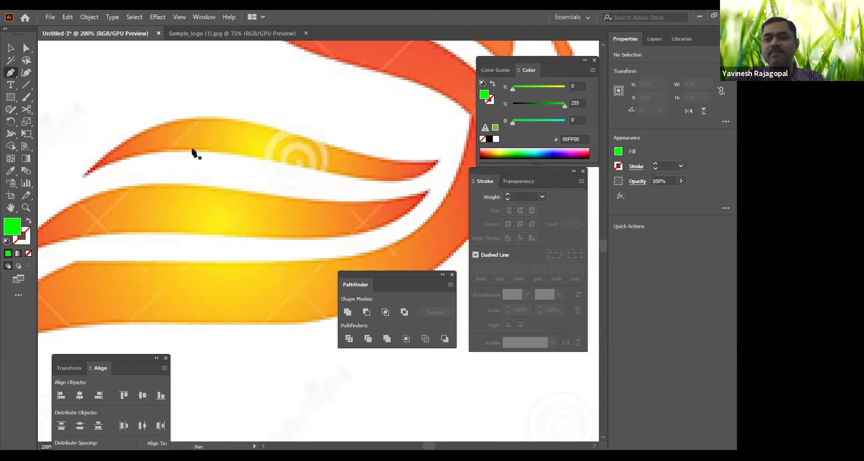
Draw six small ellipse dots at the feather's peak, upper and lower edges, both tips and lower curve.
left_click(10, 47)
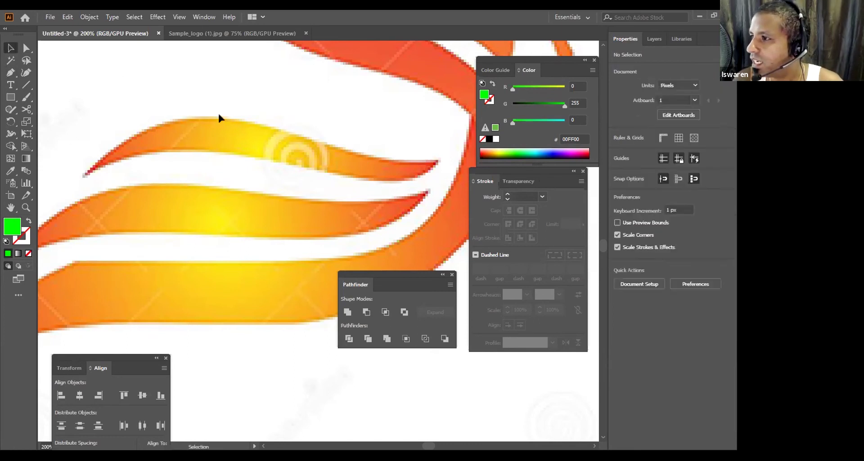
key("l")
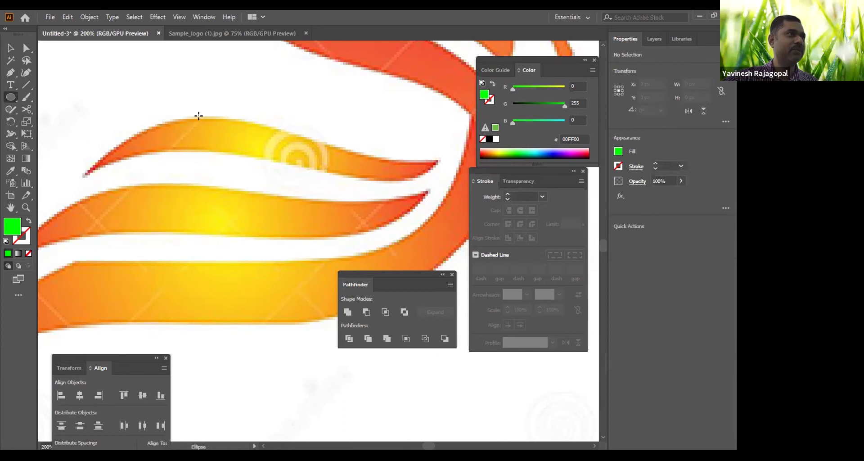
left_click_drag(195, 116, 199, 119)
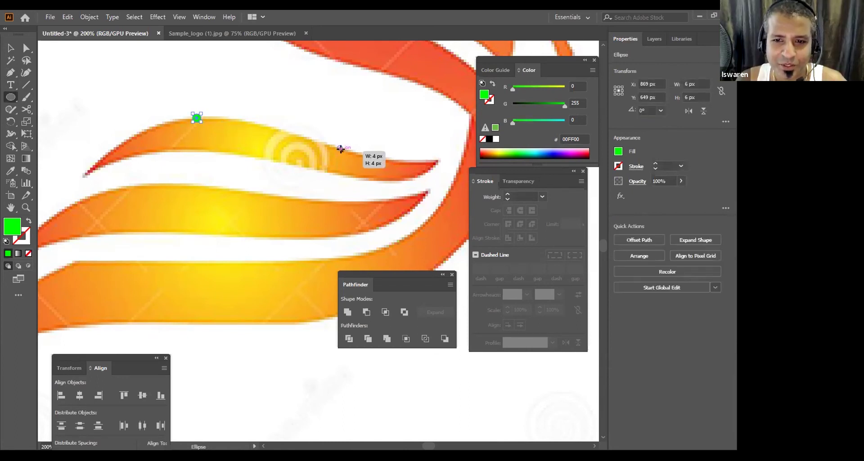
left_click_drag(339, 146, 341, 149)
left_click_drag(435, 158, 440, 162)
left_click_drag(337, 172, 341, 176)
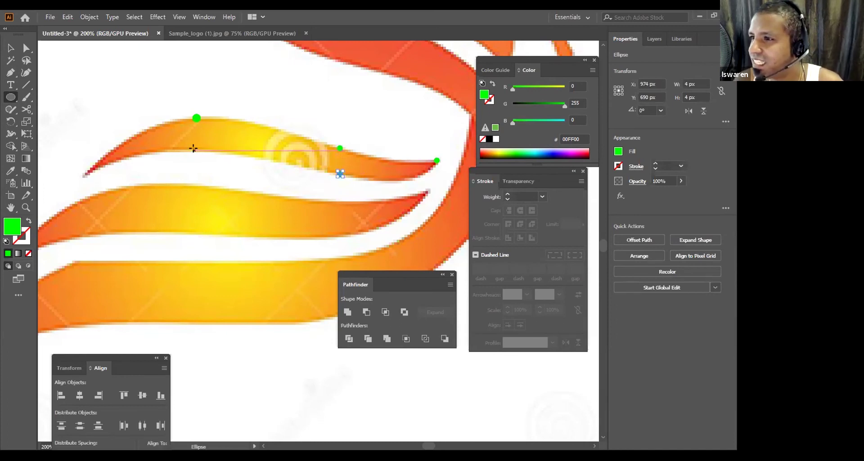
left_click_drag(193, 148, 195, 153)
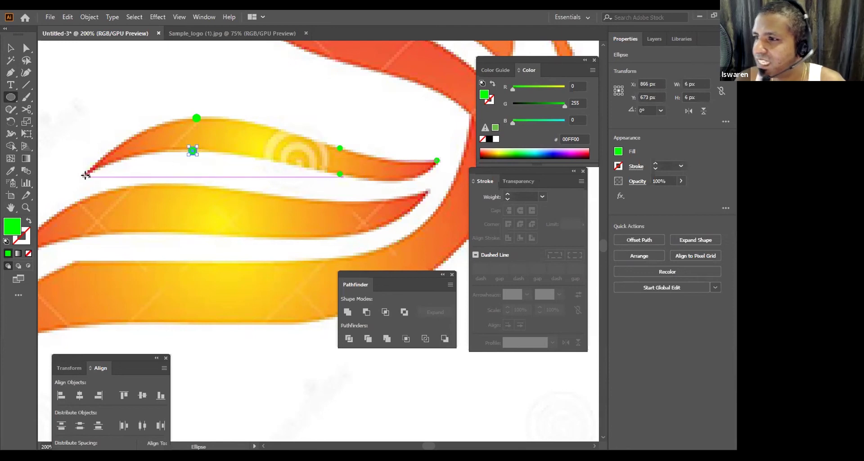
left_click_drag(84, 174, 88, 178)
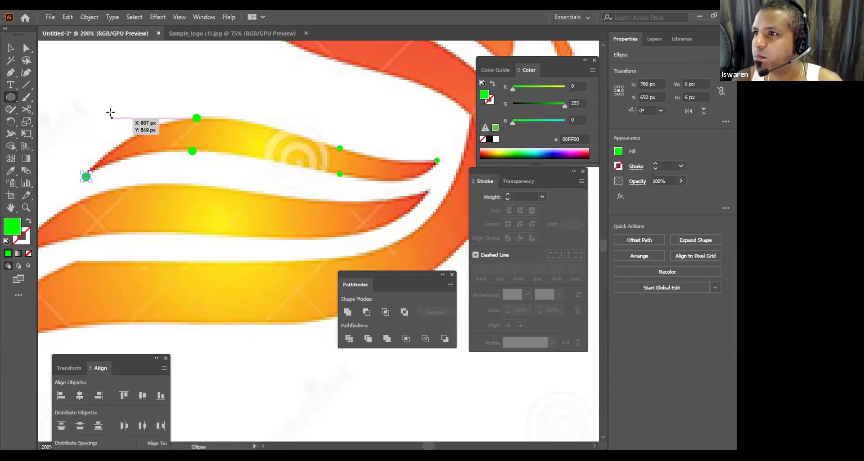
Select all six marker dots together and colour them dark blue (000AB9).
key("v")
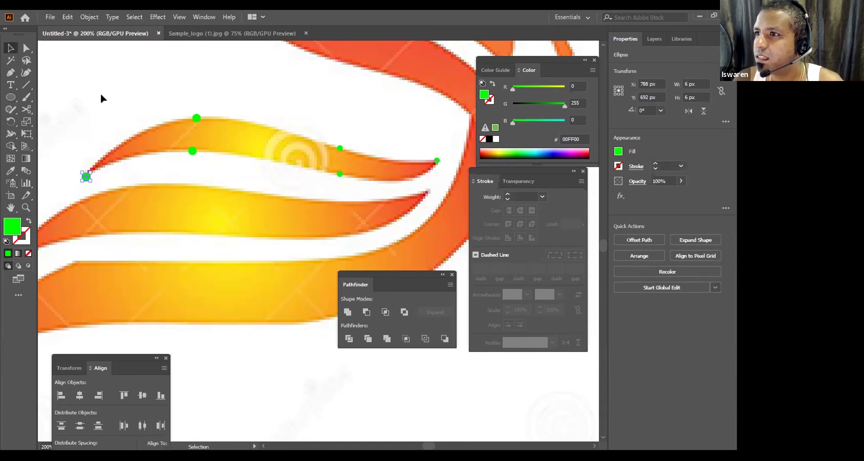
left_click(100, 92)
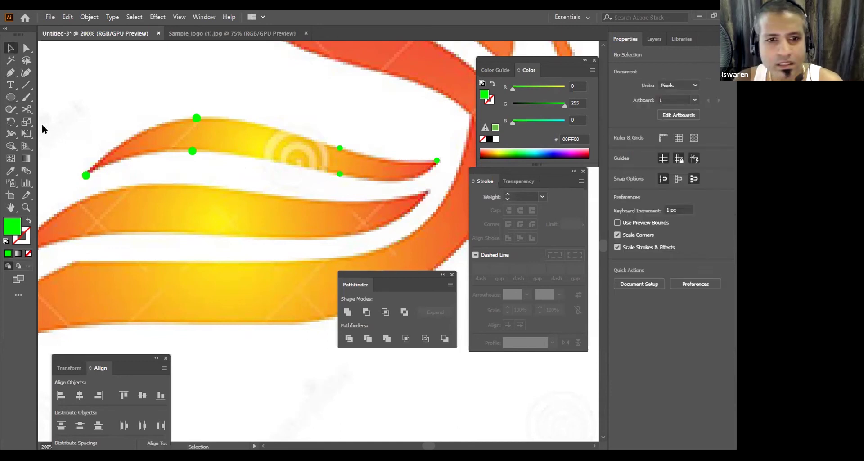
left_click_drag(58, 67, 443, 206)
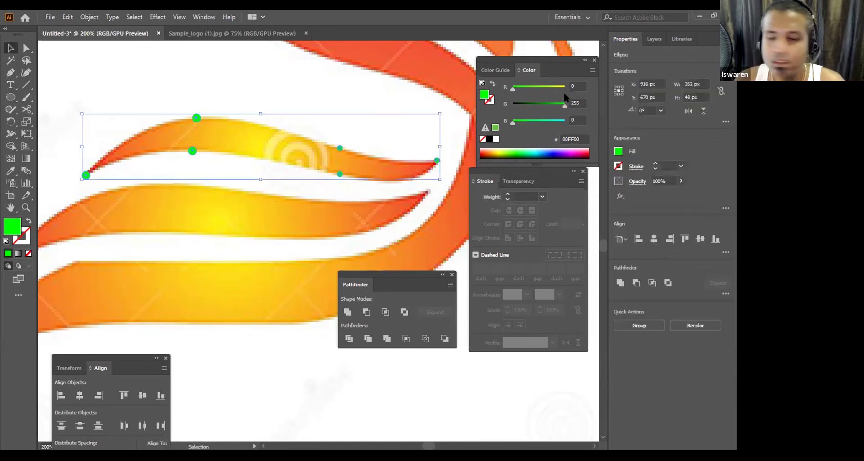
left_click(553, 150)
left_click(290, 78)
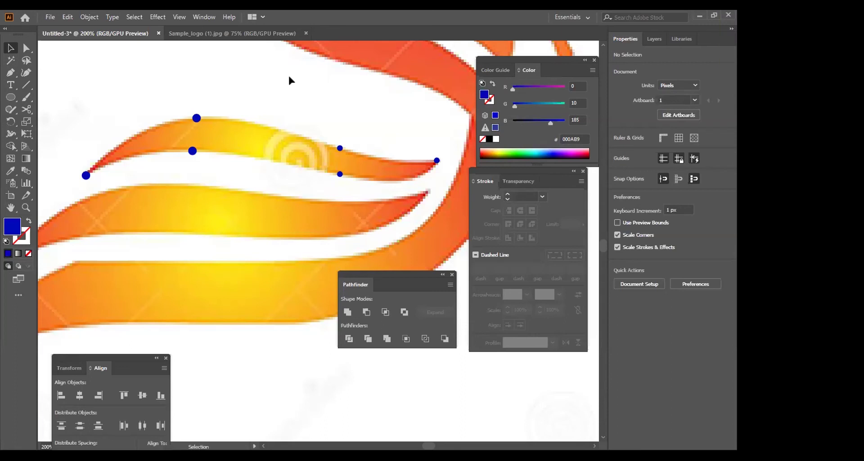
left_click_drag(235, 178, 276, 143)
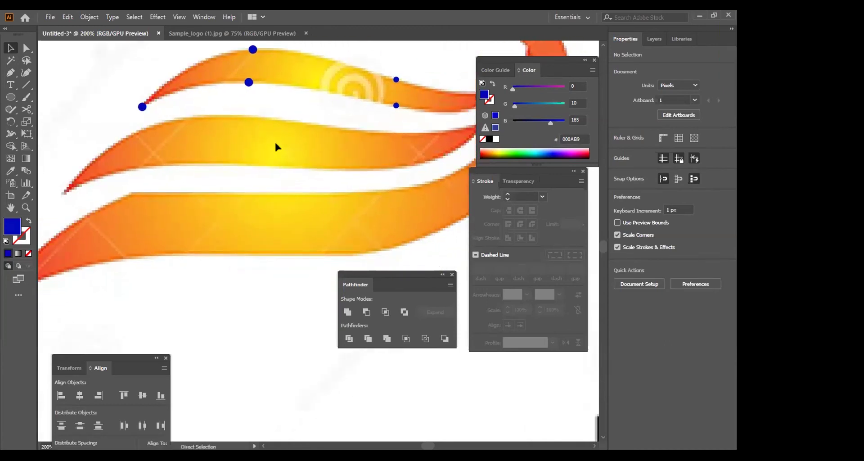
key("ctrl+minus")
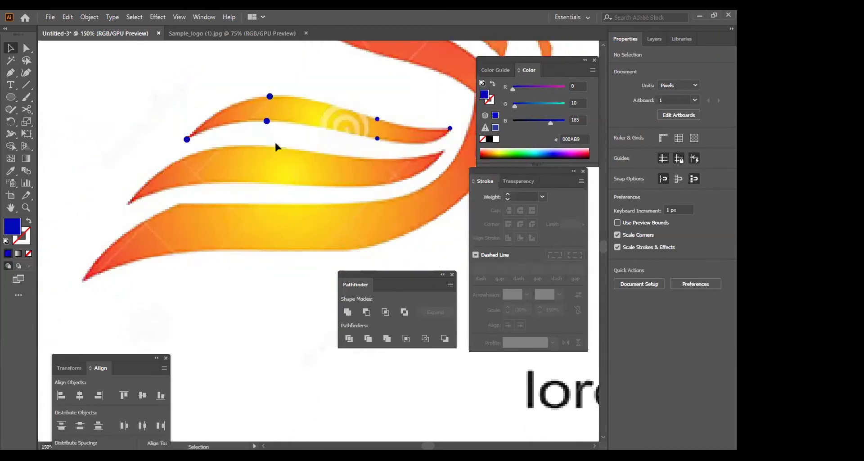
Draw an 8 px blue marker dot at the second feather's left tip.
scroll(276, 145, "right", 2)
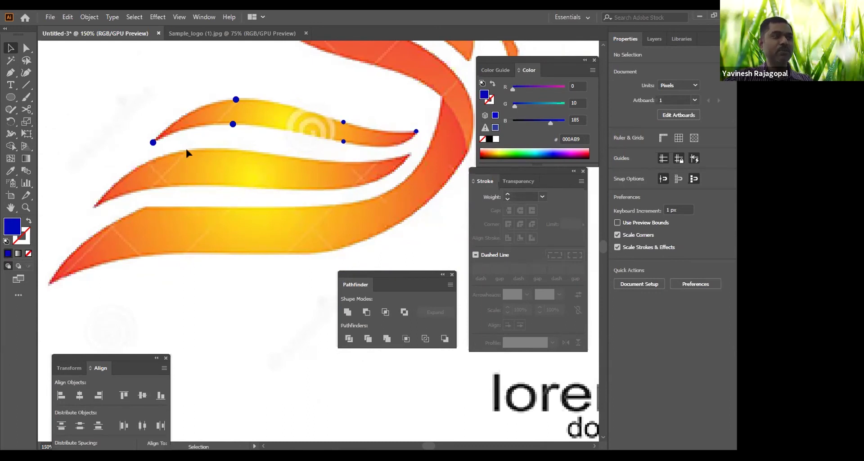
key("l")
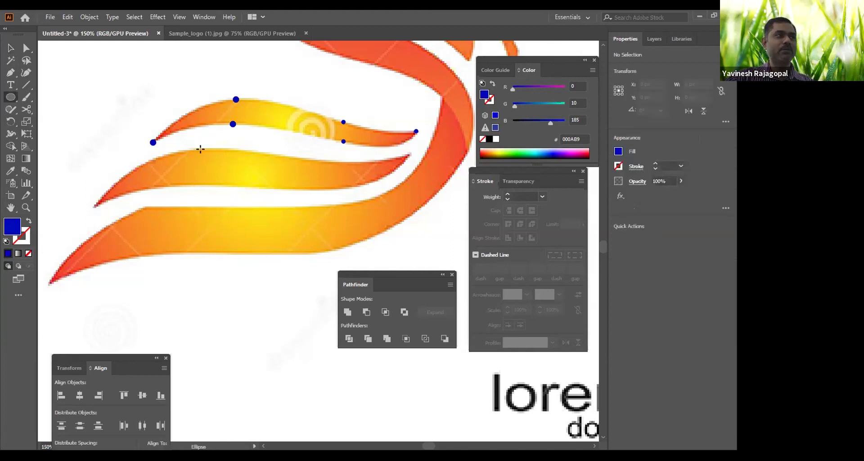
left_click_drag(90, 202, 96, 206)
key("v")
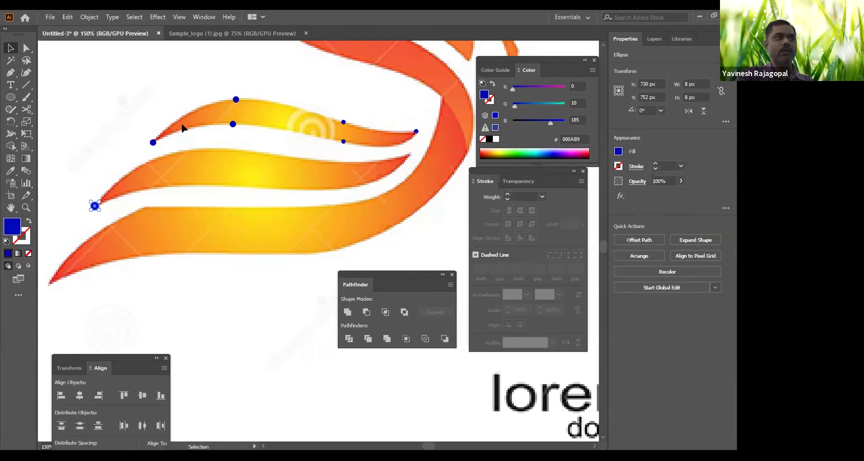
key("Right")
key("Right")
key("Right")
key("Down")
Move the marker dot along the feather onto the upper-edge anchor.
key("a")
key("shift+Up")
key("shift+Up")
key("shift+Up")
key("shift+Up")
key("shift+Up")
key("shift+Up")
key("shift+Up")
key("shift+Up")
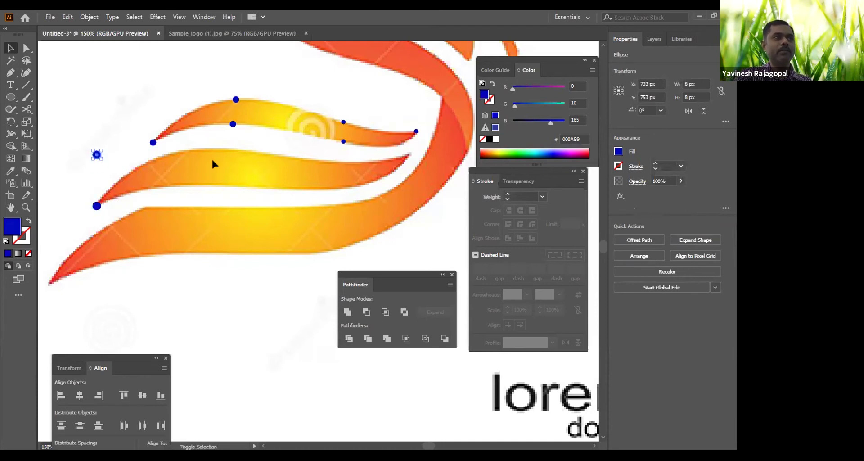
key("shift+Right")
key("shift+Right")
key("shift+Right")
key("shift+Right")
key("shift+Right")
key("shift+Right")
key("shift+Right")
key("shift+Right")
key("shift+Right")
key("shift+Right")
key("shift+Right")
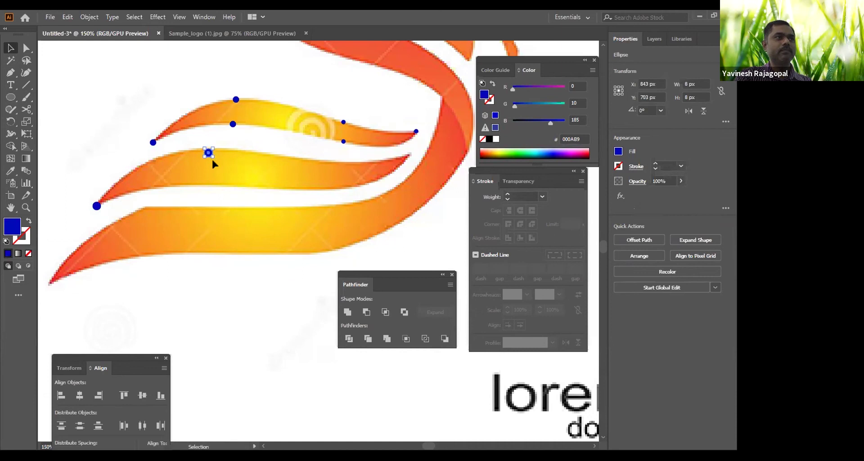
key("a")
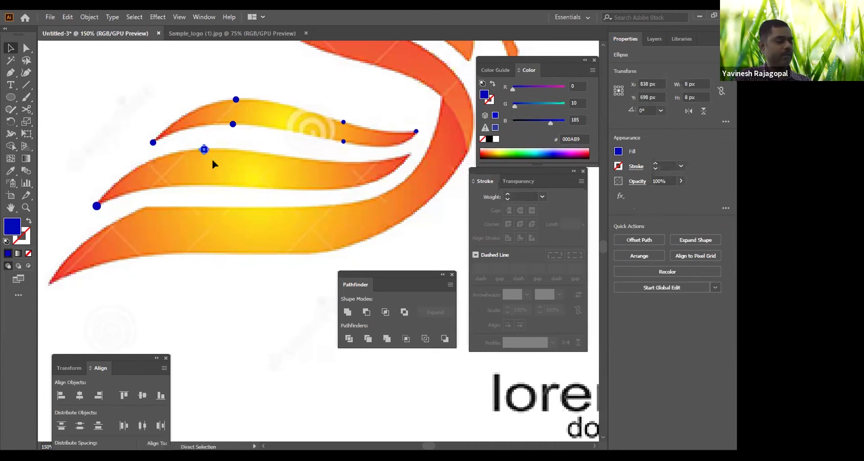
key("v")
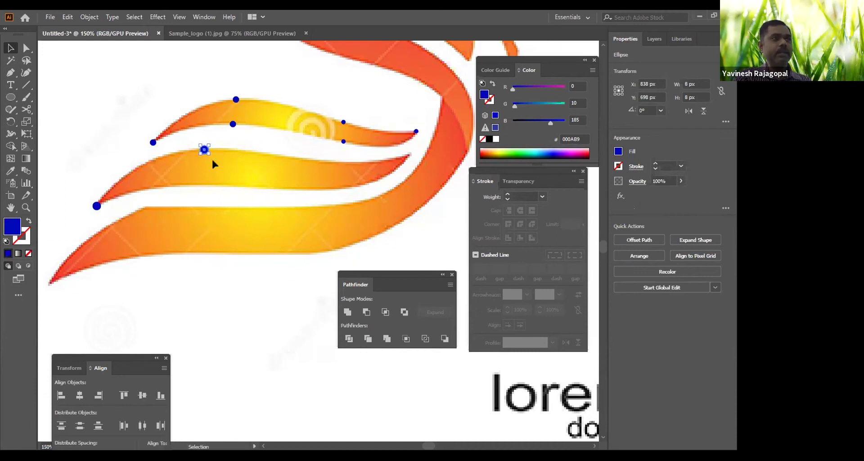
key("shift+Right")
key("shift+Right")
key("shift+Right")
key("shift+Right")
key("shift+Right")
key("shift+Right")
key("shift+Right")
key("shift+Right")
key("shift+Right")
key("shift+Right")
key("shift+Right")
key("Right")
key("Right")
key("Down")
key("Down")
key("Down")
key("Down")
key("Down")
key("Down")
key("Down")
key("Down")
key("Down")
key("Down")
key("Down")
key("Down")
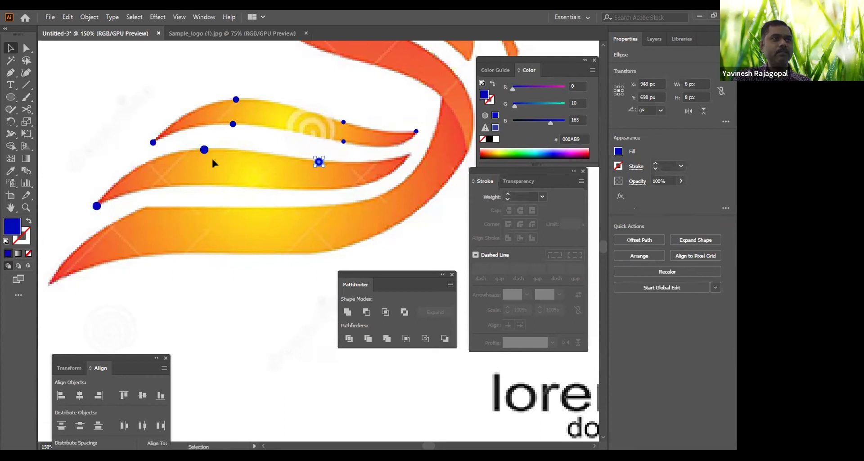
Reposition the marker dot onto the feather's right tip.
key("a")
key("Up")
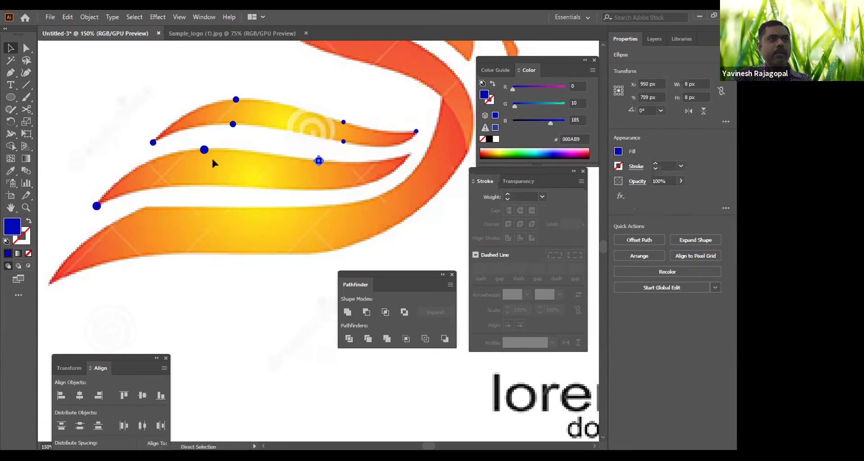
key("v")
key("shift+Right")
key("shift+Right")
key("shift+Right")
key("shift+Right")
key("shift+Right")
key("shift+Right")
key("shift+Right")
key("shift+Right")
key("shift+Right")
key("Up")
key("Up")
key("Up")
key("Up")
key("Up")
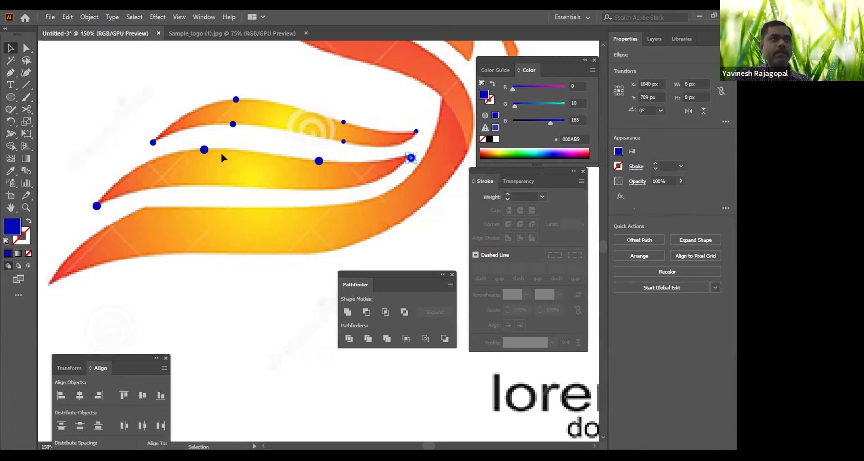
key("Left")
key("Up")
key("a")
Move the marker dot down onto the lower-edge anchor.
key("shift+Down")
key("shift+Down")
key("shift+Down")
key("shift+Down")
key("shift+Down")
key("shift+Left")
key("shift+Left")
key("shift+Left")
key("shift+Left")
key("shift+Left")
key("shift+Left")
key("shift+Left")
key("shift+Left")
key("shift+Left")
key("shift+Left")
key("shift+Left")
key("shift+Left")
key("shift+Left")
key("shift+Right")
key("shift+Right")
key("shift+Left")
key("Left")
key("Down")
key("Left")
key("Down")
key("Left")
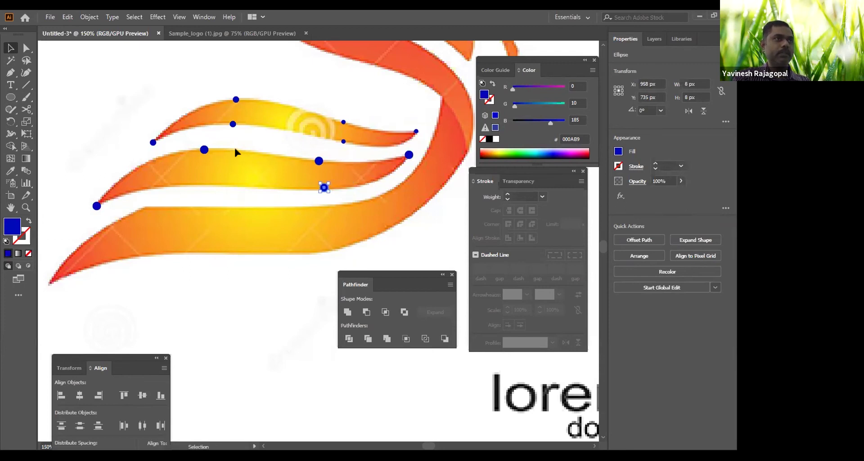
Duplicate a marker dot onto the lower-left anchor, then clear the selection.
key("alt+shift+Left")
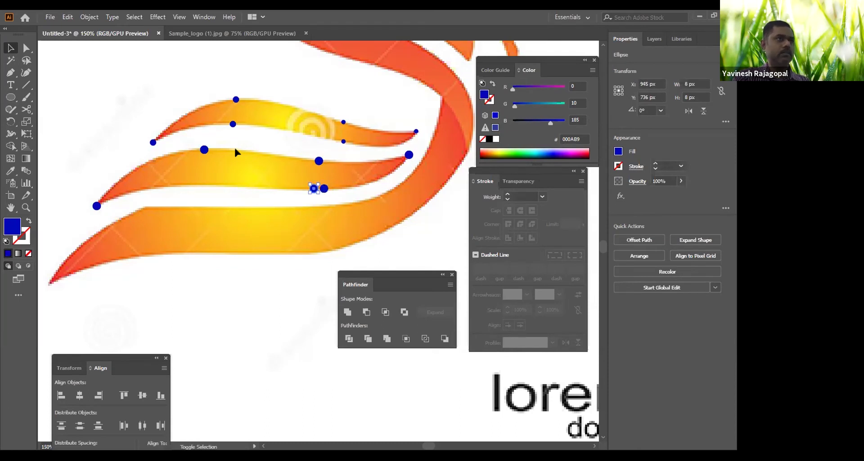
key("shift+Left")
key("shift+Left")
key("shift+Left")
key("shift+Left")
key("shift+Left")
key("shift+Left")
key("shift+Left")
key("shift+Left")
key("shift+Left")
key("shift+Left")
key("shift+Left")
key("shift+Left")
key("shift+Left")
key("shift+Left")
key("shift+Left")
key("shift+Left")
key("shift+Left")
key("shift+Left")
key("shift+Up")
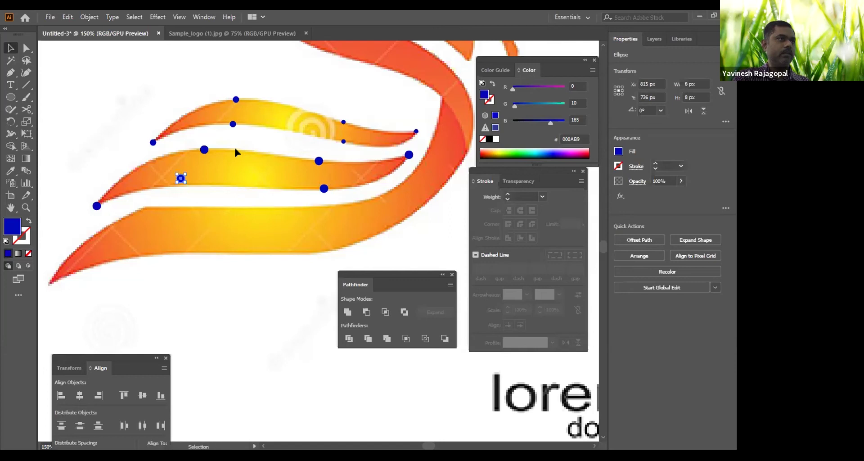
key("Down")
key("Down")
key("Down")
key("Down")
key("Down")
key("Down")
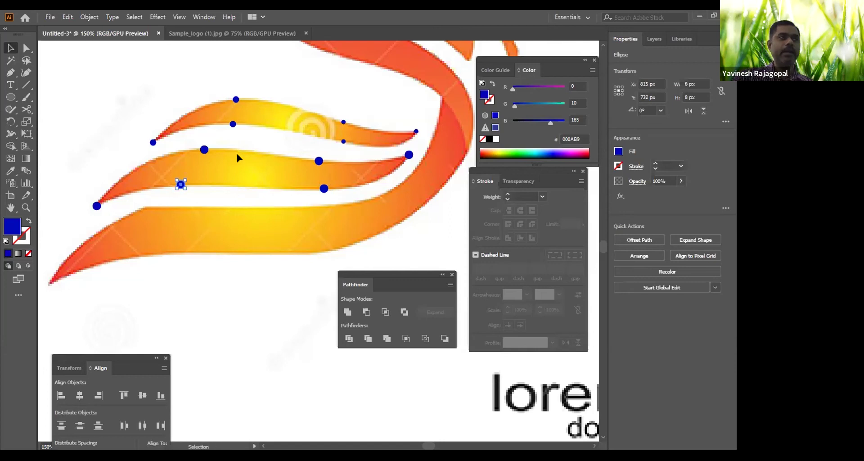
left_click(90, 141)
left_click_drag(71, 73, 441, 246)
left_click(173, 94)
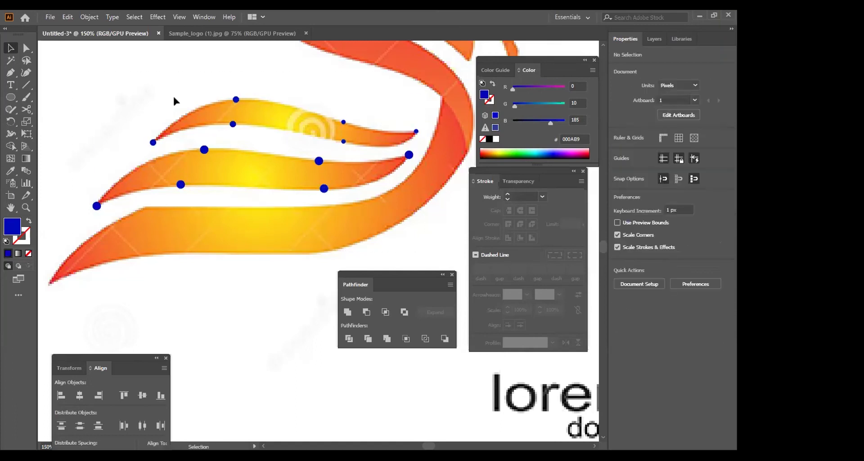
Start a stroke-only Pen path at the feather's left tip, curving along the upper-left edge.
key("p")
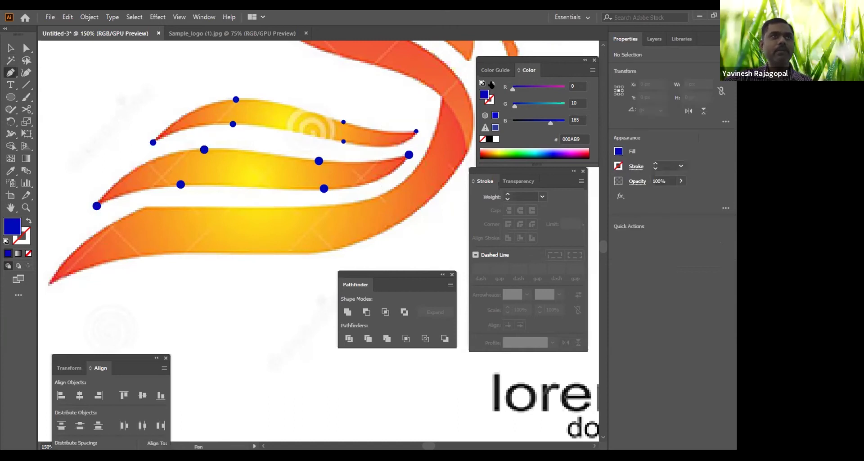
left_click(493, 84)
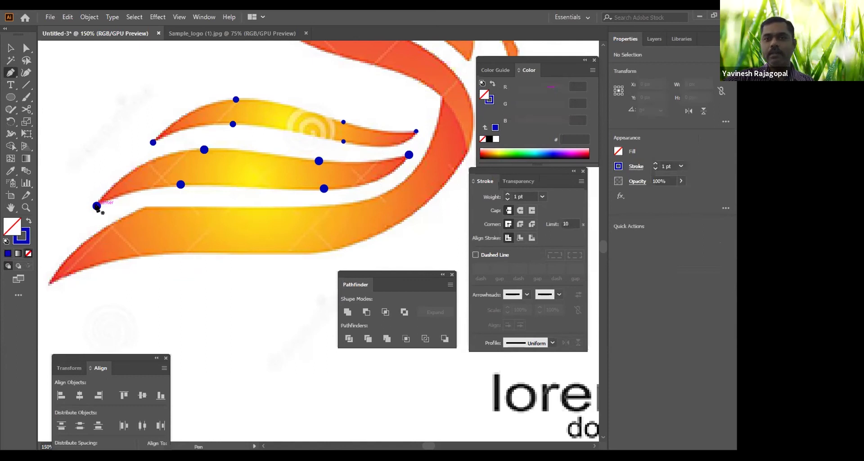
left_click(97, 206)
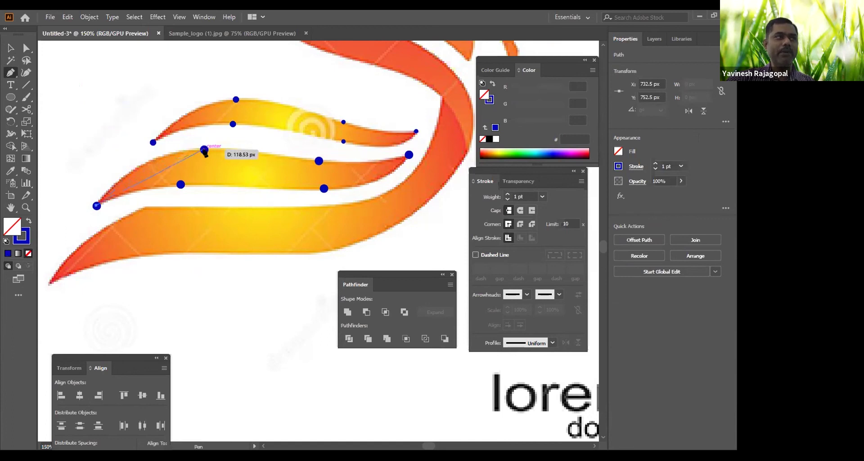
left_click_drag(204, 150, 245, 149)
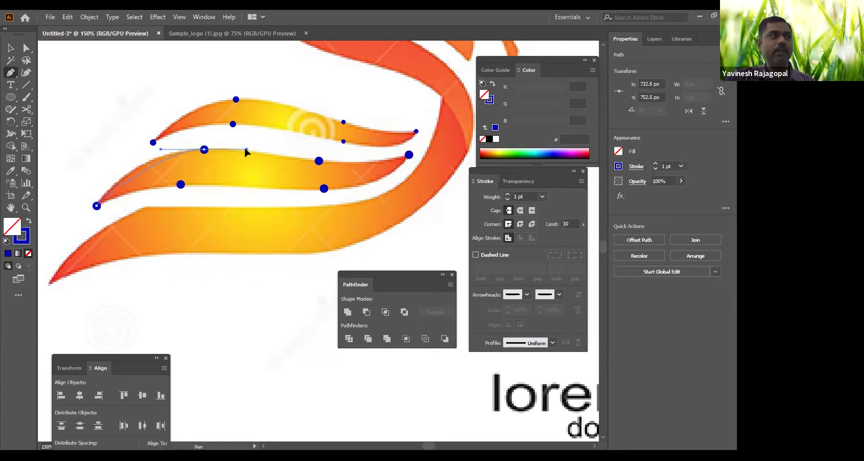
left_click_drag(246, 150, 255, 150)
left_click_drag(259, 151, 274, 149)
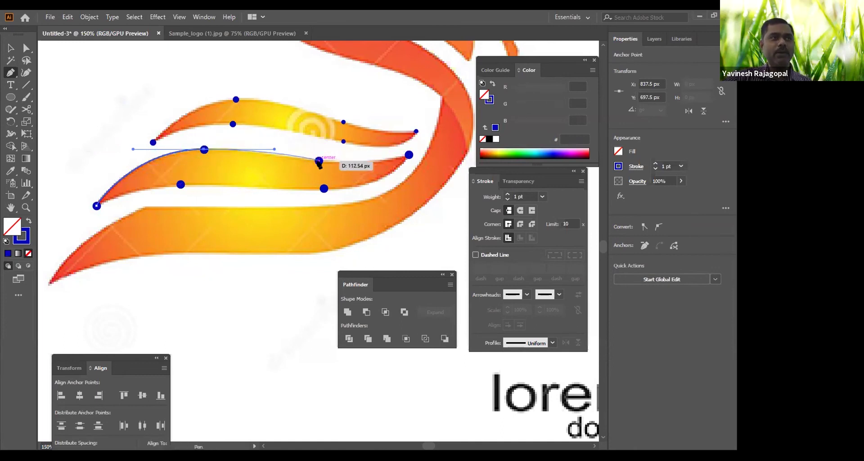
Add a smooth point at the upper-right dot and shape the curve to the upper edge.
left_click_drag(319, 161, 387, 138)
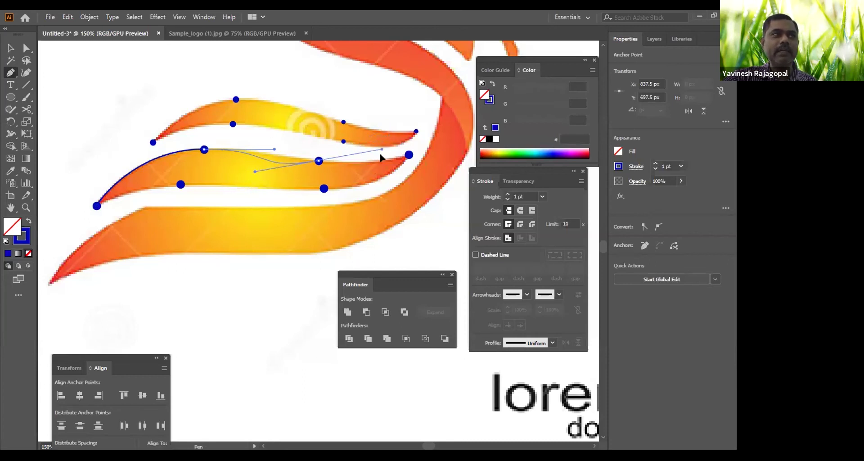
left_click_drag(370, 168, 372, 132)
left_click_drag(341, 155, 351, 168)
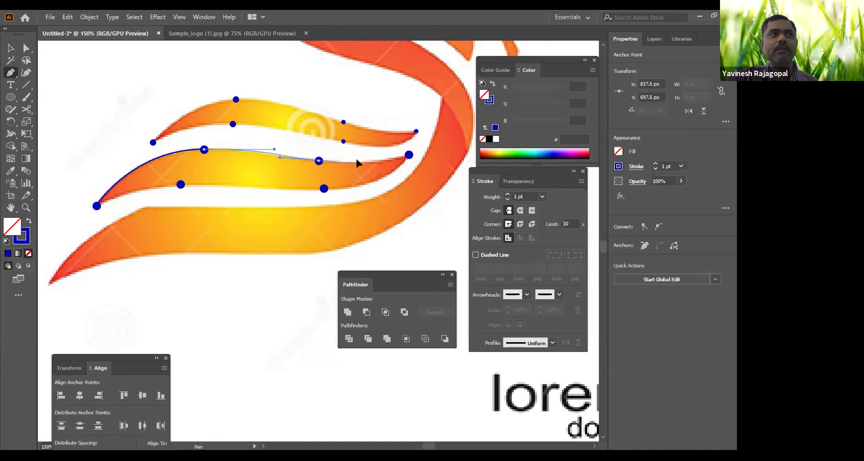
left_click_drag(356, 159, 279, 157)
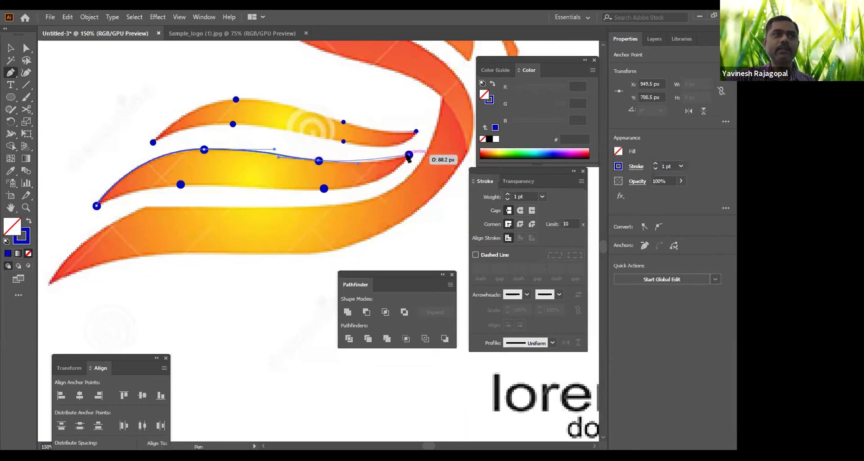
Make a corner at the right tip and curve back along the lower edge to the lower-left dot.
left_click(408, 156)
left_click_drag(409, 156, 265, 168)
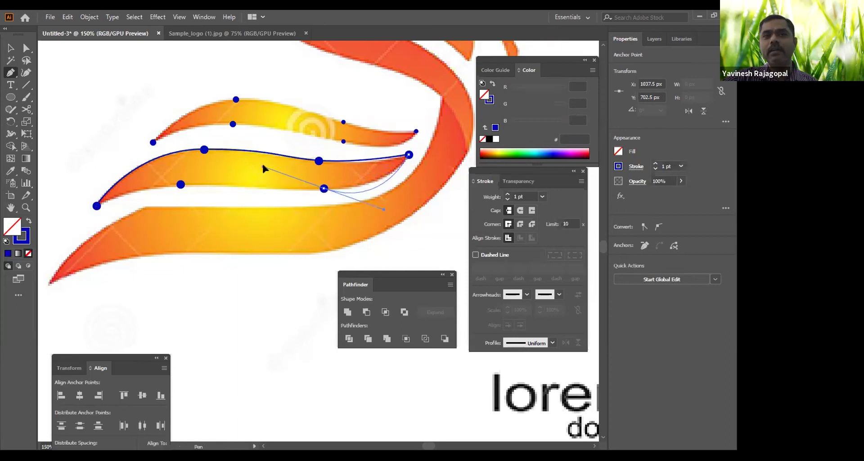
left_click_drag(264, 168, 251, 193)
left_click_drag(180, 185, 143, 186)
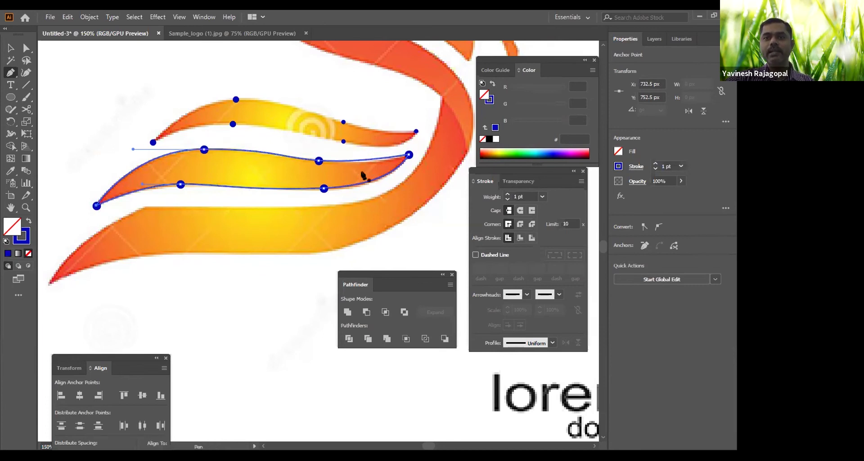
key("a")
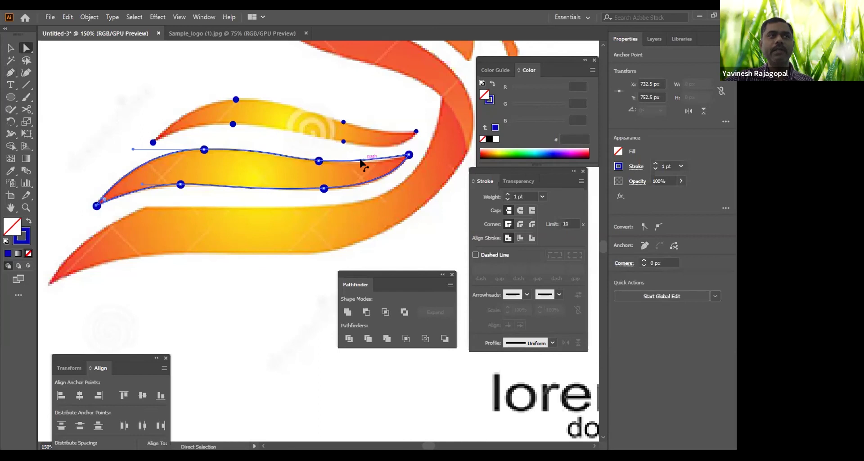
left_click(320, 161)
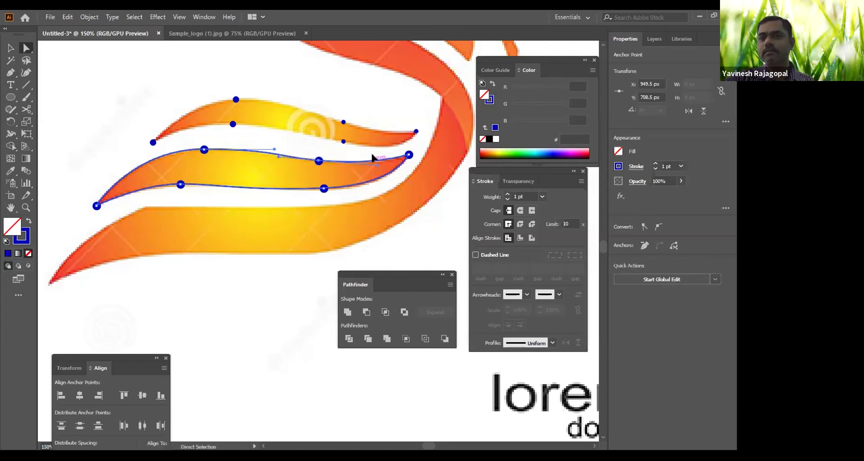
left_click(368, 107)
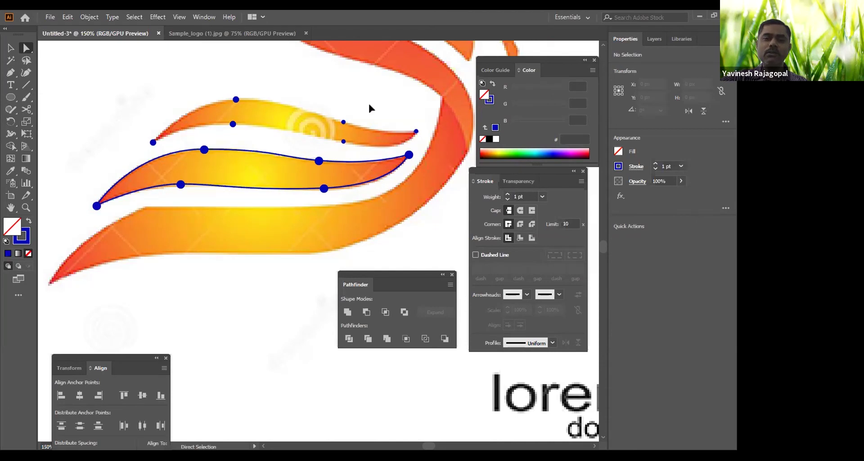
left_click(251, 150)
left_click(204, 150)
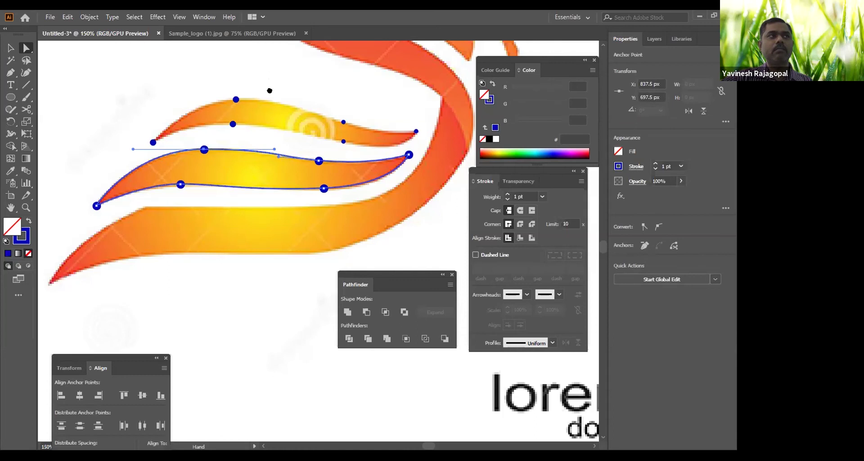
left_click_drag(272, 64, 268, 97)
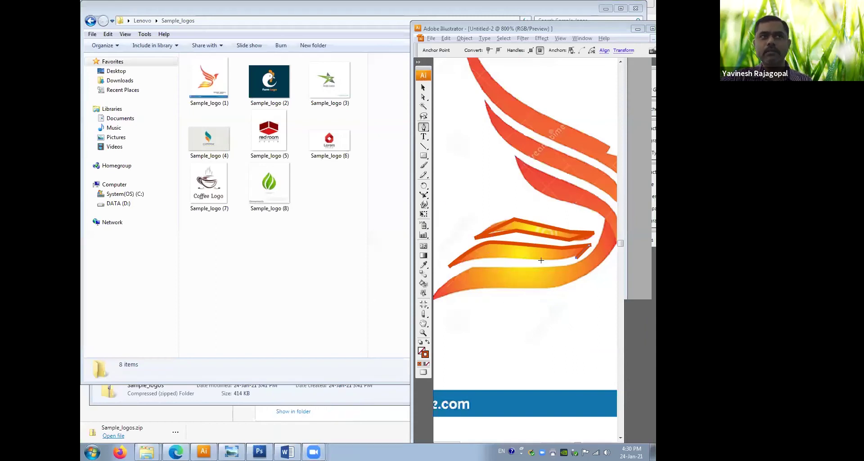
Move the Illustrator window up and close the feather path at its starting anchor.
mouse_move(314, 450)
left_click(316, 431)
left_click_drag(613, 25, 583, 4)
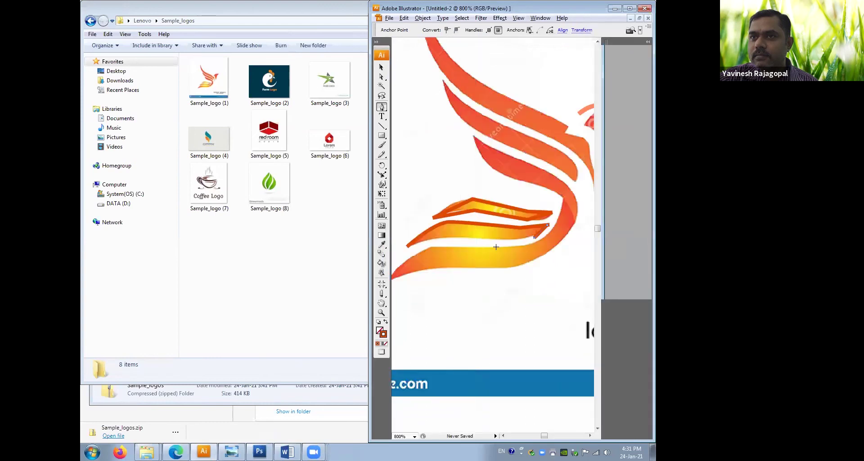
left_click(409, 245)
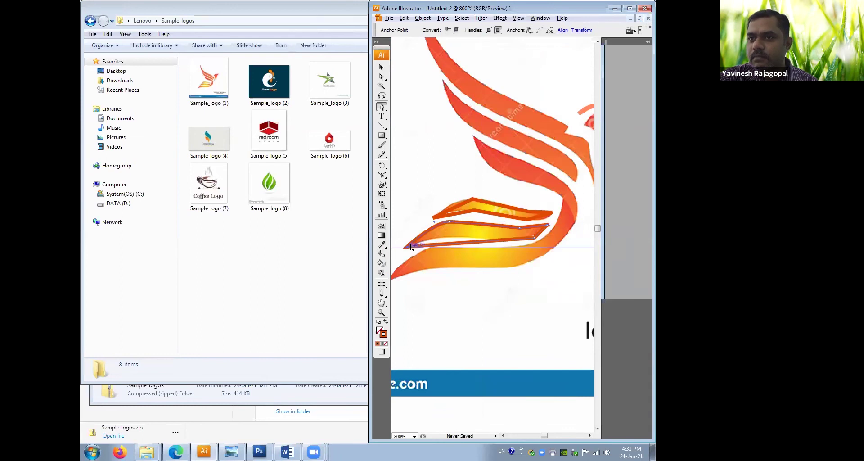
Float the document window and move it toward the screen centre.
left_click(639, 18)
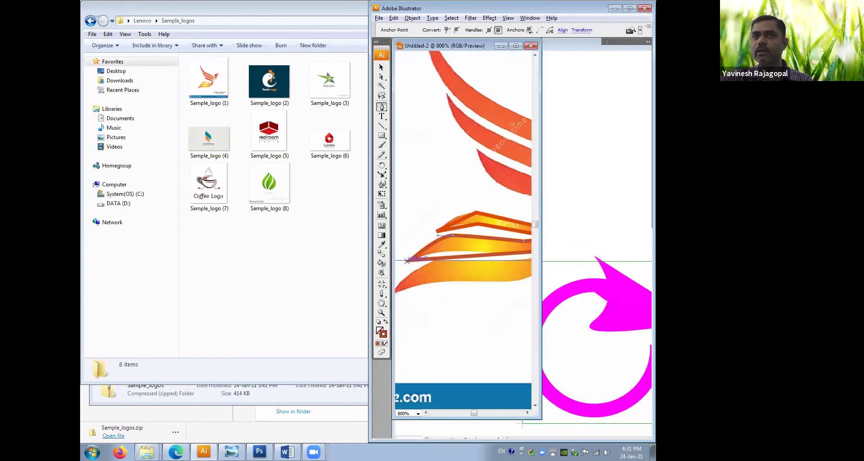
left_click(516, 45)
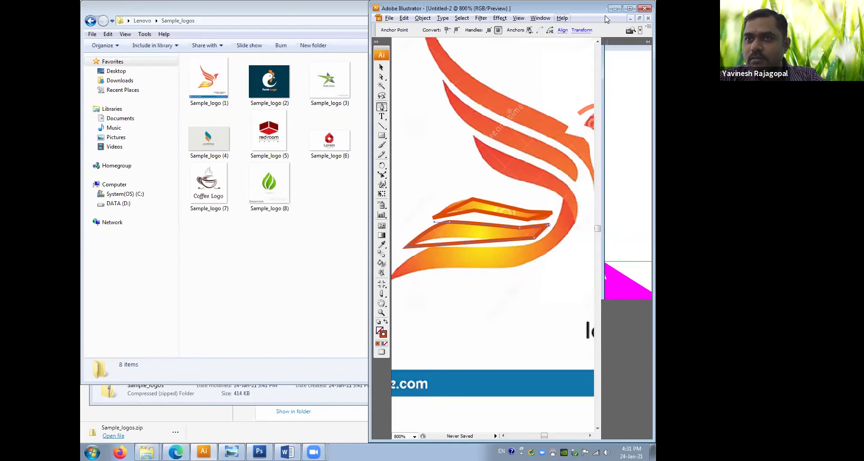
left_click_drag(591, 10, 391, 68)
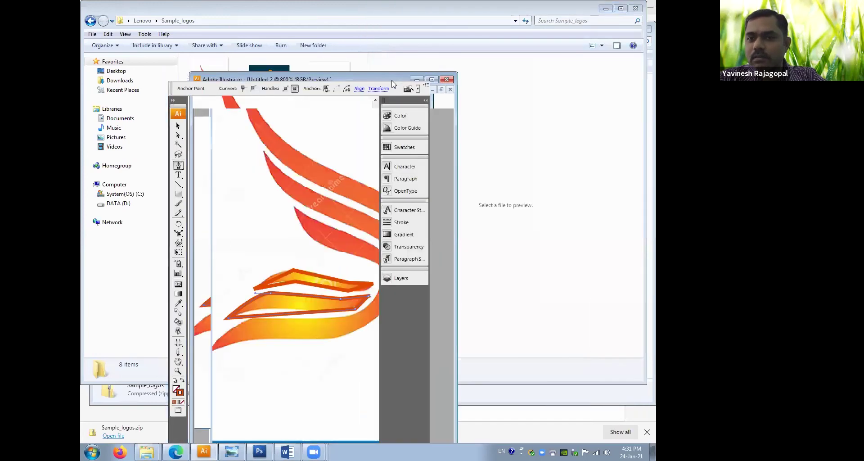
Widen the document window and switch to Direct Selection with nothing selected.
left_click_drag(417, 162, 650, 303)
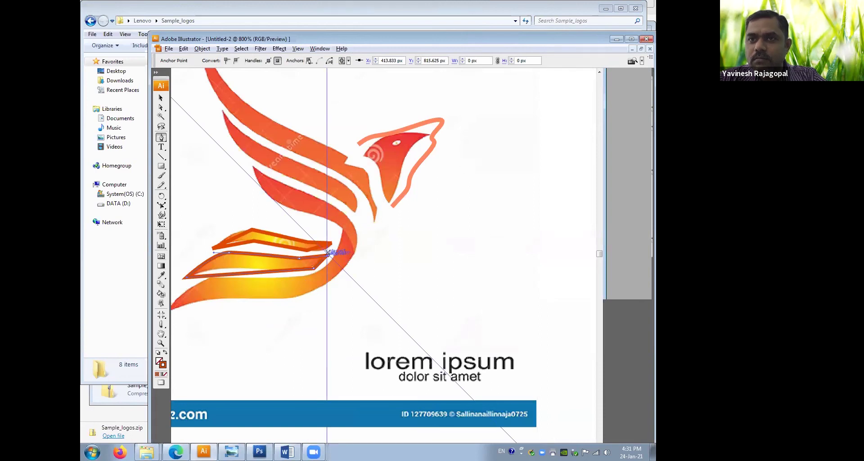
left_click(161, 108)
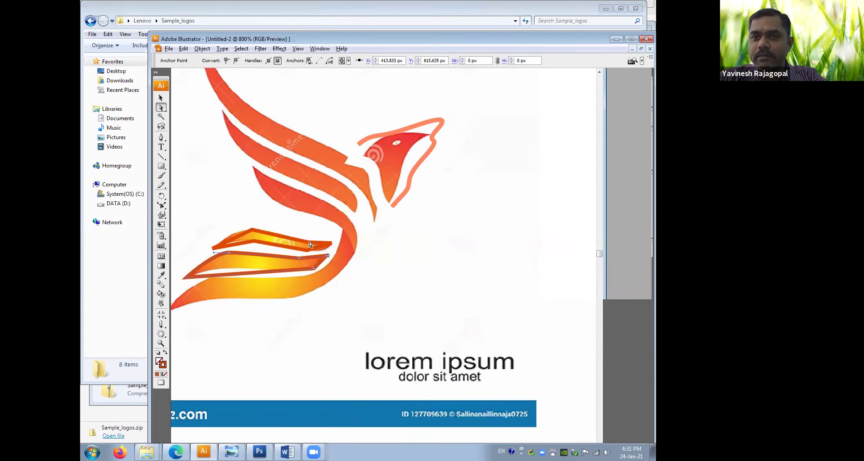
left_click(253, 168)
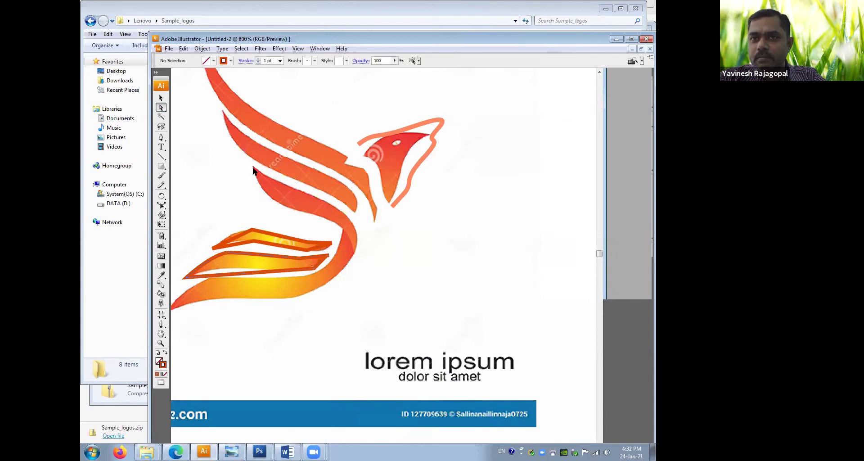
Select the traced wing path and its anchor just left of the right tip.
left_click(318, 251)
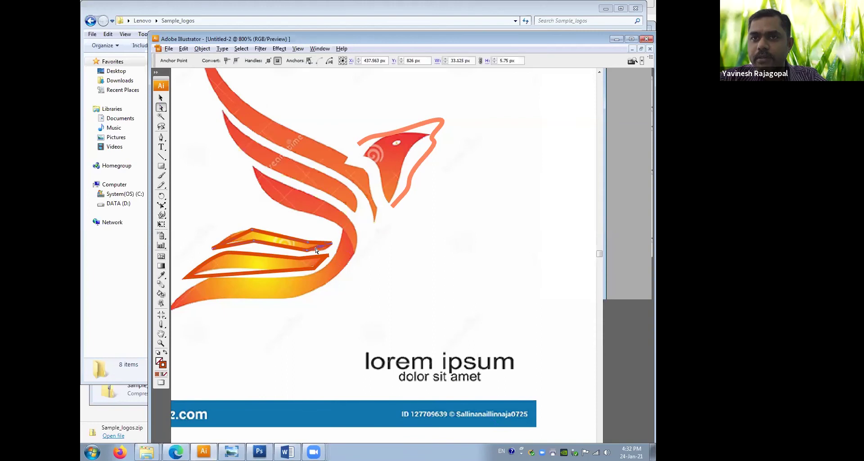
left_click(333, 244)
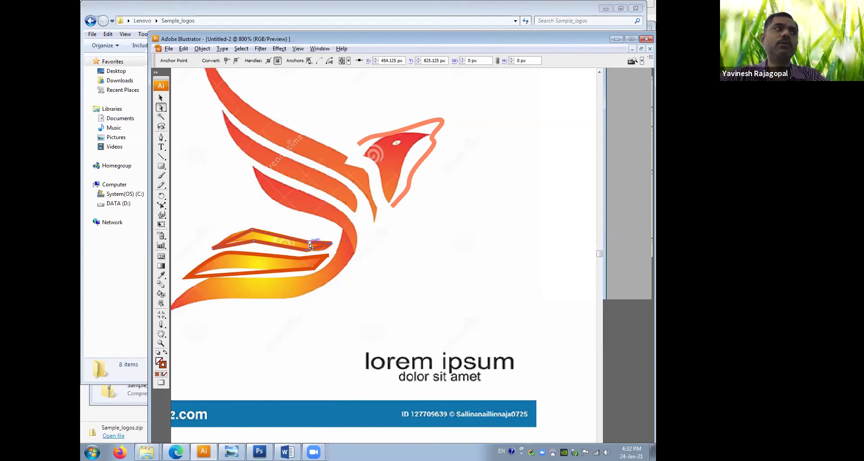
left_click(310, 246)
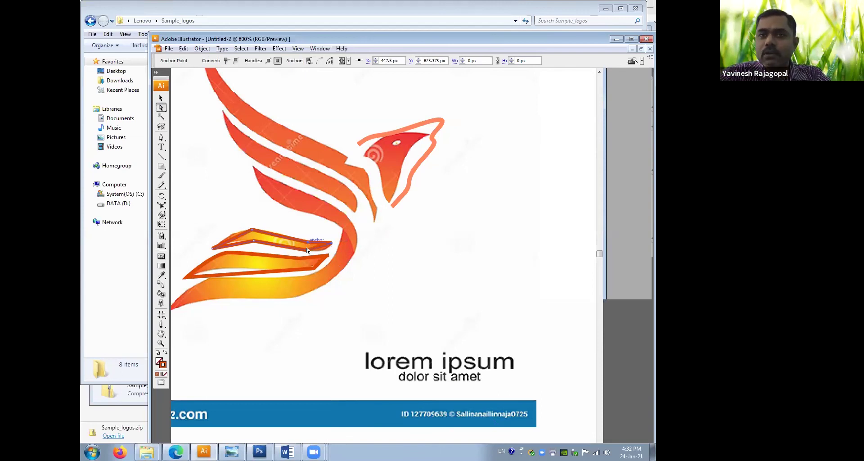
left_click(161, 139)
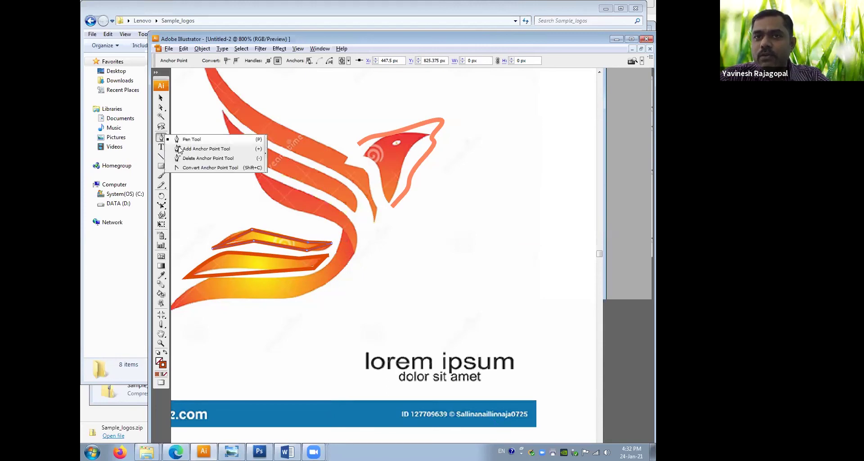
Convert the anchor near the wing path's right tip and drag out curve handles from it.
left_click(191, 168)
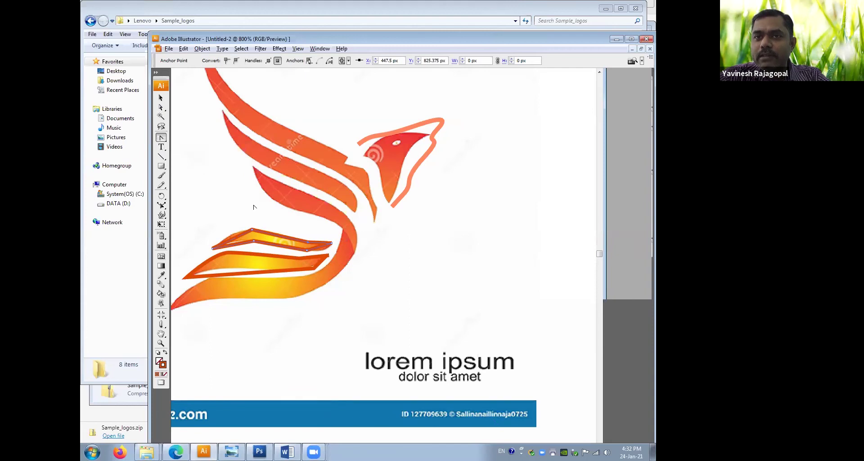
left_click(315, 242)
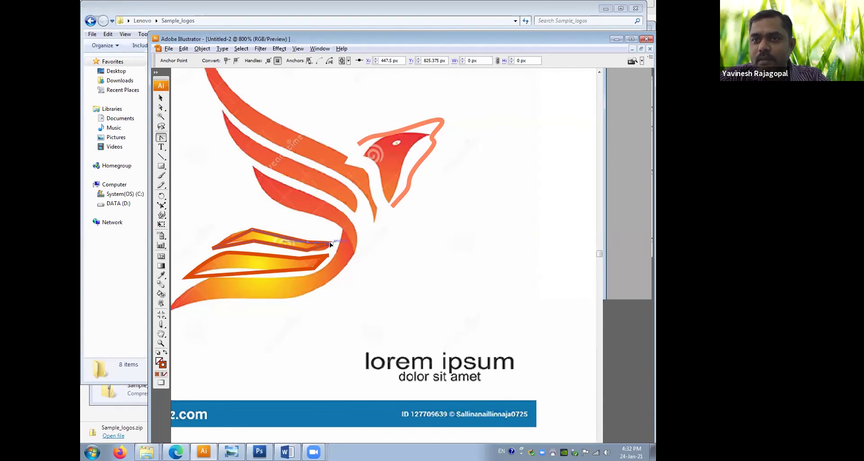
left_click(326, 241)
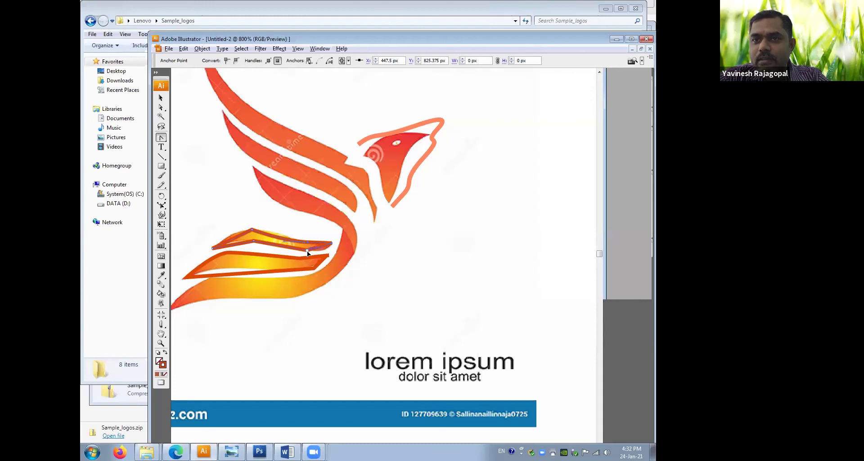
left_click_drag(320, 251, 322, 251)
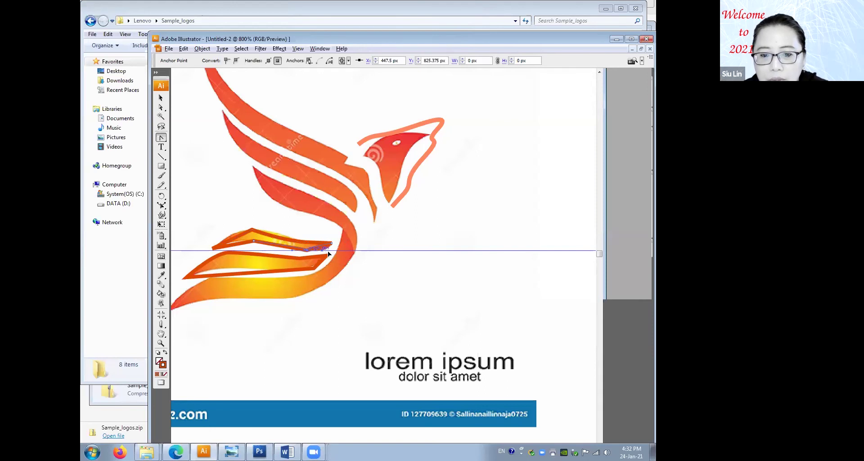
left_click_drag(311, 252, 308, 251)
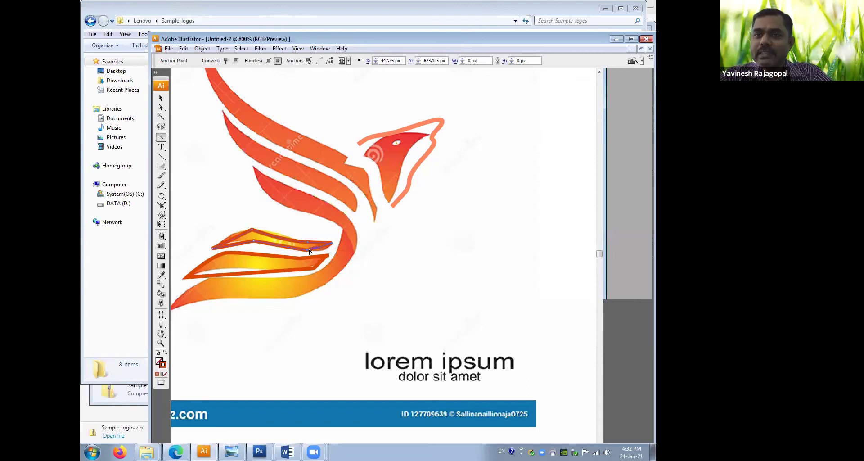
Turn off Smart Guides and drag handles so the wing path curves smoothly over its peak.
left_click(298, 48)
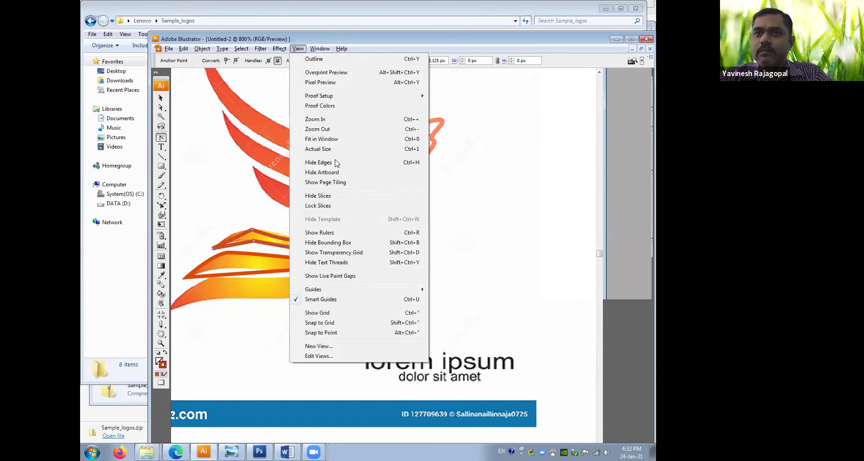
left_click(334, 299)
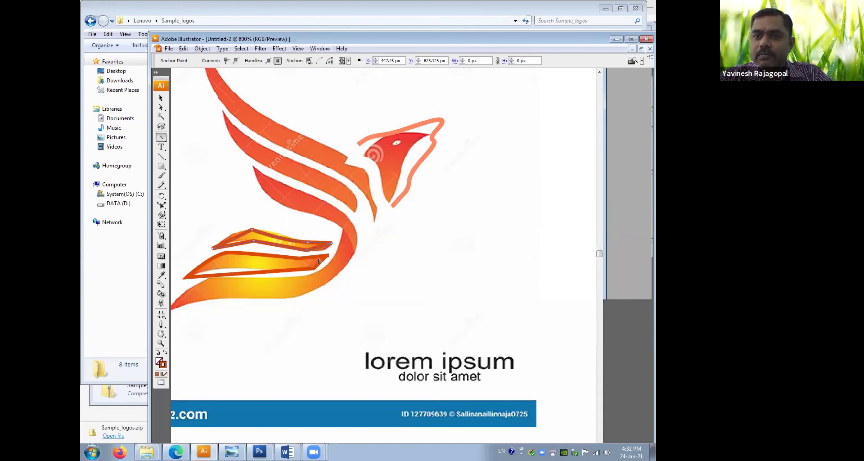
mouse_move(315, 251)
left_mouse_down()
mouse_move(339, 250)
mouse_move(279, 251)
left_mouse_up()
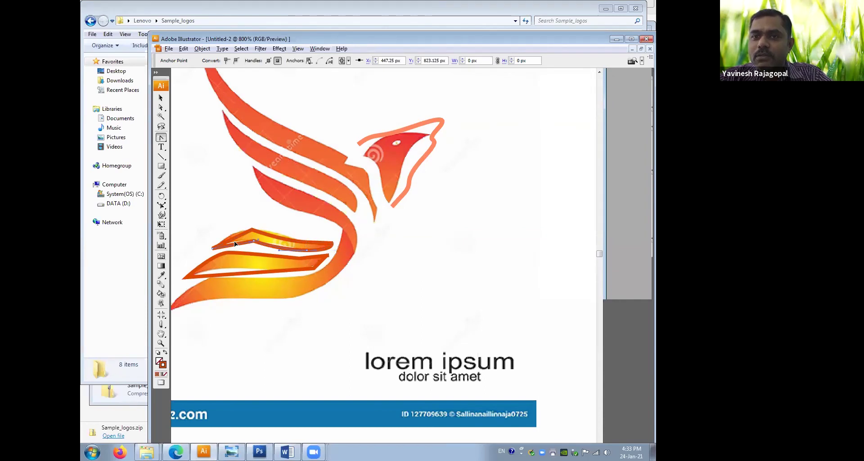
left_click_drag(231, 238, 251, 230)
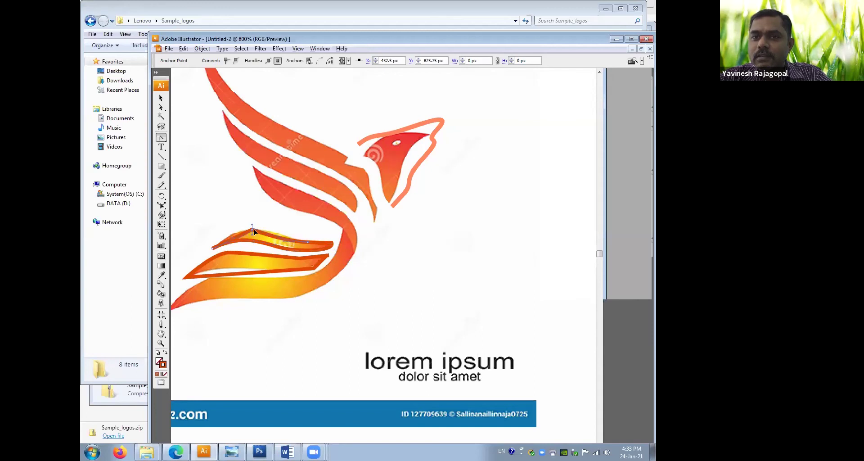
left_click_drag(252, 229, 273, 229)
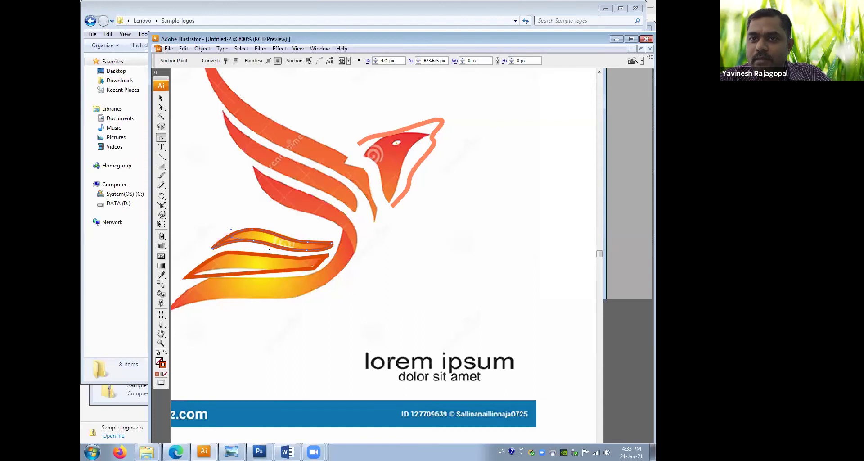
Adjust the right end anchor's handle with Direct Selection to refine the curve.
left_click(332, 245)
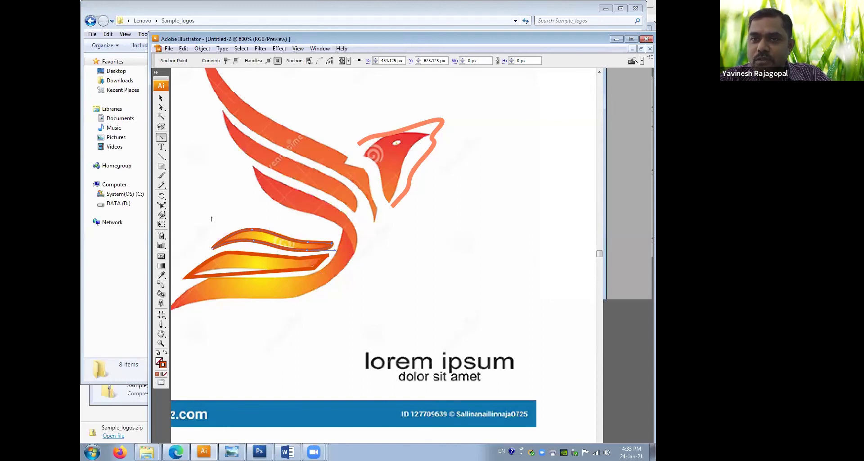
left_click(160, 108)
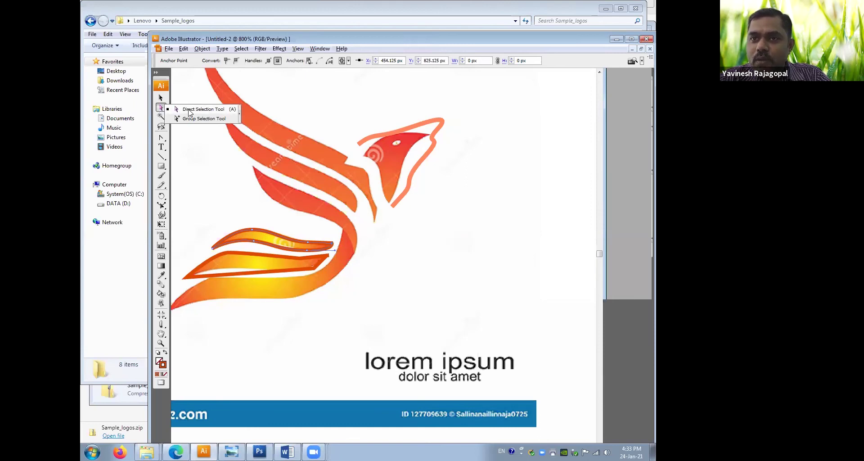
left_click(188, 111)
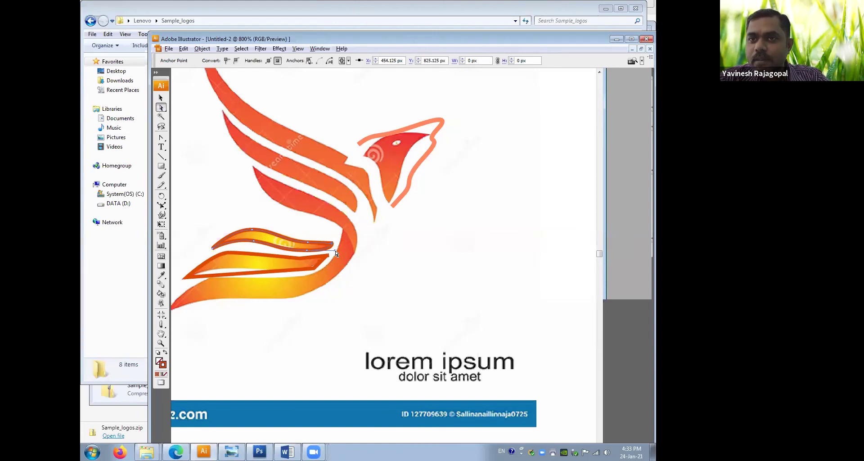
left_click_drag(336, 253, 313, 251)
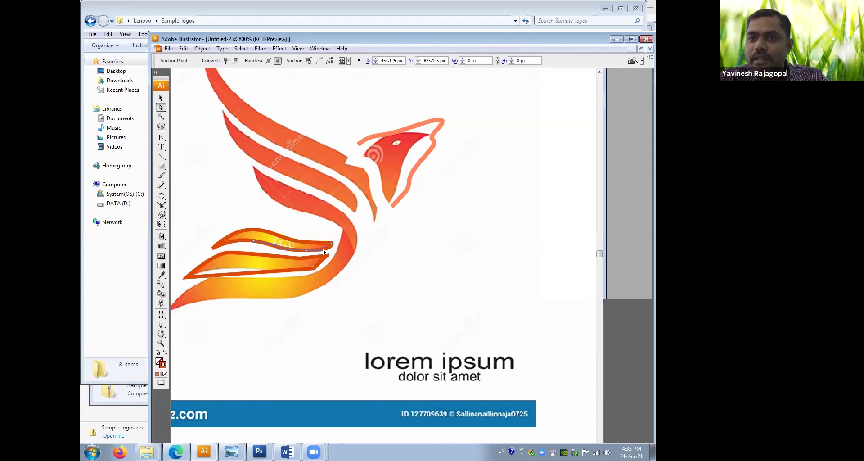
left_click(336, 251)
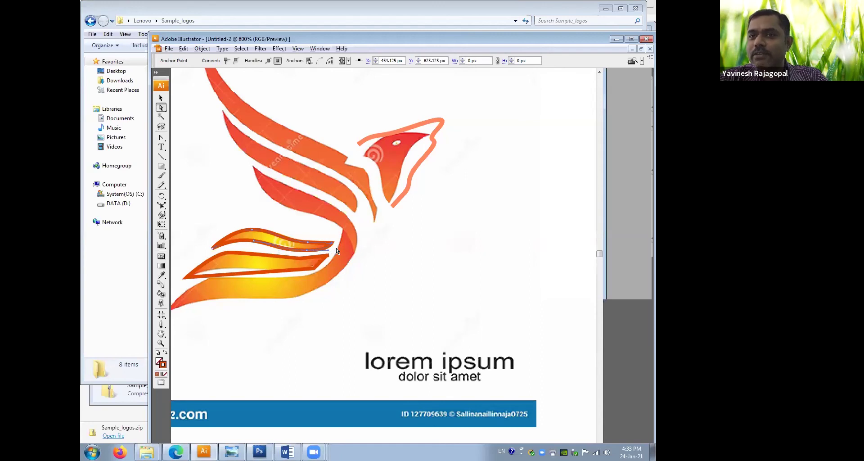
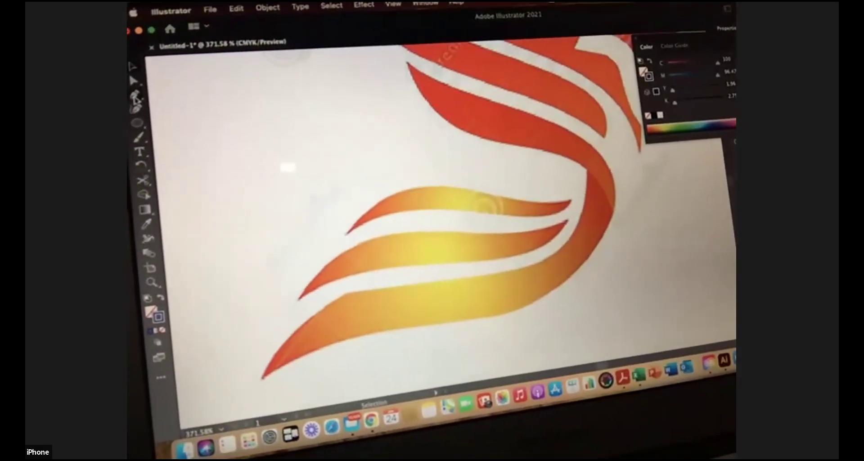
Start a Pen path around the middle wing stripe with two anchors and a curved third.
key("p")
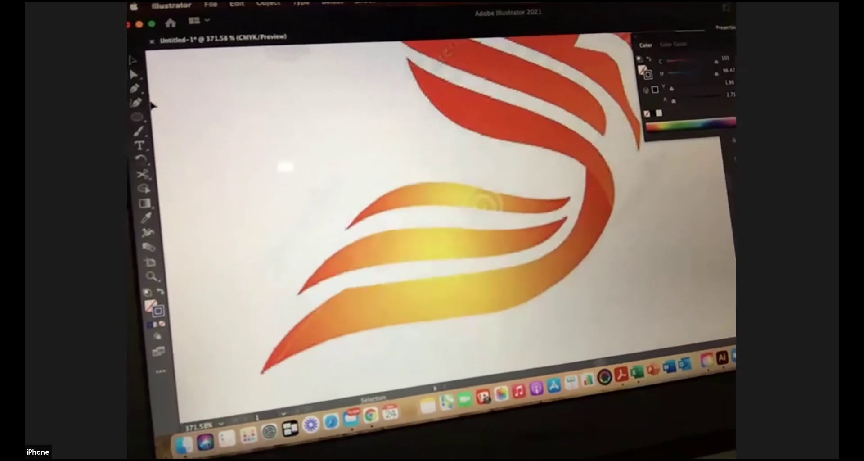
left_click(167, 85)
left_click(232, 128)
left_click_drag(255, 145, 254, 239)
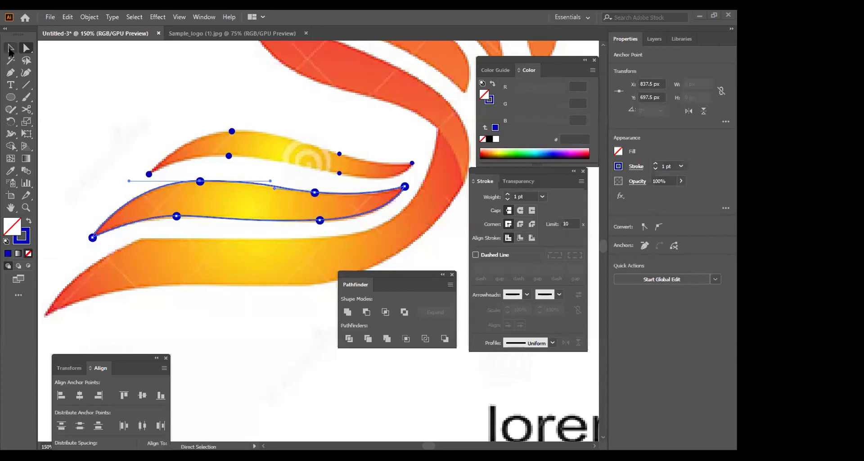
Trace the top stripe's upper edge with curved Pen anchors out to its tip.
left_click(10, 73)
left_click(149, 174)
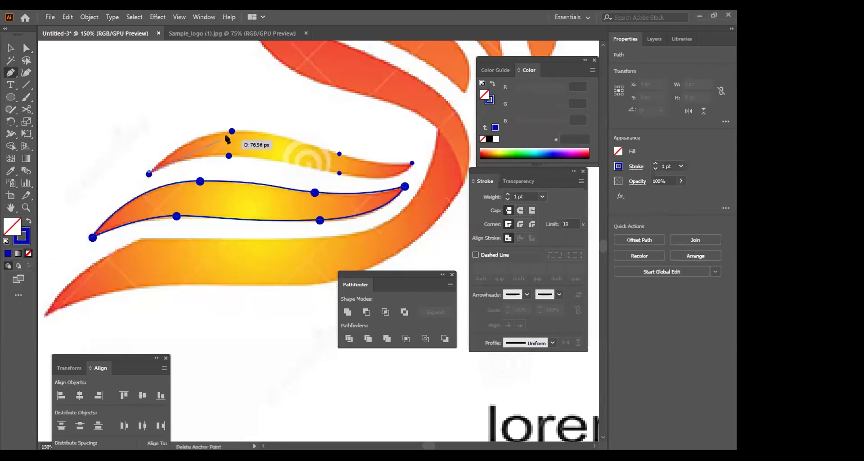
left_click_drag(231, 131, 277, 133)
left_click_drag(340, 154, 366, 165)
left_click(413, 163)
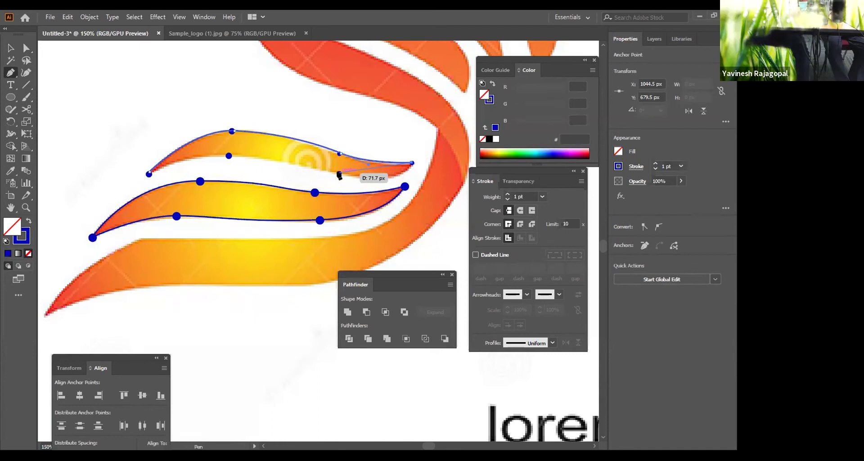
Curve the path back along the stripe's lower edge, close it on the start anchor, and deselect.
mouse_move(339, 176)
left_mouse_down()
mouse_move(344, 170)
mouse_move(315, 196)
mouse_move(336, 174)
mouse_move(327, 172)
left_mouse_up()
left_click_drag(229, 156, 229, 157)
left_click_drag(149, 174, 152, 175)
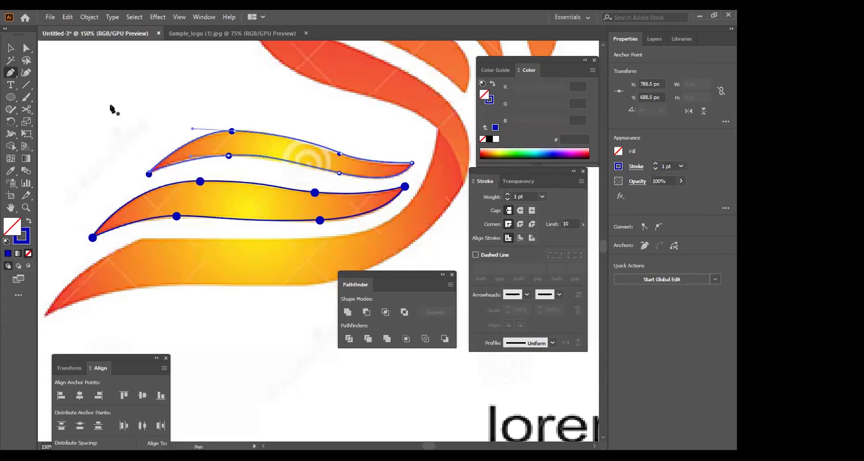
key("v")
left_click(134, 107)
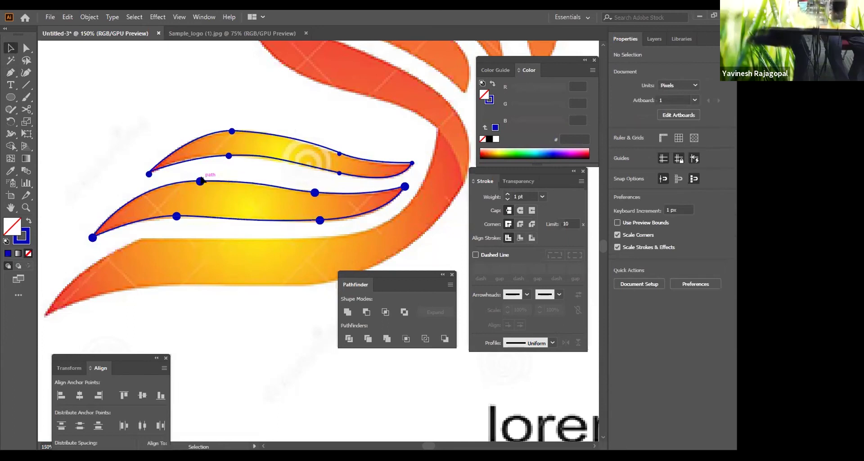
Fit the artboard in view and lock the placed reference JPG with Ctrl+2.
key("ctrl+a")
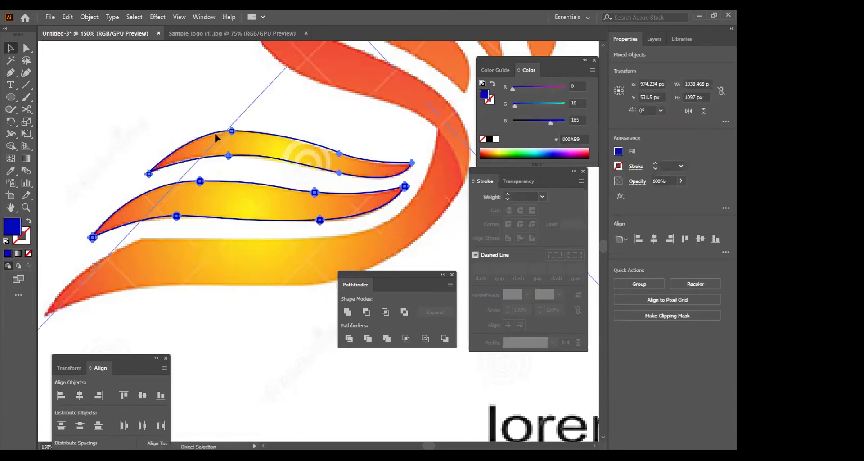
key("ctrl+0")
left_click(195, 216)
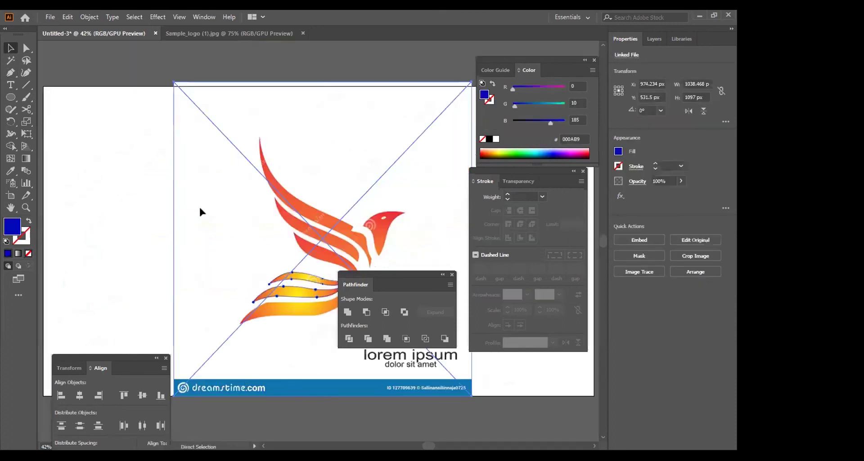
key("ctrl+2")
left_click_drag(220, 260, 340, 321)
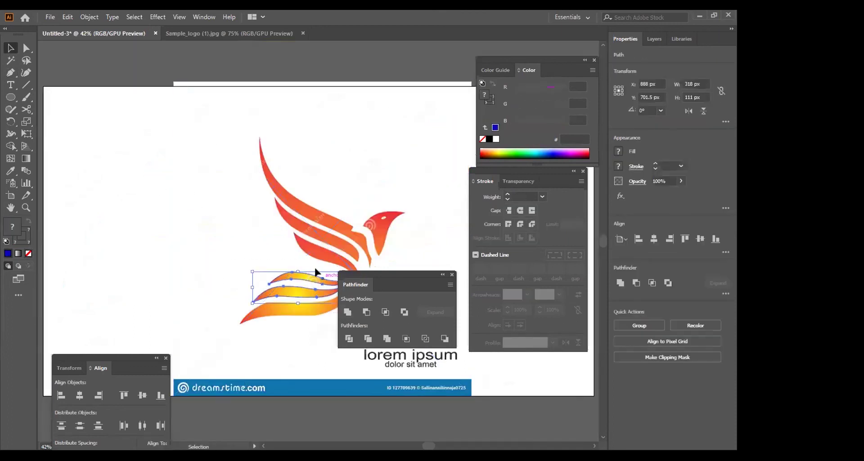
left_click(309, 293, "ctrl")
key("ctrl+shift+a")
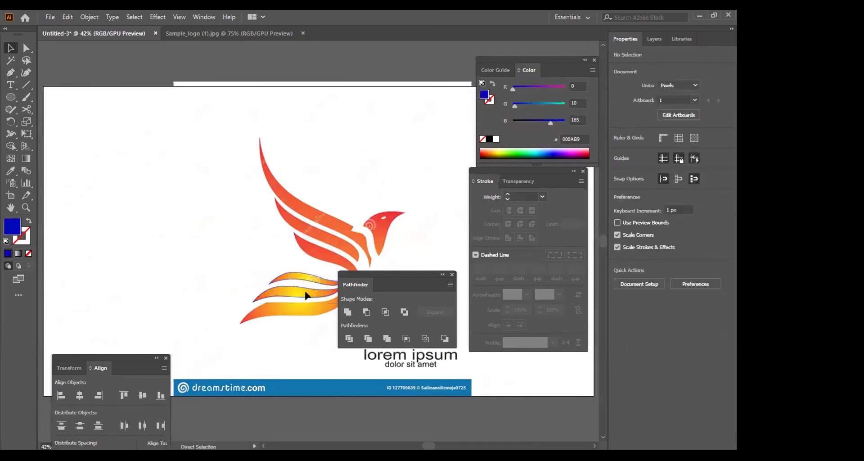
Zoom in on the wing stripes and attempt an anchor deletion, dismissing the alert.
key("ctrl+plus")
key("ctrl+plus")
key("ctrl+plus")
key("ctrl+plus")
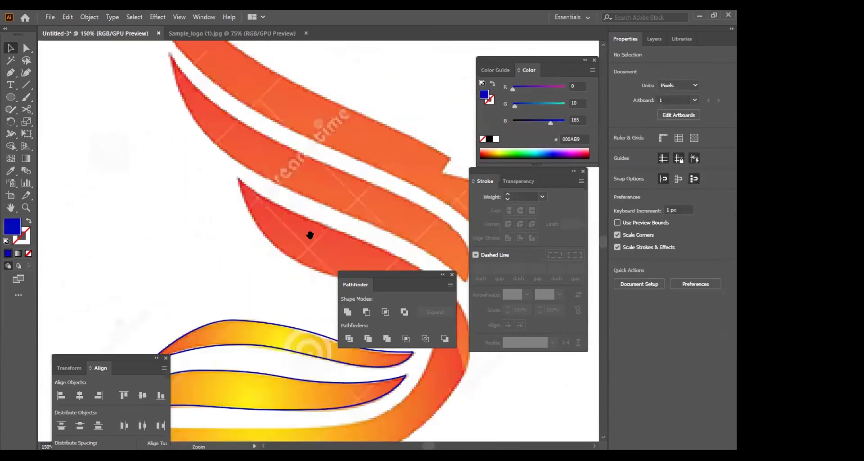
scroll(309, 234, "down", 5)
left_click_drag(293, 174, 353, 100)
key("ctrl+plus")
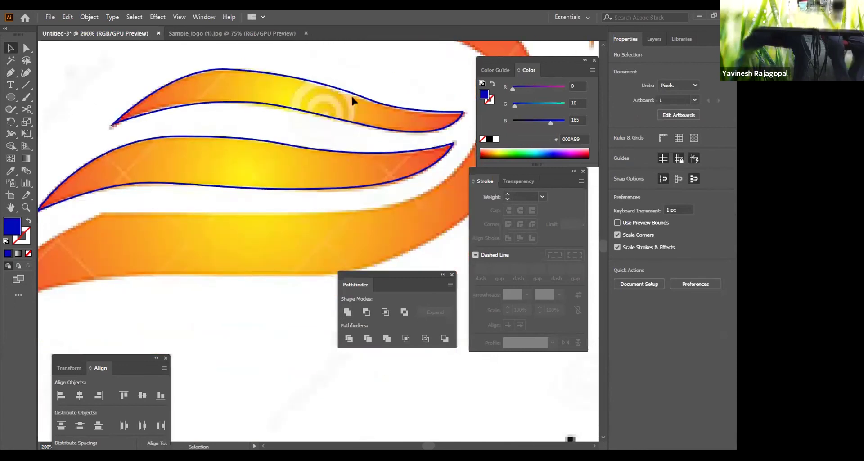
key("p")
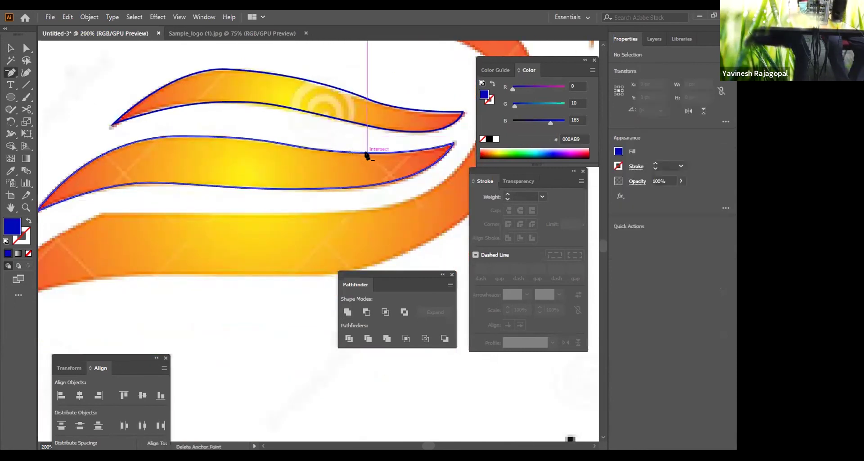
left_click(365, 155)
key("Return")
key("a")
left_click(366, 155)
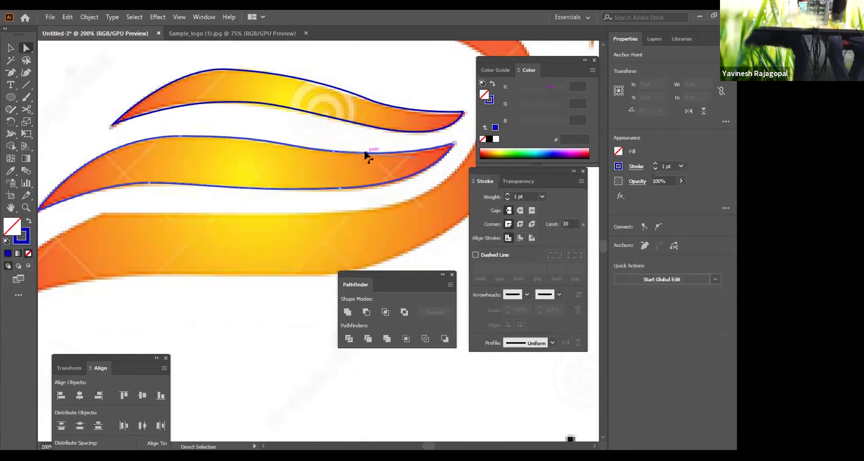
Delete an anchor from the middle stripe's top edge, then deselect the stripe.
key("p")
left_click(333, 152)
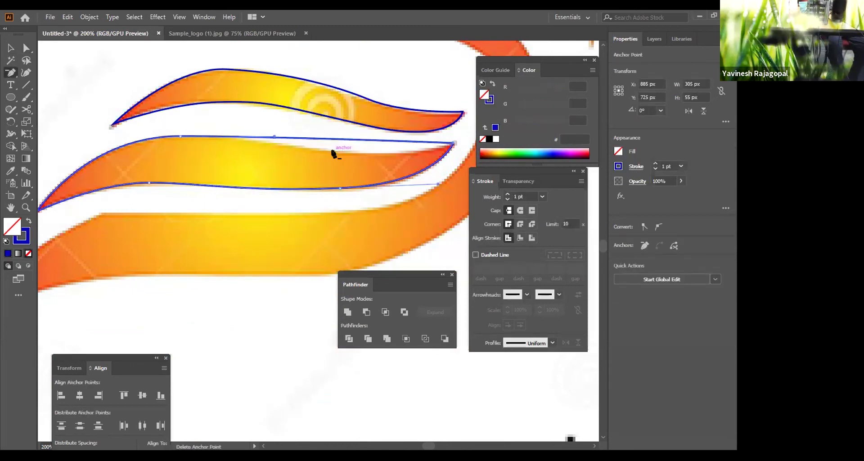
key("a")
left_click(409, 79)
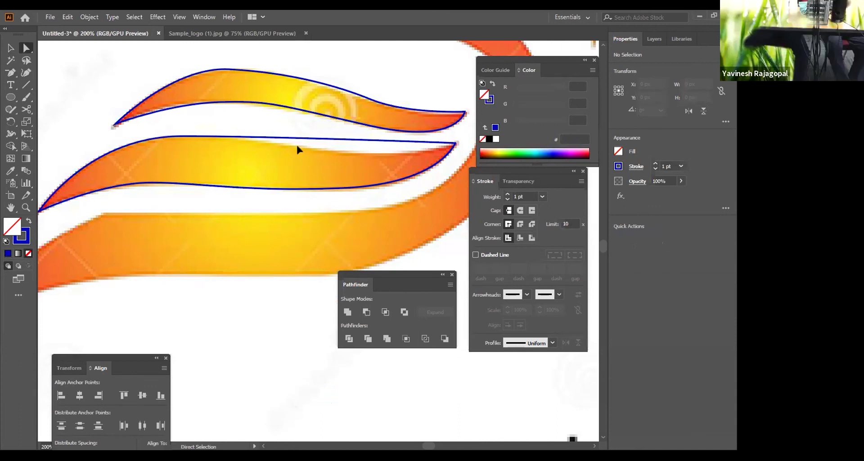
scroll(297, 129, "right", 3)
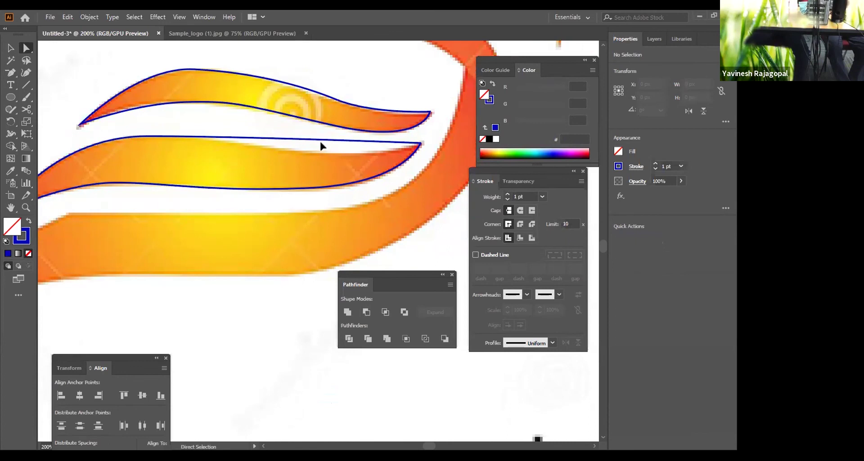
Add a new anchor on the middle stripe's top edge with the Add Anchor Point Tool.
left_click(9, 75)
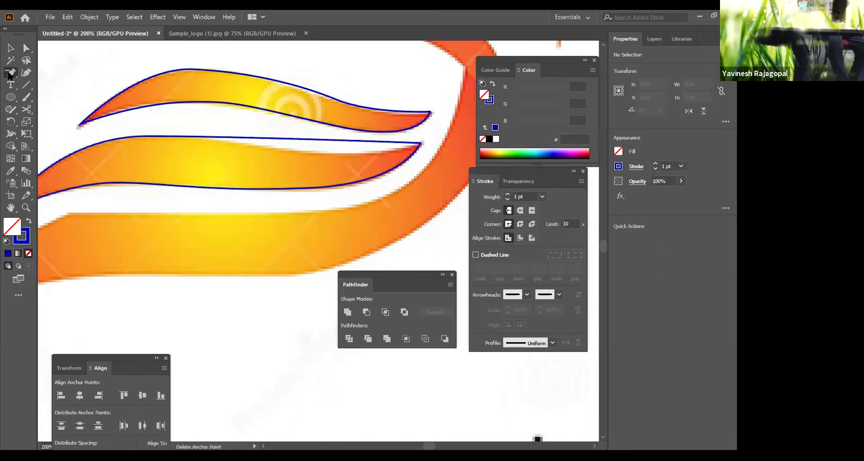
left_click(9, 74)
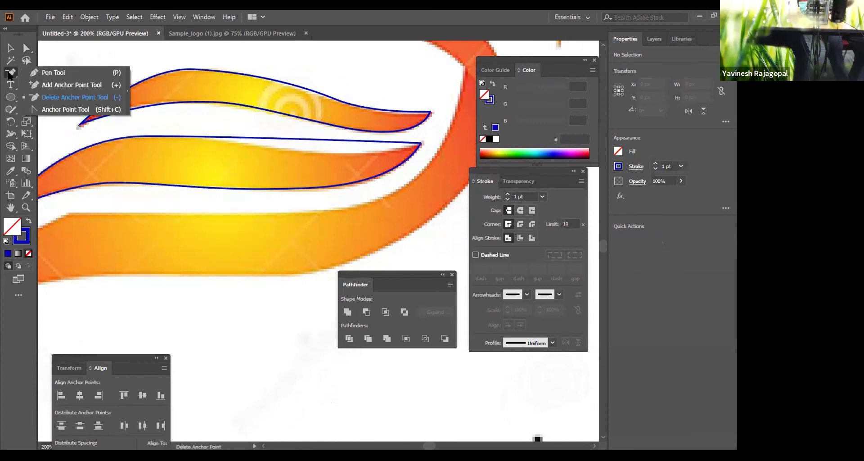
left_click(66, 85)
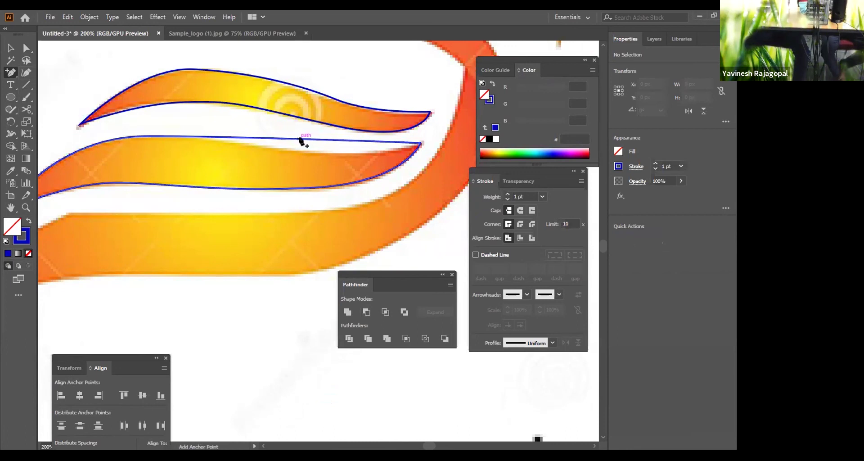
left_click(300, 140)
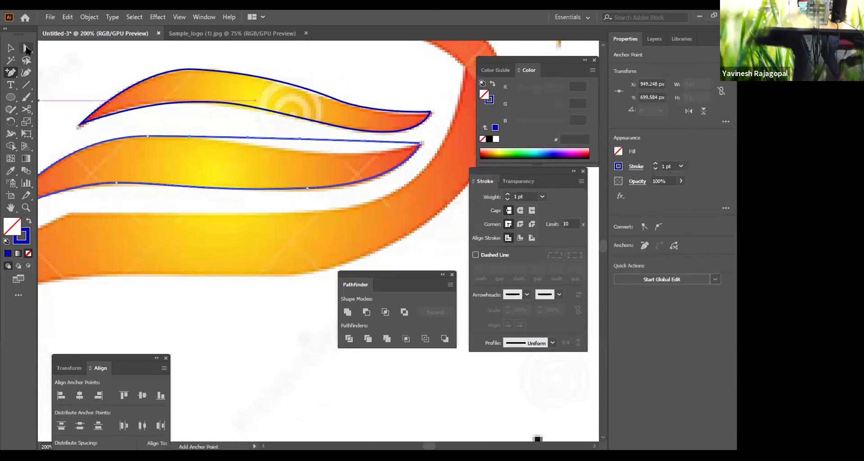
Pull the new anchor down with Direct Selection so the edge matches the reference.
left_click(26, 48)
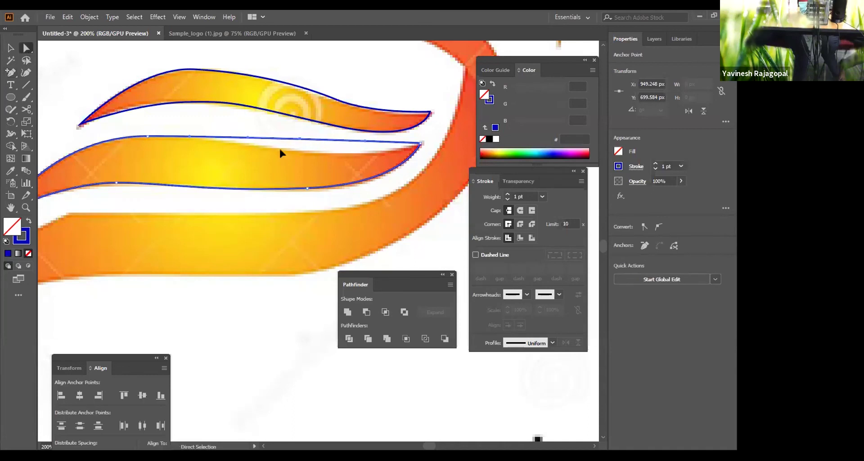
left_click_drag(299, 139, 307, 147)
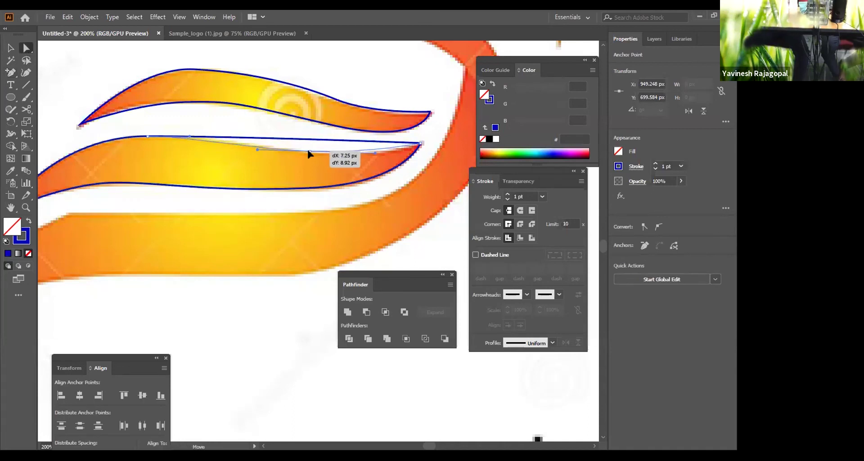
left_click(300, 130)
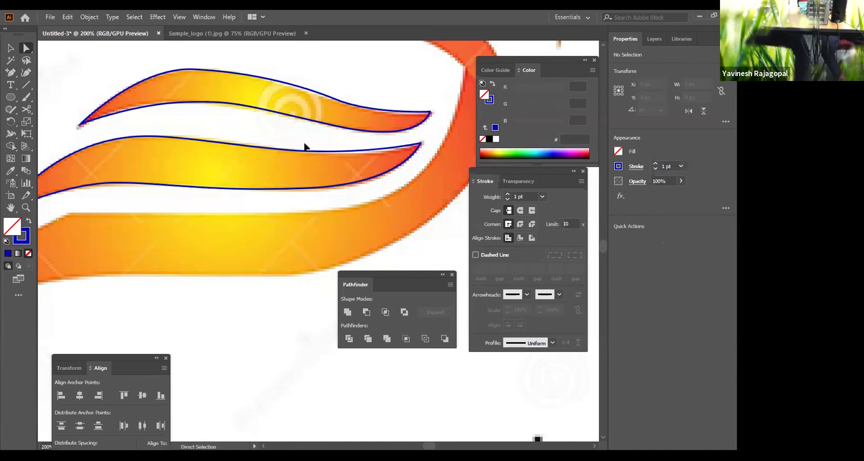
left_click(305, 150)
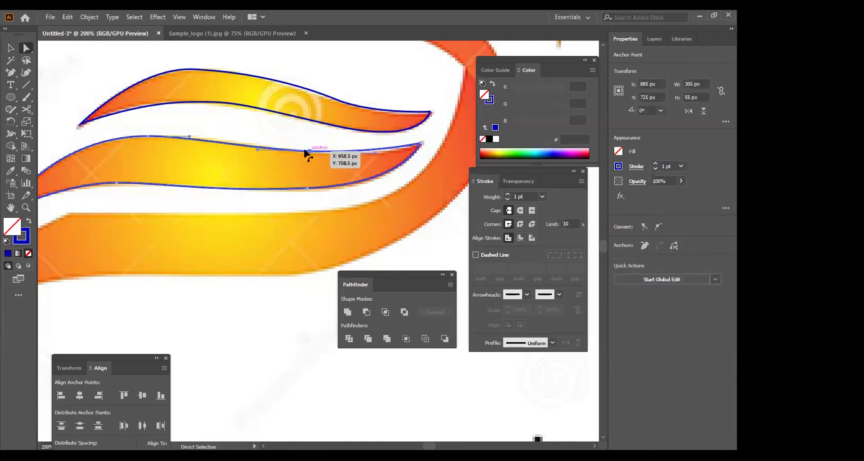
left_click(310, 151)
left_click(276, 140)
mouse_move(250, 131)
left_mouse_down()
mouse_move(286, 131)
mouse_move(243, 140)
left_mouse_up()
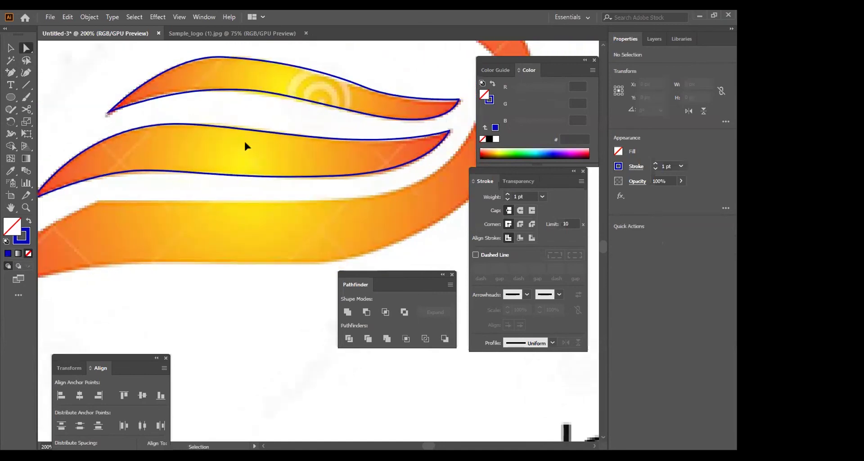
Draw a curved Pen path from the lowest band's tip along its edge toward the red arc.
key("ctrl+minus")
key("ctrl+minus")
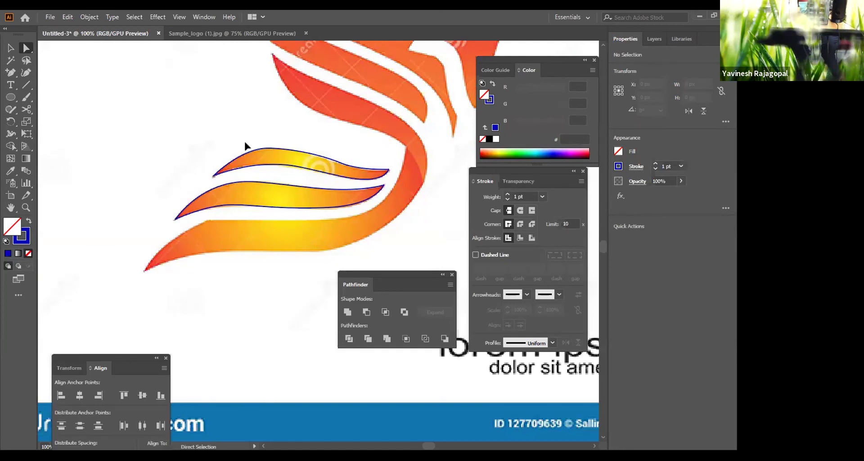
key("p")
left_click(140, 271)
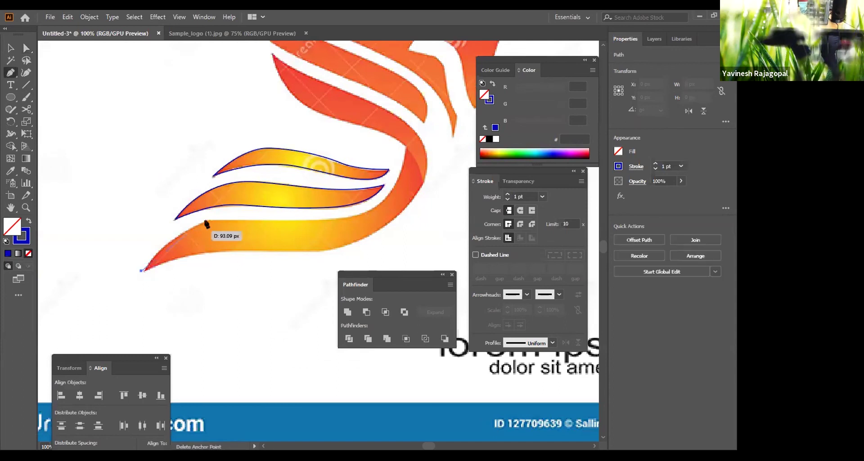
left_click_drag(179, 234, 207, 224)
left_click(209, 221)
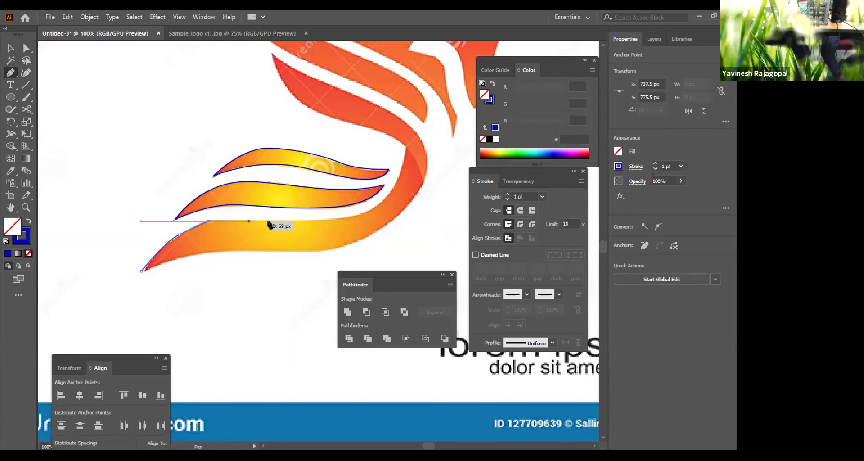
left_click_drag(318, 222, 331, 221)
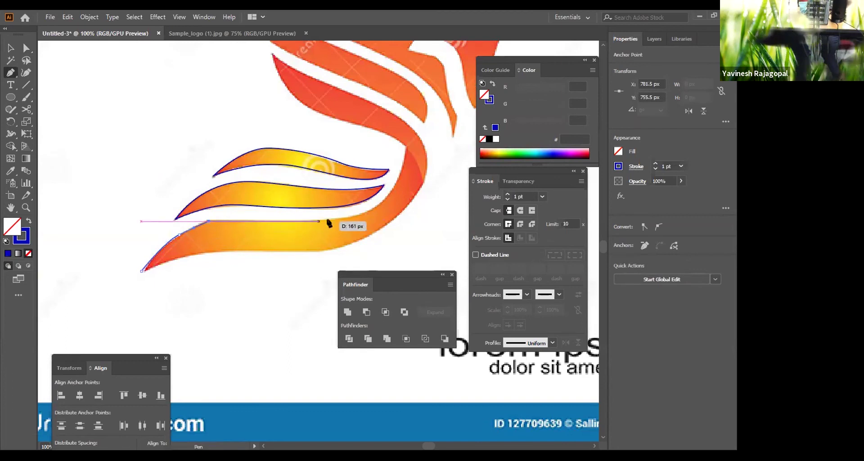
left_click_drag(391, 189, 420, 163)
Trace along the red arc's edge, then undo the last two segments.
scroll(367, 222, "up", 4)
scroll(313, 209, "down", 2)
scroll(342, 159, "down", 1)
scroll(349, 115, "up", 1)
scroll(292, 189, "down", 1)
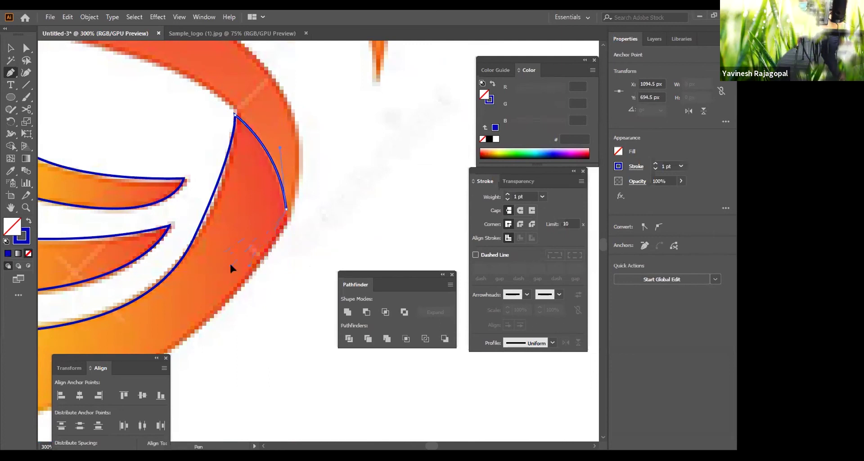
left_click_drag(230, 261, 179, 335)
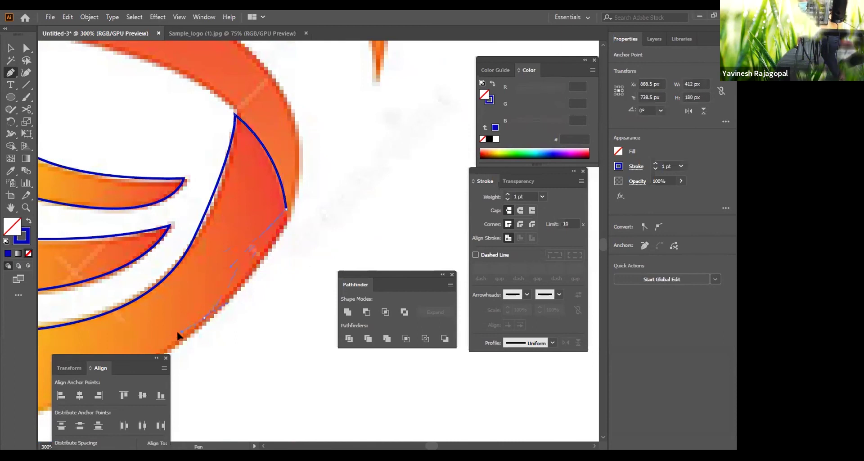
left_click(204, 314)
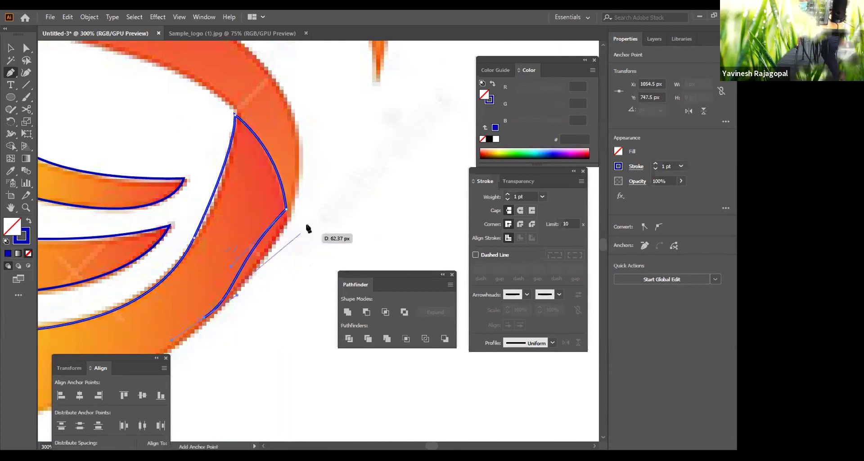
key("ctrl+z")
key("ctrl+z")
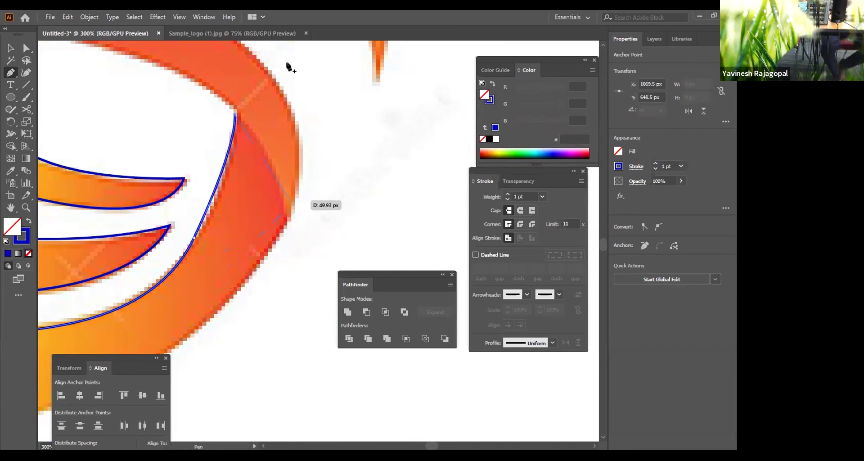
Place a curved anchor at the arc's right corner and shorten its lower handle with Alt.
scroll(288, 67, "down", 2)
scroll(288, 67, "left", 2)
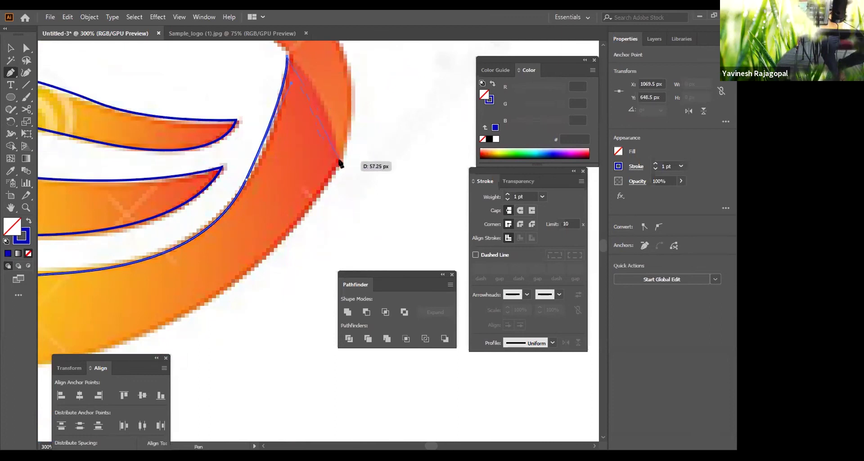
left_click_drag(341, 160, 347, 226)
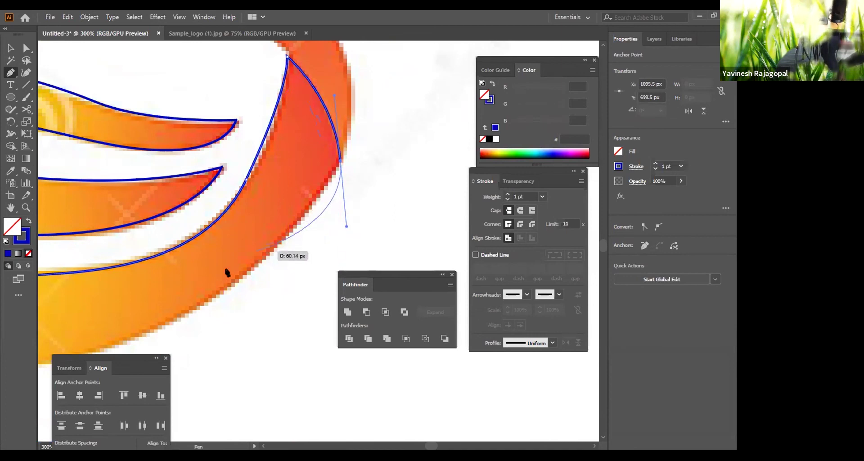
left_click_drag(206, 302, 336, 201)
key("ctrl+z")
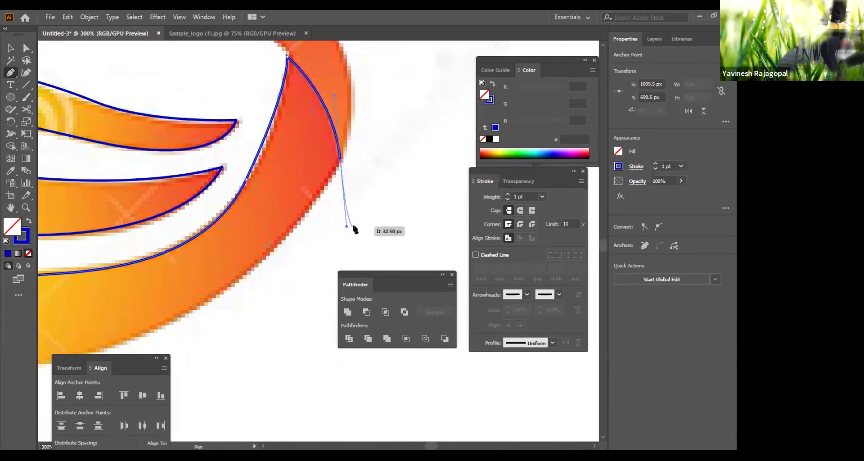
key("alt")
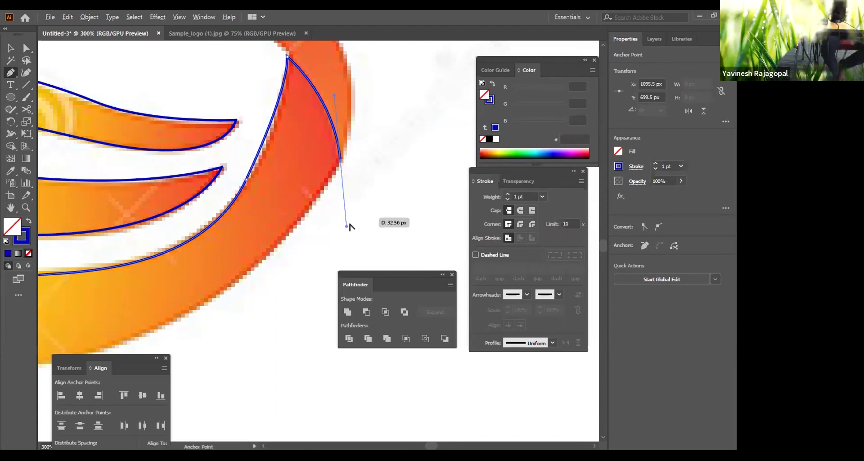
left_click_drag(346, 223, 309, 222)
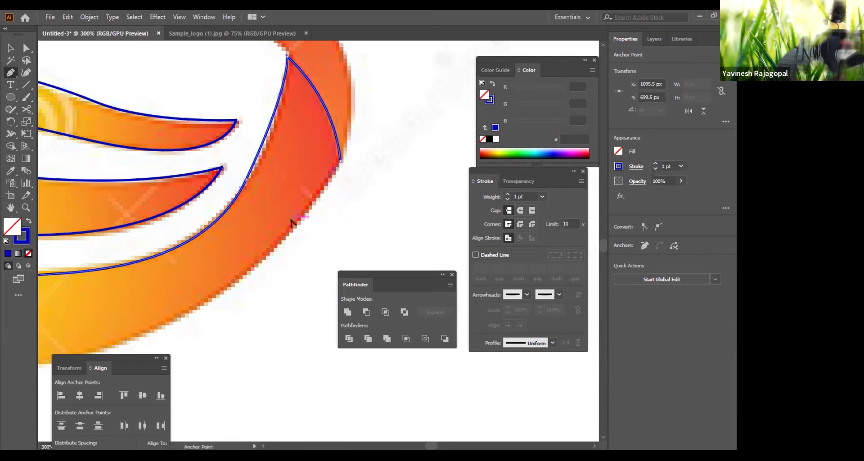
Continue the path along the band's underside and close it on the start anchor.
left_click(185, 311)
left_click_drag(150, 333, 93, 360)
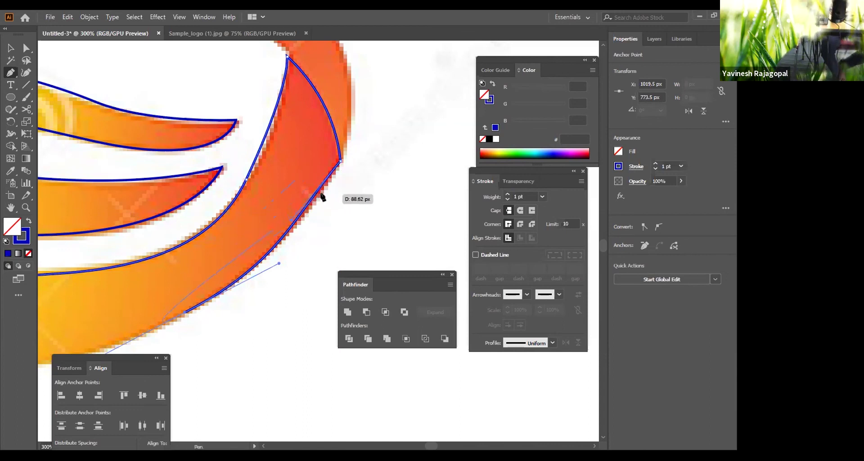
key("ctrl+minus")
key("ctrl+minus")
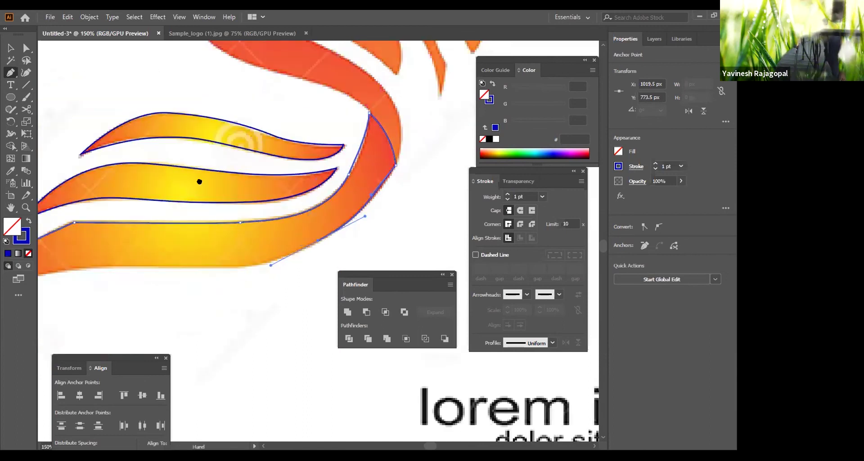
scroll(199, 181, "left", 3)
scroll(343, 190, "right", 3)
scroll(266, 193, "left", 2)
scroll(374, 189, "left", 3)
scroll(374, 190, "down", 1)
scroll(374, 189, "right", 3)
scroll(296, 189, "left", 3)
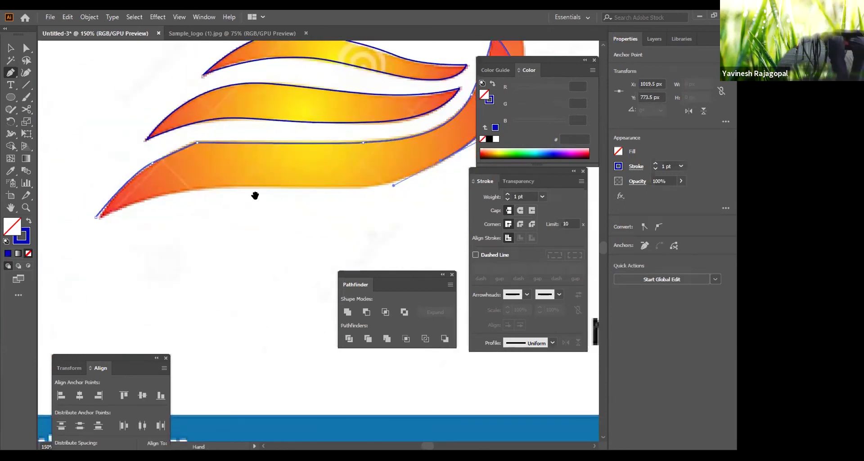
scroll(255, 195, "right", 3)
left_click_drag(314, 190, 222, 212)
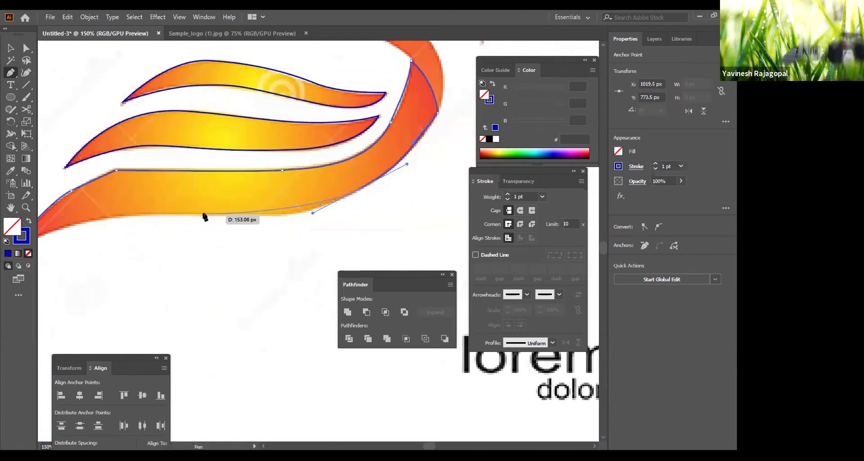
left_click(124, 214)
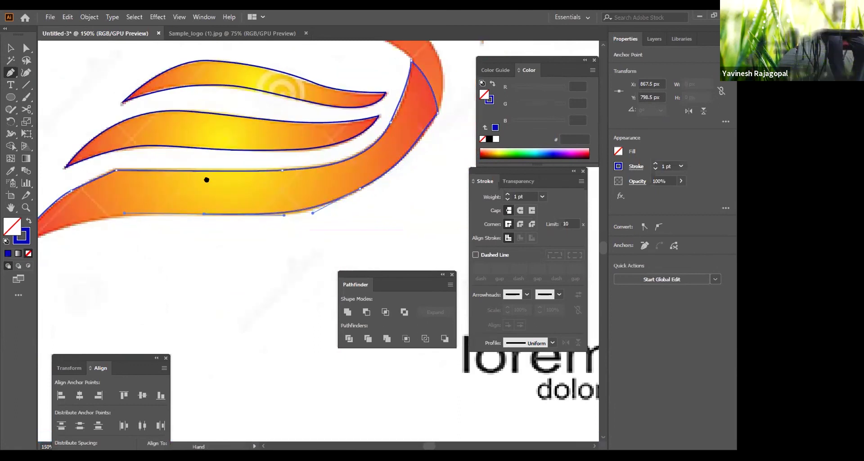
scroll(208, 180, "left", 5)
scroll(210, 183, "down", 2)
left_click(158, 200)
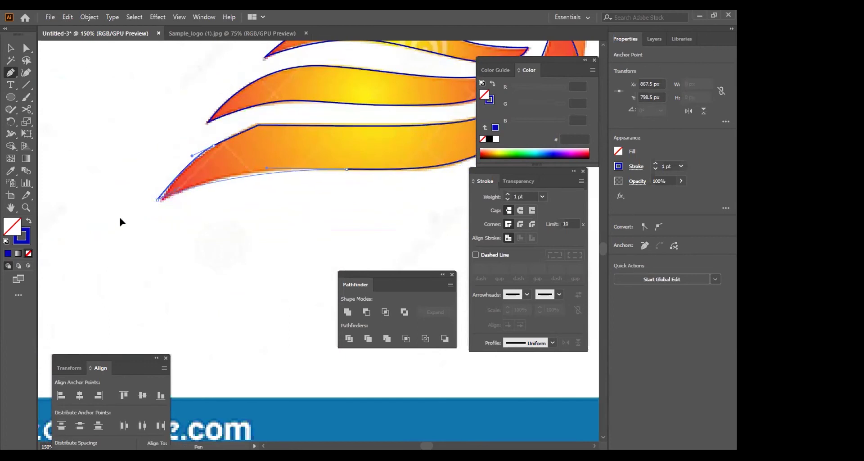
Select the arc's inner-curve and corner anchors with Direct Selection for adjustment.
key("a")
scroll(222, 214, "right", 4)
scroll(222, 214, "up", 1)
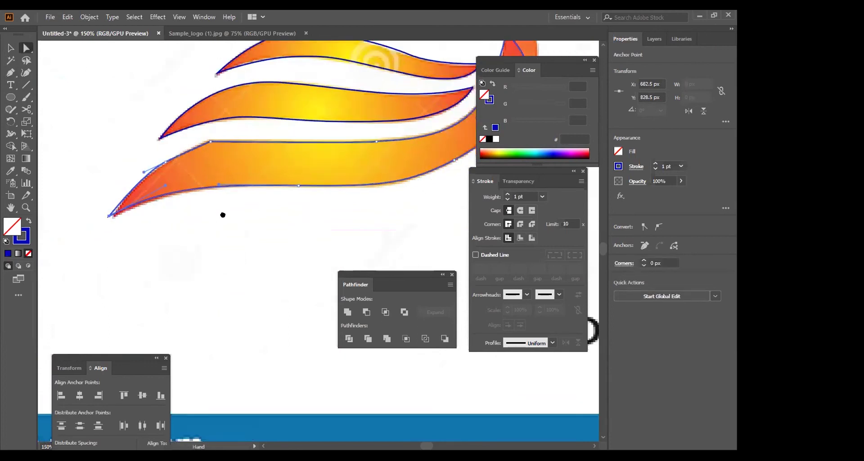
scroll(318, 174, "up", 2)
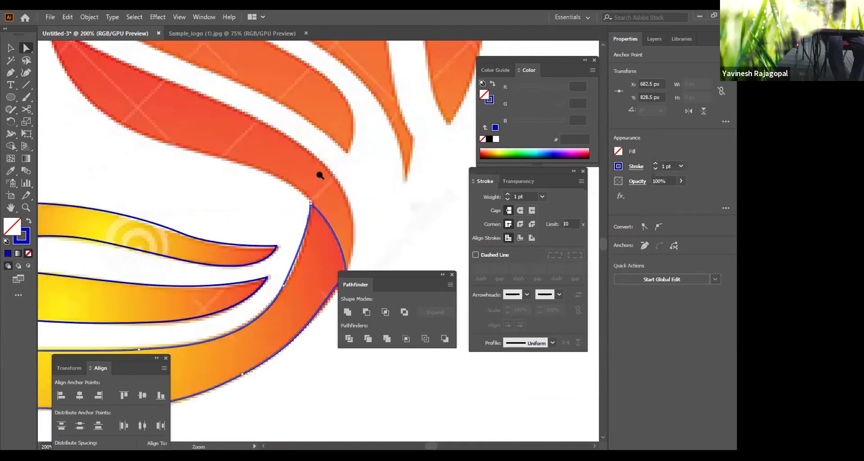
scroll(328, 141, "down", 2)
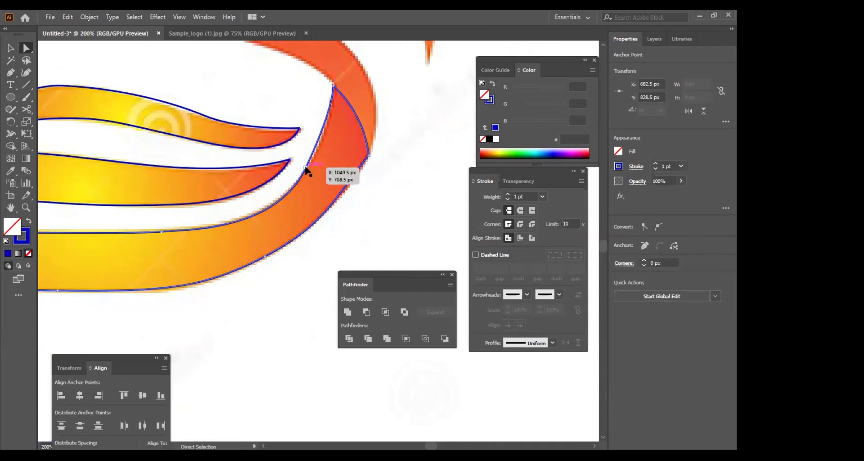
left_click(305, 167)
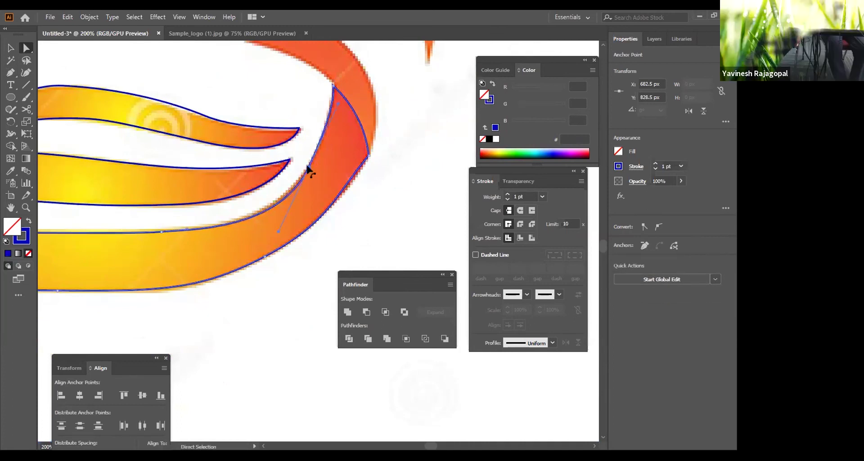
scroll(369, 176, "up", 1)
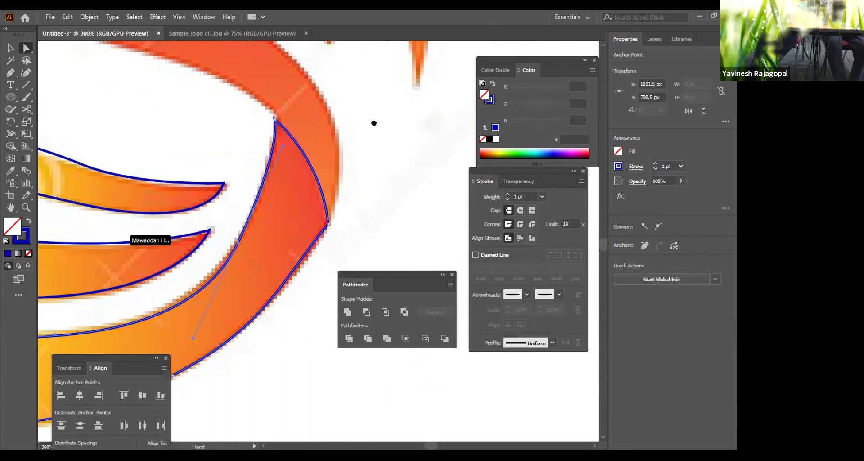
scroll(374, 123, "down", 1)
left_click(358, 119)
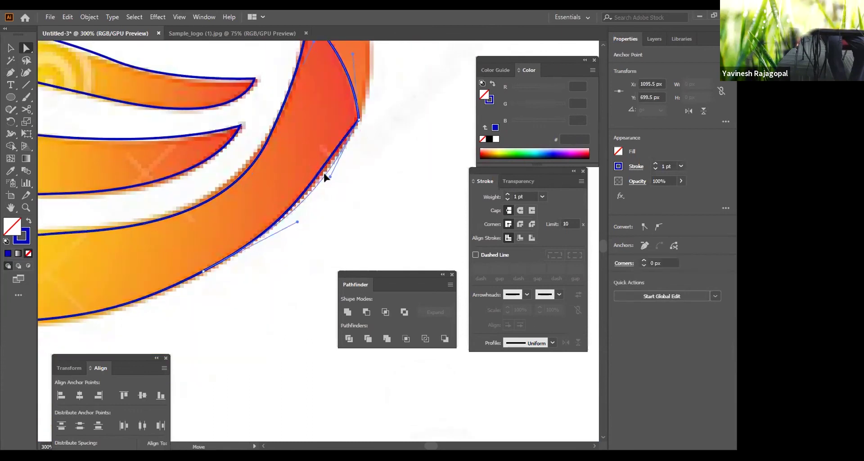
left_click(388, 162)
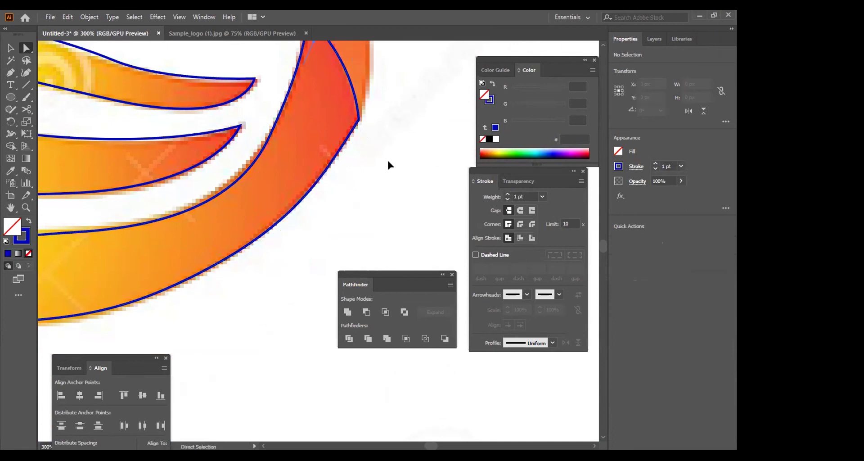
Nudge the arc's inner-edge anchor and reshape its inner curve to match the reference.
left_click(250, 164)
scroll(327, 168, "left", 3)
scroll(328, 168, "up", 2)
left_click_drag(337, 185, 329, 197)
left_click_drag(282, 287, 287, 263)
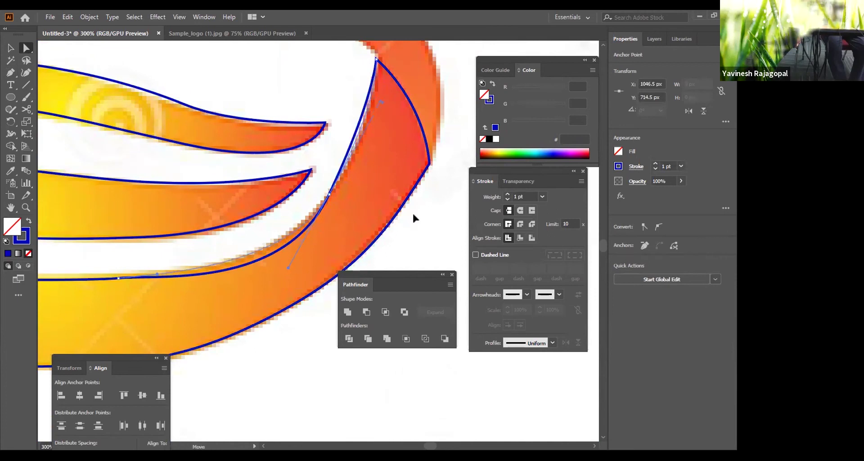
left_click(419, 210)
Zoom in on the lower wing's tip and nudge the tip anchor slightly right.
scroll(350, 176, "down", 4)
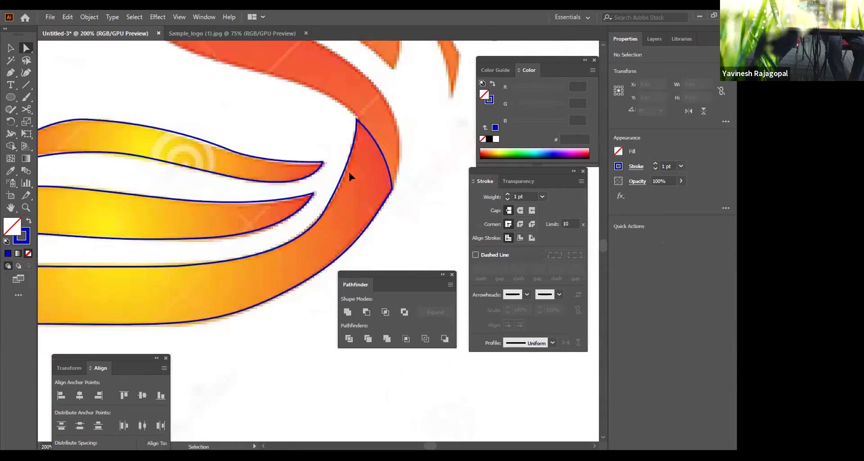
scroll(215, 227, "up", 2)
scroll(215, 227, "up", 3)
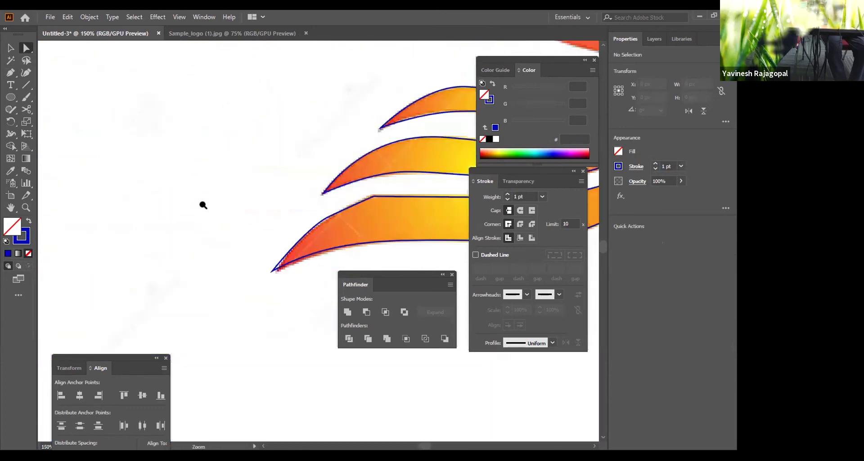
left_click_drag(329, 169, 279, 116)
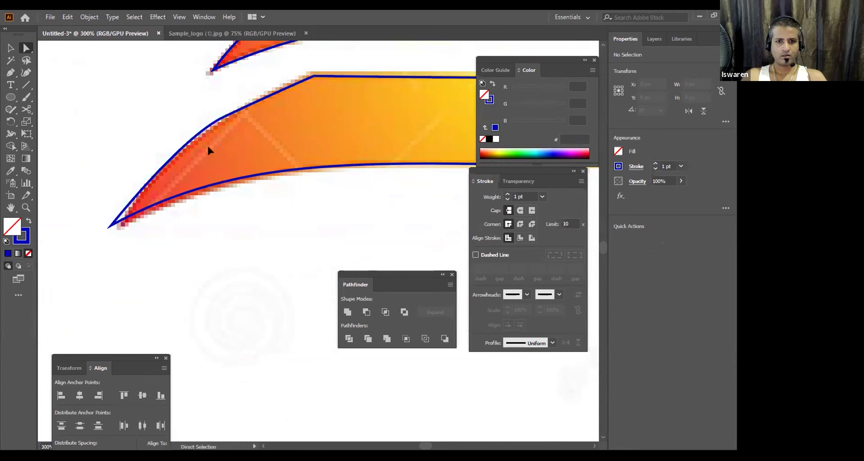
key("ctrl+space")
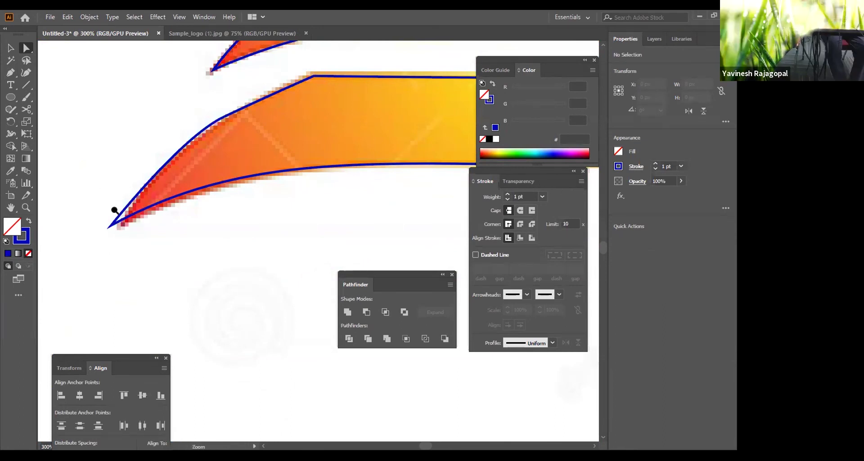
left_click(115, 209)
key("ctrl+0")
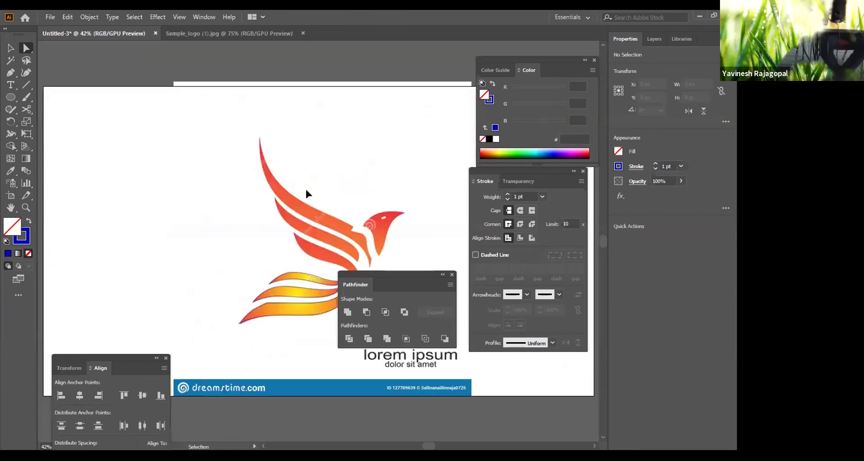
left_click(259, 319)
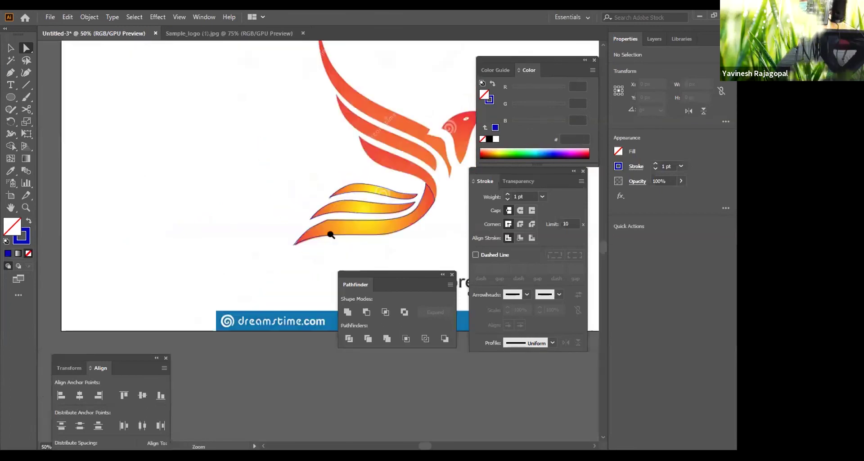
left_click(332, 233)
left_click(294, 247)
left_click(334, 232)
left_click_drag(328, 224, 291, 167)
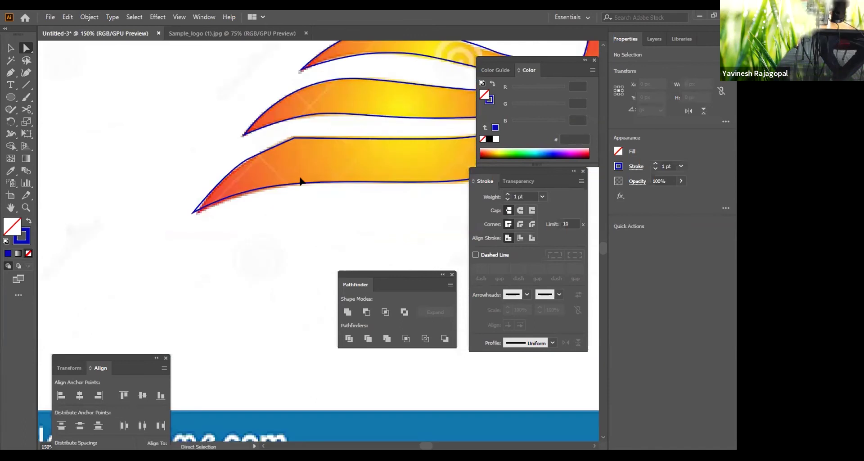
left_click(194, 212)
left_click_drag(194, 213, 197, 212)
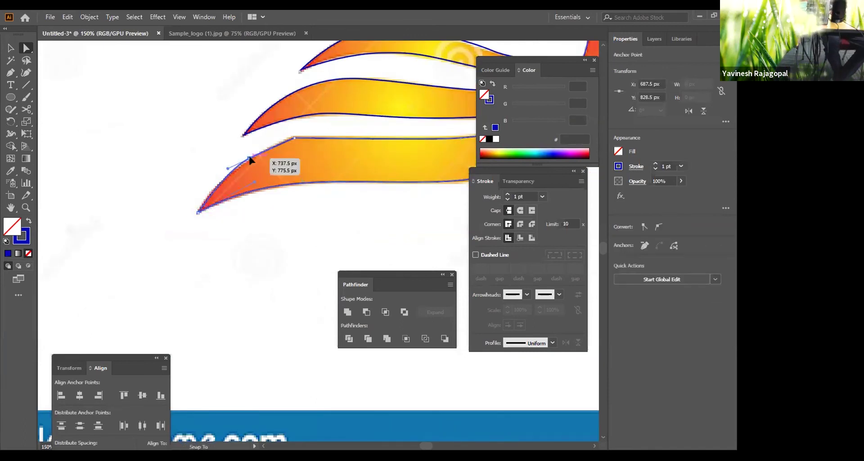
Pull the lower wing's upper curve down and refine its handle to hug the band.
left_click_drag(246, 157, 247, 168)
key("ctrl+equal")
key("ctrl+equal")
left_click_drag(347, 205, 227, 81)
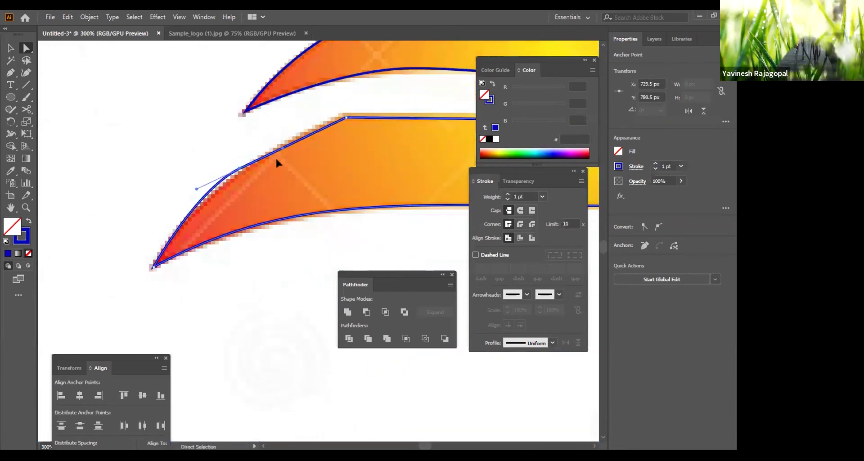
left_click_drag(284, 147, 288, 129)
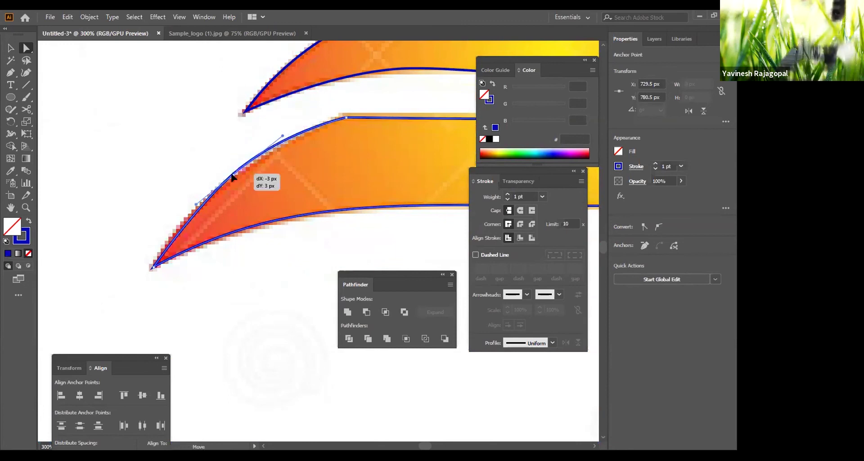
left_click(182, 155)
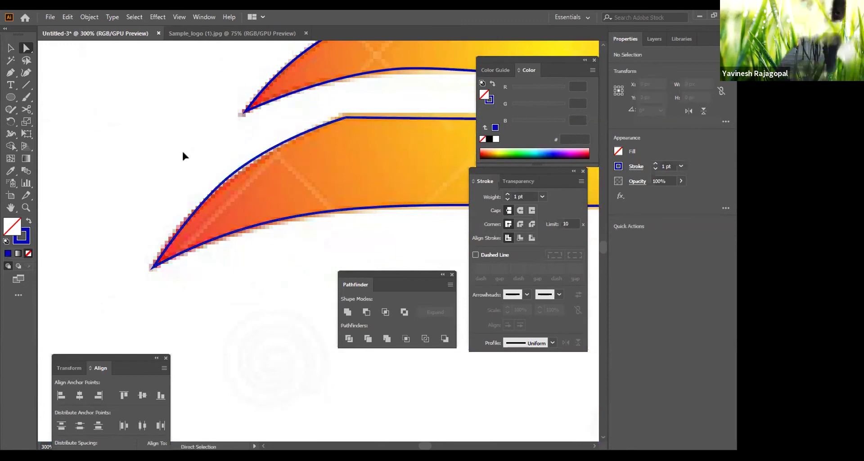
key("ctrl+minus")
key("ctrl+minus")
key("ctrl+minus")
key("ctrl+minus")
key("ctrl+minus")
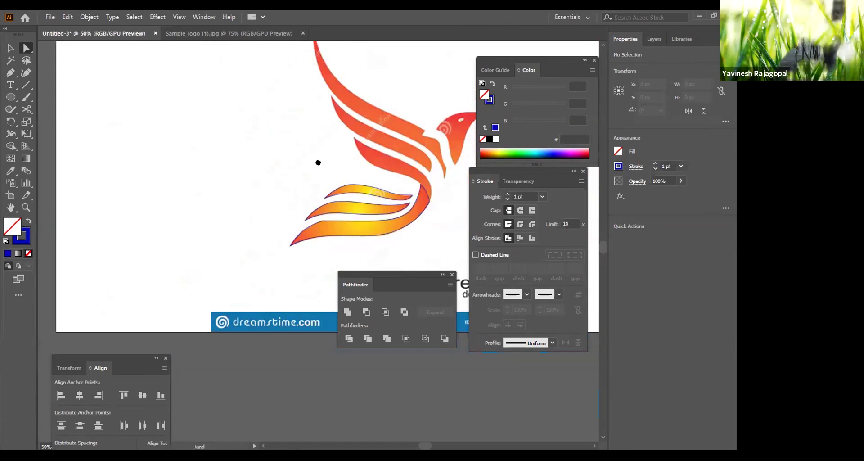
scroll(318, 162, "right", 3)
key("ctrl+plus")
scroll(297, 163, "down", 5)
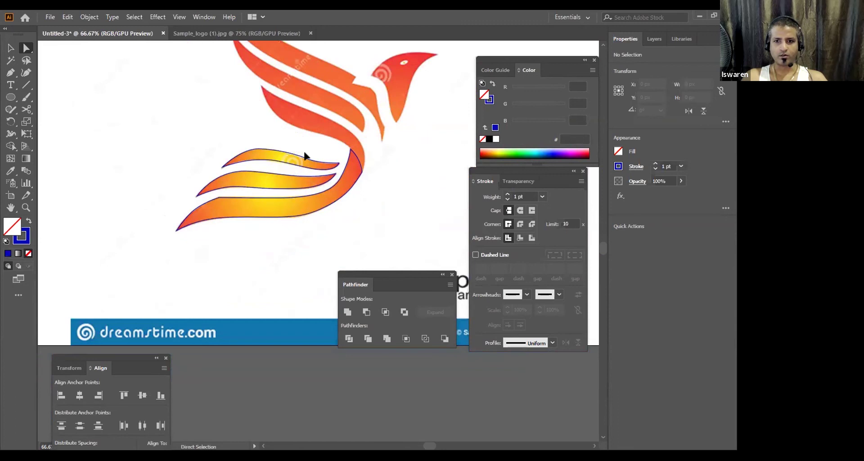
key("v")
left_click_drag(330, 202, 372, 242)
left_click(422, 150)
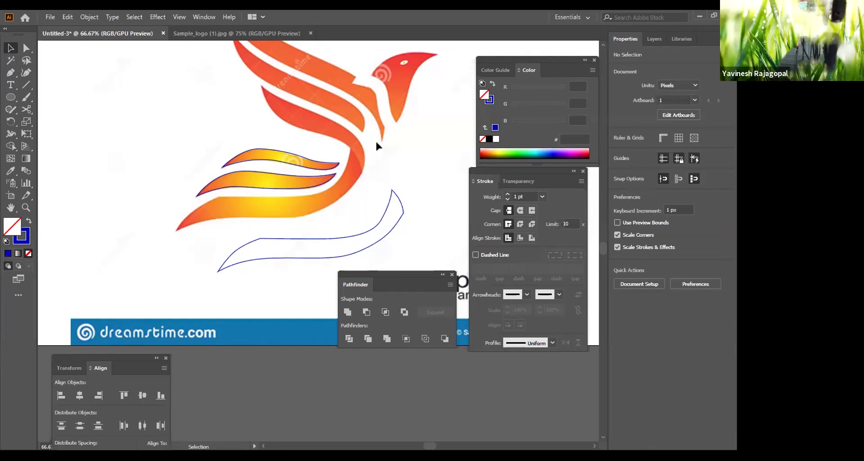
key("ctrl+z")
key("ctrl+z")
key("ctrl+z")
key("ctrl+1")
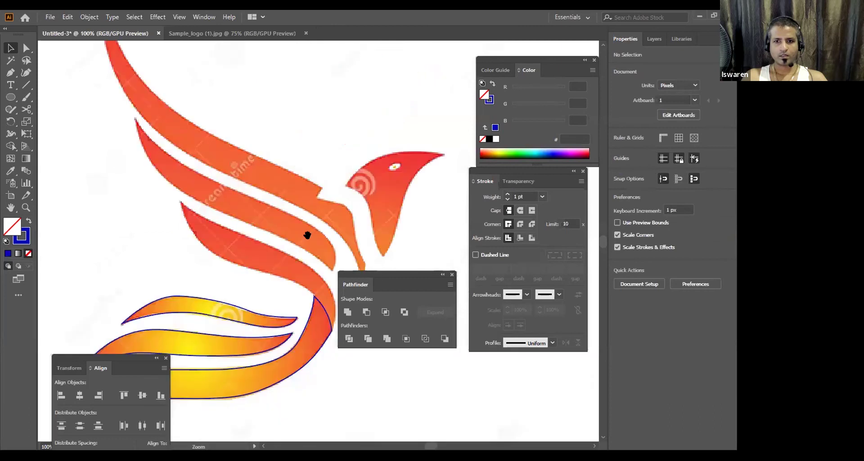
left_click_drag(307, 235, 324, 152)
scroll(324, 152, "up", 2)
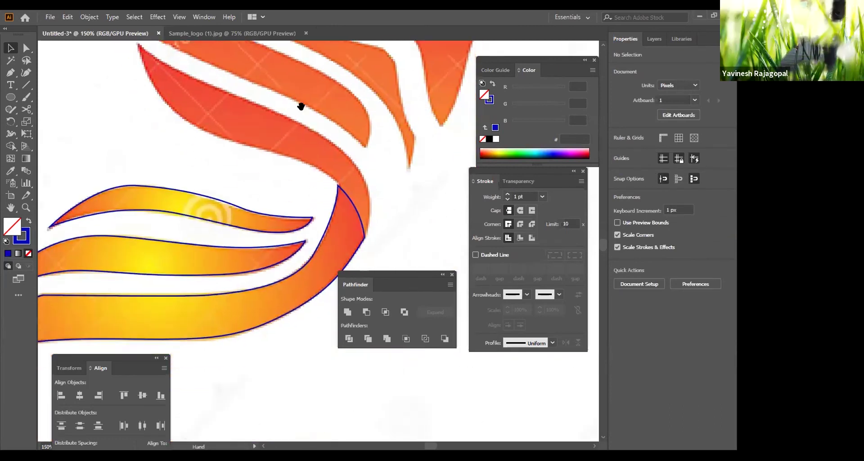
Draw a Pen path around the red feather, curving both edges with a corner where it meets the wing.
key("p")
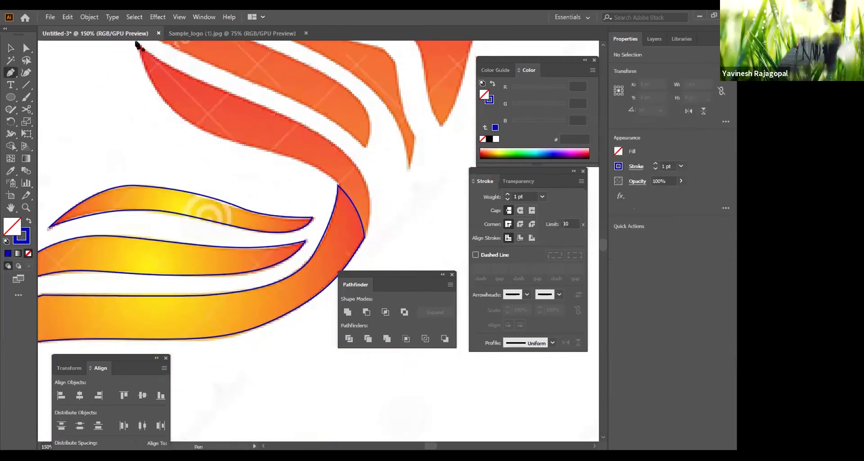
left_click(137, 42)
scroll(137, 43, "up", 1)
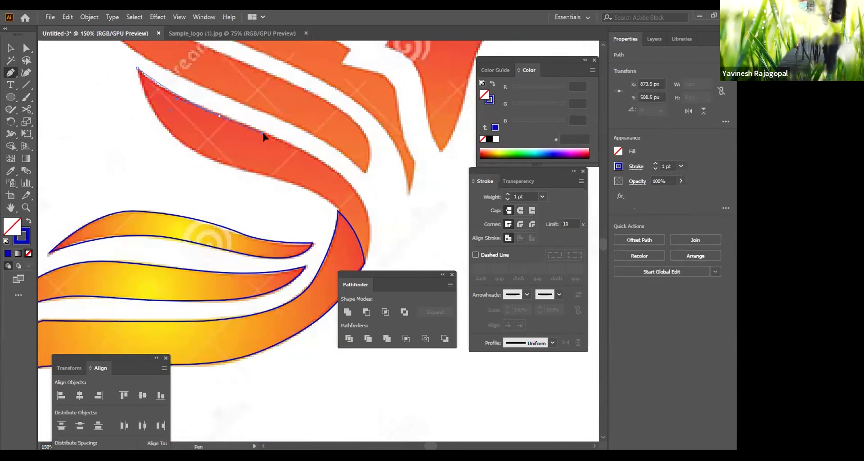
left_click_drag(281, 140, 356, 193)
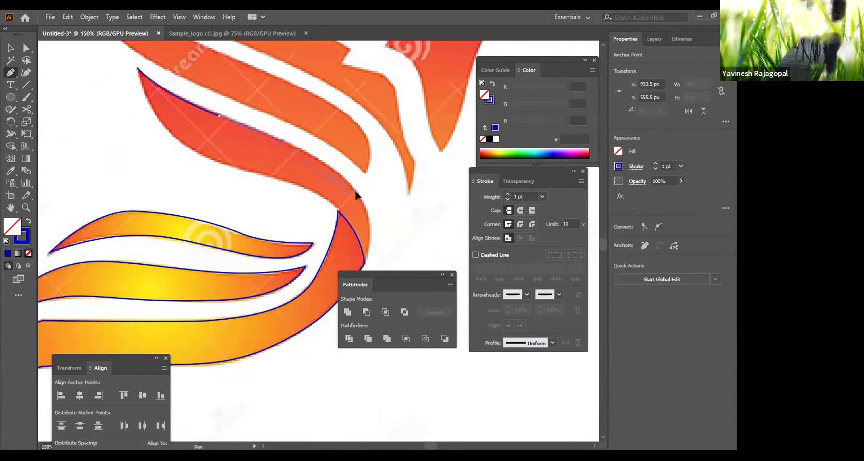
left_click_drag(380, 224, 381, 227)
scroll(380, 225, "down", 3)
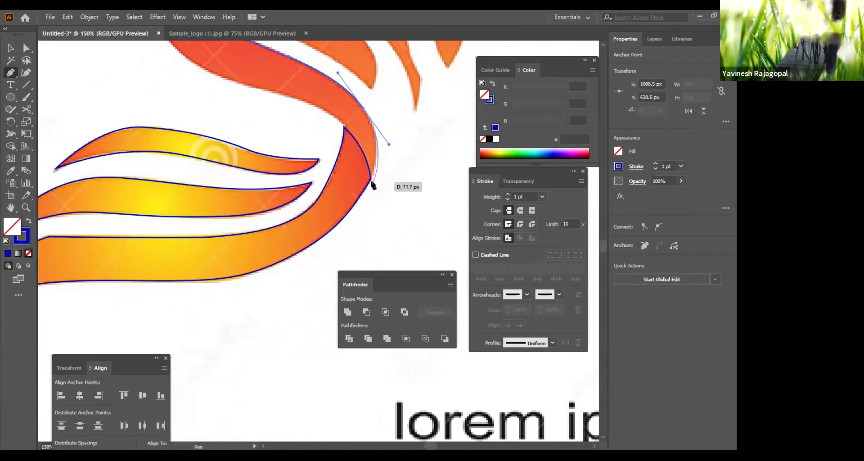
left_click(372, 179)
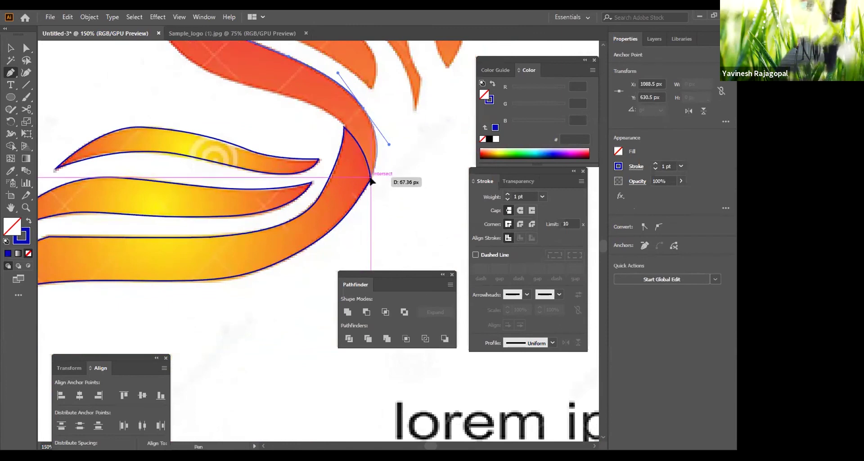
left_click_drag(298, 98, 230, 68)
scroll(358, 176, "up", 5)
scroll(358, 176, "left", 5)
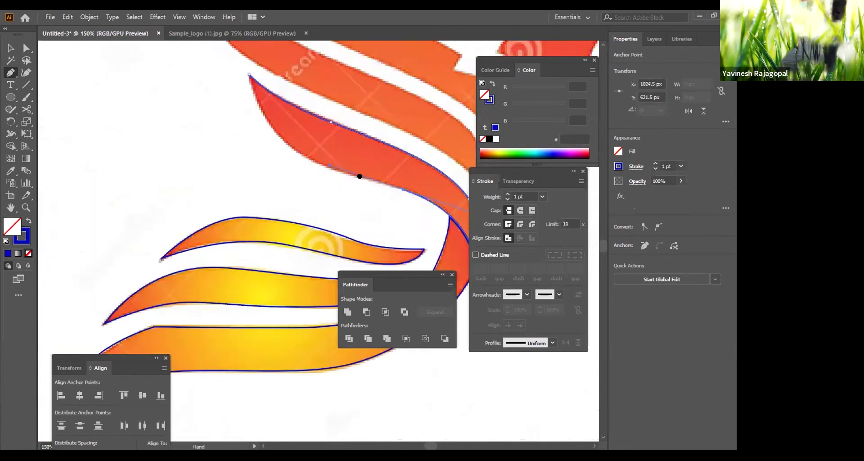
left_click_drag(326, 181, 294, 145)
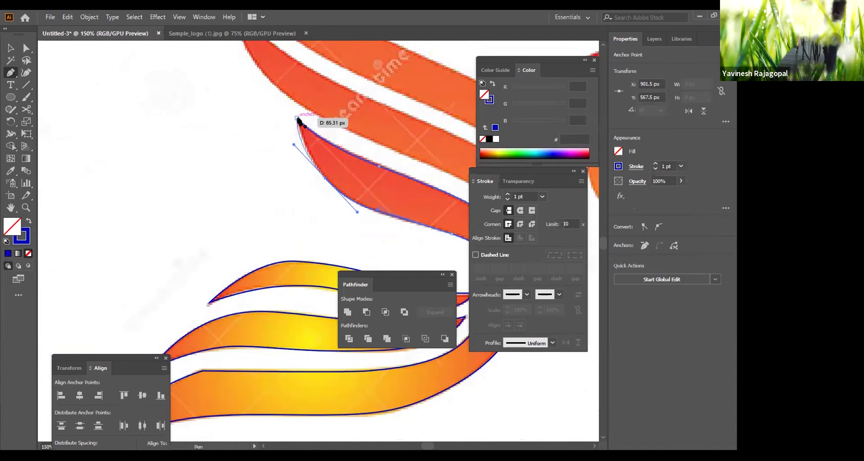
scroll(320, 66, "down", 3)
scroll(295, 58, "right", 5)
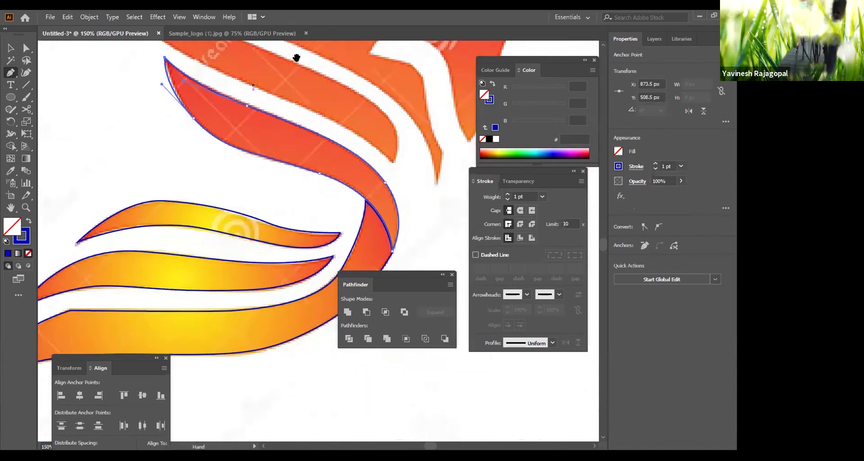
Snap the feather path's corner point onto the wing edge and raise its curve handle.
key("a")
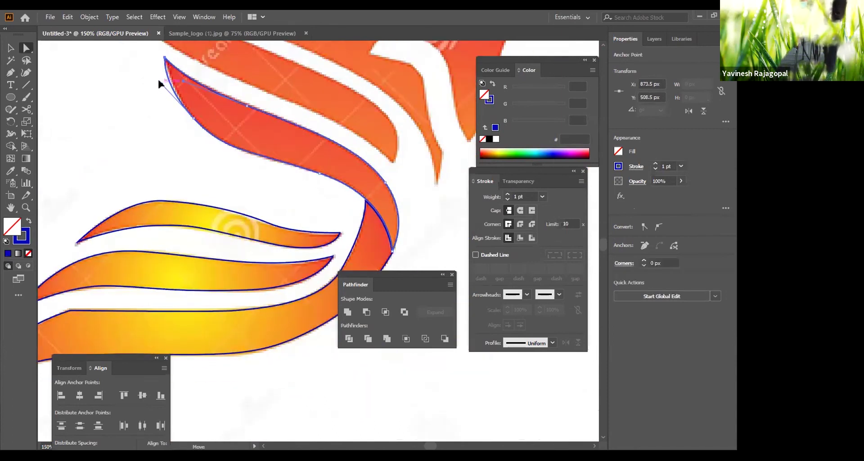
left_click(135, 137)
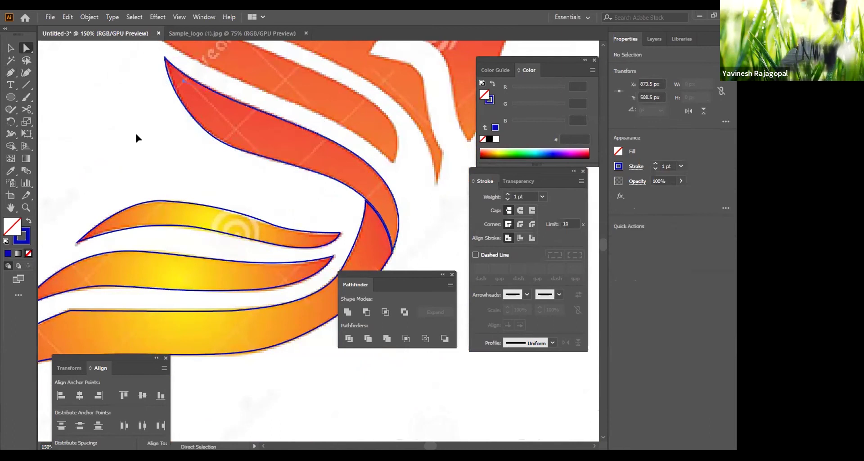
scroll(357, 222, "up", 2)
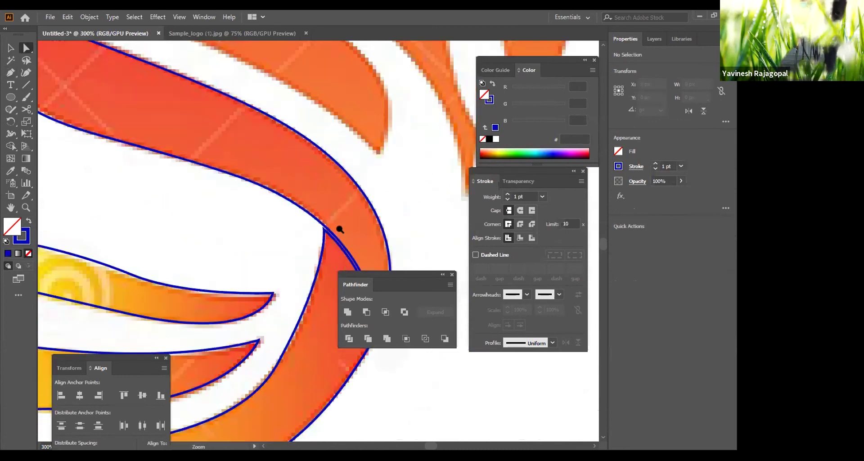
scroll(340, 229, "up", 2)
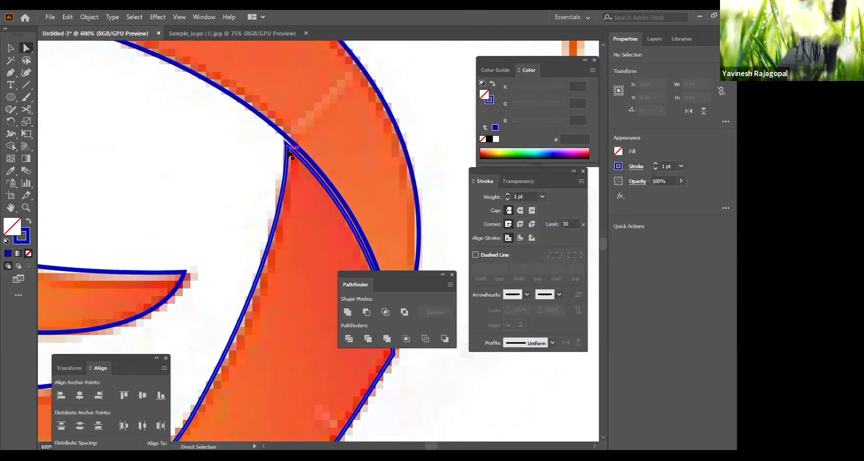
scroll(288, 153, "up", 2)
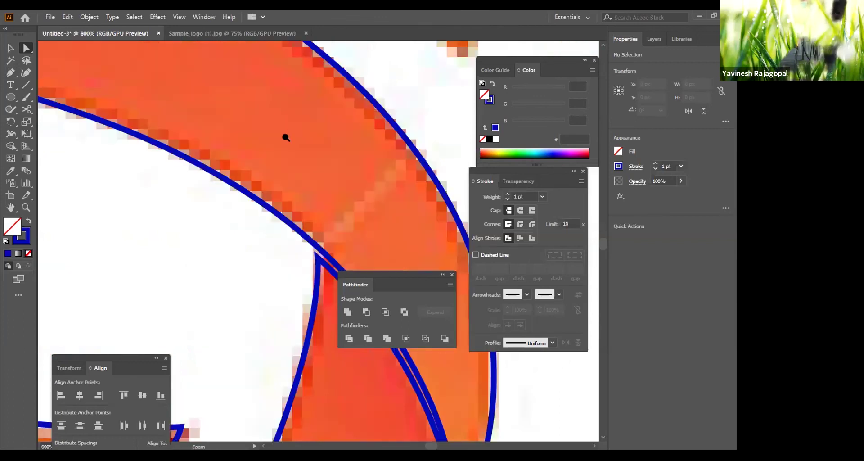
left_click_drag(286, 135, 300, 68)
scroll(300, 69, "down", 5)
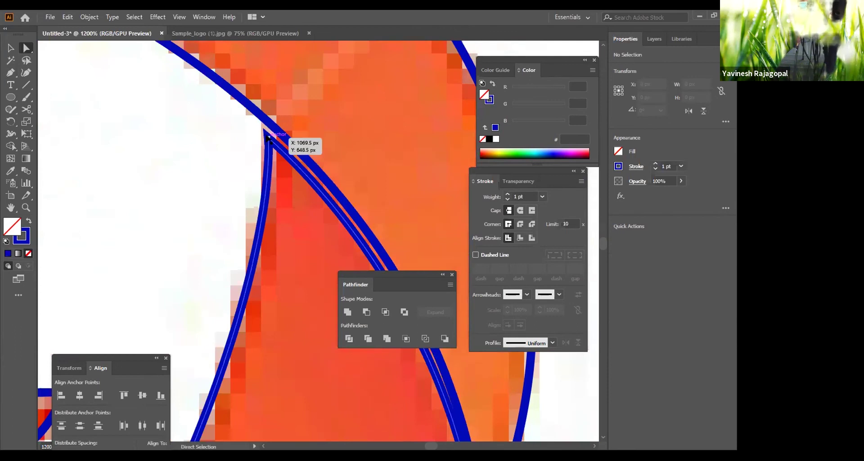
left_click_drag(269, 140, 272, 130)
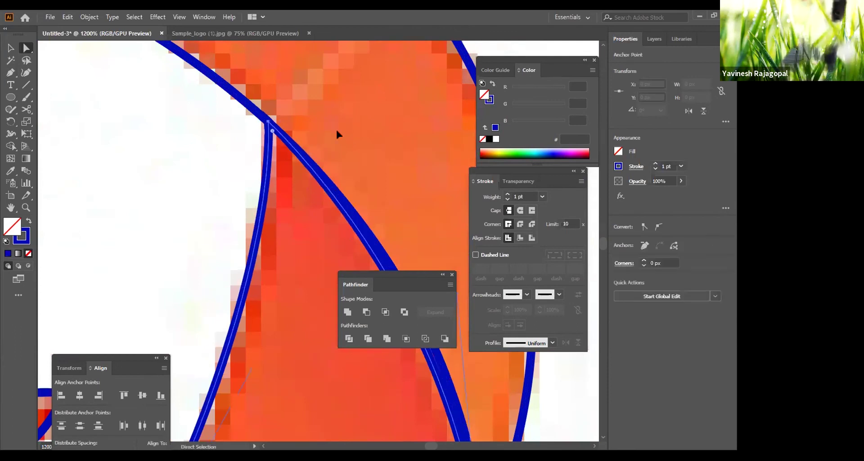
scroll(334, 116, "down", 5)
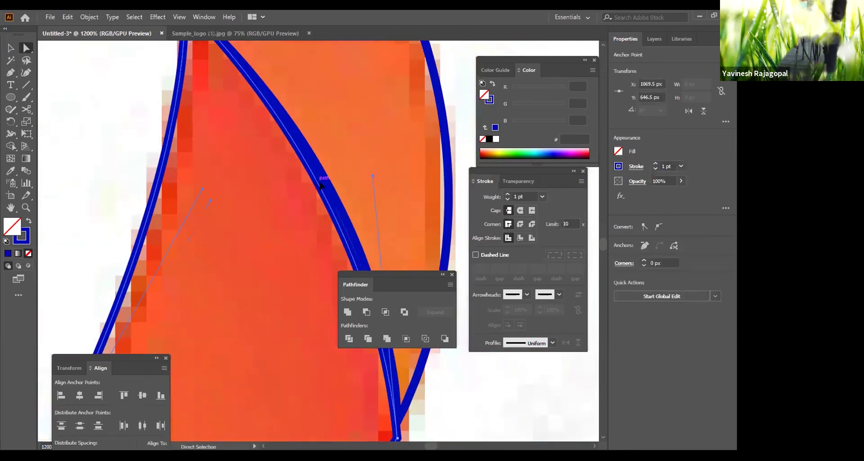
left_click_drag(370, 176, 379, 149)
scroll(383, 139, "down", 5)
scroll(376, 149, "right", 2)
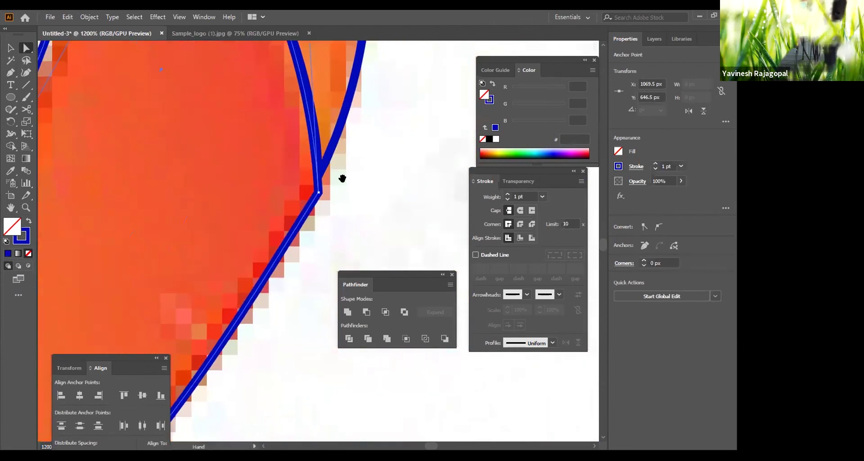
left_click(331, 157)
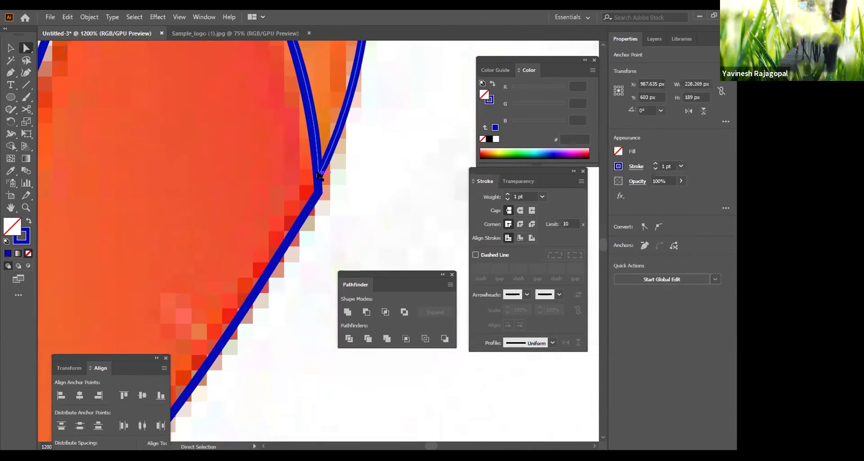
left_click(448, 175)
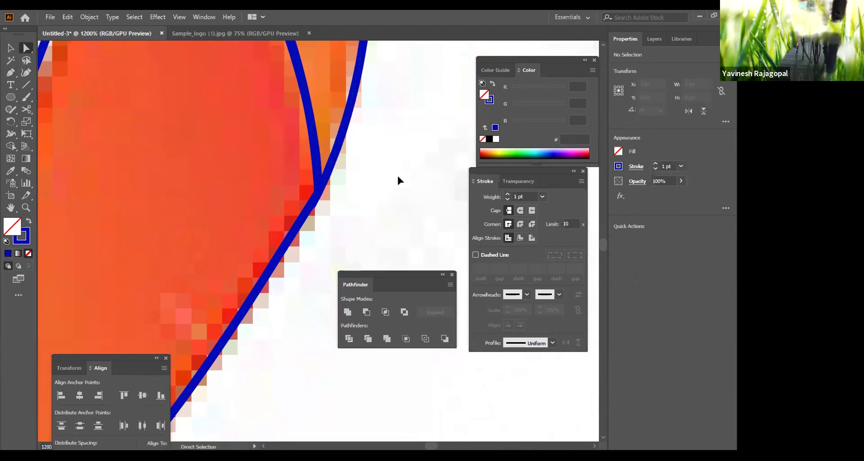
At 100% zoom, outline the second orange wing stripe with Pen anchors, closing at its upper tip.
key("ctrl+minus")
key("ctrl+minus")
key("ctrl+minus")
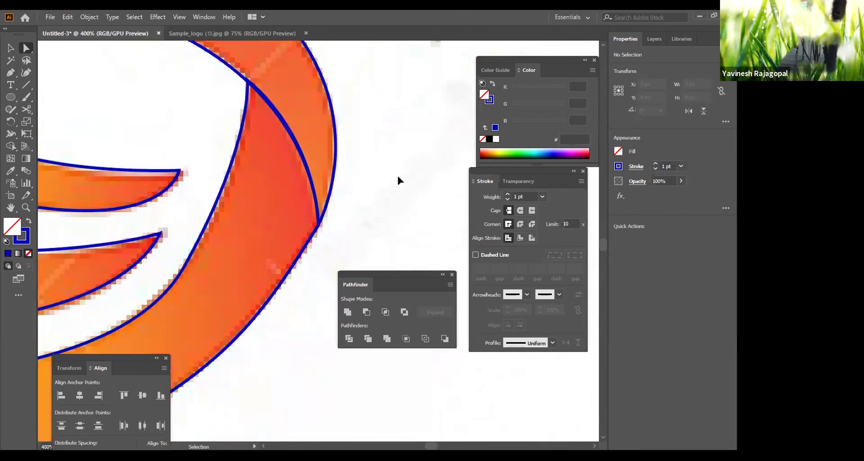
key("ctrl+minus")
key("ctrl+minus")
key("ctrl+minus")
key("ctrl+minus")
key("ctrl+minus")
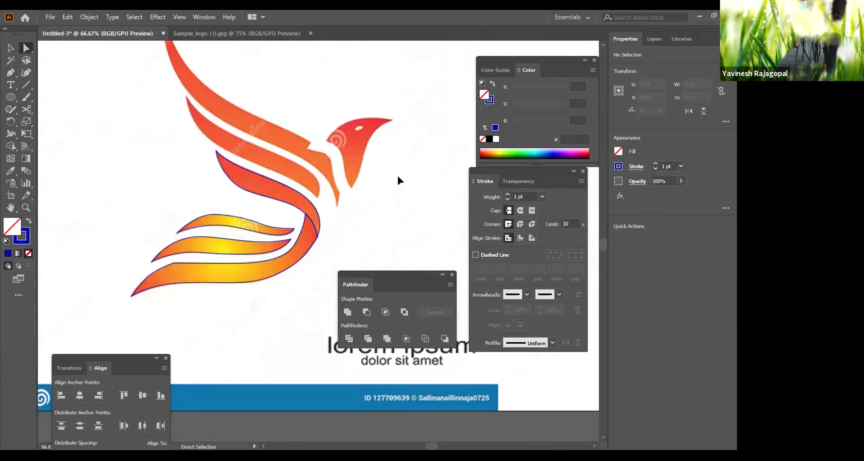
key("space")
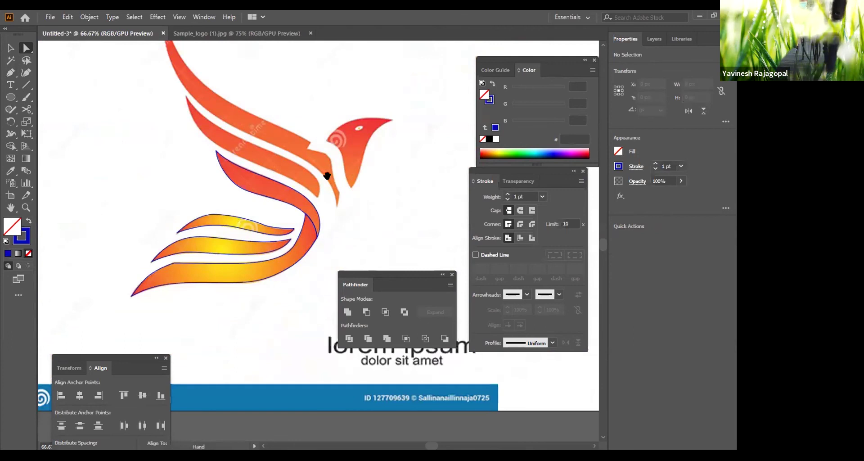
key("ctrl+plus")
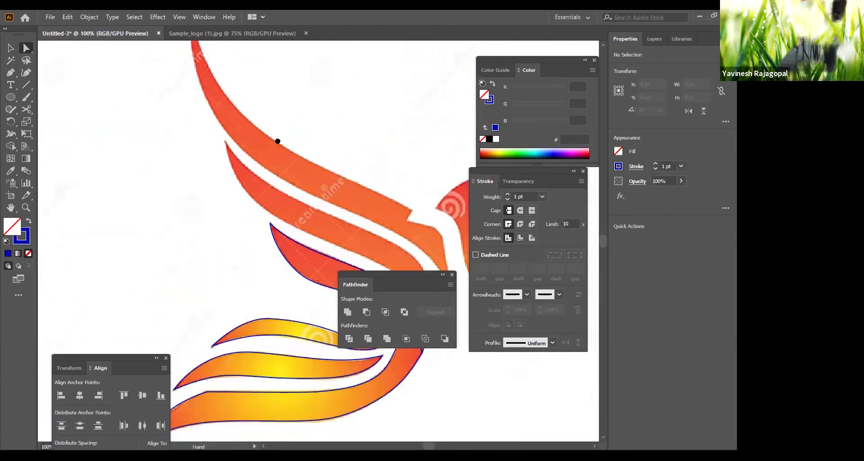
key("p")
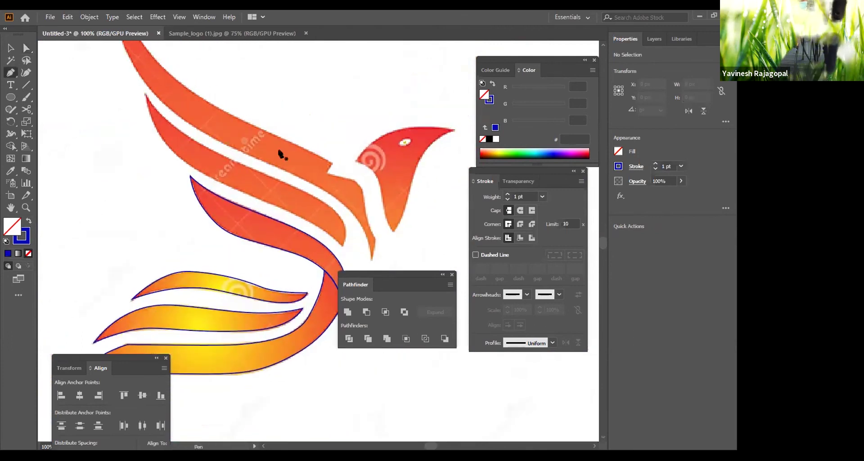
left_click(144, 94)
left_click_drag(207, 146, 249, 170)
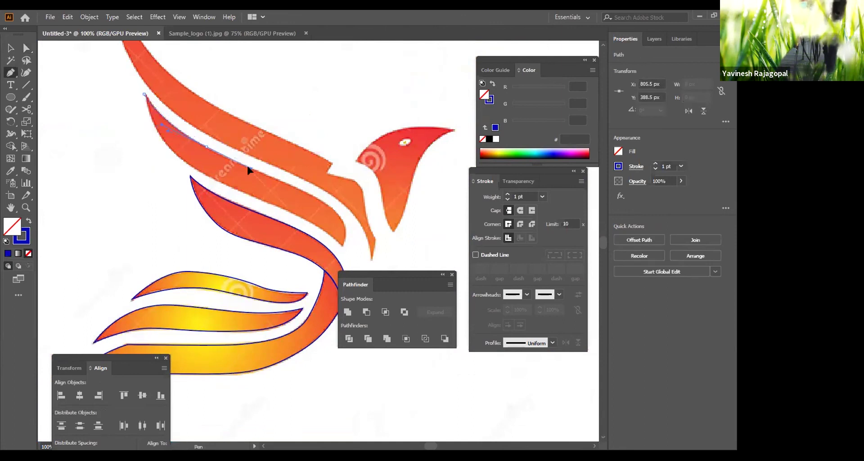
left_click_drag(335, 210, 344, 245)
left_click(342, 246)
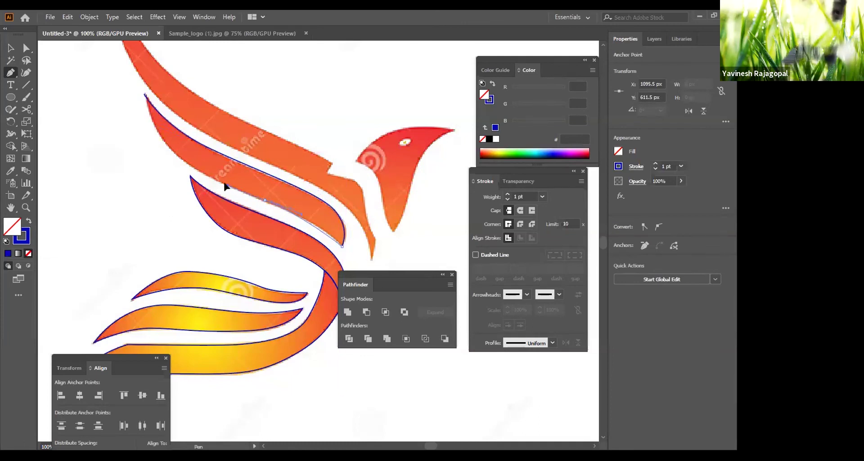
left_click_drag(205, 178, 179, 162)
left_click_drag(144, 94, 145, 96)
Zoom to 200% and nudge the stripe's tip anchor into place with Direct Selection.
key("a")
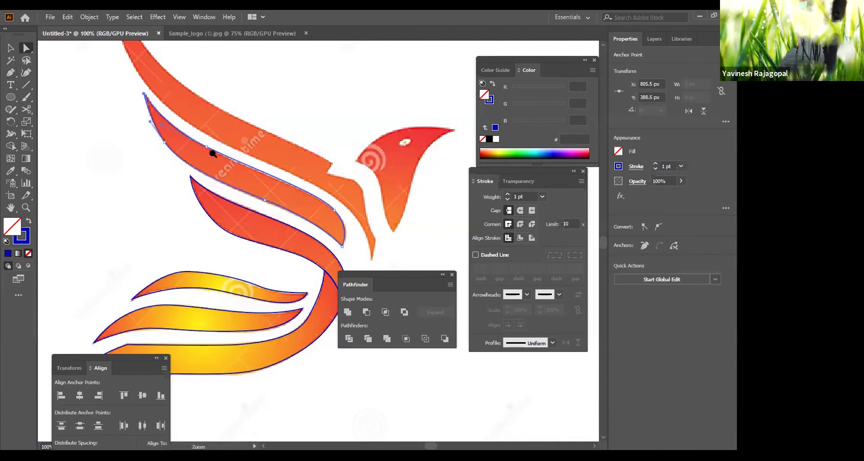
key("ctrl+plus")
left_click_drag(357, 184, 227, 120)
Drag the traced stripe's edge curve to match the reference stripe.
scroll(289, 118, "down", 3)
scroll(290, 117, "right", 4)
scroll(290, 118, "down", 2)
scroll(290, 118, "right", 2)
left_click(189, 108)
left_click_drag(256, 138, 207, 135)
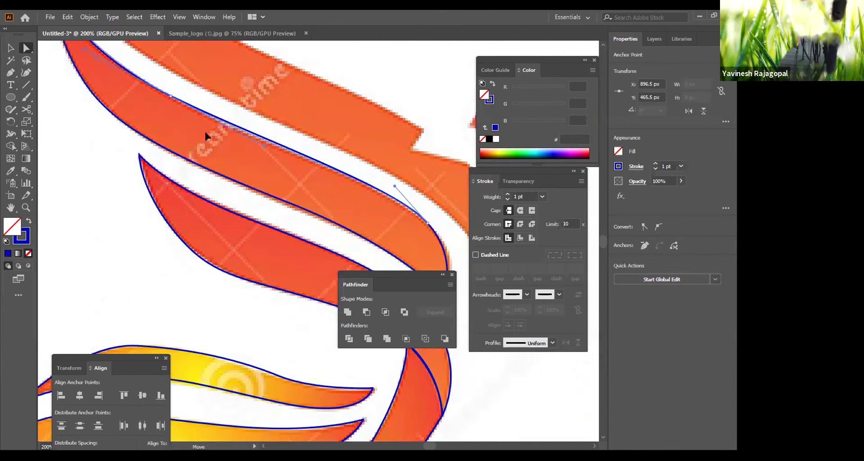
Adjust the lower end anchor and its curve handle so the stripe tip fits the reference.
scroll(312, 149, "up", 2)
scroll(312, 148, "left", 3)
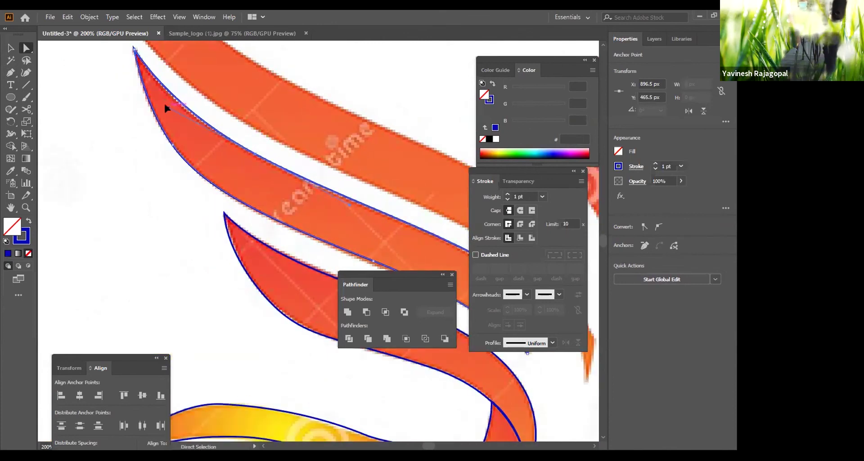
left_click_drag(370, 152, 341, 125)
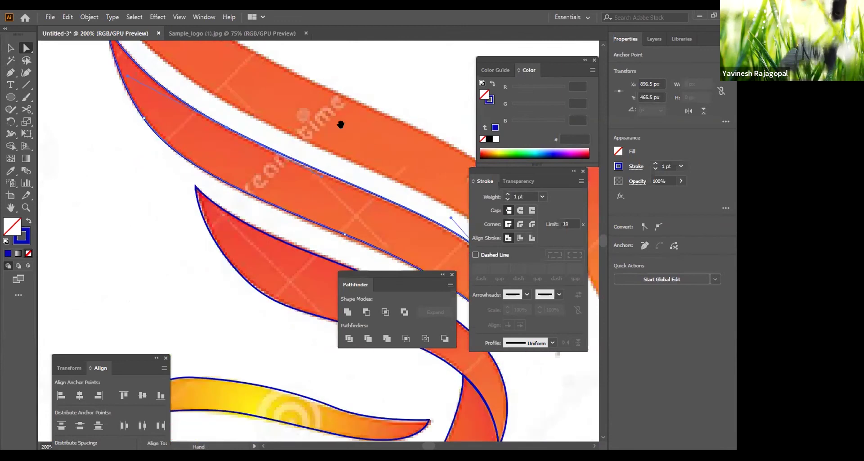
scroll(333, 153, "down", 3)
scroll(333, 153, "right", 4)
left_click_drag(330, 216, 333, 221)
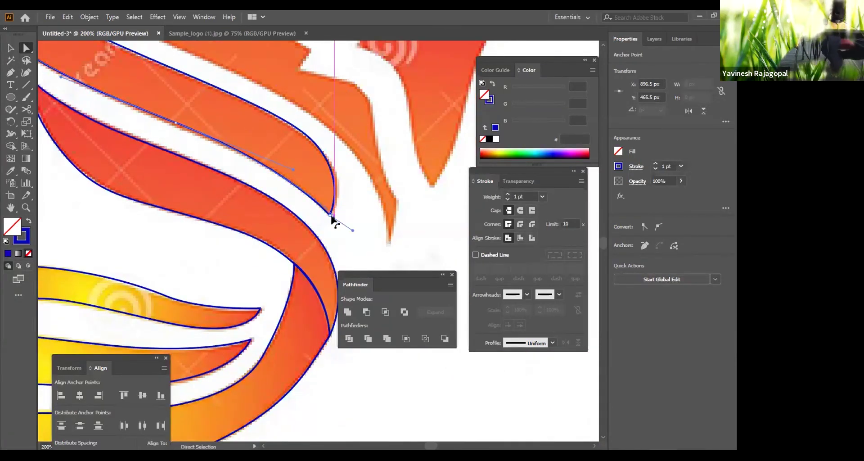
left_click(351, 157)
left_click(328, 164)
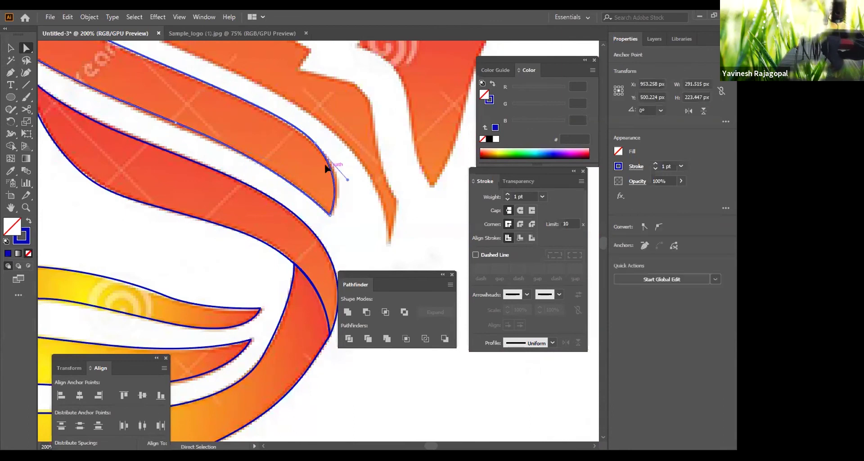
left_click_drag(345, 180, 355, 182)
left_click(355, 182)
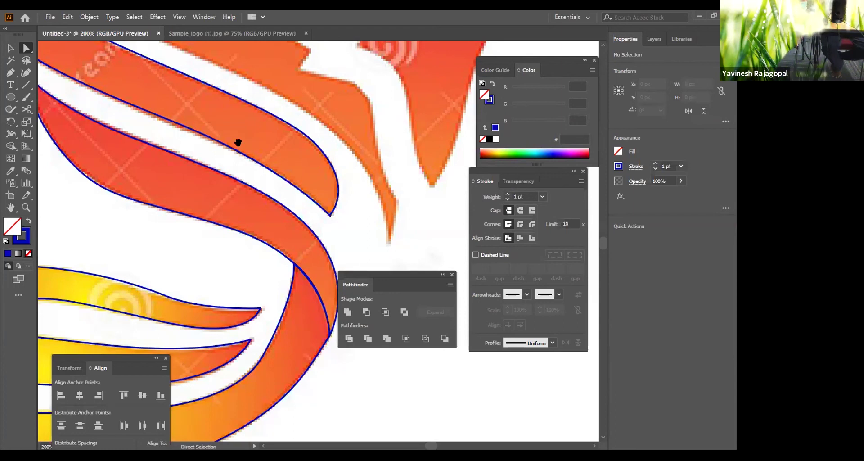
scroll(274, 105, "up", 3)
scroll(274, 106, "down", 3)
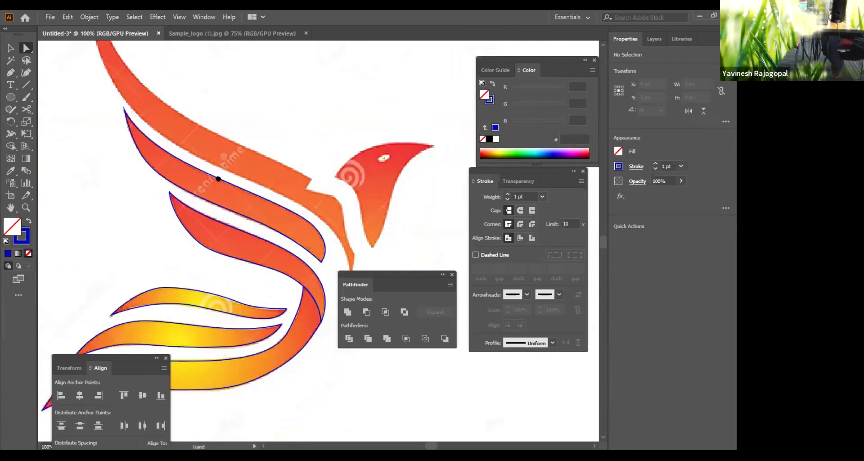
scroll(216, 175, "up", 3)
Start the top stripe outline at the wing tip, curving along the wing's upper edge.
key("p")
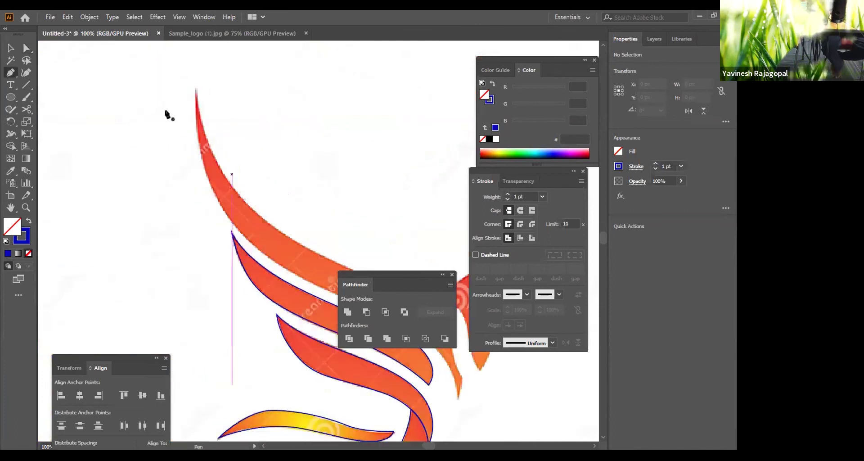
left_click(195, 91)
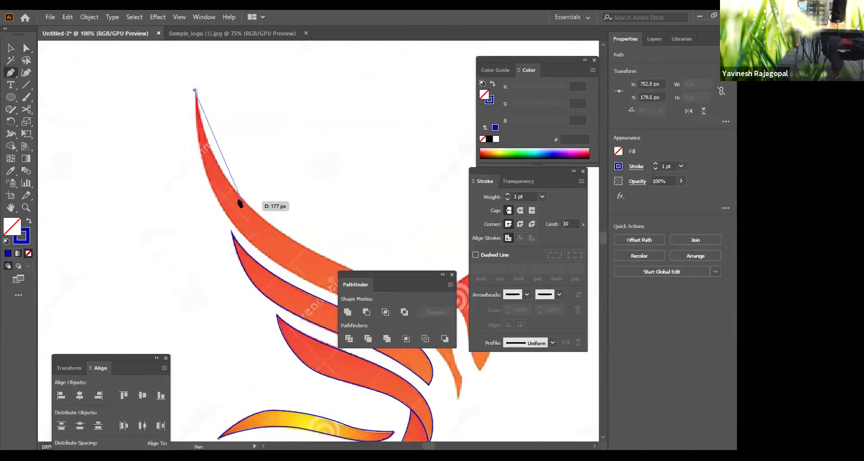
left_click(273, 224)
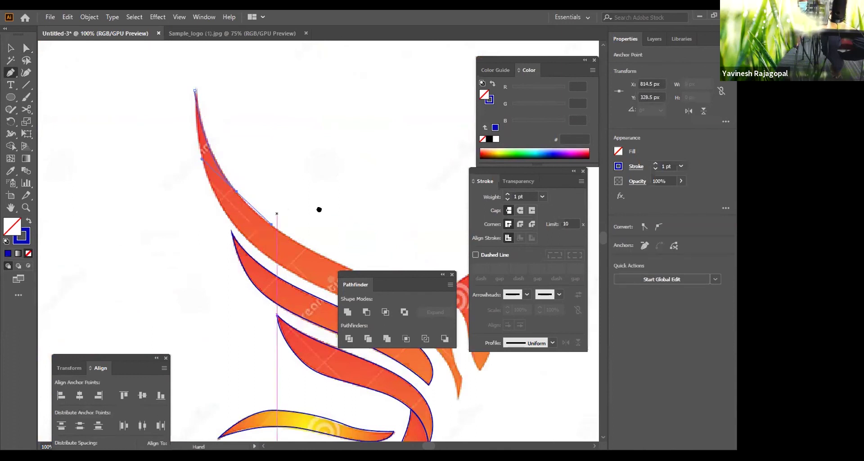
scroll(318, 208, "down", 5)
scroll(319, 208, "right", 5)
left_click_drag(236, 153, 305, 189)
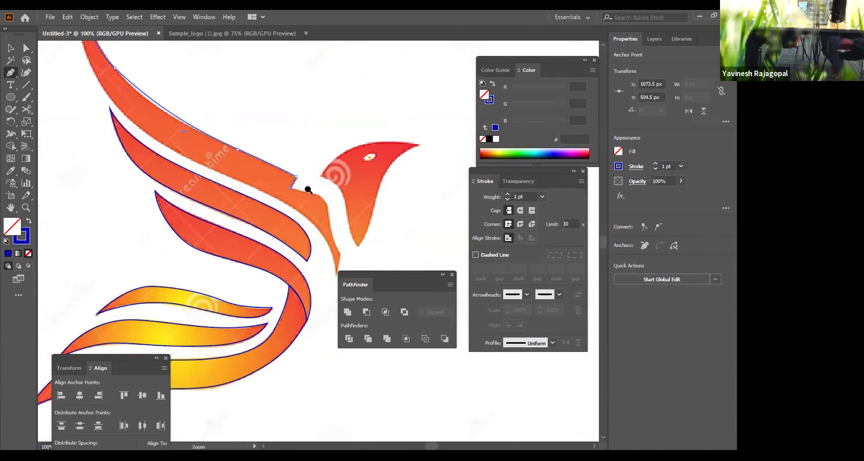
At 200% zoom, continue the outline through the notch near the head down to the stripe's lower tip.
key("ctrl+plus")
left_click_drag(336, 245, 258, 126)
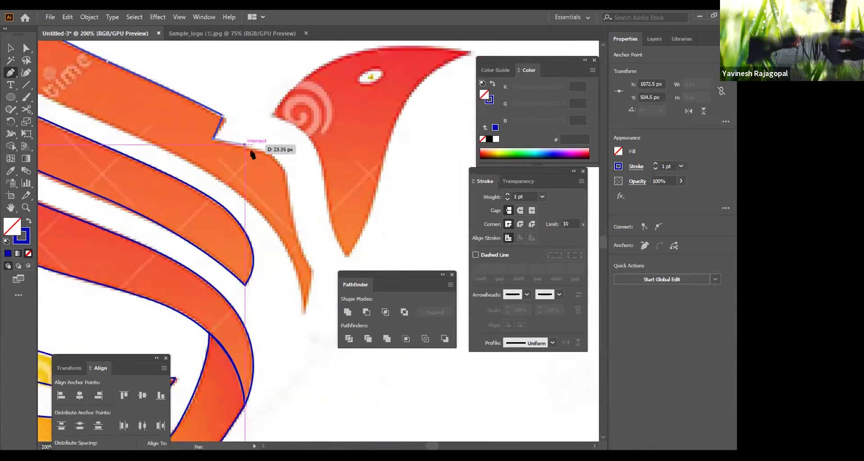
left_click_drag(269, 153, 286, 181)
left_click(293, 219)
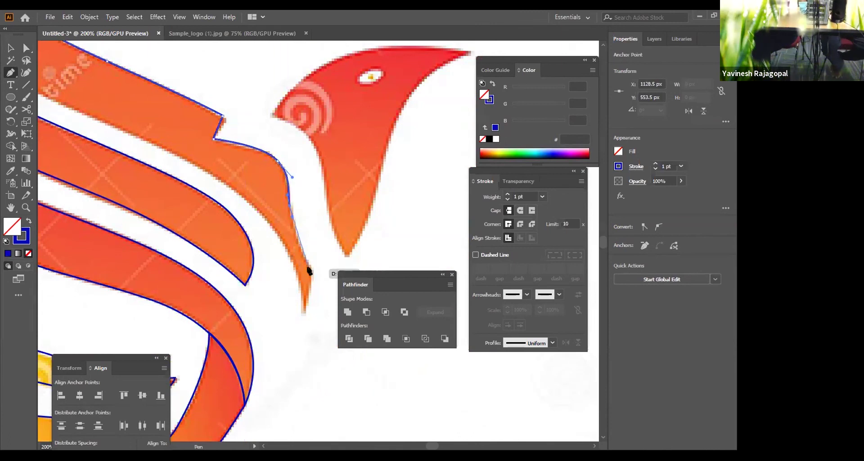
key("ctrl")
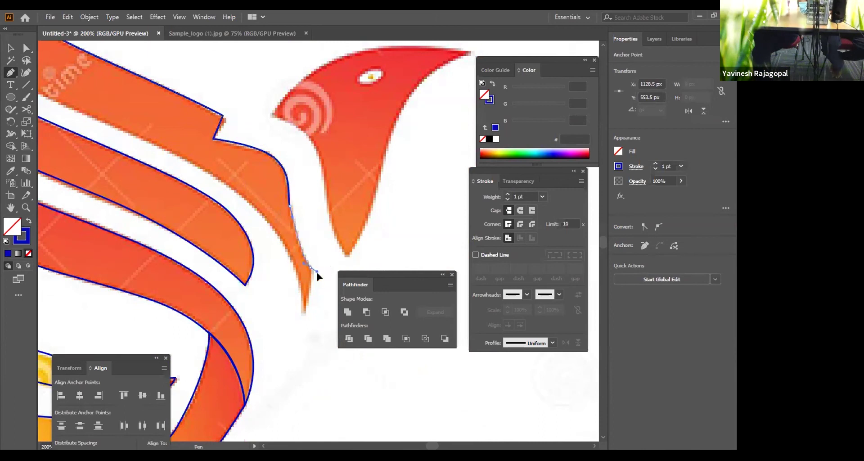
left_click(311, 285)
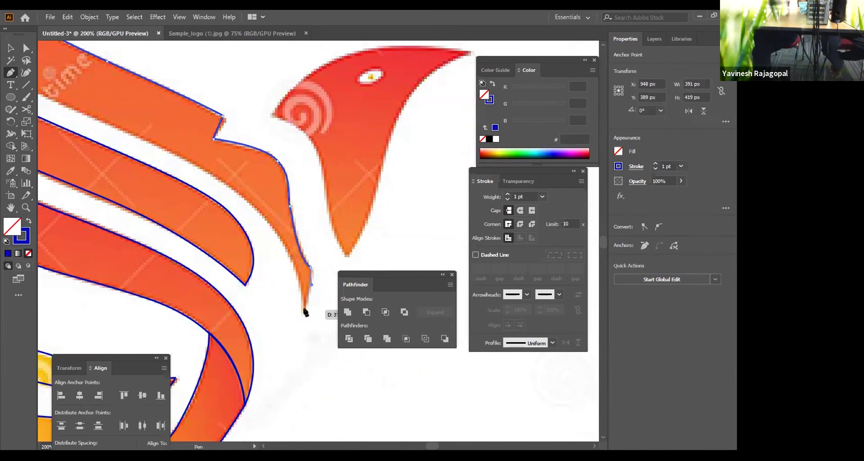
left_click(305, 307)
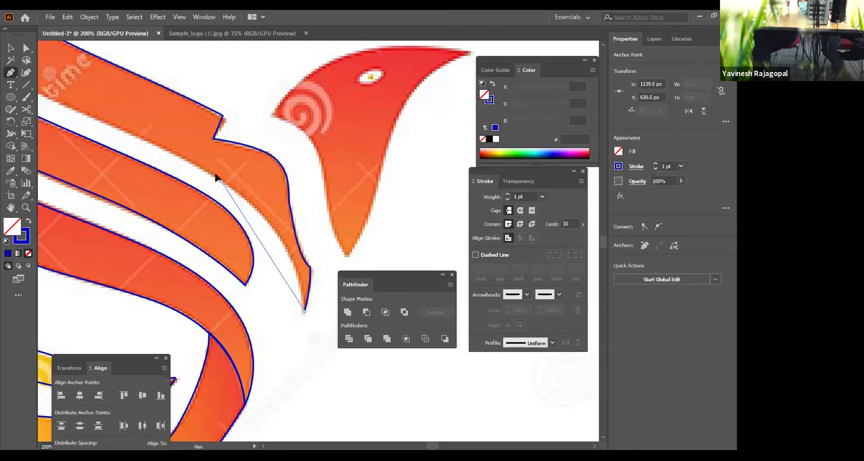
Curve the outline back up along the stripe's outer edge, then zoom to fit the artboard.
key("space")
left_click_drag(129, 94, 330, 195)
left_click_drag(257, 176, 148, 92)
scroll(165, 76, "up", 10)
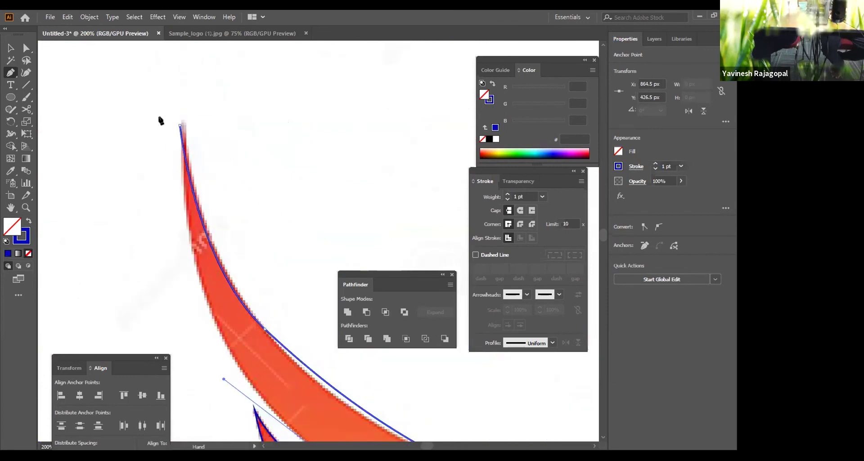
left_click_drag(180, 128, 182, 52)
scroll(158, 299, "up", 12)
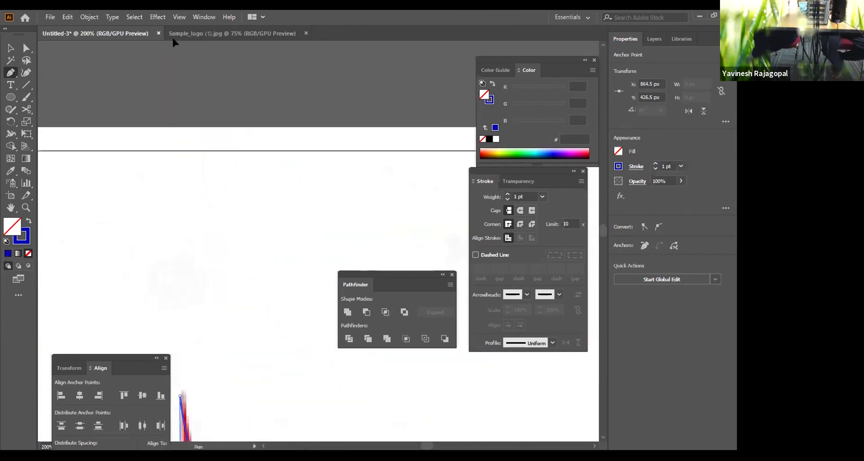
key("ctrl+0")
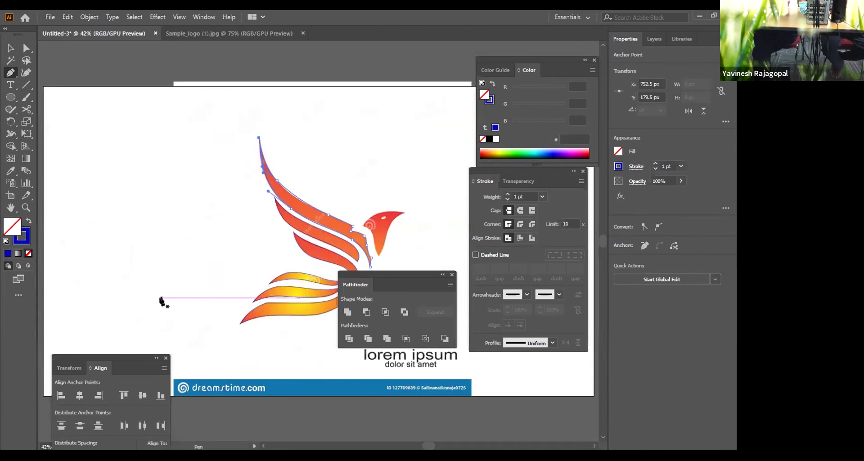
scroll(301, 177, "up", 5)
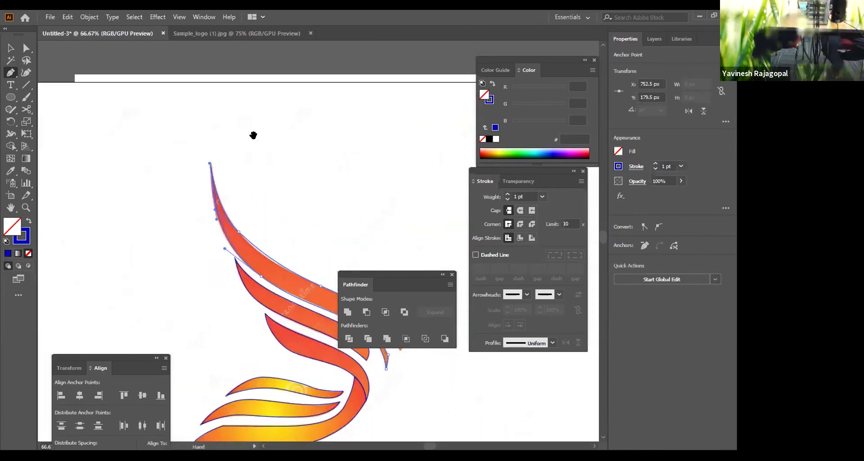
scroll(203, 183, "up", 3)
Reshape the wing-tip curve by dragging its handle with Direct Selection.
key("a")
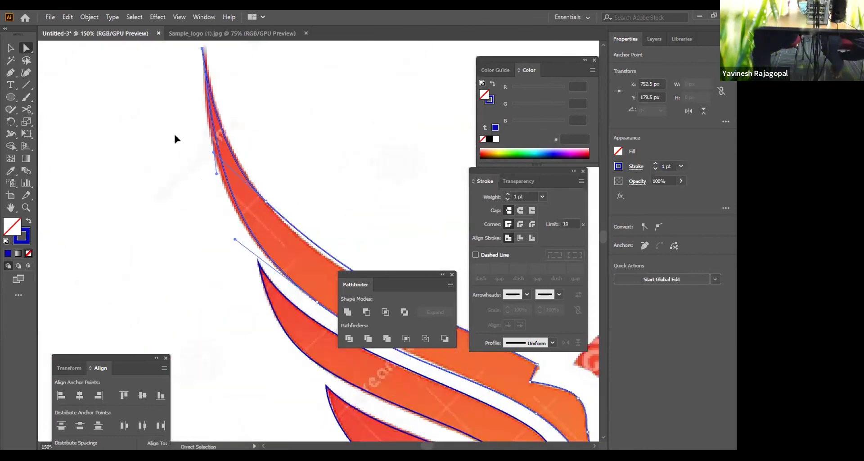
scroll(192, 54, "up", 10)
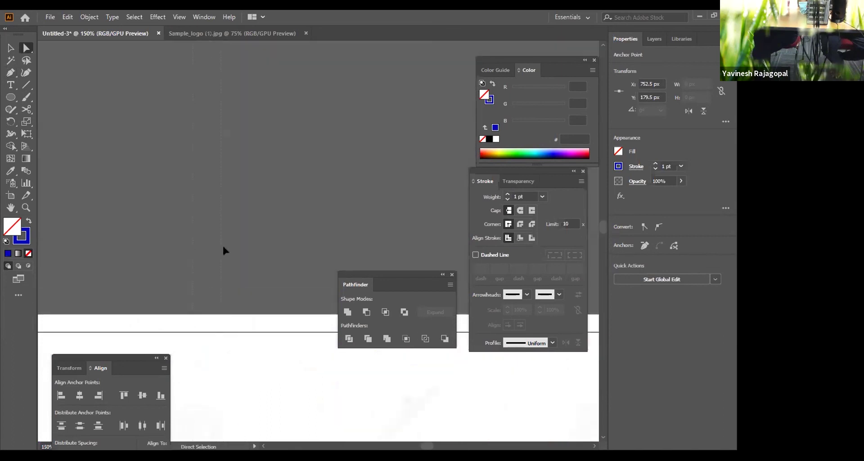
scroll(223, 246, "down", 5)
scroll(260, 265, "down", 6)
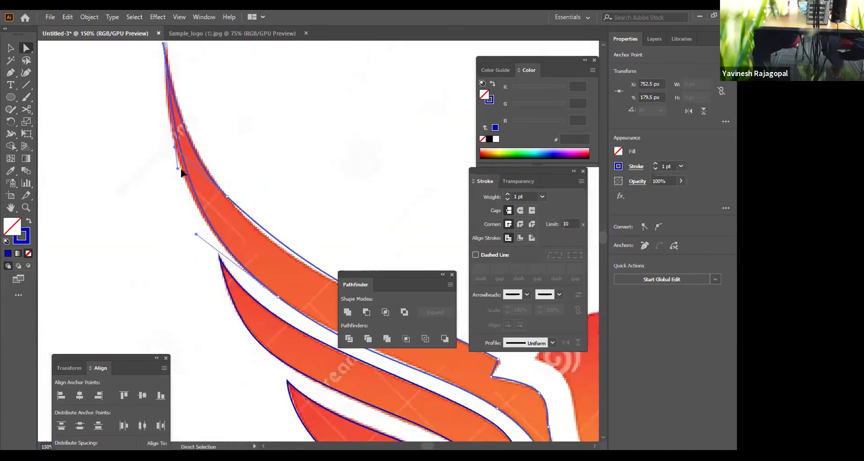
left_click_drag(176, 169, 165, 167)
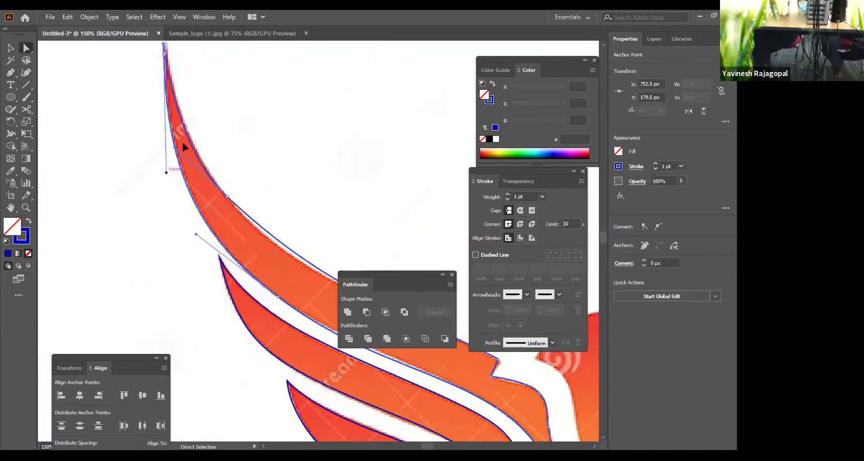
Nudge an anchor on the wing edge to line up with the reference.
left_click(223, 196)
scroll(297, 174, "down", 5)
scroll(297, 174, "right", 4)
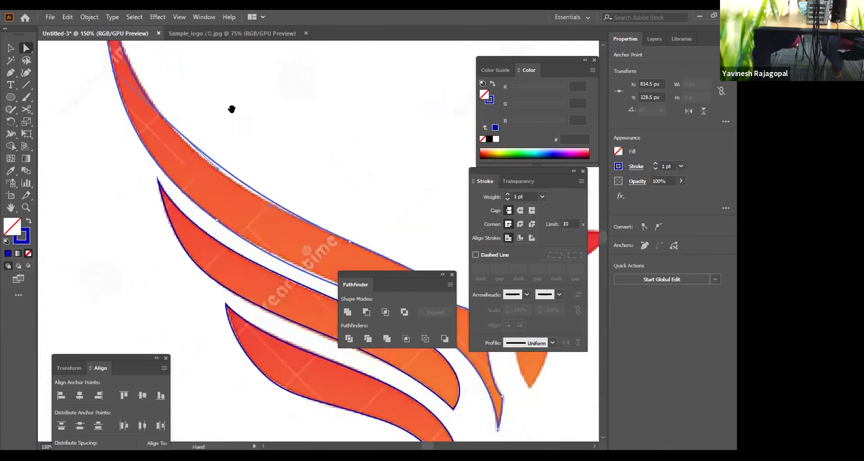
left_click_drag(134, 100, 151, 114)
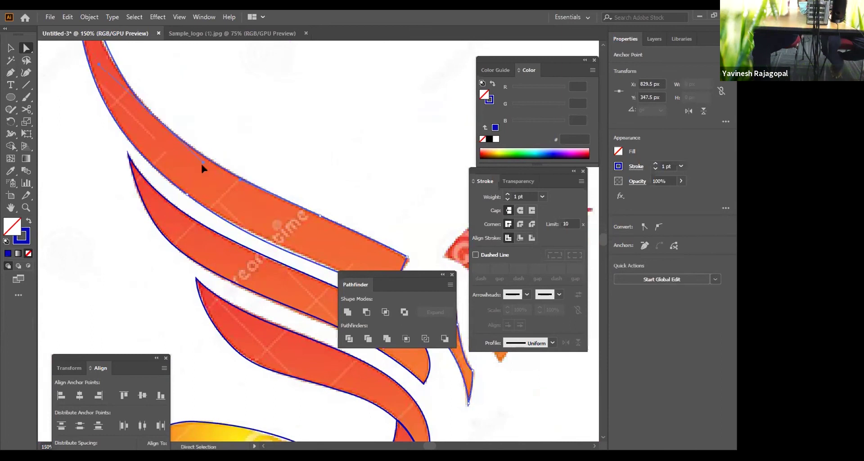
scroll(182, 173, "up", 4)
scroll(182, 173, "left", 3)
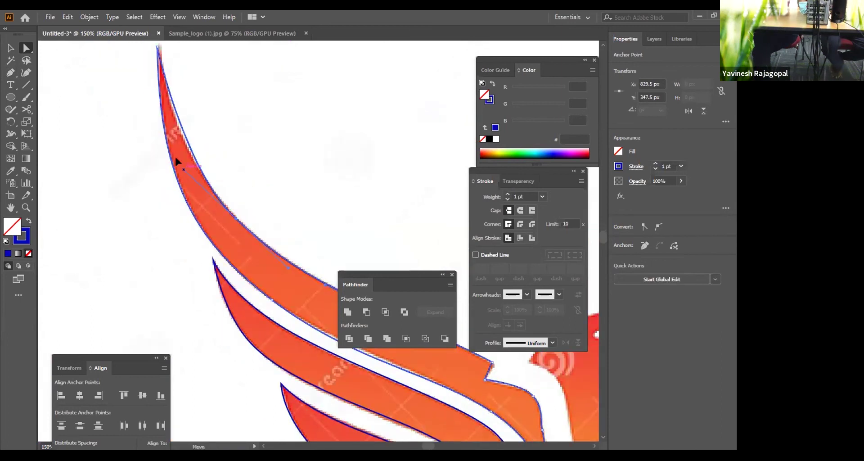
left_click_drag(326, 191, 325, 187)
scroll(263, 128, "down", 5)
scroll(262, 128, "right", 4)
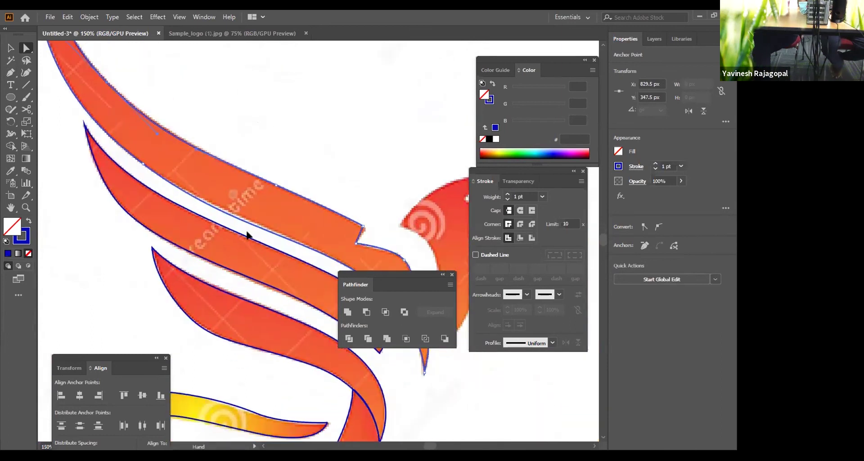
scroll(300, 96, "down", 1)
scroll(301, 96, "right", 1)
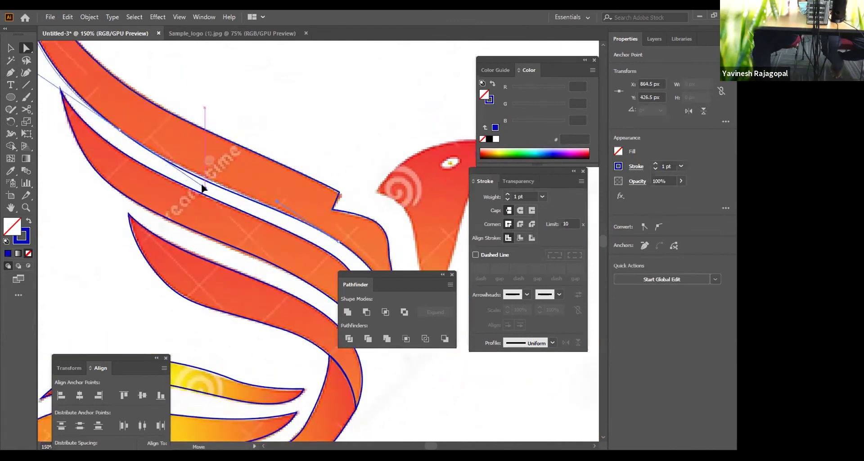
left_click(293, 117)
Pull the upper ribbon's curve handle to follow the orange reference shape.
scroll(229, 207, "up", 3)
scroll(228, 207, "left", 4)
left_click(228, 204)
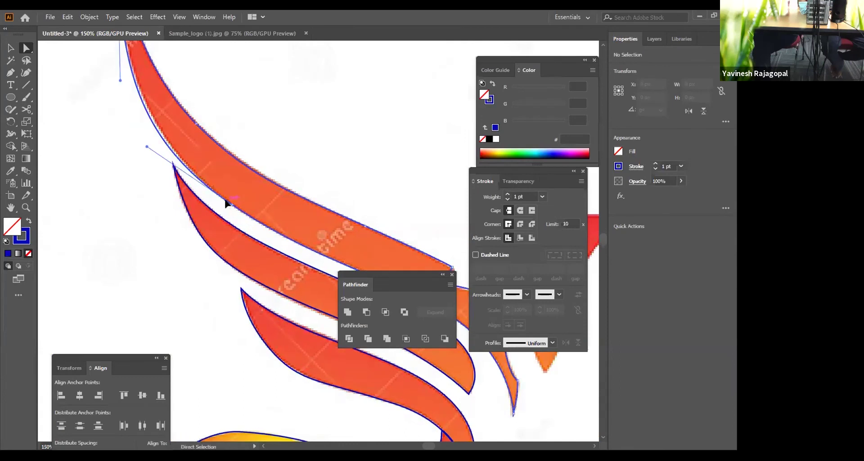
mouse_move(144, 145)
left_mouse_down()
mouse_move(155, 142)
mouse_move(138, 163)
mouse_move(154, 149)
left_mouse_up()
key("space")
left_click_drag(373, 187, 207, 149)
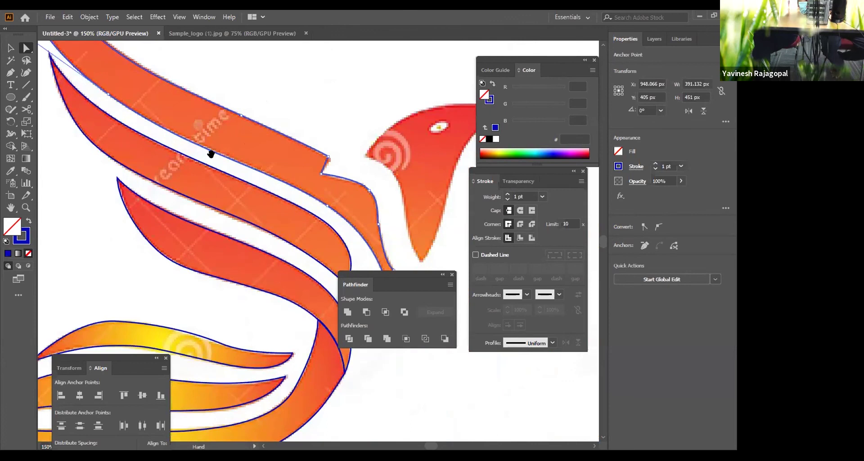
left_click_drag(346, 163, 371, 170)
left_click(371, 170)
key("p")
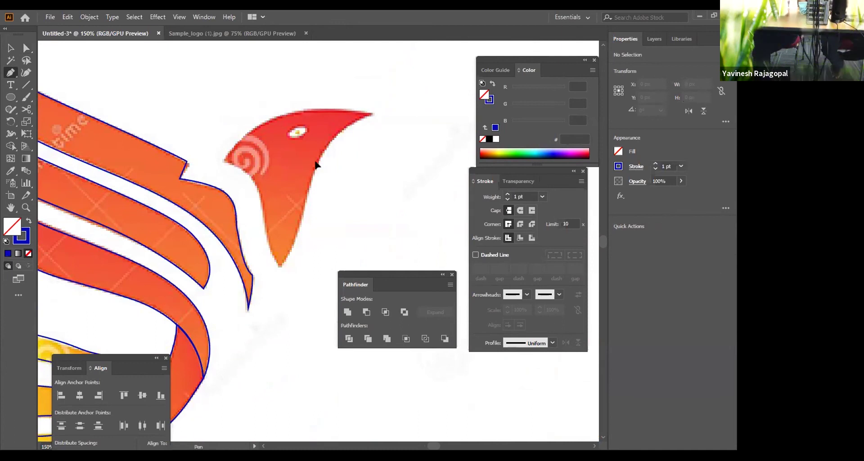
Trace the beak's outer and inner edges and the head outline with curved Pen anchors, ending at the beak tip.
left_click_drag(315, 165, 304, 196)
left_click_drag(279, 266, 259, 286)
left_click_drag(261, 220, 227, 151)
left_click(207, 145, "ctrl")
scroll(332, 235, "up", 2)
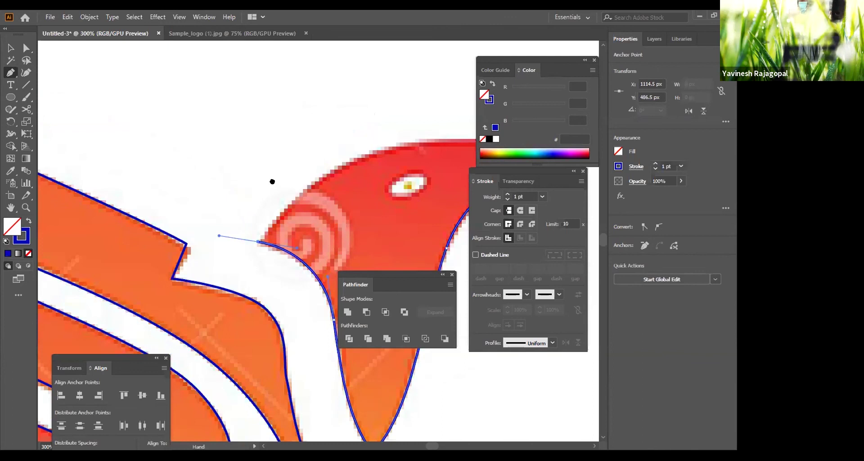
left_click_drag(204, 191, 173, 179)
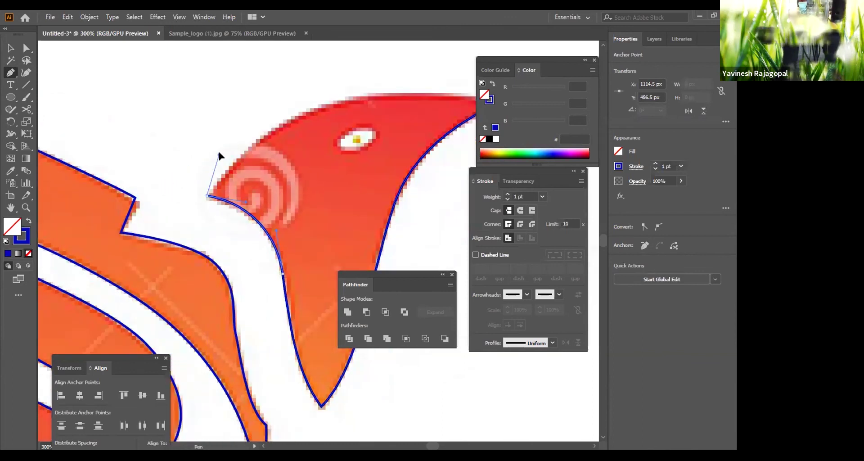
left_click(241, 151)
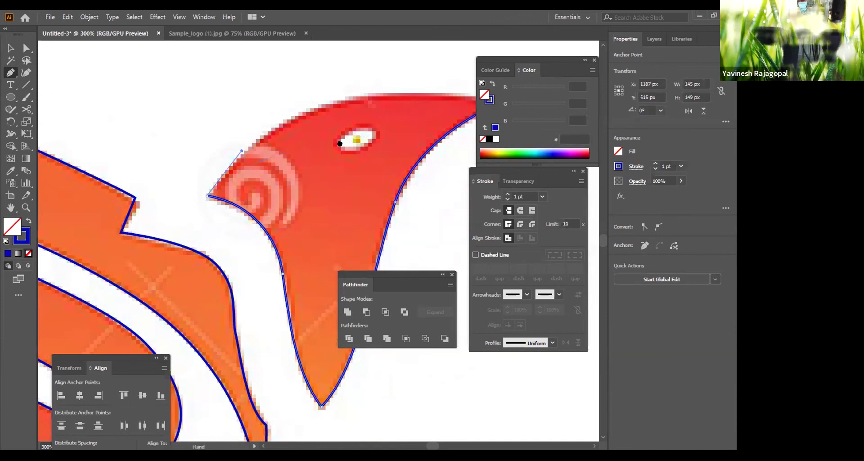
left_click_drag(358, 106, 262, 139)
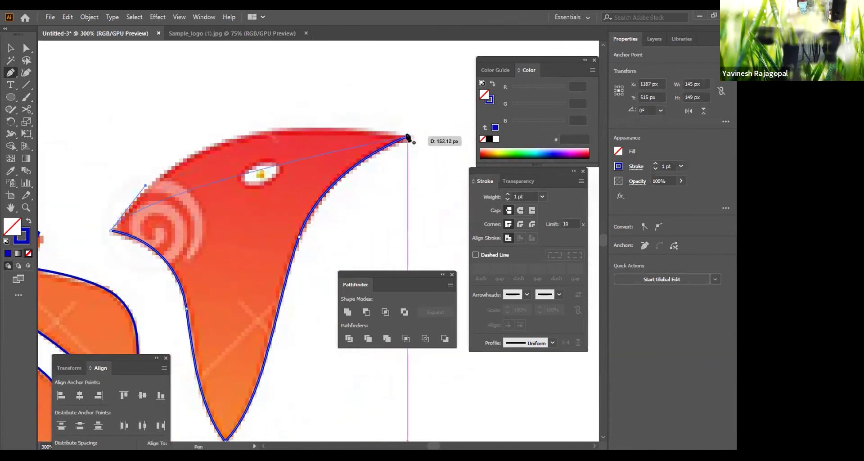
left_click_drag(408, 135, 516, 163)
left_click_drag(275, 231, 370, 202)
key("v")
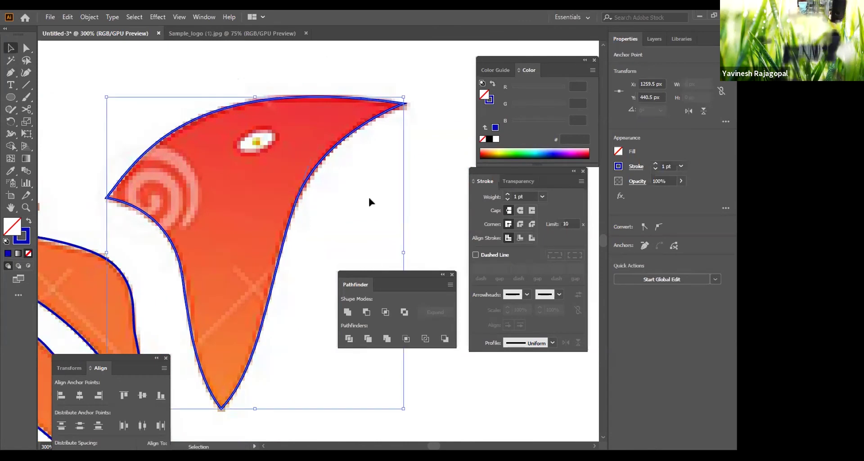
left_click(369, 198)
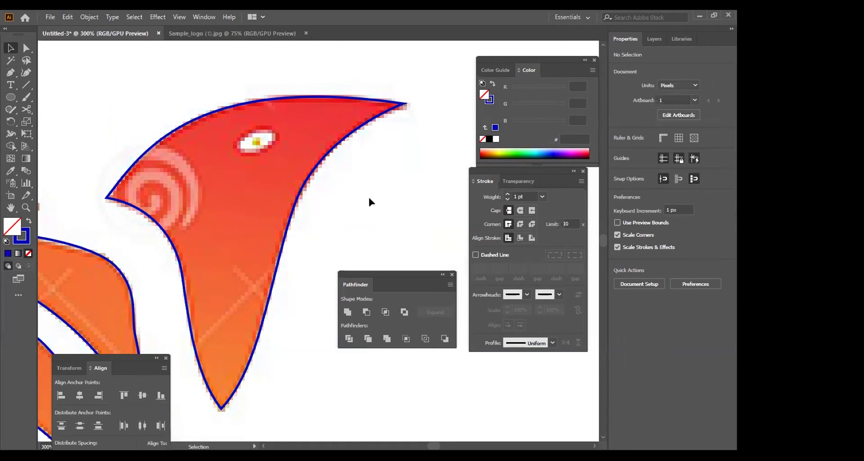
key("ctrl+1")
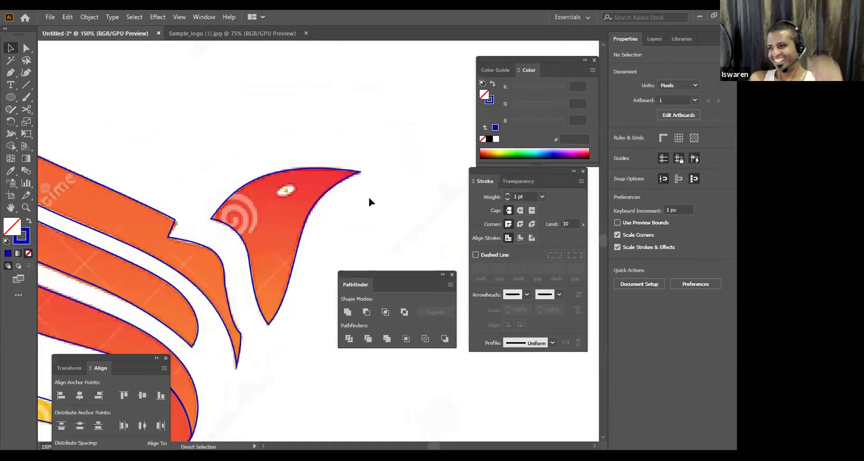
key("ctrl+minus")
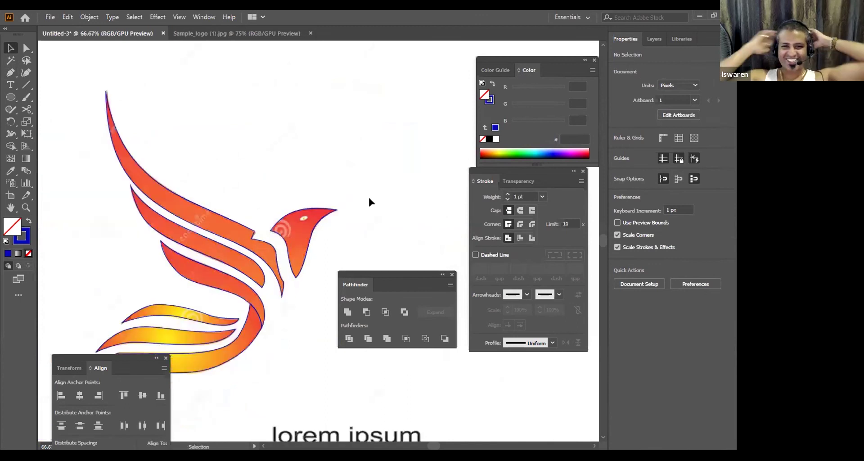
left_click_drag(328, 233, 361, 179)
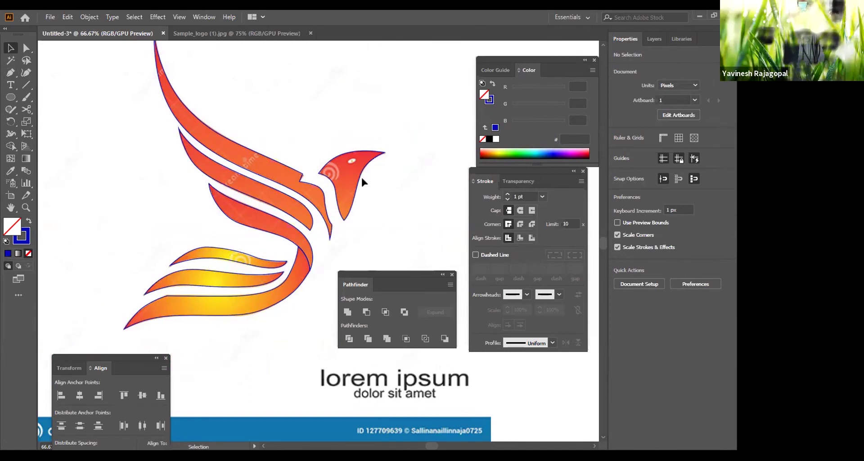
key("ctrl+plus")
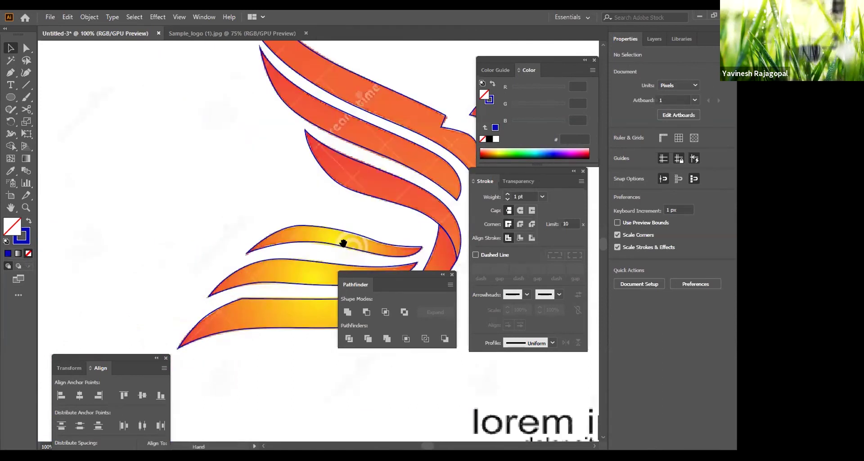
left_click_drag(343, 241, 303, 197)
key("ctrl+plus")
scroll(266, 137, "down", 3)
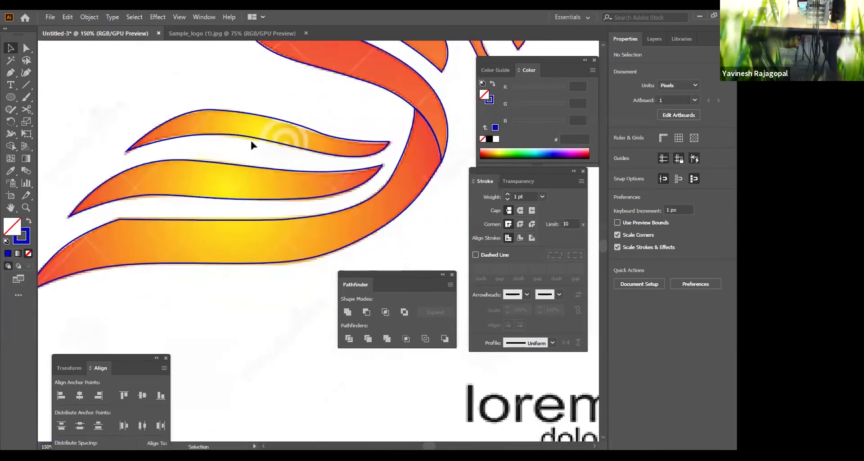
left_click(255, 139)
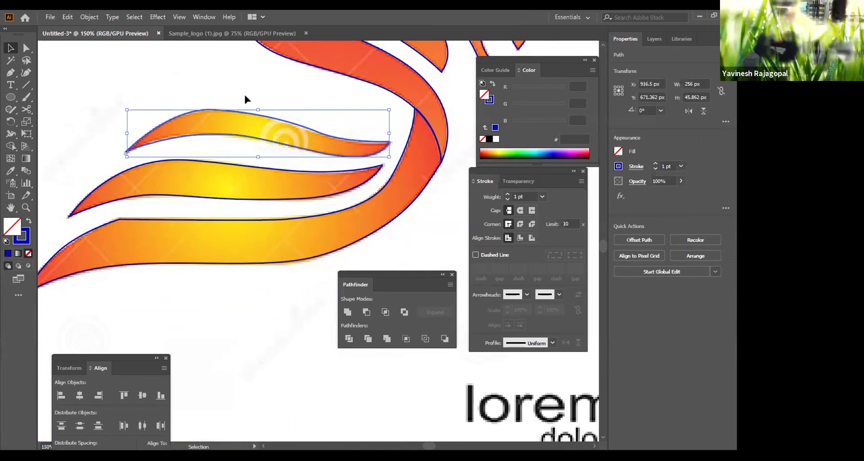
key("h")
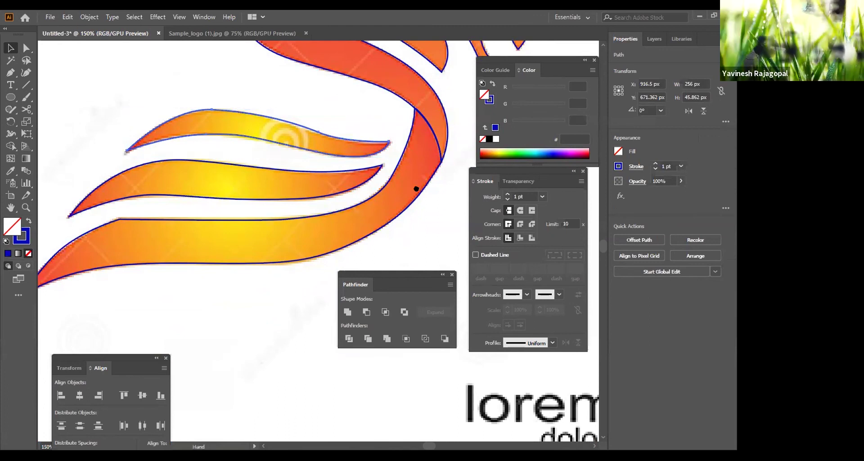
left_click_drag(332, 137, 247, 190)
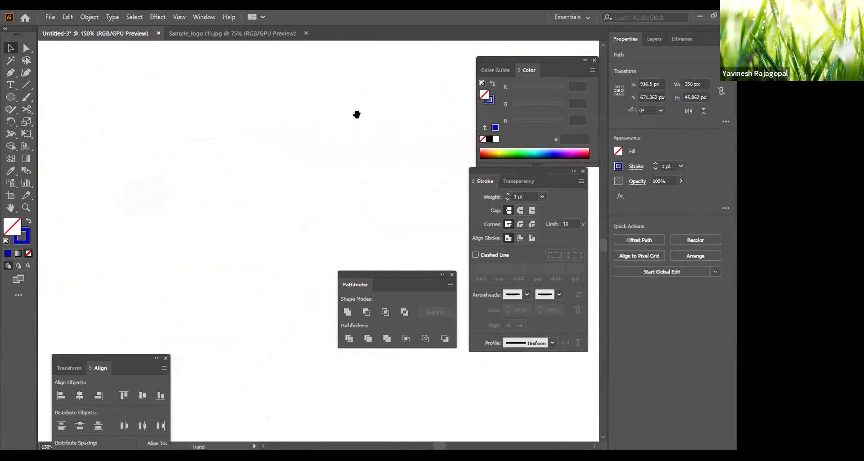
key("v")
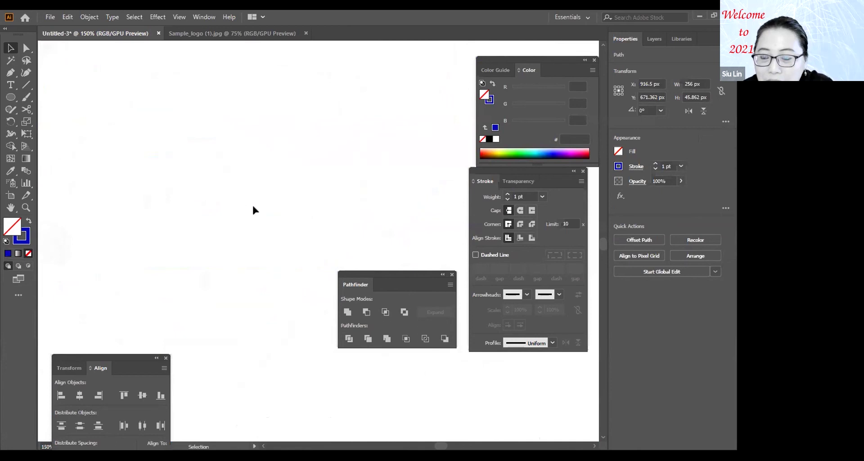
key("h")
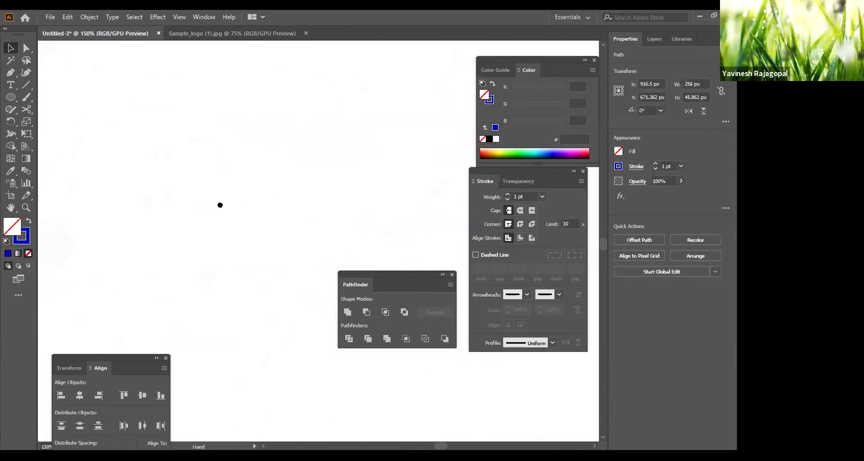
left_click_drag(197, 175, 247, 174)
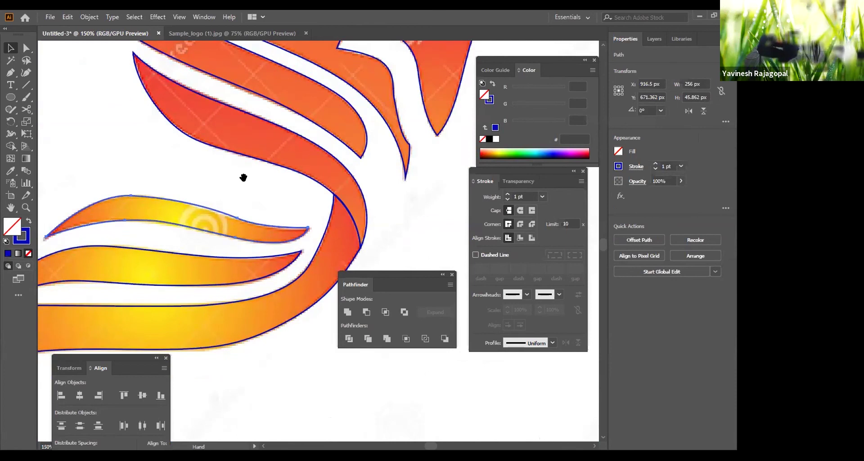
left_click_drag(195, 189, 277, 131)
key("a")
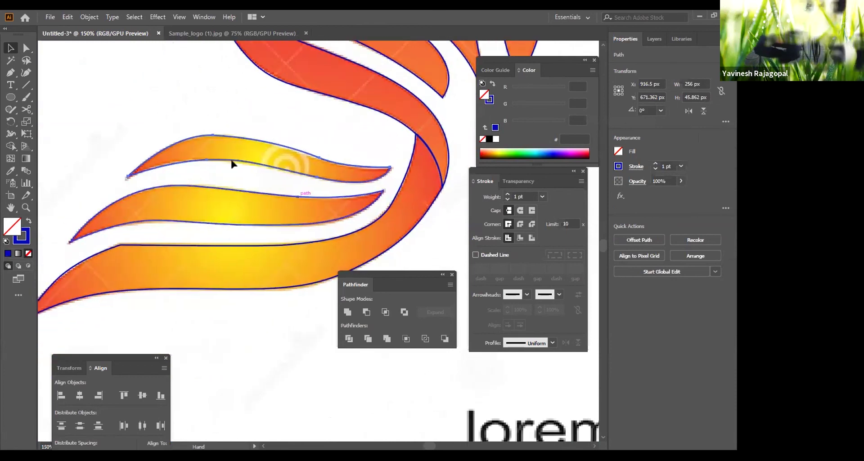
left_click(237, 160)
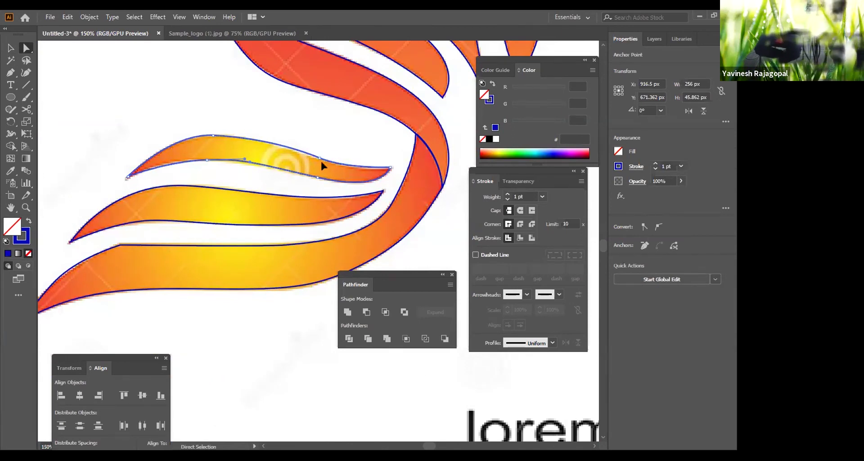
left_click_drag(454, 234, 202, 189)
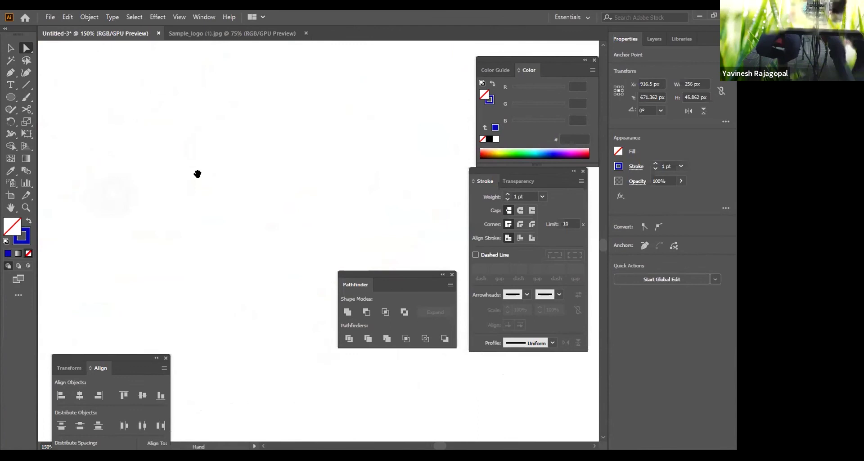
key("p")
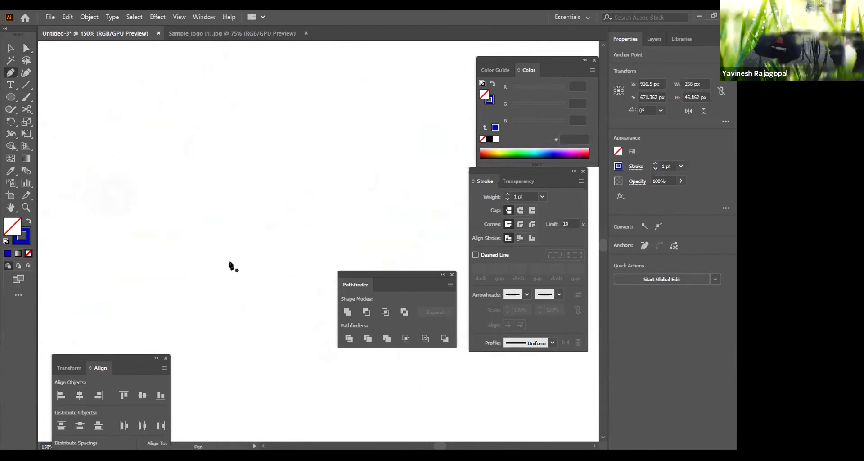
Start a new swoosh path with anchors curving up from the lower left.
left_click(223, 291)
left_click(200, 253)
left_click_drag(192, 243, 193, 235)
left_click_drag(204, 183, 238, 126)
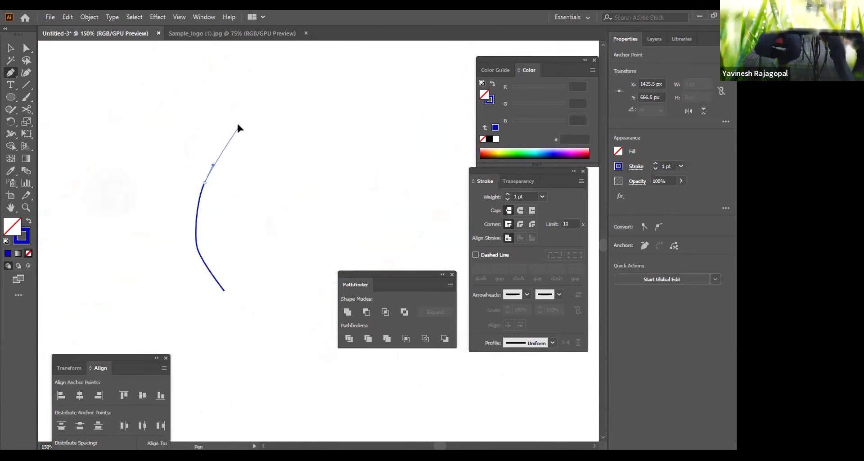
scroll(237, 121, "up", 5)
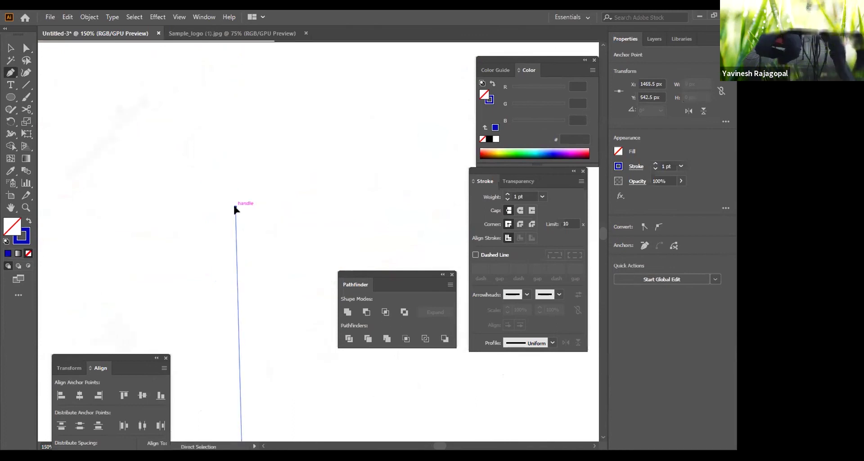
scroll(235, 210, "down", 2)
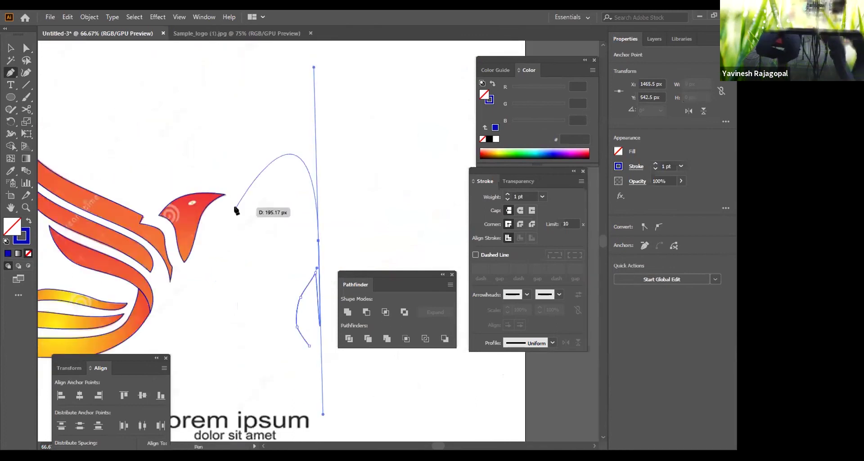
left_click(318, 241)
Add curved anchors over the top and down the right side, closing the swoosh path.
scroll(256, 243, "up", 1)
left_click_drag(257, 243, 270, 255)
scroll(292, 252, "up", 1)
left_click_drag(255, 159, 251, 143)
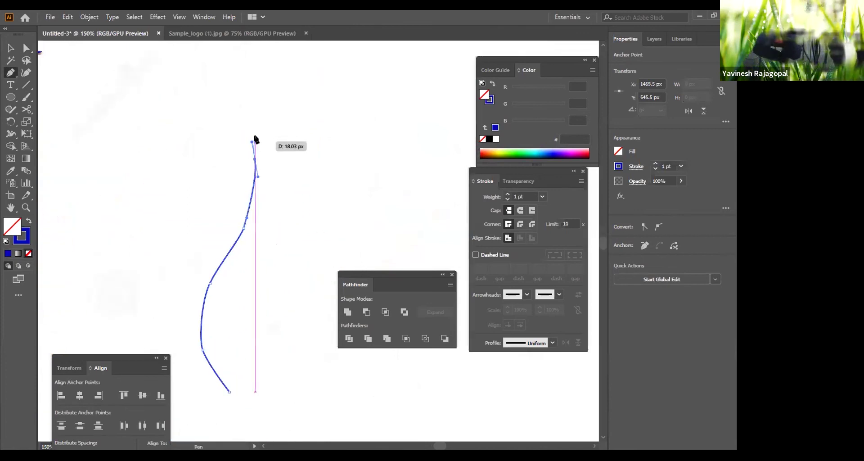
left_click_drag(237, 110, 282, 208)
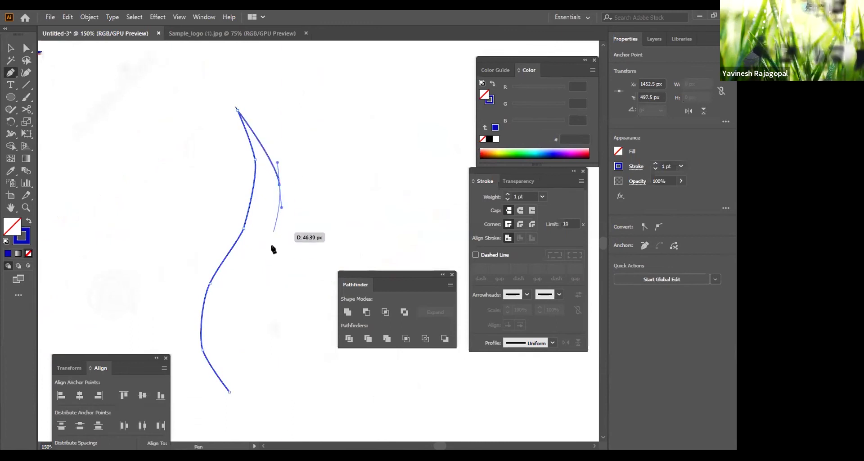
left_click_drag(270, 251, 260, 265)
left_click_drag(232, 312, 228, 333)
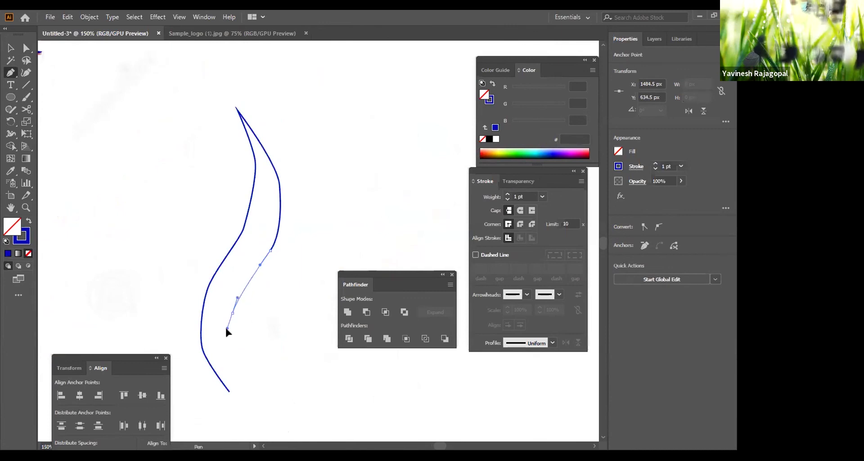
left_click(229, 391)
Delete the lower-left anchor point from the swoosh outline.
key("a")
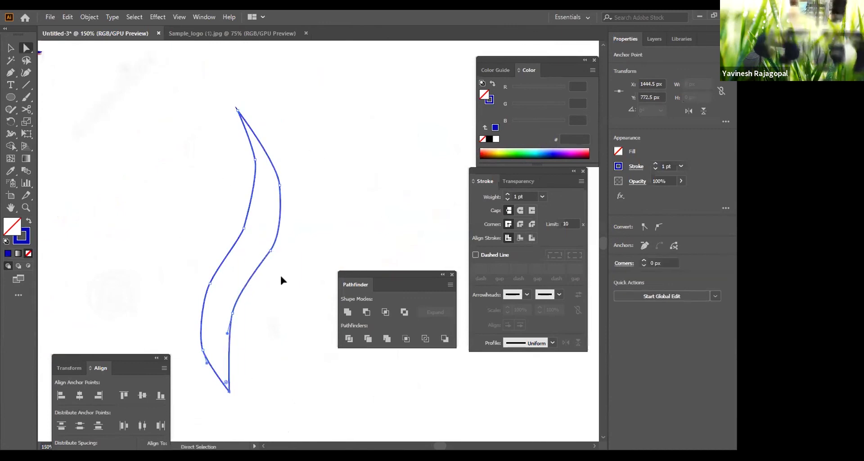
left_click(331, 177)
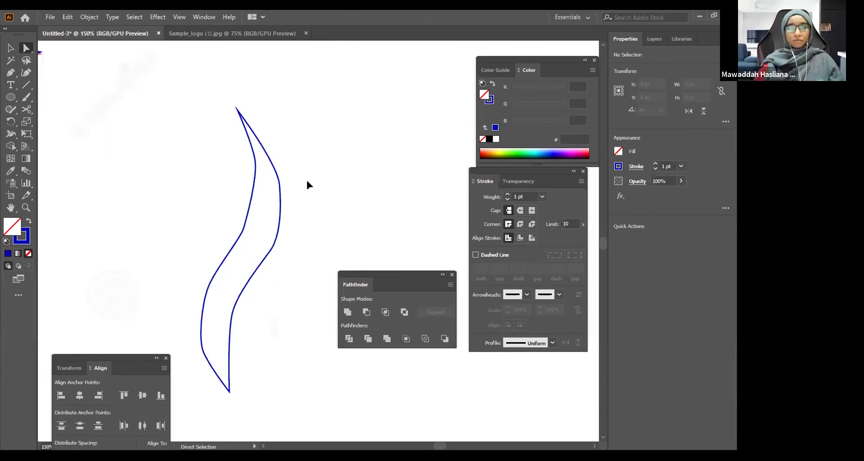
left_click(250, 210)
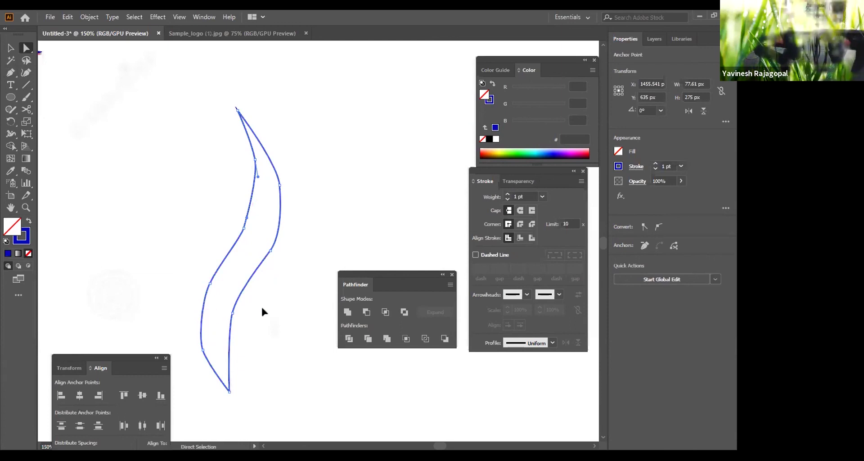
key("p")
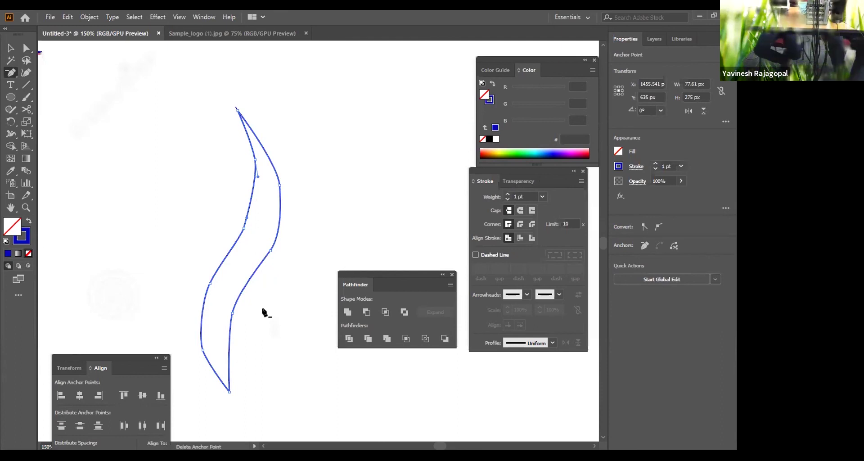
left_click(202, 350)
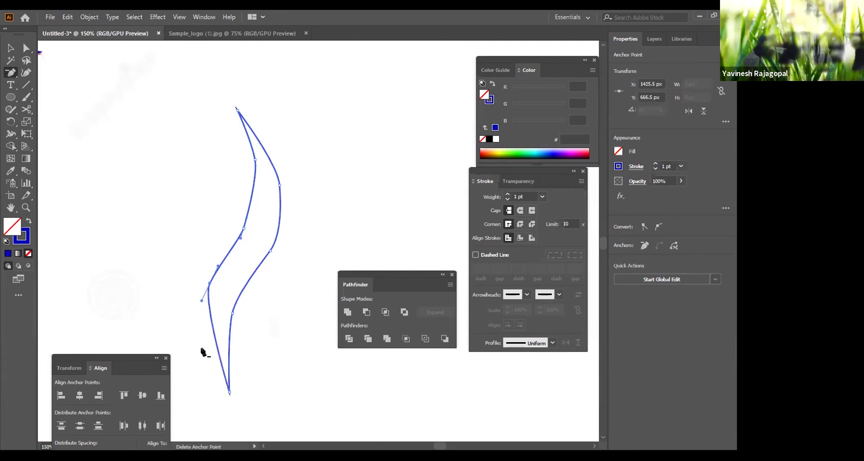
Delete two anchors from the swoosh, then bend its right segment and raise the lower anchor.
left_click(243, 228)
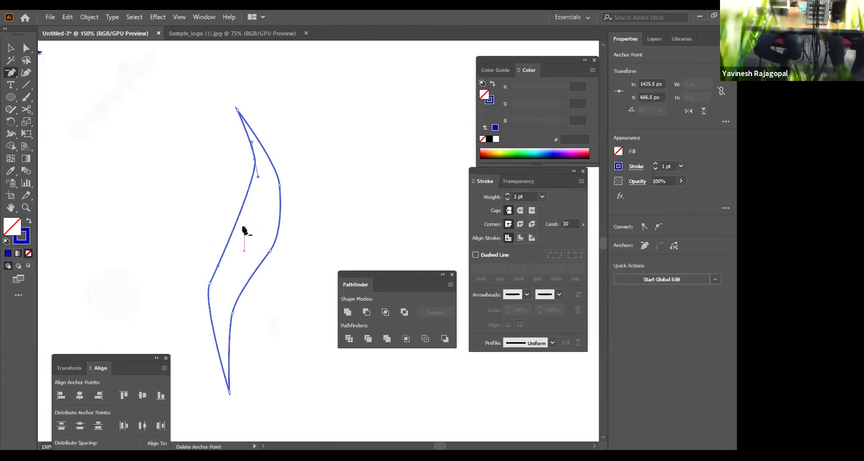
left_click(270, 250)
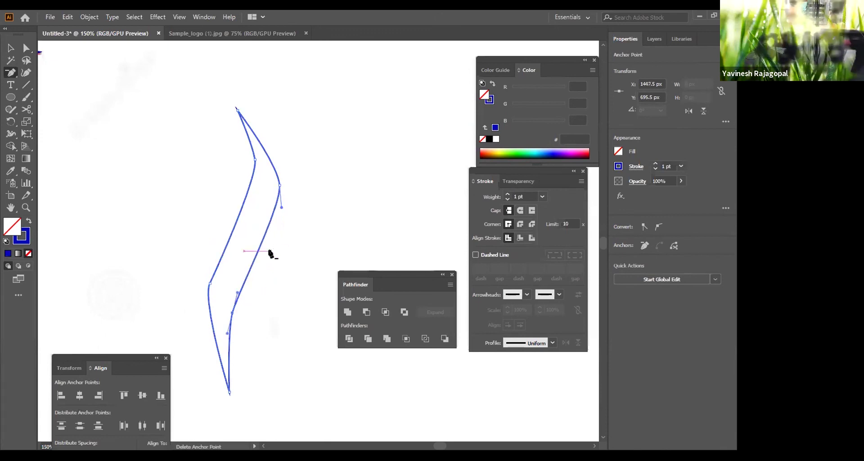
key("a")
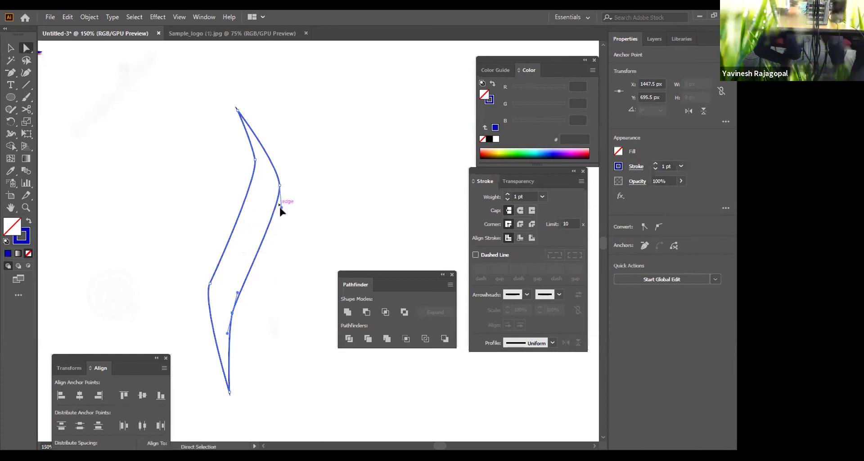
left_click_drag(279, 202, 283, 260)
left_click_drag(233, 312, 221, 229)
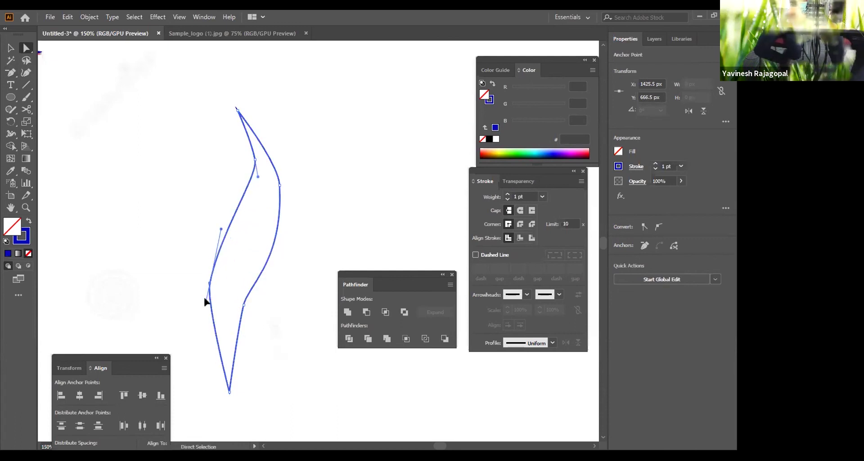
Adjust the left, upper and right anchors and handles into a smooth, tapered flame curve.
left_click(209, 285)
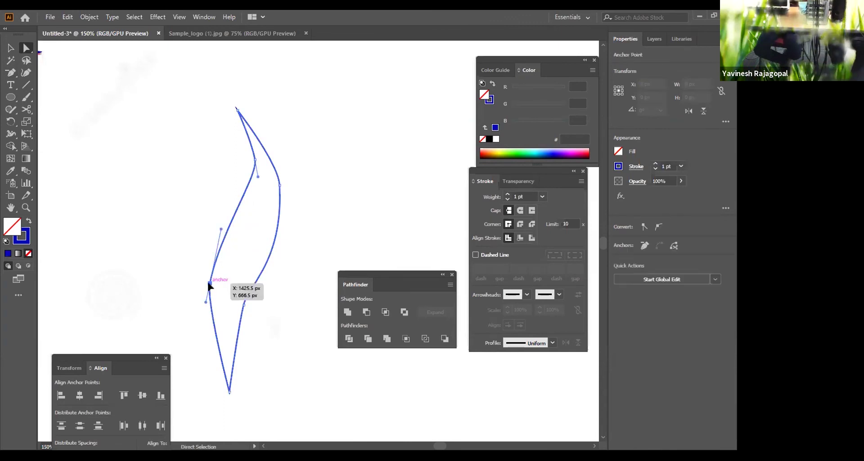
left_click_drag(206, 304, 199, 331)
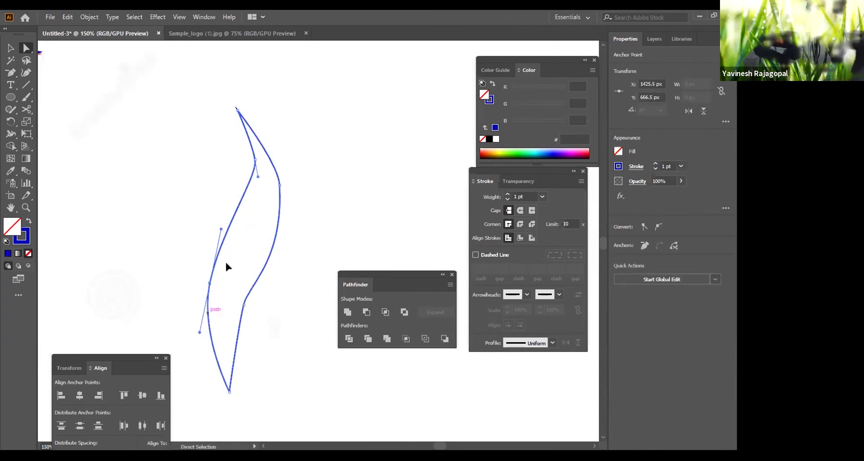
left_click_drag(255, 159, 237, 233)
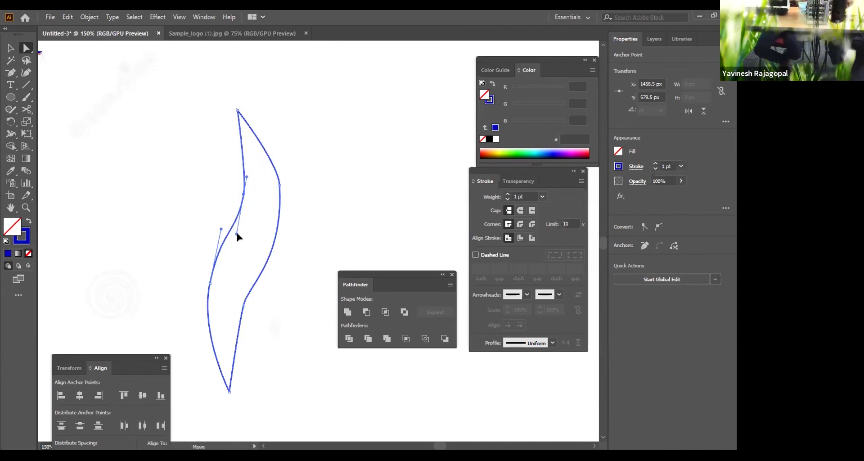
left_click_drag(247, 177, 253, 153)
left_click_drag(243, 306, 260, 251)
left_click_drag(280, 185, 269, 141)
left_click_drag(297, 261, 284, 239)
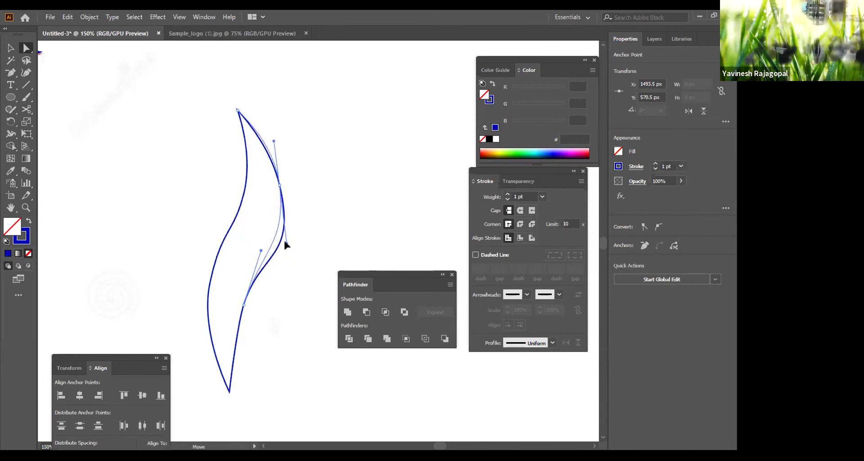
left_click(341, 196)
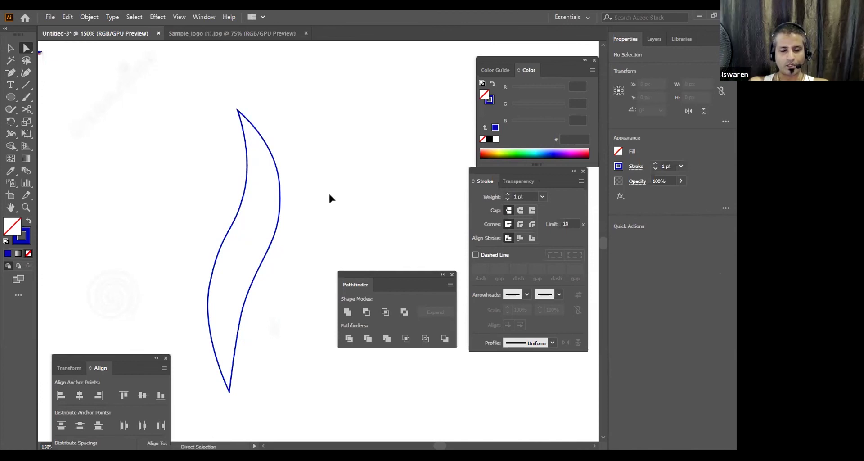
Trace the letter 'l' of 'lorem' with a closed four-corner Pen outline.
mouse_move(291, 162)
left_mouse_down()
mouse_move(309, 174)
mouse_move(304, 147)
left_mouse_up()
scroll(268, 207, "down", 10)
scroll(235, 104, "right", 8)
scroll(395, 134, "left", 8)
scroll(360, 144, "left", 3)
scroll(293, 170, "up", 2)
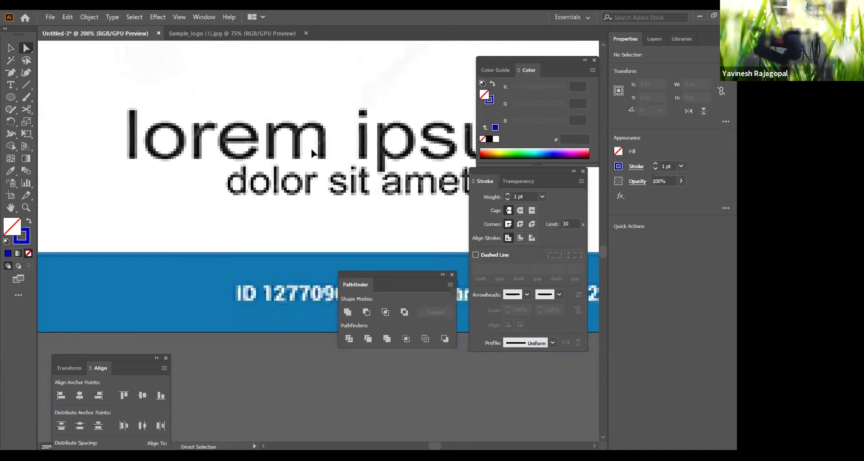
key("p")
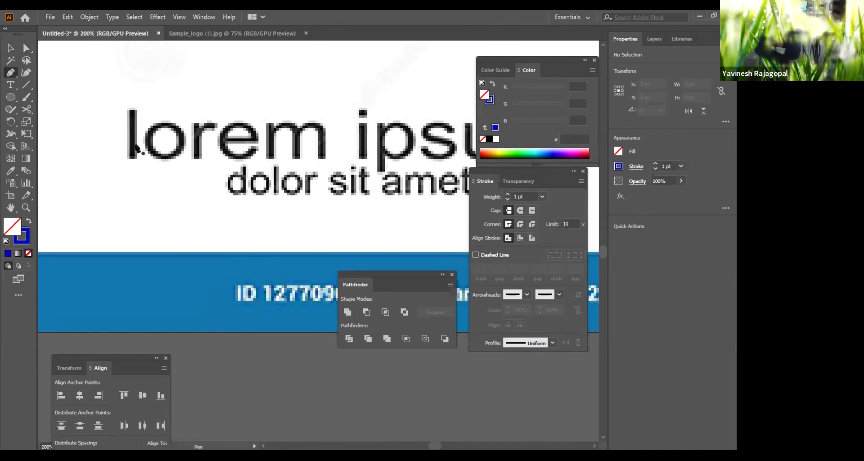
left_click(126, 161)
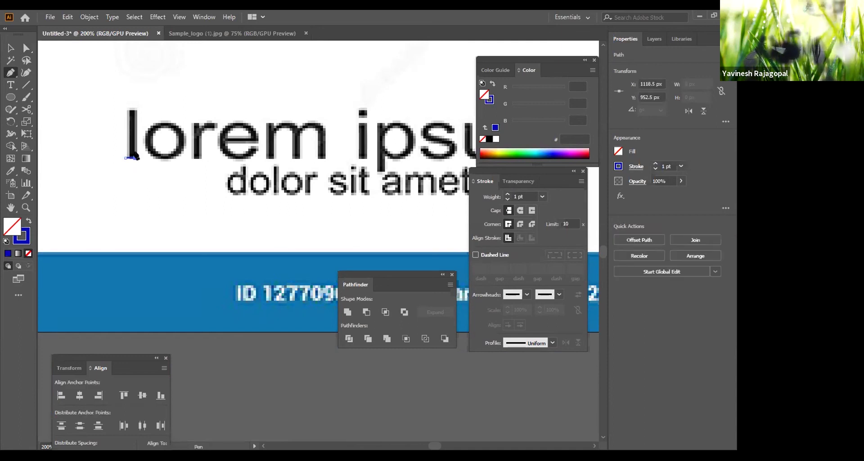
left_click(126, 109)
left_click(136, 109)
left_click(136, 159)
left_click(127, 161)
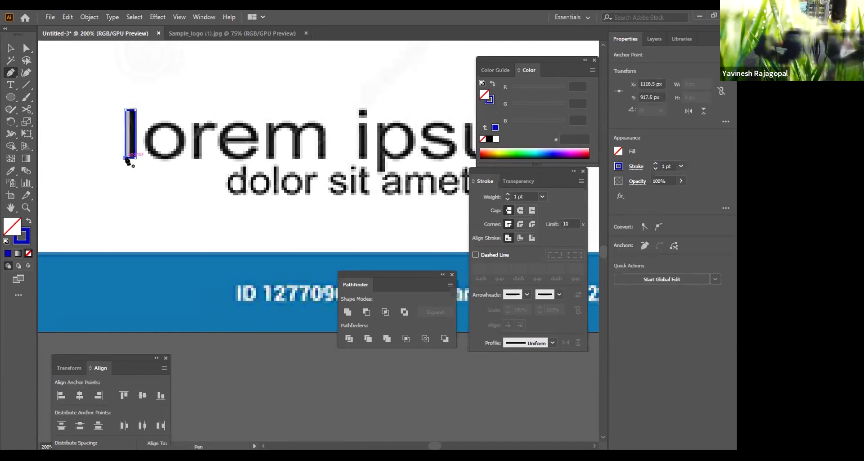
Draw an open curved Pen path along the underside of the letter 'o'.
left_click(140, 157)
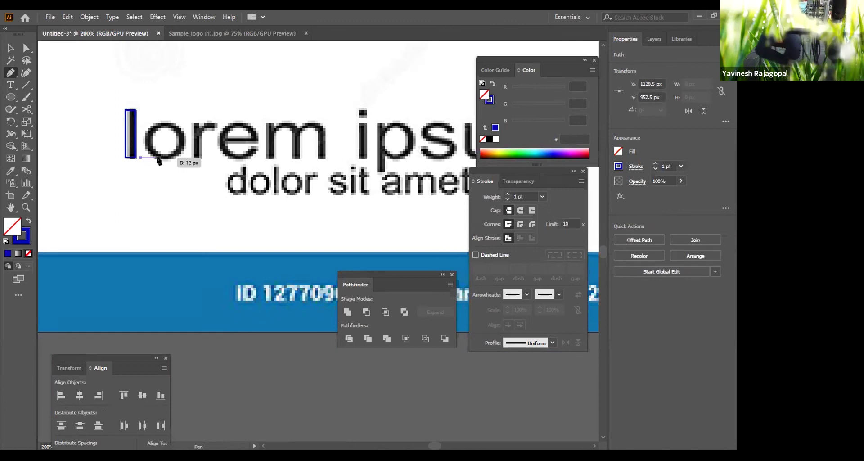
left_click_drag(184, 151, 150, 150)
left_click_drag(200, 159, 238, 154)
key("v")
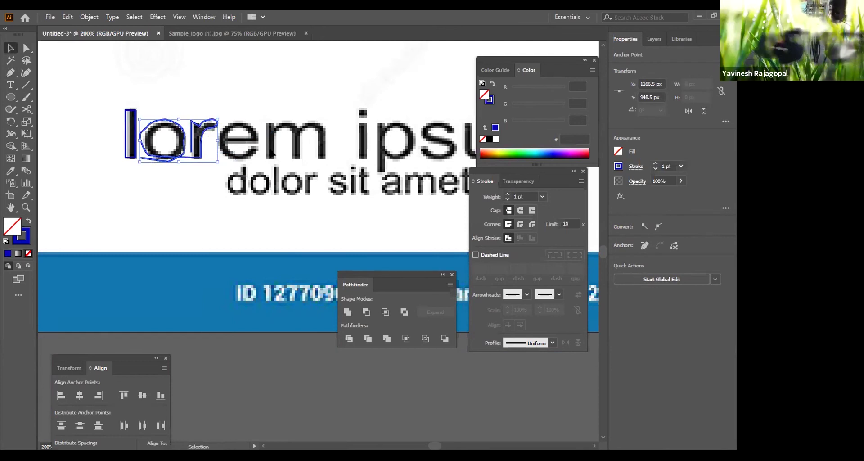
mouse_move(185, 143)
left_mouse_down()
mouse_move(285, 158)
mouse_move(262, 195)
mouse_move(284, 268)
mouse_move(258, 215)
mouse_move(121, 89)
mouse_move(224, 162)
mouse_move(223, 131)
left_mouse_up()
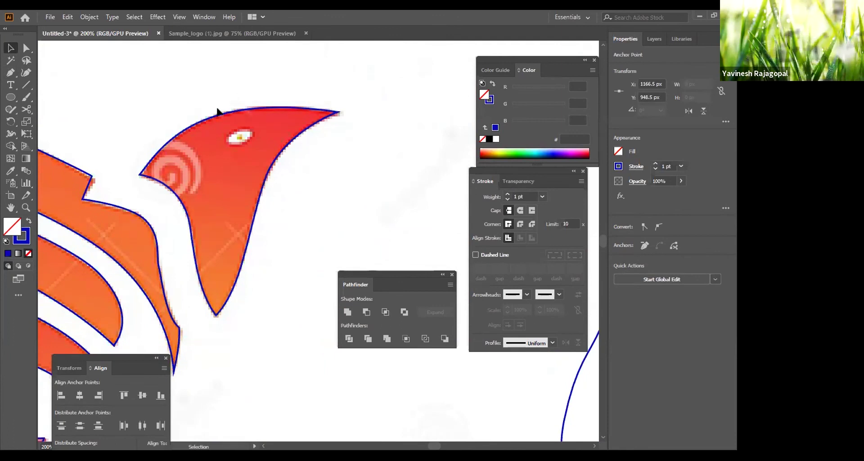
Edit the head outline's beak-tip anchor and lower beak segments to follow the reference beak curve.
left_click(179, 130)
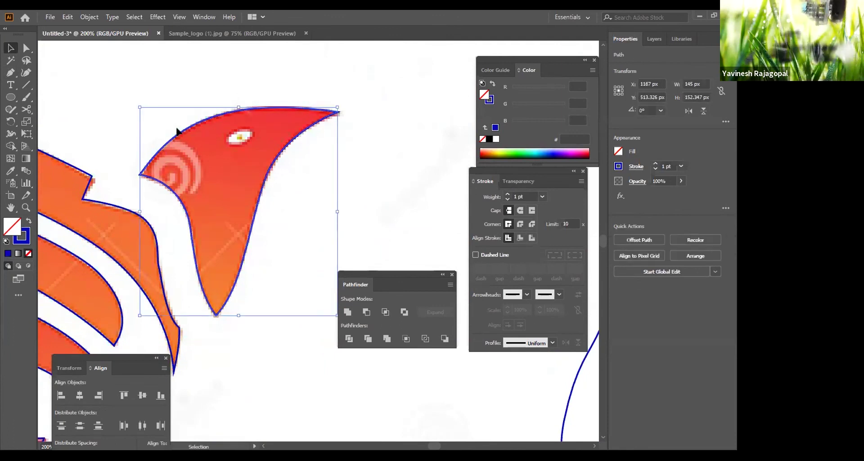
key("a")
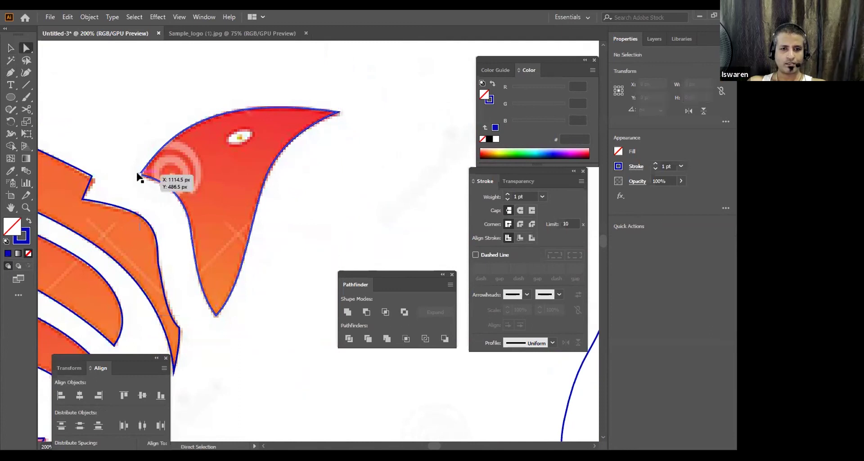
left_click(136, 172)
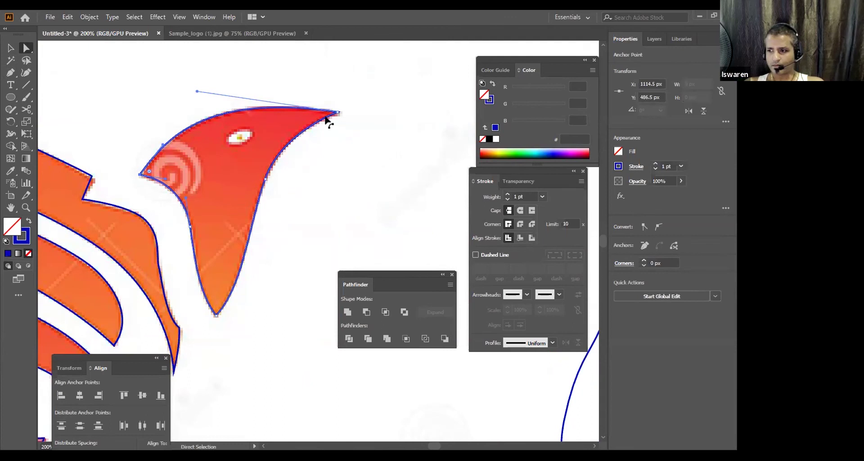
left_click(305, 136)
left_click(266, 180)
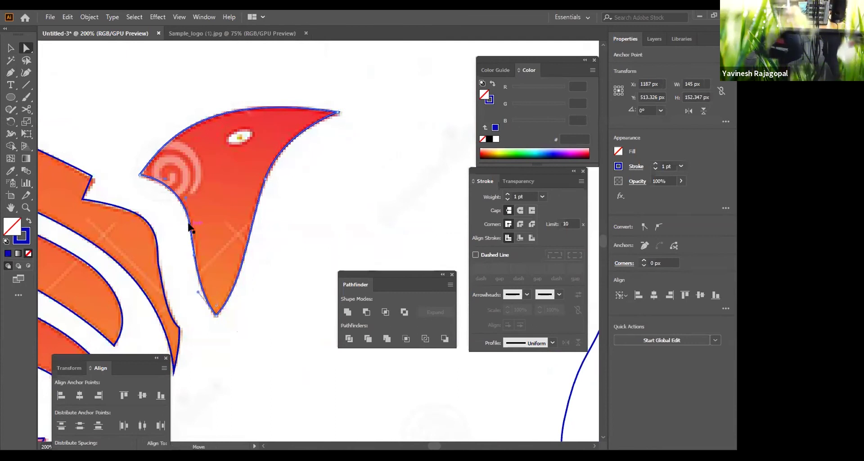
left_click(140, 175)
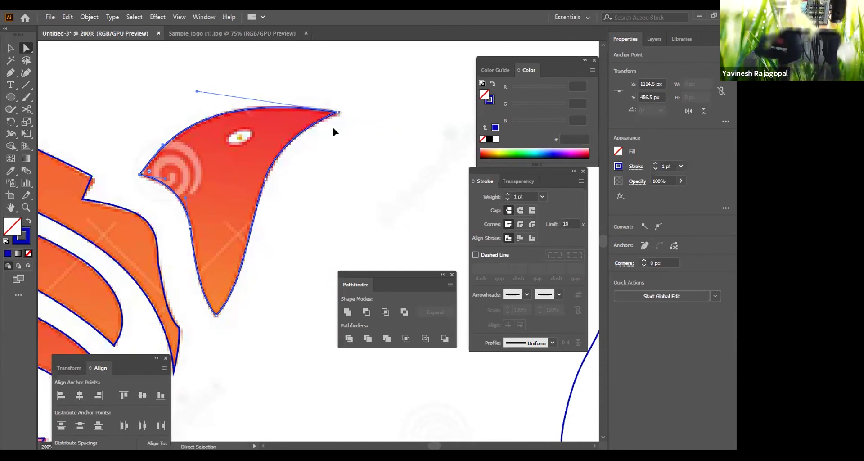
left_click(355, 157)
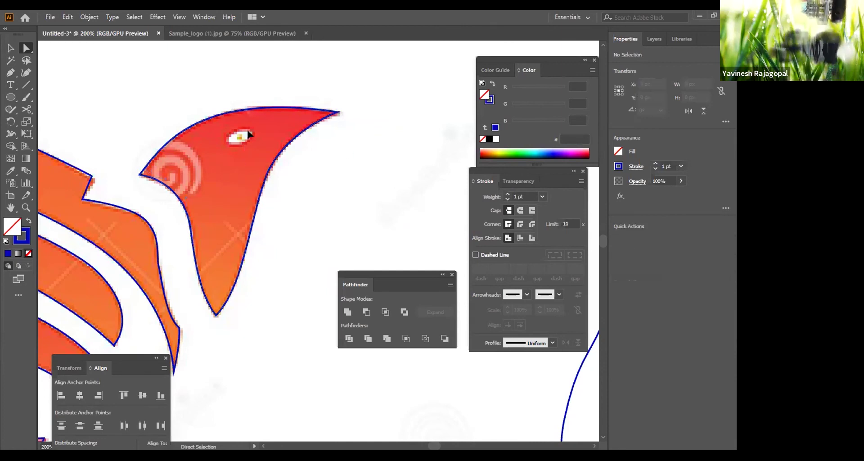
Draw a small ellipse over the bird's eye and rotate it about 19.33° to match.
key("l")
key("ctrl+=")
left_click_drag(349, 245, 251, 93)
left_click_drag(233, 120, 261, 131)
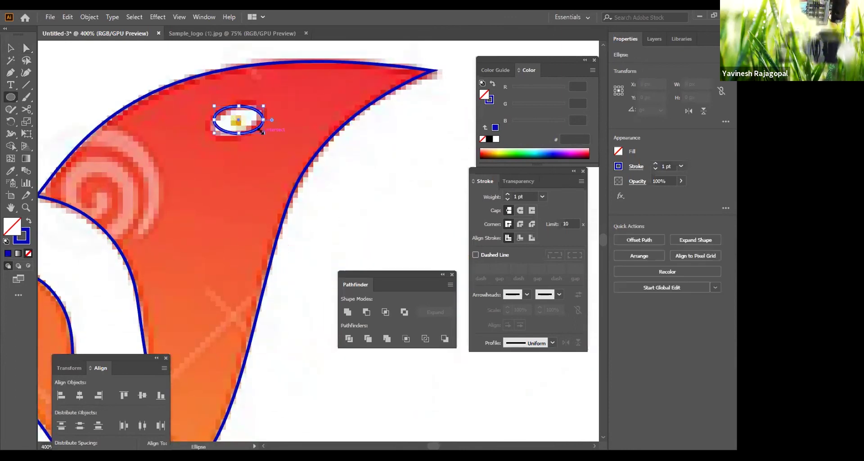
key("e")
left_click_drag(286, 98, 286, 79)
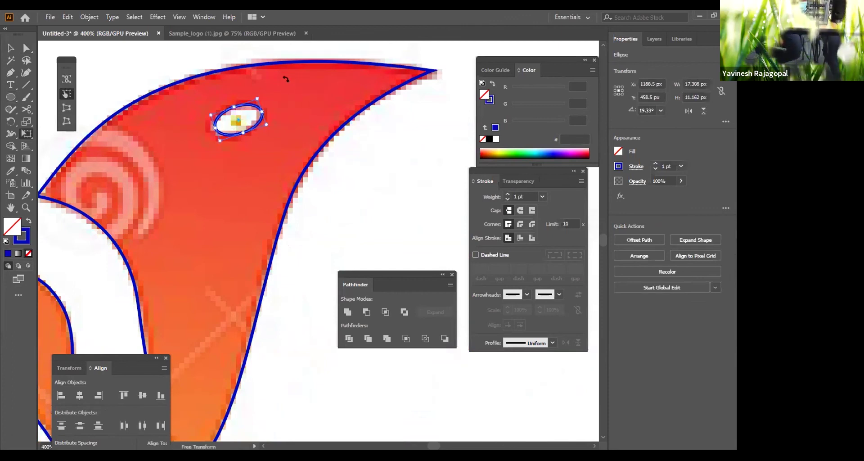
key("v")
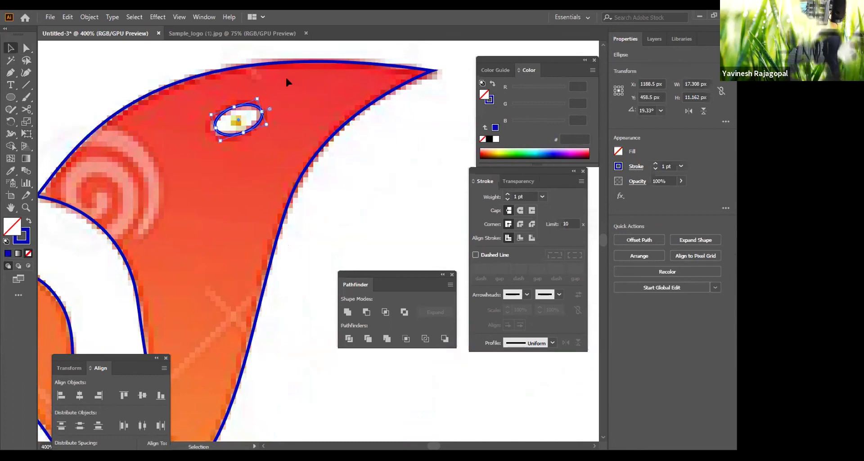
key("ctrl+1")
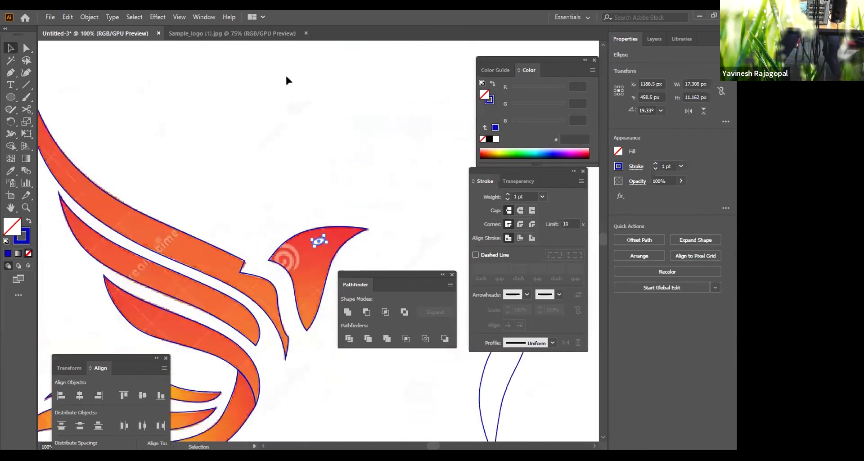
key("ctrl+minus")
Delete the stray leaf outline.
left_click_drag(285, 131, 297, 108)
left_click(316, 136)
left_click_drag(297, 146, 268, 85)
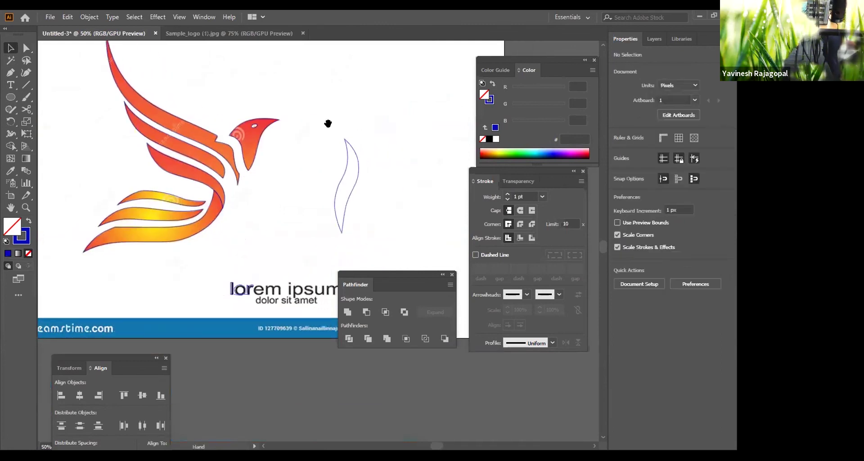
left_click_drag(323, 222, 295, 217)
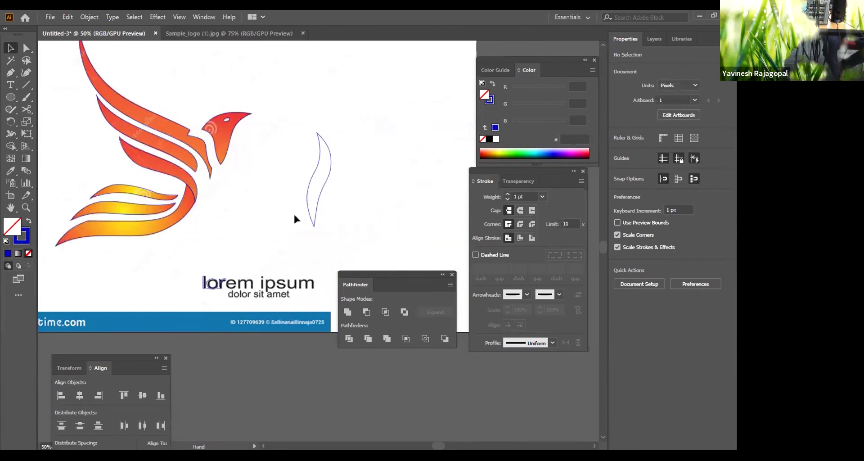
left_click_drag(327, 186, 328, 187)
key("Delete")
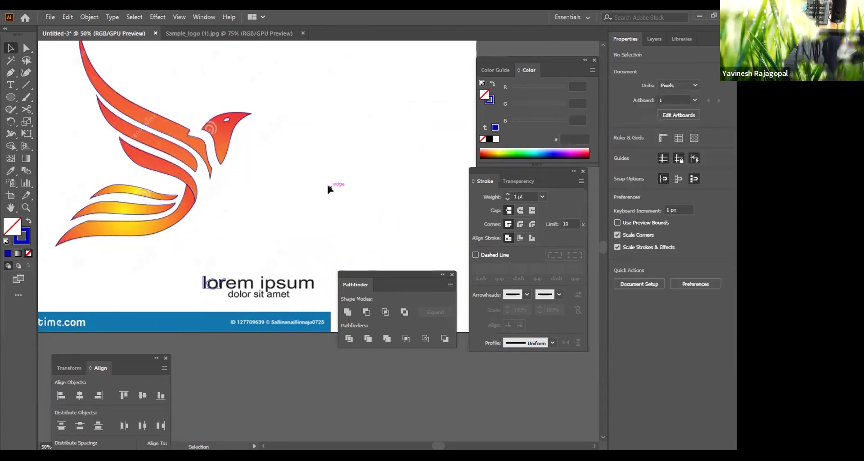
Move the wave outline out of the wing onto empty canvas at right, view it at 100%, and select it.
left_click_drag(287, 135, 302, 164)
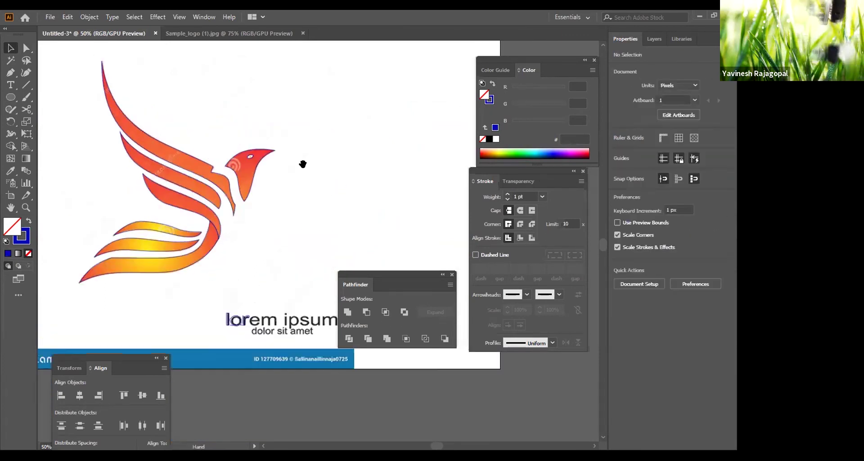
left_click_drag(154, 227, 376, 134)
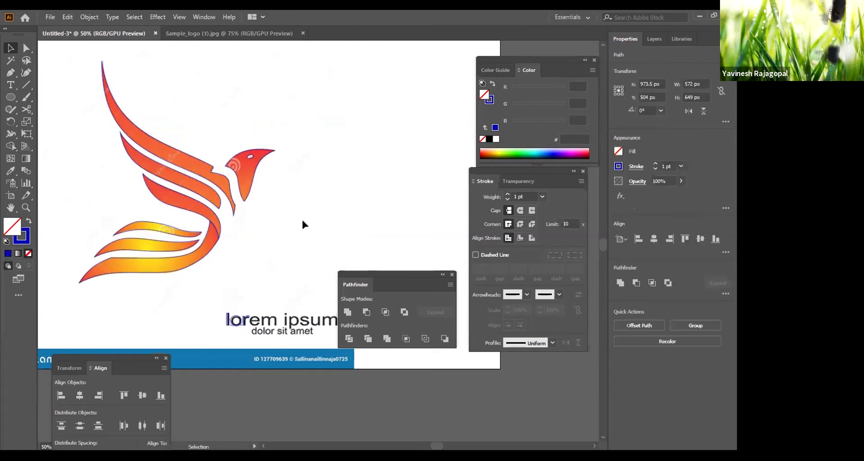
left_click_drag(153, 227, 366, 152)
left_click(393, 198)
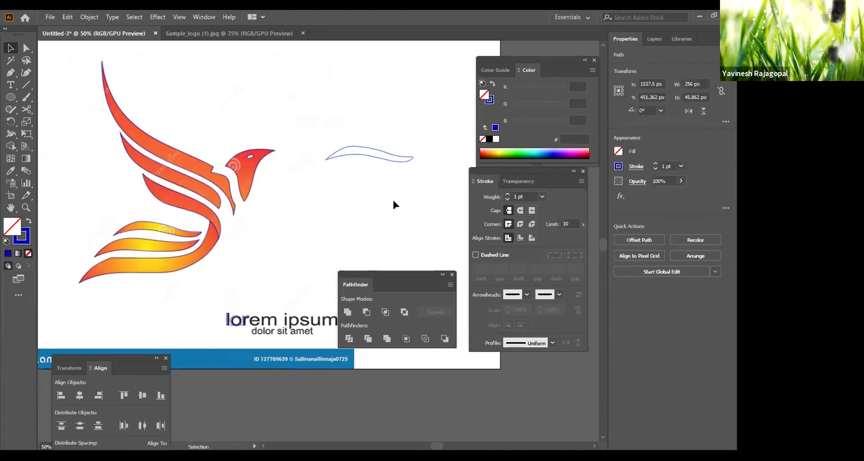
key("ctrl+1")
scroll(343, 141, "down", 3)
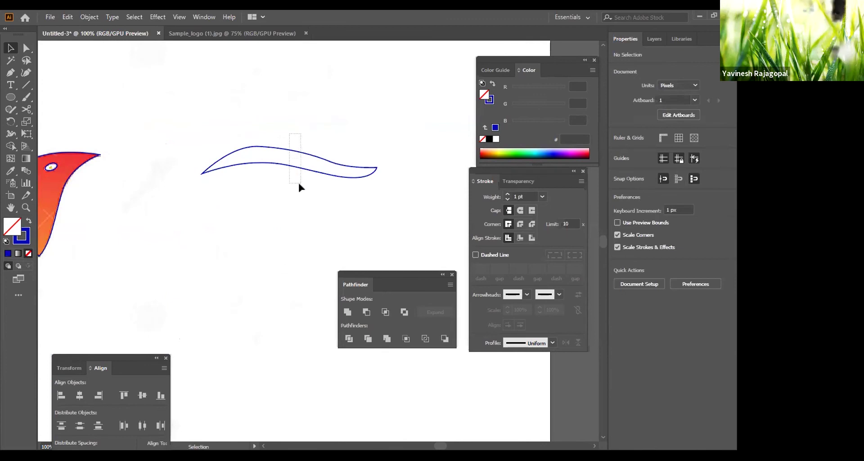
left_click_drag(300, 183, 289, 182)
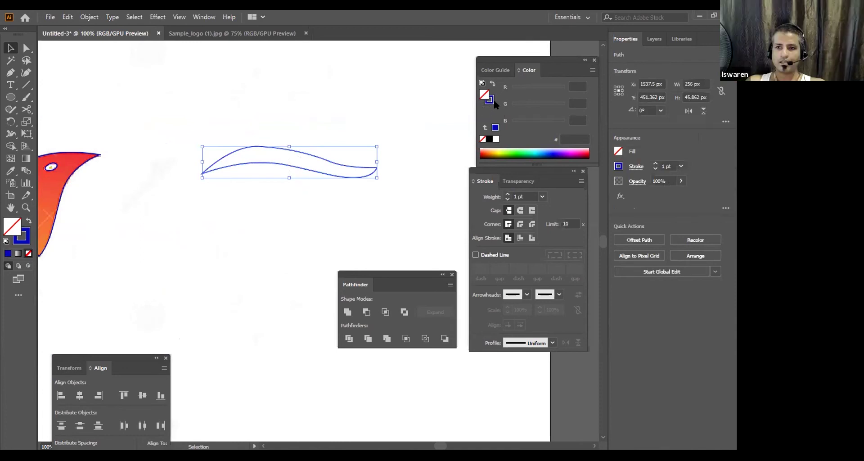
Fill the wave solid light blue 1DD6FF with no stroke.
left_click(492, 83)
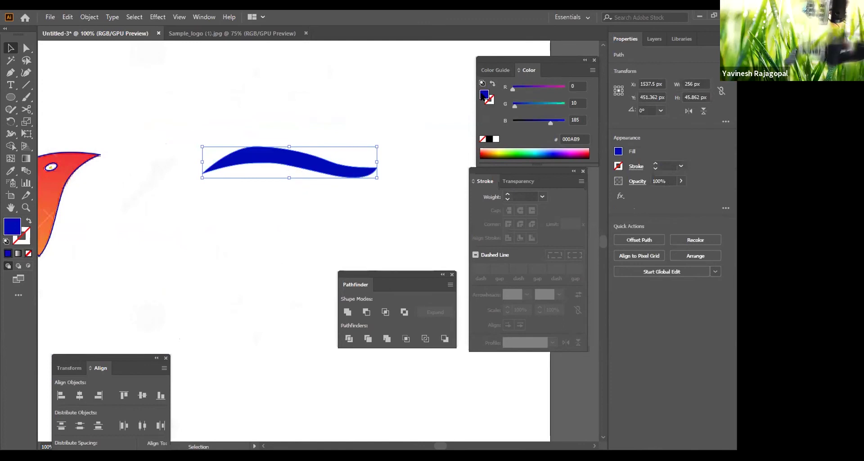
left_click(490, 151)
left_click(500, 150)
left_click(518, 153)
left_click(547, 152)
left_click(545, 104)
mouse_move(545, 106)
left_mouse_down()
mouse_move(517, 104)
mouse_move(555, 104)
left_mouse_up()
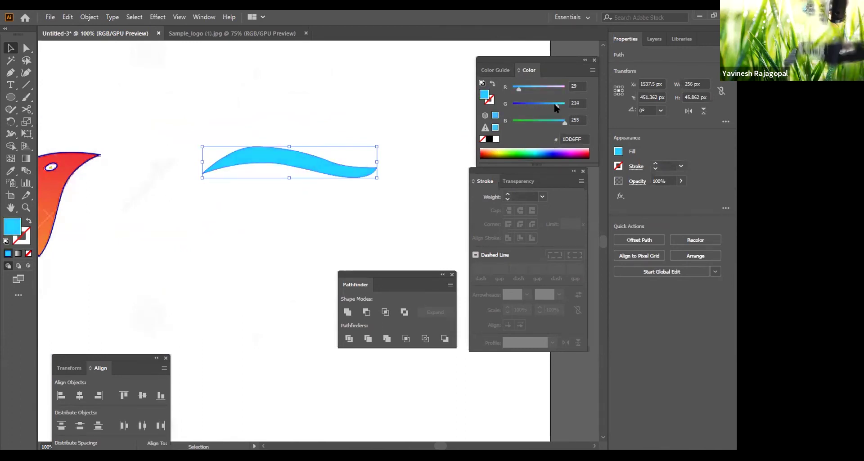
Pan across the bird logo and reselect the cyan wave shape.
left_click(279, 112)
left_click_drag(160, 201, 469, 152)
left_click_drag(362, 228, 148, 186)
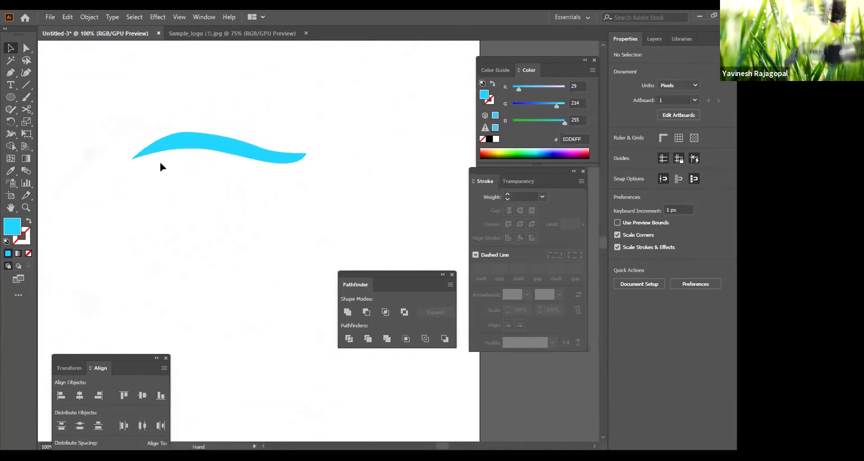
left_click(183, 141)
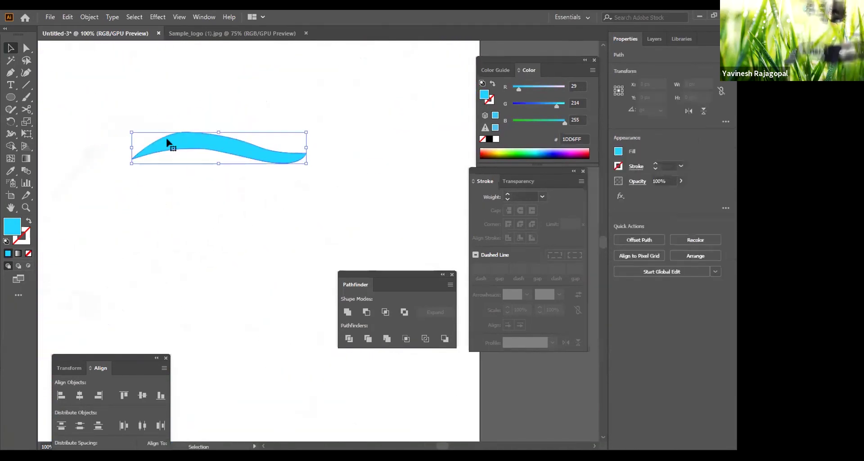
Open the Gradient panel, move it above the canvas, and apply a gradient to the wave's stroke.
left_click(201, 17)
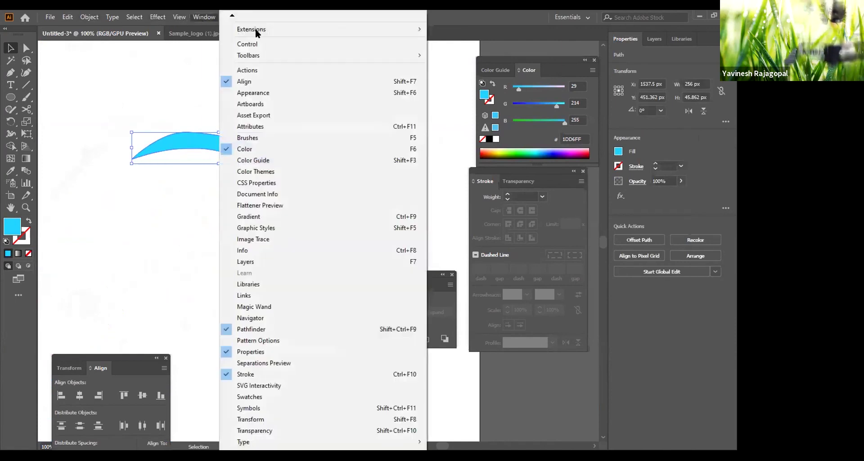
left_click(250, 217)
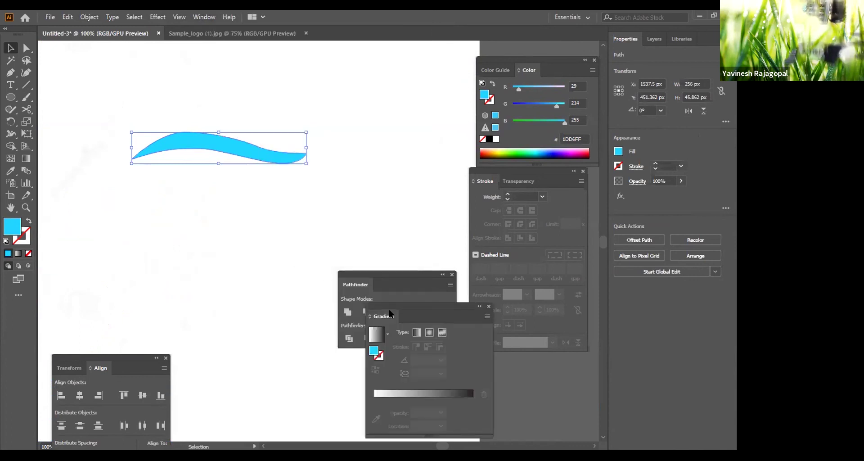
left_click_drag(387, 308, 351, 91)
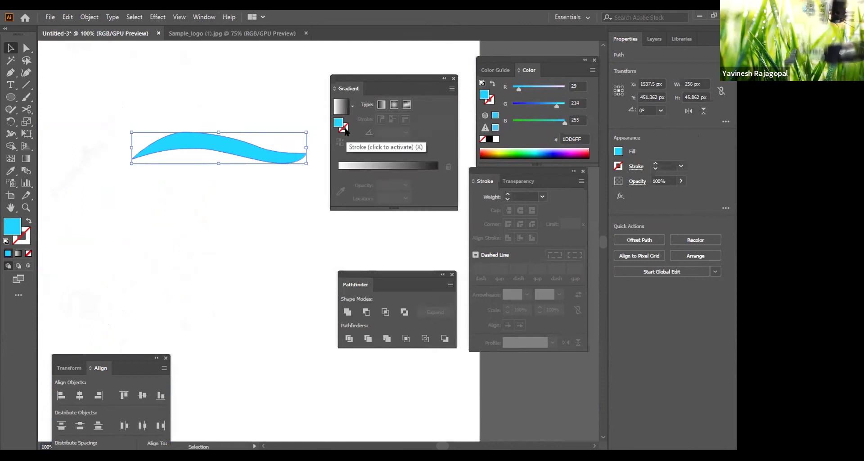
left_click(343, 130)
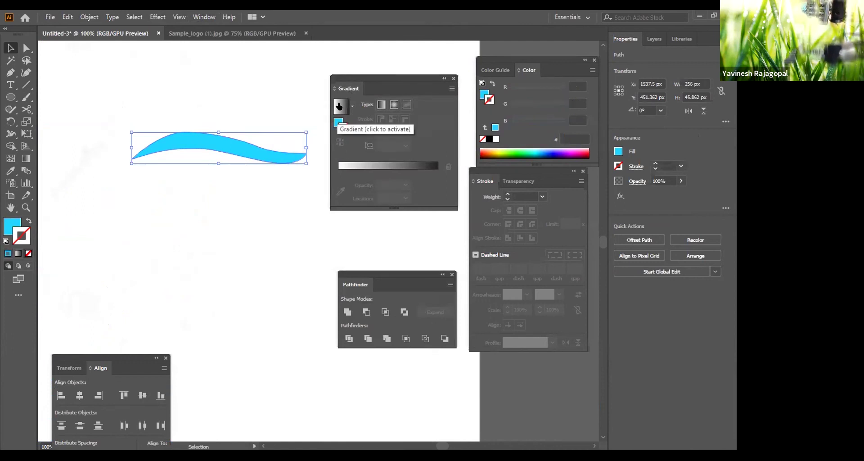
left_click(338, 106)
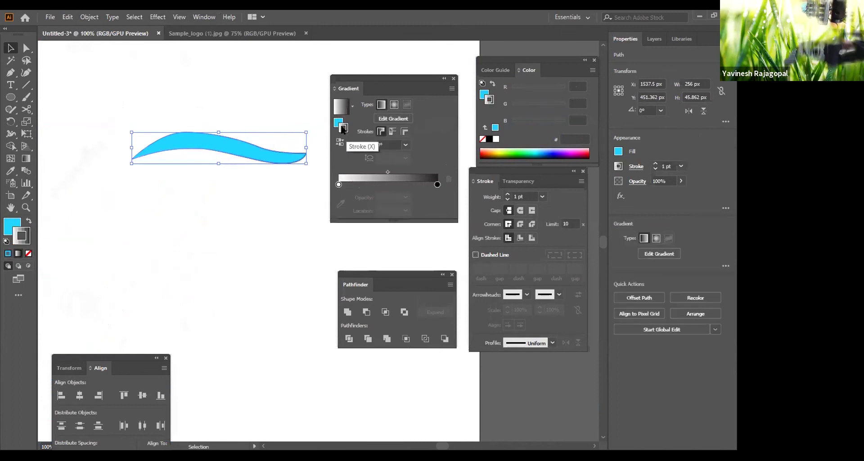
left_click(261, 175)
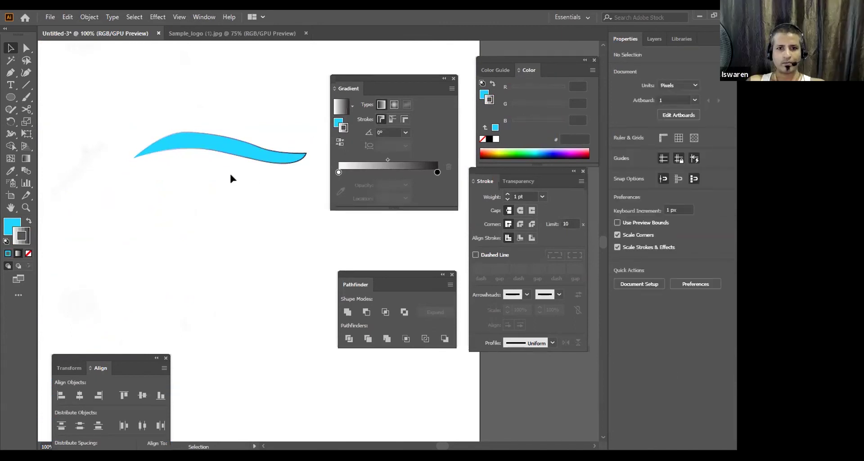
Reselect the wave and give its fill a white-to-black linear gradient.
key("a")
key("v")
key("ctrl+a")
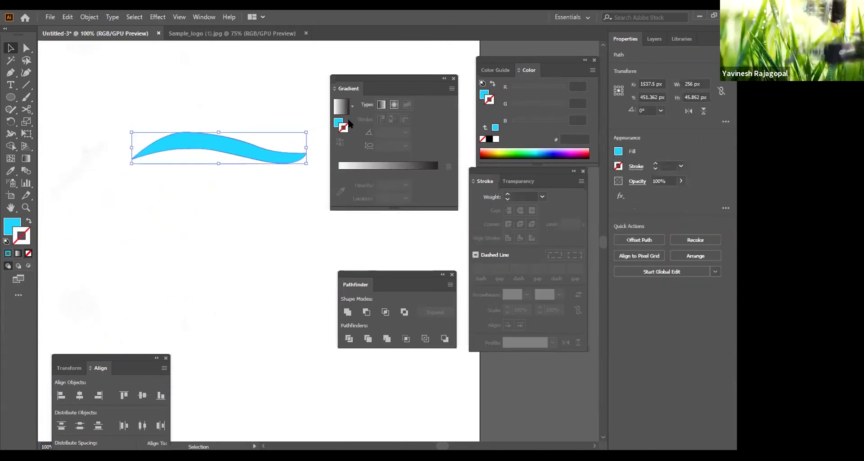
left_click(333, 126)
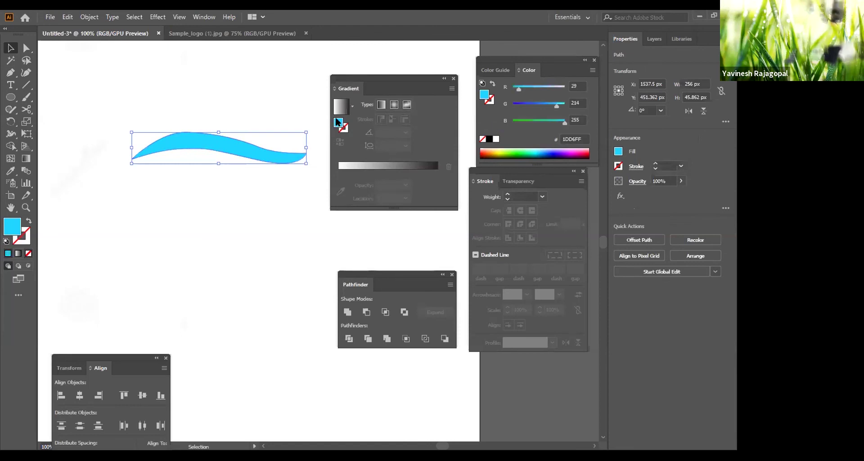
left_click(341, 107)
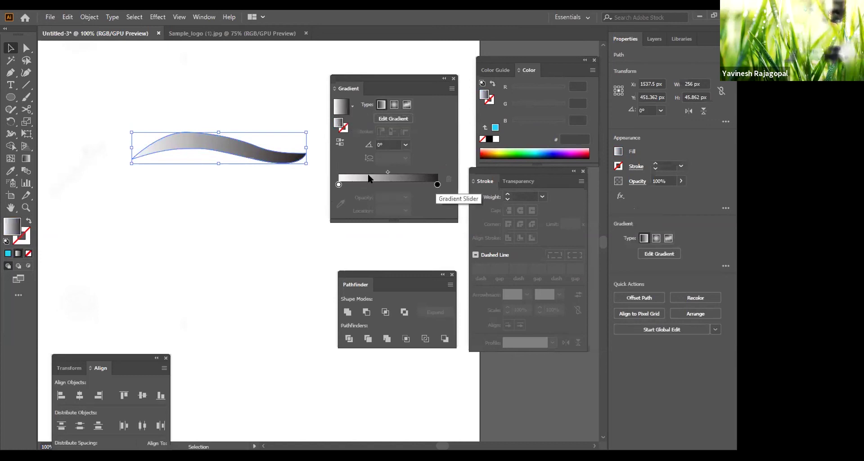
Set the gradient's right stop to blue.
left_click(436, 184)
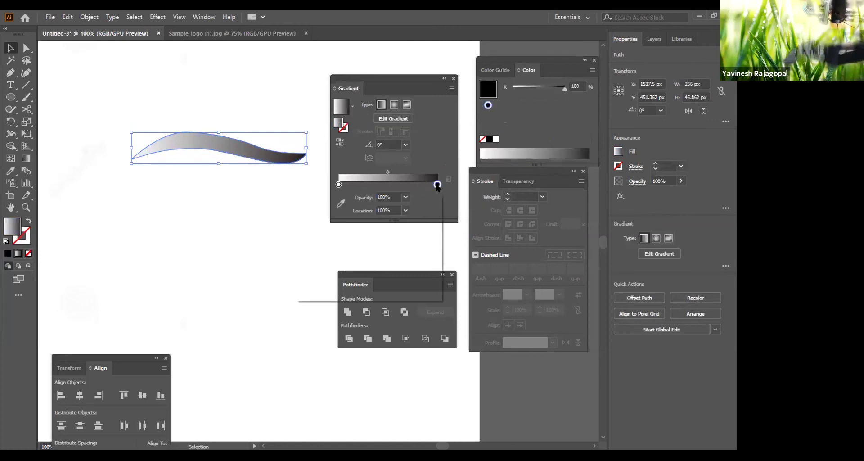
double_click(437, 185)
left_click(361, 218)
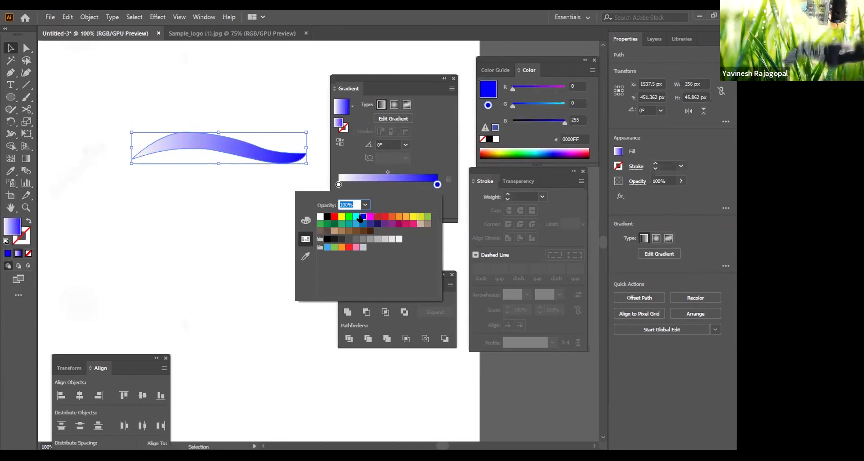
Set the gradient's left stop to crimson D4145A.
left_click(338, 185)
double_click(338, 185)
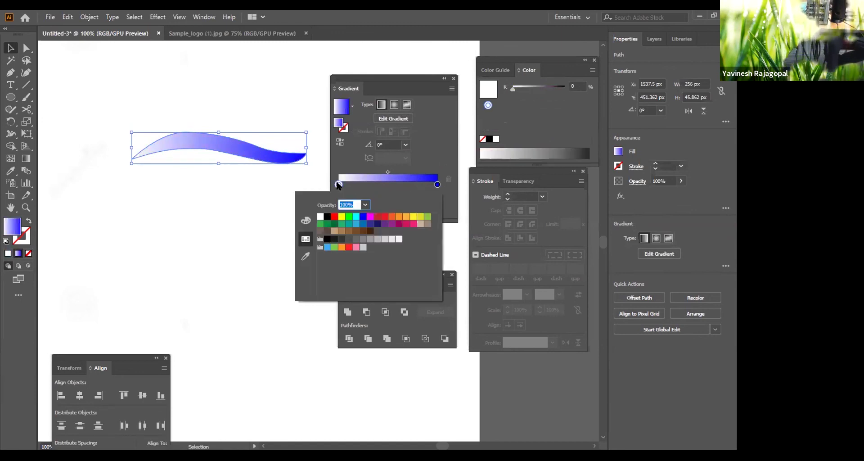
left_click(391, 220)
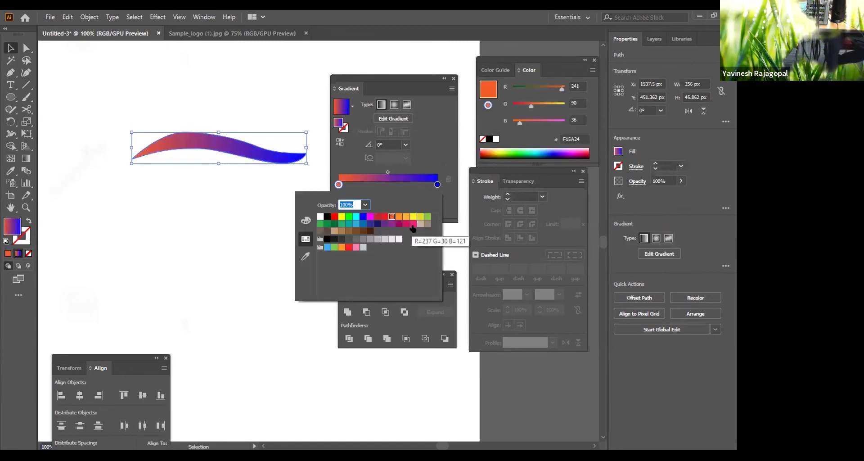
left_click(404, 223)
left_click(233, 230)
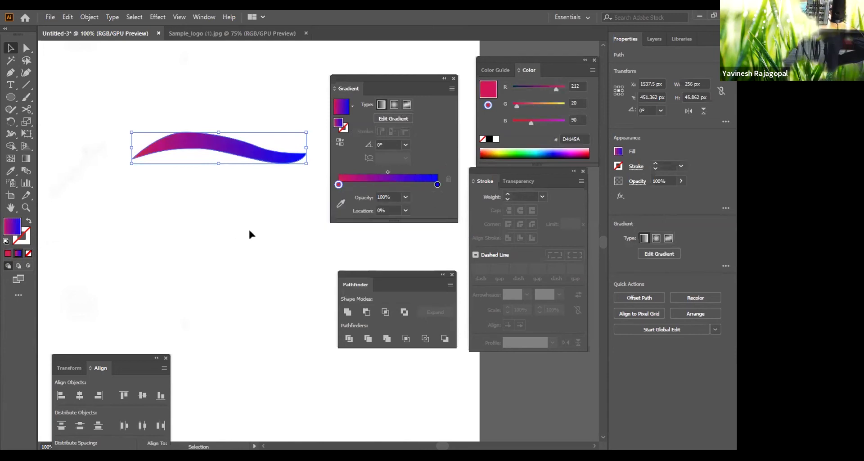
left_click(250, 235)
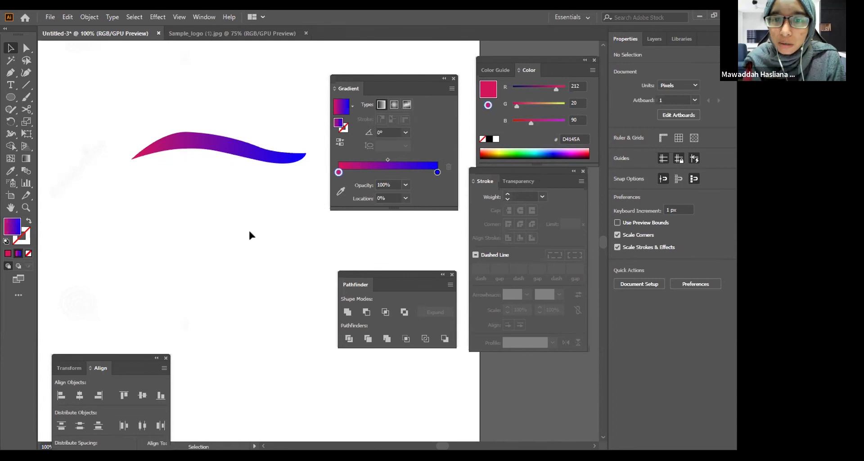
Zoom out to 33.33% and pan to centre the bird logo and swoosh.
key("ctrl+minus")
key("ctrl+minus")
key("ctrl+minus")
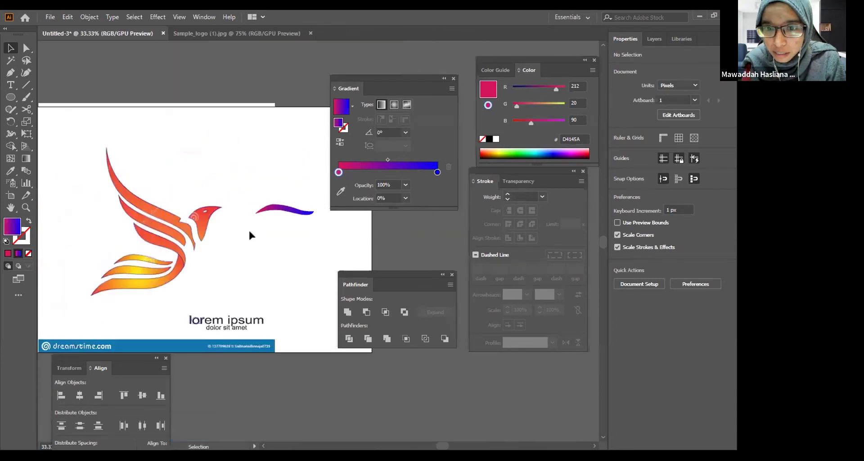
key("space")
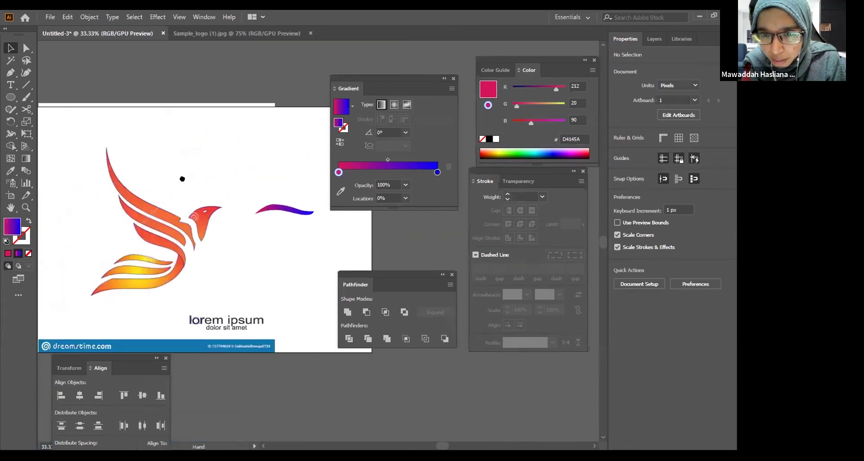
mouse_move(183, 179)
left_mouse_down()
mouse_move(210, 168)
mouse_move(187, 182)
left_mouse_up()
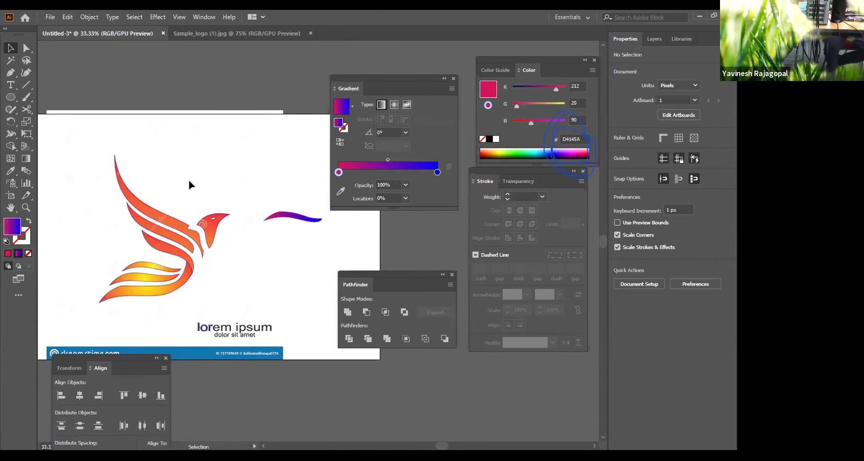
Set the swoosh gradient's left stop to R 200, G 40, B 255 (violet C828FF).
left_click(285, 215)
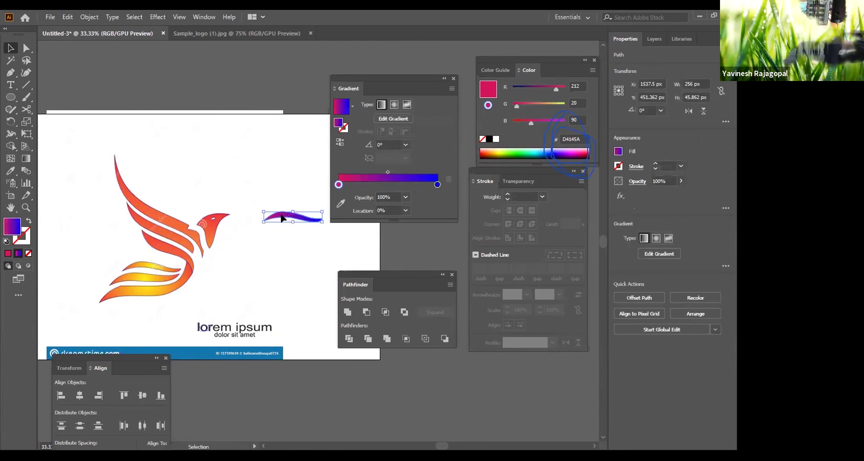
left_click(579, 85)
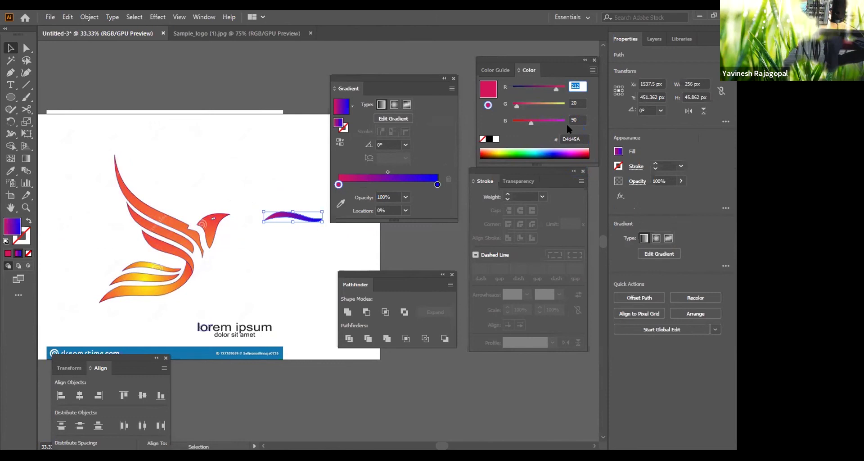
type("200")
key("Tab")
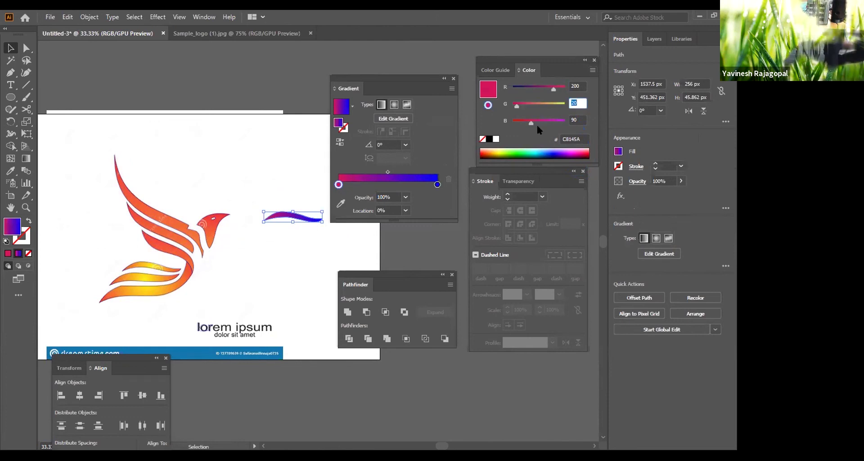
type("40")
key("Tab")
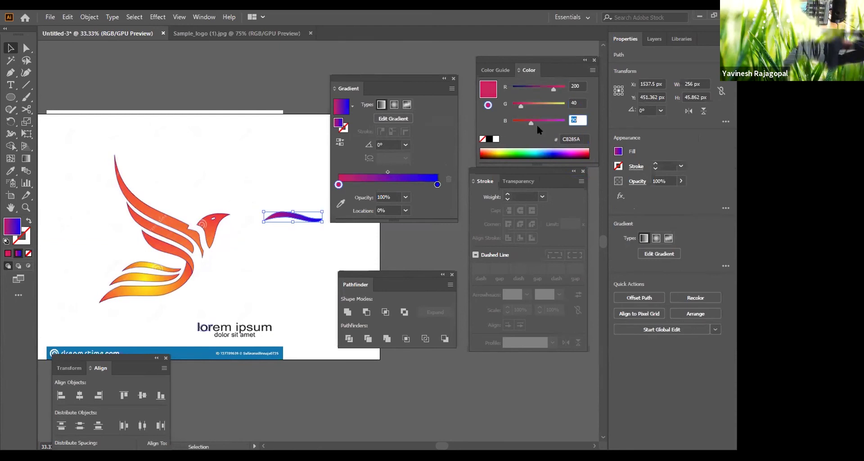
type("255")
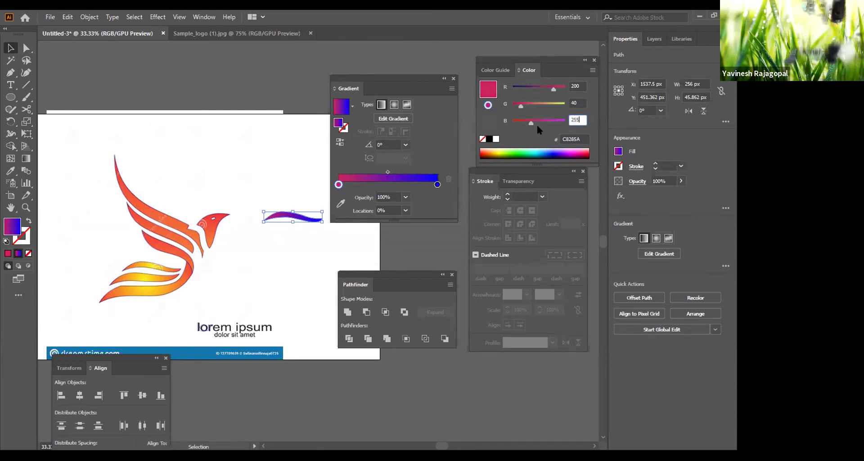
key("Return")
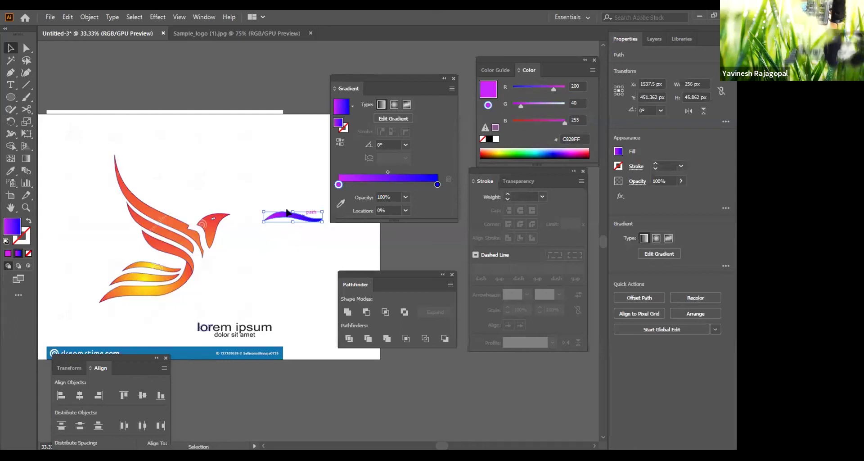
Replace the swoosh's gradient with a solid violet #C828FF fill.
left_click(485, 88)
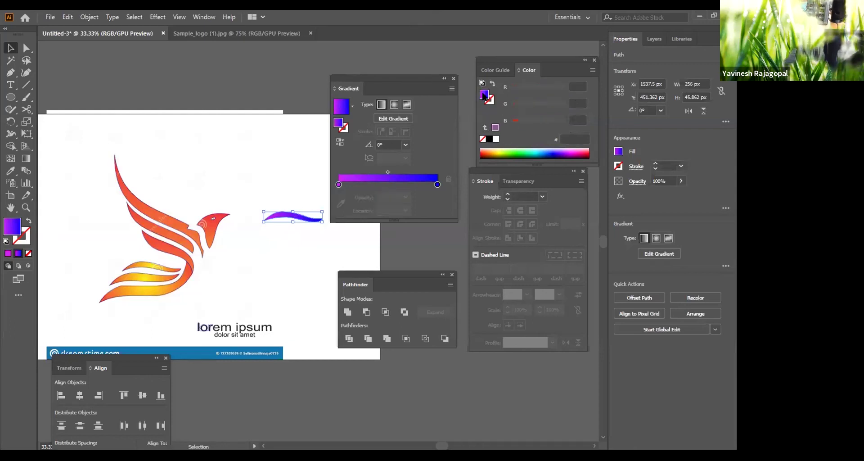
left_click(495, 127)
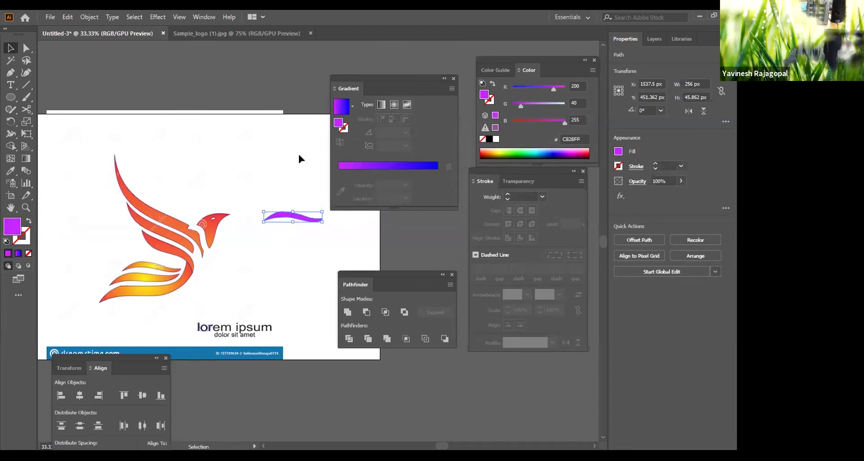
left_click(293, 193)
Zoom in close on the swoosh and select it again.
key("z")
left_click(229, 212)
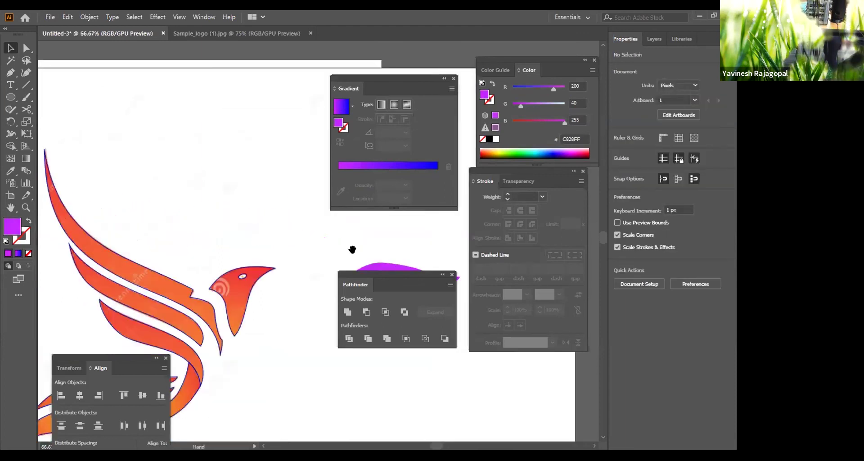
left_click(288, 225)
key("v")
left_click(193, 147)
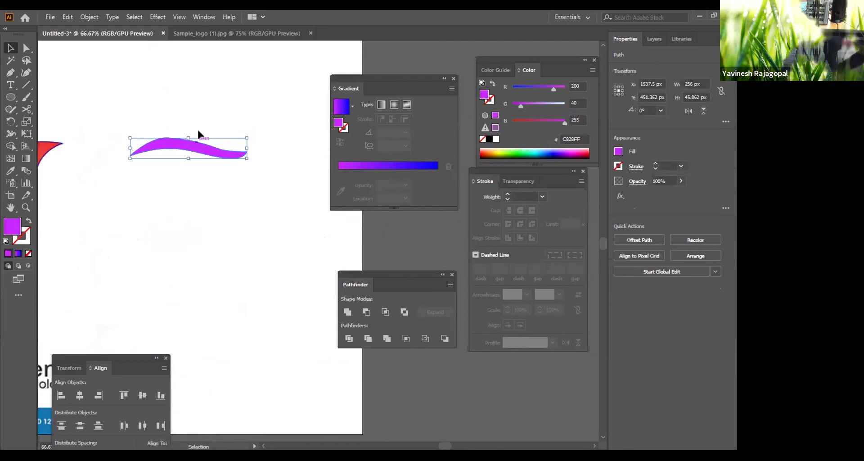
Switch the Color panel to CMYK and mix the swoosh fill as C50 M50 Y100 K0 olive.
left_click(592, 70)
left_click(624, 122)
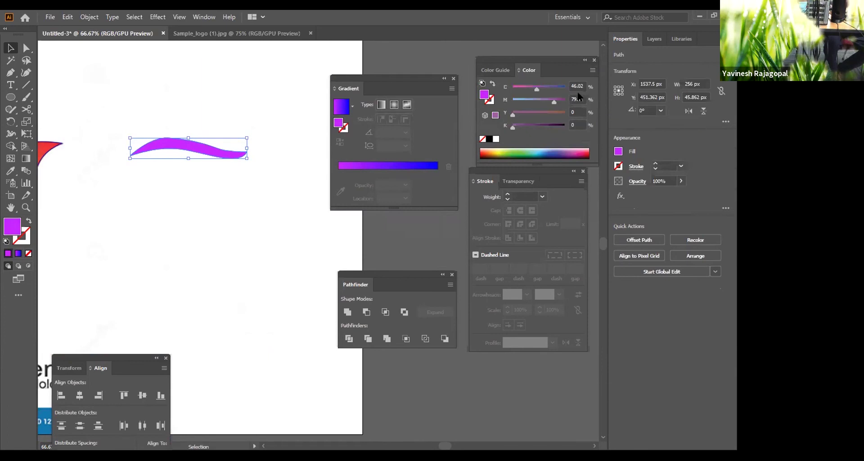
left_click(576, 84)
type("50")
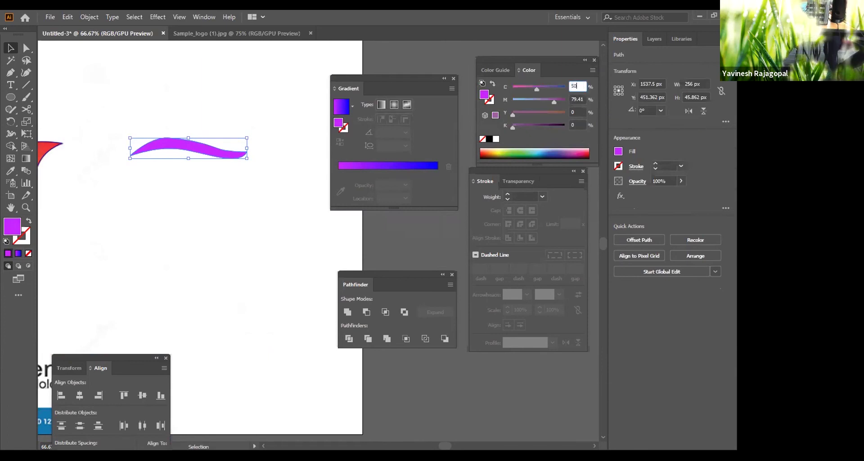
key("Tab")
type("50")
key("Tab")
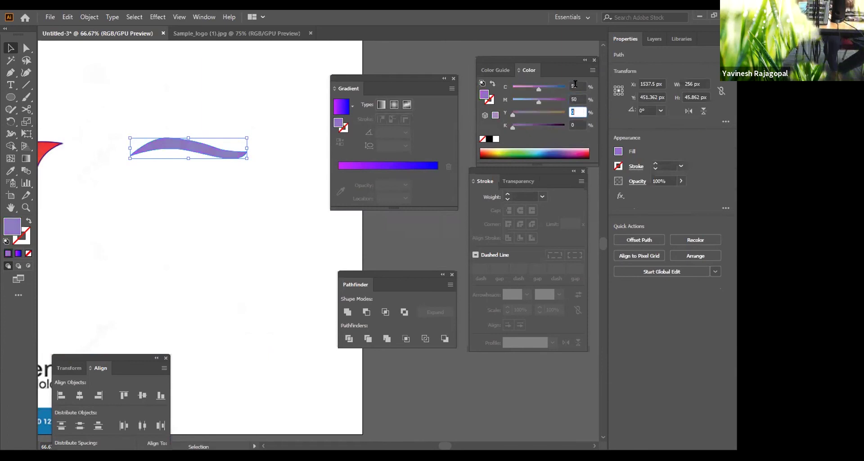
type("100")
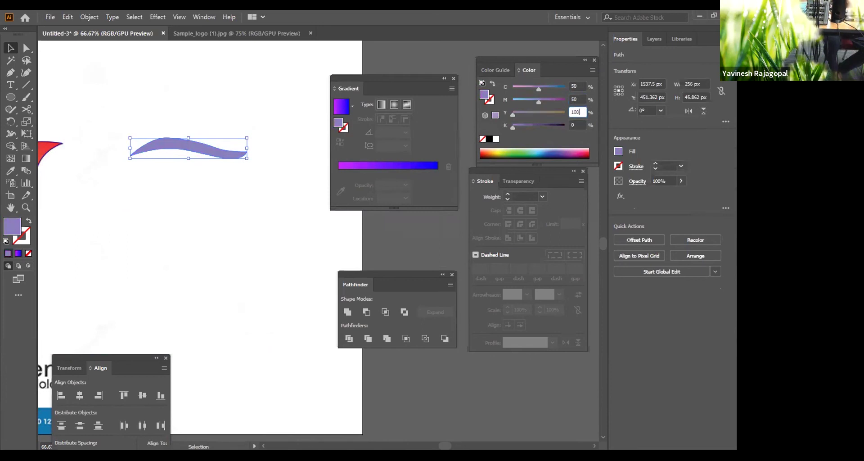
key("Tab")
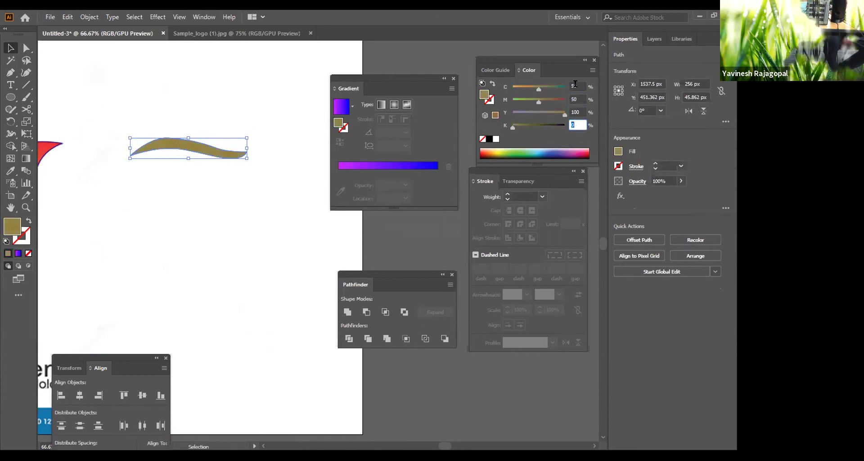
left_click(173, 162)
left_click(194, 152)
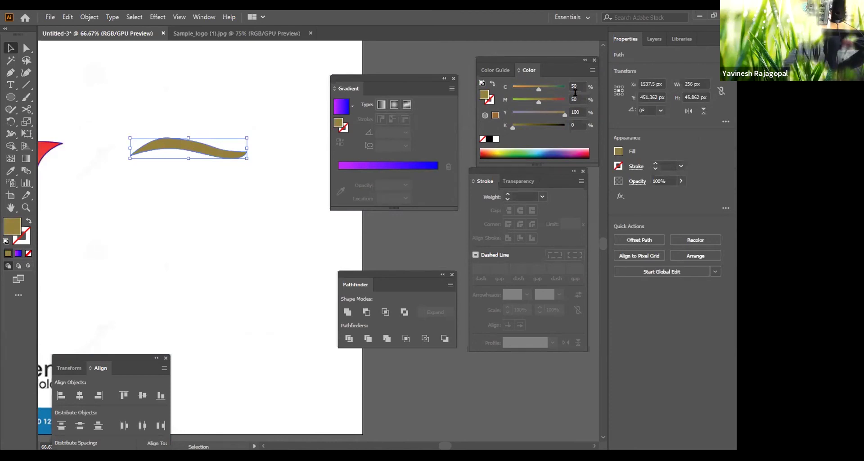
Switch the Color panel to RGB and raise red to 255 for an orange FF7F3A swoosh.
left_click(592, 70)
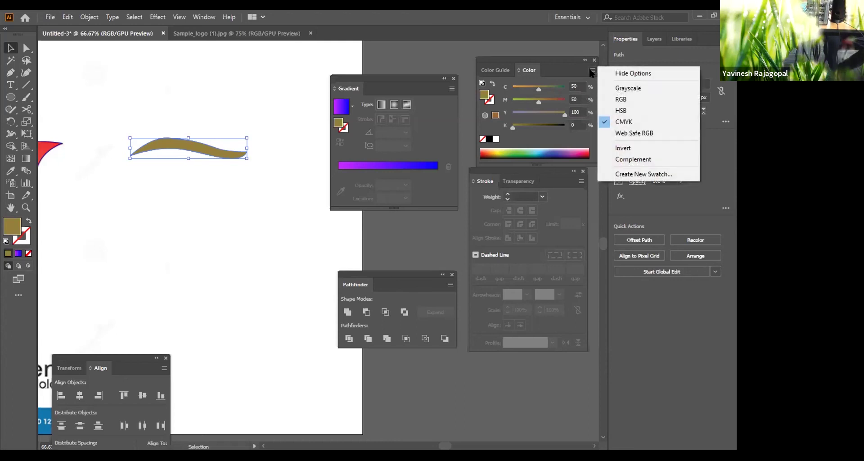
left_click(610, 99)
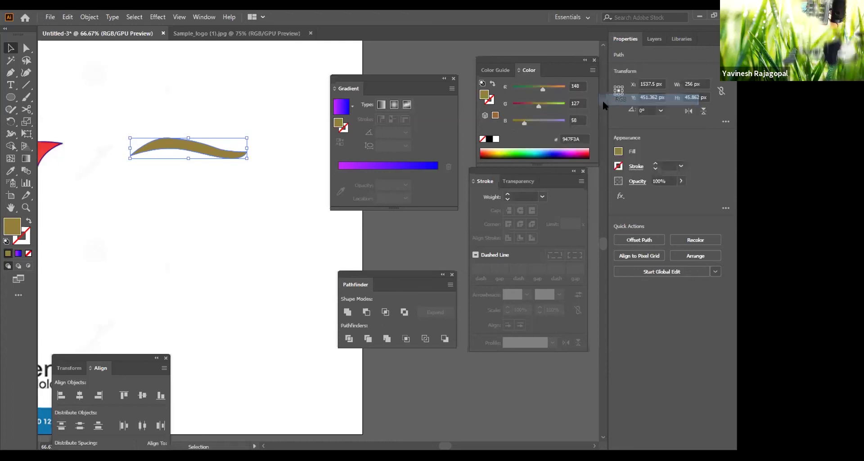
left_click_drag(542, 87, 459, 81)
left_click_drag(536, 86, 568, 87)
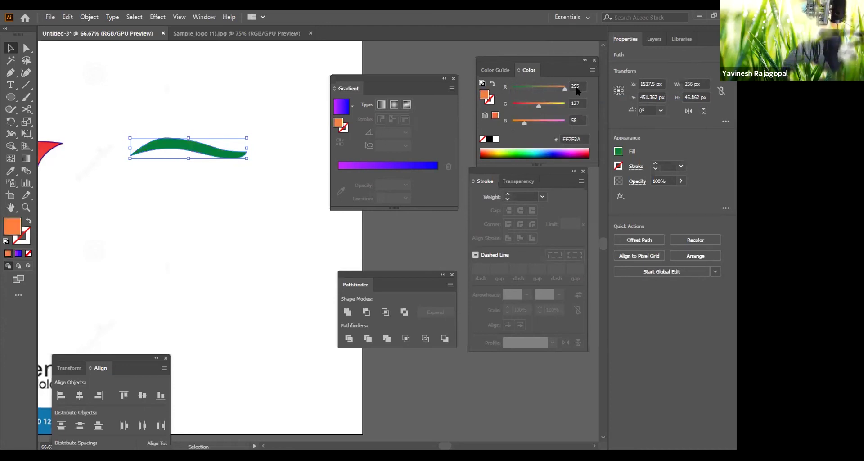
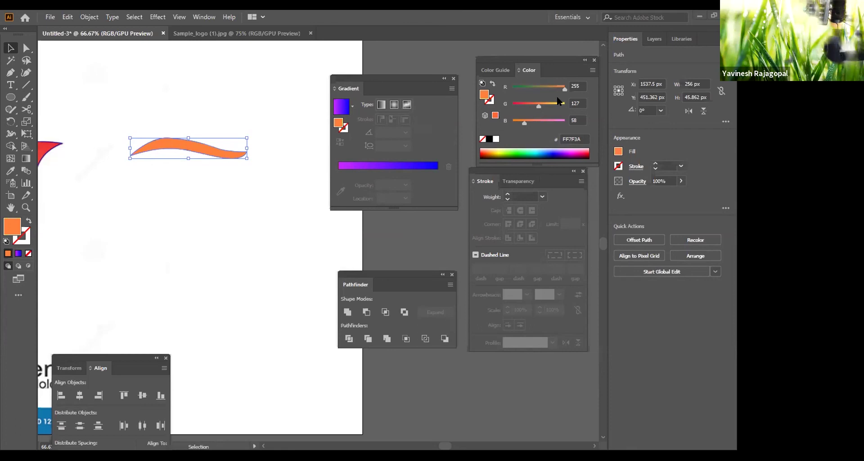
Drag the swoosh fill's R, G and B sliders until the colour reads FFFFFF.
left_click_drag(546, 85, 566, 86)
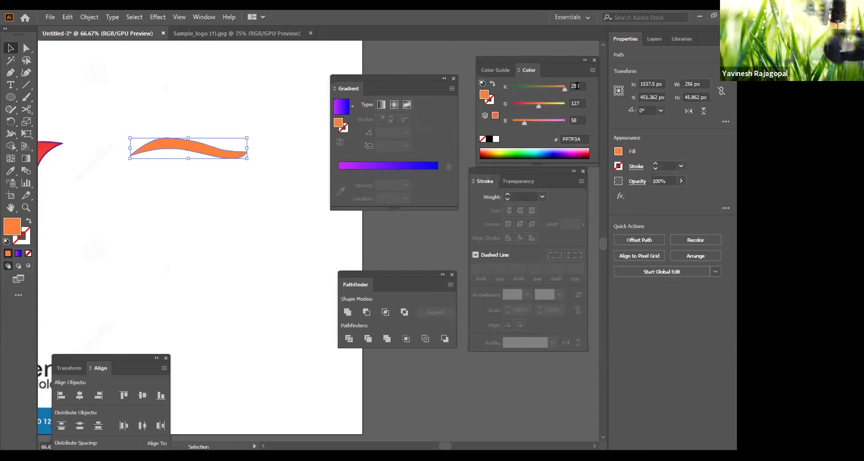
left_click_drag(539, 106, 577, 106)
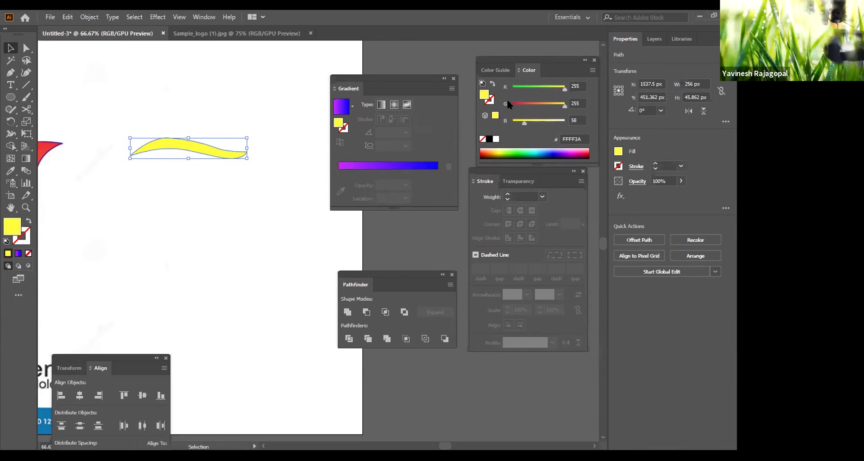
left_click_drag(524, 122, 569, 122)
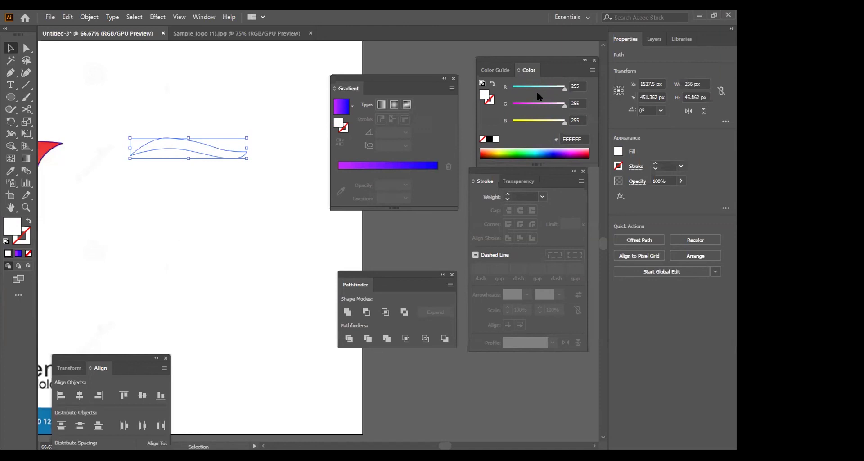
Apply a gradient fill and add orange and cyan stops at 71.32% and 43.91%.
key("period")
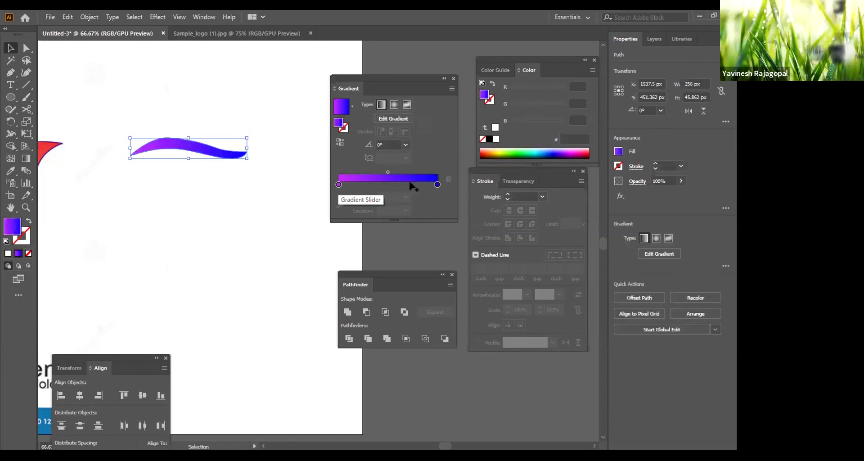
left_click(382, 185)
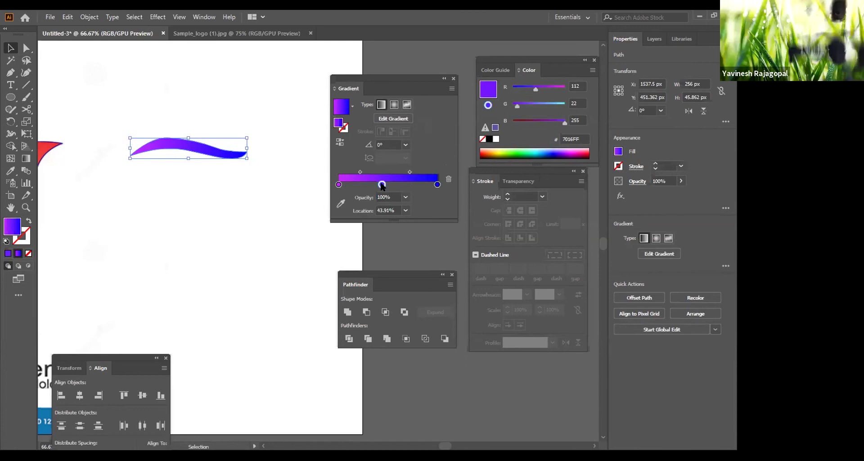
left_click(409, 184)
double_click(409, 185)
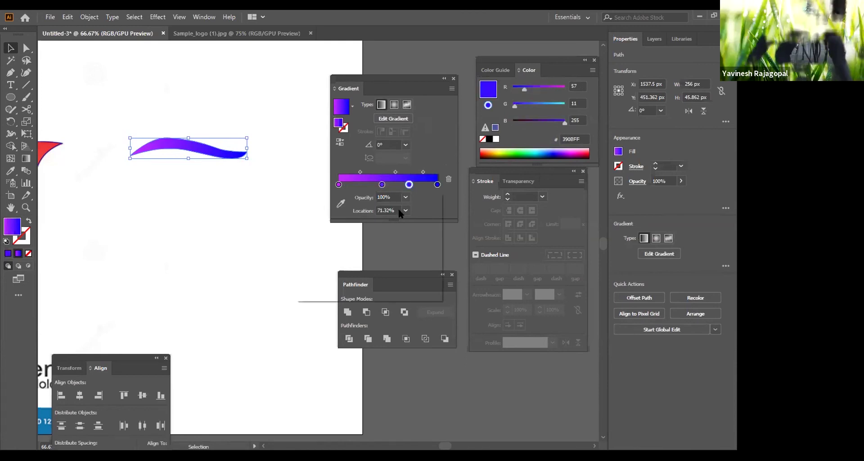
left_click(391, 216)
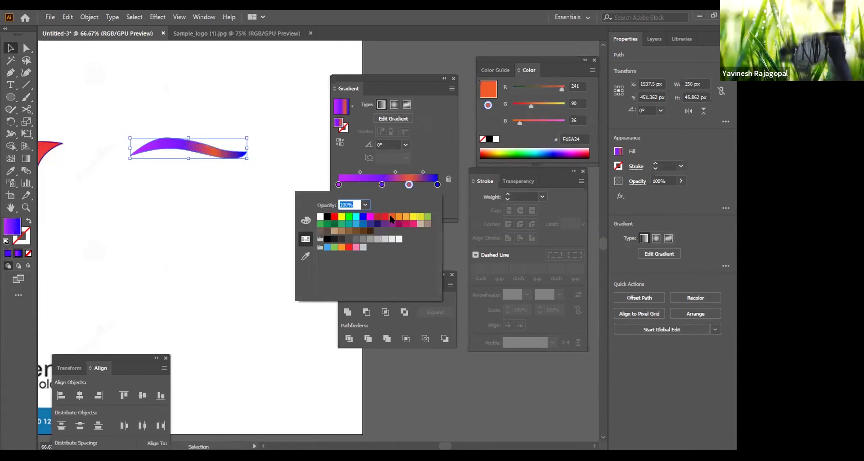
left_click(382, 185)
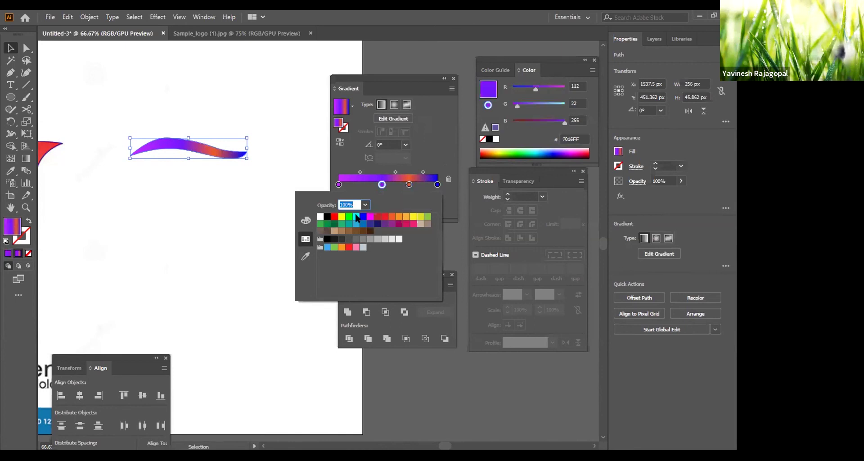
left_click(356, 216)
Drag the cyan and orange stops off, leaving a two-stop magenta-to-blue gradient.
key("Escape")
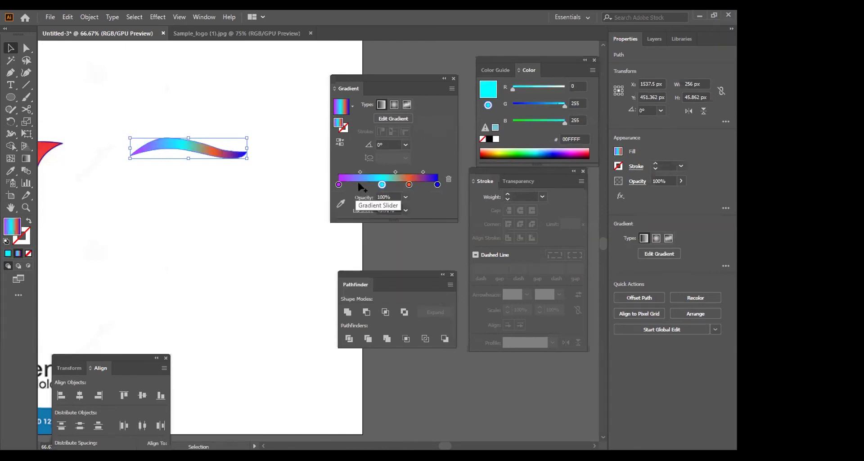
left_click_drag(382, 185, 380, 230)
left_click_drag(410, 184, 405, 225)
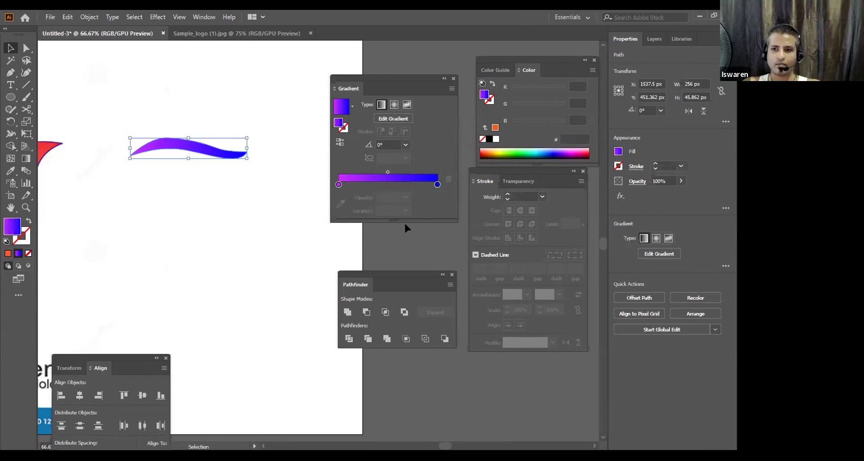
Add a middle gradient stop, make it white at 51.02%, then deselect the swoosh.
left_click(387, 185)
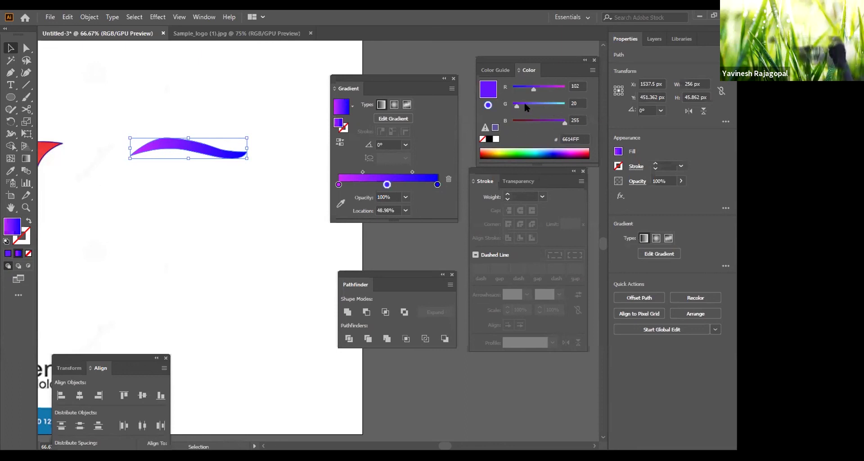
left_click_drag(517, 106, 464, 88)
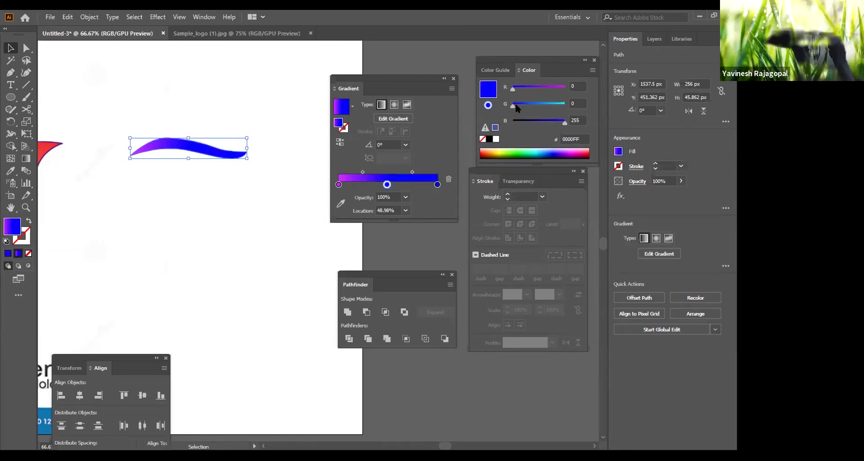
left_click_drag(512, 106, 572, 107)
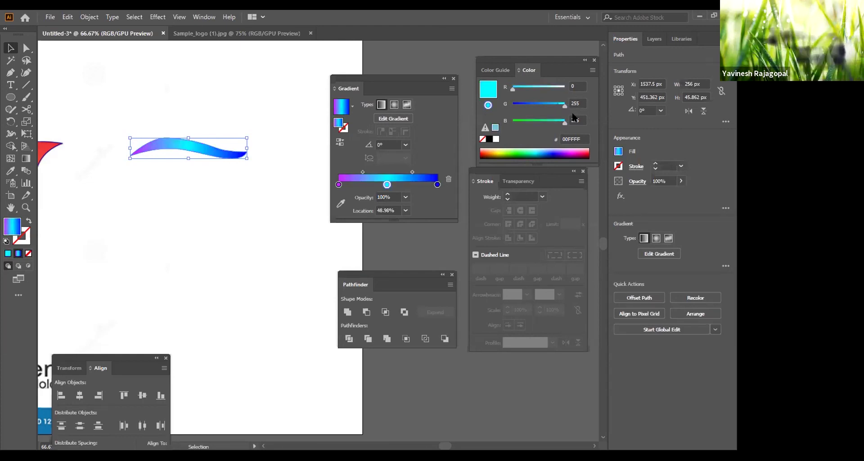
left_click_drag(386, 188, 388, 187)
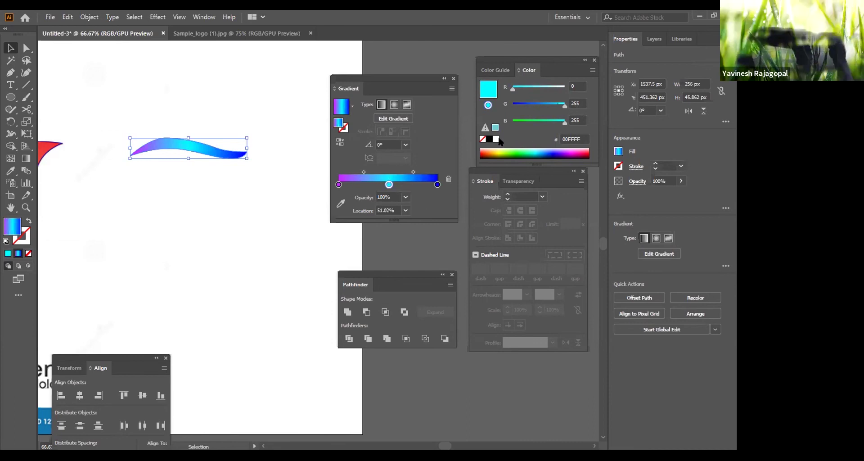
left_click_drag(526, 88, 568, 85)
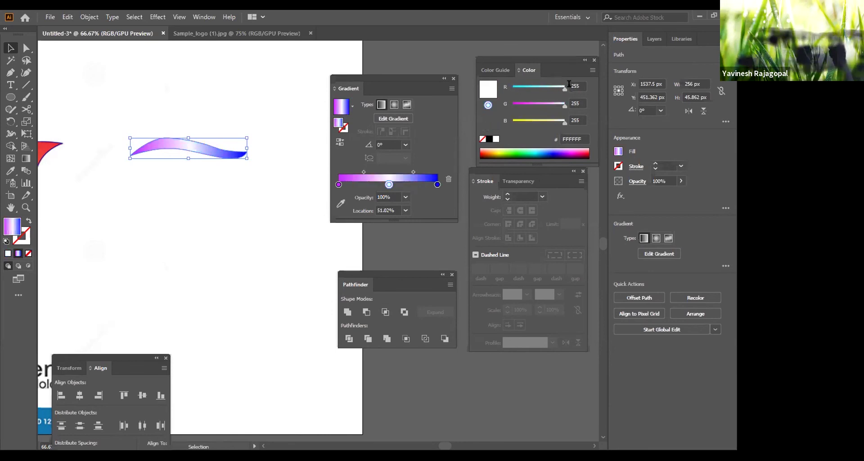
left_click(265, 174)
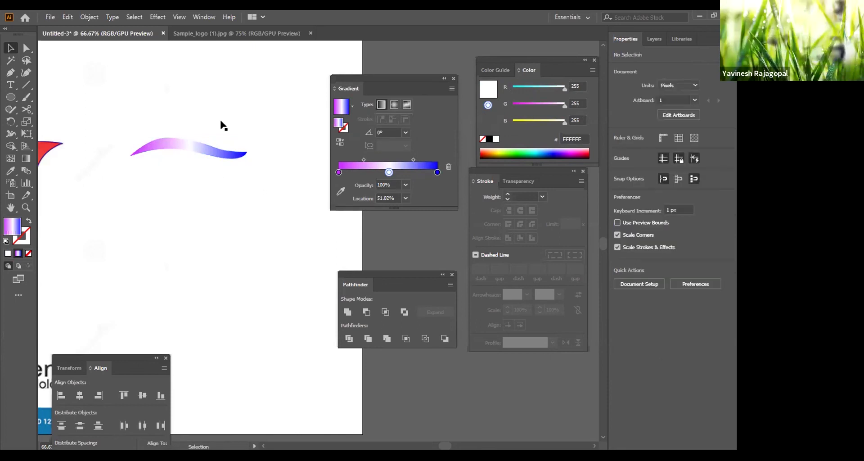
Show the Swatches panel from the Window menu.
left_click(202, 17)
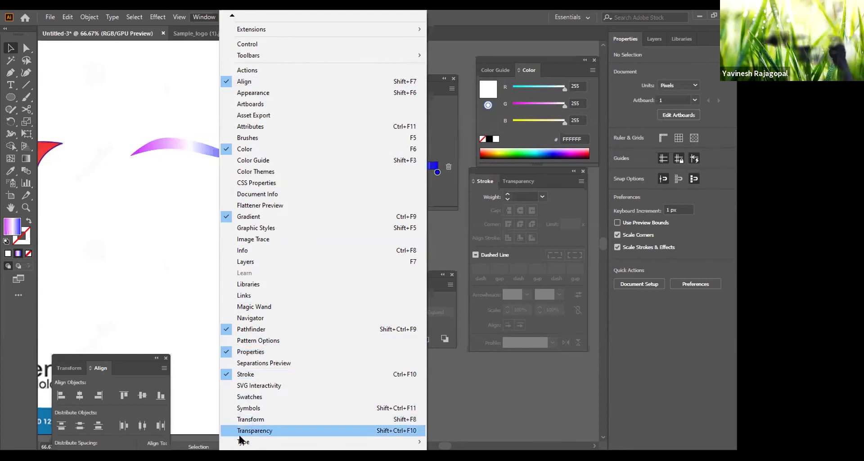
scroll(241, 434, "down", 3)
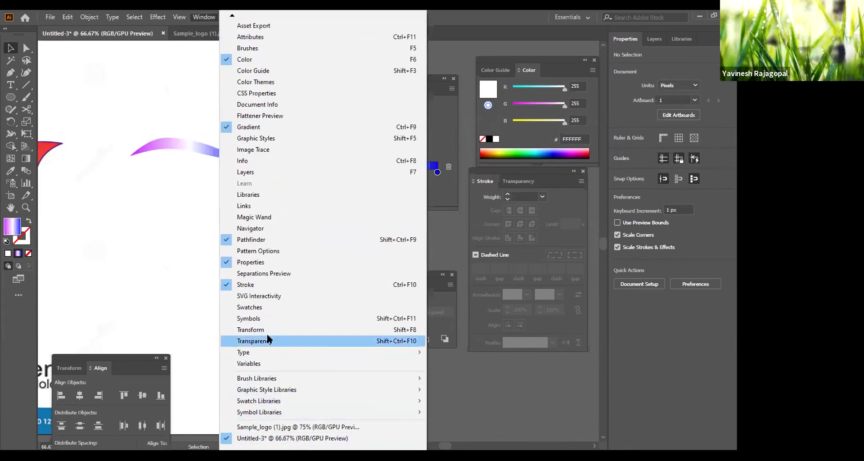
left_click(249, 308)
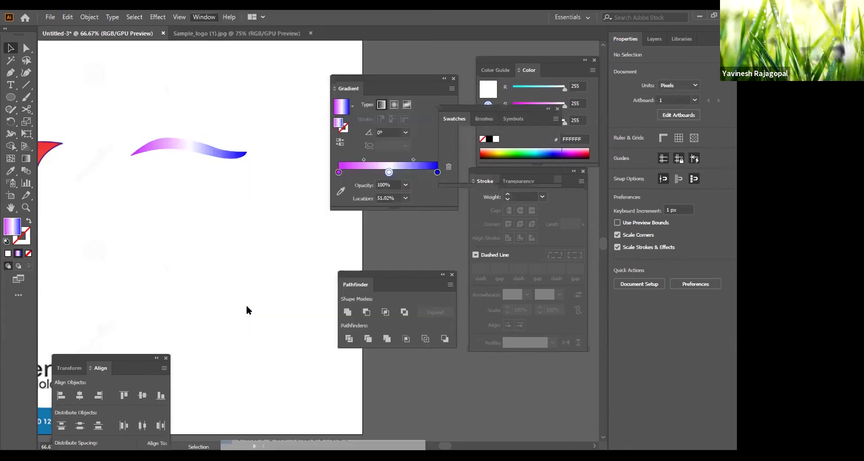
Open the Gradients > Metals swatch library, move it aside, and pan to the bird logo.
left_click(204, 17)
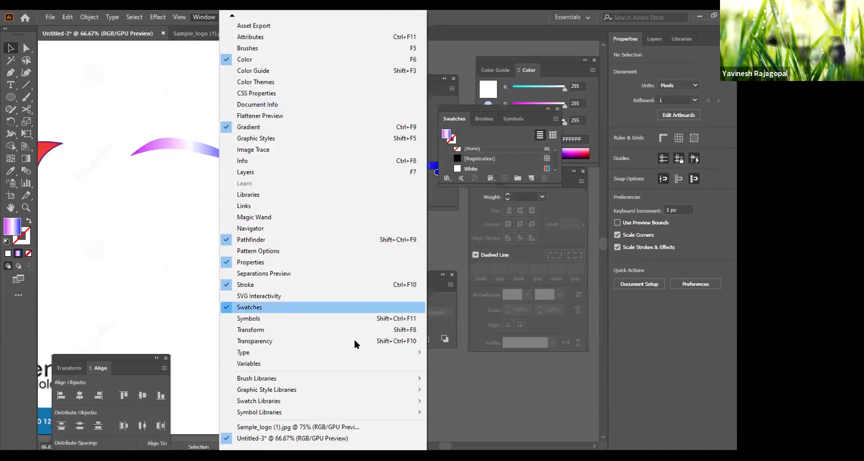
mouse_move(288, 400)
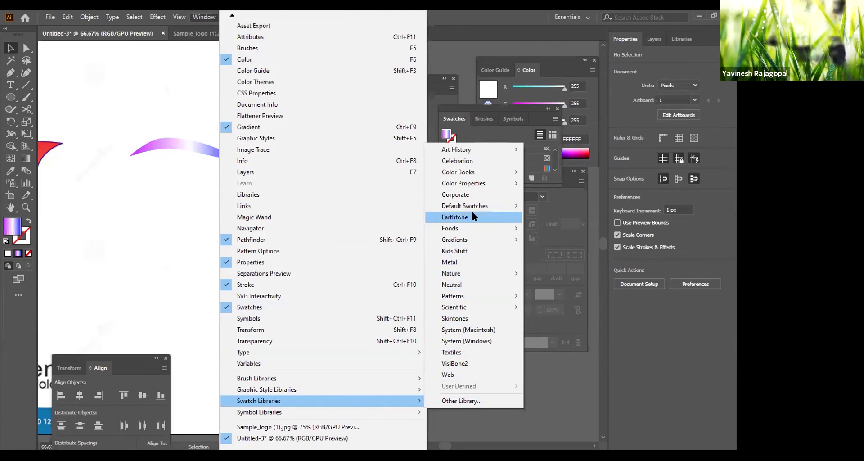
mouse_move(485, 240)
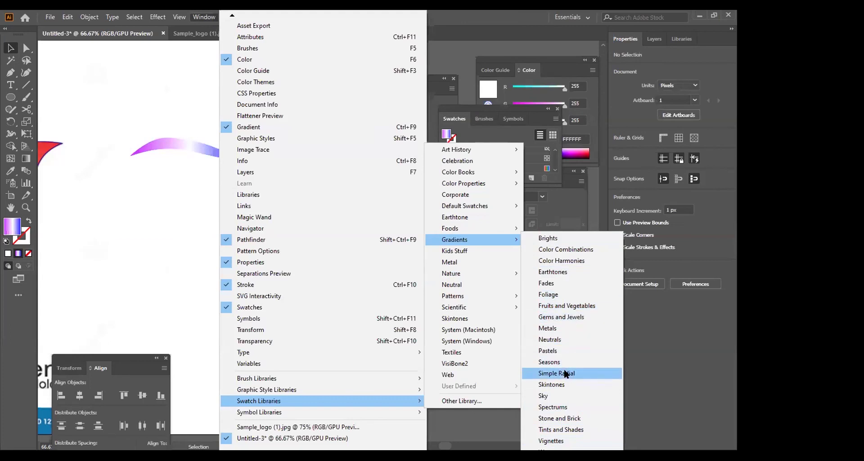
left_click(548, 329)
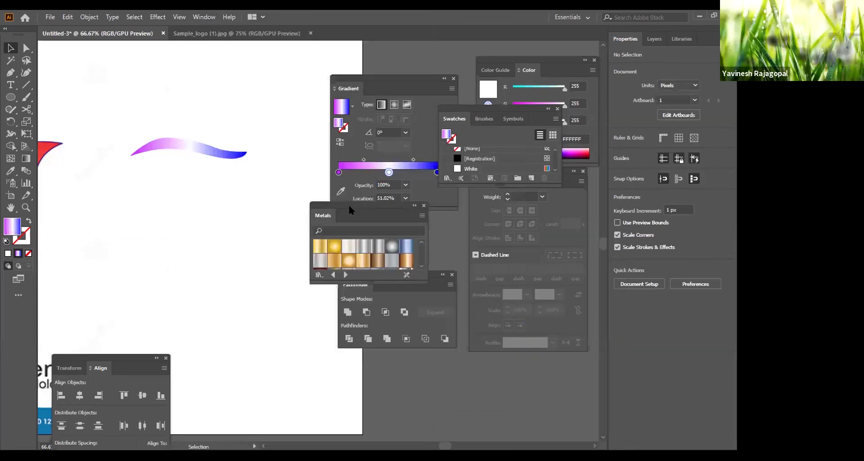
left_click_drag(342, 203, 233, 196)
key("h")
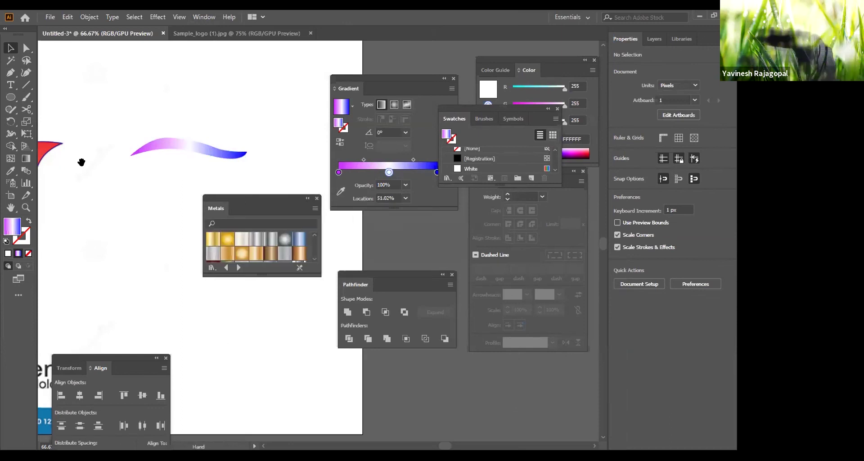
left_click_drag(79, 162, 239, 106)
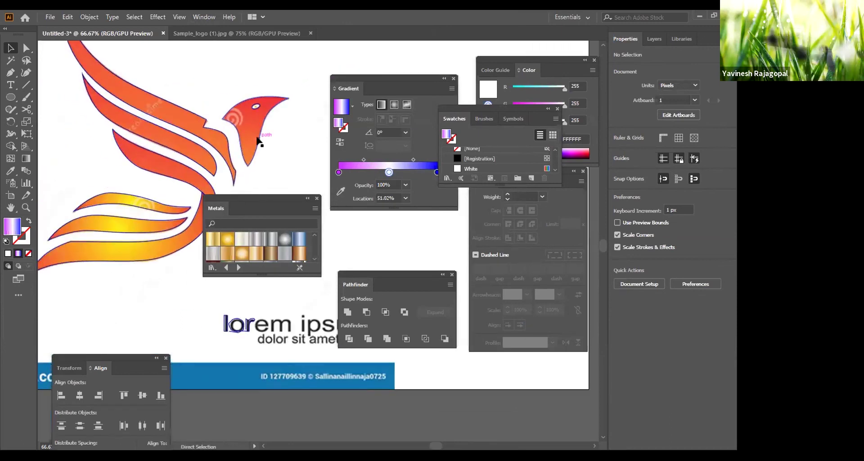
Select the traced bird, fill it with the Silver metallic gradient, and remove its stroke.
key("ctrl+minus")
left_click_drag(214, 119, 132, 67)
key("v")
left_click_drag(216, 175, 76, 79)
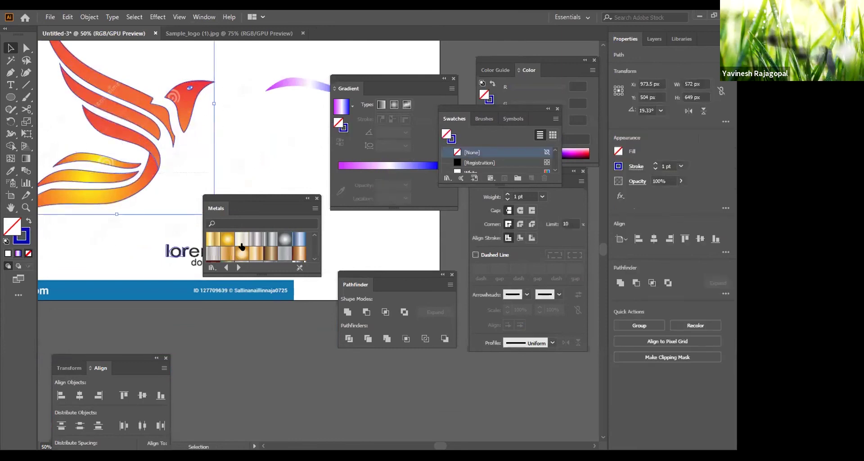
left_click(256, 239)
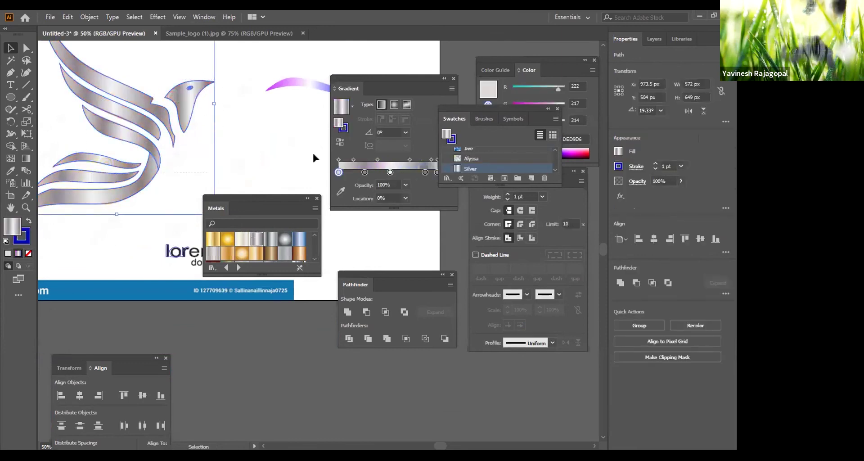
left_click(343, 128)
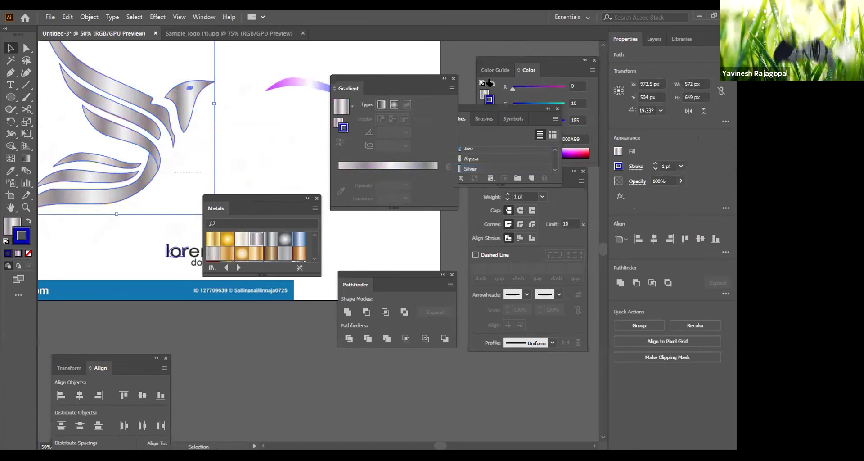
left_click(525, 71)
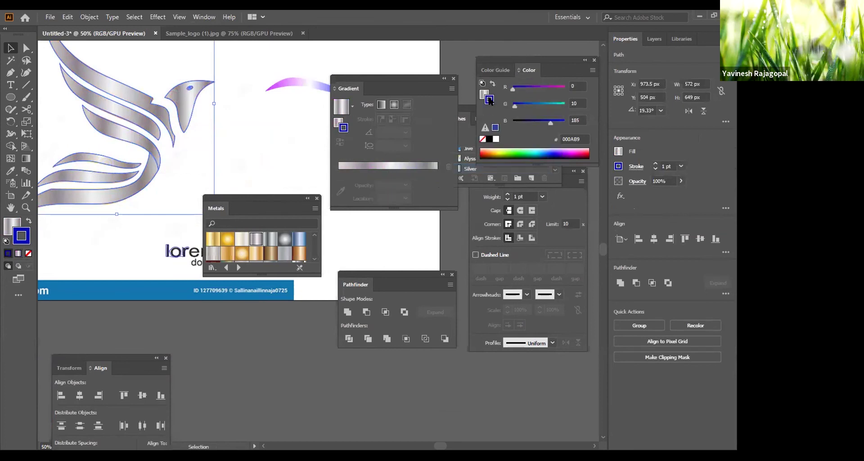
left_click(483, 139)
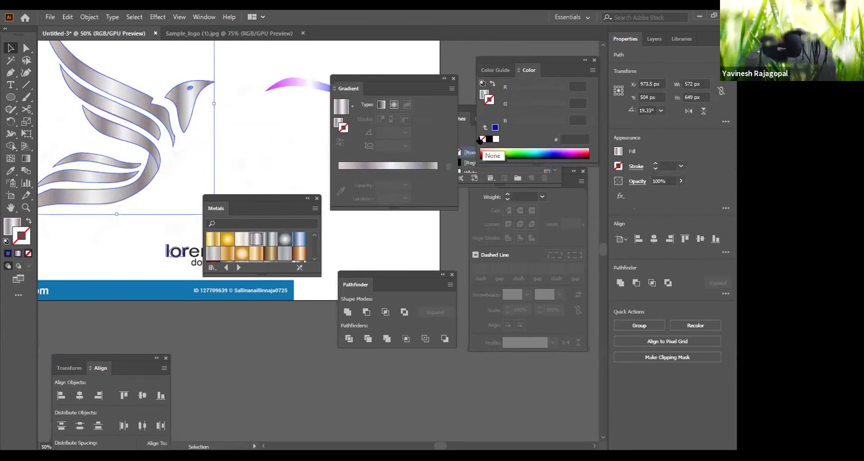
Move the silver bird to the left of the orange reference bird.
left_click(281, 153)
key("Tab")
key("h")
left_click_drag(303, 207, 459, 240)
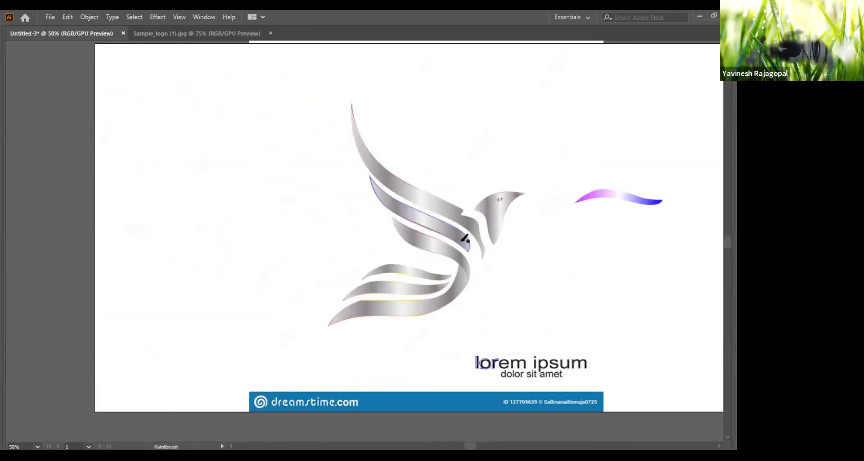
key("v")
left_click_drag(537, 147, 391, 329)
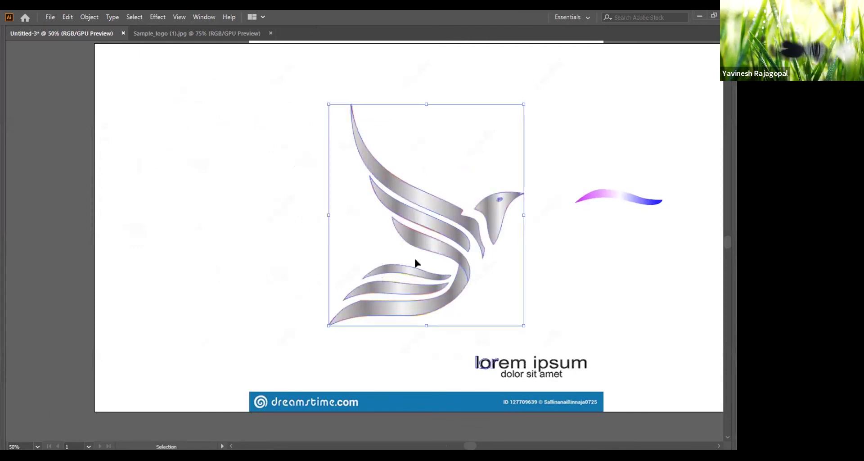
left_click_drag(419, 197, 223, 198)
Zoom into the bird's eye and fill the eye ellipse with white.
left_click(290, 187)
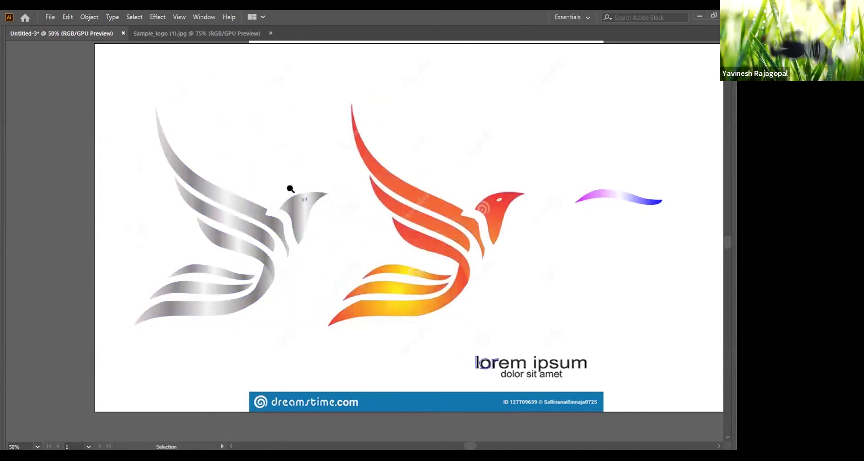
scroll(290, 187, "up", 8)
left_click(440, 314)
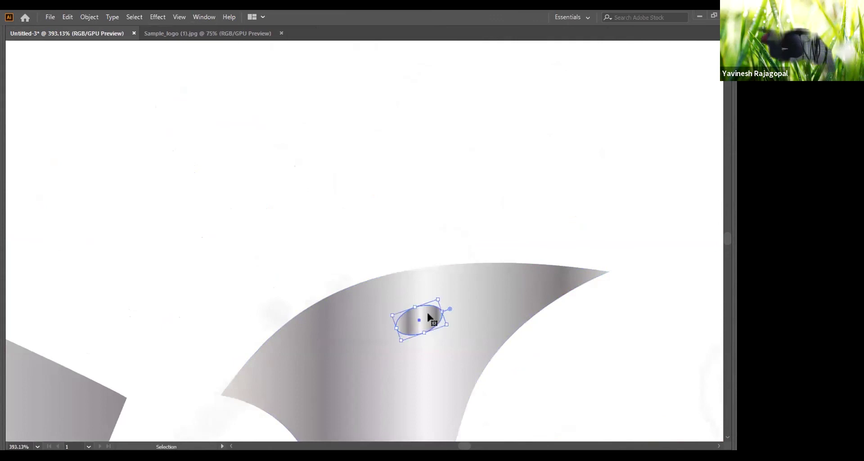
key("F6")
left_click(484, 100)
left_click(496, 139)
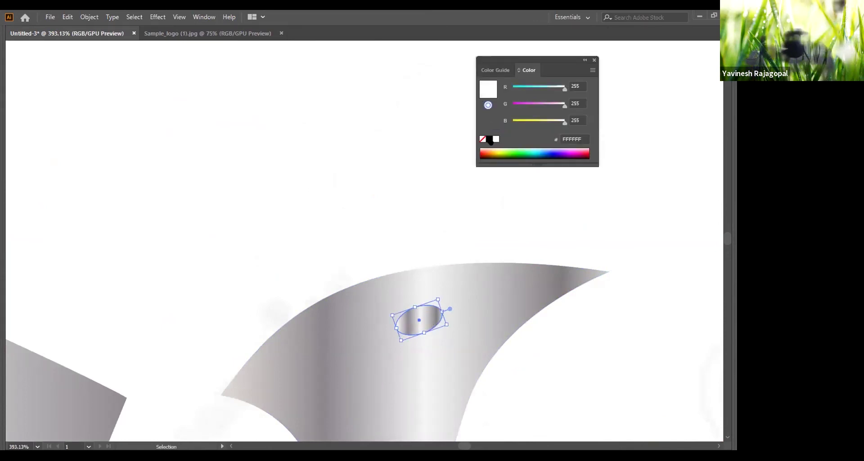
left_click(483, 87)
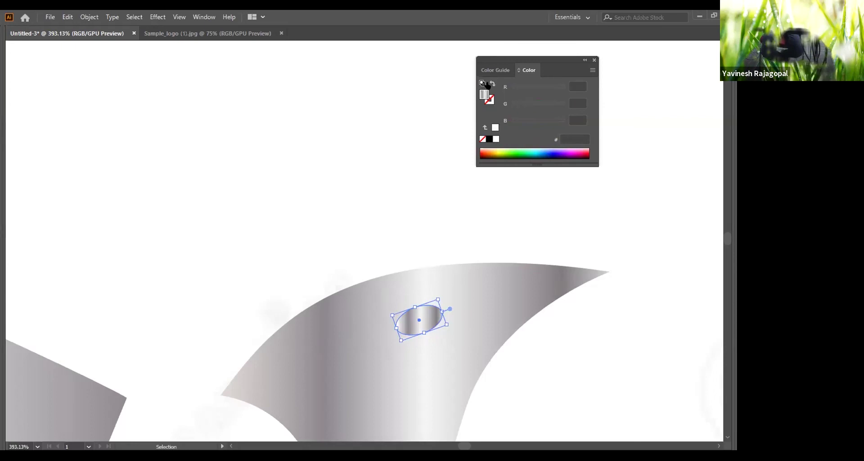
left_click(495, 128)
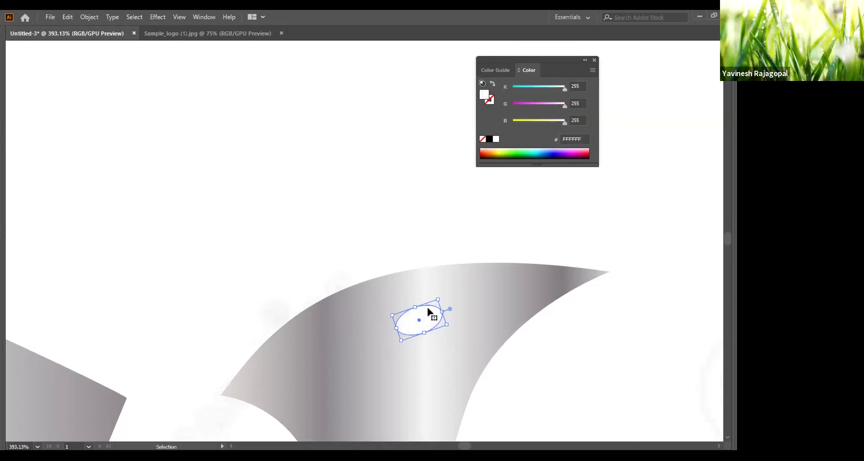
Create a smaller ellipse inside the eye and fill it black as a pupil.
key("a")
key("v")
left_click_drag(439, 301, 425, 302)
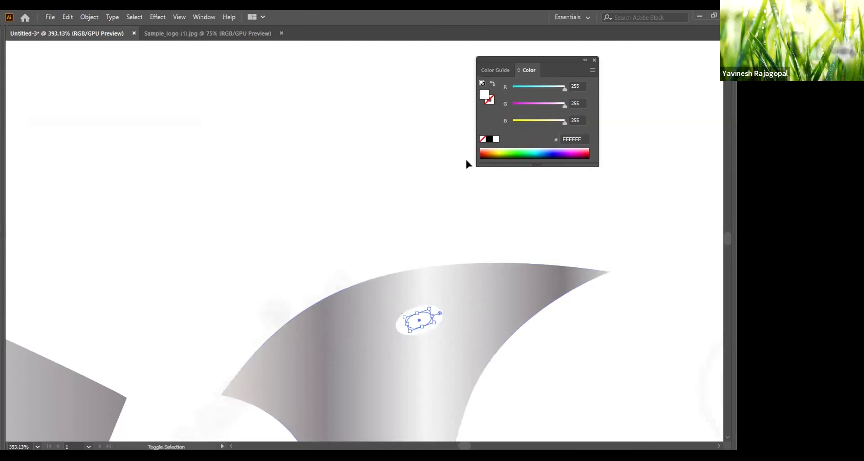
left_click(489, 138)
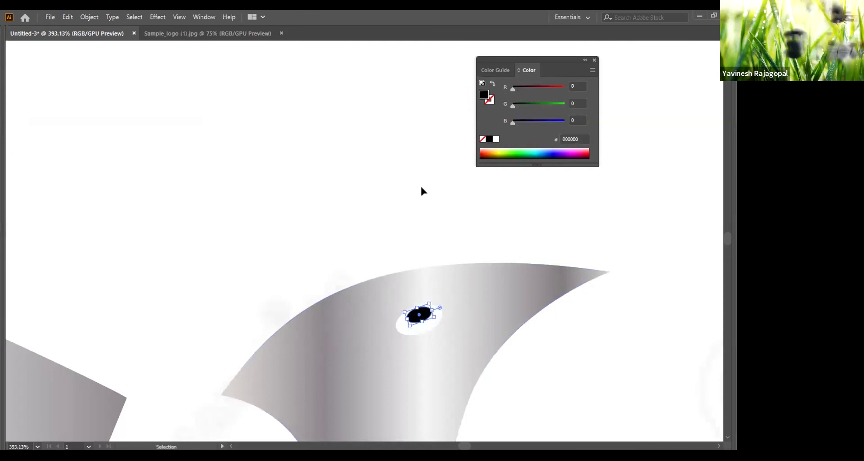
left_click_drag(407, 325, 428, 322)
left_click(363, 221)
Zoom back out to the full artboard and open the Window > Swatch Libraries menu.
key("a")
key("ctrl+minus")
key("ctrl+minus")
key("ctrl+minus")
key("ctrl+minus")
key("ctrl+minus")
key("ctrl+minus")
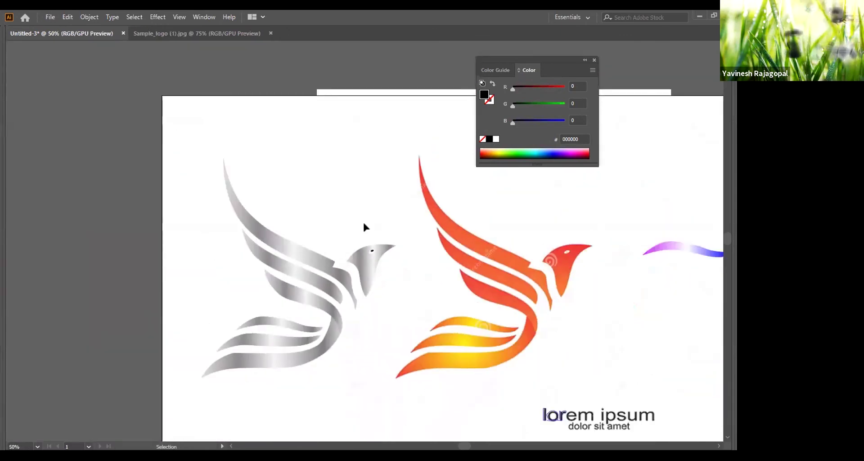
left_click(203, 18)
mouse_move(257, 403)
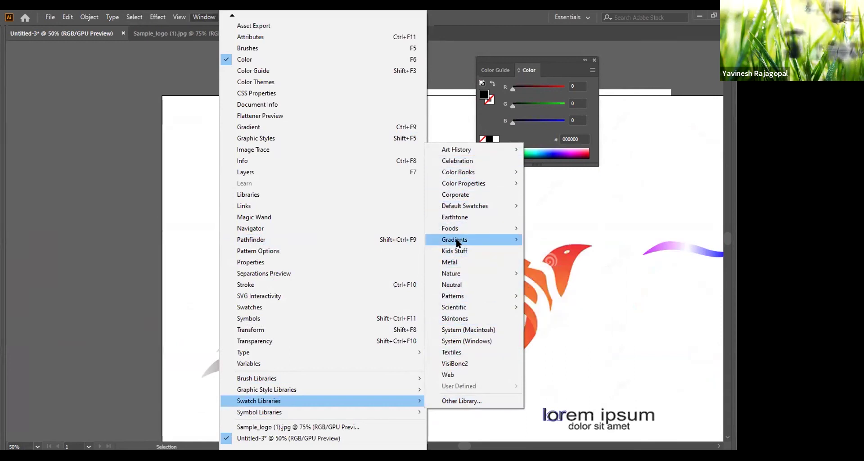
Open the Gradients > Pastels library and fill the whole bird with a pastel pink swatch.
mouse_move(456, 242)
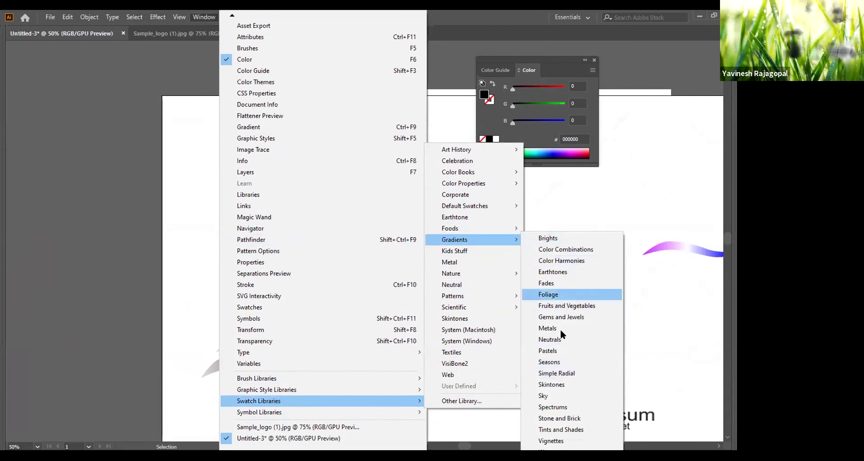
left_click(548, 351)
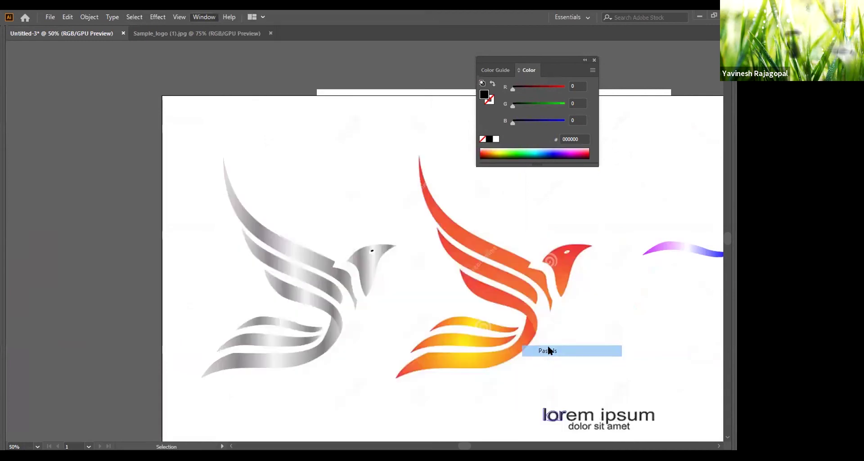
left_click_drag(394, 149, 210, 378)
left_click(236, 243)
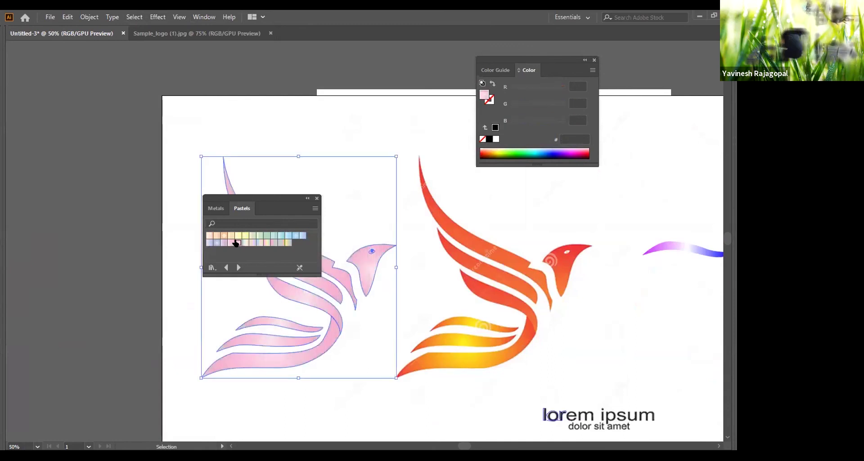
left_click(466, 195)
left_click_drag(400, 263, 500, 238)
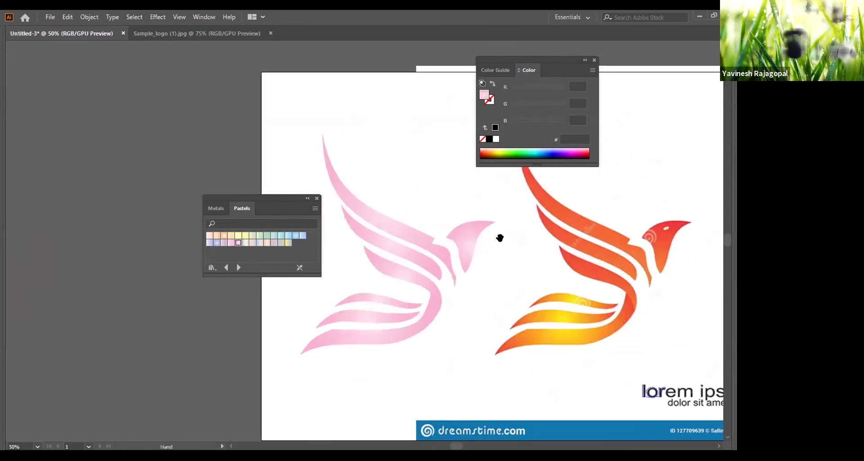
key("v")
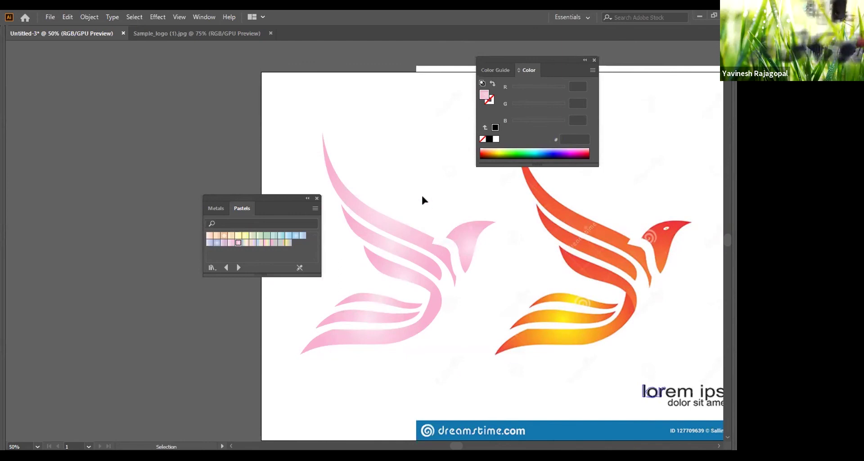
Place Sample_logo (2).jpg on the artboard and enlarge it.
key("alt+f")
key("shift+ctrl+p")
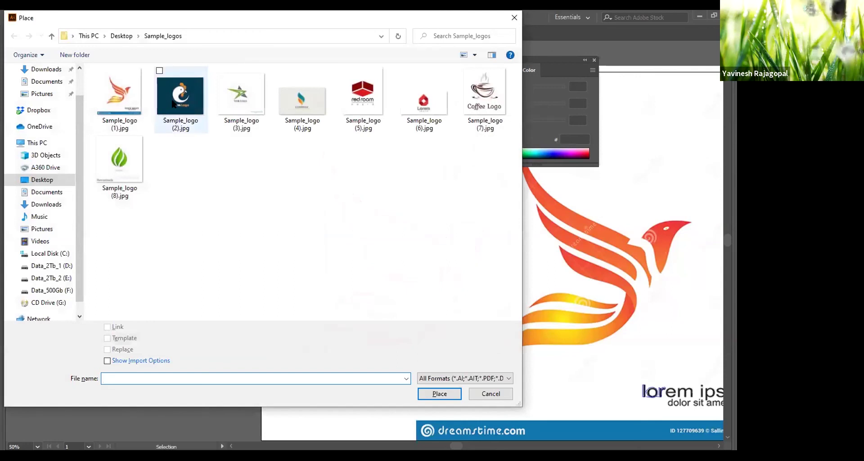
left_click(174, 103)
left_click(441, 394)
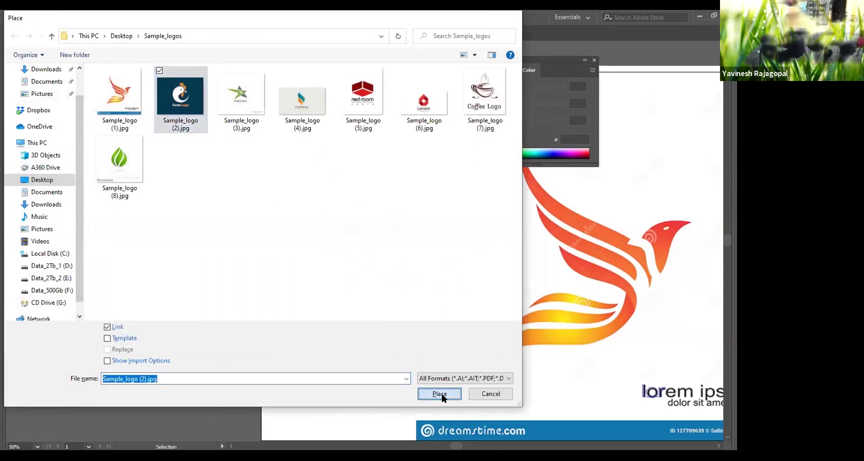
left_click(194, 122)
left_click_drag(381, 271, 507, 373)
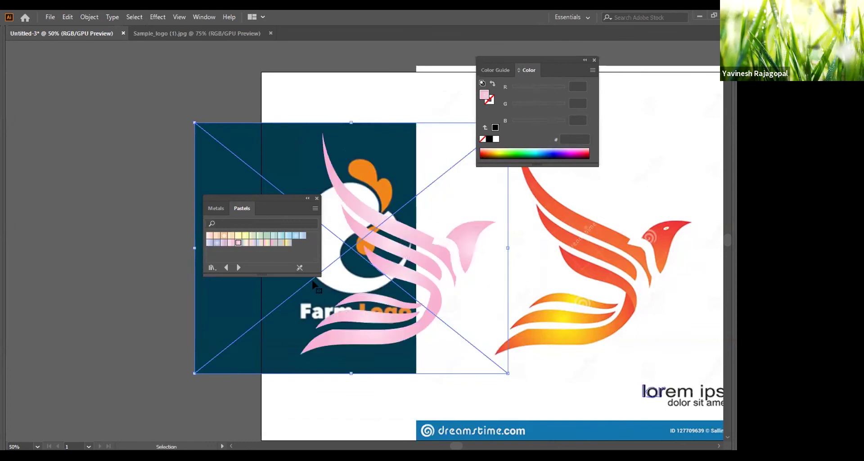
Delete the dreamstime reference image.
key("ctrl+shift+a")
key("a")
left_click(432, 106)
key("v")
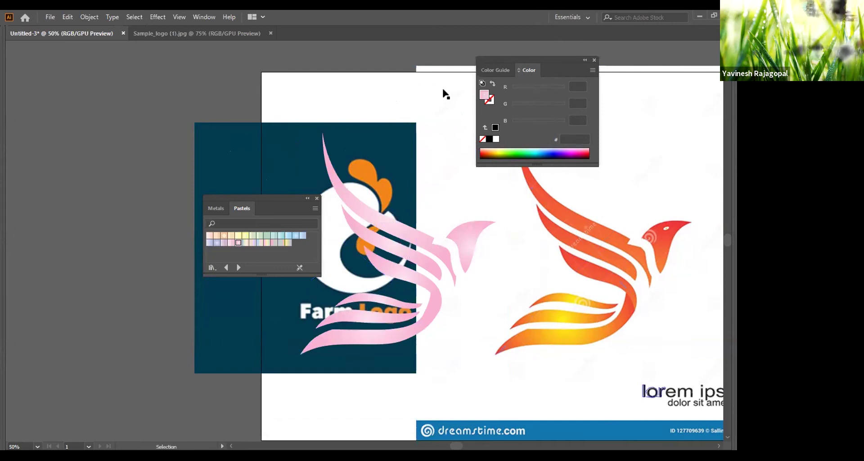
key("Delete")
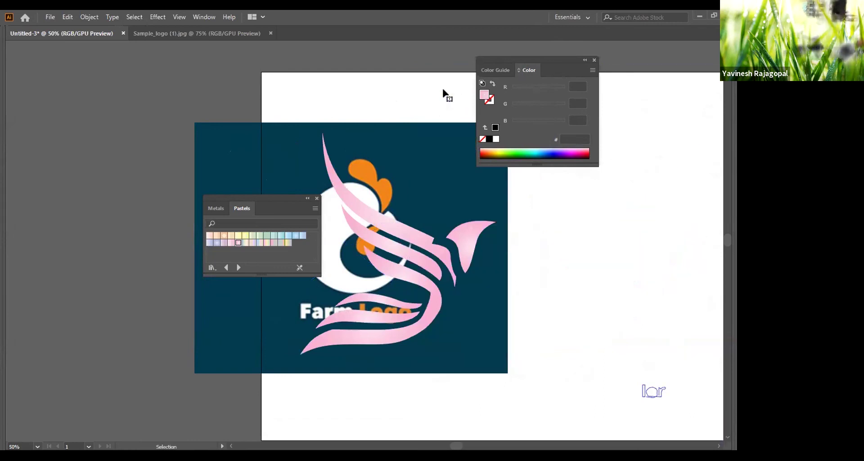
Nudge the farm logo image about 20 px right, select it with the pink bird, and open the Object menu.
key("Tab")
key("Tab")
left_click(485, 159)
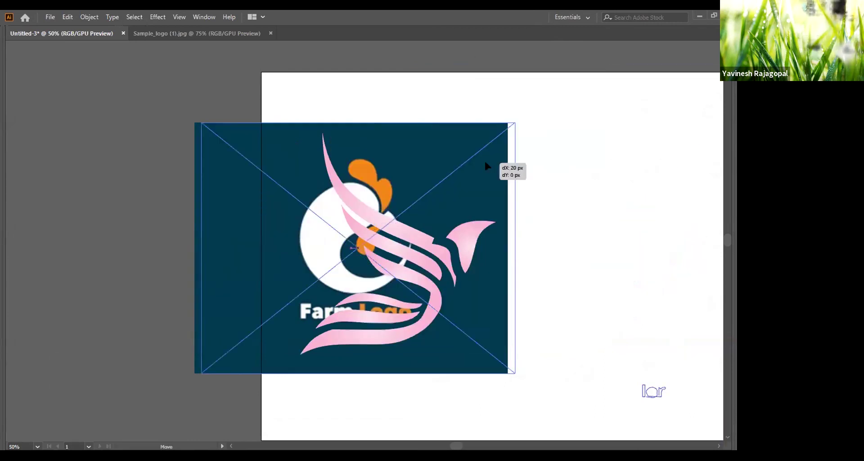
left_click_drag(336, 151, 353, 151)
left_click(328, 162)
left_click(383, 163)
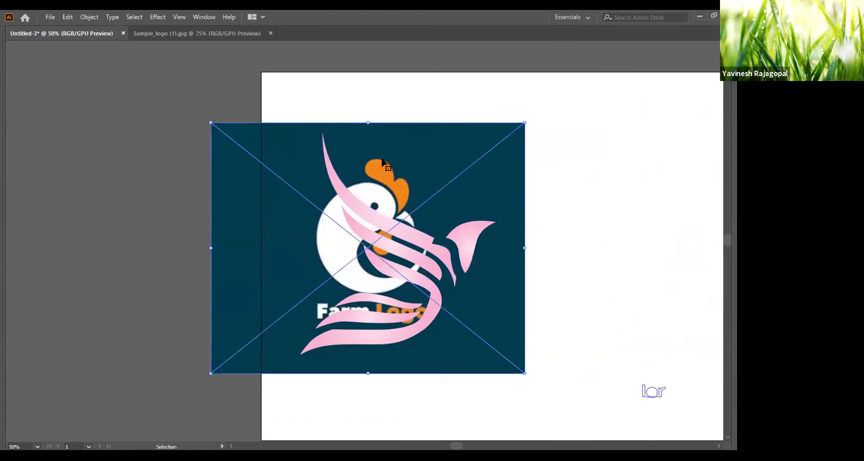
left_click(338, 186, "shift")
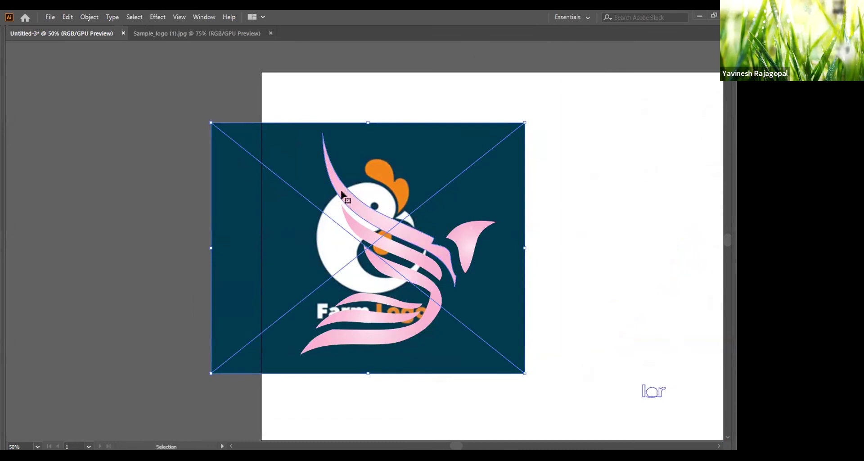
left_click(90, 17)
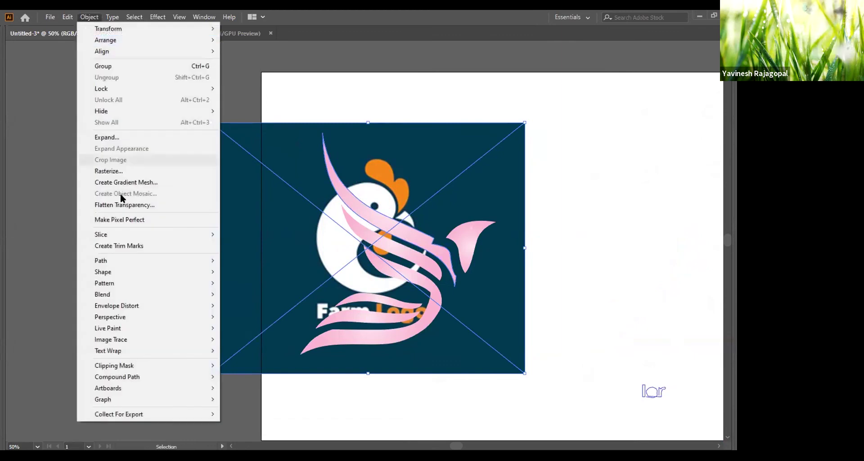
Make a clipping mask from the pink bird over the image, undo it, and reselect both.
mouse_move(134, 364)
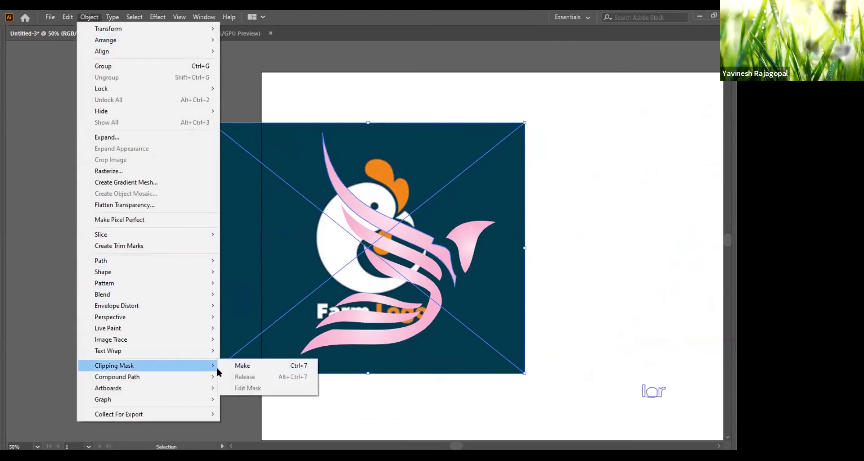
left_click(275, 365)
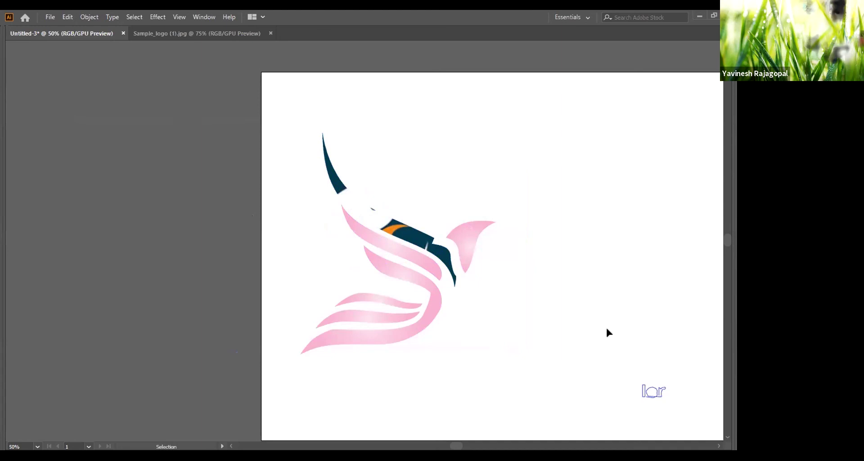
key("ctrl+alt+3")
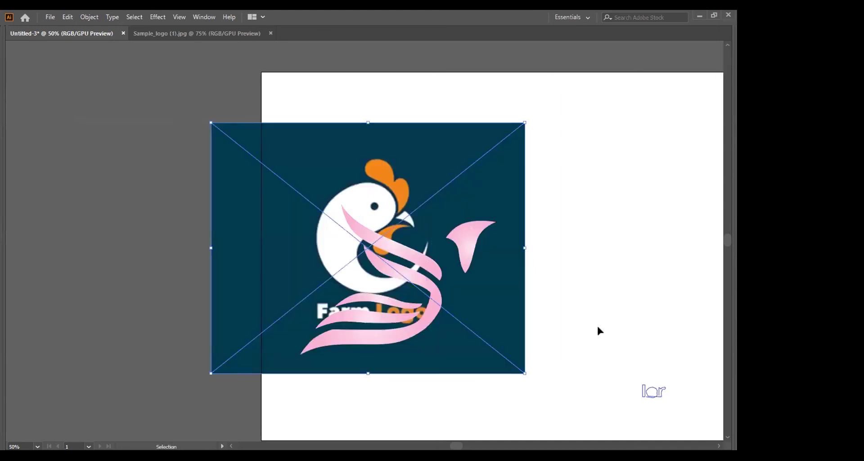
key("ctrl+shift+bracketleft")
left_click(594, 313)
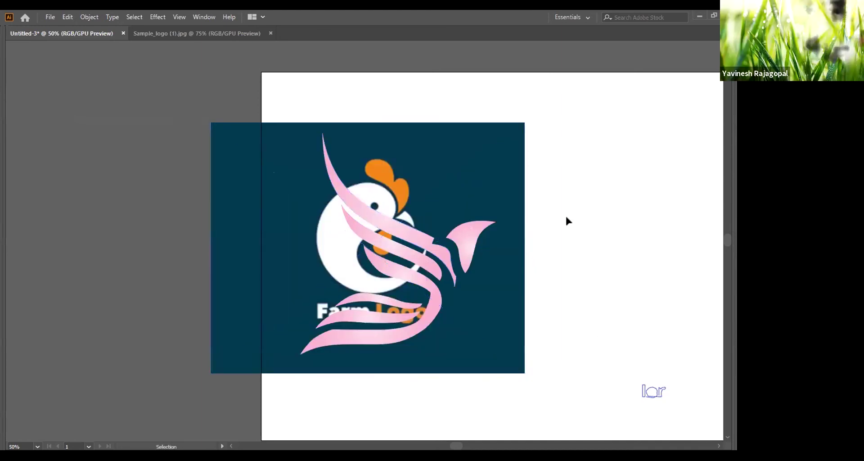
left_click_drag(587, 177, 332, 373)
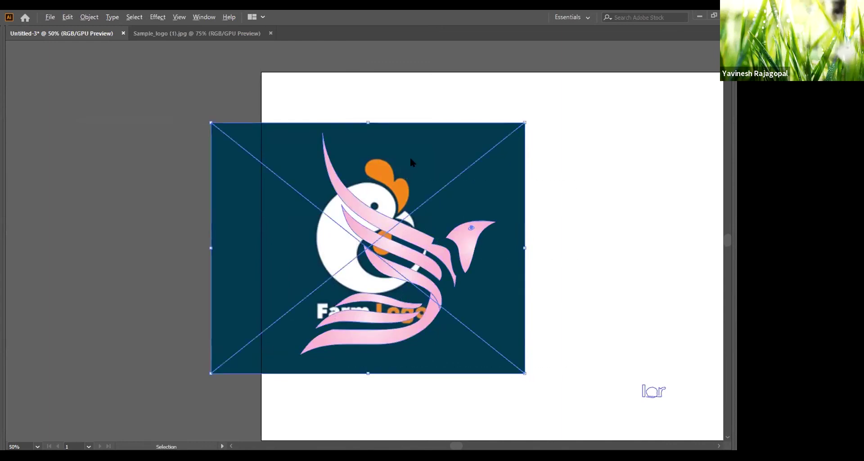
Open the Pathfinder panel and move it to the right of the artboard.
key("alt+w")
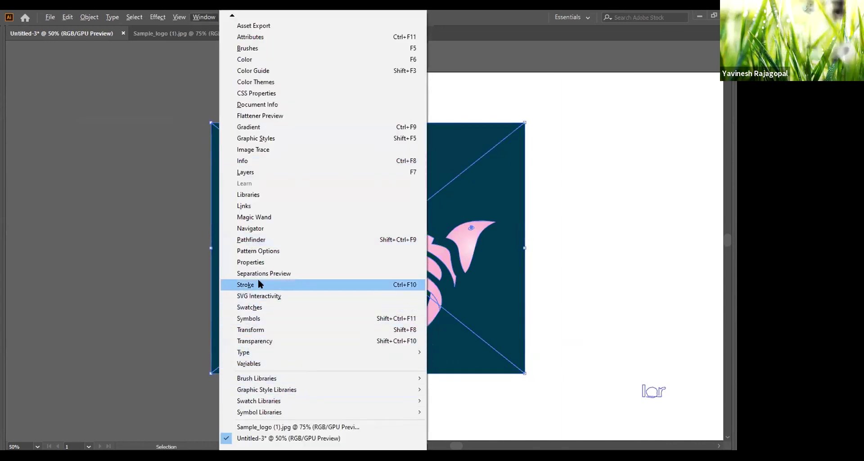
left_click(260, 240)
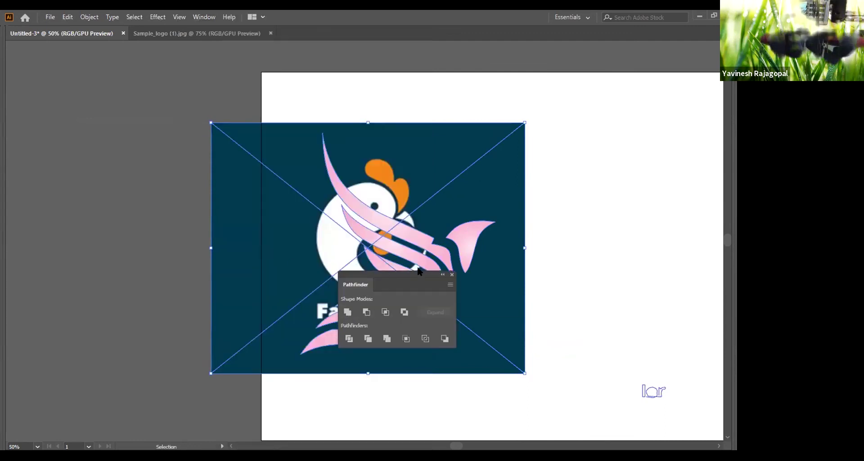
left_click_drag(388, 273, 634, 206)
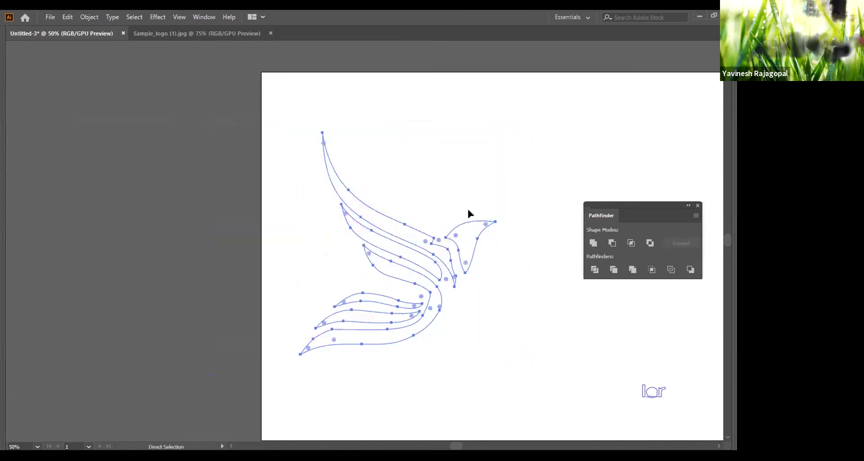
Select the swoosh and chicken-logo image, then undo the two most recent edits.
left_click(431, 241)
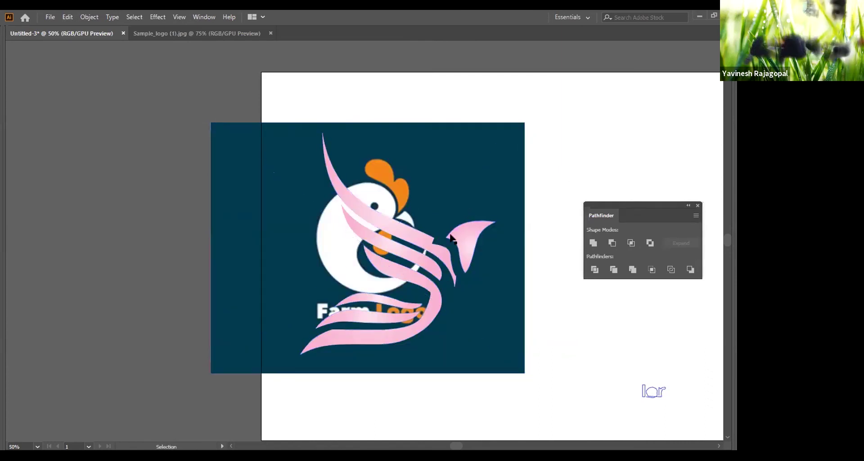
left_click(510, 136)
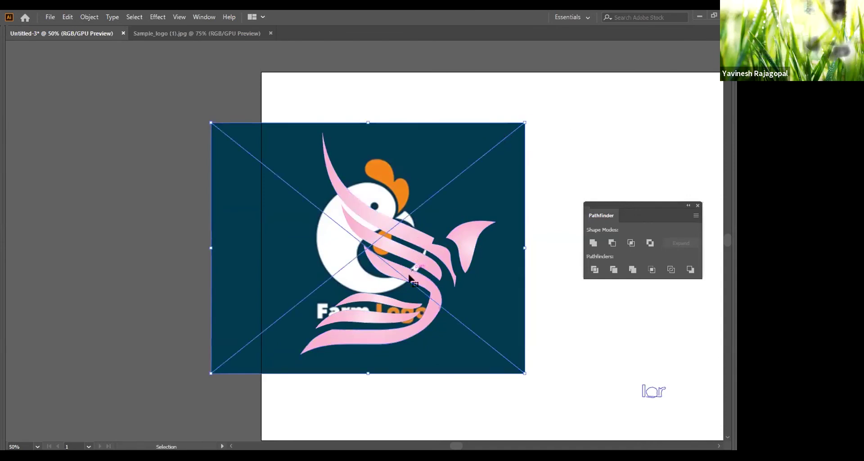
left_click(399, 335)
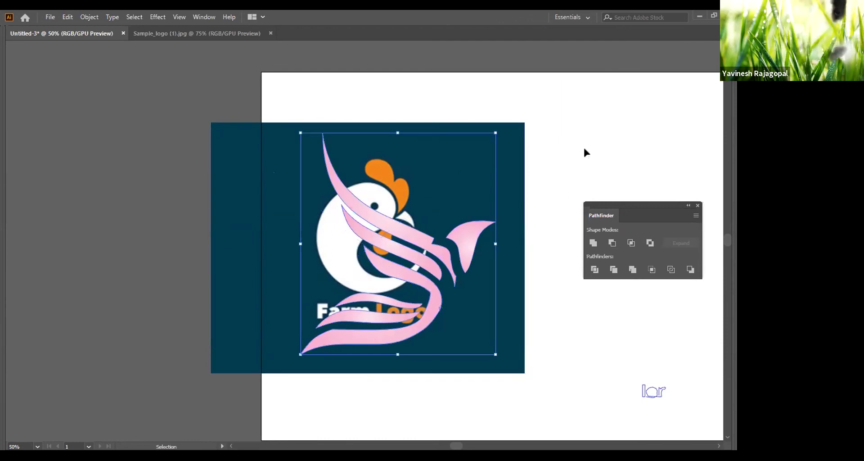
key("ctrl+z")
key("ctrl+z")
key("ctrl+z")
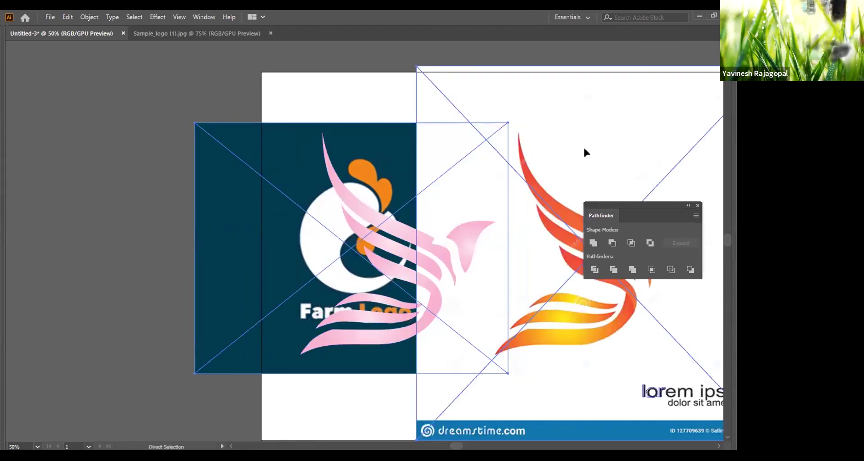
key("ctrl+z")
key("v")
Select each pink swoosh piece and the dark background image in turn, then switch to Direct Selection.
left_click(367, 94)
left_click(404, 278)
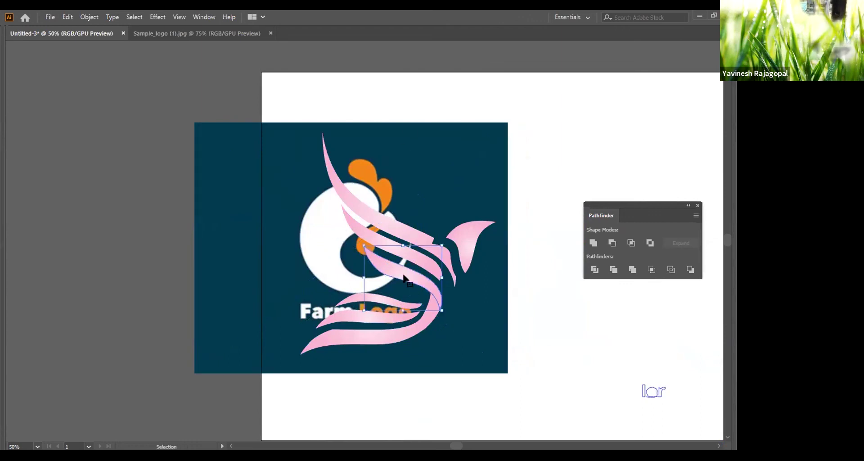
left_click(471, 241)
left_click(409, 228)
left_click(403, 251)
left_click(387, 270)
left_click(356, 342)
left_click(388, 313)
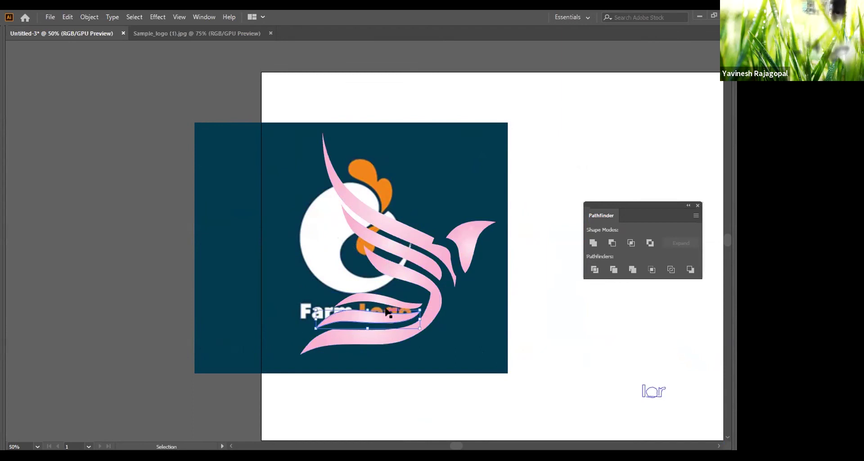
left_click(250, 210)
key("a")
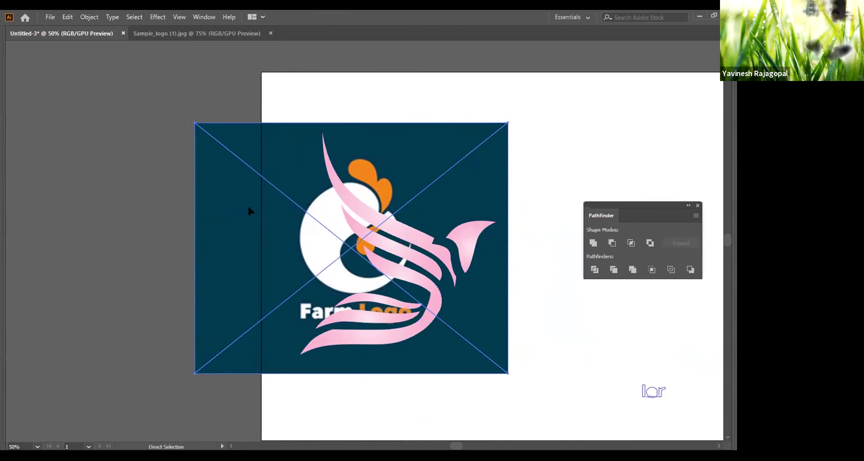
Delete the bird-head path from the logo.
key("v")
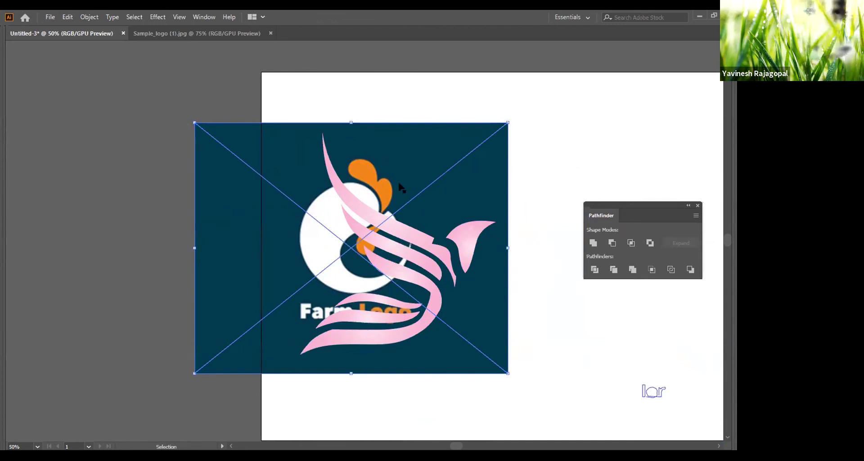
key("a")
left_click(467, 243)
key("v")
key("Delete")
Try sending the upper pink swoosh behind the image, then undo the change.
left_click(446, 261)
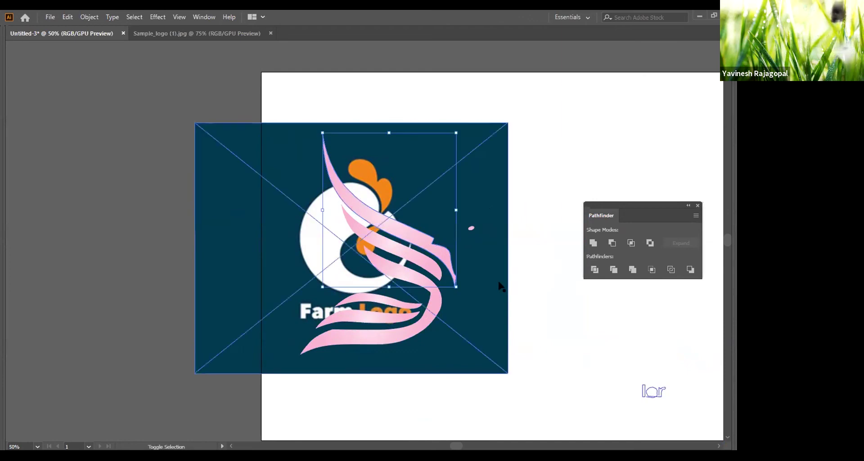
key("slash")
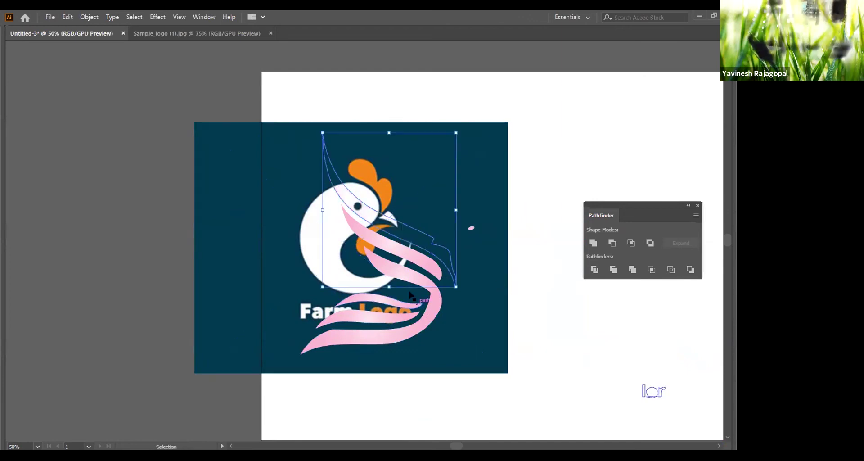
key("ctrl+z")
left_click(504, 311, "shift")
key("a")
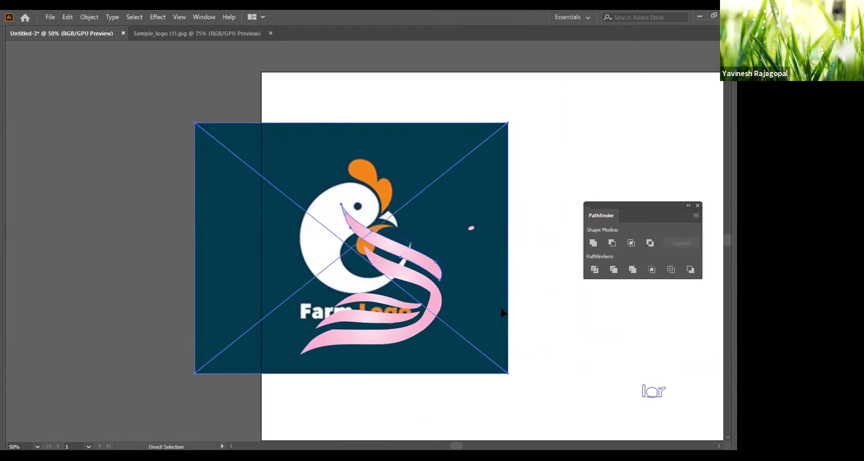
key("v")
left_click(416, 286)
left_click(494, 321)
key("ctrl+shift+z")
key("ctrl+z")
Reselect the upper swoosh with the image and retry the reorder, undoing it again.
left_click(494, 337, "shift")
key("a")
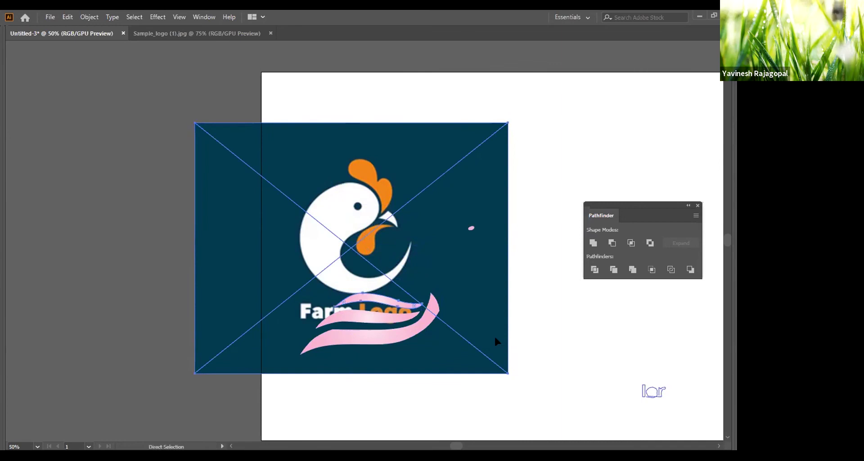
key("v")
left_click(373, 318)
left_click(488, 341, "shift")
key("a")
key("ctrl+shift+z")
key("ctrl+z")
key("v")
Select the lower swoosh with the image and make a clipping mask with Ctrl+7.
left_click(379, 337)
left_click(486, 347, "shift")
key("a")
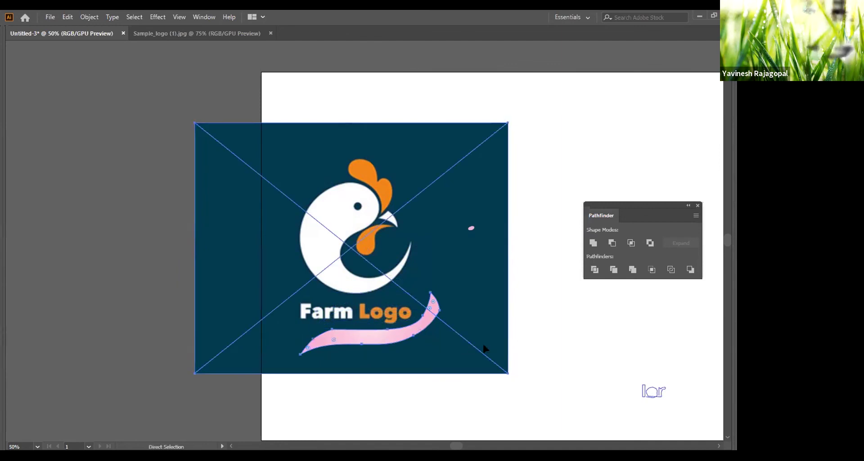
key("ctrl+7")
key("v")
left_click(524, 315)
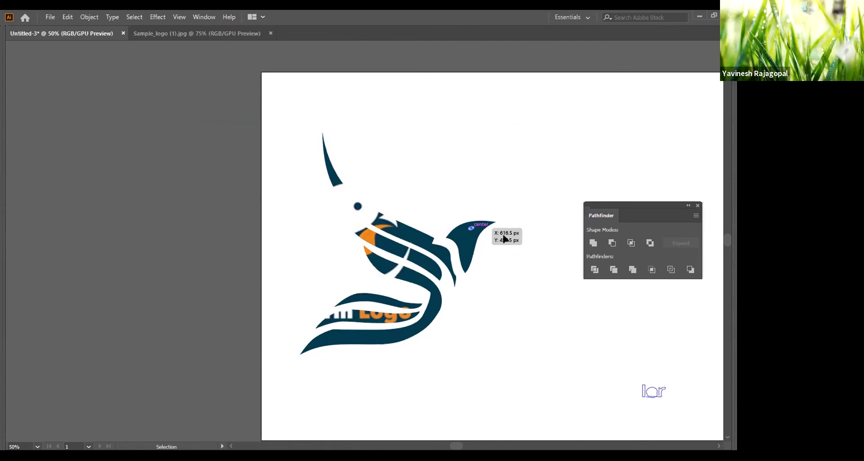
Marquee-select the whole clipped bird logo, restoring the selection after an accidental deselect.
left_click_drag(542, 102, 271, 383)
left_click(271, 383)
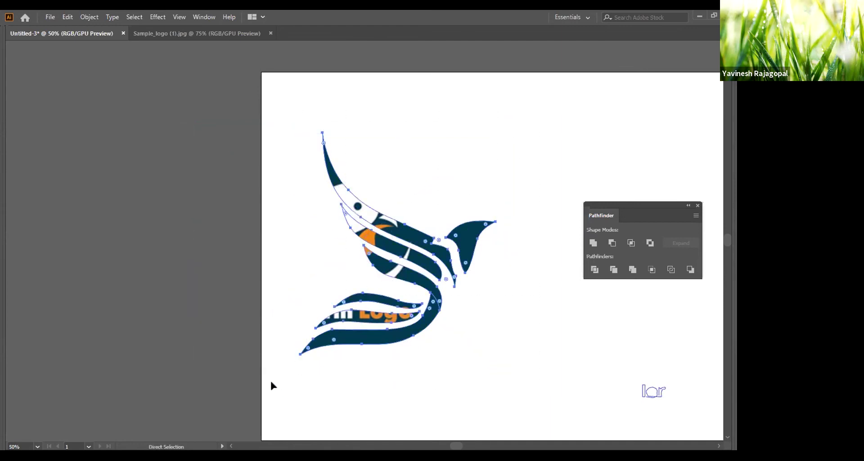
key("ctrl+z")
Add a Stylize > Drop Shadow effect with preview on and a 3 px blur.
left_click(156, 18)
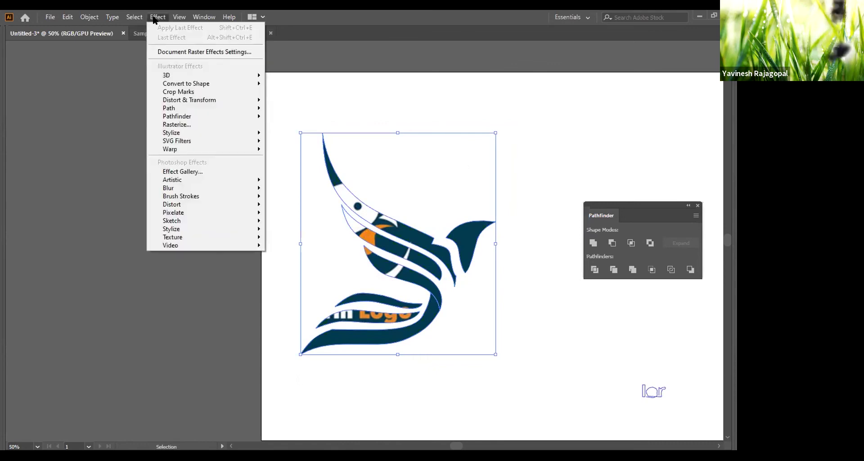
mouse_move(198, 133)
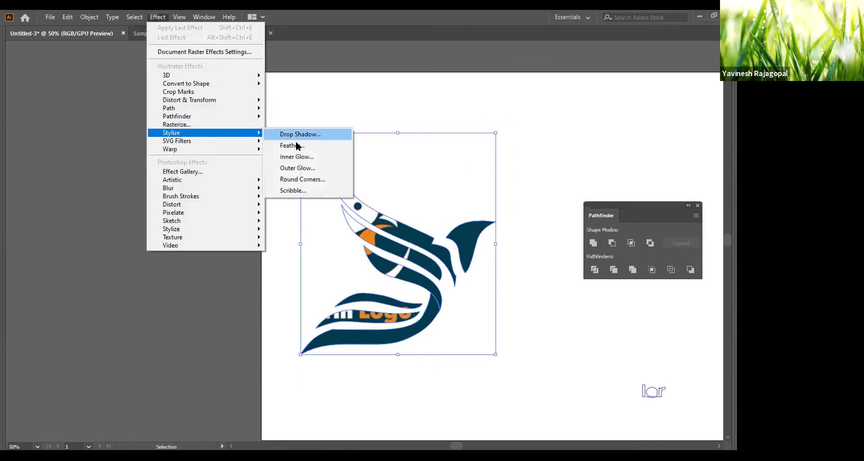
left_click(299, 135)
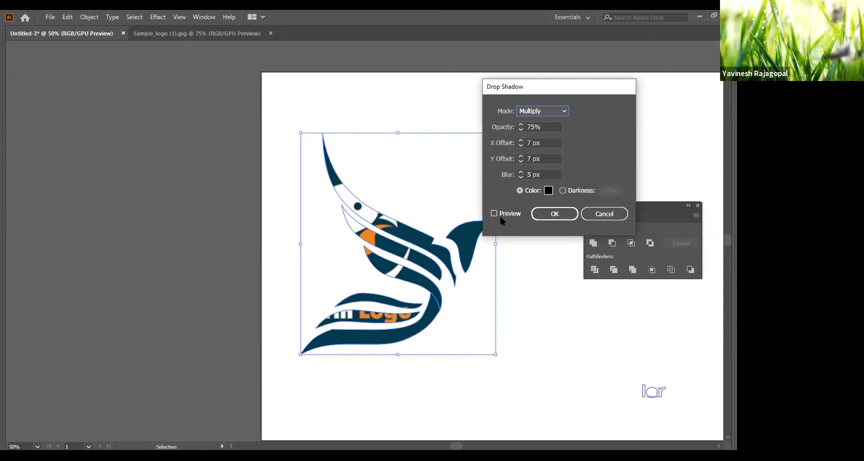
left_click(492, 212)
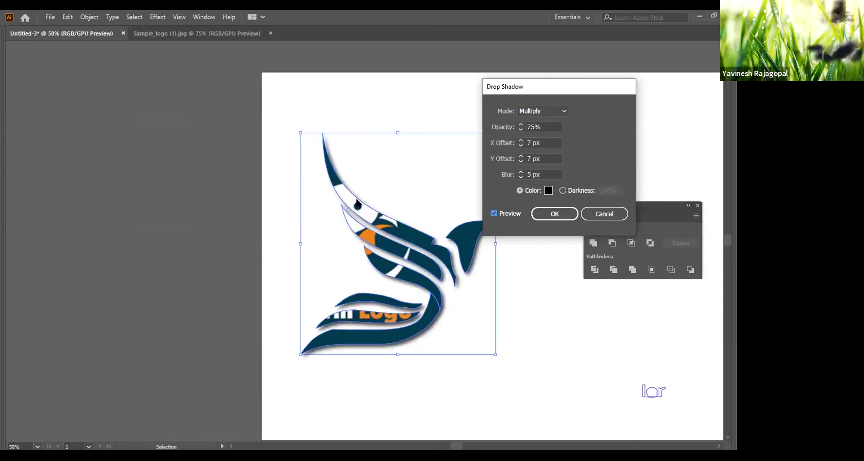
key("Tab")
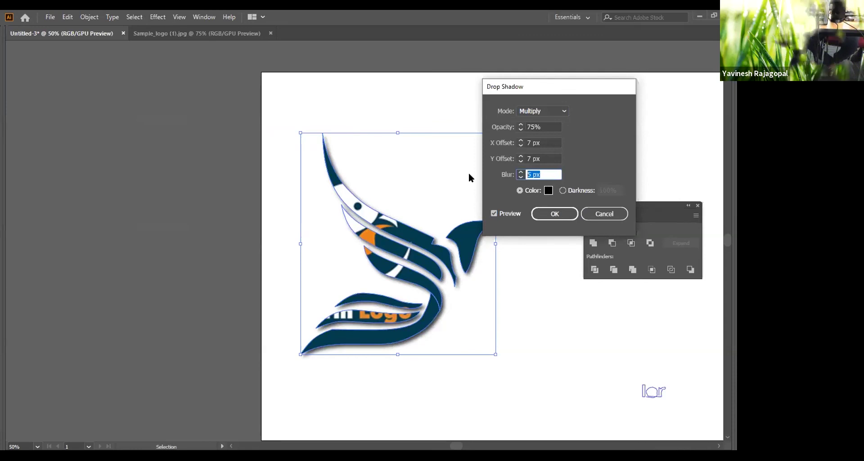
type("3")
key("Tab")
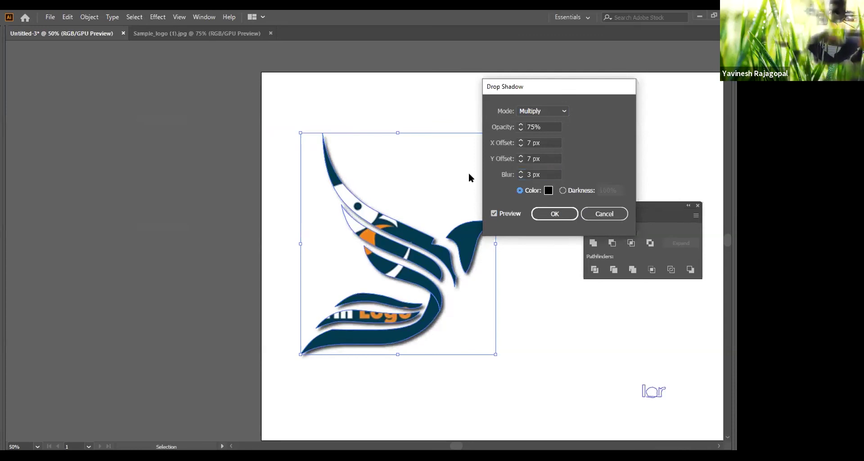
Set the shadow offsets to X -5 px and Y 3 px and apply it.
left_click(543, 142)
key("Up")
key("Up")
key("Up")
key("Up")
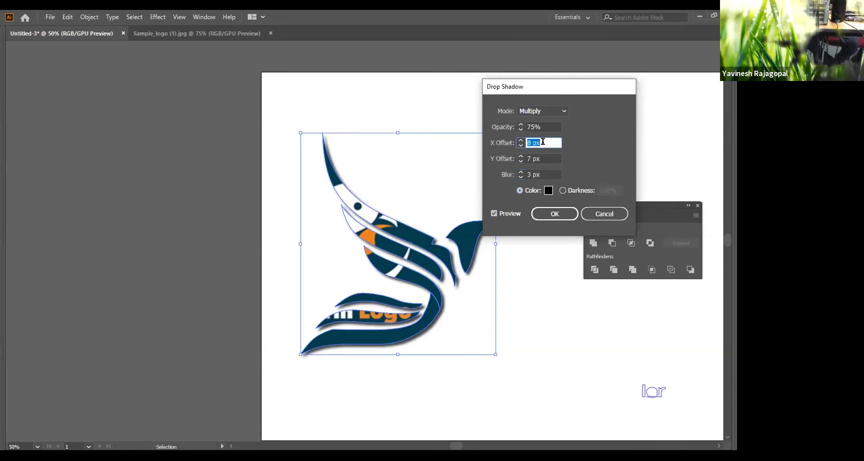
key("Down")
key("Down")
key("Down")
key("Down")
key("Down")
key("Down")
key("Down")
key("Down")
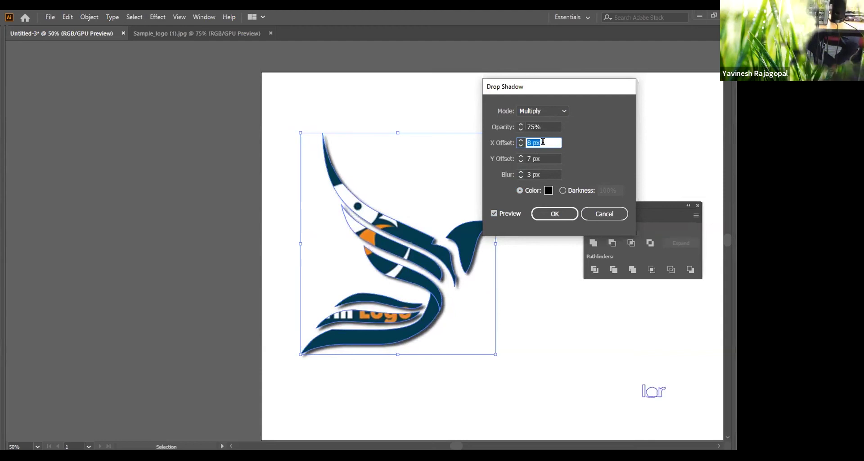
key("Down")
key("Down")
key("Down")
key("Down")
key("Down")
key("Down")
key("Down")
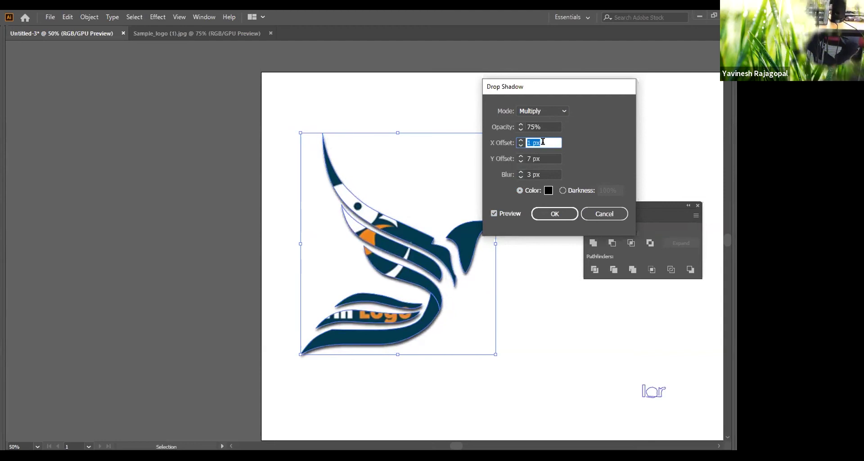
key("Tab")
key("Down")
key("Down")
key("Down")
key("Down")
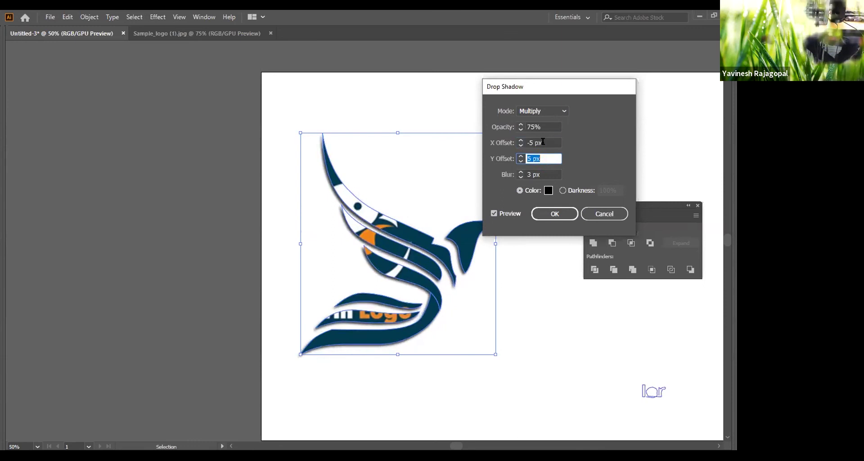
key("Return")
left_click(570, 116)
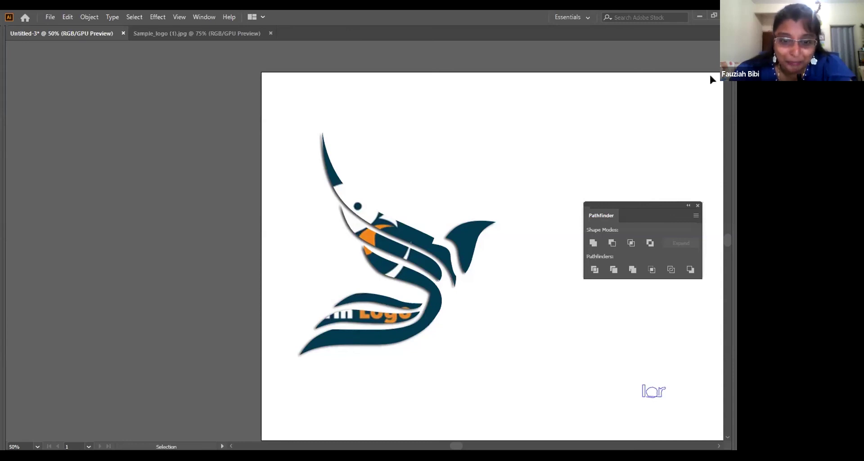
Draw an ellipse in the empty space beside the logo and fill it #B93E00.
mouse_move(448, 183)
left_mouse_down()
mouse_move(194, 185)
mouse_move(191, 150)
left_mouse_up()
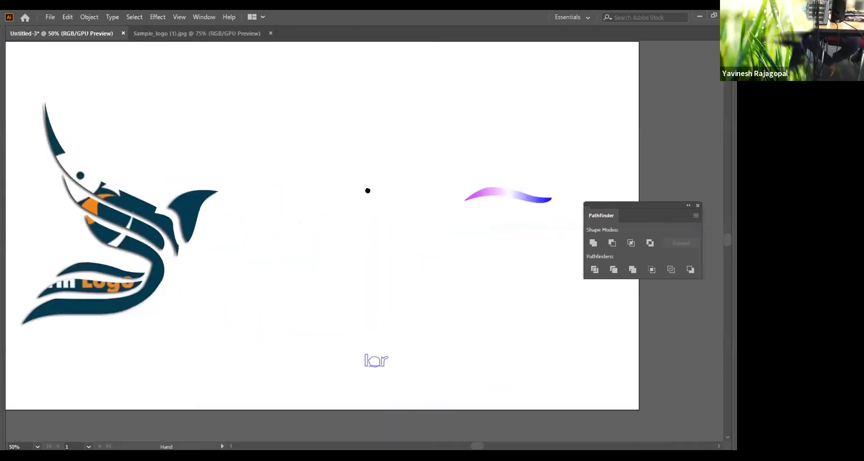
key("l")
mouse_move(305, 176)
left_mouse_down()
mouse_move(325, 205)
mouse_move(419, 276)
left_mouse_up()
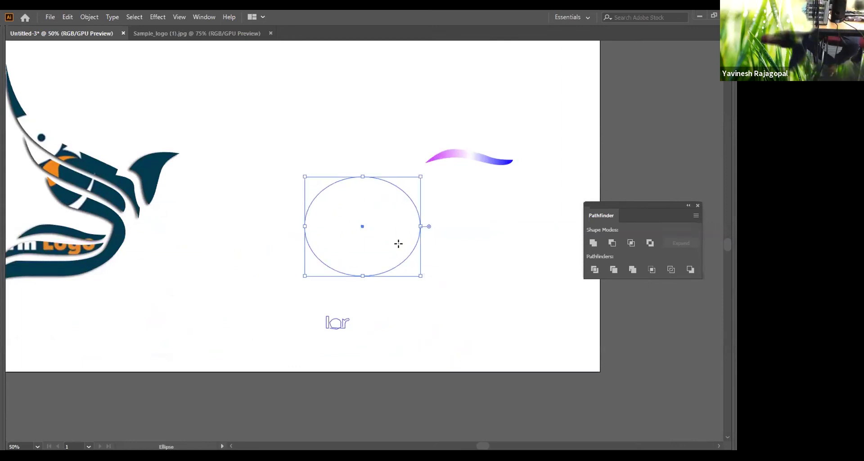
key("F6")
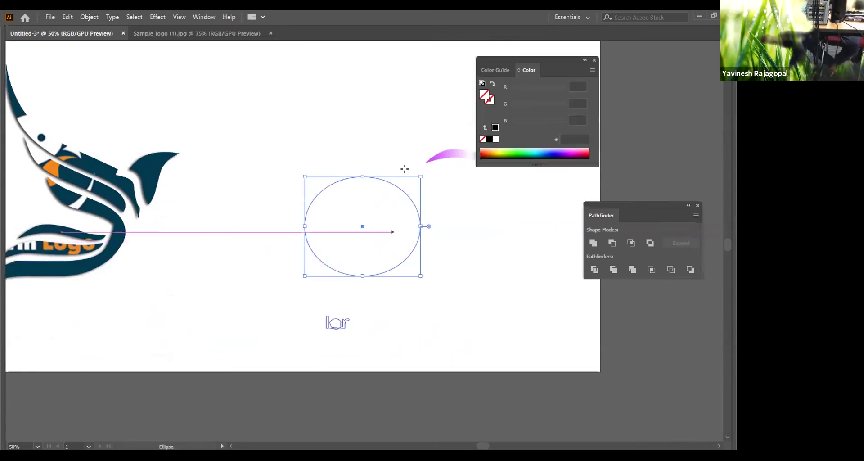
left_click(489, 139)
left_click(486, 150)
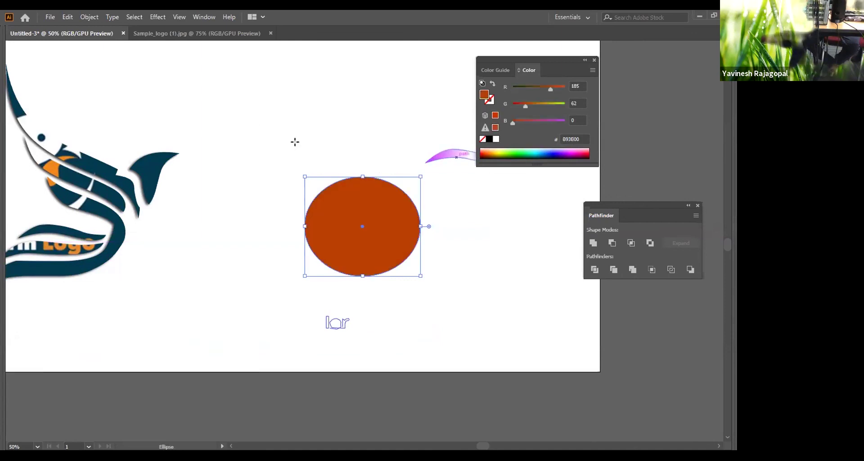
left_click(270, 114)
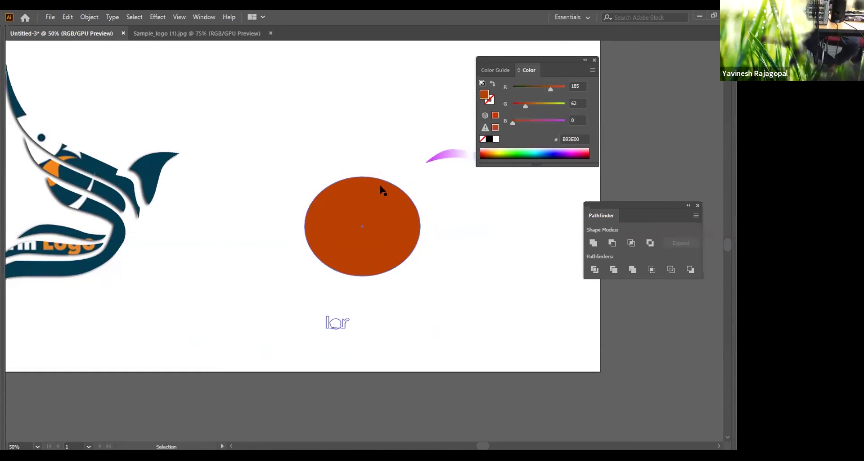
Delete the small lor text, undoing an accidental move of the purple stroke.
left_click_drag(279, 289, 414, 360)
key("Delete")
left_click(428, 155)
left_click_drag(428, 155, 344, 229)
key("ctrl+z")
left_click(392, 143)
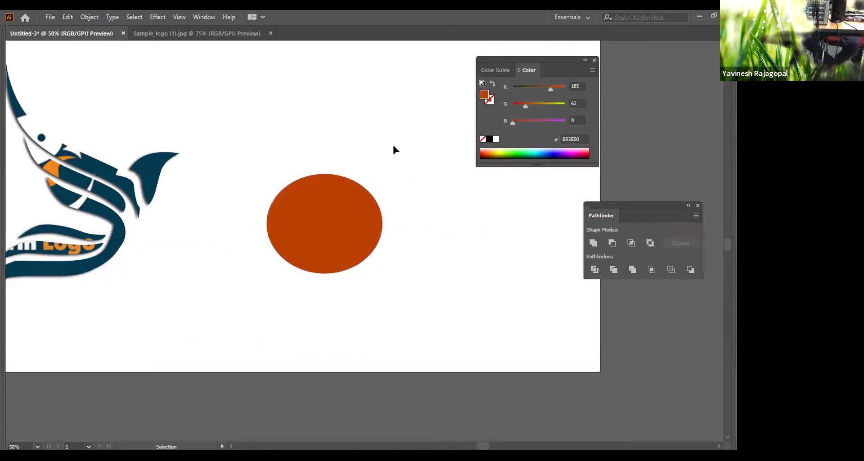
Place pexels-pixabay-261895.jpg from the D:\Pexels Photo folder.
left_click(50, 16)
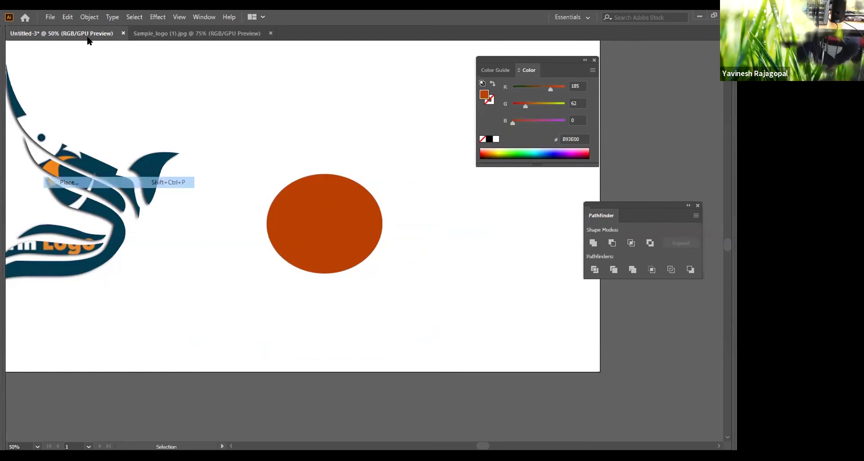
left_click(90, 182)
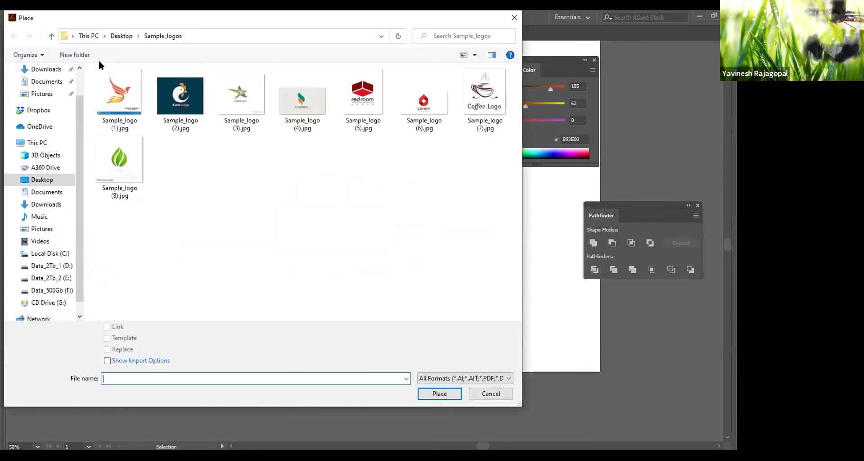
left_click(54, 266)
key("p")
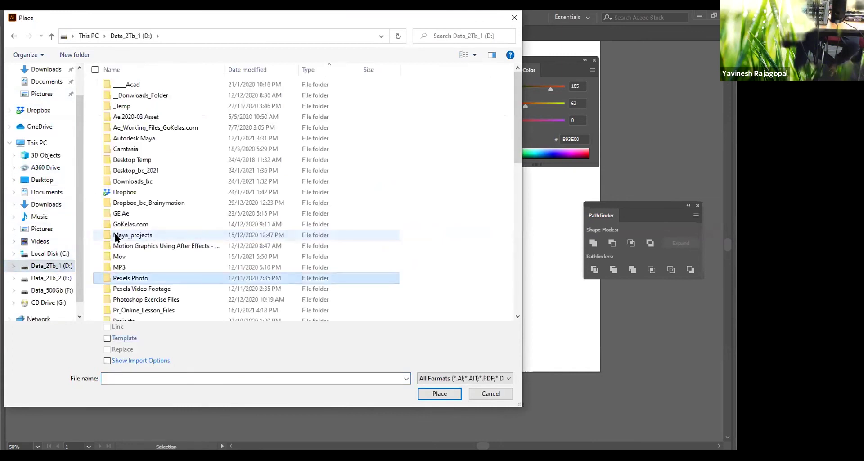
key("Return")
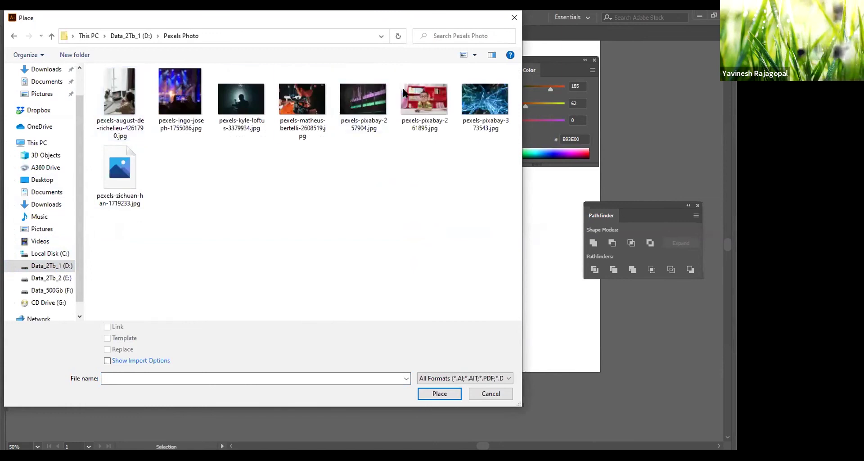
left_click(423, 115)
left_click(440, 396)
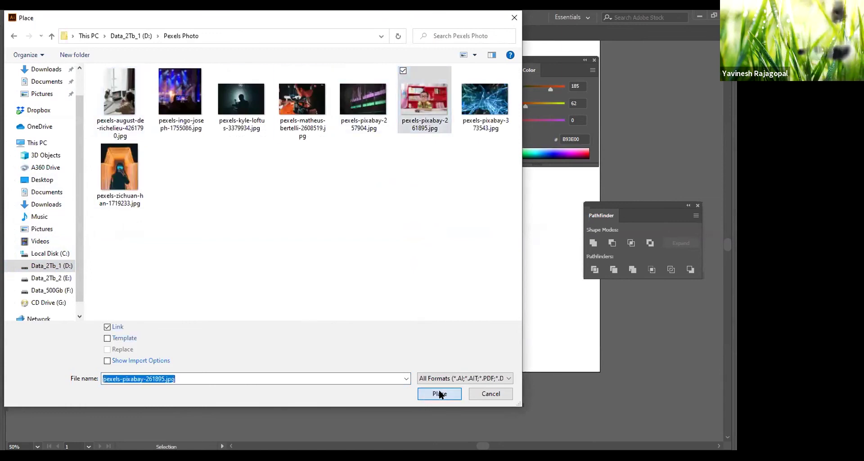
Drop the photo onto the artboard and scale it over the orange ellipse.
left_click(230, 150)
left_click_drag(229, 149, 333, 185)
left_click_drag(489, 258, 346, 210)
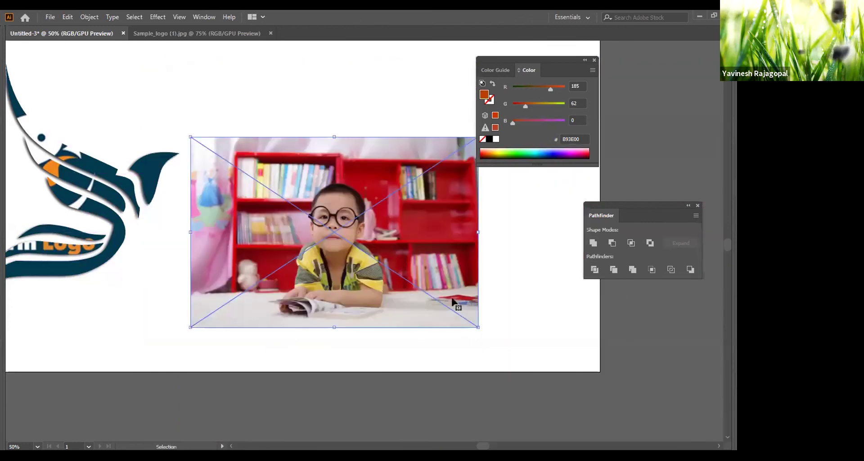
Scale the photo down around its centre, keeping it over the ellipse.
left_click_drag(478, 327, 410, 290)
left_click_drag(375, 222, 420, 289)
key("ctrl+z")
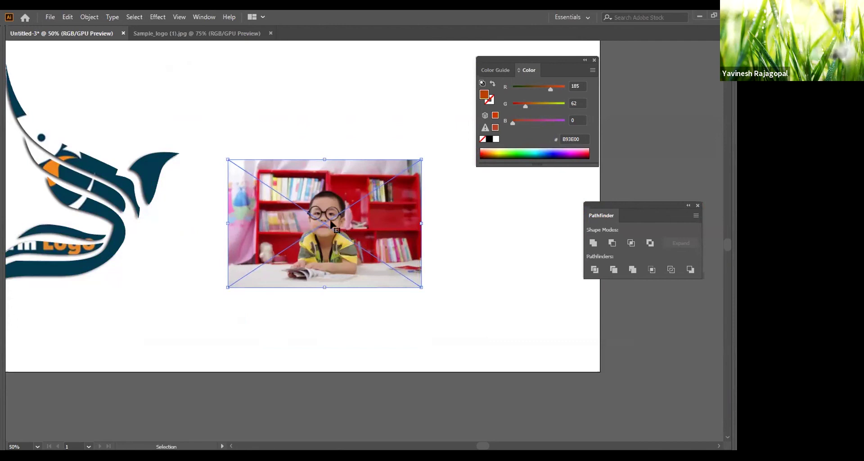
Send the photo behind the ellipse and clip it to the ellipse with Ctrl+7.
left_click(89, 18)
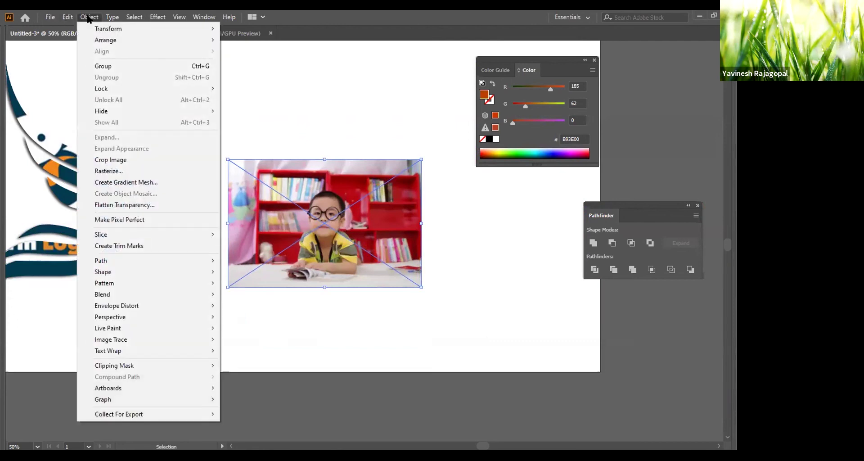
mouse_move(103, 40)
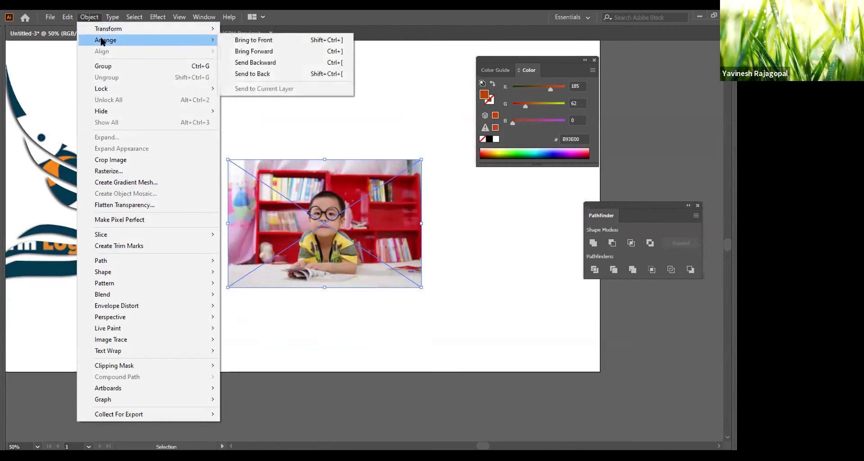
left_click(260, 74)
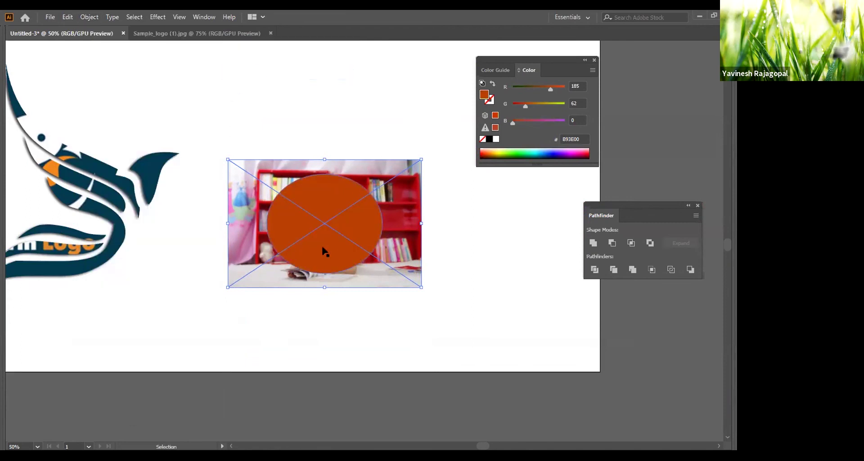
left_click_drag(307, 100, 340, 99)
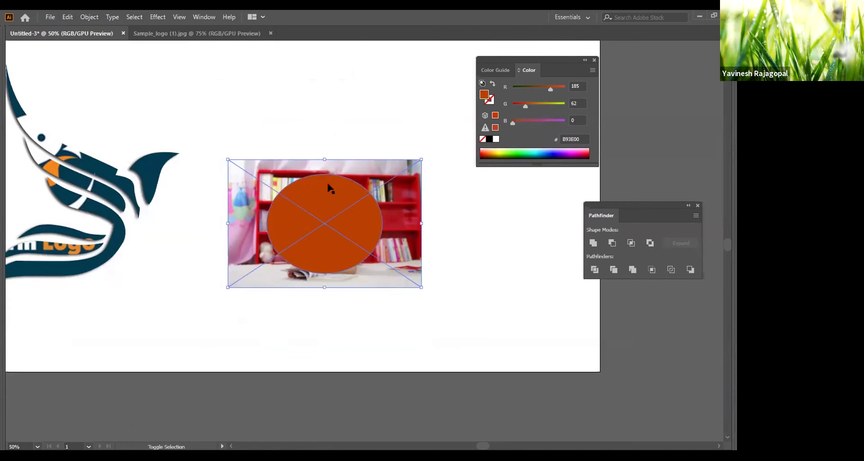
key("a")
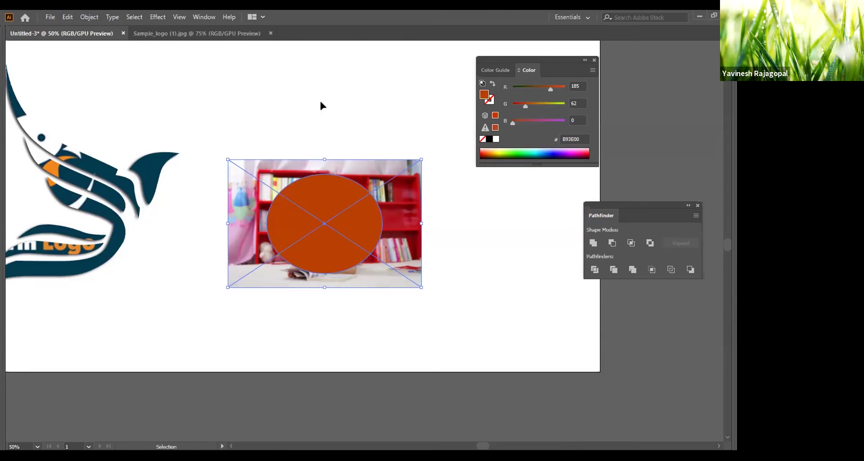
key("ctrl+7")
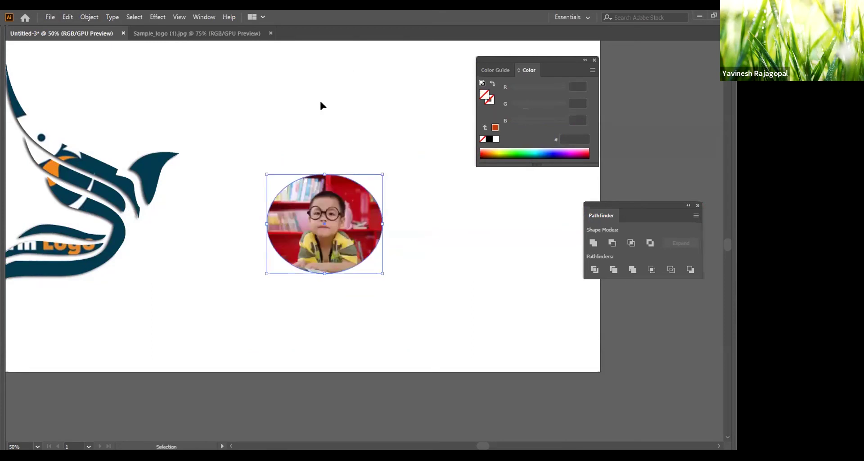
left_click(320, 105)
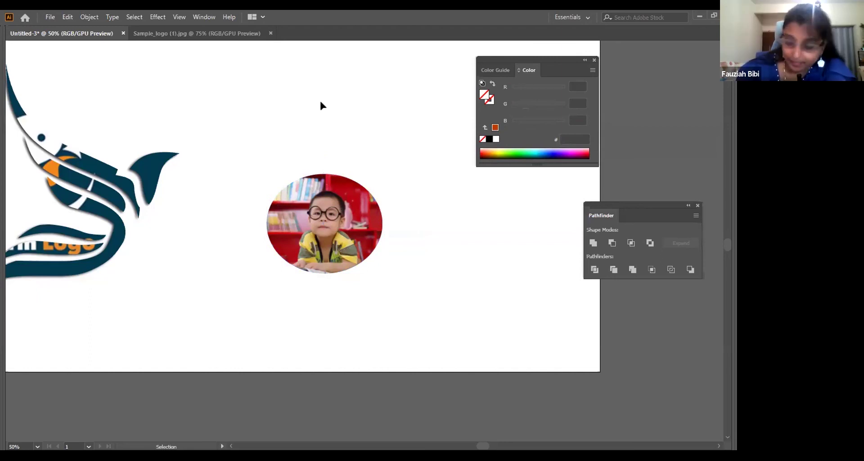
key("ctrl+z")
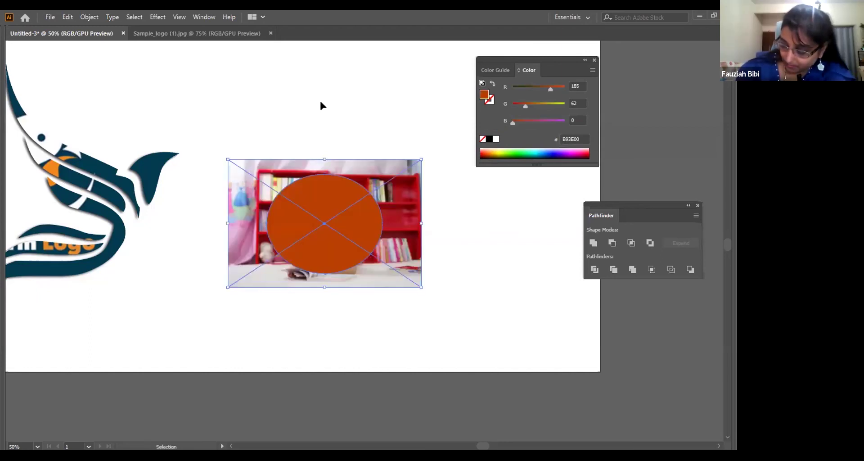
left_click(294, 99)
left_click_drag(286, 112, 335, 200)
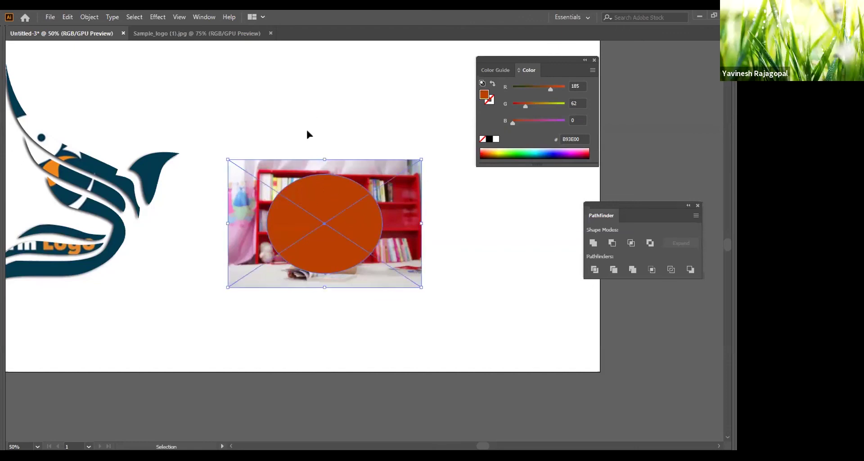
left_click_drag(280, 106, 354, 216)
left_click(89, 17)
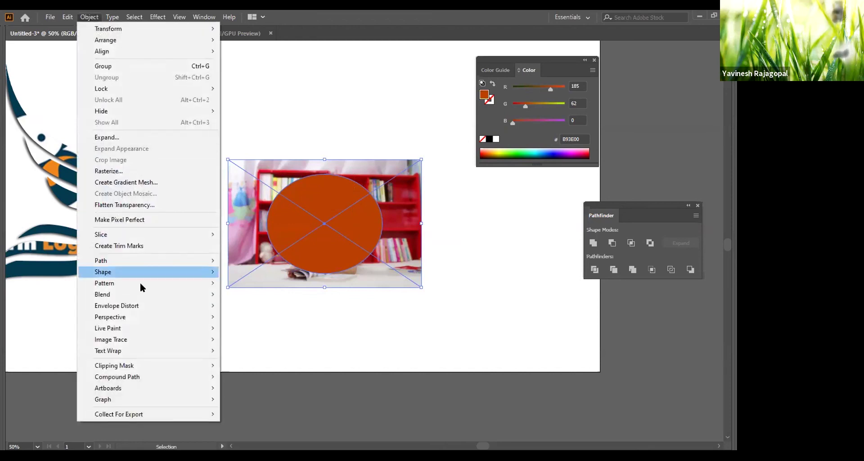
mouse_move(140, 365)
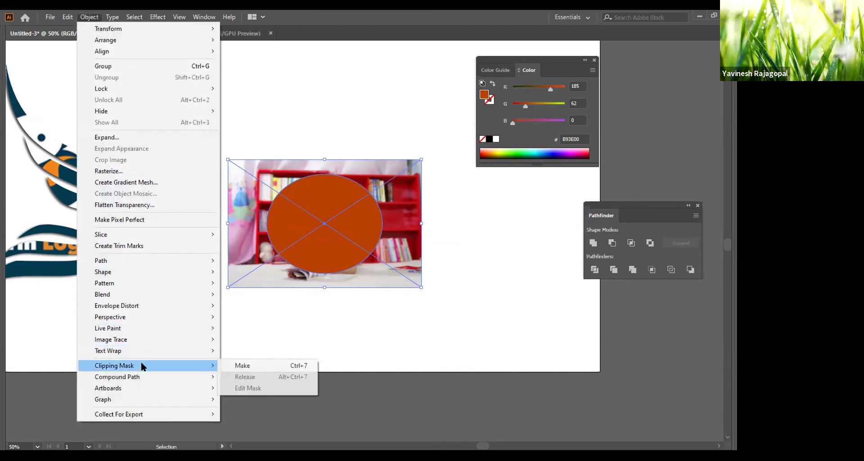
left_click(279, 363)
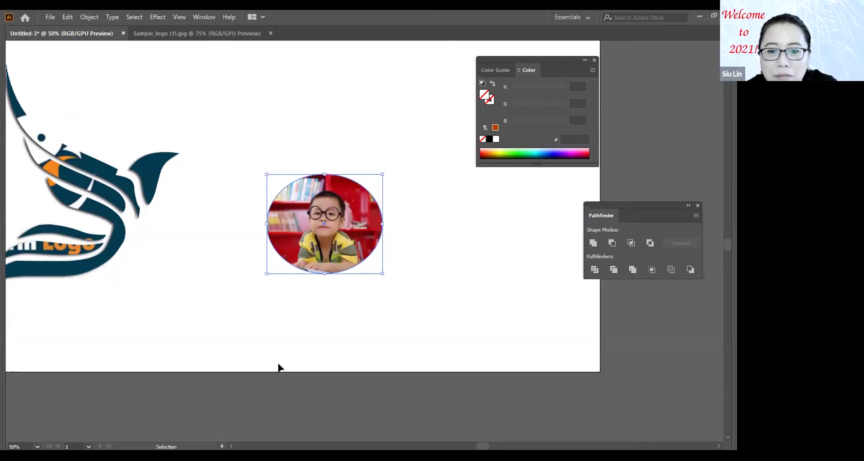
left_click(425, 247)
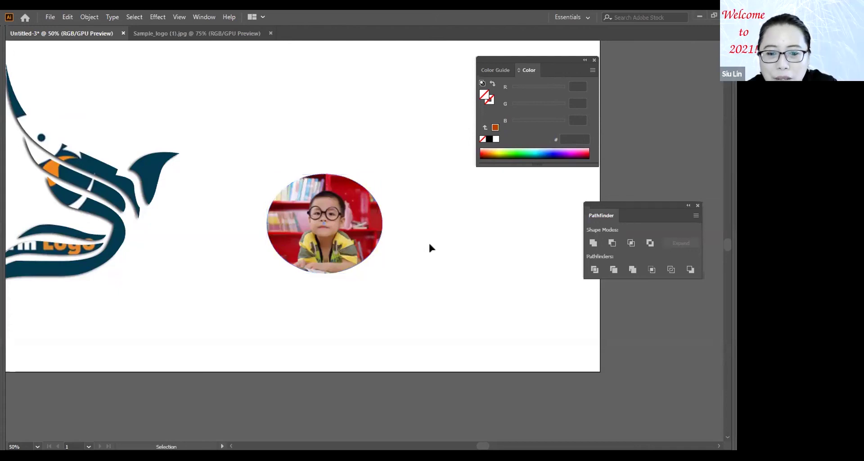
left_click(340, 221)
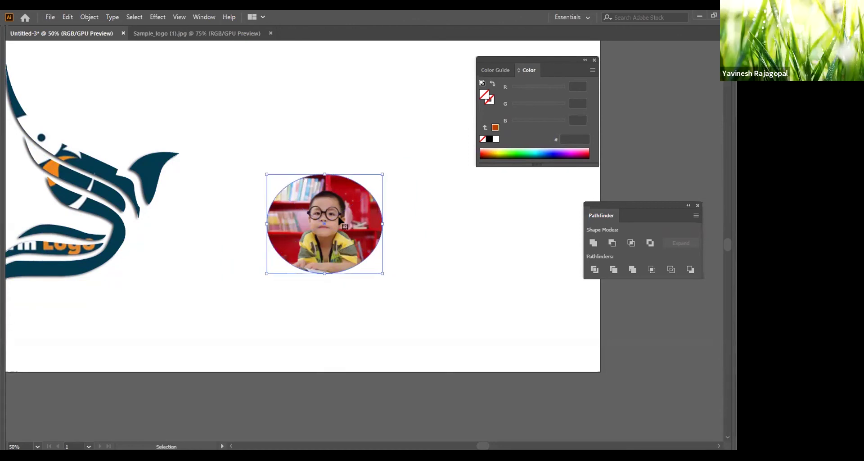
Zoom in on the photo, undo the oval mask and delete the orange ellipse.
key("z")
left_click(353, 231)
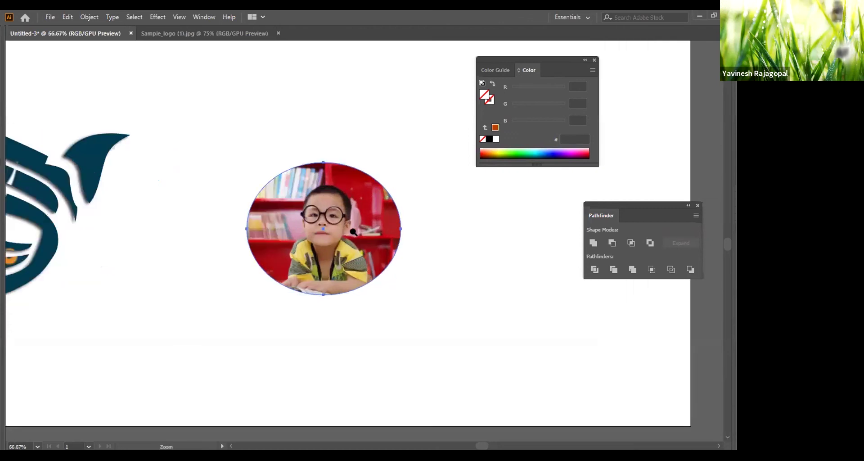
key("ctrl+equal")
key("ctrl+z")
key("v")
left_click(357, 236)
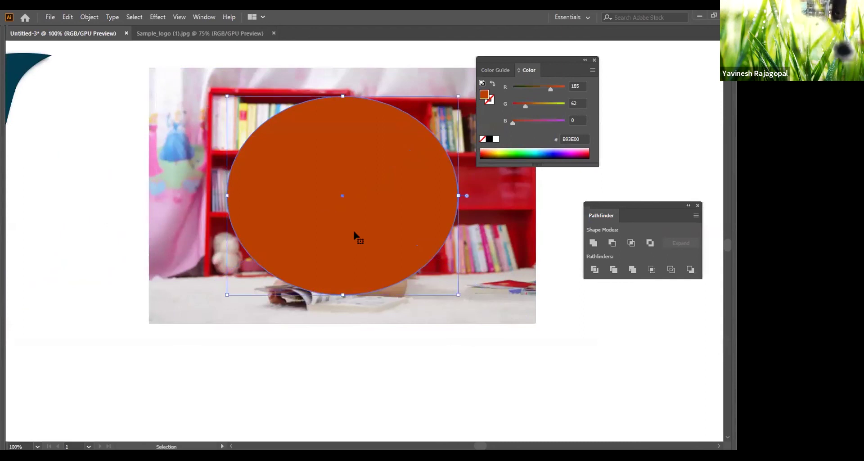
key("Delete")
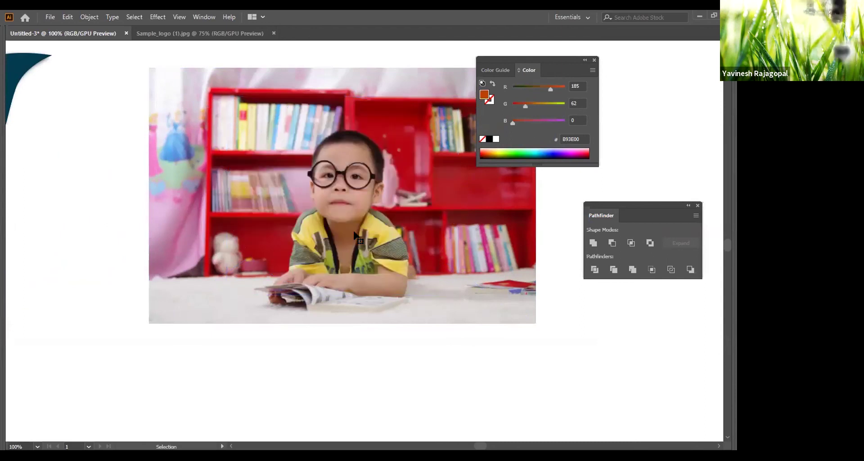
Trace the boy's outline with the Pen tool as a closed silhouette path.
key("p")
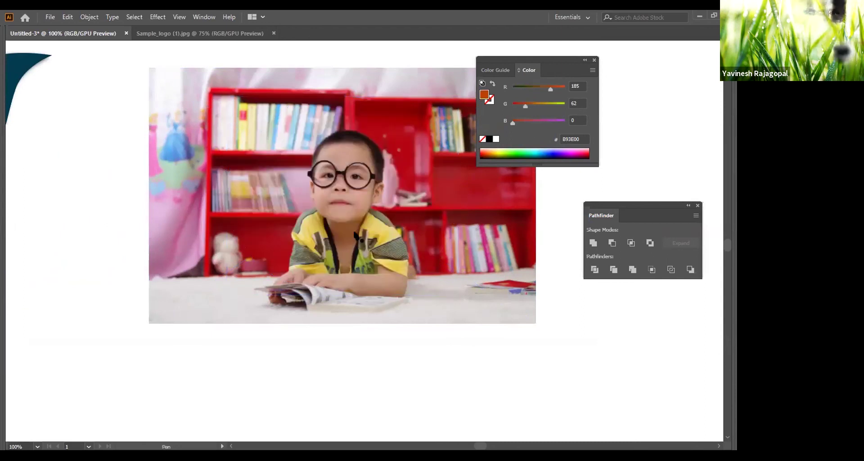
left_click(373, 313)
left_click_drag(407, 300, 383, 167)
left_click_drag(352, 131, 306, 123)
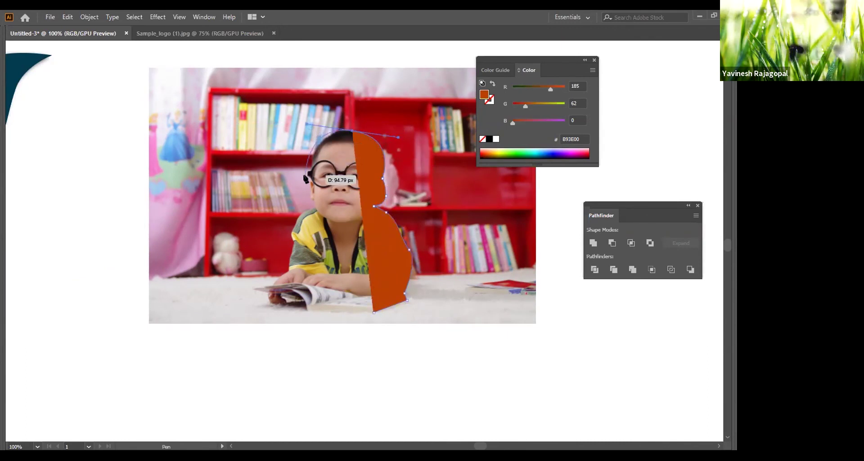
left_click_drag(307, 181, 287, 257)
left_click(259, 288)
left_click_drag(288, 307, 374, 315)
left_click(373, 312)
Clip the photo to the boy's silhouette path with Ctrl+7.
key("v")
left_click_drag(405, 366, 340, 253)
key("a")
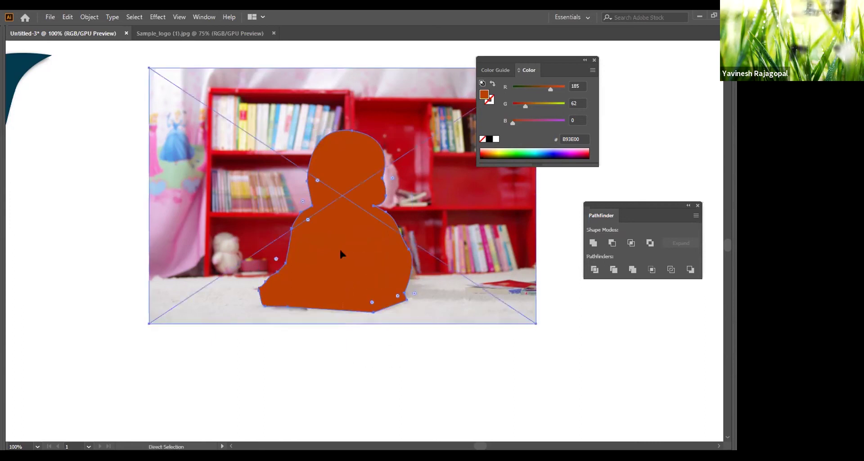
key("ctrl+7")
key("v")
left_click(485, 267)
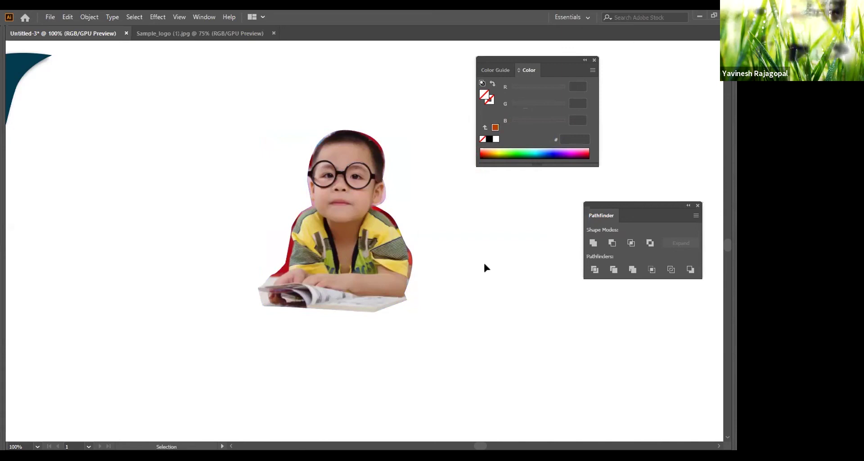
Adjust the cutout's anchors to hug the boy's ear, then reselect the cutout.
key("z")
left_click(341, 203)
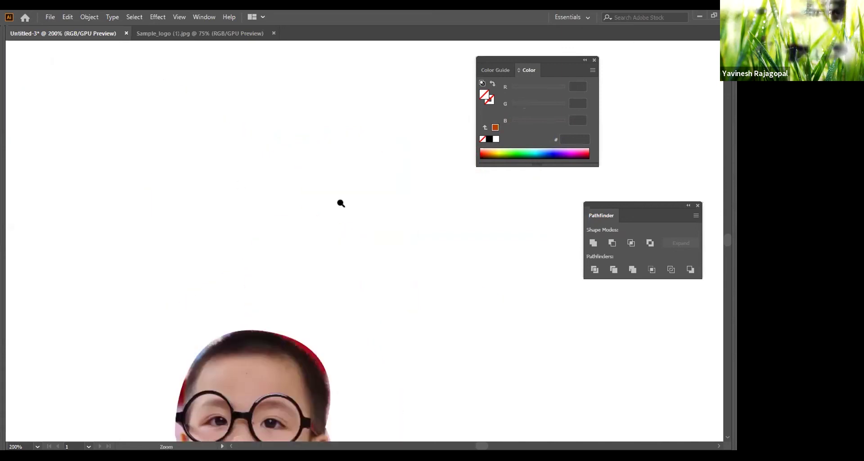
left_click_drag(317, 318, 357, 137)
key("ctrl+plus")
left_click_drag(449, 314, 418, 206)
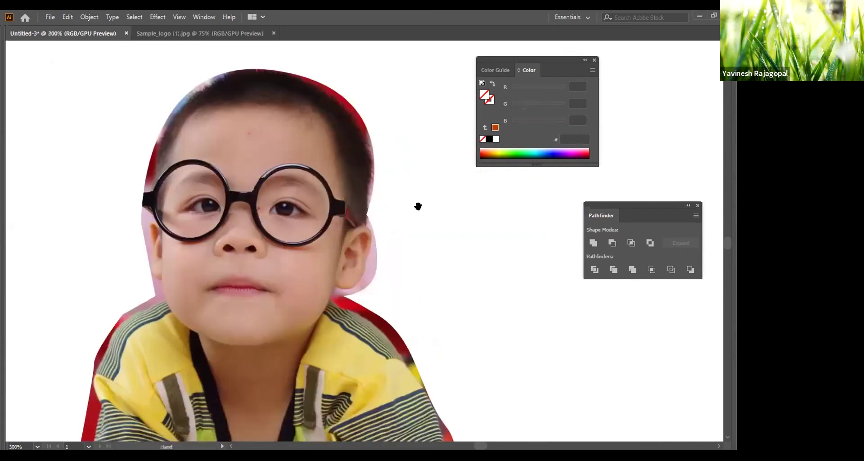
key("a")
left_click(372, 281)
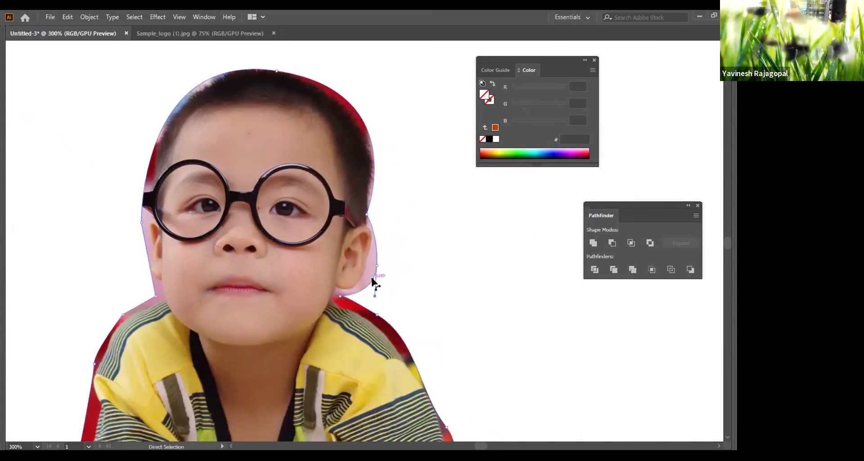
left_click_drag(377, 268, 368, 263)
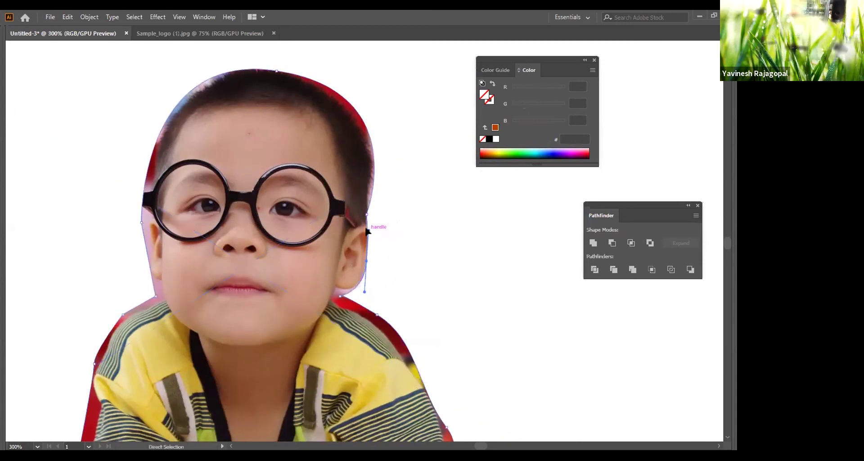
left_click_drag(373, 229, 378, 226)
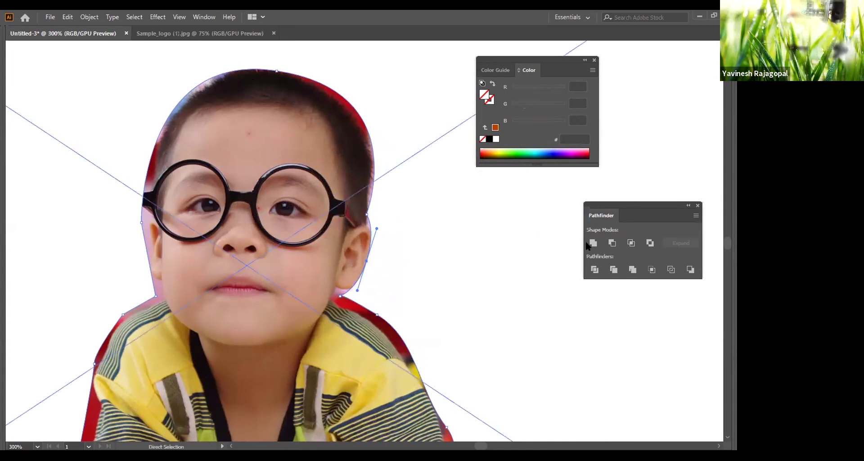
left_click(526, 247)
key("v")
key("ctrl+minus")
key("ctrl+minus")
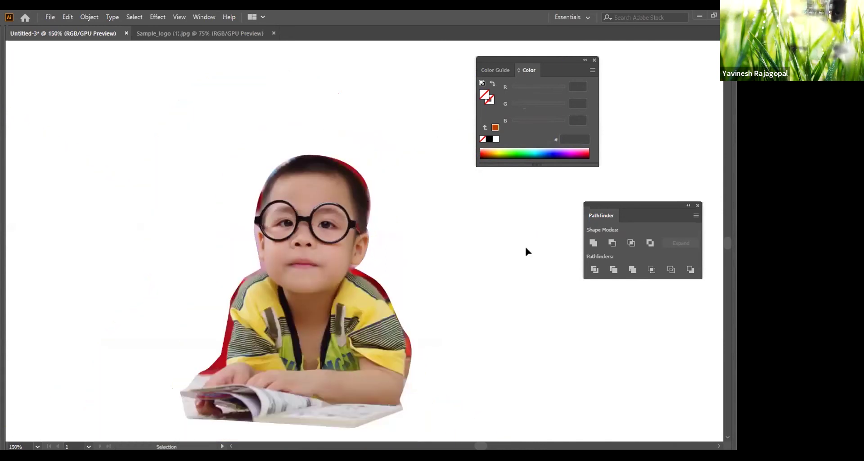
left_click(405, 265)
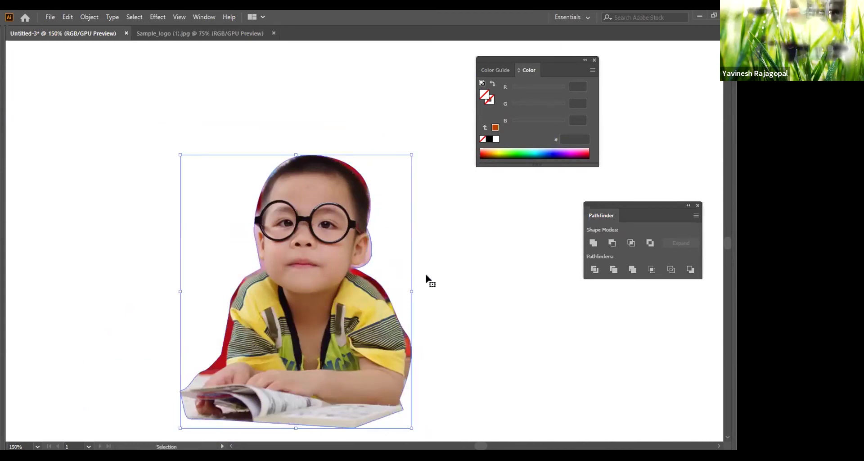
Release the silhouette clipping mask, delete the orange path, and zoom out to the logo and photo.
key("ctrl+alt+7")
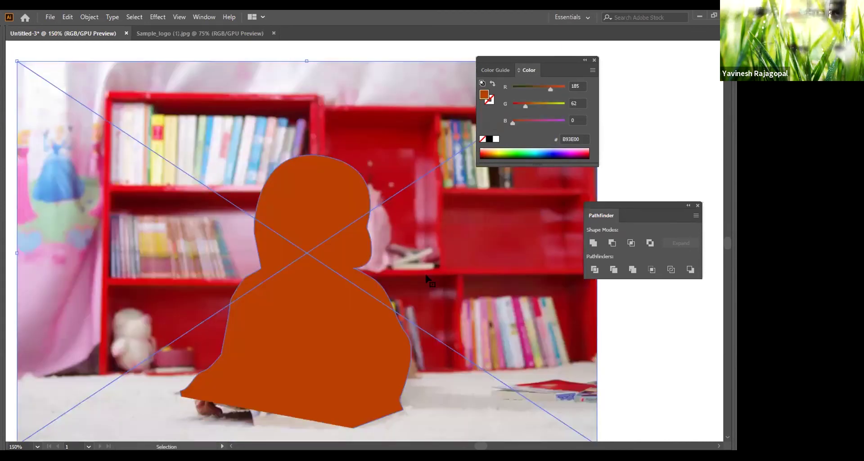
left_click(321, 348, "ctrl")
key("Delete")
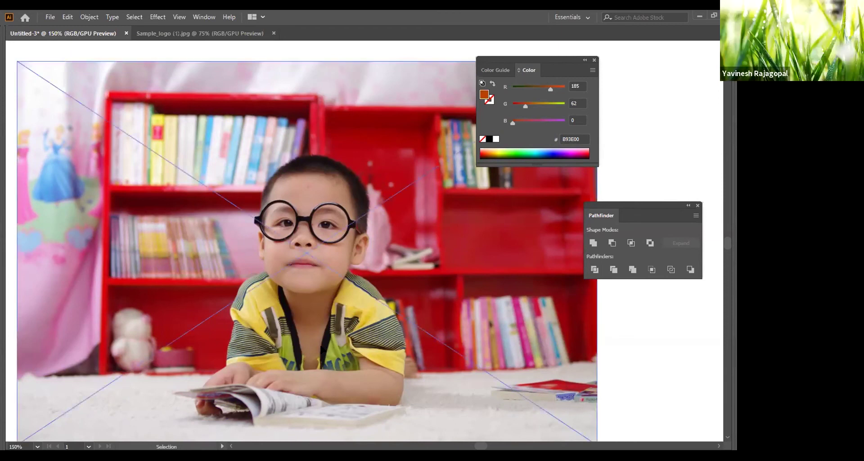
key("ctrl+minus")
key("ctrl+minus")
key("ctrl+minus")
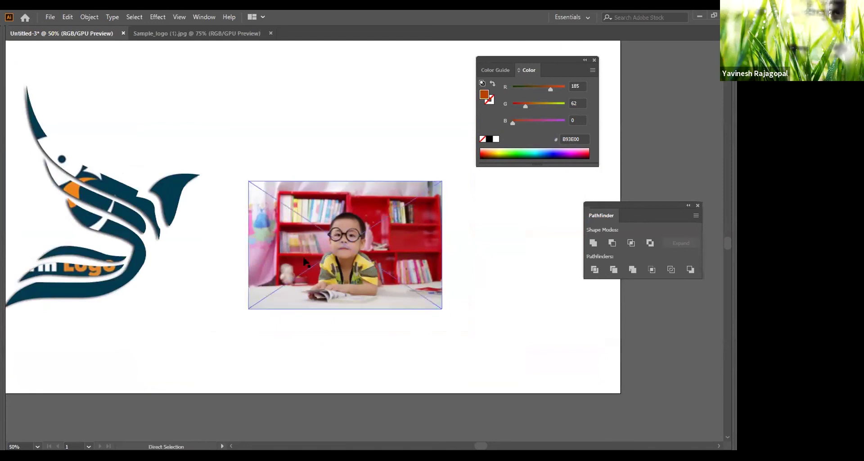
Draw a tall rectangle above the child photo, then undo it.
key("space")
left_click_drag(353, 137, 245, 134)
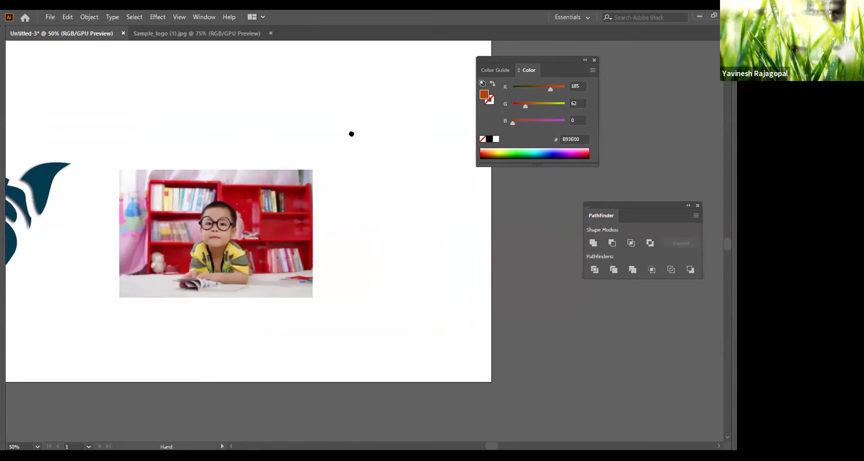
left_click_drag(351, 133, 368, 171)
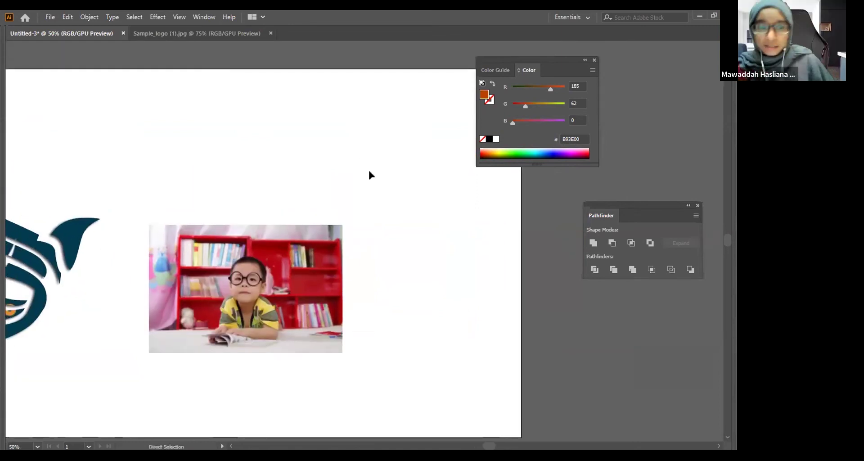
key("m")
left_click_drag(388, 146, 440, 238)
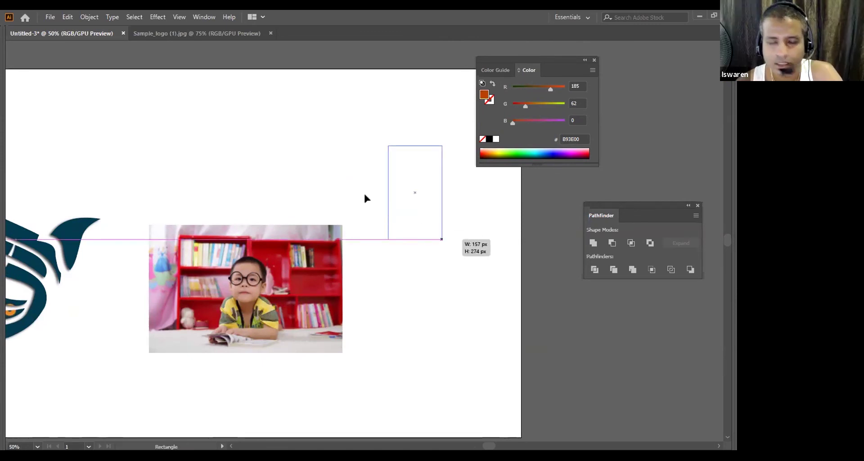
key("ctrl+z")
Select the warped bird logo on the left of the artboard.
key("v")
scroll(144, 177, "left", 5)
left_click(234, 234)
left_click(234, 234)
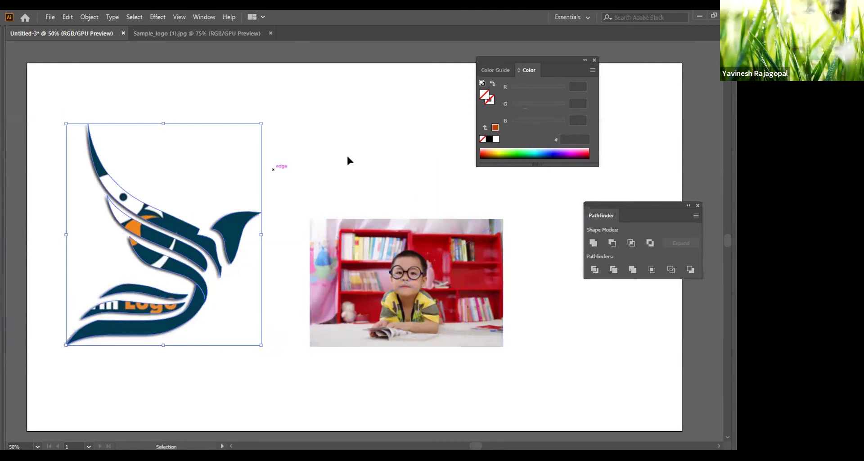
Undo the envelope warp on the Farm Logo, then restore the warped bird logo.
key("ctrl+z")
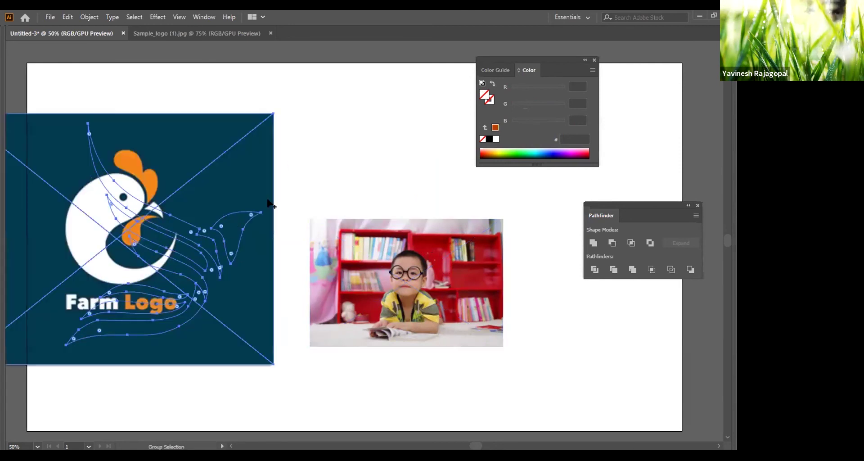
left_click(303, 137)
left_click(235, 152)
key("Delete")
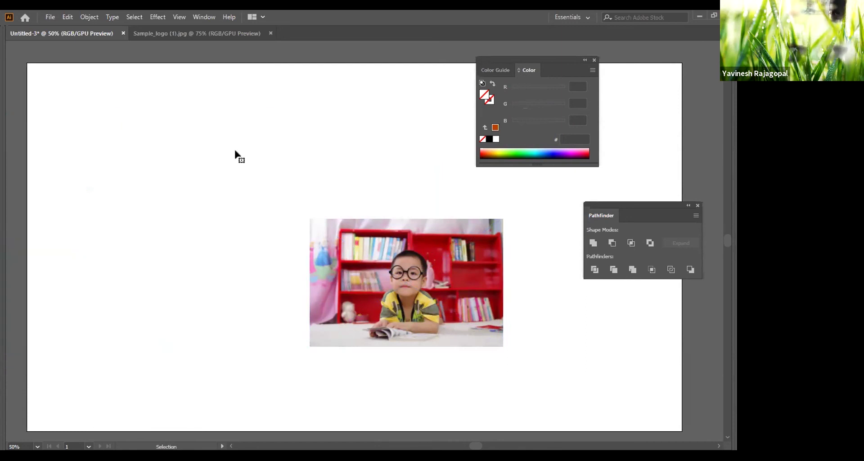
key("ctrl+z")
key("ctrl+alt+c")
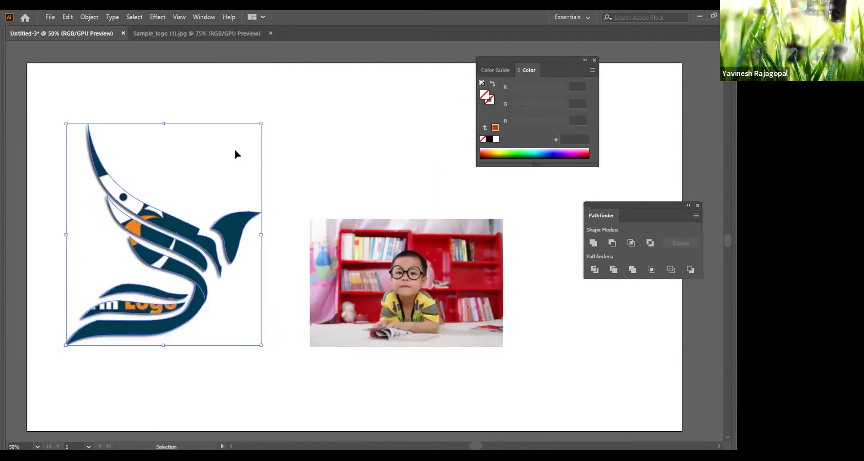
left_click(234, 148)
Select the bird's tail-tip path on its own, remove its fill, and show the panels again.
key("v")
left_click(181, 120)
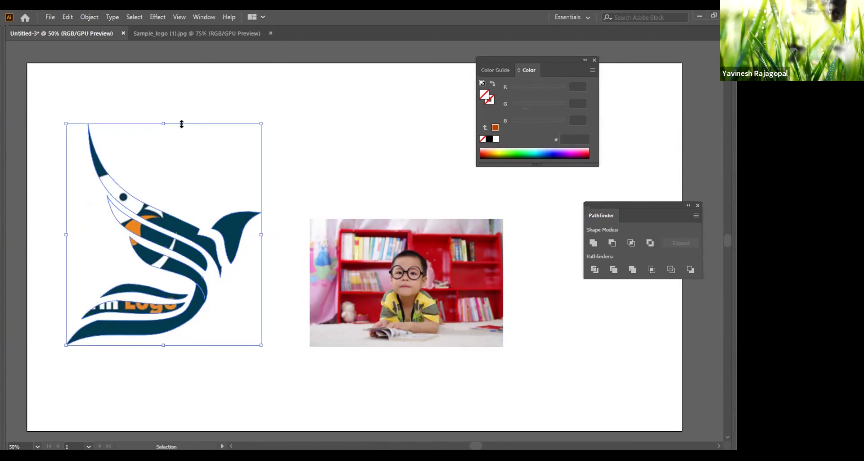
key("a")
left_click(228, 220)
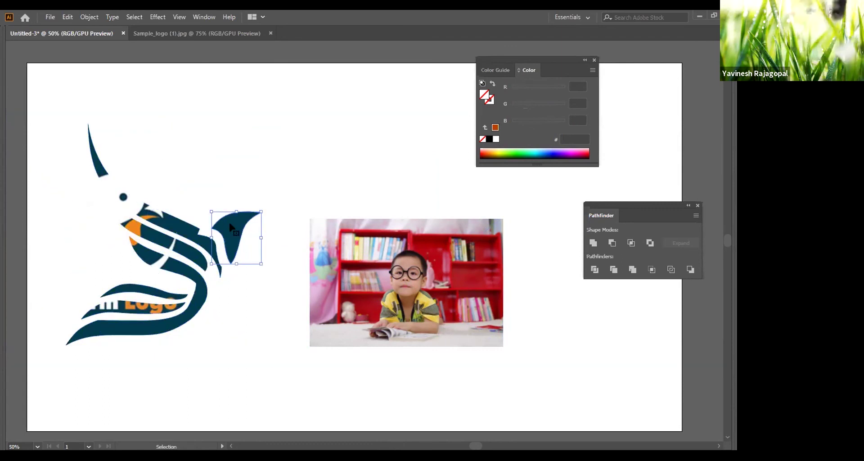
key("v")
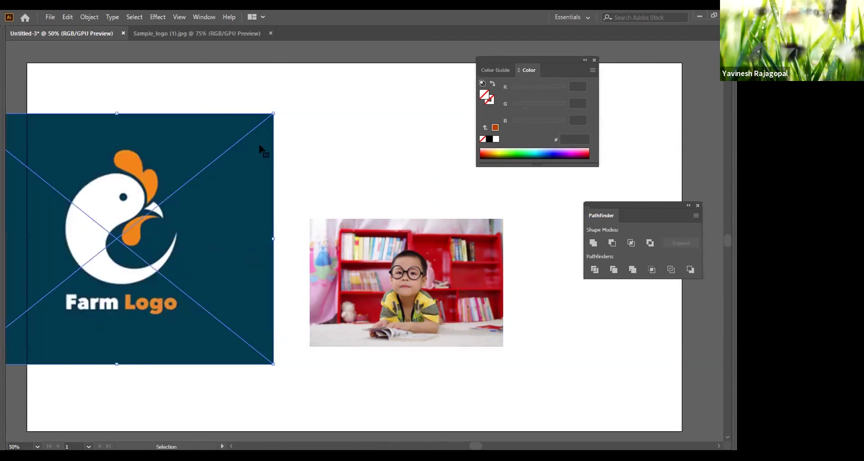
left_click(262, 147)
left_click(250, 236)
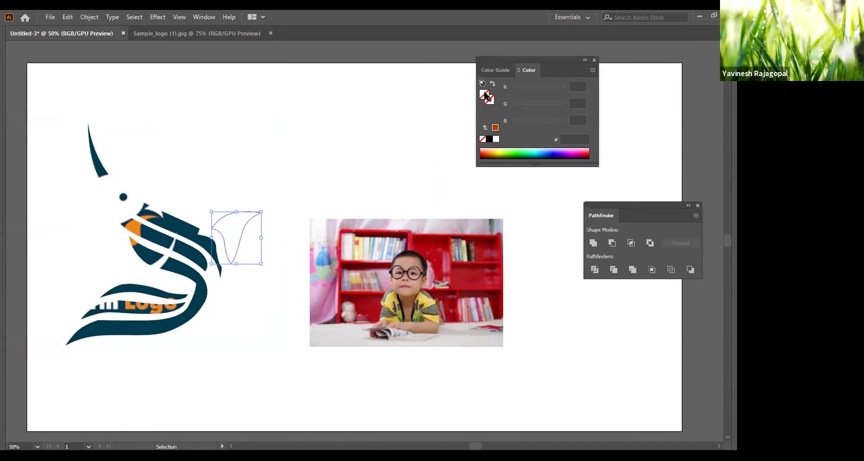
key("Tab")
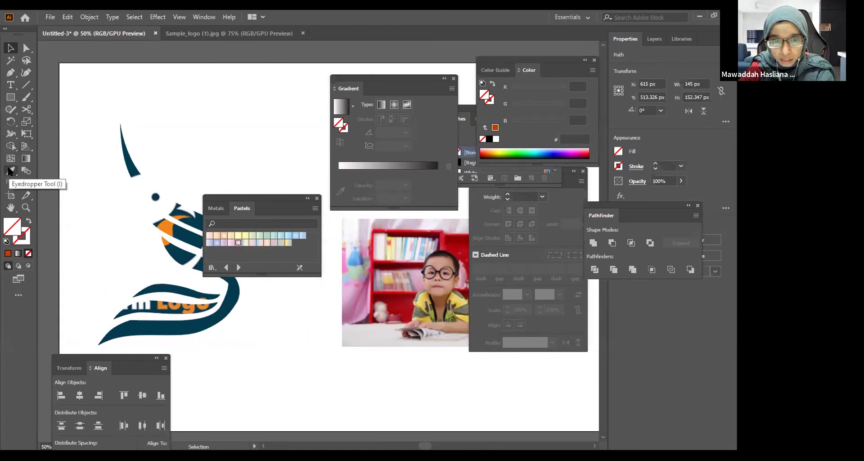
Try filling the tail tip with a red sampled from the child photo, then clear that fill.
left_click(9, 170)
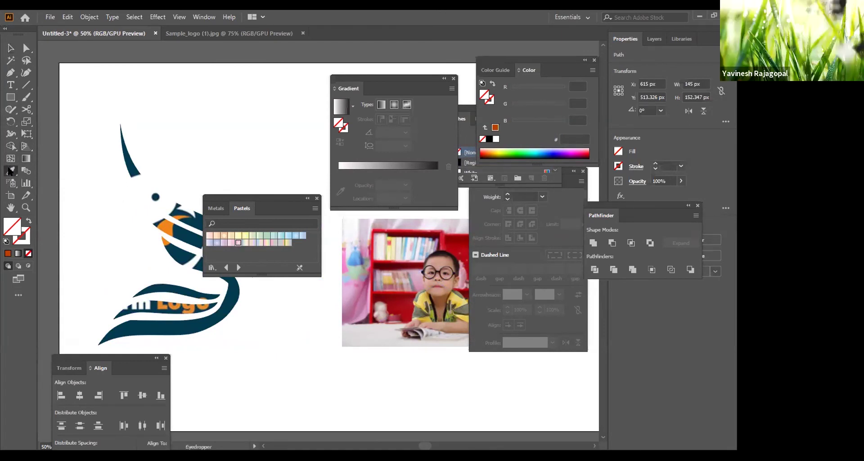
left_click(452, 244)
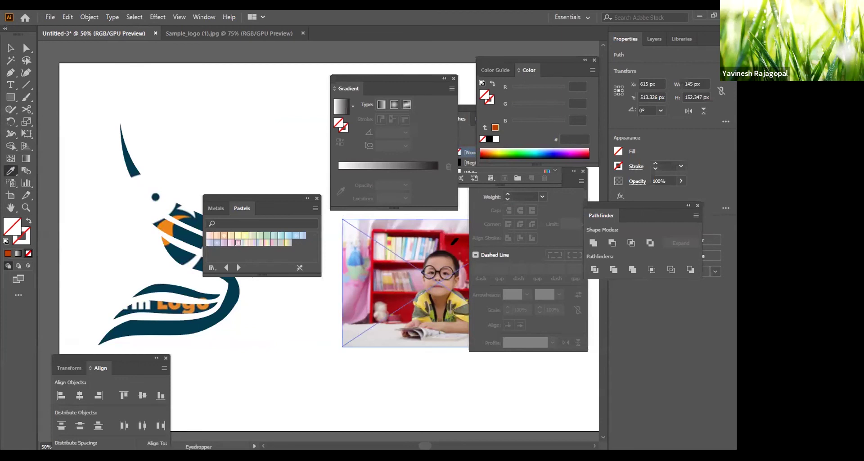
left_click(454, 242)
left_click_drag(262, 149, 194, 83)
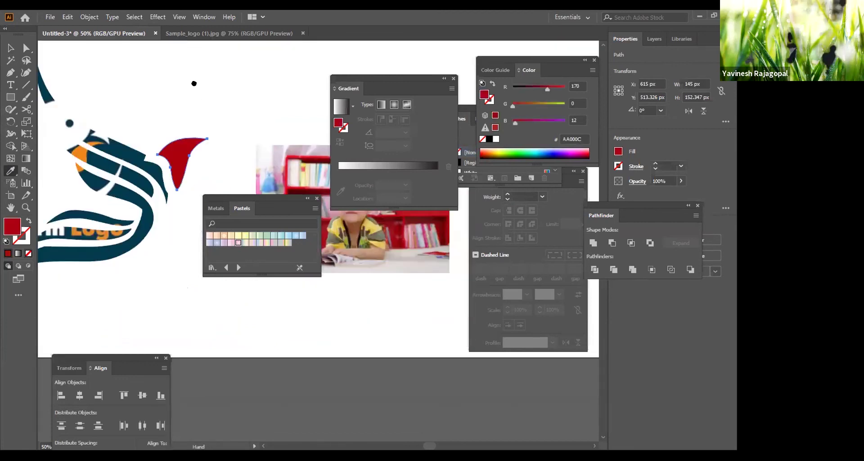
left_click_drag(272, 138, 207, 81)
left_click(207, 81)
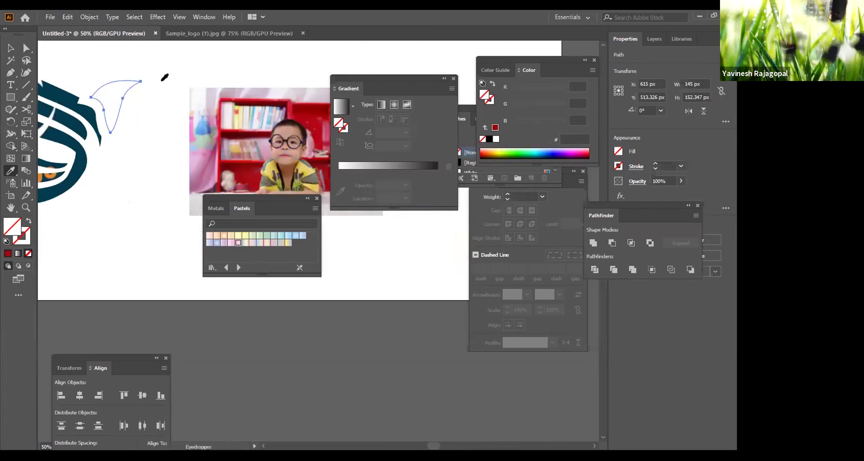
key("v")
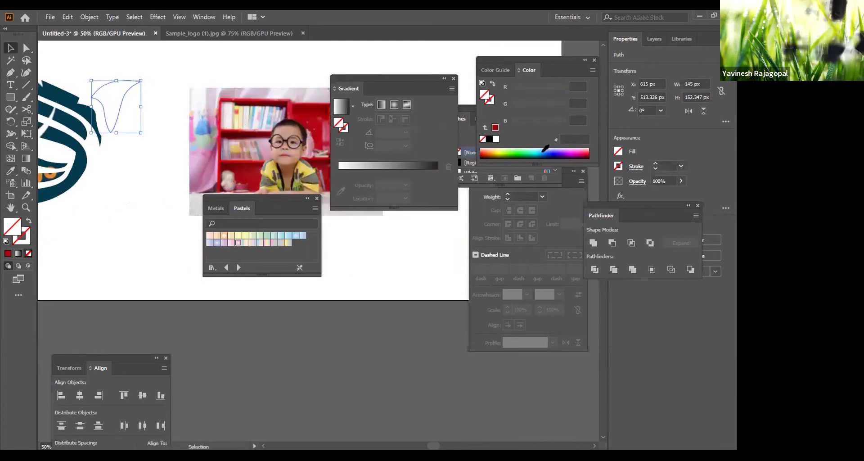
Fill the tail tip with the shelf's red AC000D, hide the panels, and pan to show logo and photo.
left_click(543, 151)
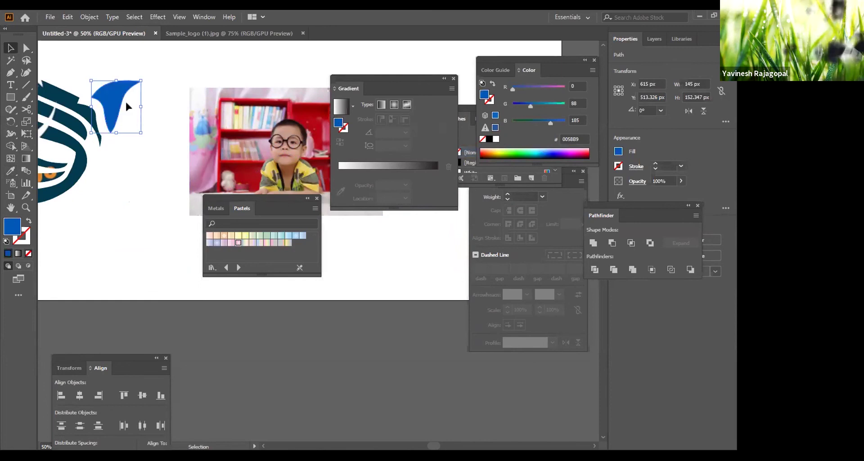
left_click(10, 171)
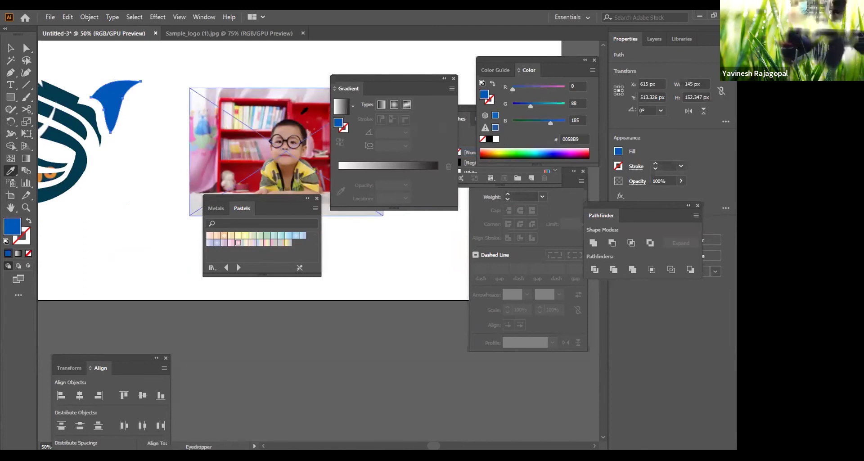
left_click(303, 113)
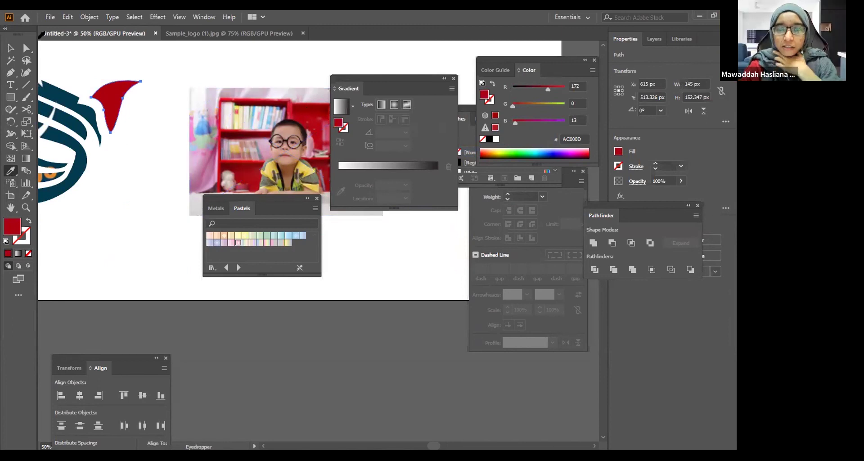
key("v")
key("Tab")
key("h")
left_click_drag(397, 111, 487, 179)
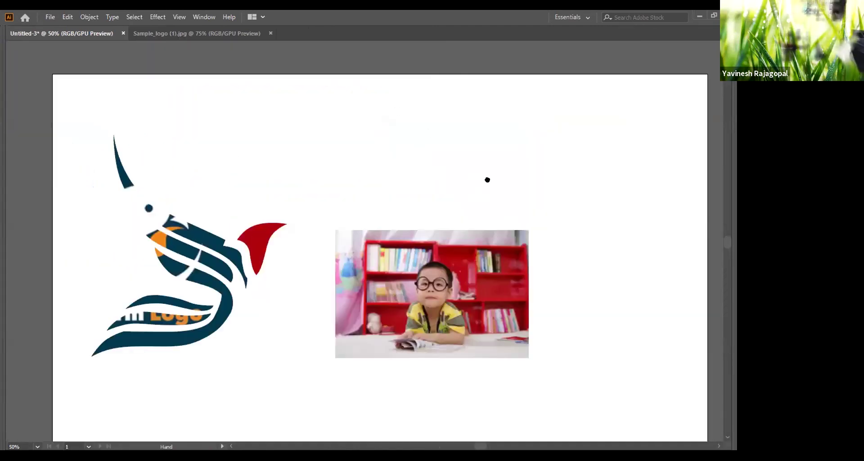
scroll(488, 179, "up", 1)
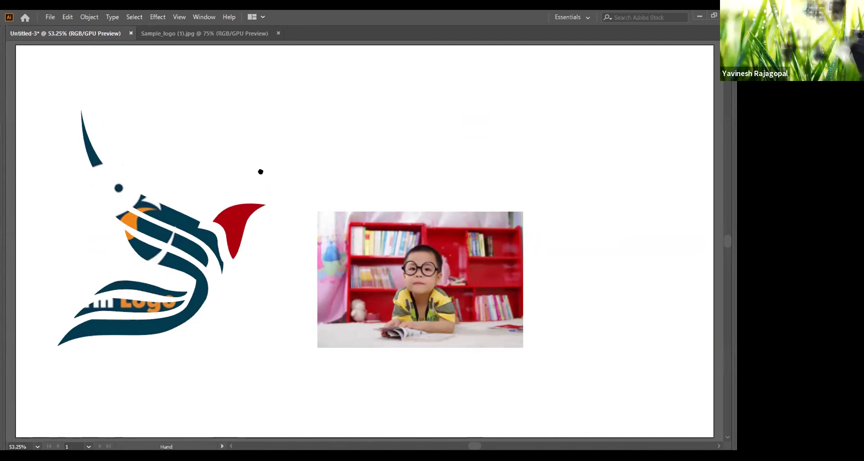
scroll(259, 170, "left", 5)
scroll(258, 169, "down", 1)
left_click(273, 187)
left_click(273, 187)
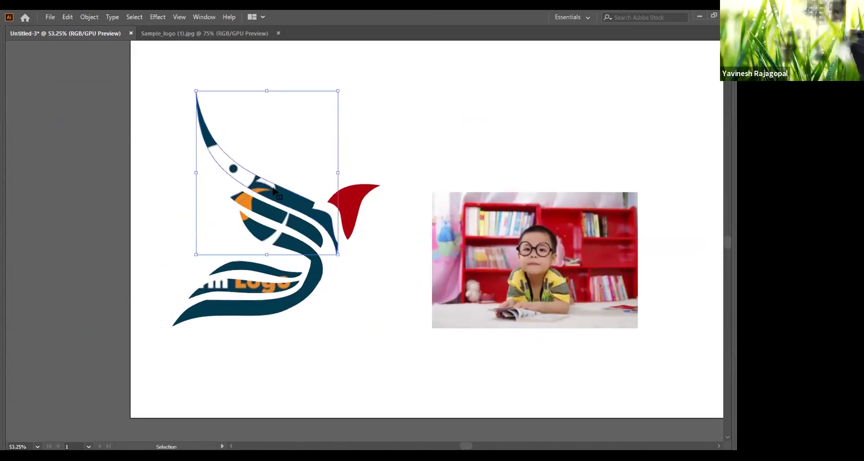
key("a")
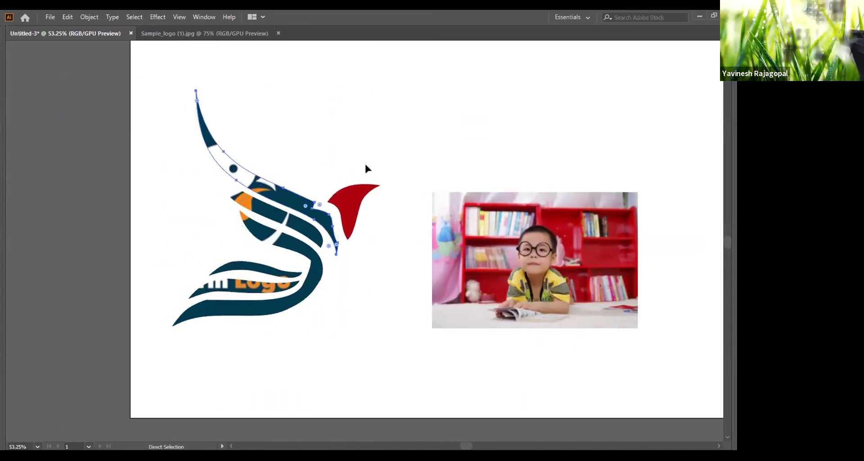
key("v")
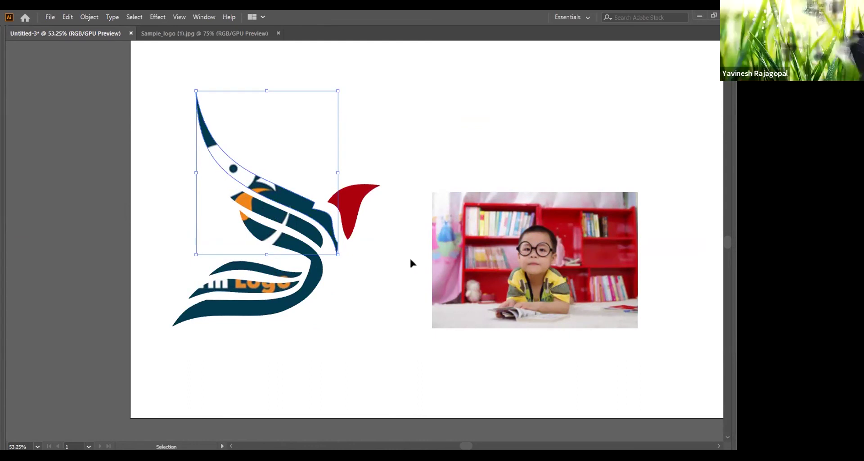
Open Window > Links and enlarge the panel to list all Sample_logo (2).jpg and pexels-pixabay-261895.jpg links.
left_click(204, 17)
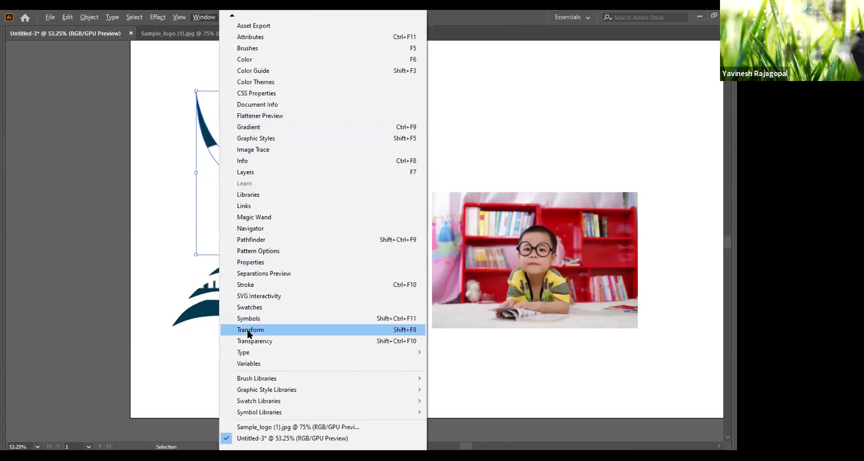
left_click(243, 206)
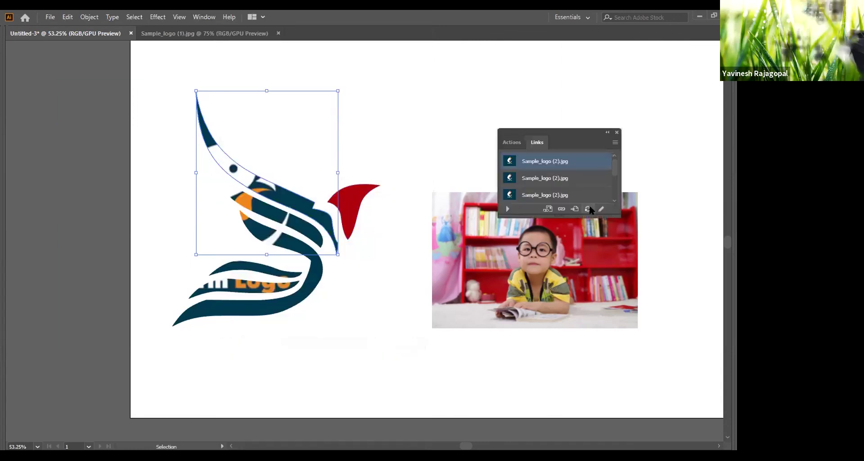
left_click_drag(620, 217, 628, 369)
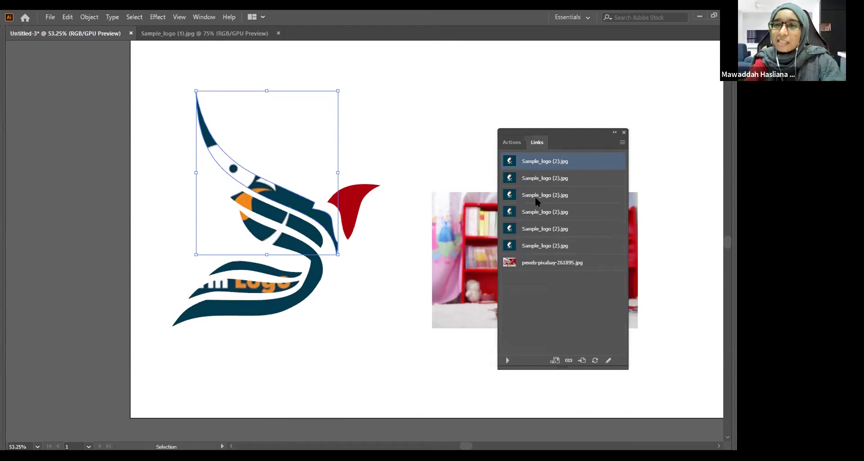